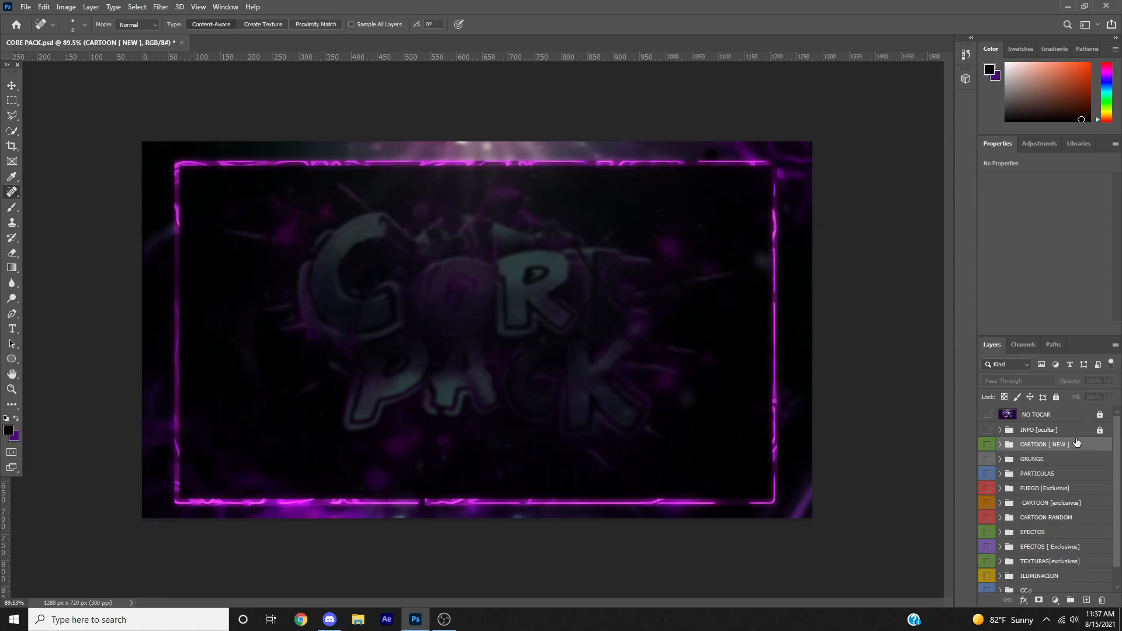
scroll(1031, 432, "down", 2)
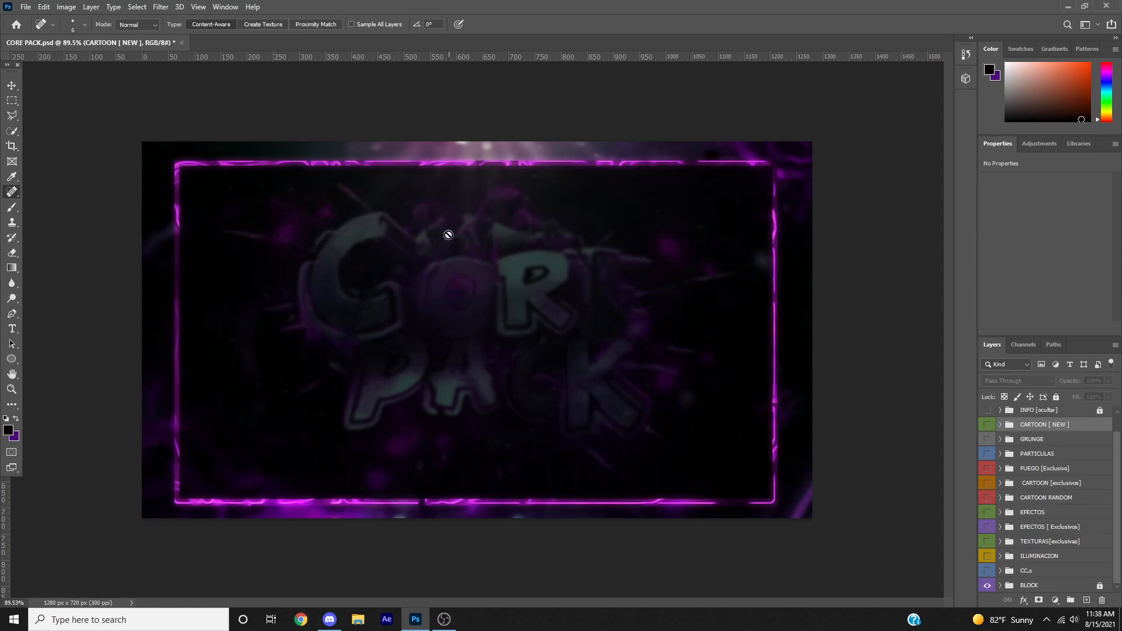
scroll(986, 427, "up", 2)
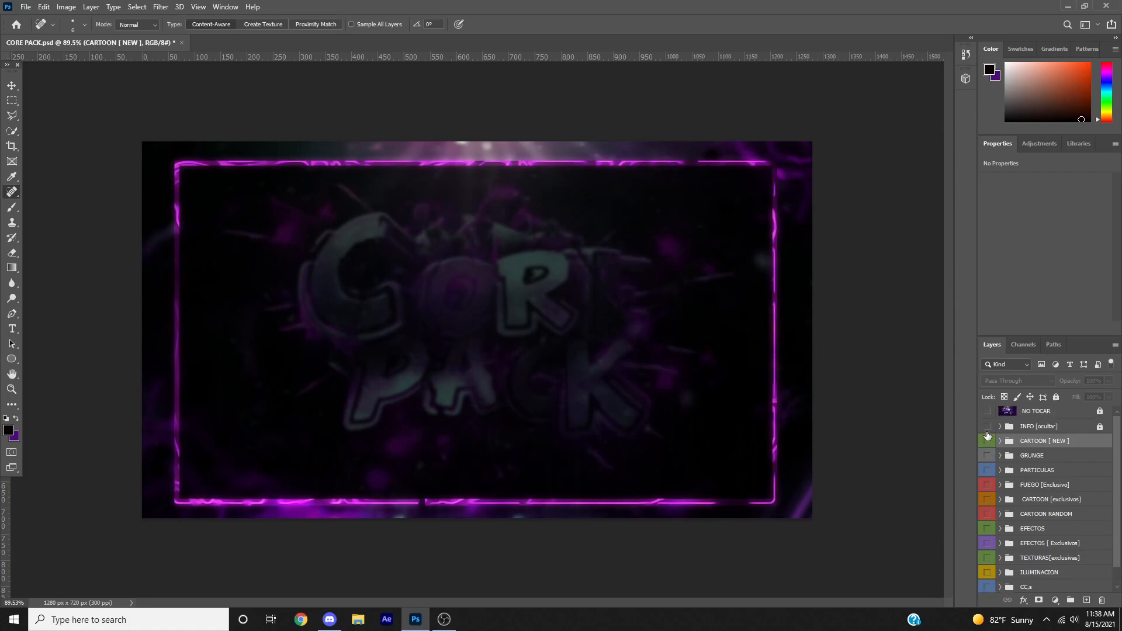
left_click_drag(987, 419, 996, 448)
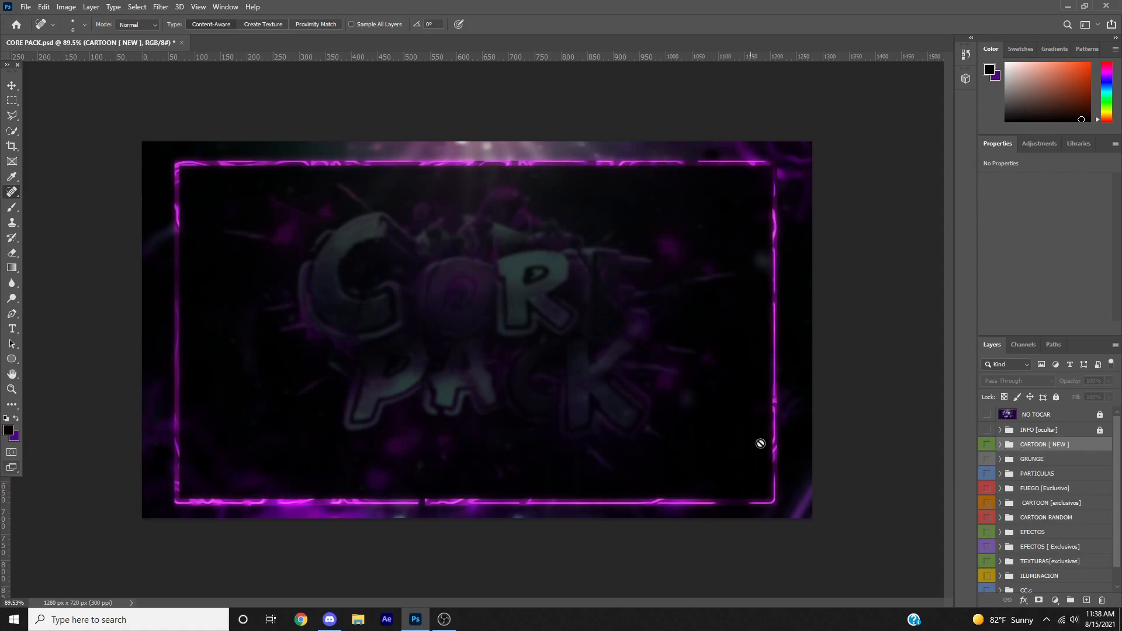
- Create a new 2560 x 423 px document at 300 pixels/inch in RGB Color with a white background
left_click(26, 7)
left_click(26, 6)
left_click(25, 6)
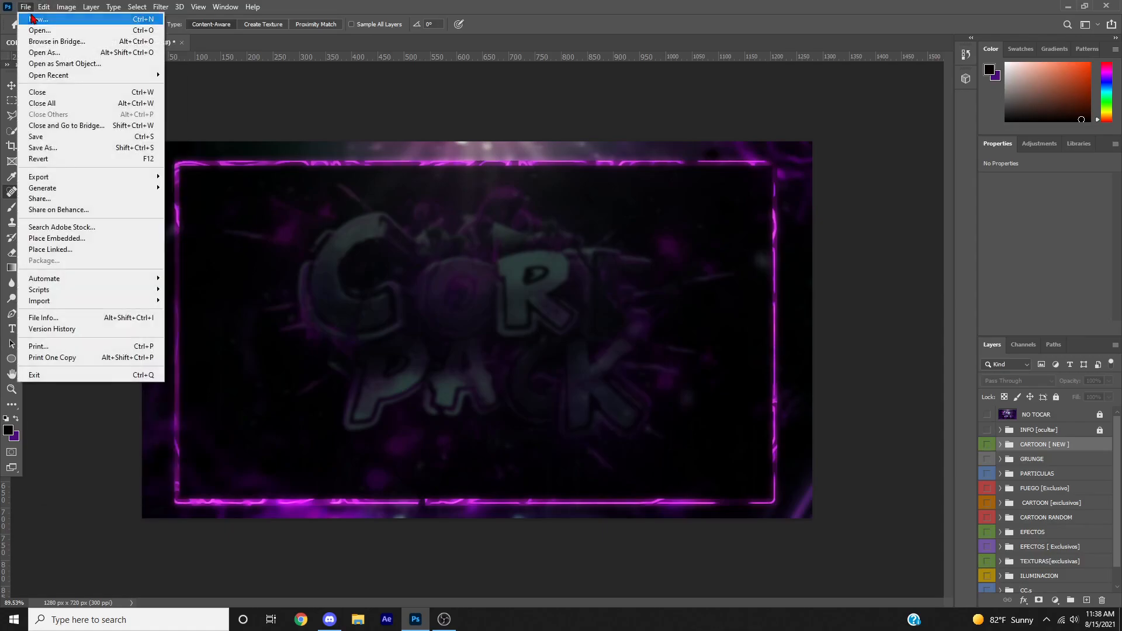
left_click(32, 18)
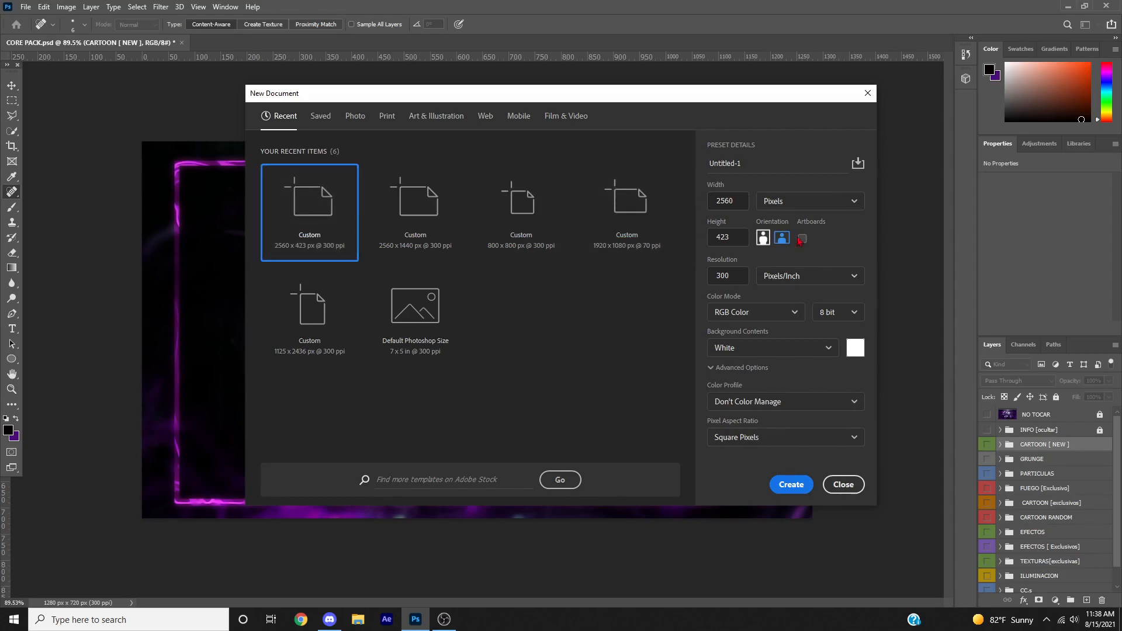
left_click(736, 205)
left_click(738, 241)
left_click(741, 274)
left_click(791, 367)
left_click(800, 486)
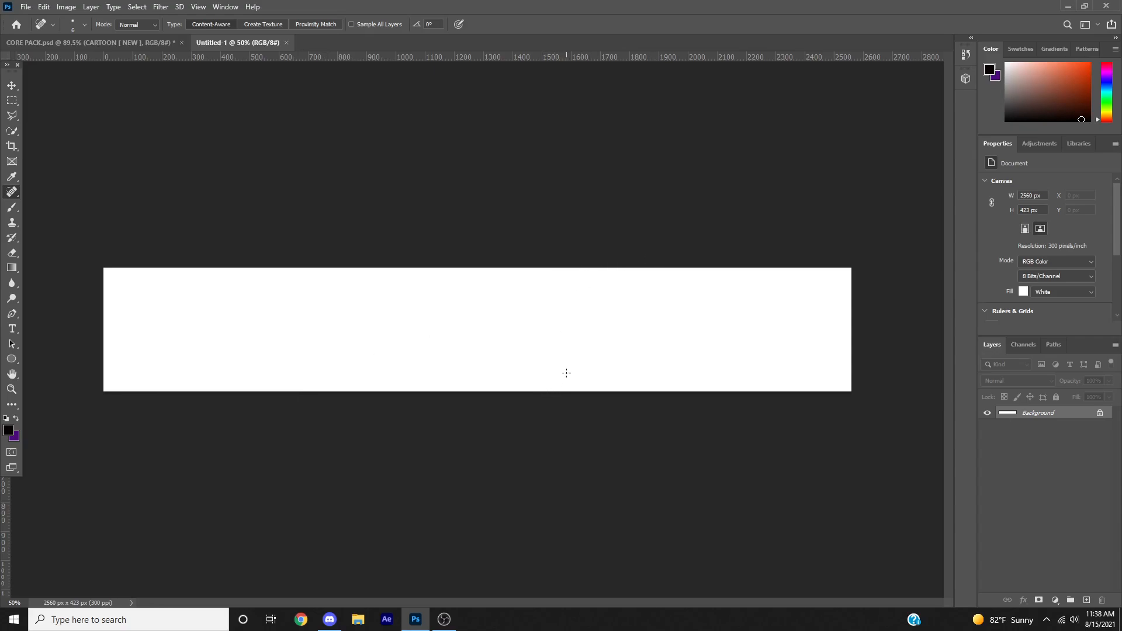
mouse_move(553, 322)
left_mouse_down()
mouse_move(541, 326)
mouse_move(672, 404)
mouse_move(702, 406)
mouse_move(591, 401)
mouse_move(581, 419)
left_mouse_up()
left_click_drag(489, 324, 458, 334)
- Switch to Chrome and search Google Images for "itachi render"
left_click(301, 619)
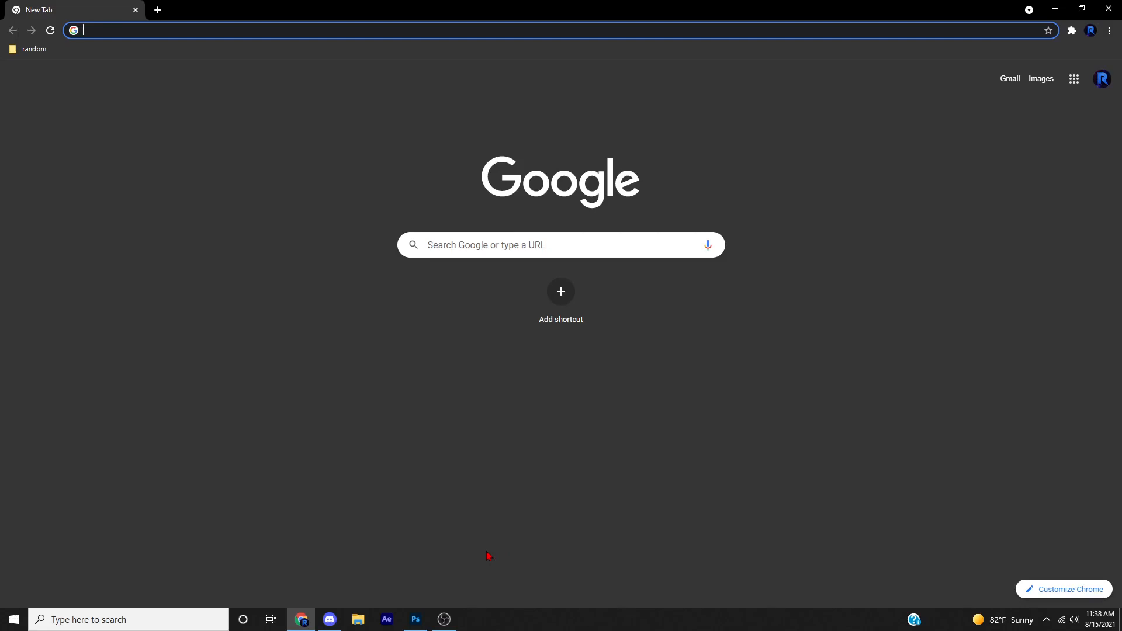
type("itachi render")
key("Return")
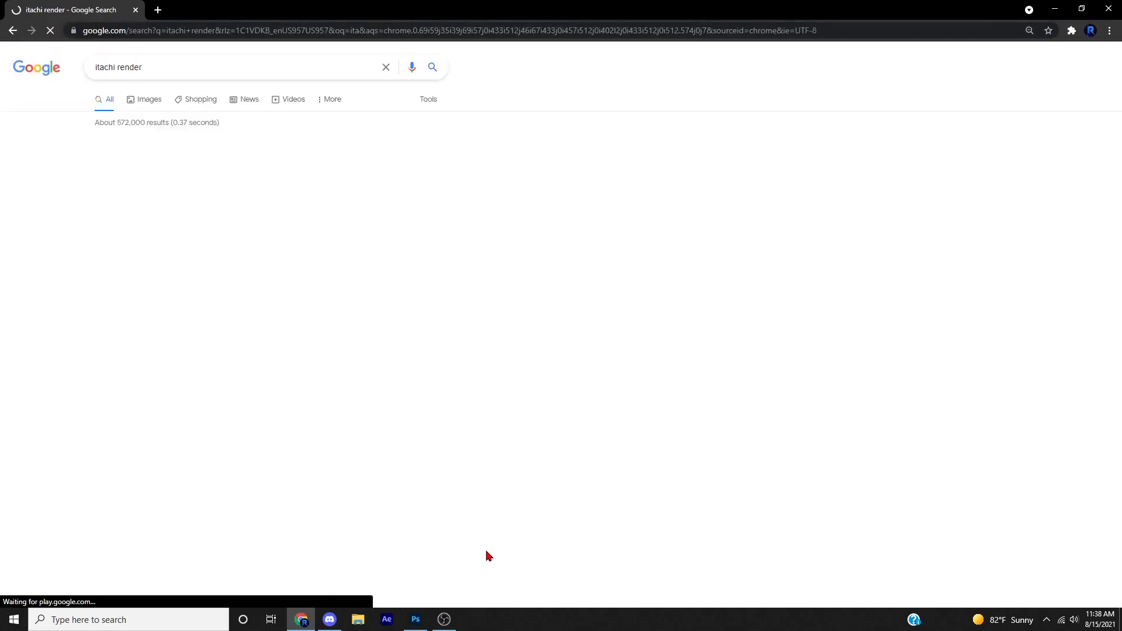
left_click(150, 98)
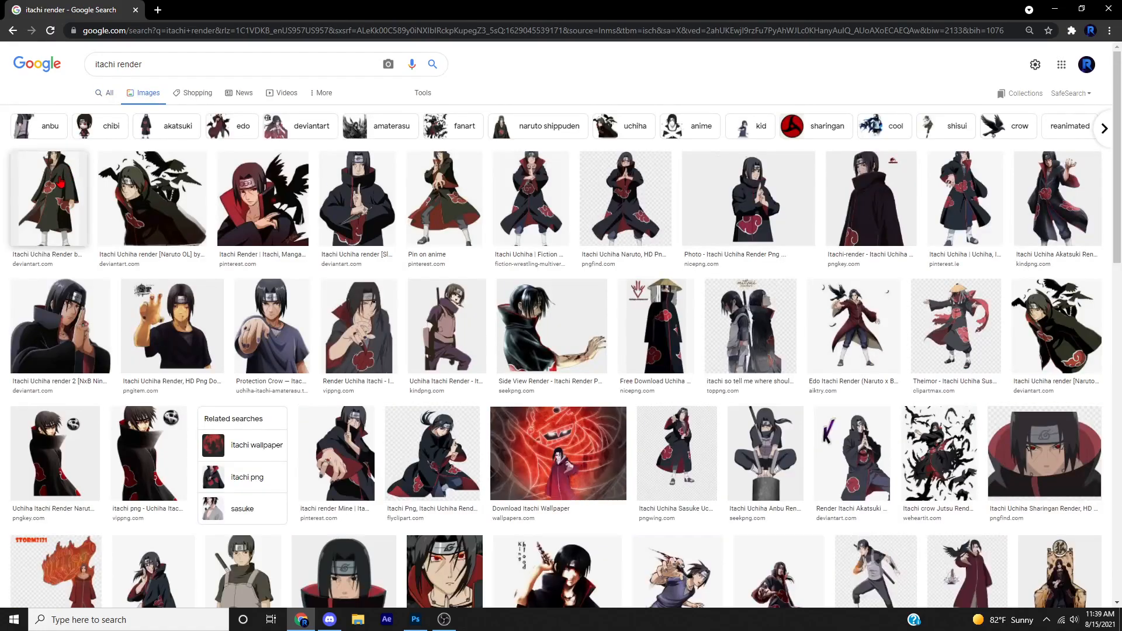
- Preview the first Itachi render image results one after another, looking for a suitable character cut-out
left_click(58, 181)
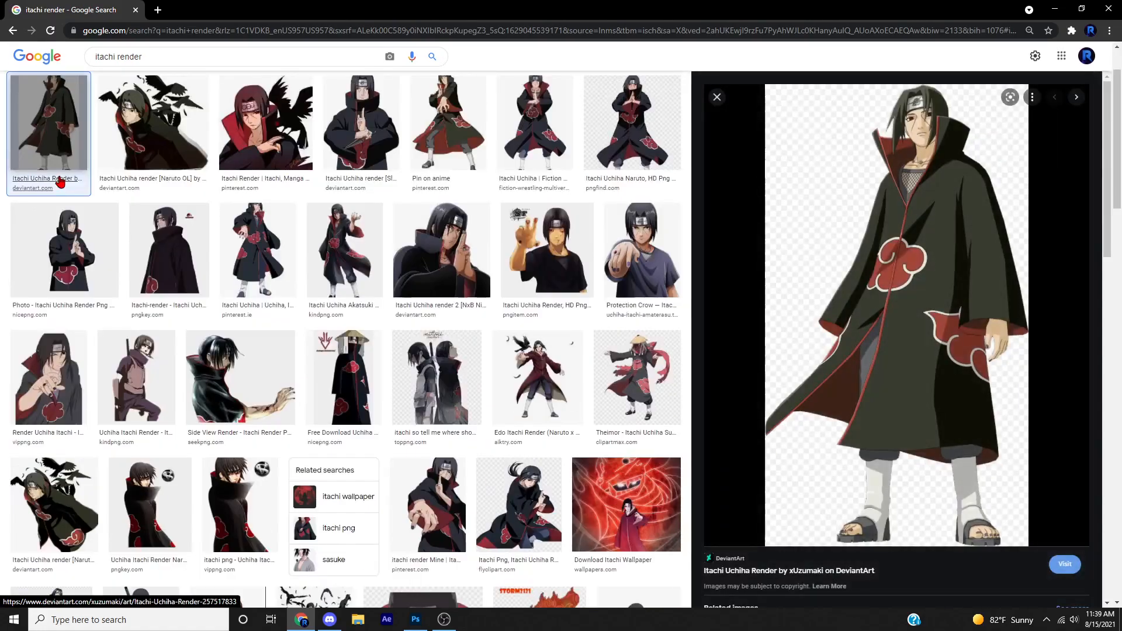
left_click(153, 126)
key("Right")
key("Right")
key("Right")
key("Right")
key("Right")
key("Right")
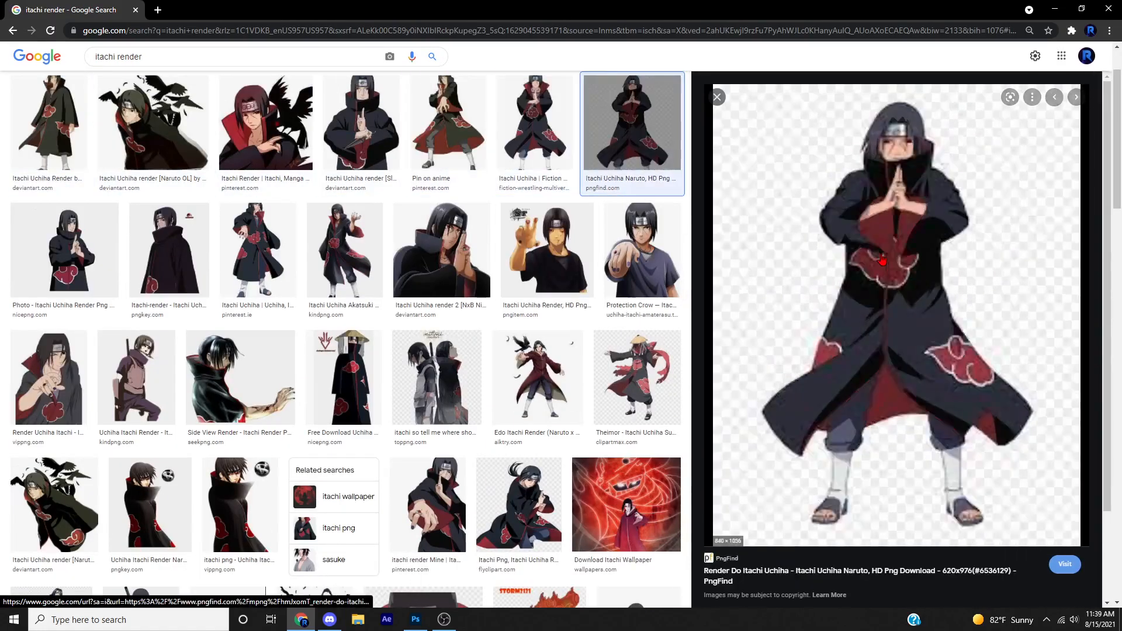
key("Right")
key("Right")
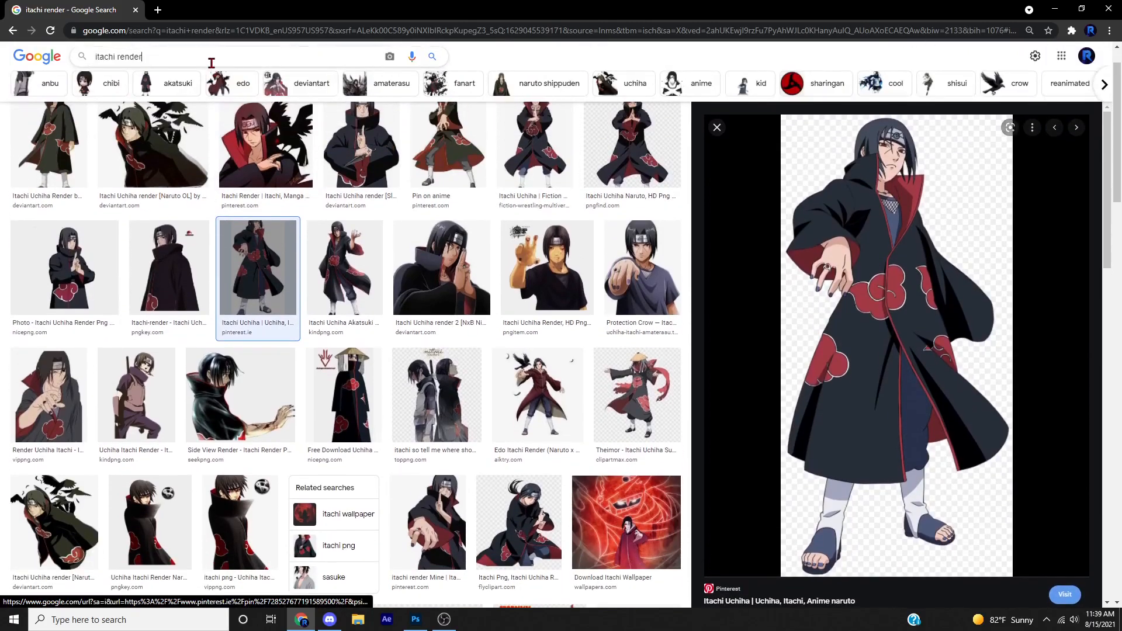
double_click(212, 62)
type("png")
key("Return")
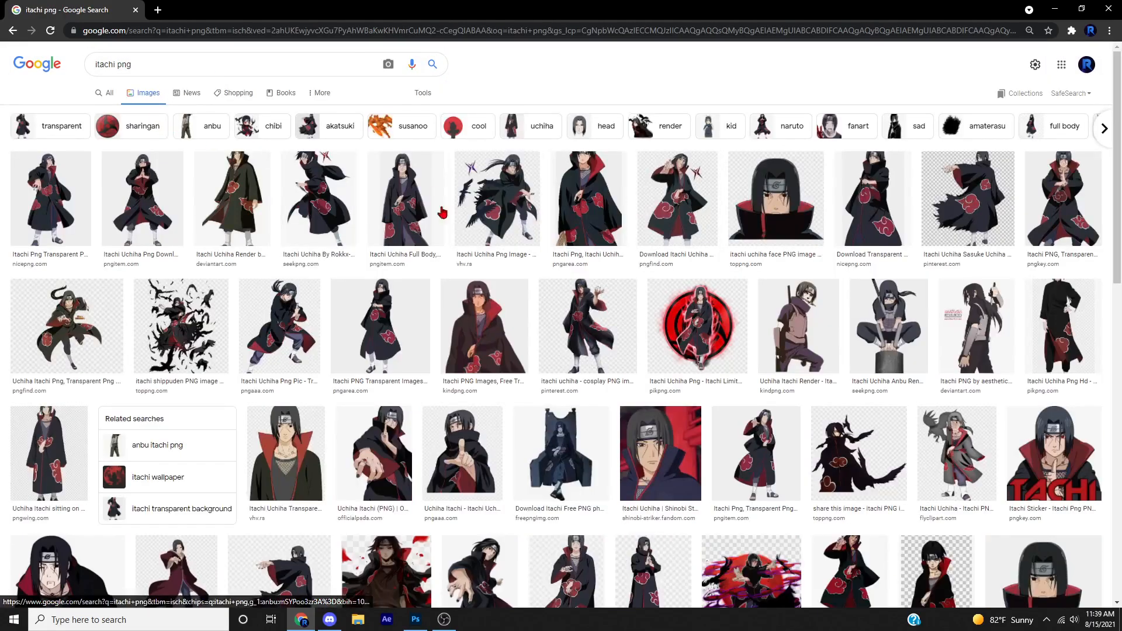
left_click(17, 28)
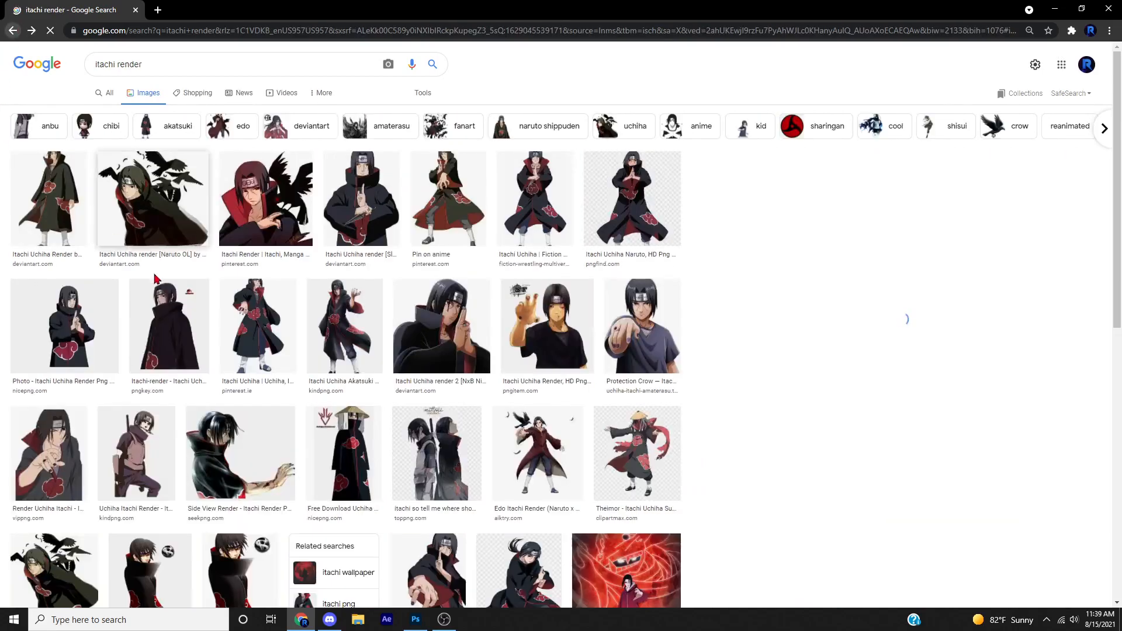
- Compare the Itachi render previews and download the Pinterest one with the red collar and black crow as a PNG
left_click(157, 135)
key("Right")
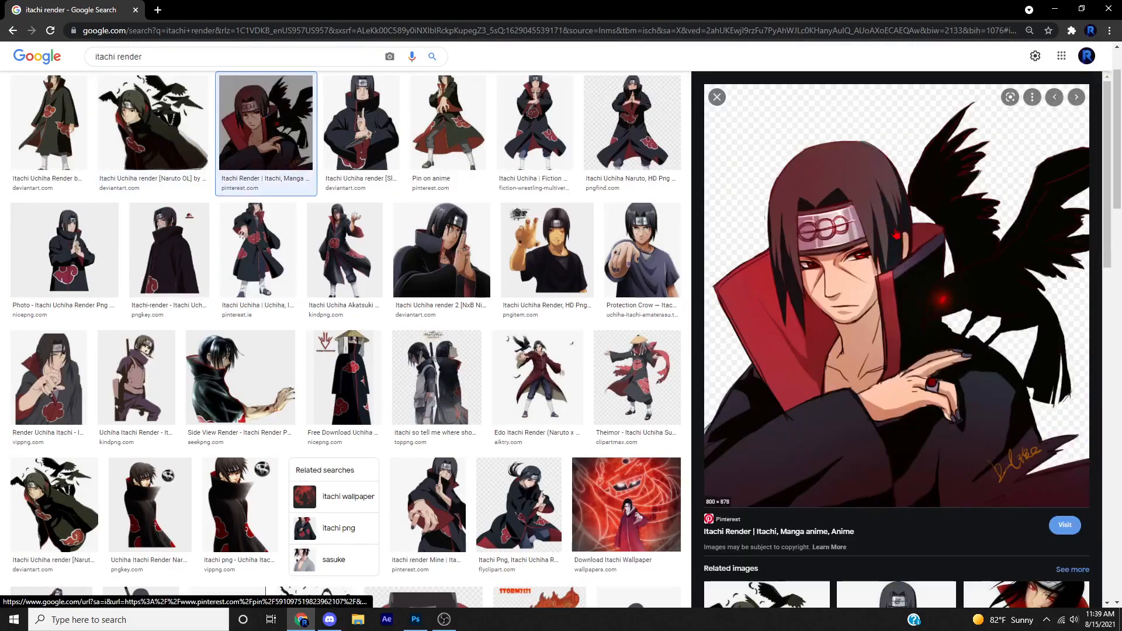
key("Right")
key("Left")
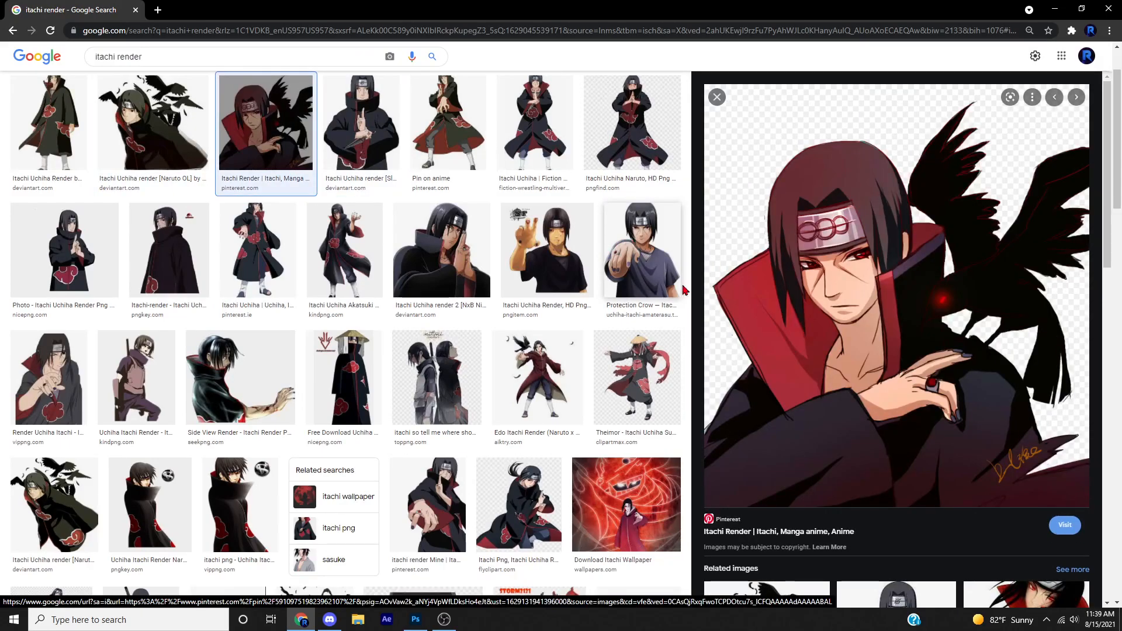
key("Right")
key("Right")
key("Right")
key("Right")
key("Right")
key("Right")
key("Right")
key("Right")
key("Right")
key("Right")
key("Left")
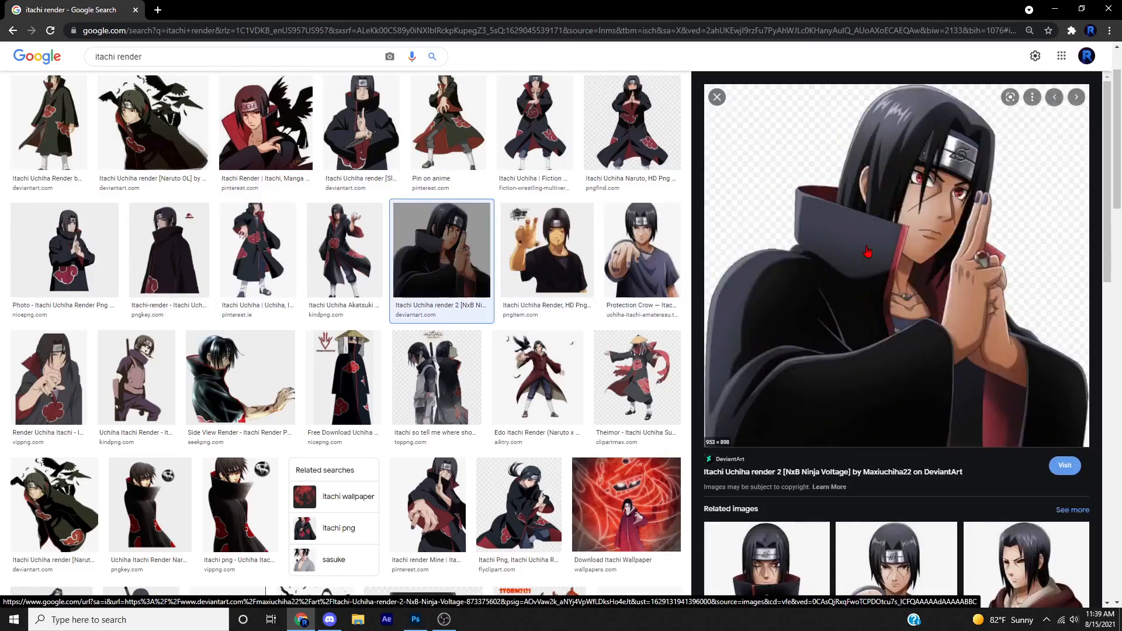
key("Right")
key("Right")
key("Right")
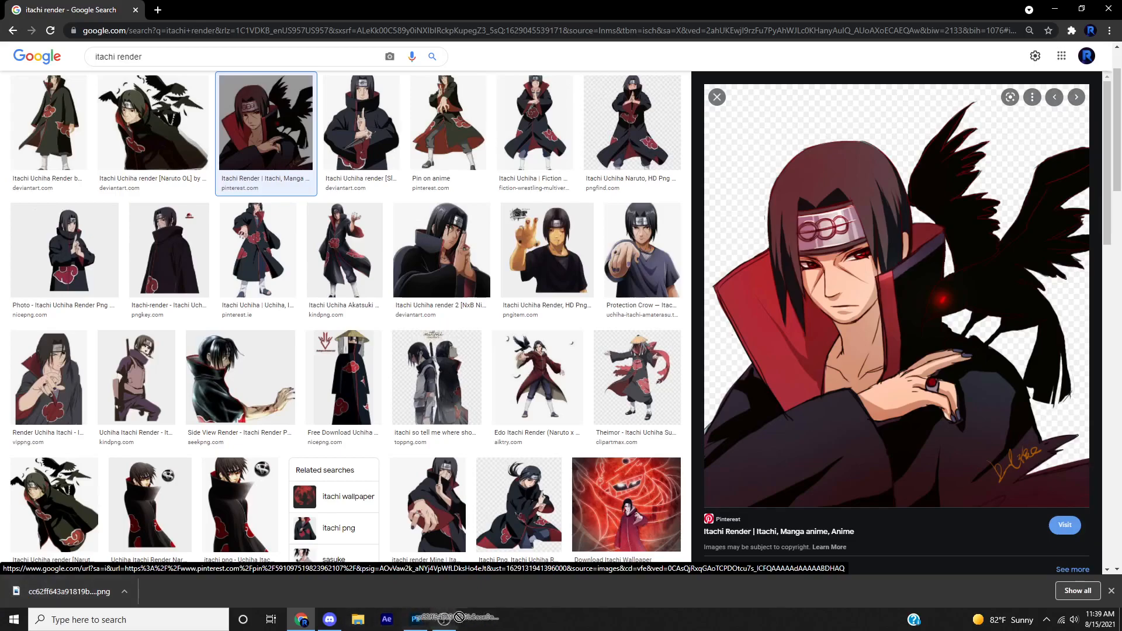
- Place the downloaded Itachi render into the new Photoshop document, scaled to about 52% and positioned right of the canvas centre along its lower edge
left_click(415, 619)
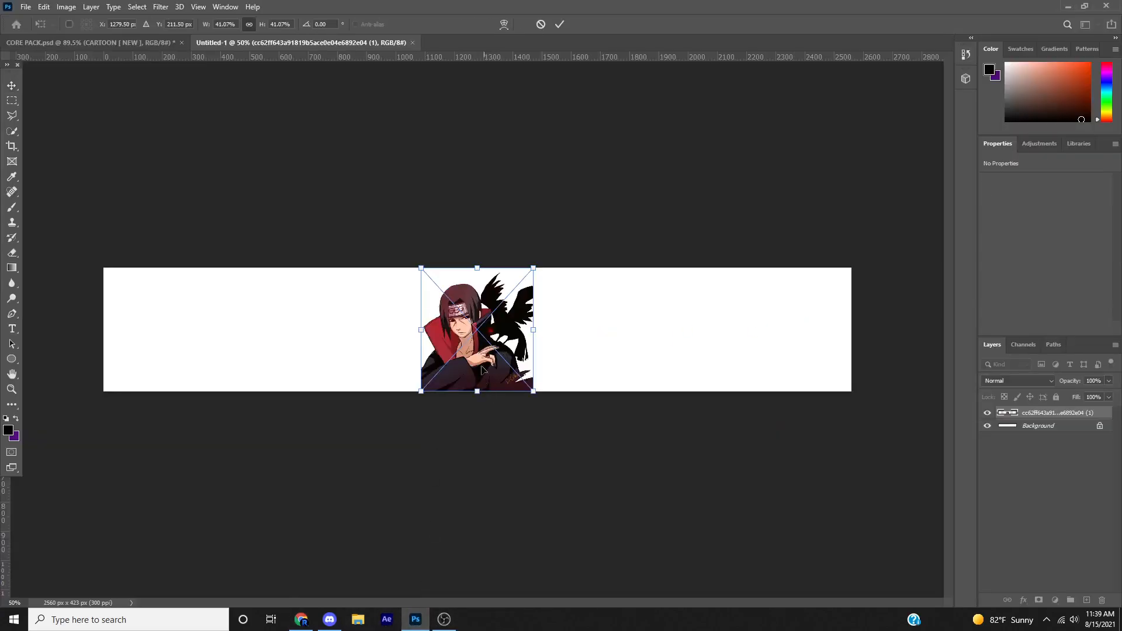
left_click_drag(477, 261, 476, 216)
left_click_drag(487, 309, 582, 315)
mouse_move(568, 223)
left_mouse_down()
mouse_move(567, 268)
mouse_move(567, 243)
left_mouse_up()
left_click_drag(570, 363, 560, 358)
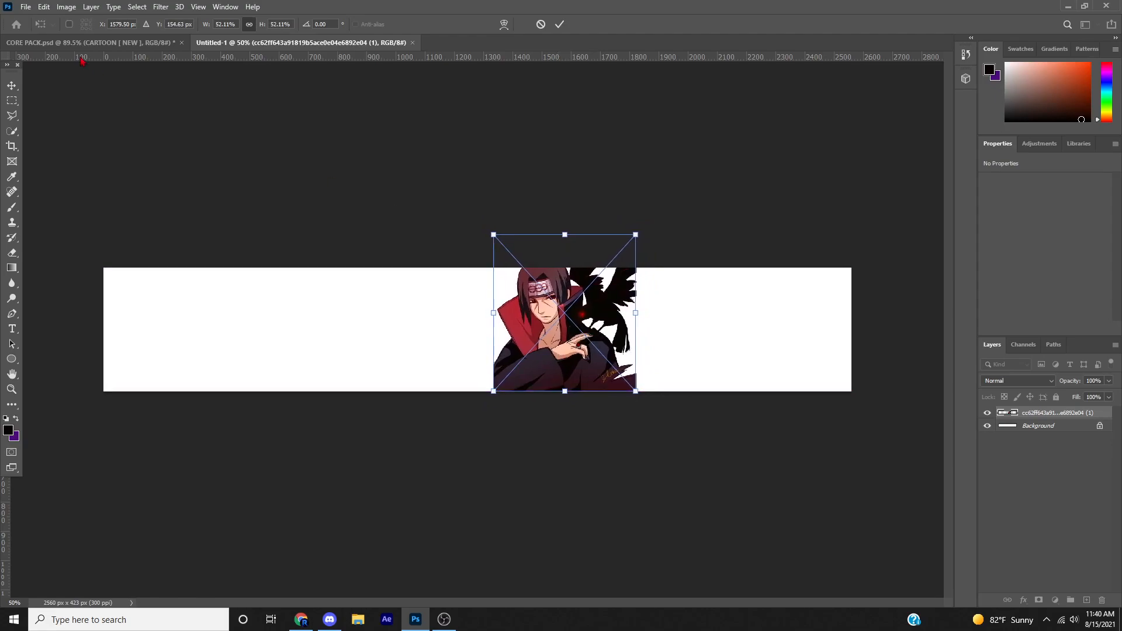
key("Return")
scroll(628, 301, "up", 10)
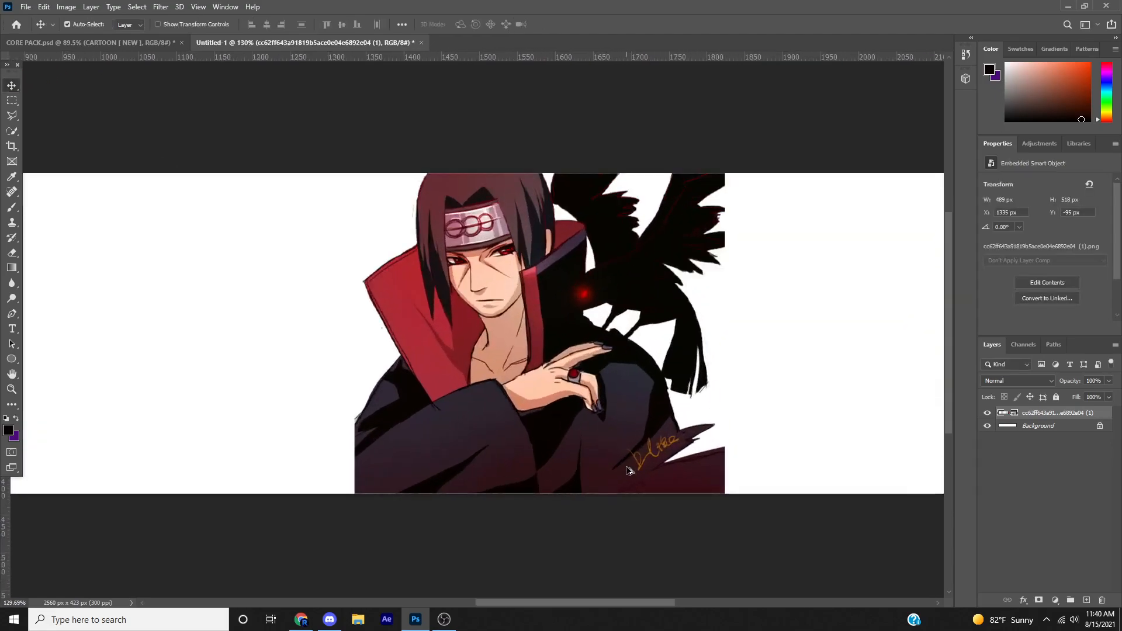
scroll(714, 444, "down", 5)
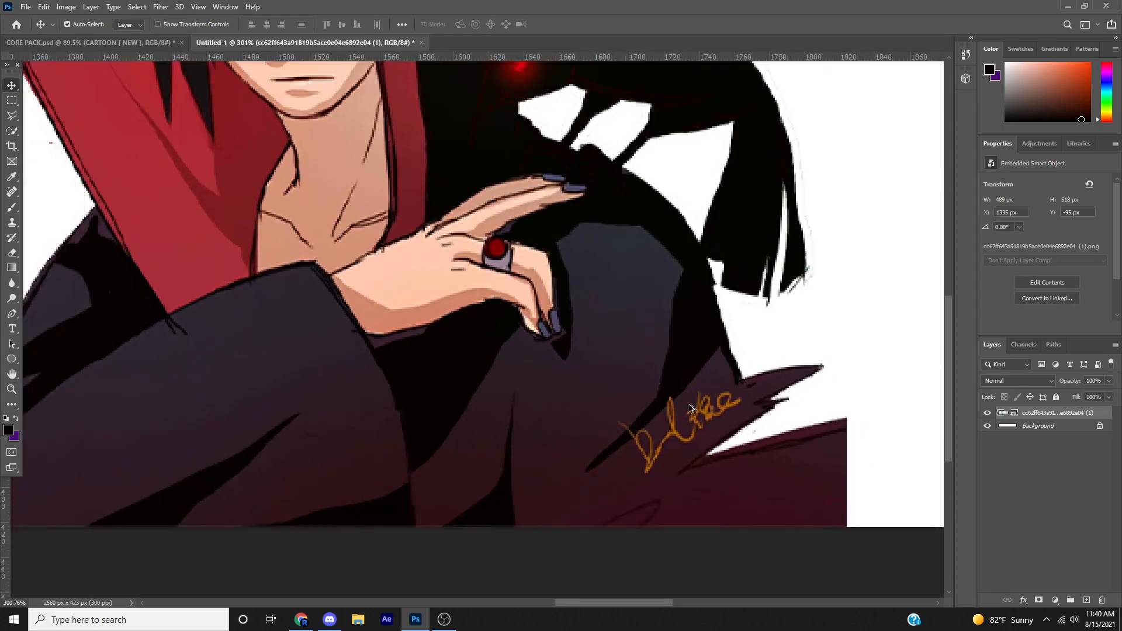
scroll(714, 417, "down", 1)
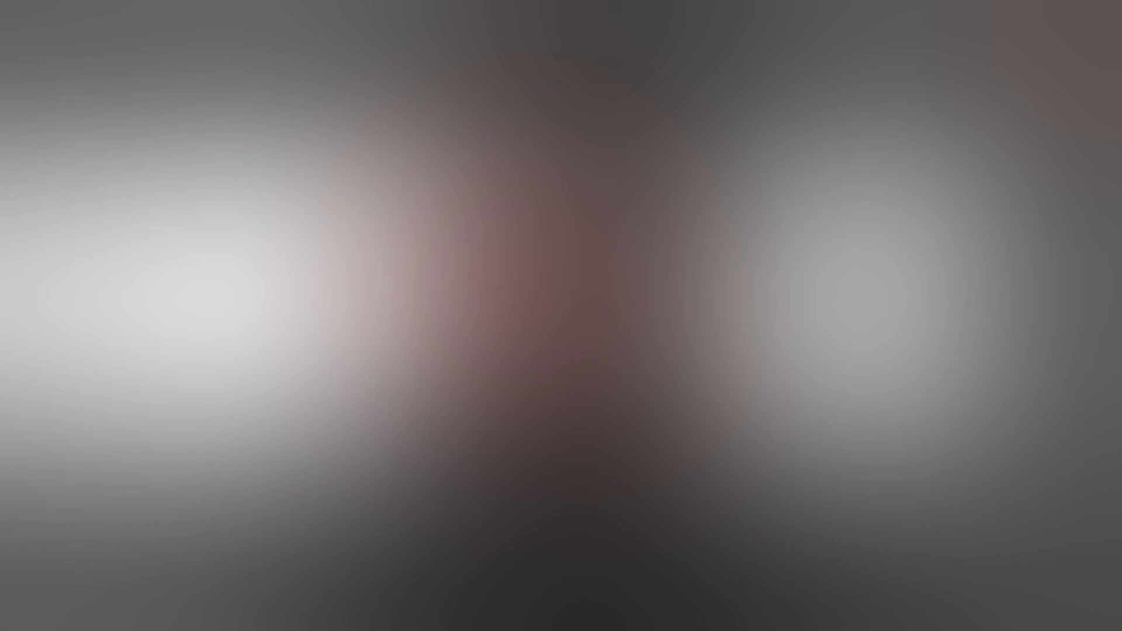
- Preview further Itachi render results in Chrome as alternatives to the placed image, and return to Photoshop
scroll(228, 234, "up", 2)
scroll(252, 204, "down", 1)
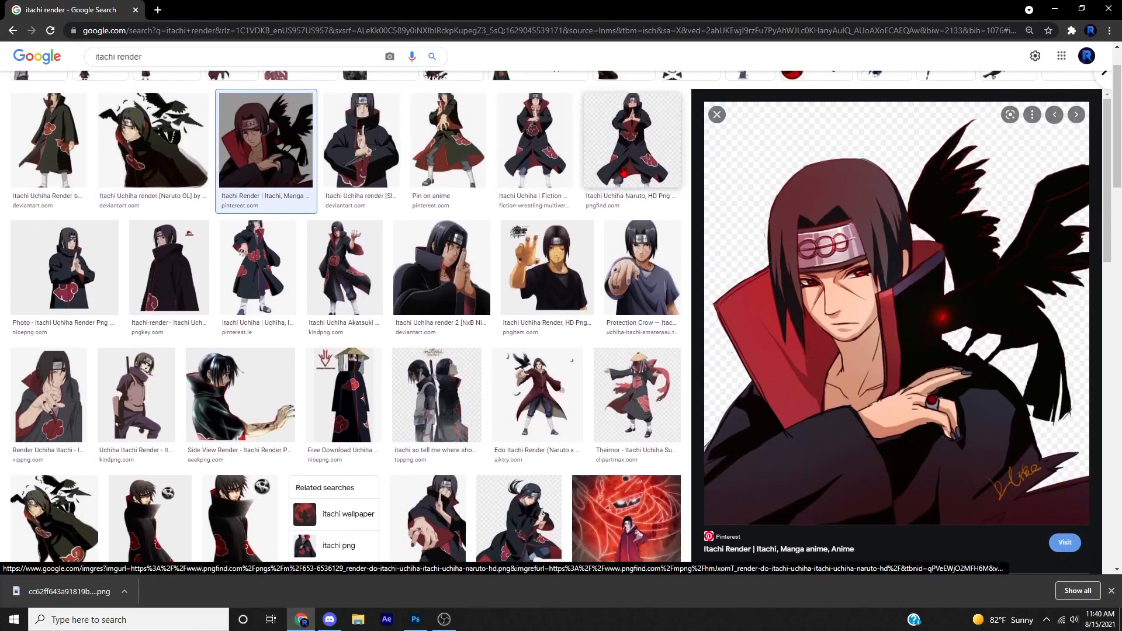
left_click(161, 149)
key("Right")
key("Right")
key("Right")
key("Right")
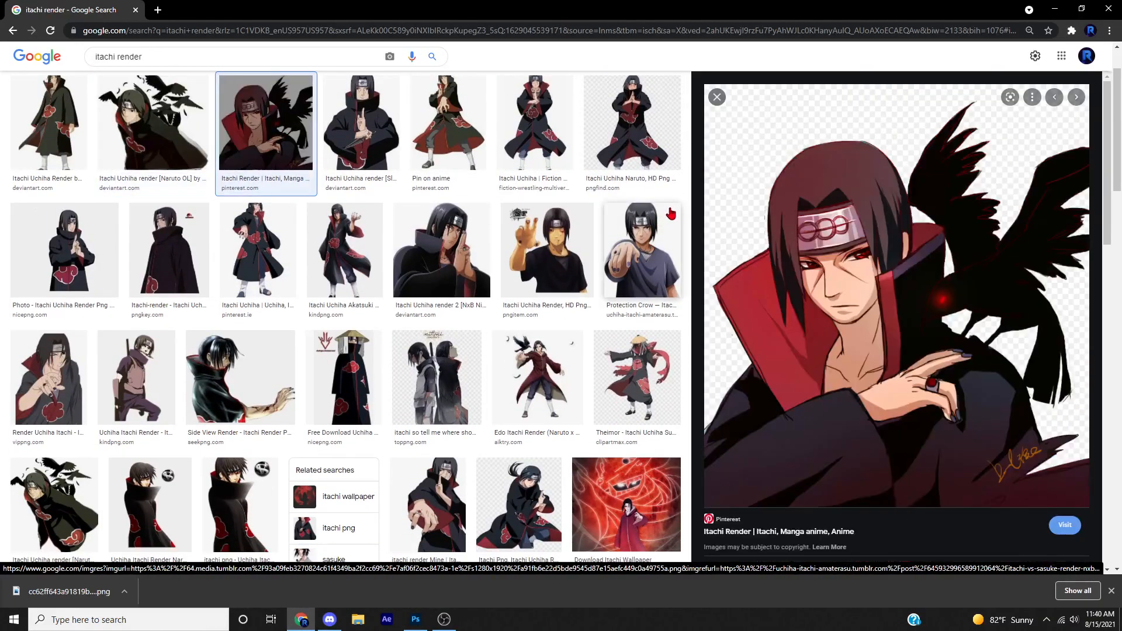
key("Right")
key("Right")
key("Right")
key("Right")
key("Right")
key("Left")
key("Left")
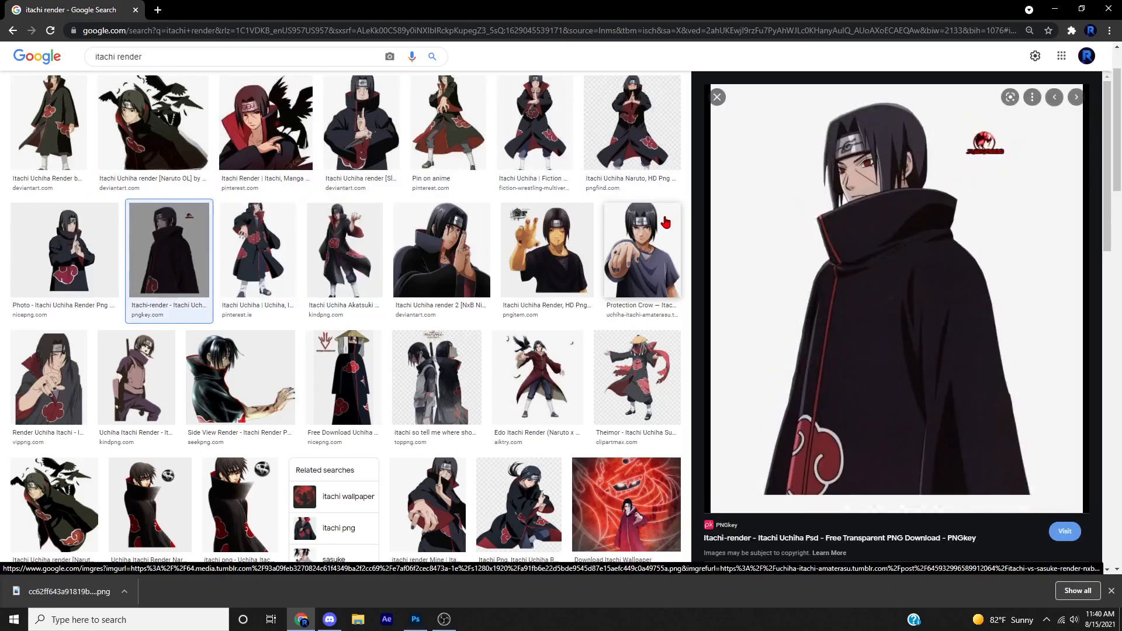
key("Right")
key("Right")
key("Right")
key("Right")
key("Right")
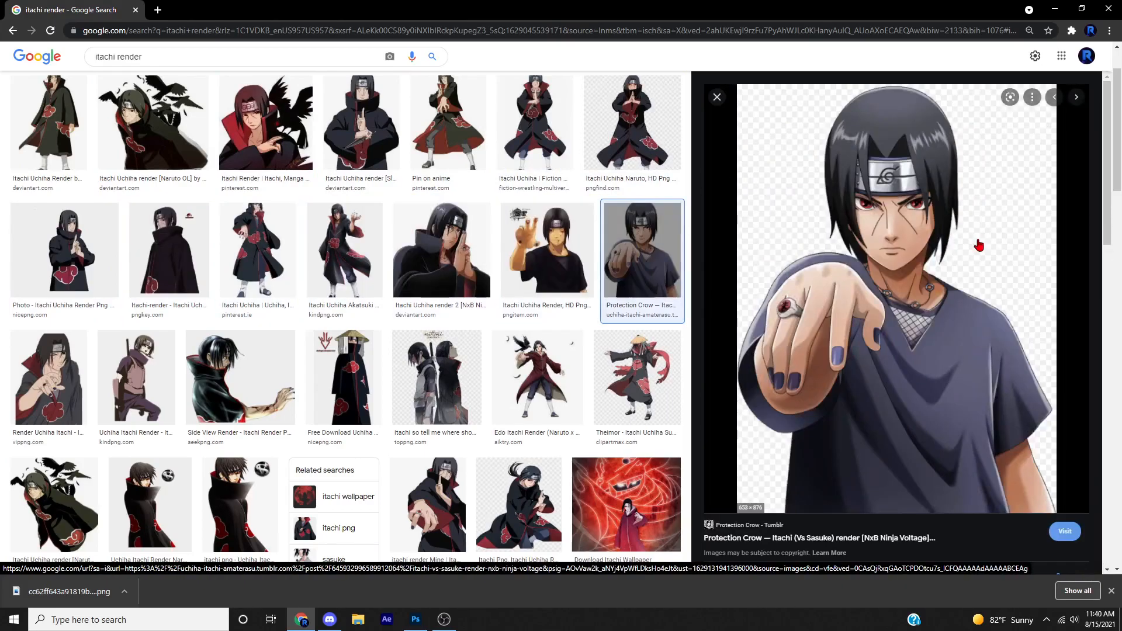
key("Left")
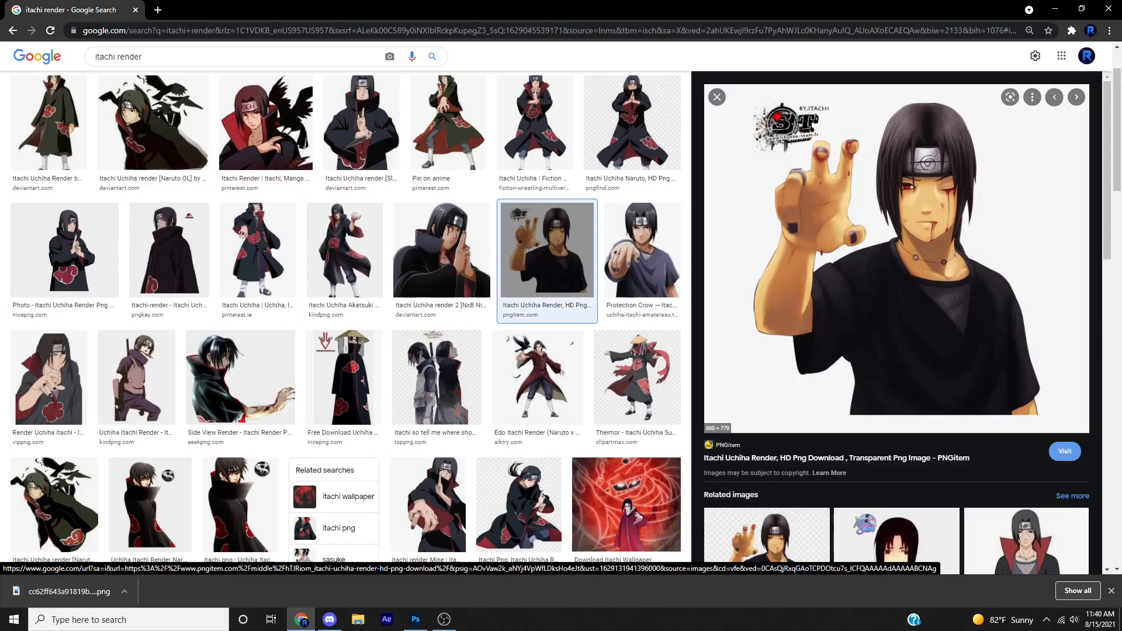
key("Right")
key("Right")
key("Right")
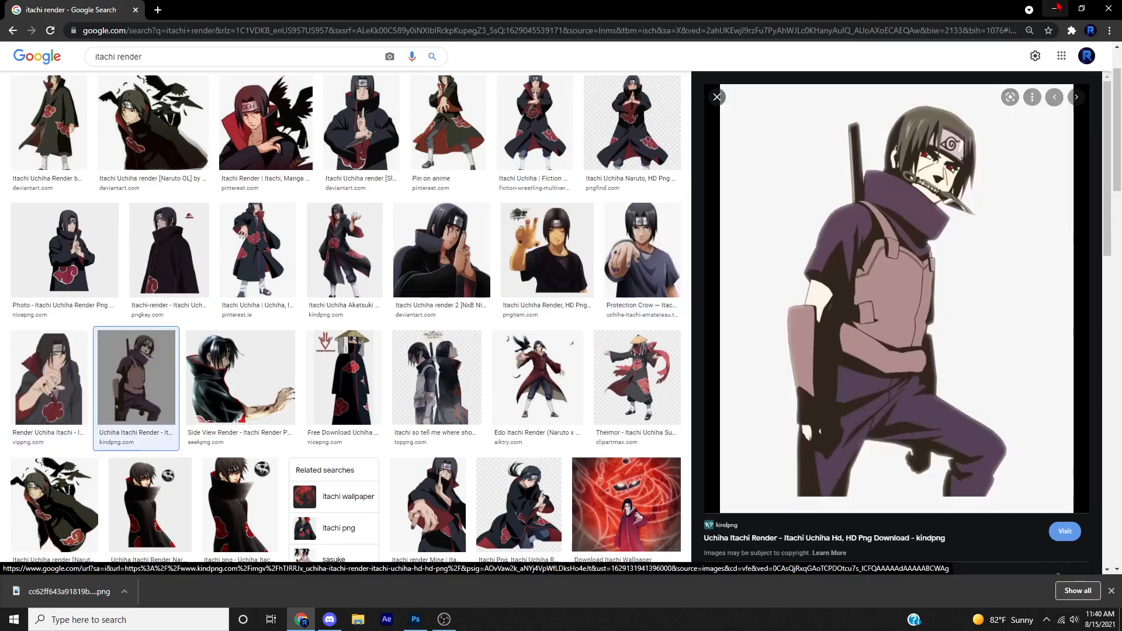
left_click(1057, 9)
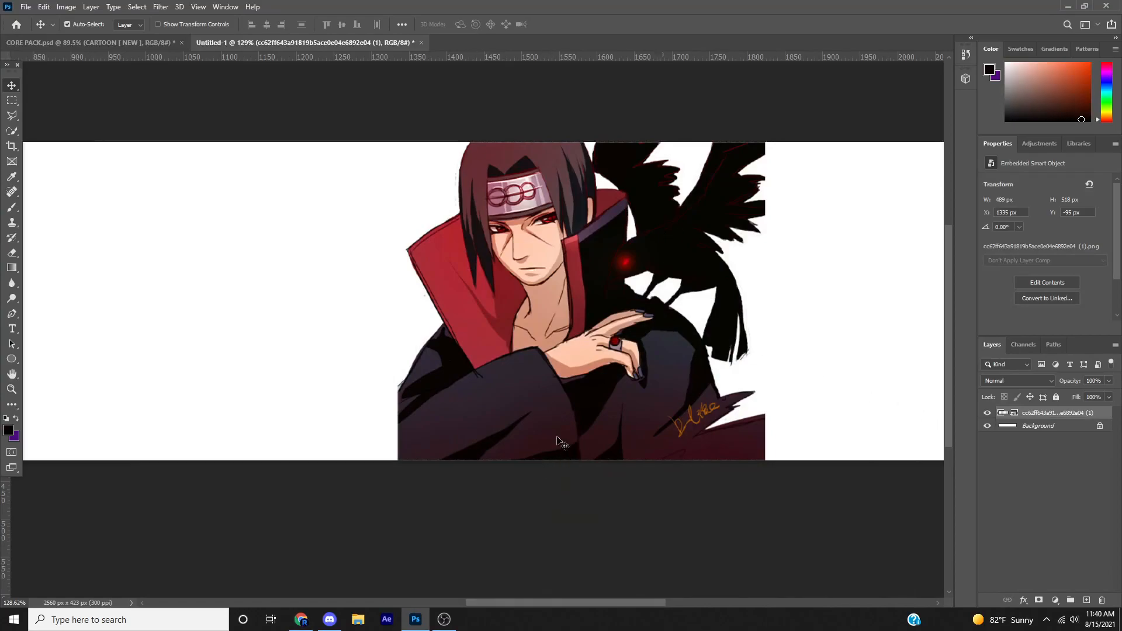
- Choose the Spot Healing Brush for the orange signature on the cloak and rasterize the Itachi render layer
scroll(703, 426, "up", 5)
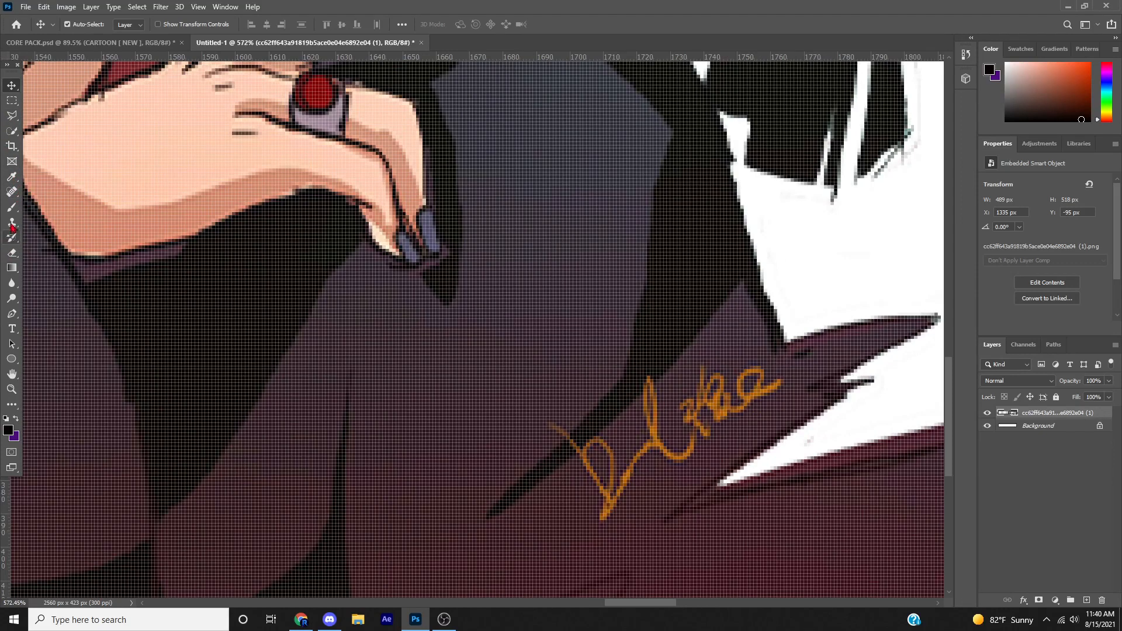
left_click(11, 195)
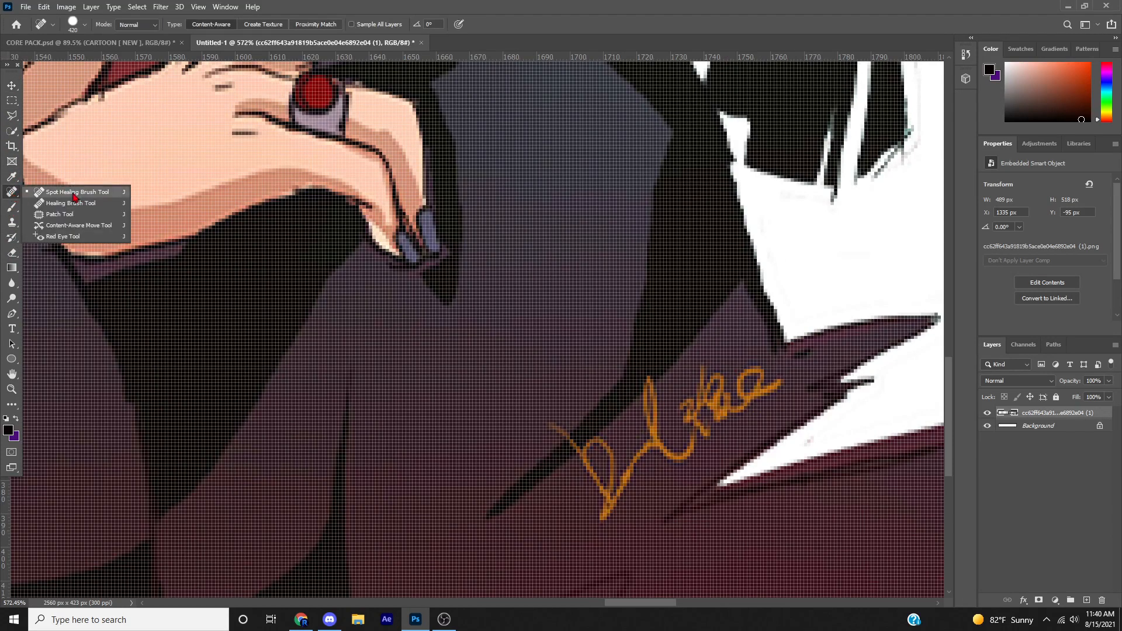
left_click(30, 200)
right_click(16, 197)
left_click(40, 196)
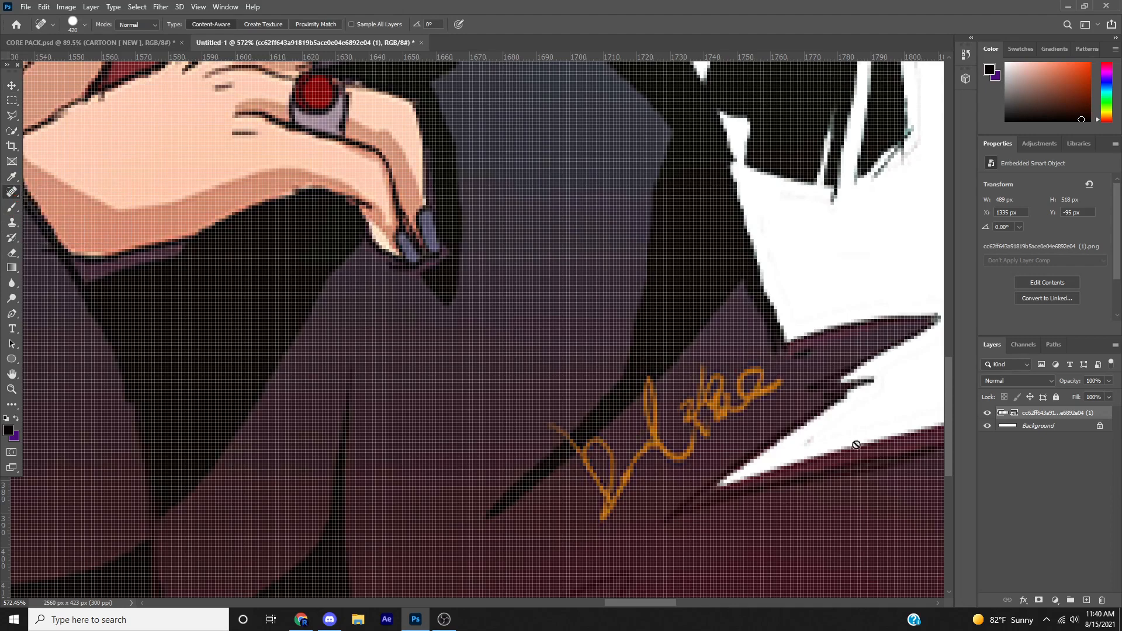
scroll(786, 418, "up", 3)
right_click(1080, 420)
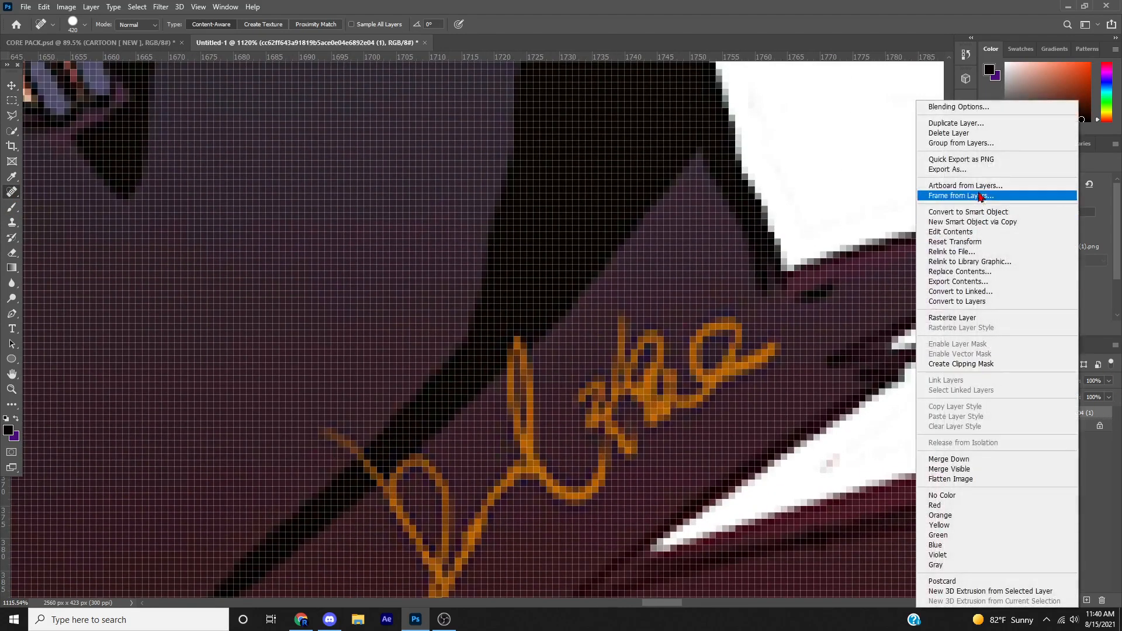
left_click(988, 318)
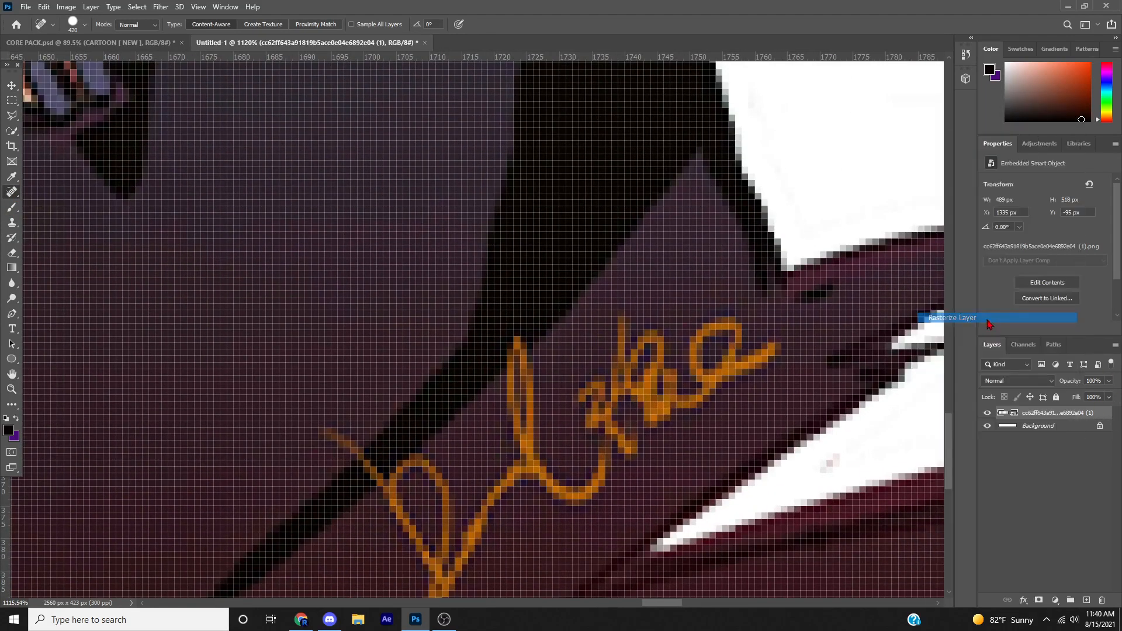
- Remove the orange signature from the cloak with Spot Healing Brush strokes over the lettering
scroll(701, 339, "up", 3)
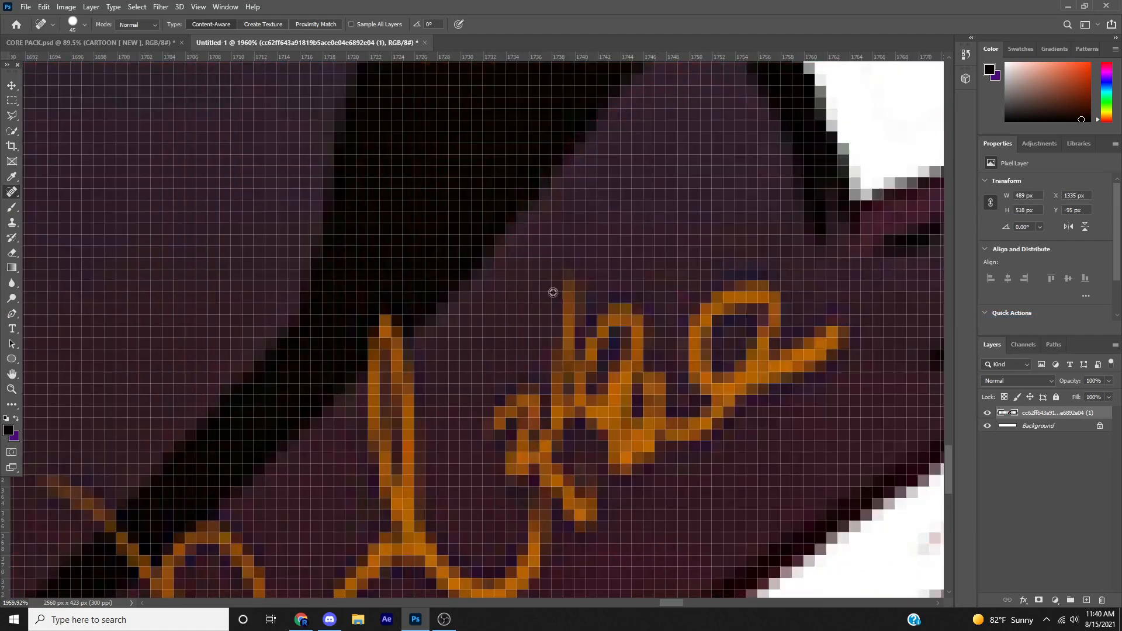
left_click_drag(732, 308, 828, 314)
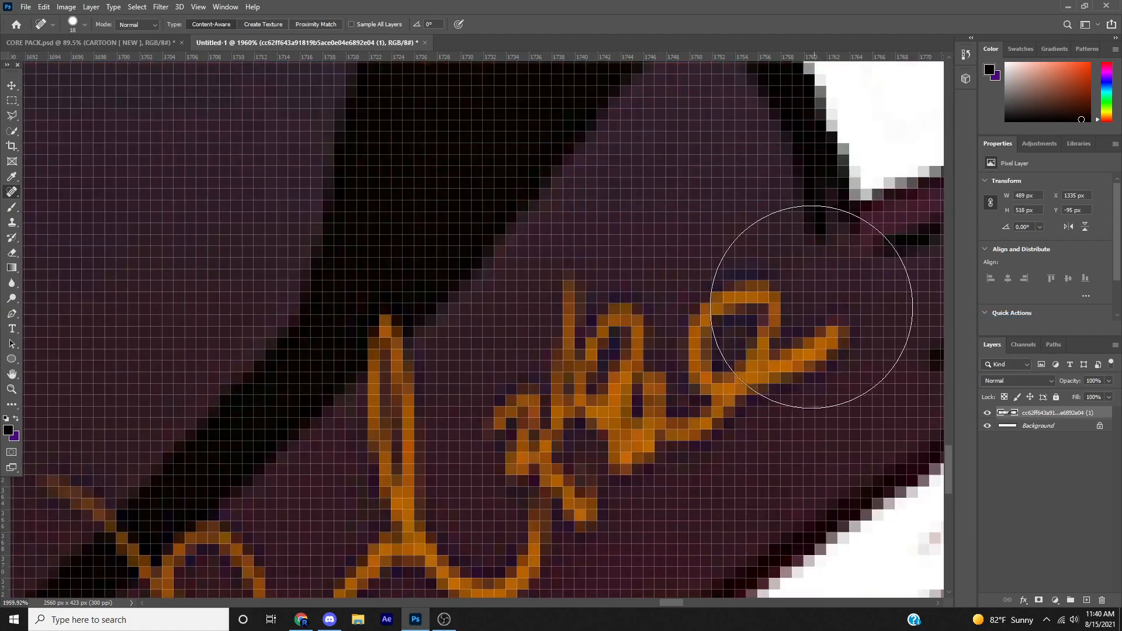
left_click_drag(771, 337, 561, 398)
scroll(631, 366, "down", 4)
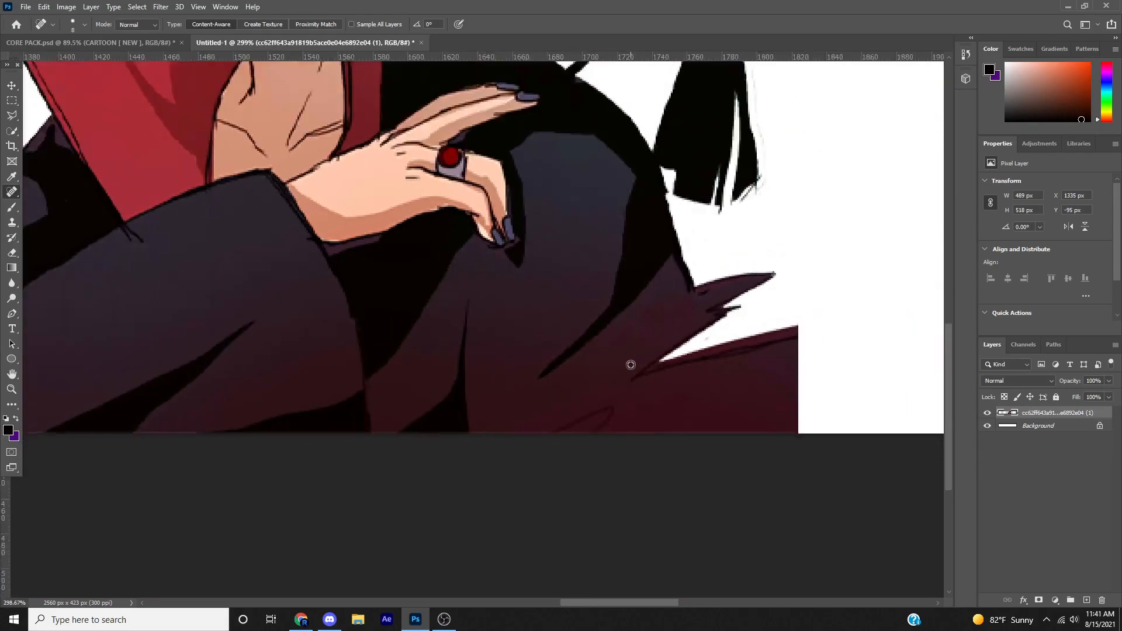
- Heal the leftover discoloured pixels along the edge of the cloak's black fold with the Spot Healing Brush
scroll(628, 373, "up", 10)
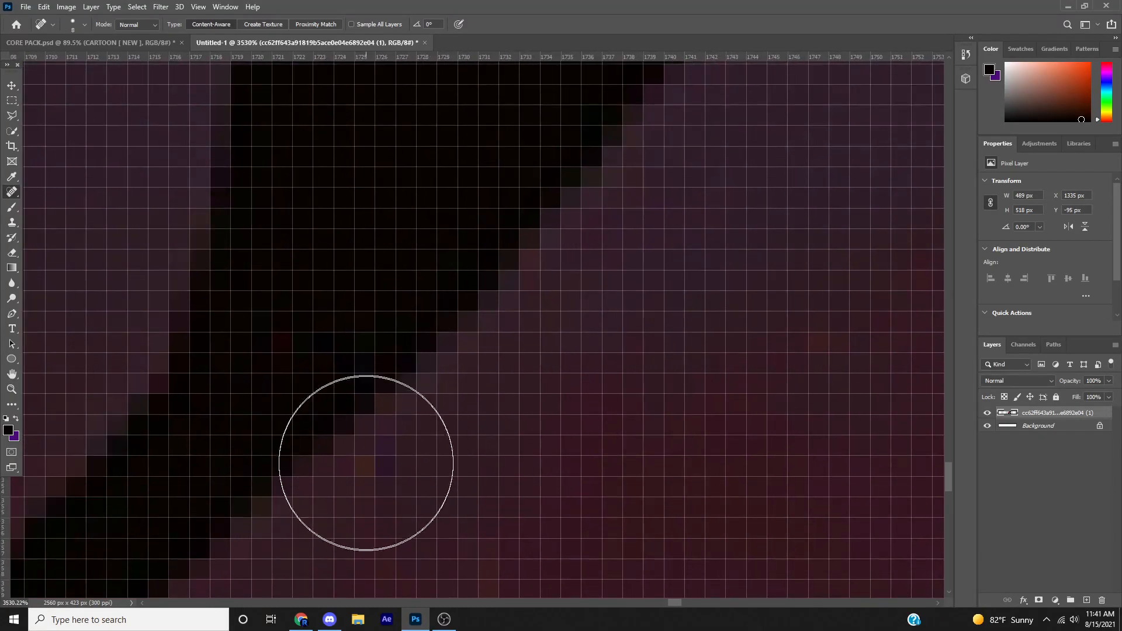
left_click(377, 484)
left_click_drag(396, 485, 543, 216)
left_click(568, 309)
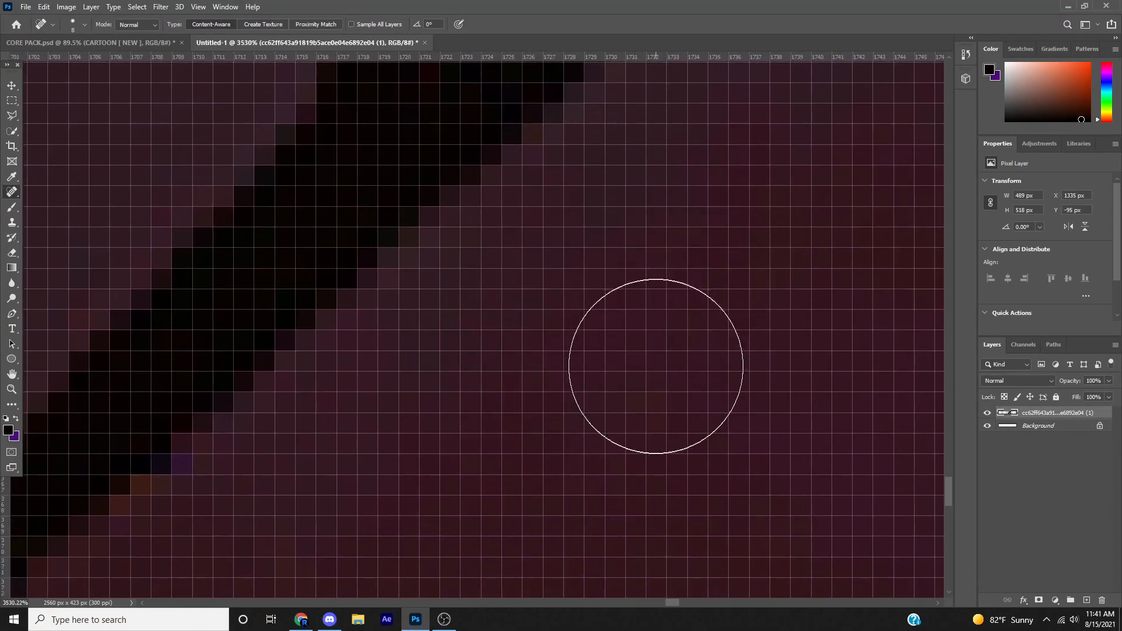
scroll(730, 395, "down", 5)
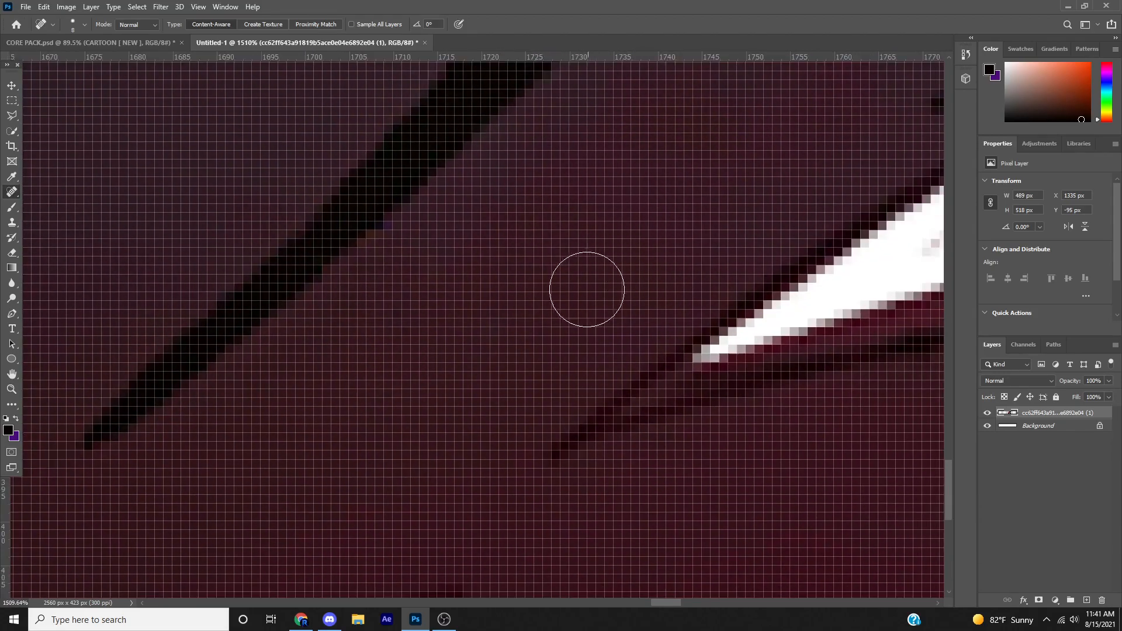
- Sample the cloak's dark maroon with the Brush tool, paint over the remaining blotches and check the cleaned render
left_click(7, 210)
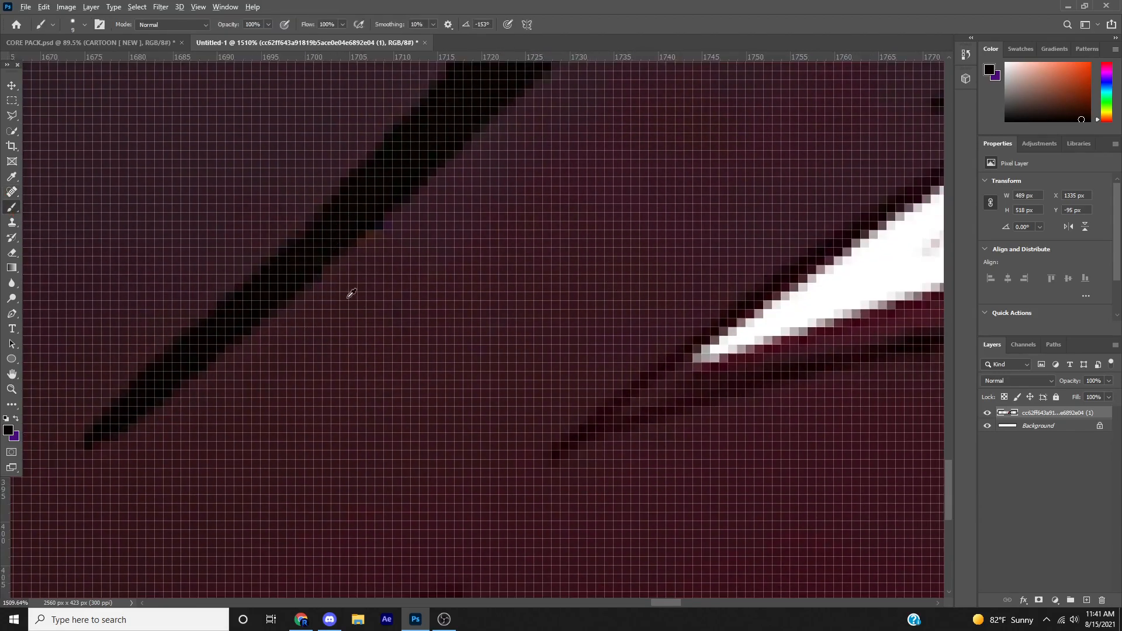
left_click(413, 298, "alt")
mouse_move(409, 302)
left_mouse_down()
mouse_move(449, 312)
mouse_move(418, 280)
mouse_move(405, 308)
left_mouse_up()
scroll(544, 253, "down", 5)
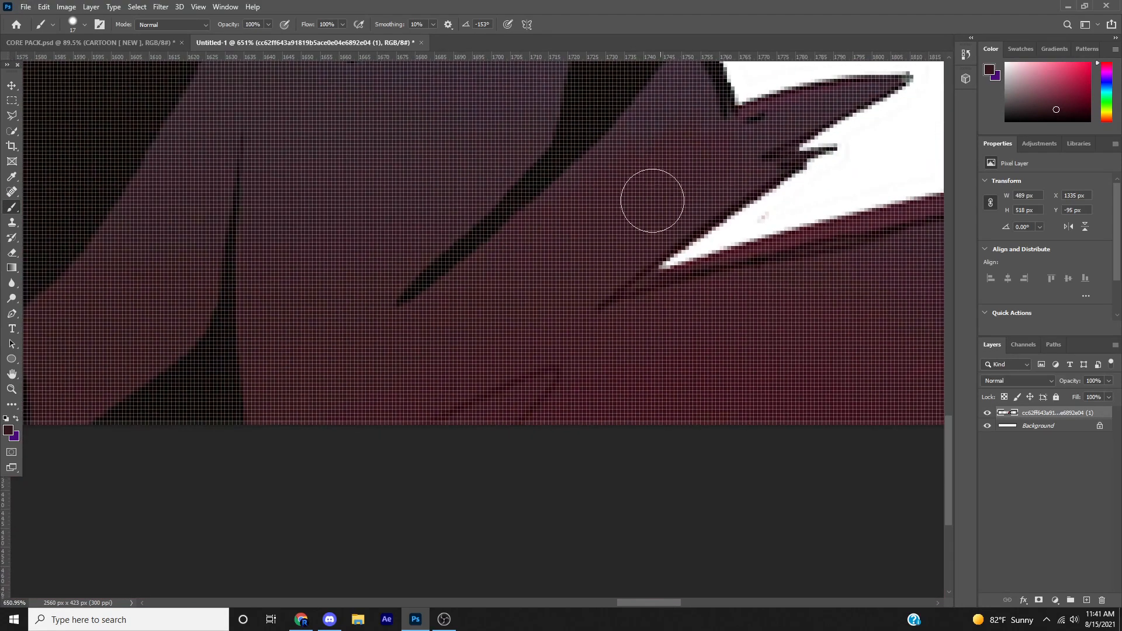
scroll(650, 141, "down", 10)
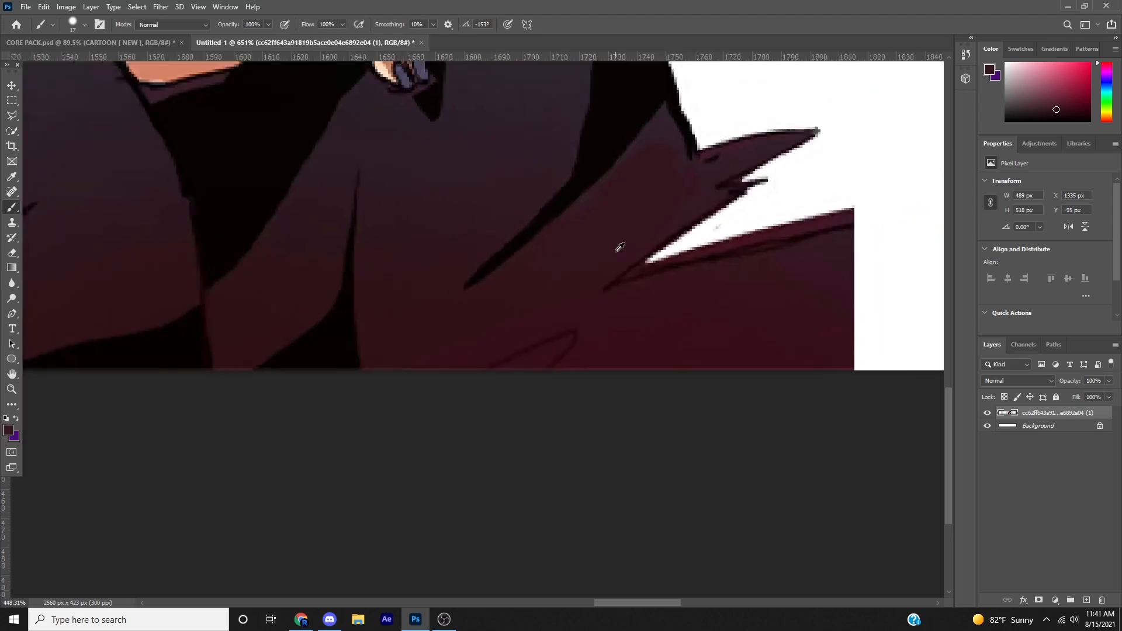
scroll(532, 391, "up", 3)
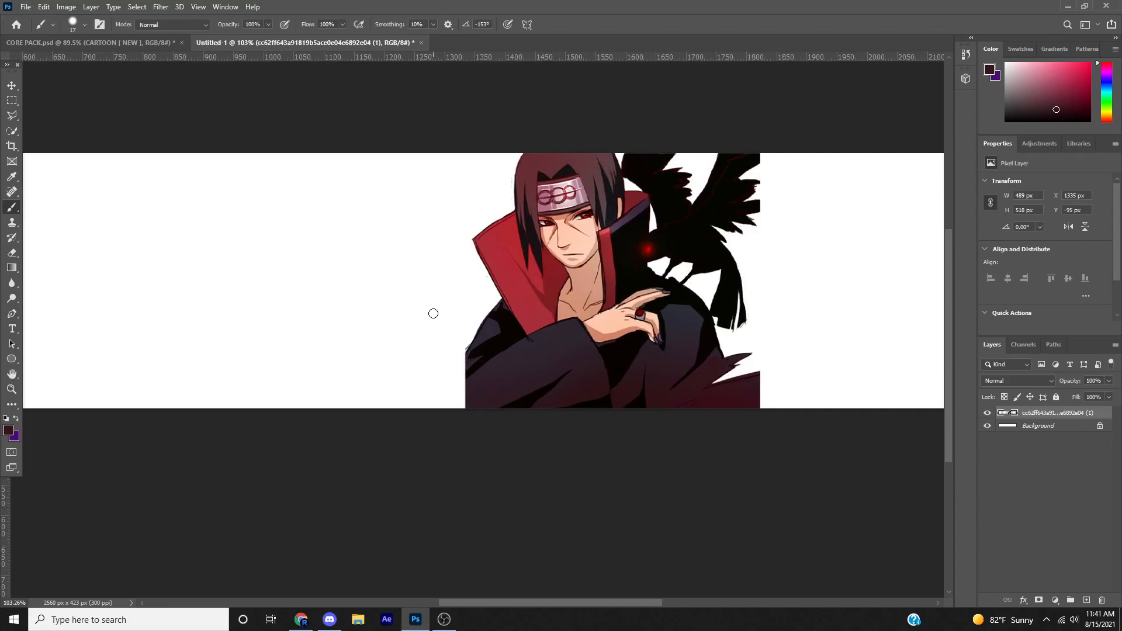
scroll(632, 261, "up", 4)
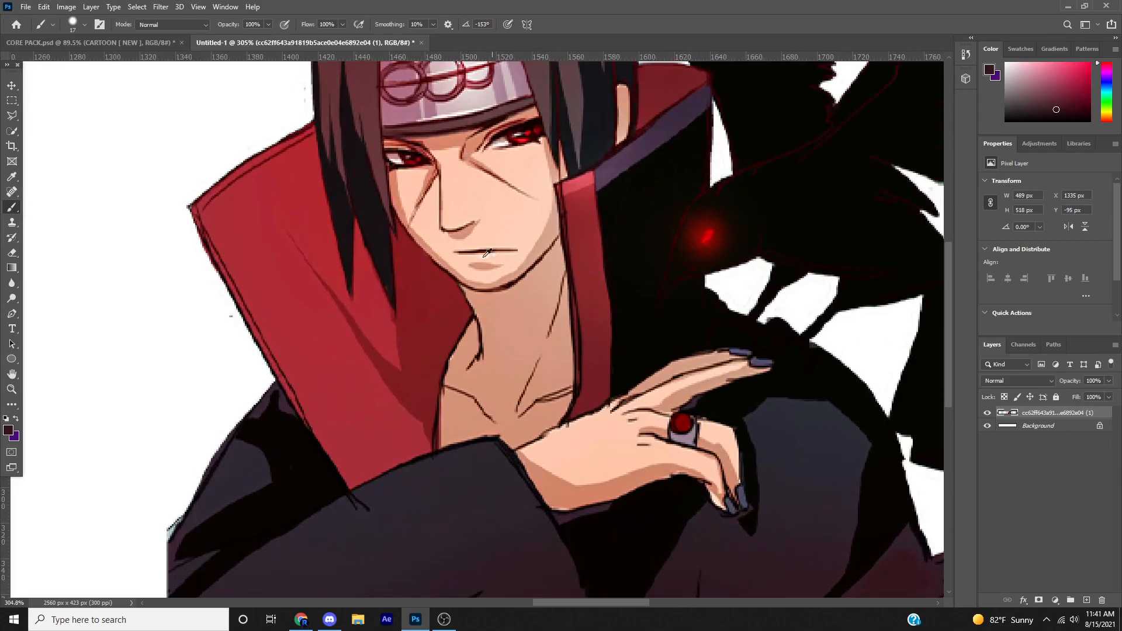
scroll(509, 258, "down", 4)
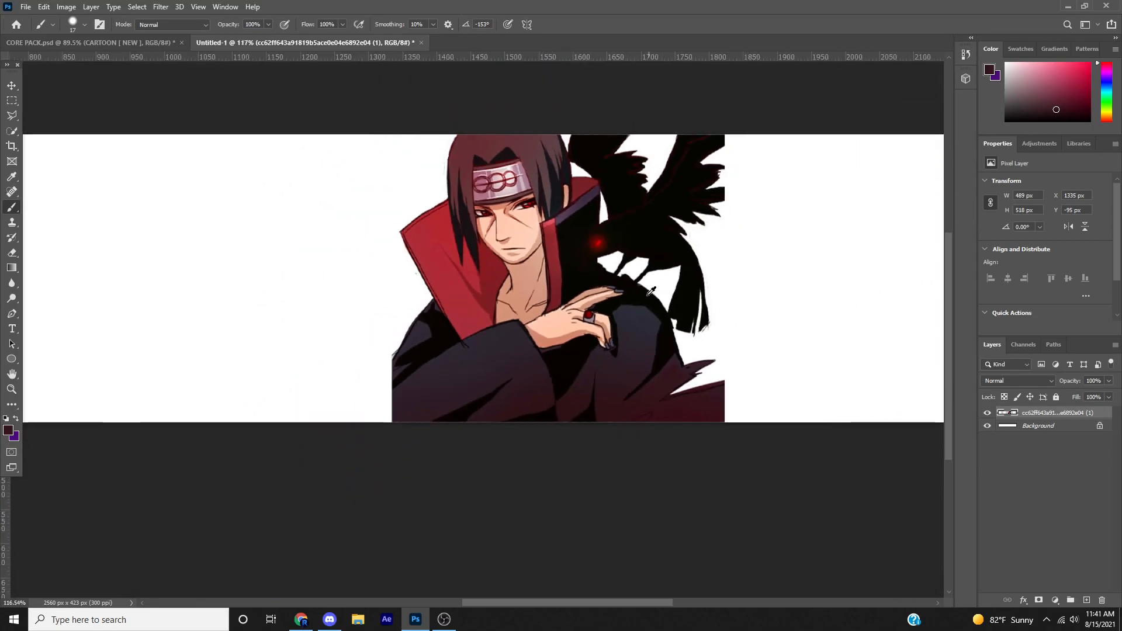
scroll(653, 291, "down", 4)
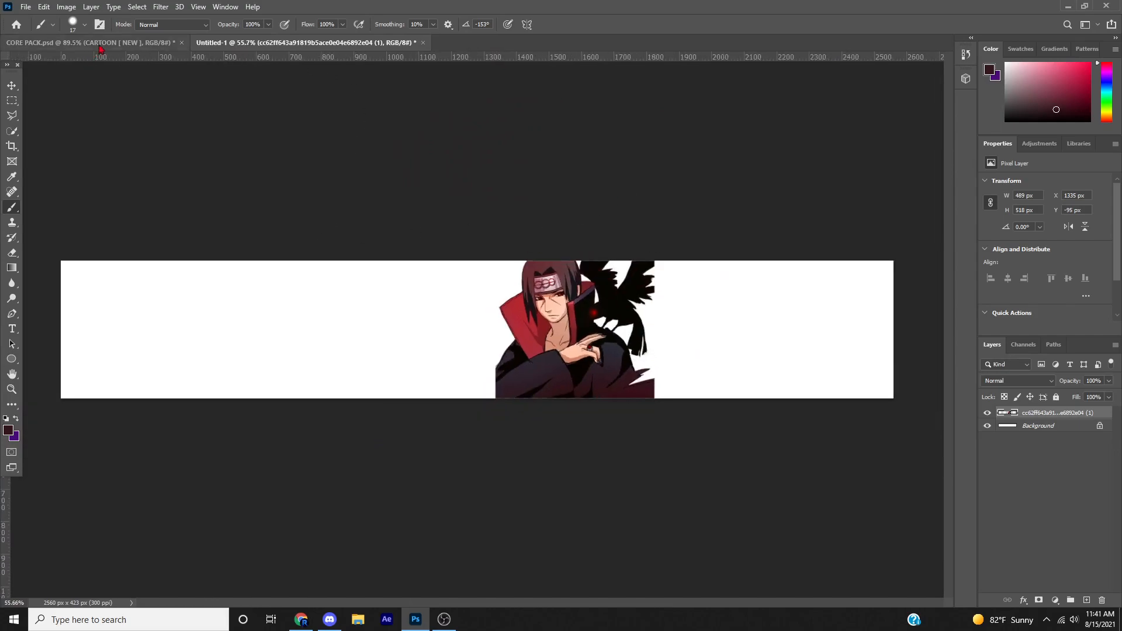
- Switch to CORE PACK.psd, expand the GRUNGE group and preview textures 3 to 6 one at a time
left_click(88, 43)
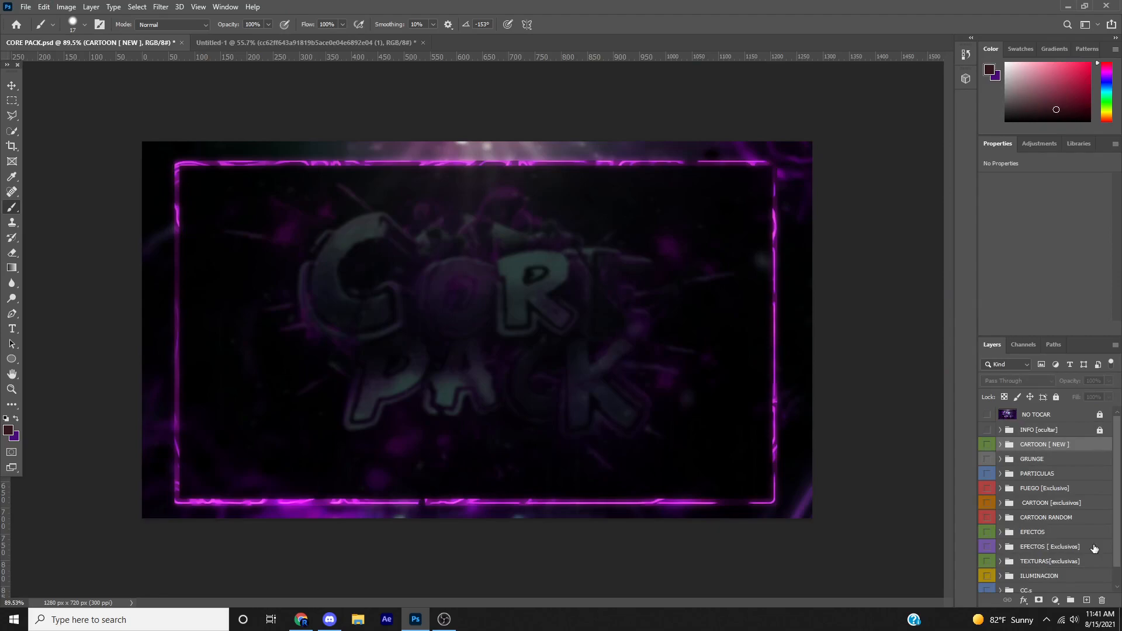
left_click(998, 461)
left_click(1001, 460)
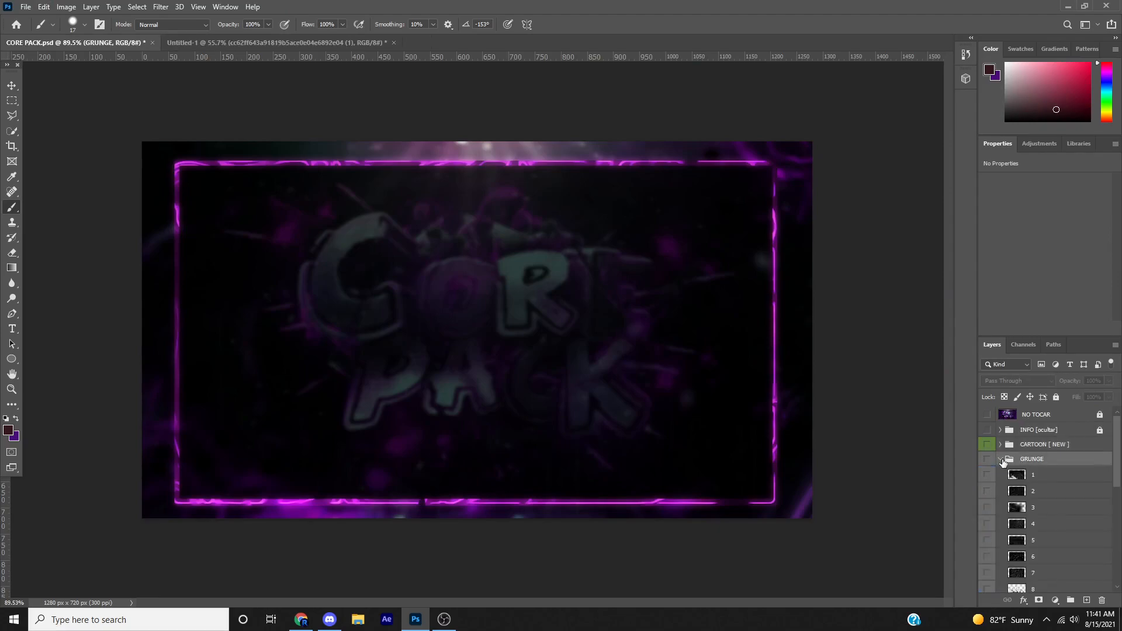
scroll(988, 450, "down", 3)
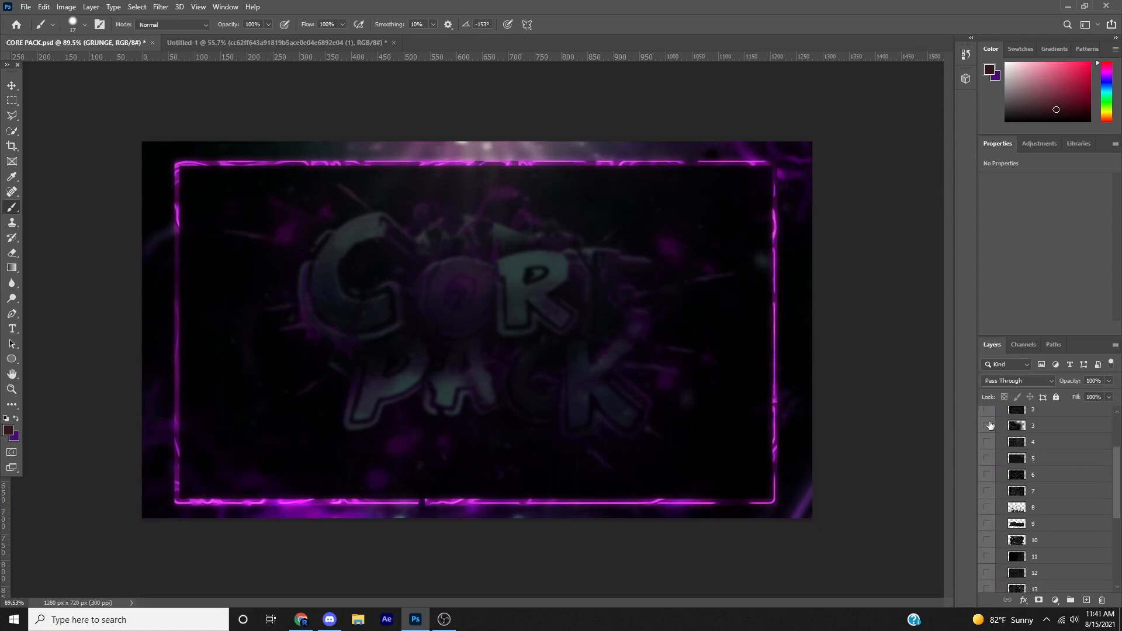
left_click(988, 427)
left_click(988, 427)
left_click(988, 443)
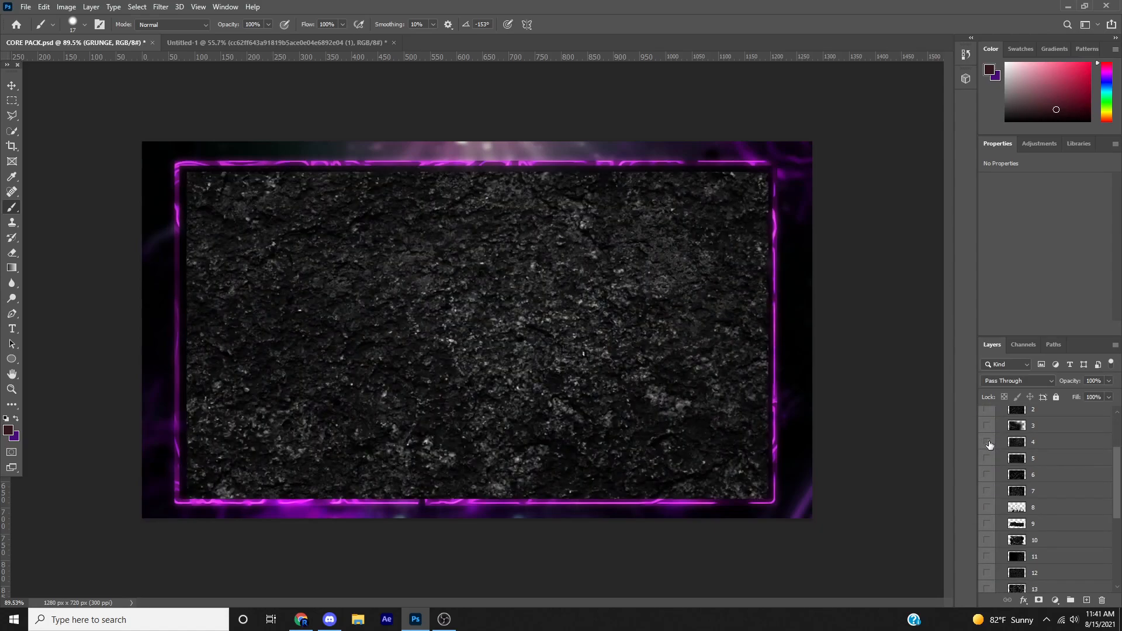
left_click(988, 443)
left_click(988, 459)
left_click(988, 460)
left_click(987, 475)
left_click(987, 476)
- Copy grunge texture 4 into the banner document as a smart object beneath the Itachi render
left_click_drag(1048, 526, 325, 319)
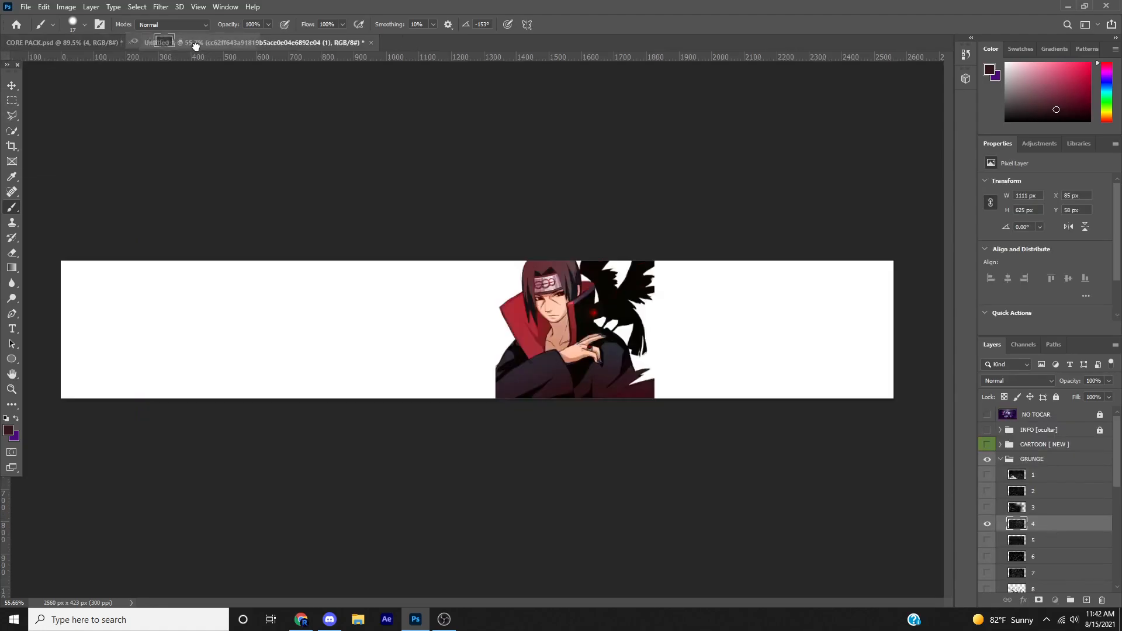
left_click_drag(1009, 410, 1020, 433)
right_click(1032, 424)
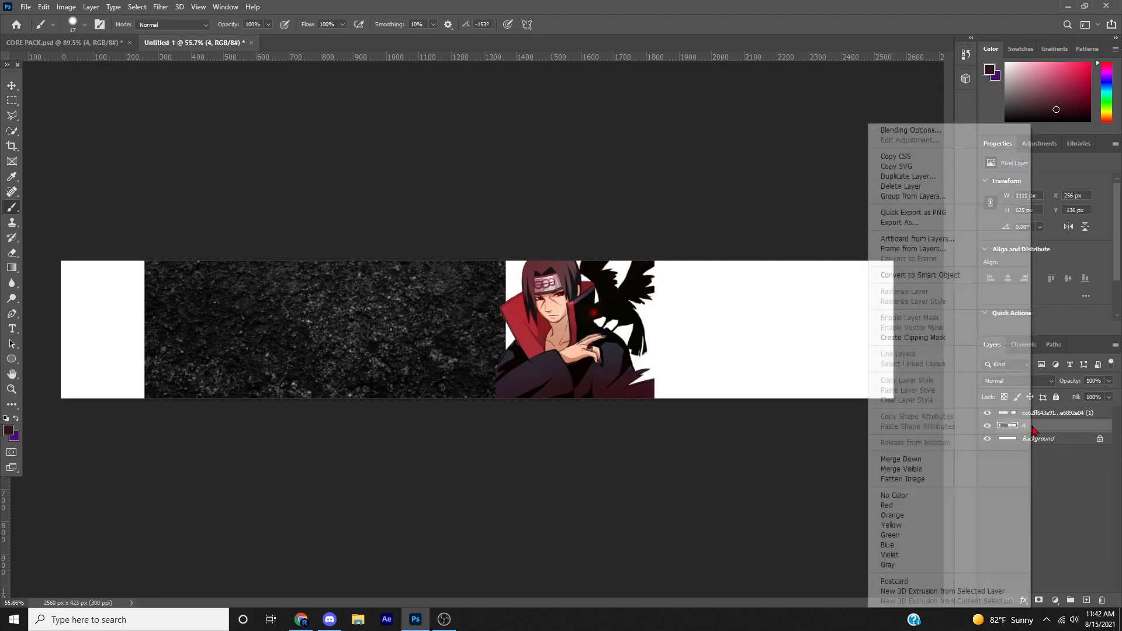
left_click(962, 276)
- Scale the grunge texture to about 288% and centre it horizontally so it covers the whole banner
key("ctrl+t")
left_click_drag(325, 420, 272, 627)
left_click_drag(337, 496, 518, 325)
left_click_drag(502, 455, 498, 627)
left_click_drag(400, 426, 373, 329)
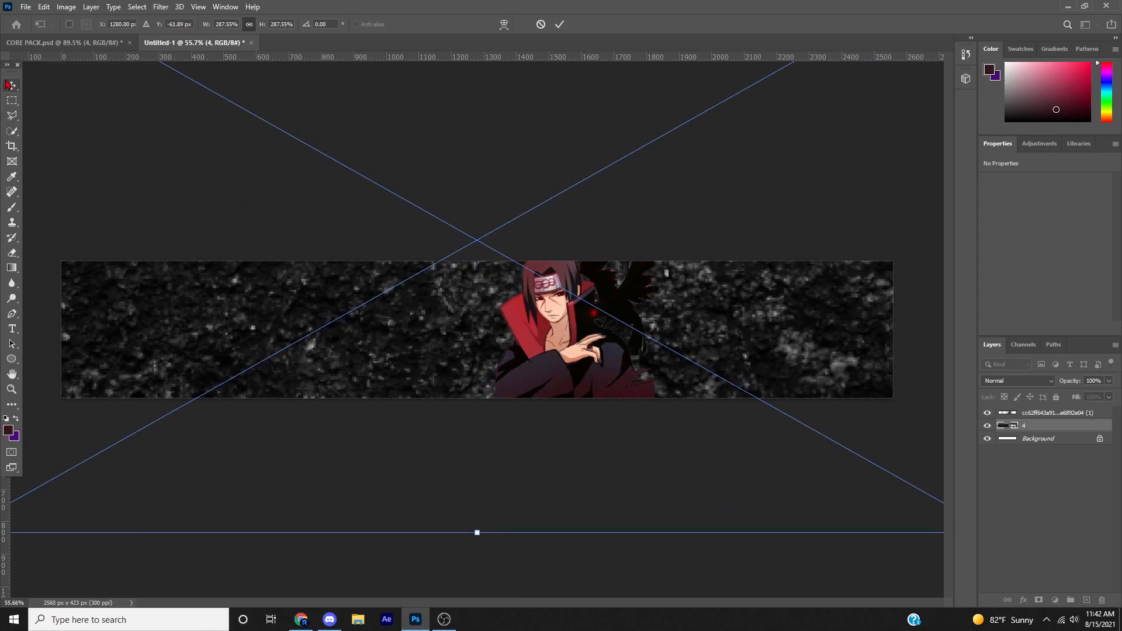
key("Return")
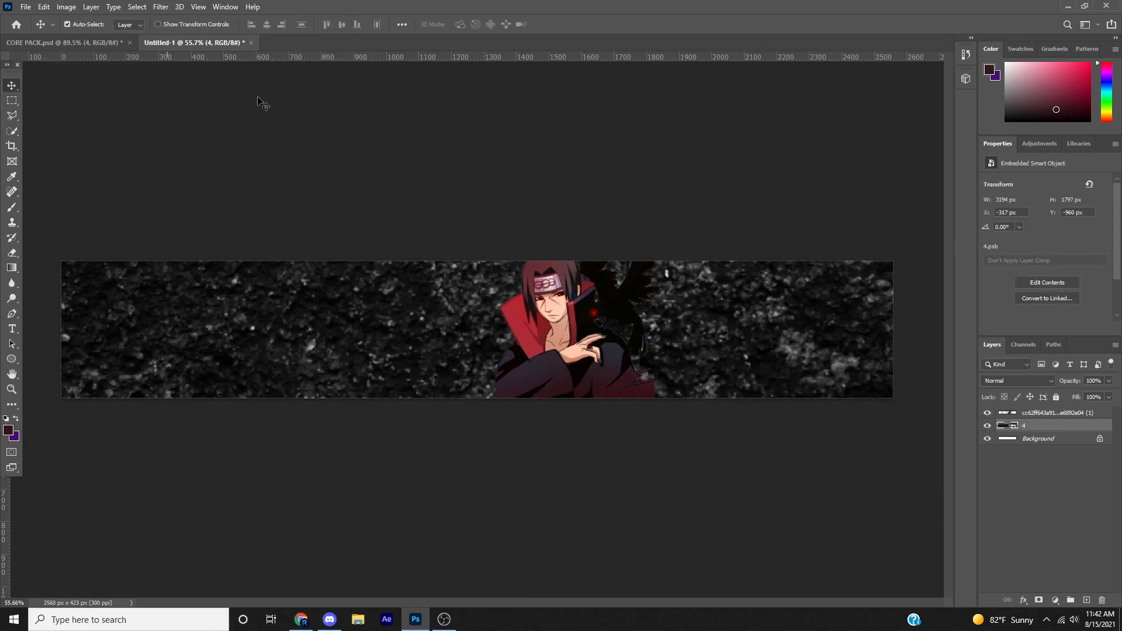
- Create a 1546 x 423 px rectangle shape above the Itachi render layer
left_click(1040, 415)
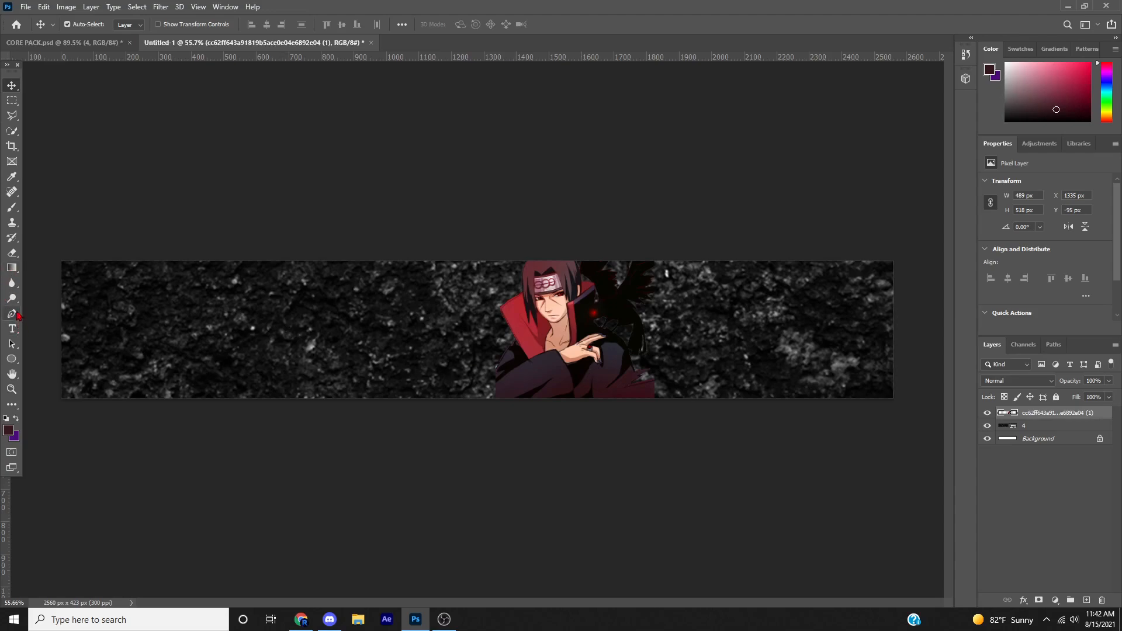
left_click_drag(11, 359, 35, 372)
left_click(434, 237)
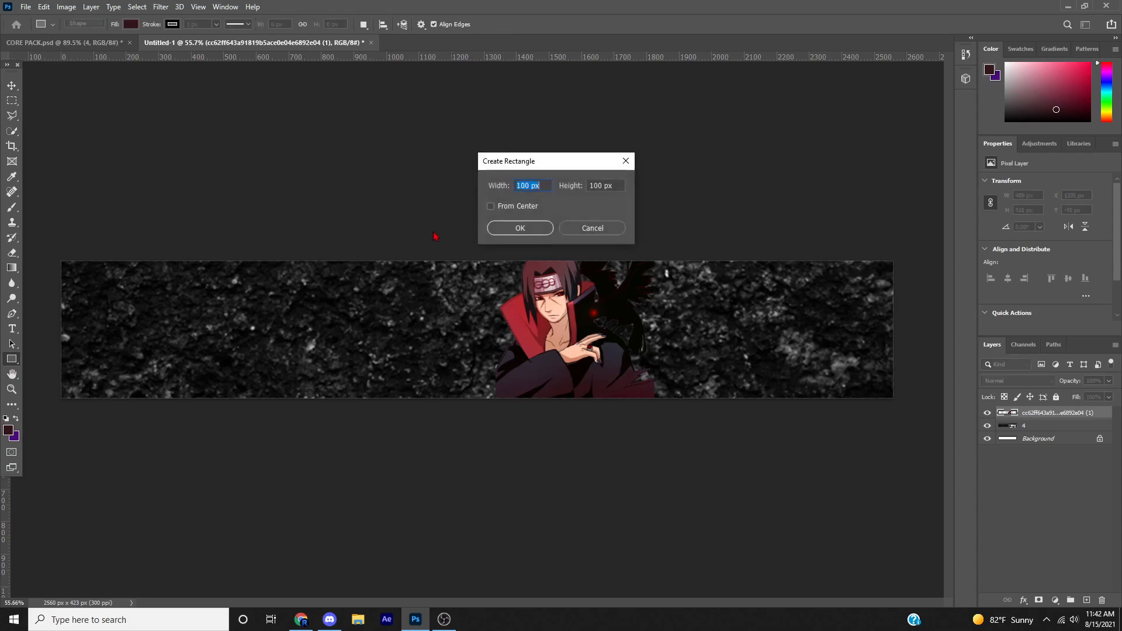
type("1546")
key("Tab")
type("423")
key("Return")
- Move the rectangle to the middle of the banner, spanning its full height, and lower its opacity to 88%
left_click(12, 85)
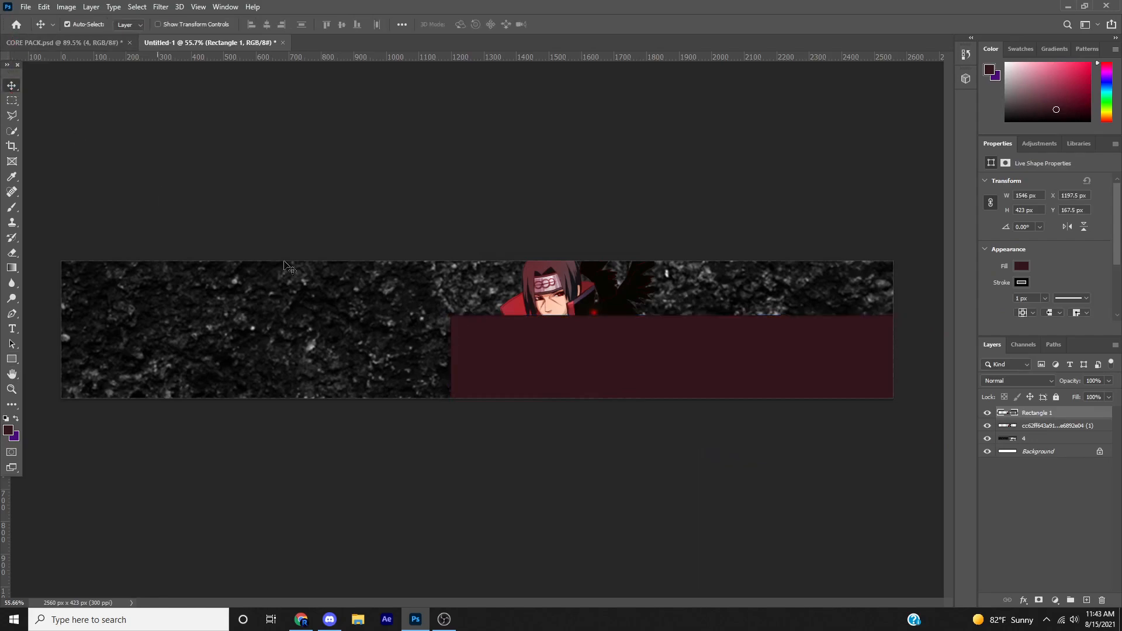
left_click_drag(756, 373, 531, 314)
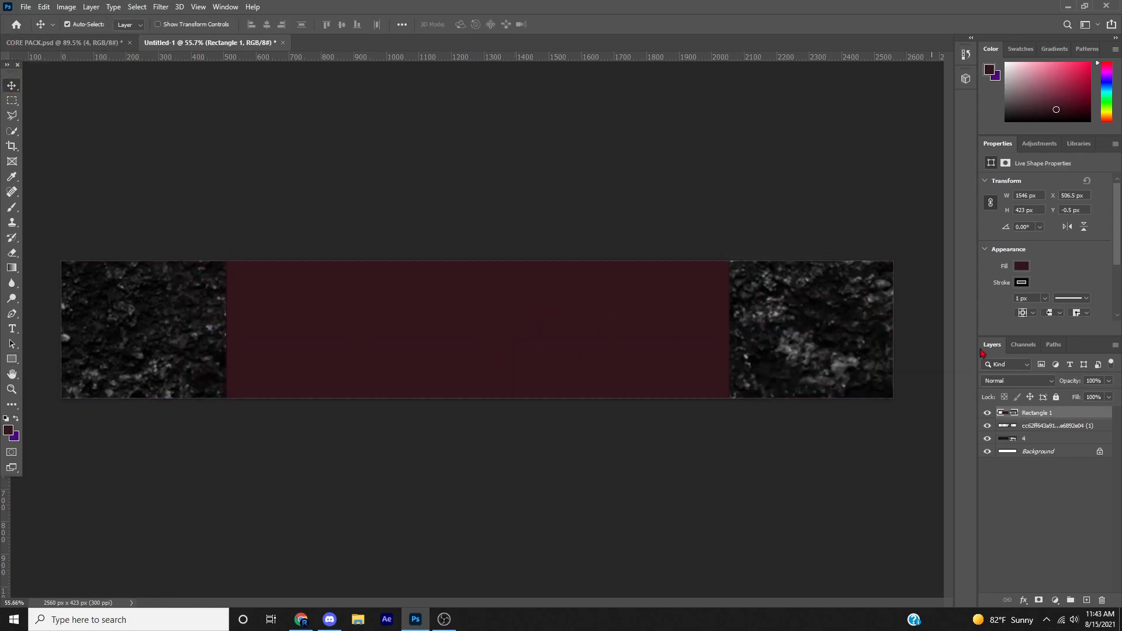
left_click_drag(1073, 381, 1046, 380)
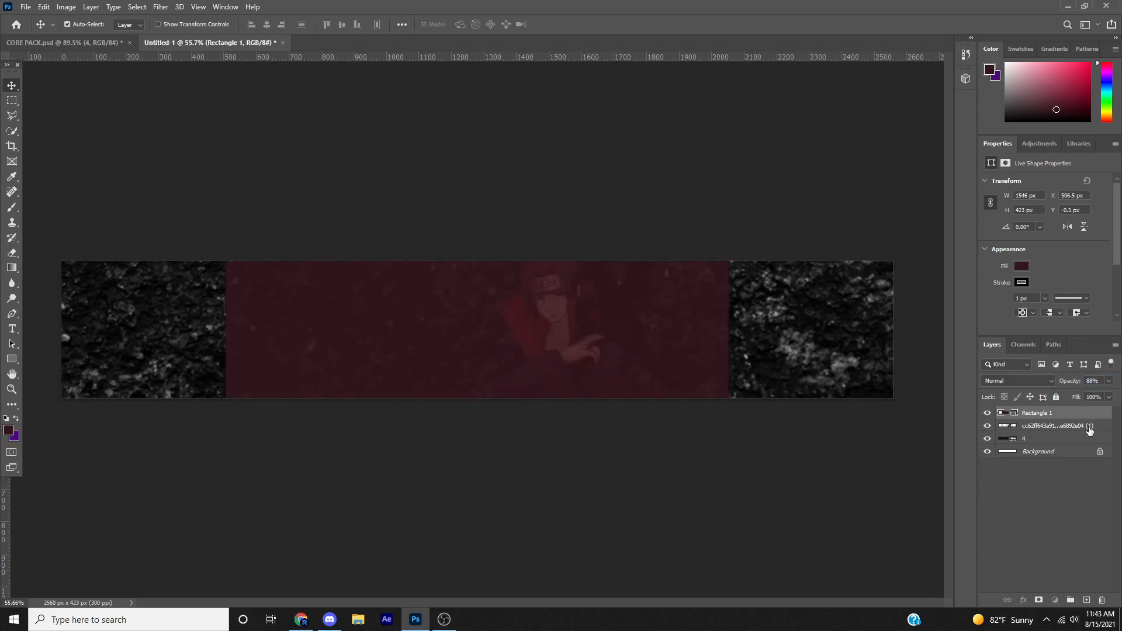
- Shift the Itachi render slightly left to about X 1306 px, keeping it within the guide rectangle
left_click(1052, 425)
left_click_drag(628, 354, 564, 365)
key("ctrl+t")
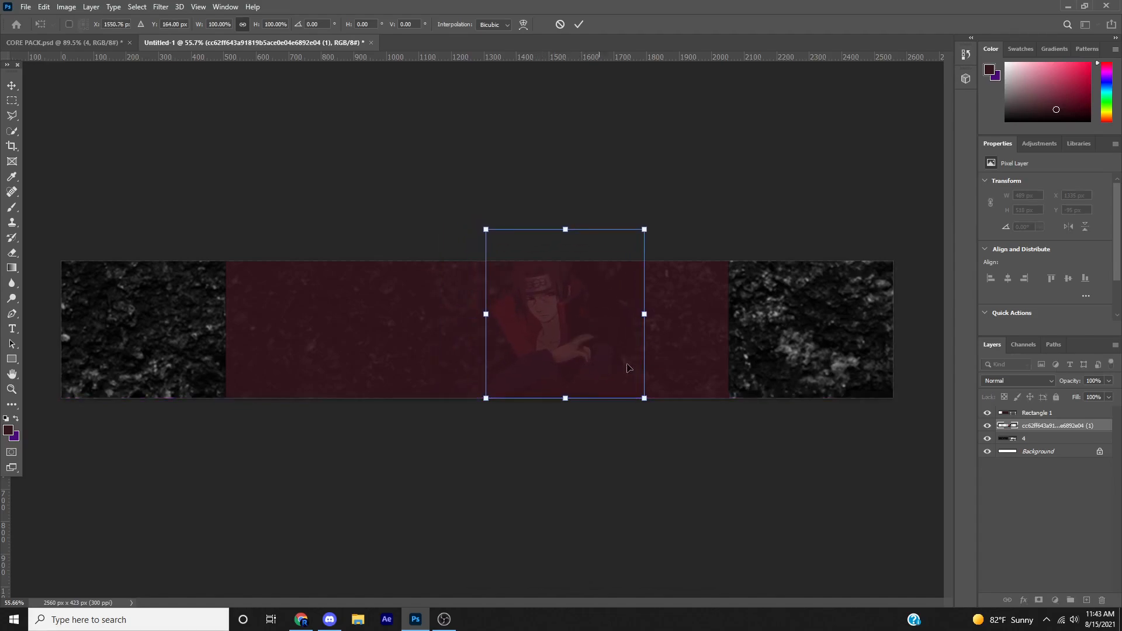
- Hide and lock the guide rectangle layer, and reselect the Itachi render layer
left_click(988, 412)
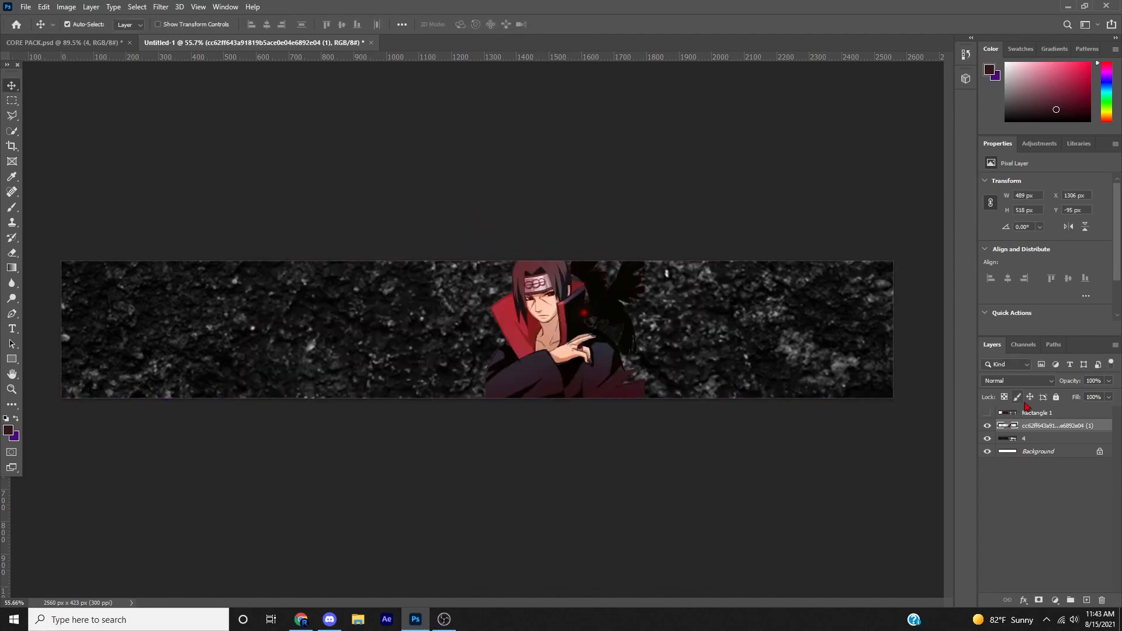
left_click(1058, 408)
left_click(1056, 398)
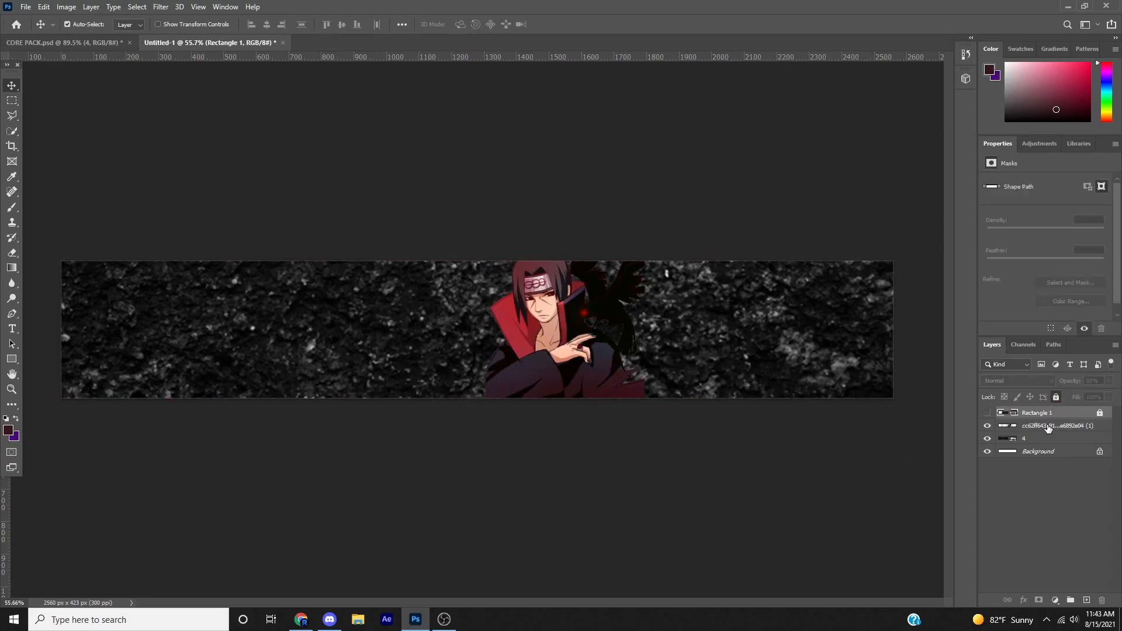
left_click(1050, 427)
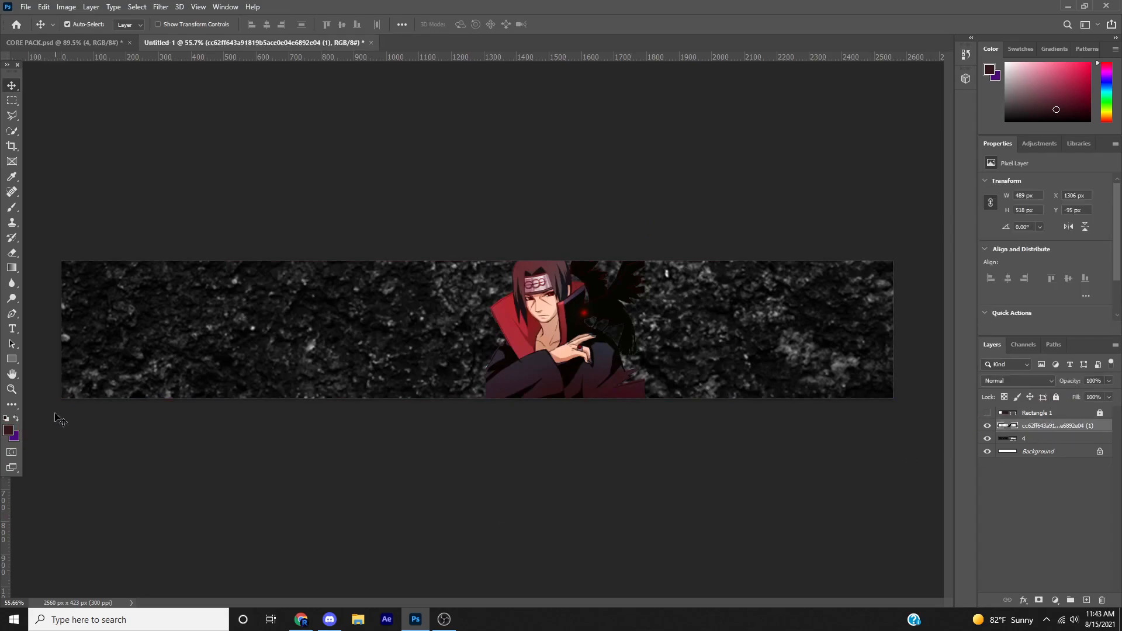
- Examine the overall banner composition and the Itachi render's edges against the grunge background
scroll(478, 330, "down", 4)
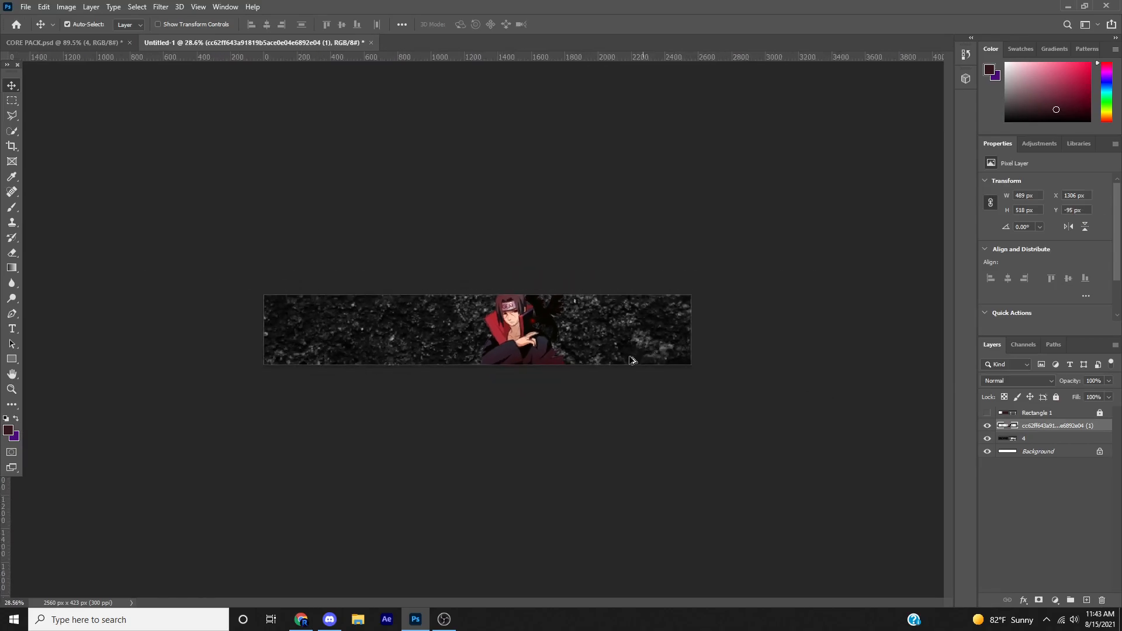
scroll(578, 370, "up", 5)
scroll(579, 370, "up", 2)
scroll(526, 363, "down", 3)
scroll(409, 351, "up", 3)
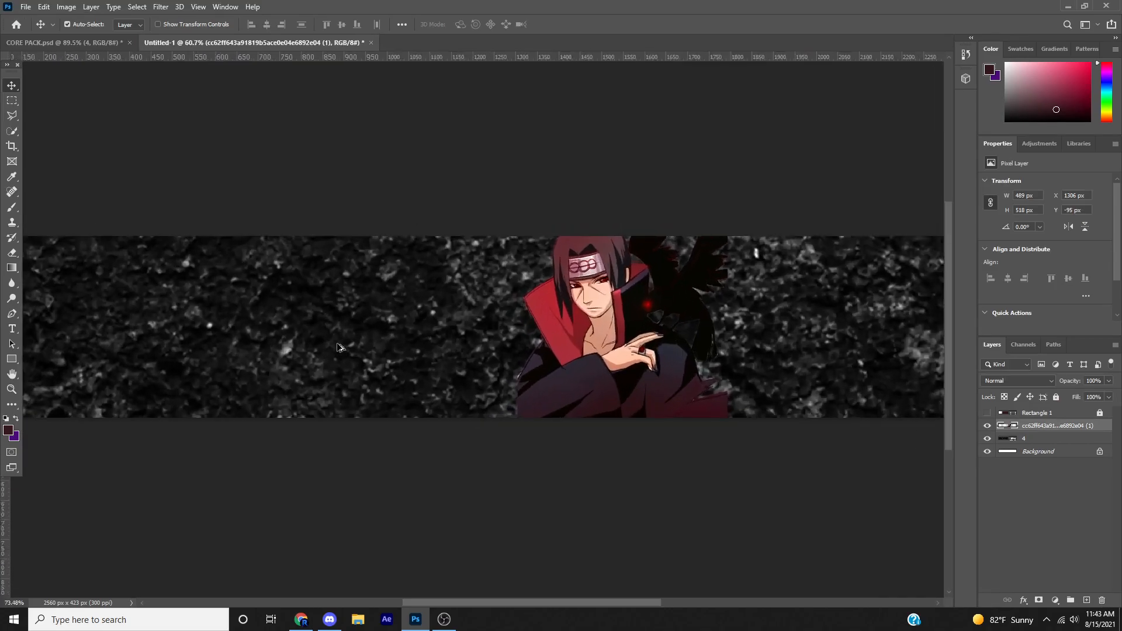
scroll(339, 348, "up", 1)
scroll(350, 347, "down", 3)
scroll(421, 339, "up", 4)
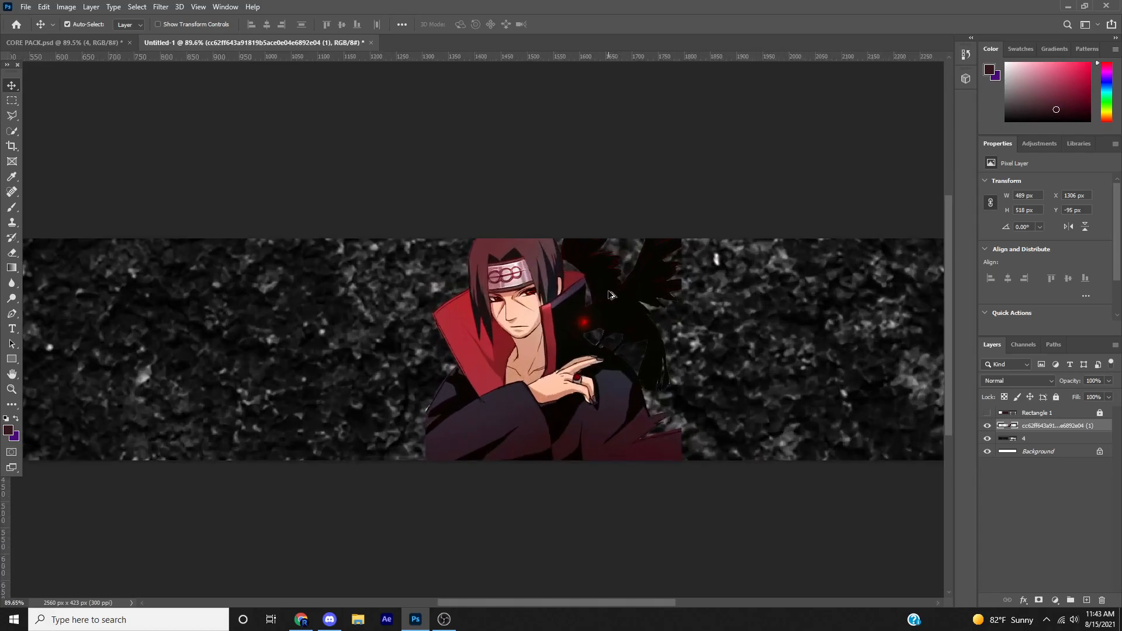
scroll(539, 334, "down", 3)
scroll(510, 314, "up", 1)
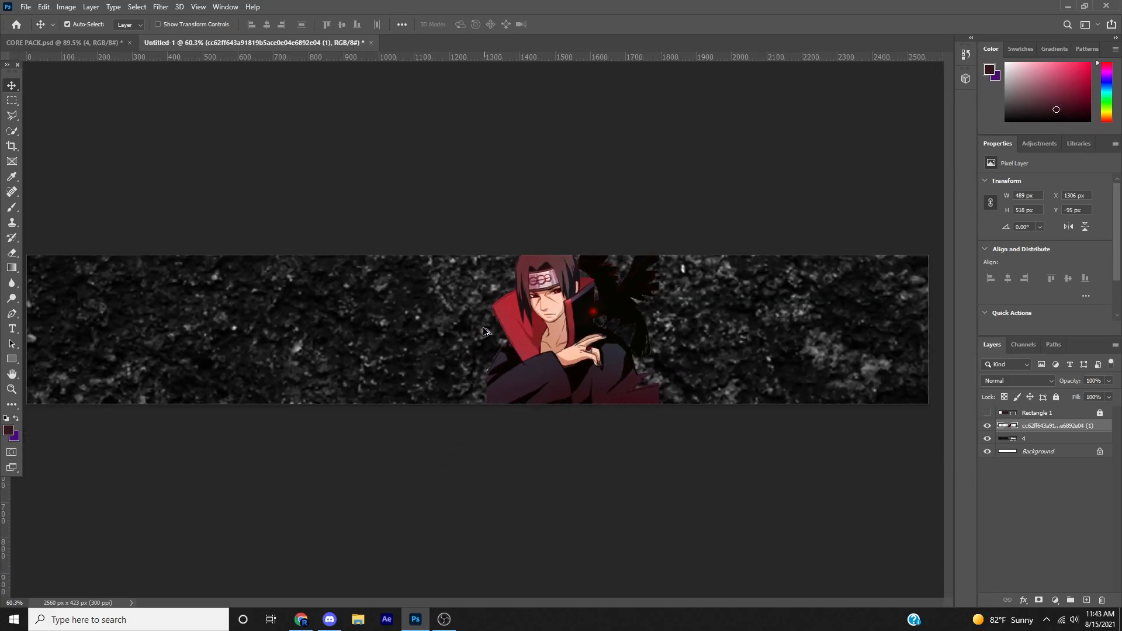
scroll(548, 319, "up", 5)
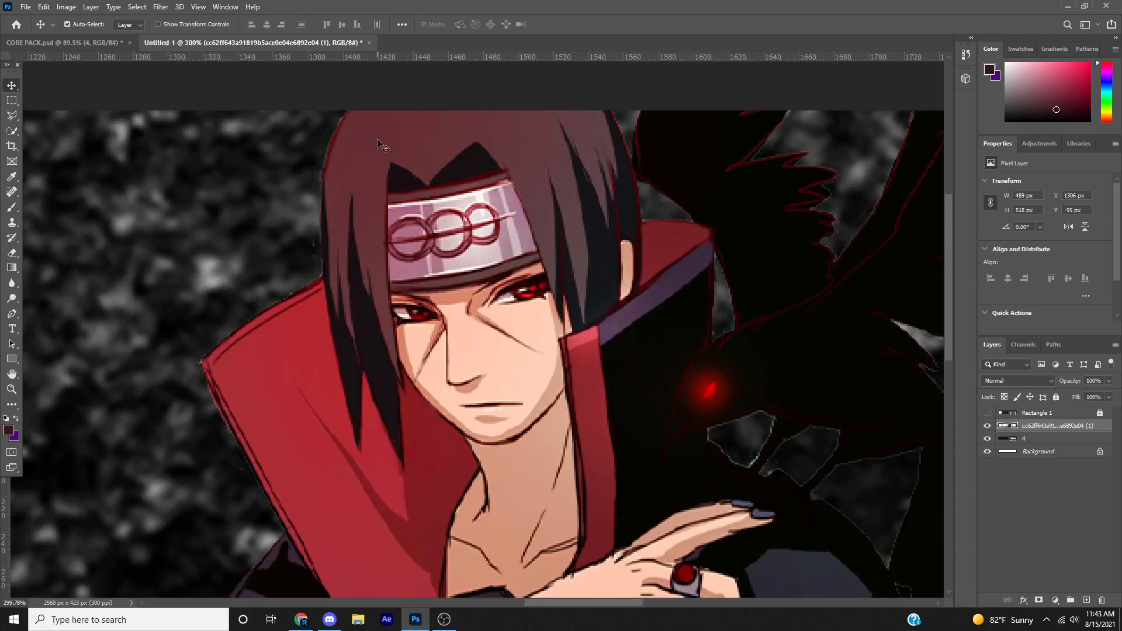
- Select grunge layer 4 in the banner and switch to the CORE PACK.psd document
scroll(221, 406, "down", 5)
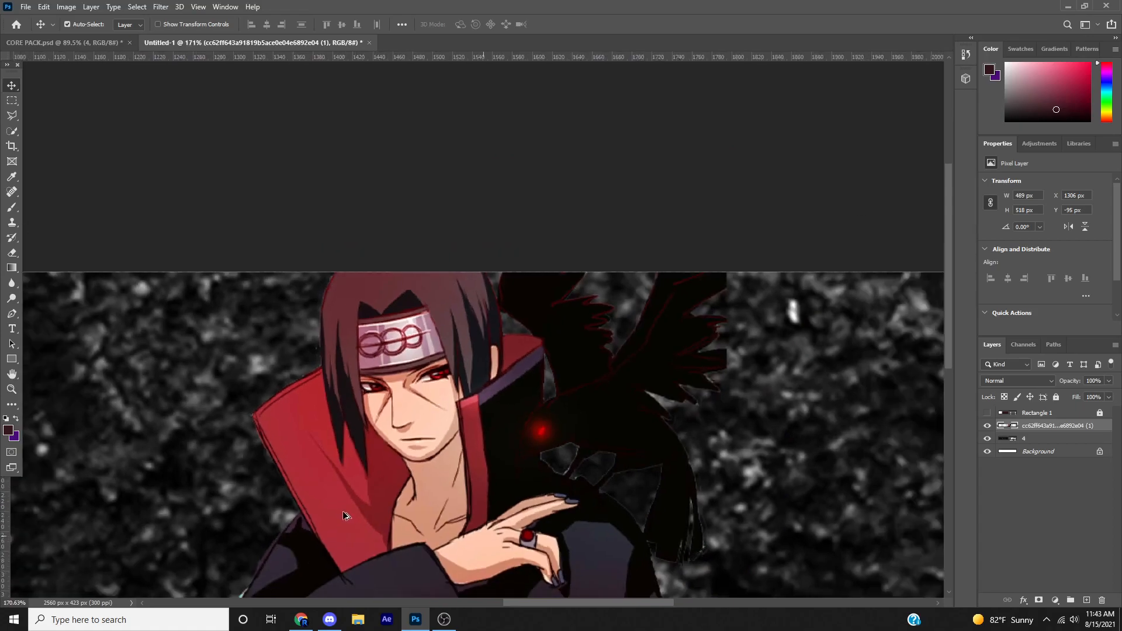
left_click_drag(484, 411, 551, 253)
scroll(570, 258, "down", 2)
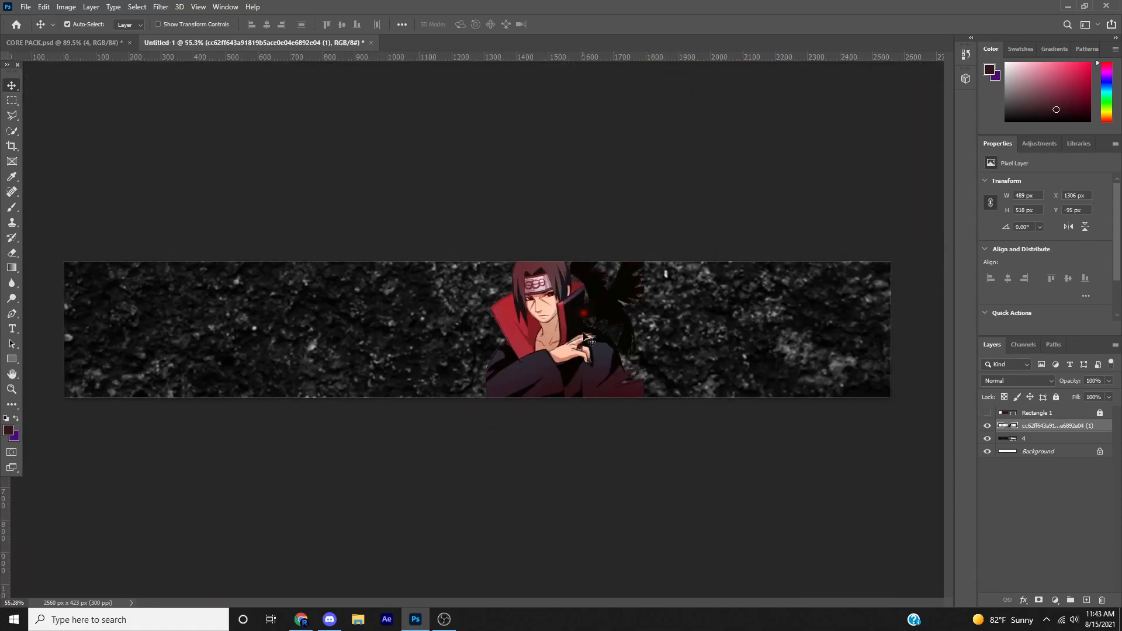
scroll(585, 342, "down", 1)
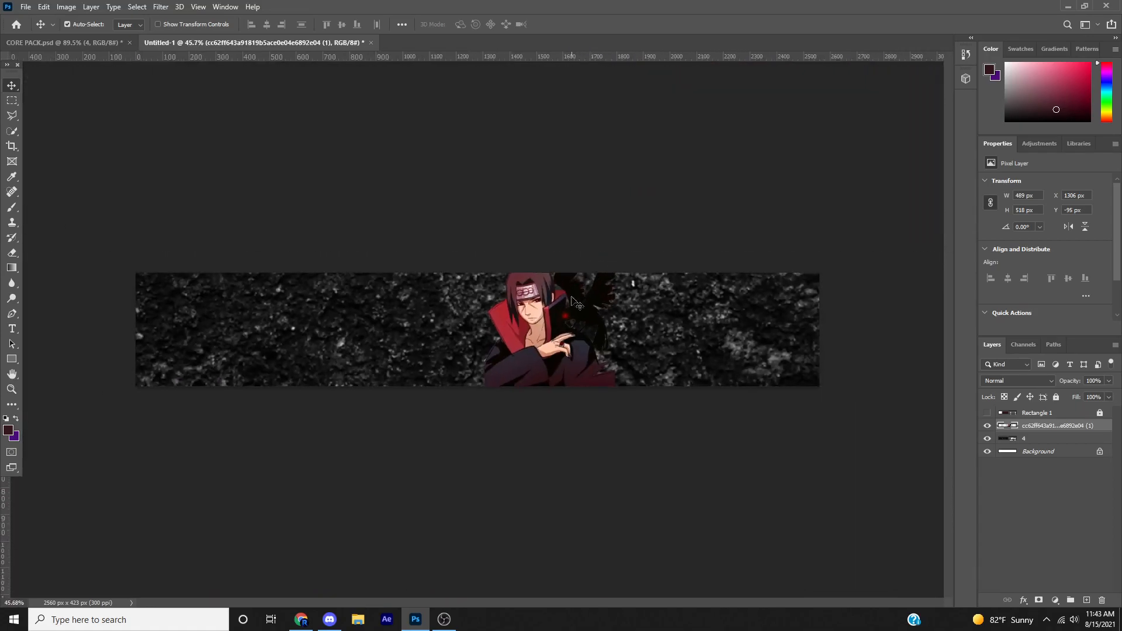
left_click(1045, 442)
key("ctrl+Tab")
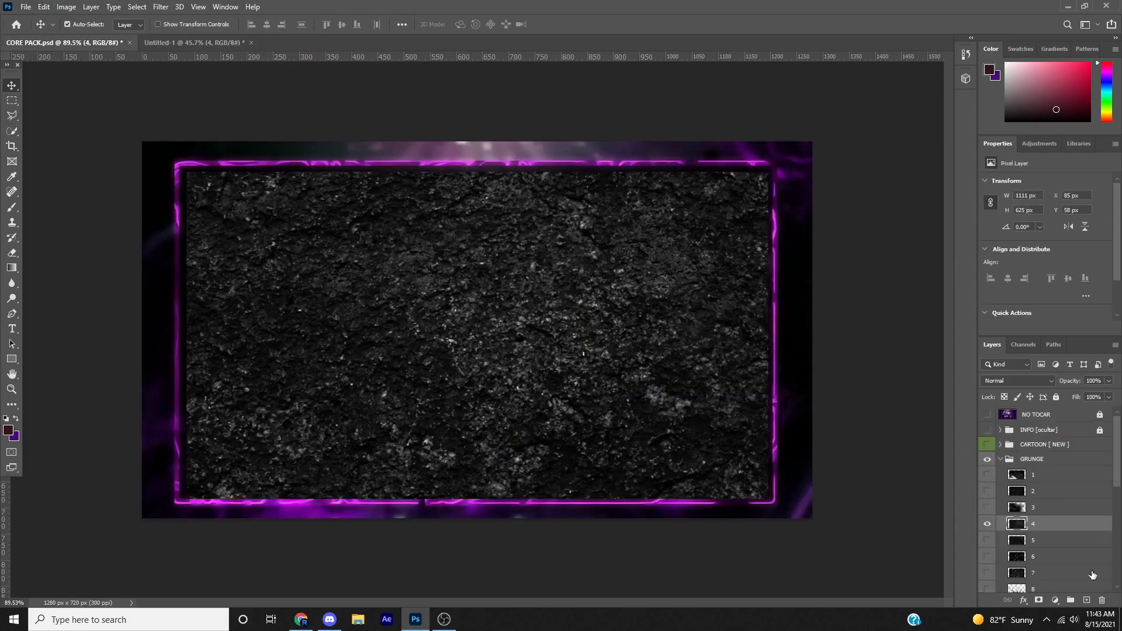
- Hide grunge texture 4 and collapse the GRUNGE group
left_click(986, 529)
left_click(1000, 459)
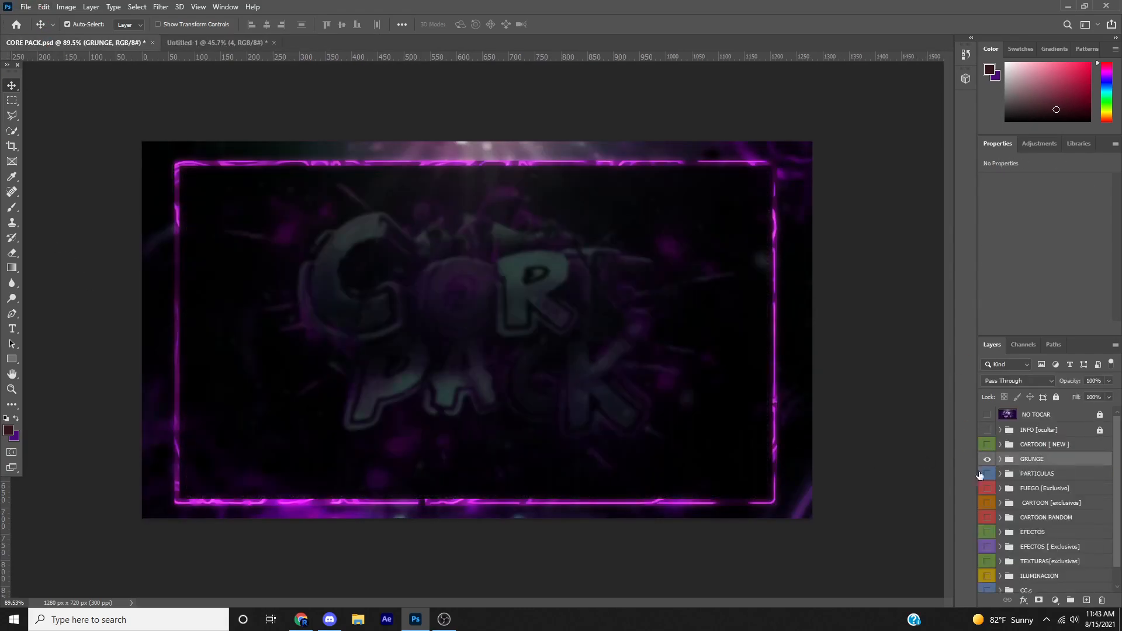
scroll(994, 478, "down", 2)
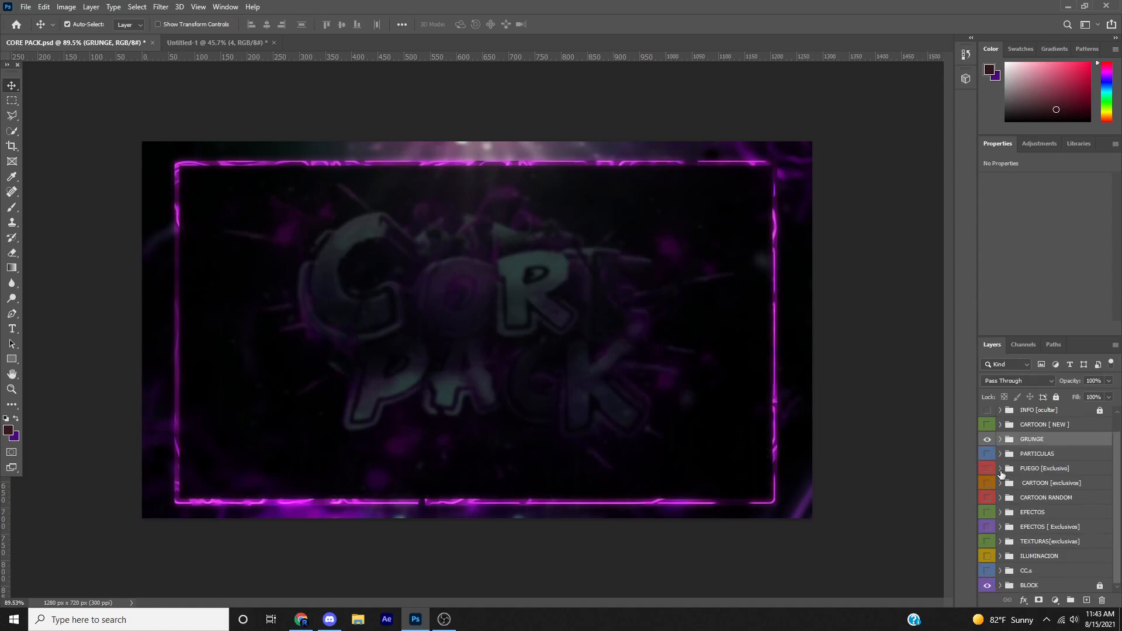
- Preview the effect layers of the CARTOON [exclusivos] group one at a time, and collapse the group
left_click(1000, 483)
scroll(998, 480, "down", 2)
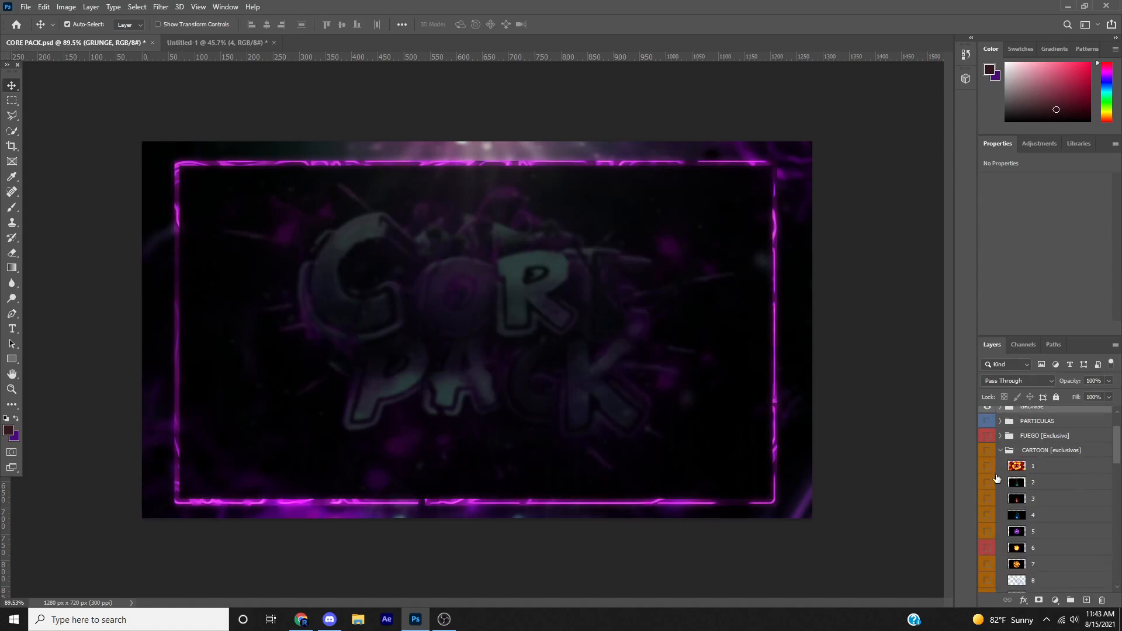
left_click(989, 467)
left_click(990, 470)
left_click(990, 483)
left_click(989, 483)
left_click(989, 499)
left_click(989, 499)
left_click(989, 515)
left_click(989, 515)
left_click(989, 531)
left_click(989, 531)
scroll(990, 533, "down", 1)
left_click(989, 532)
left_click(989, 531)
left_click(989, 548)
left_click(989, 548)
scroll(989, 548, "down", 1)
left_click(989, 548)
left_click(989, 548)
scroll(989, 549, "up", 1)
left_click(989, 548)
left_click(989, 548)
scroll(989, 548, "down", 1)
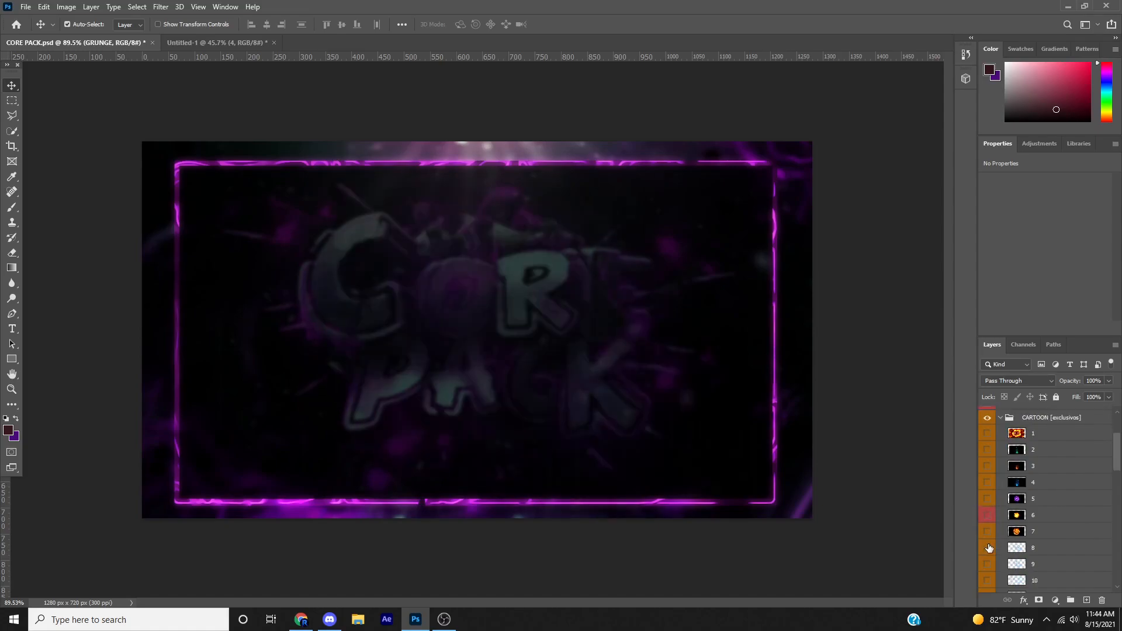
left_click(989, 548)
left_click(989, 548)
left_click(989, 564)
left_click(989, 564)
scroll(989, 564, "down", 2)
scroll(989, 563, "down", 10)
left_click(987, 500)
left_click(988, 500)
scroll(990, 496, "up", 15)
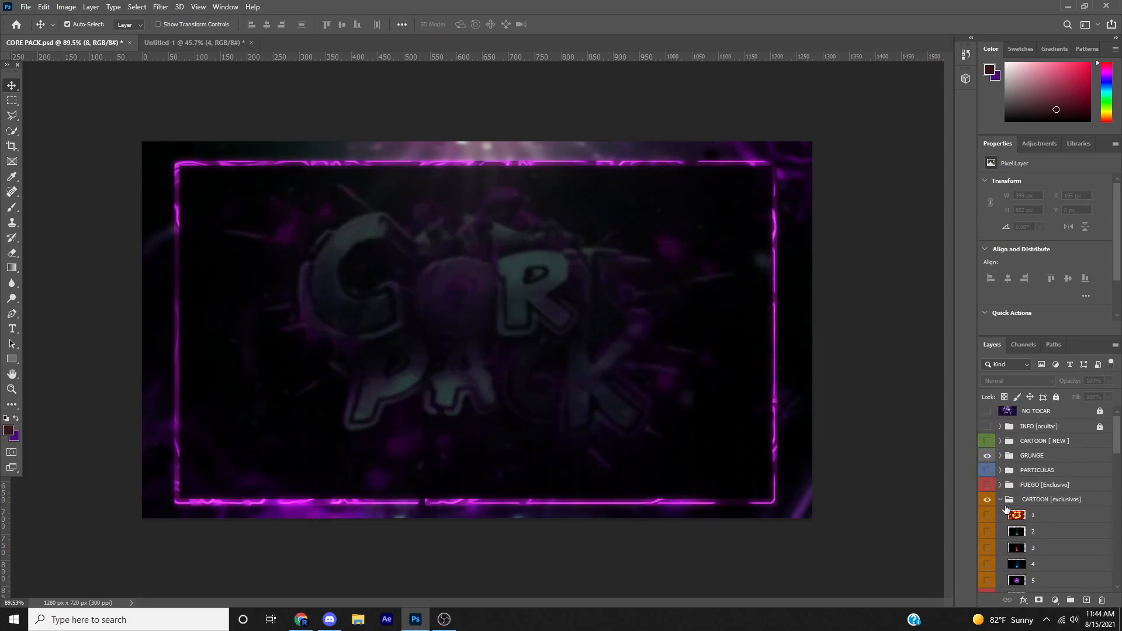
left_click(1005, 501)
- Copy the green-labelled effect layer 12 from CORE PACK.psd into the banner, between the Itachi render and the grunge texture
scroll(991, 515, "down", 12)
left_click(988, 527)
left_click(988, 528)
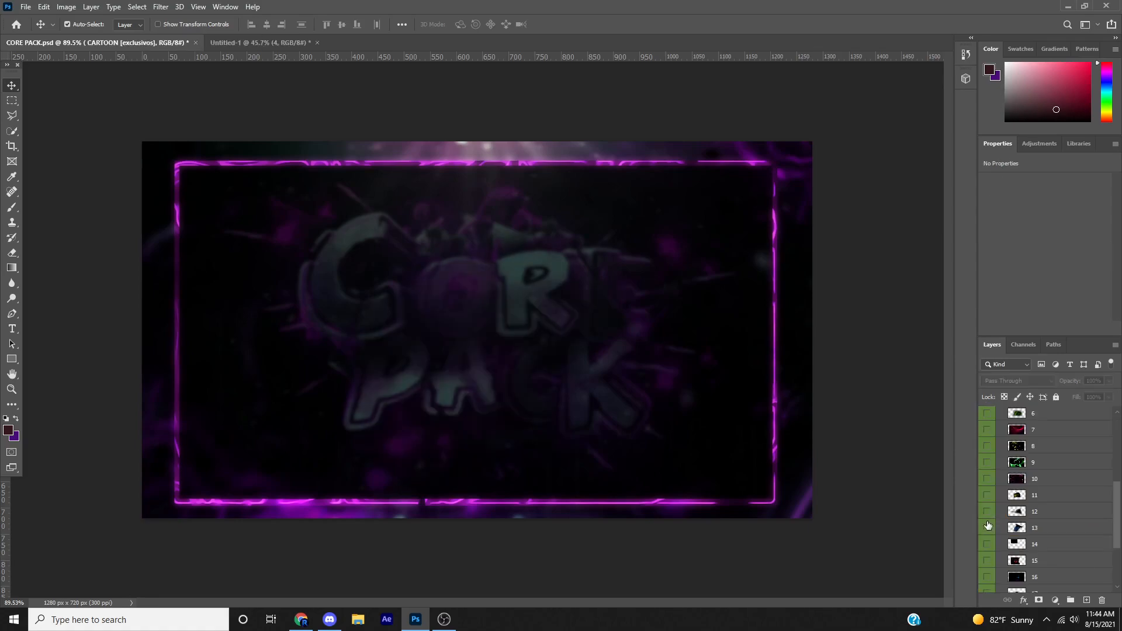
left_click_drag(1001, 509, 483, 388)
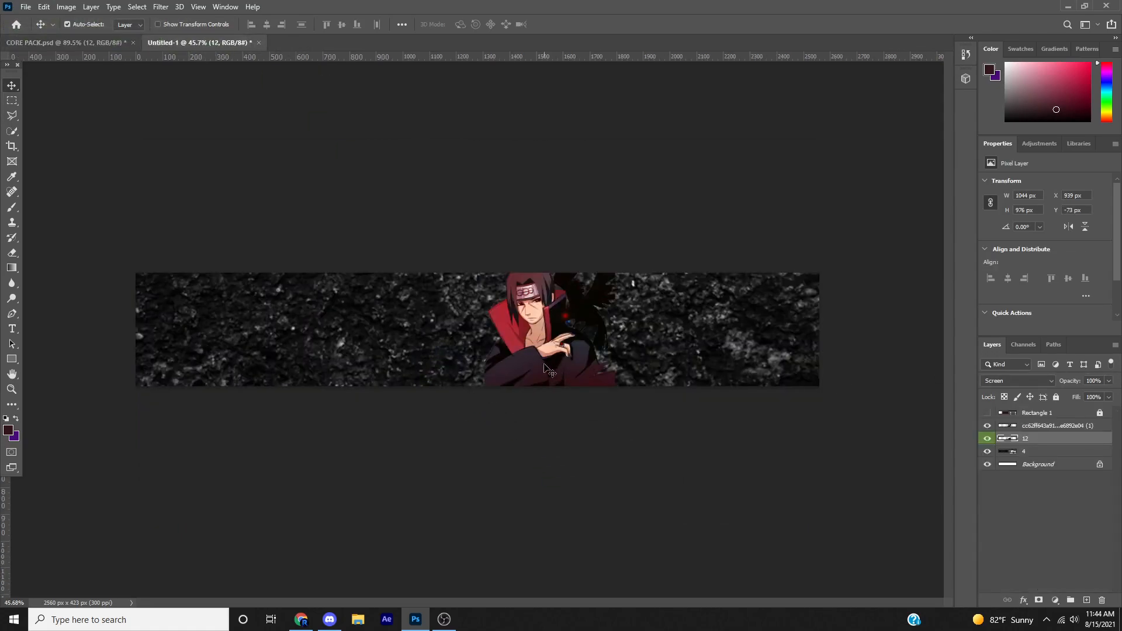
- Scale effect layer 12 to about 174.6% and position it behind the render at about X 851, Y -429 px
key("ctrl+t")
left_click_drag(524, 516, 523, 630)
left_click_drag(521, 441, 625, 374)
left_click_drag(629, 184, 649, 100)
left_click_drag(633, 227, 611, 281)
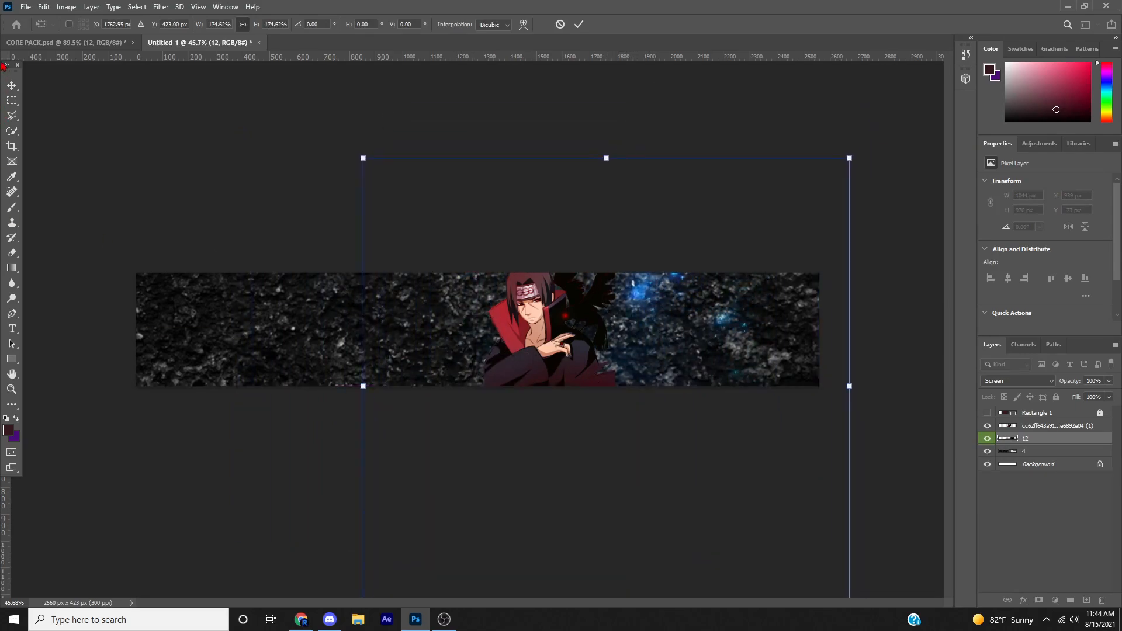
left_click(12, 86)
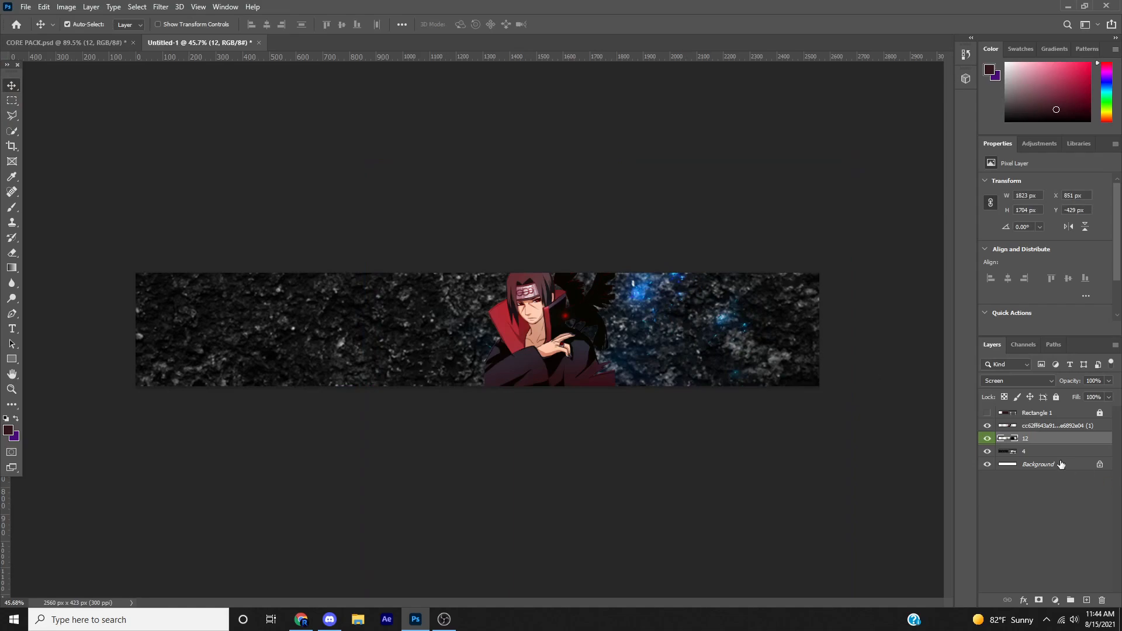
- Add a Hue/Saturation adjustment clipped to effect layer 12 and enable Colorize
left_click(1040, 143)
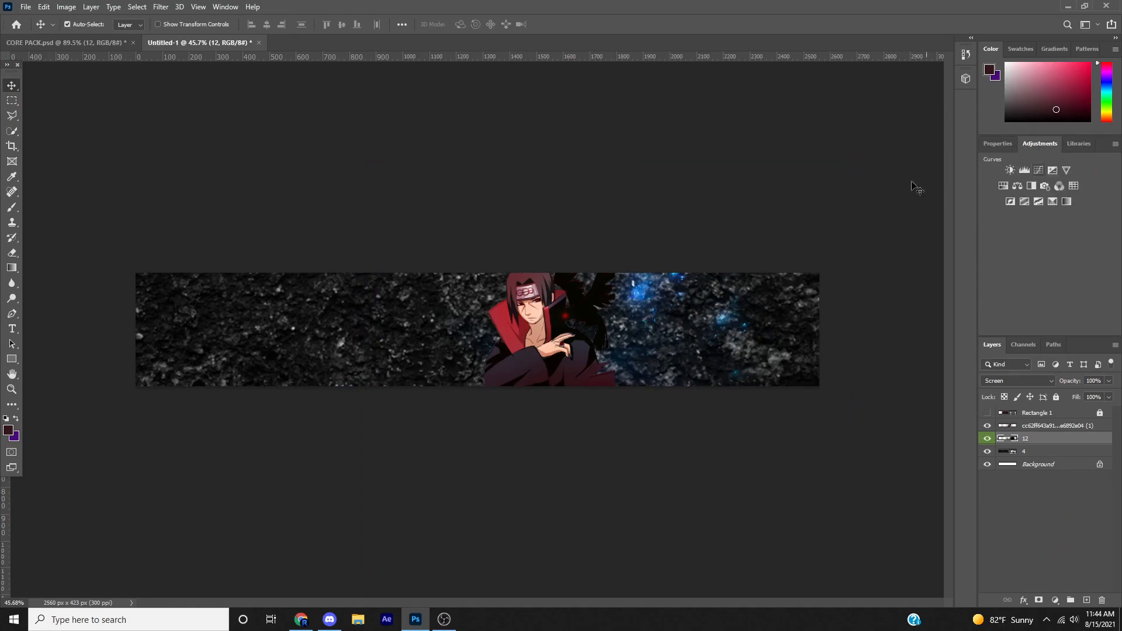
left_click(1003, 187)
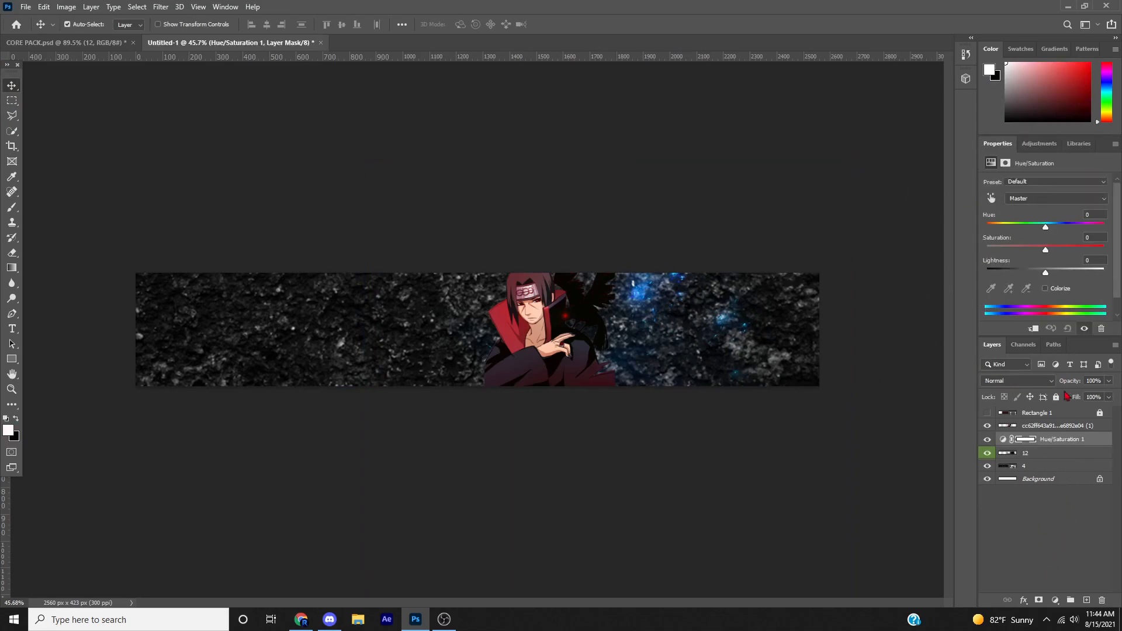
left_click(1060, 445, "alt")
left_click(1046, 289)
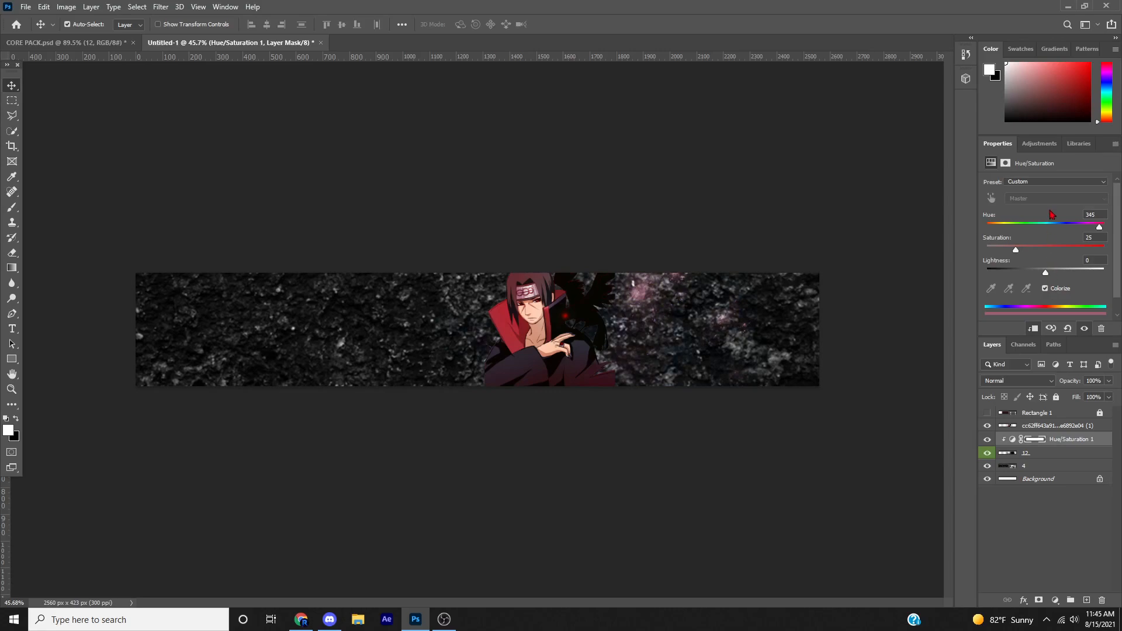
- Tint the effect red by setting the Hue/Saturation adjustment to hue 0 and saturation 95
mouse_move(1098, 225)
left_mouse_down()
mouse_move(1058, 229)
mouse_move(1102, 229)
left_mouse_up()
left_click_drag(1010, 228, 934, 234)
left_click_drag(1078, 251, 1102, 250)
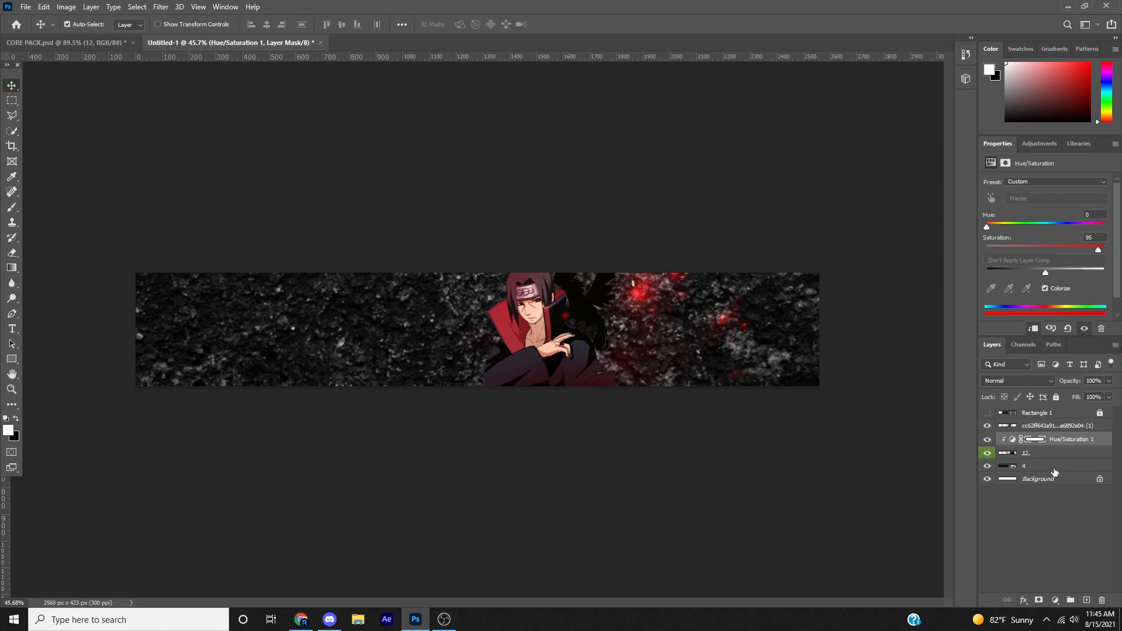
- Add a second Hue/Saturation adjustment clipped to grunge layer 4
left_click(1089, 466)
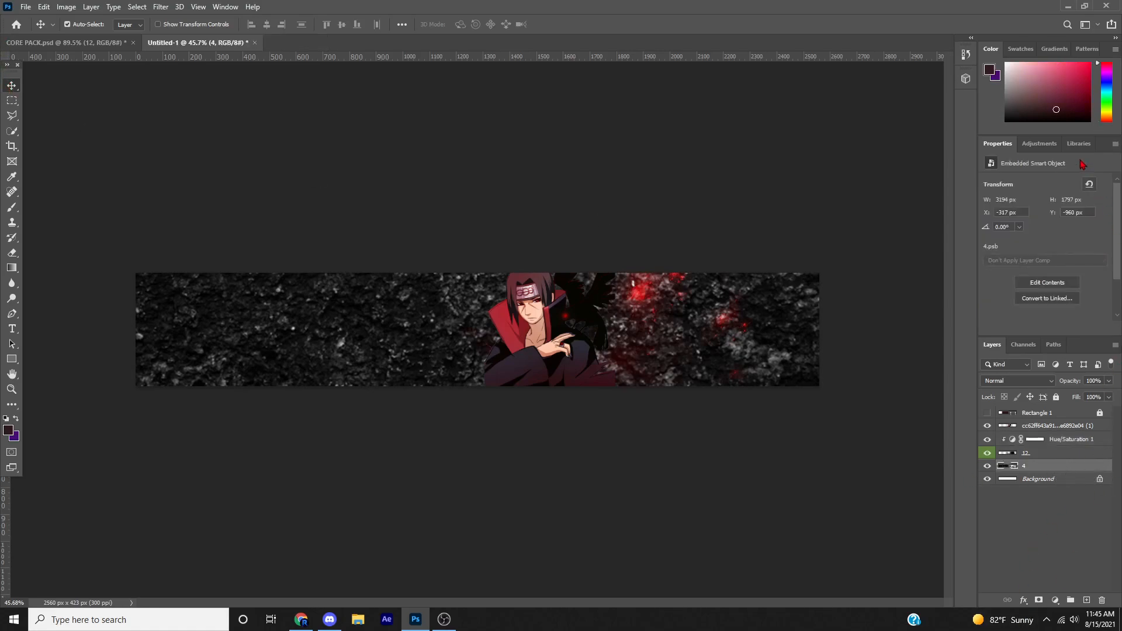
left_click(1040, 143)
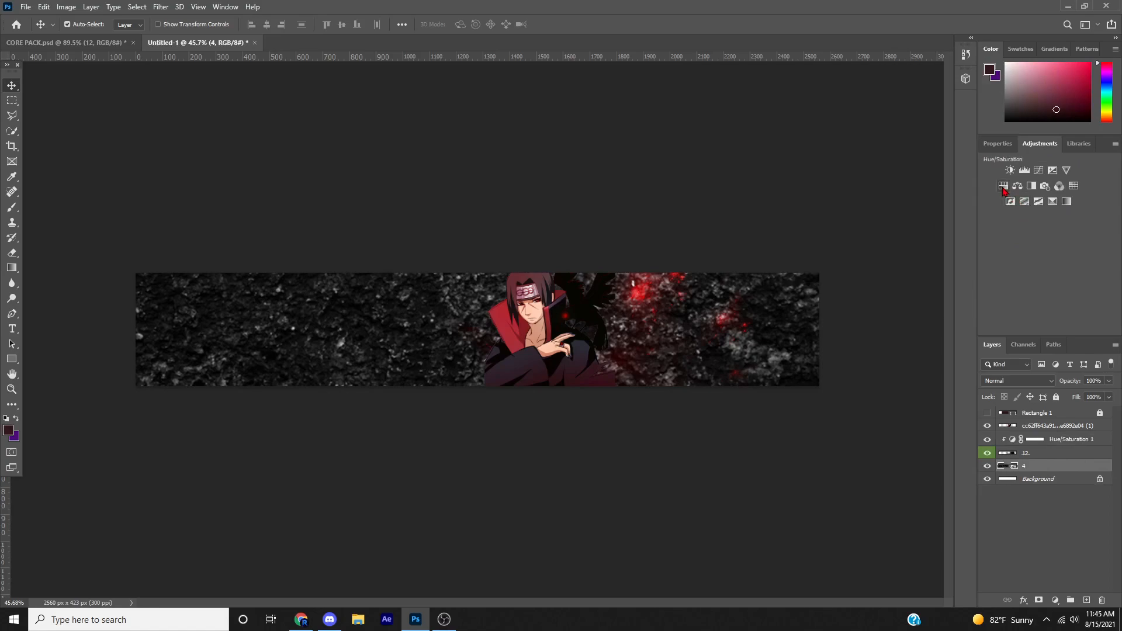
left_click(1003, 186)
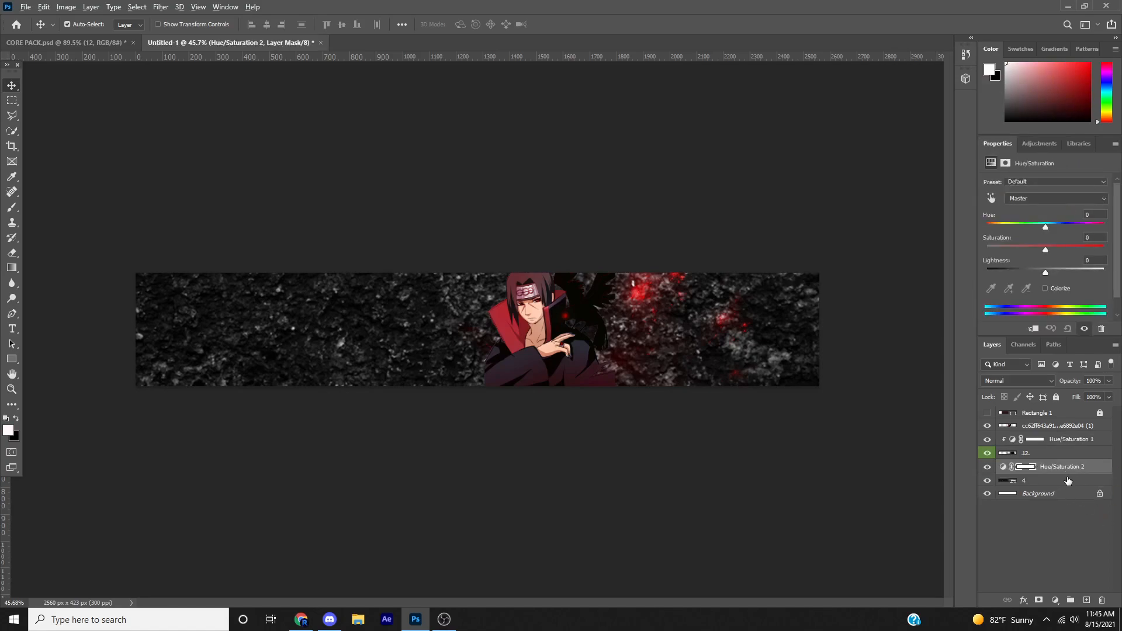
left_click(1068, 480, "alt")
left_click(1069, 473, "alt")
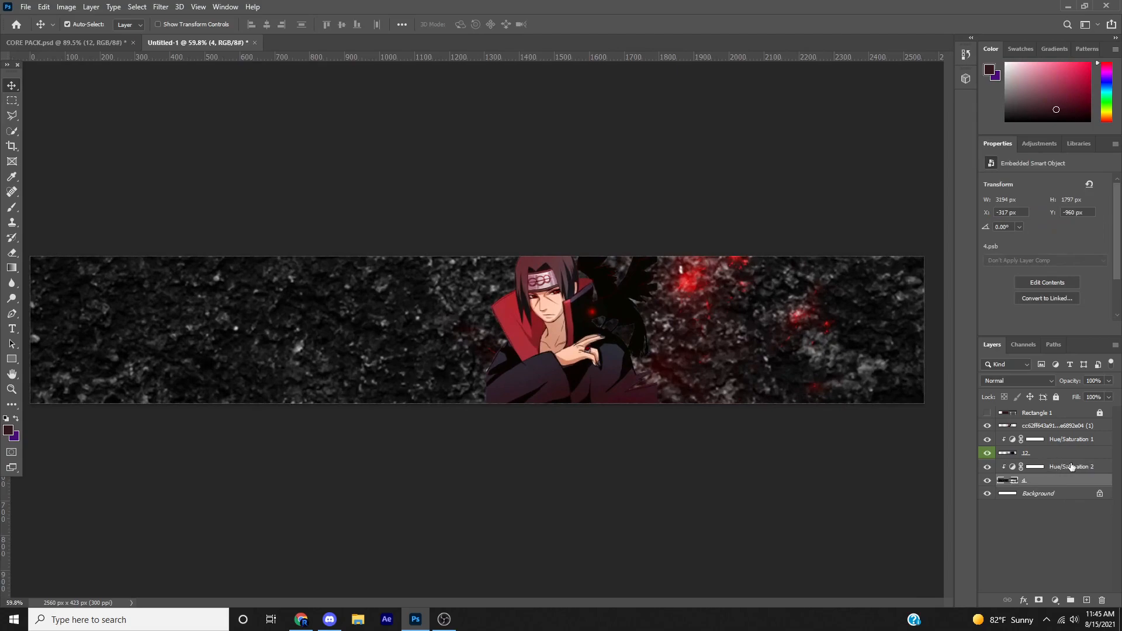
- Set the grunge texture's Hue/Saturation adjustment to saturation +61 and lightness -29
left_click(1071, 467)
left_click_drag(1044, 273, 1082, 251)
scroll(776, 489, "down", 5)
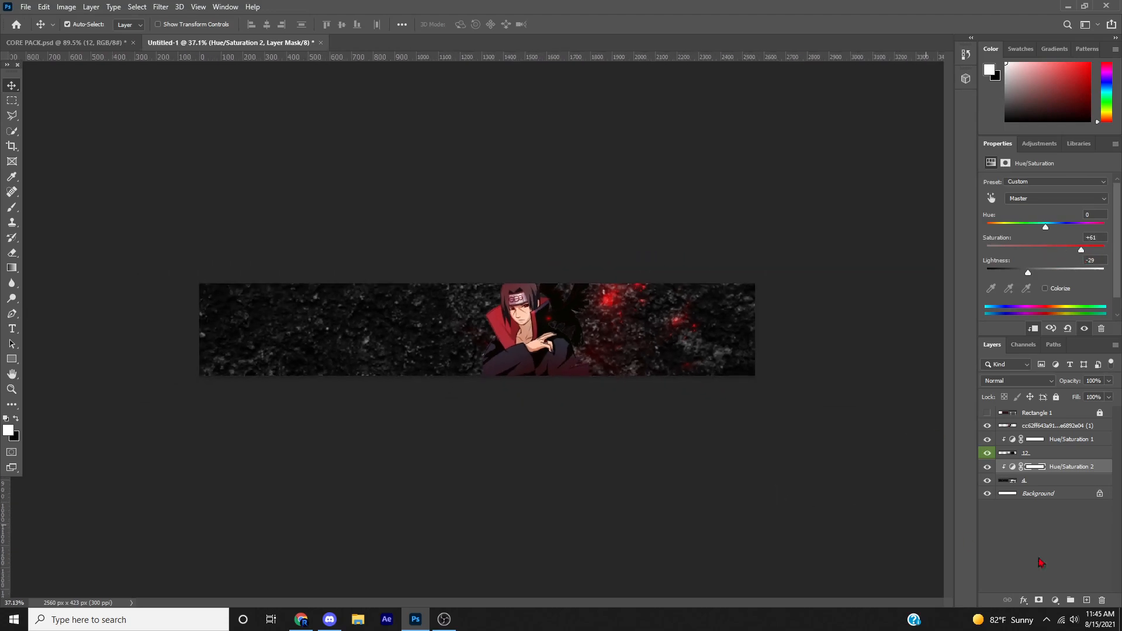
- Apply a Camera Raw filter to grunge layer 4 with the Heavy sharpening, Heavy vignetting and Lens Correction presets
left_click(1054, 481)
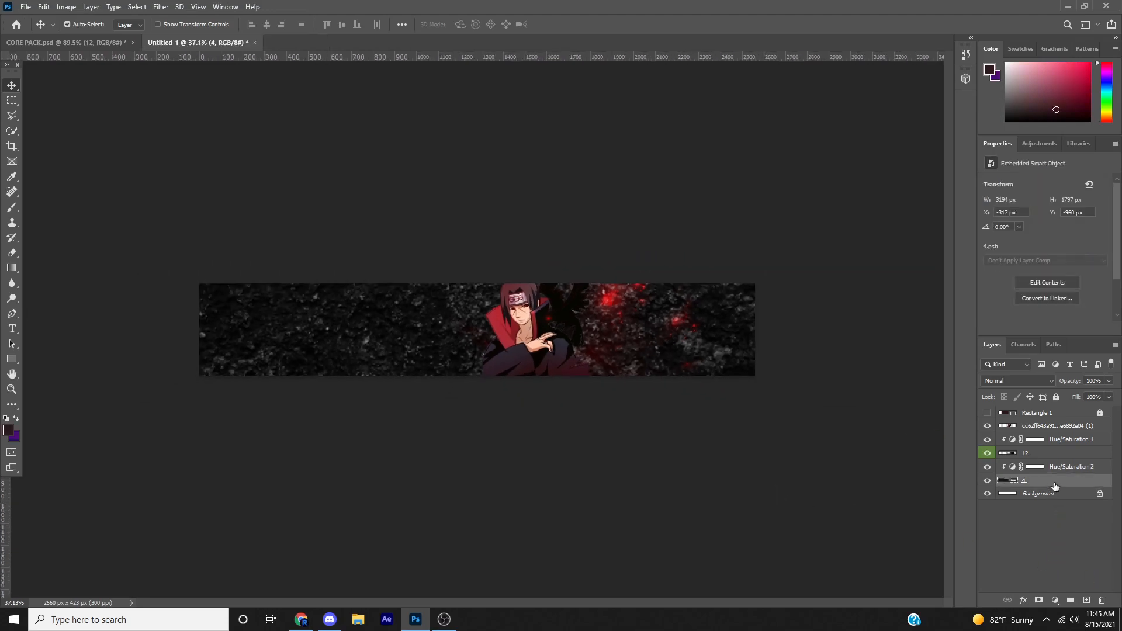
left_click(156, 7)
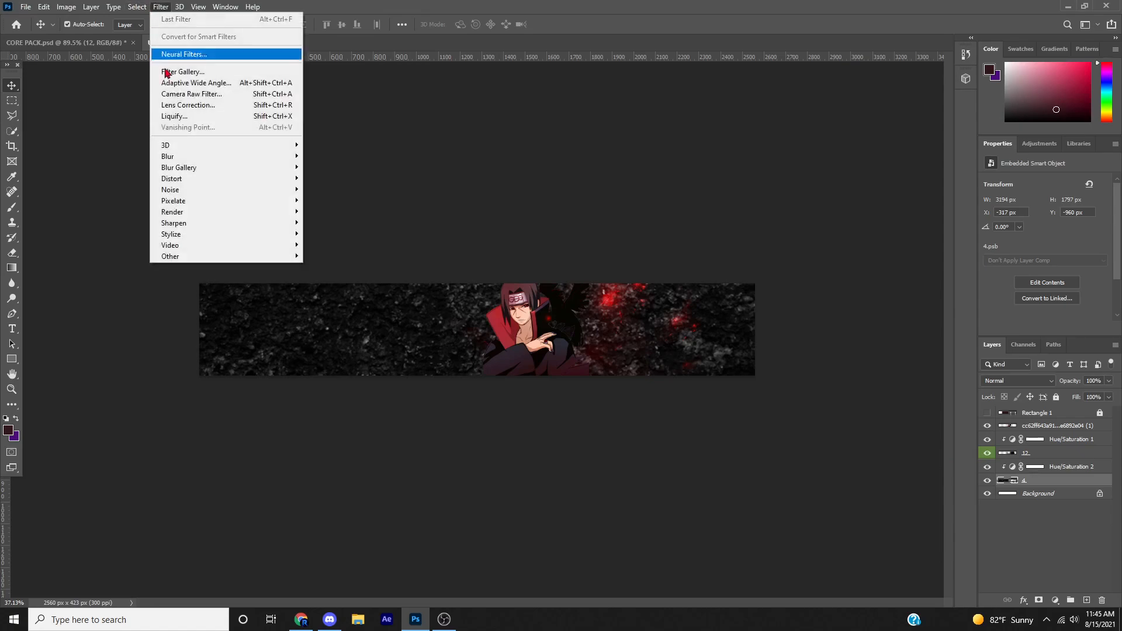
left_click(221, 95)
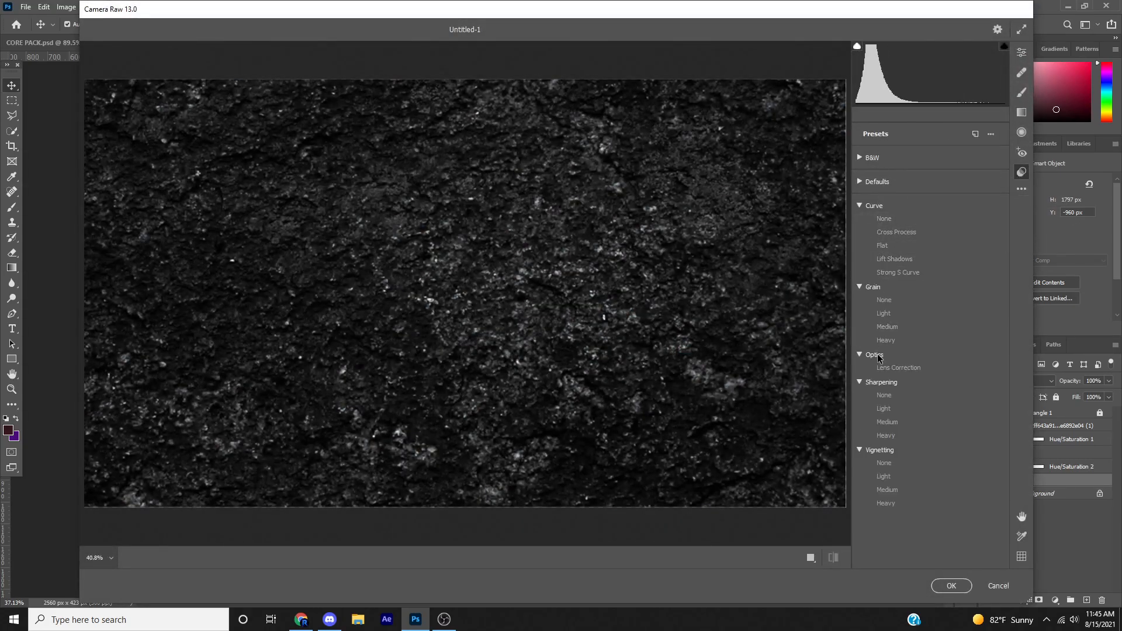
left_click(895, 434)
left_click(912, 503)
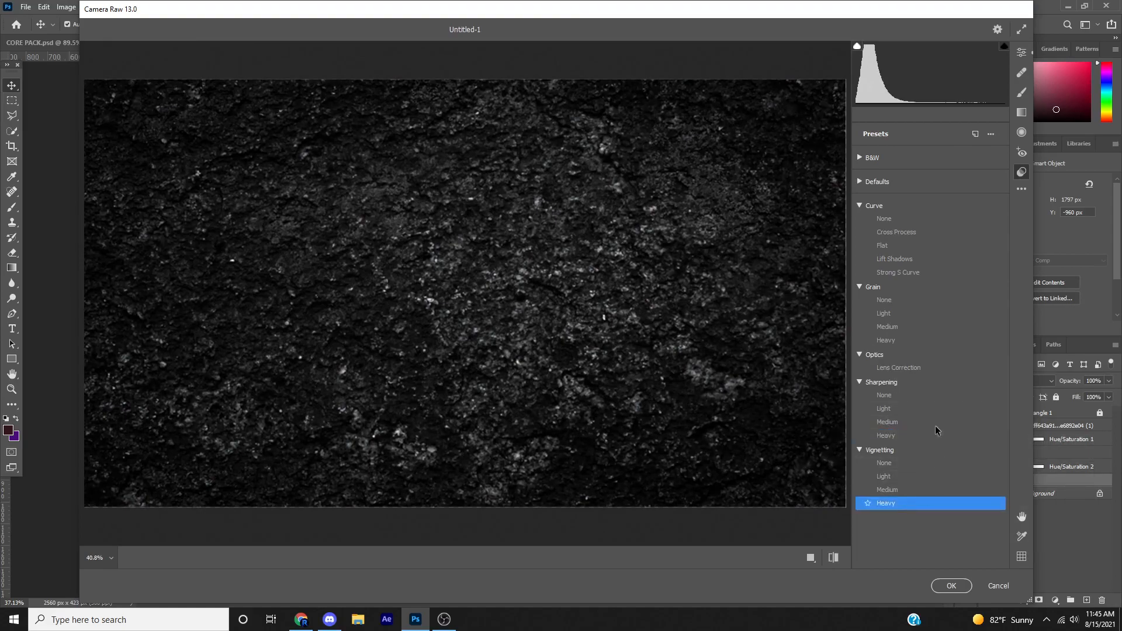
left_click(928, 368)
left_click(951, 585)
scroll(614, 255, "down", 2)
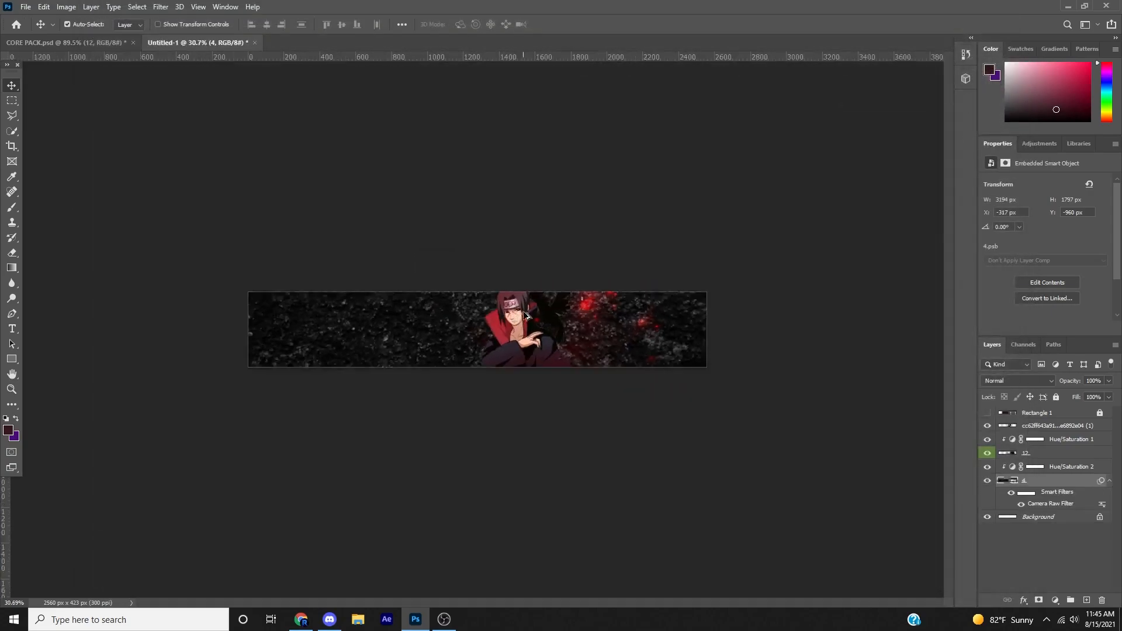
scroll(615, 255, "up", 3)
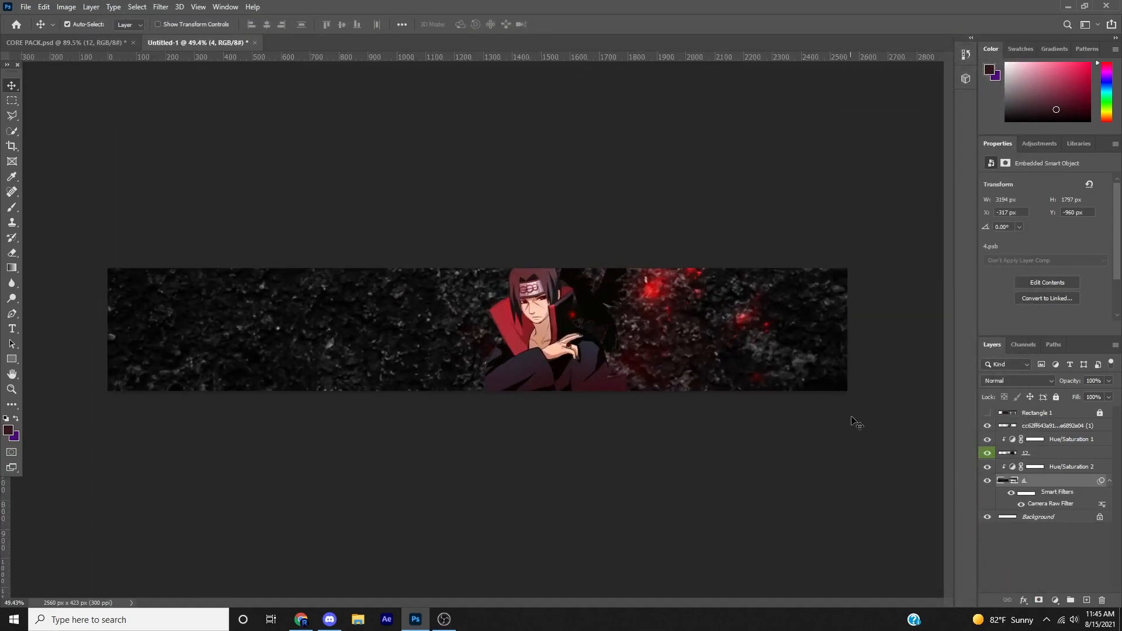
- Copy grunge texture 1 from CORE PACK.psd into the banner, directly above the Background layer
left_click(1062, 439)
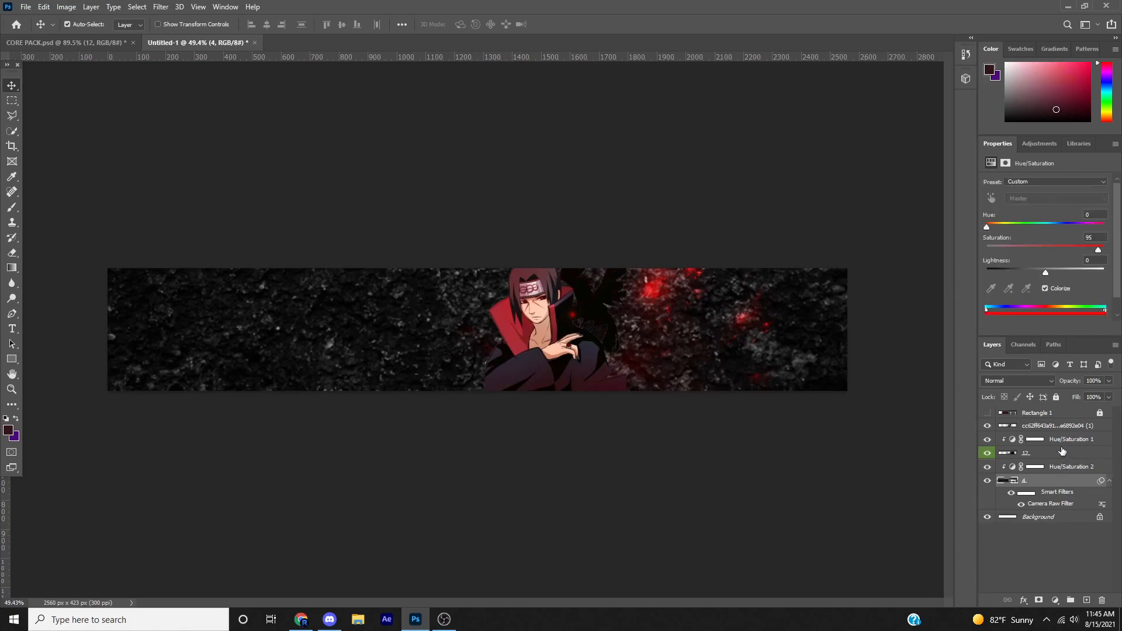
left_click(64, 42)
scroll(1046, 503, "down", 5)
left_click(988, 554)
scroll(992, 514, "up", 5)
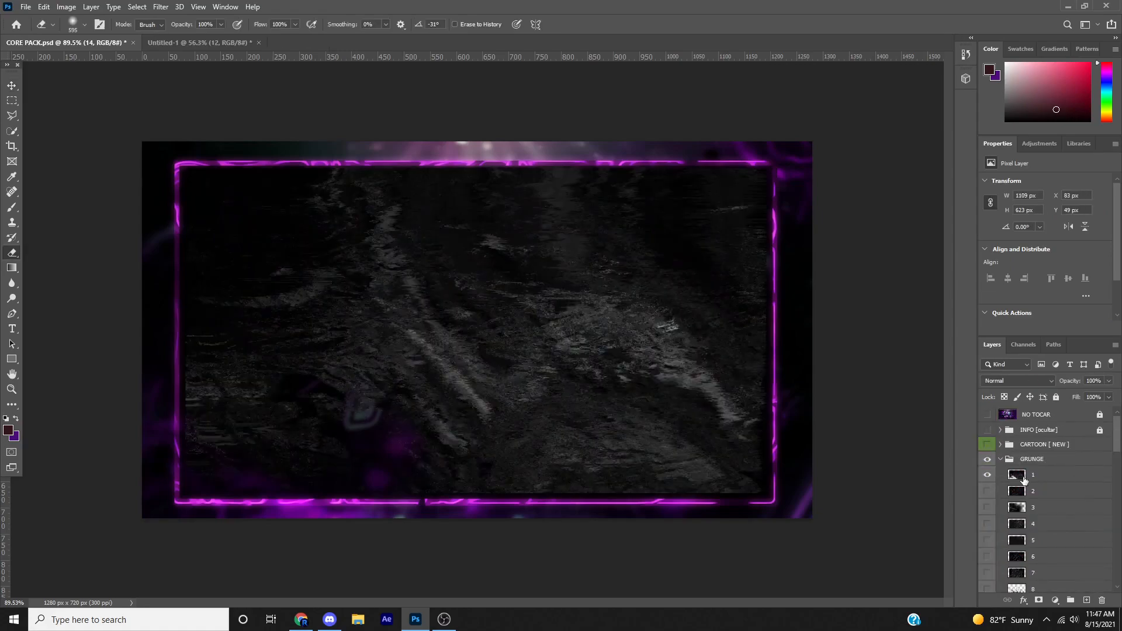
mouse_move(1017, 474)
left_mouse_down()
mouse_move(182, 76)
mouse_move(187, 42)
mouse_move(406, 347)
left_mouse_up()
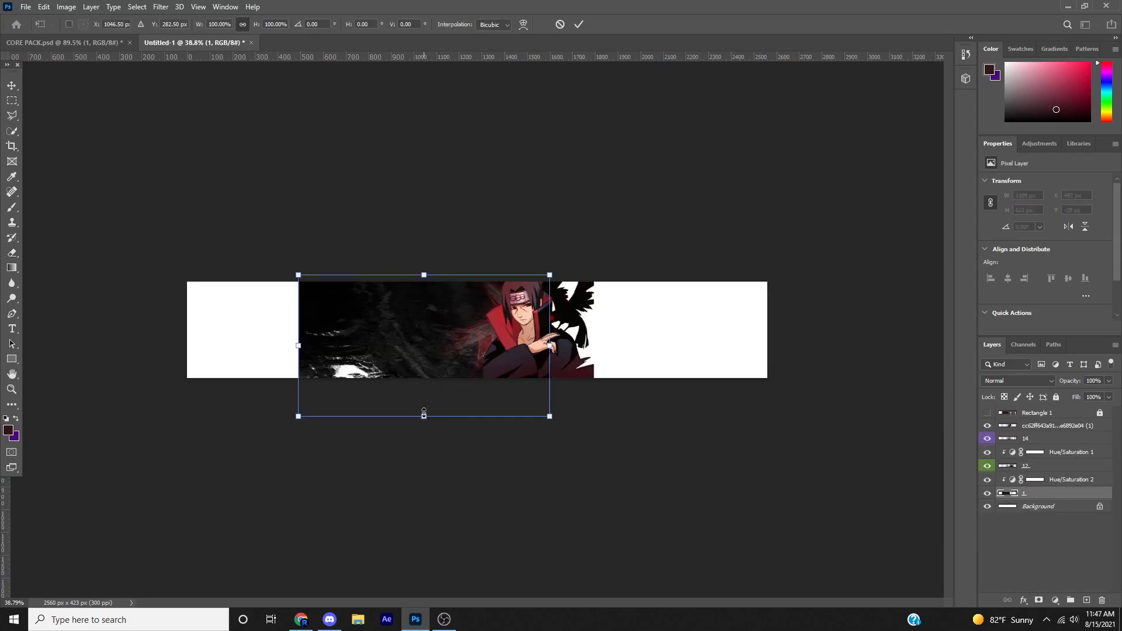
- Scale grunge texture 1 to about 434%, rotate it about 138°, and position it to cover the whole banner
left_click_drag(424, 415, 461, 539)
left_click_drag(471, 465, 470, 513)
left_click_drag(510, 460, 430, 485)
left_click_drag(824, 500, 153, 433)
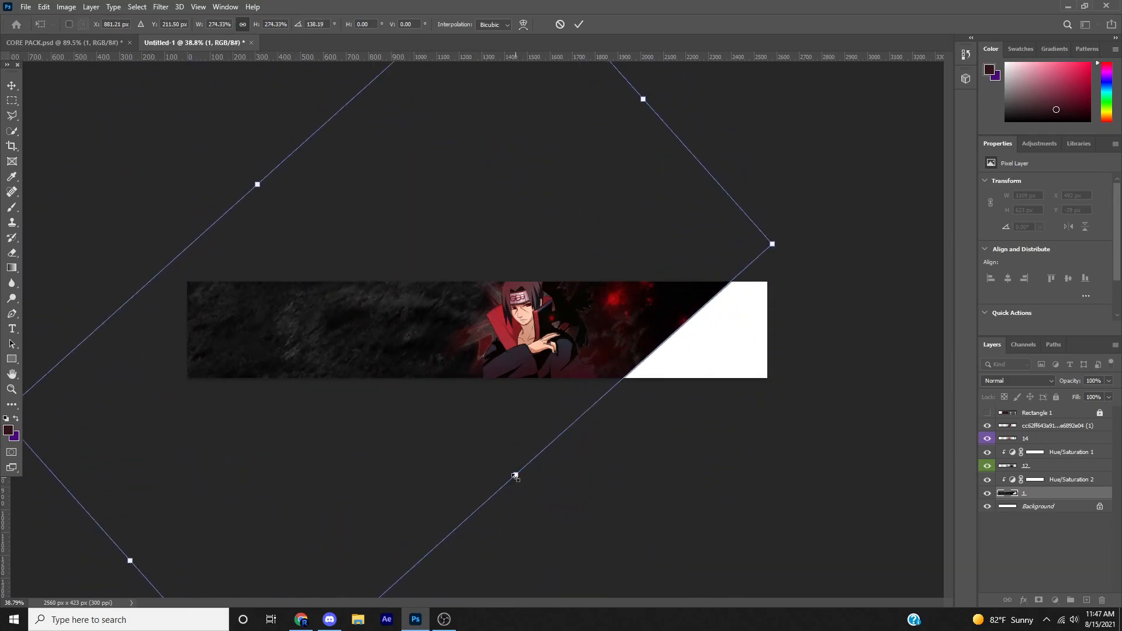
left_click_drag(515, 477, 678, 627)
left_click_drag(588, 524, 535, 419)
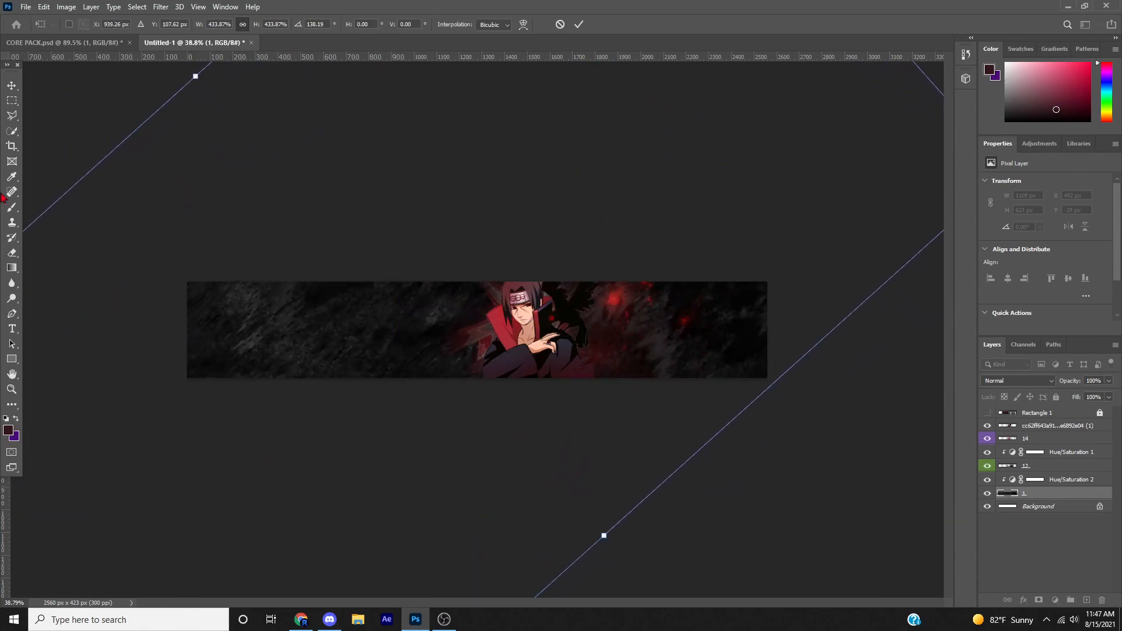
left_click(12, 86)
scroll(458, 348, "up", 3)
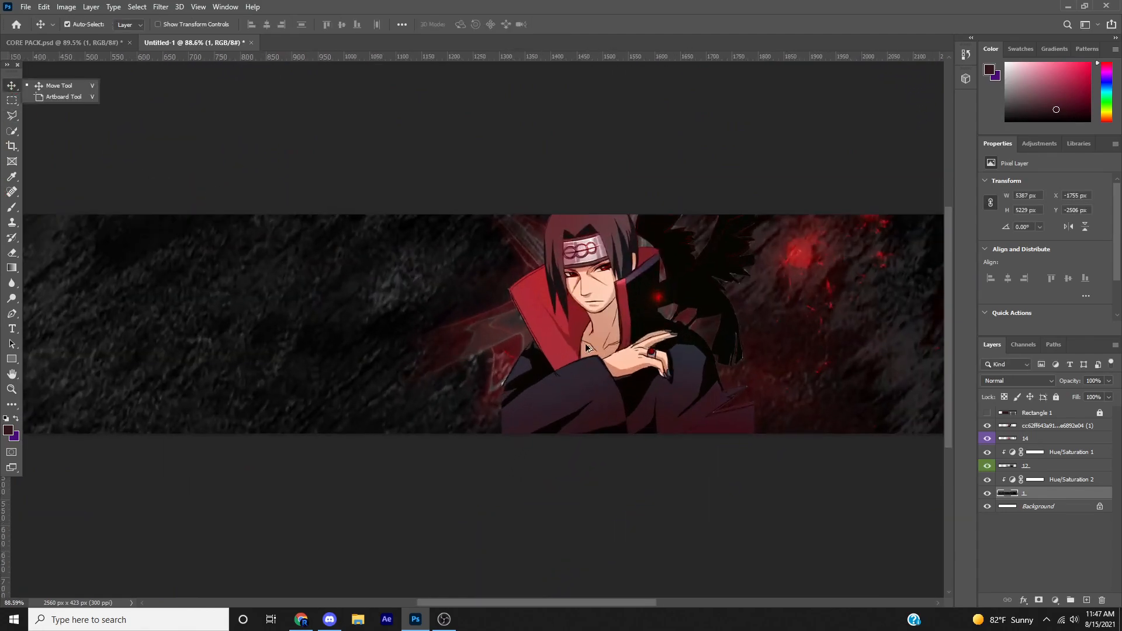
scroll(588, 348, "down", 3)
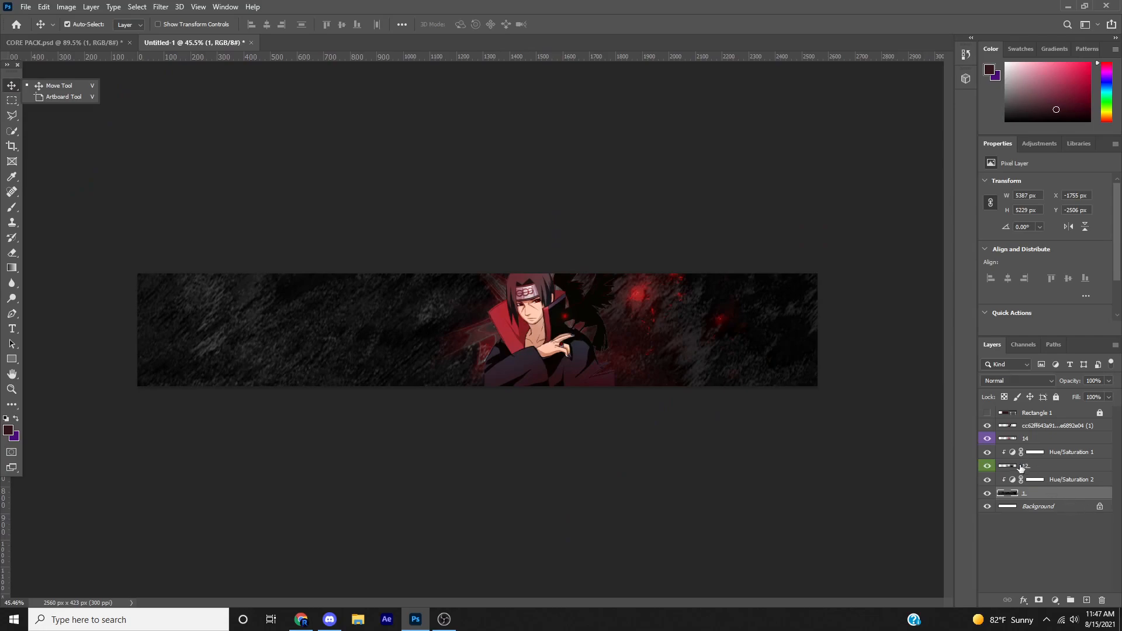
- Switch to Chrome and search Google Images for "itachi crow png"
key("alt+Tab")
key("BackSpace")
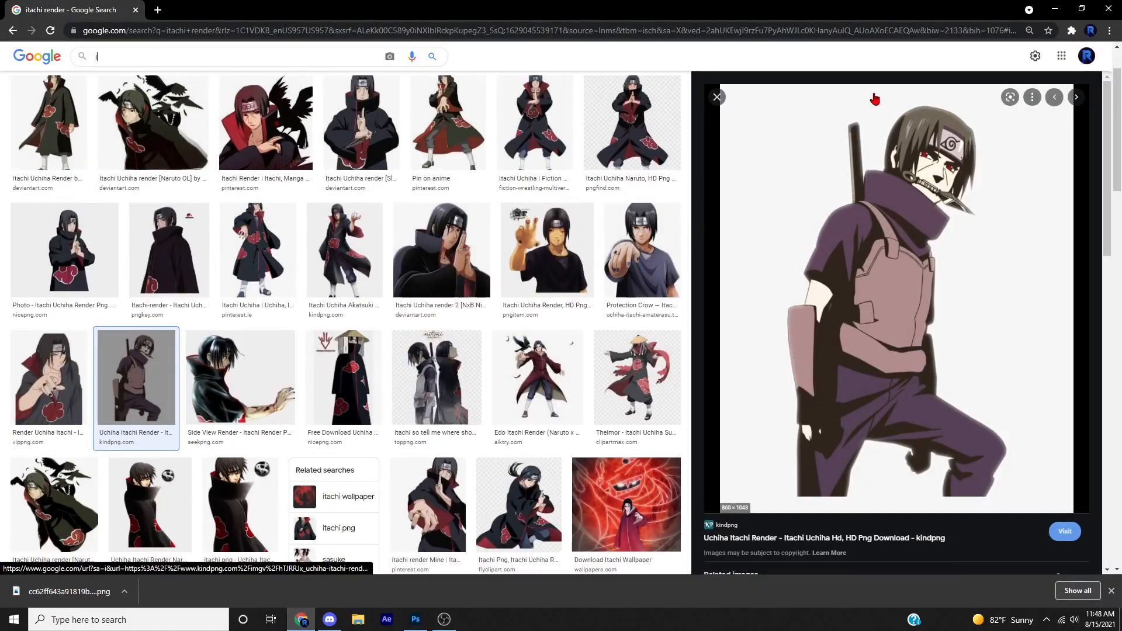
type("itachi crow png")
key("Return")
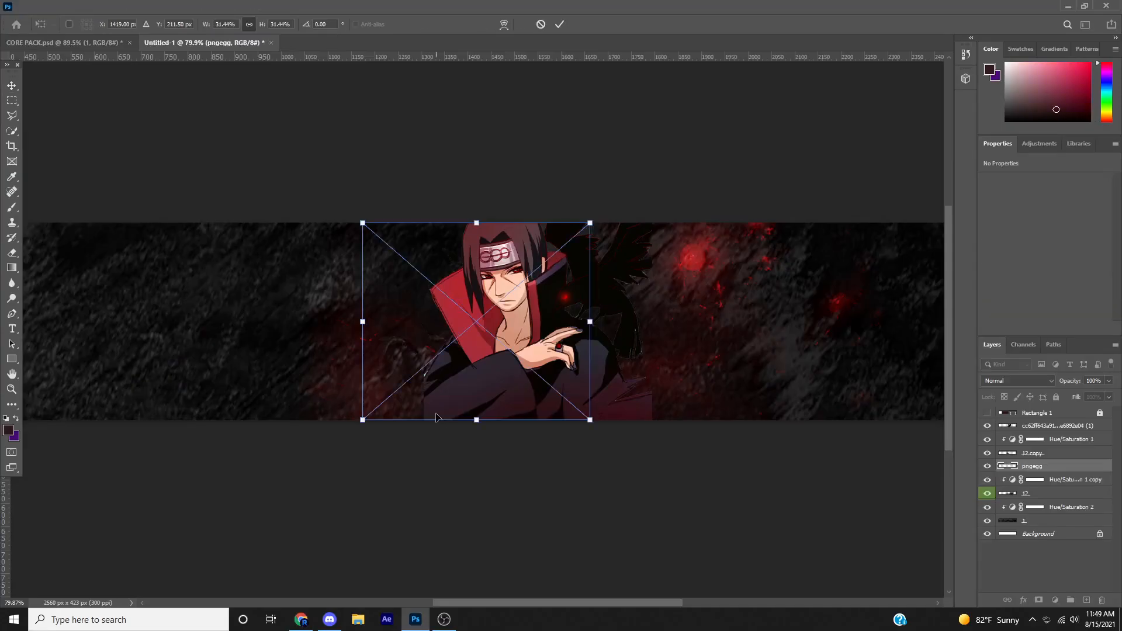
- Enlarge the placed pngegg crow image to about 981 x 807 px and move its layer directly above the Itachi render layer
scroll(441, 421, "down", 5)
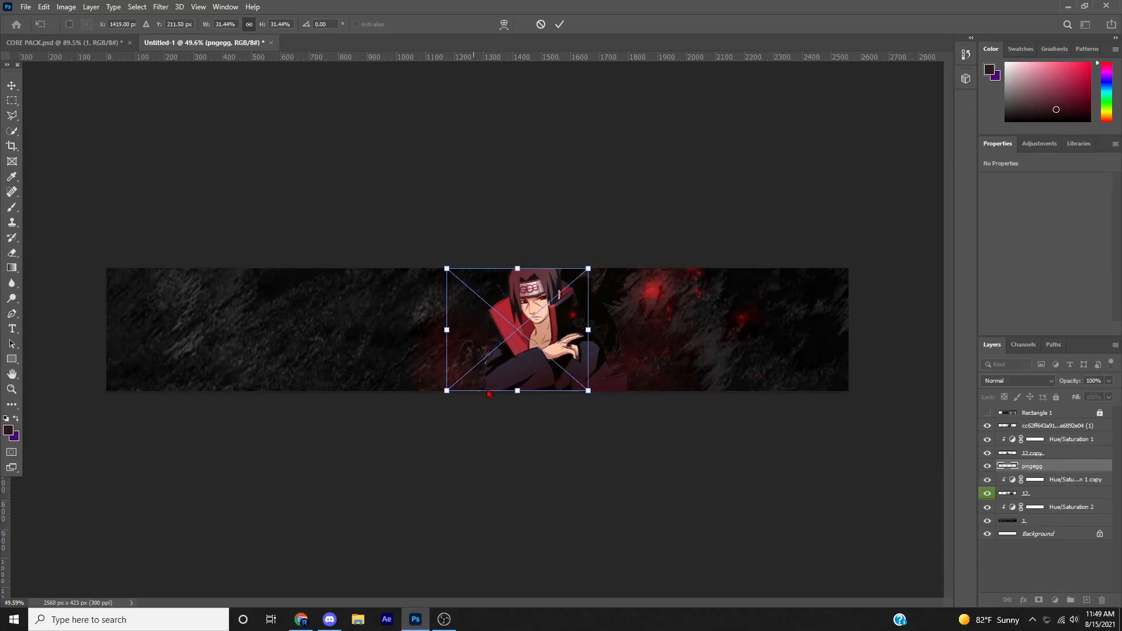
left_click_drag(519, 397, 496, 413)
key("Return")
left_click_drag(1055, 466, 1046, 420)
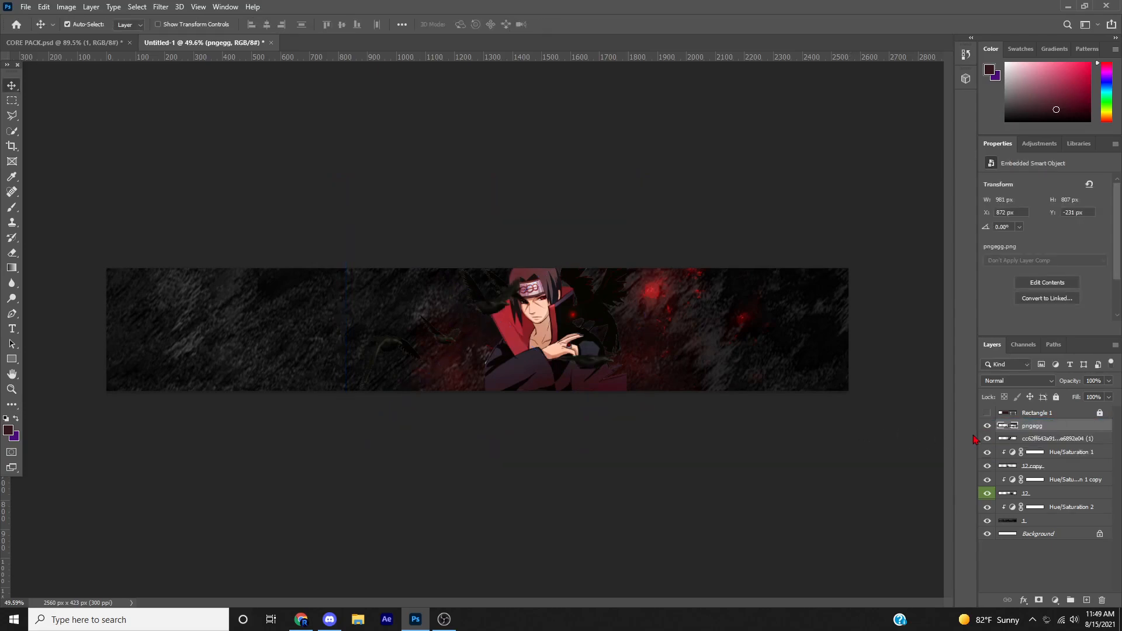
- Move the crow image down to about X 866 px, Y -38 px so the crows sit beside the render
key("ctrl+t")
left_click_drag(555, 443, 556, 498)
key("Return")
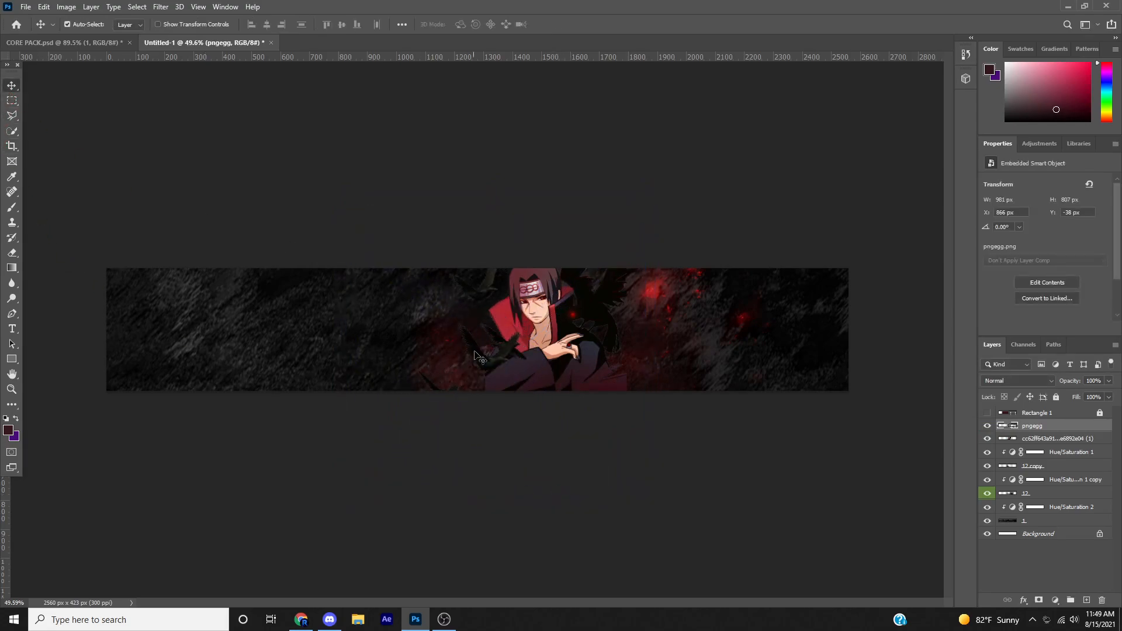
- Add a new layer above pngegg, clip it to the crow layer and make it active
scroll(475, 353, "up", 4)
scroll(668, 342, "up", 1)
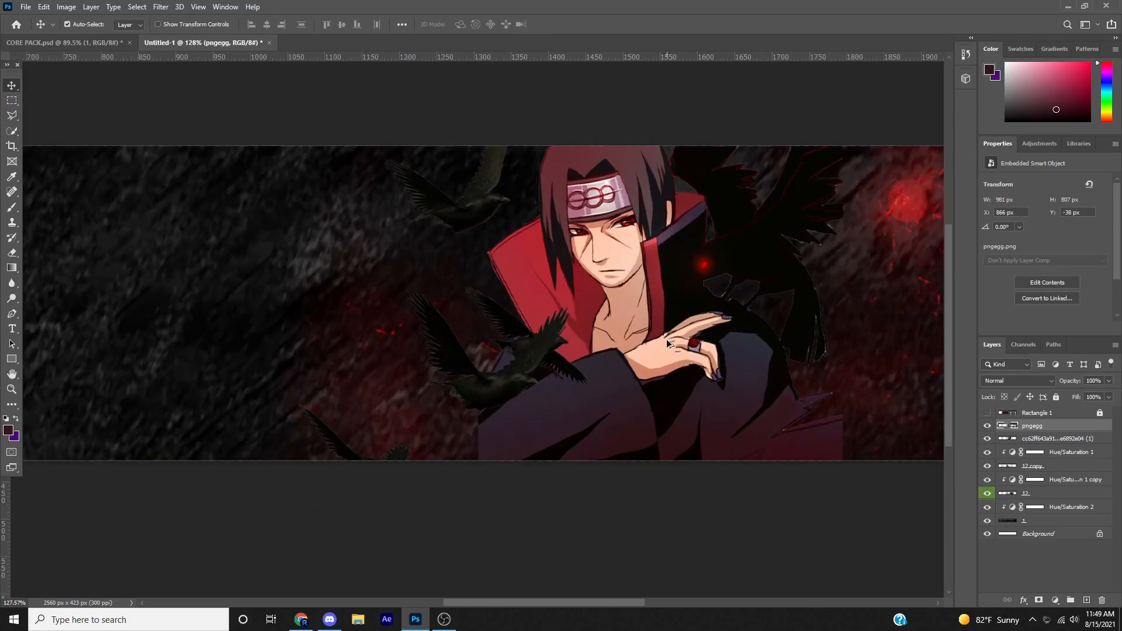
scroll(571, 401, "up", 12)
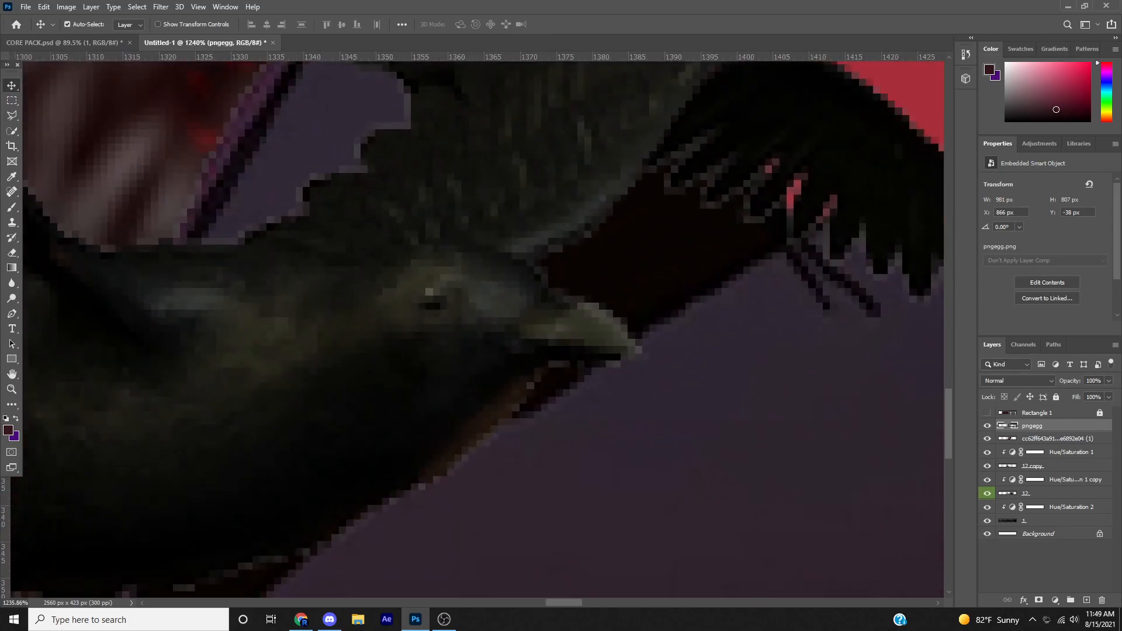
left_click(1087, 601)
left_click(1059, 431, "alt")
scroll(153, 324, "up", 2)
left_click(327, 316)
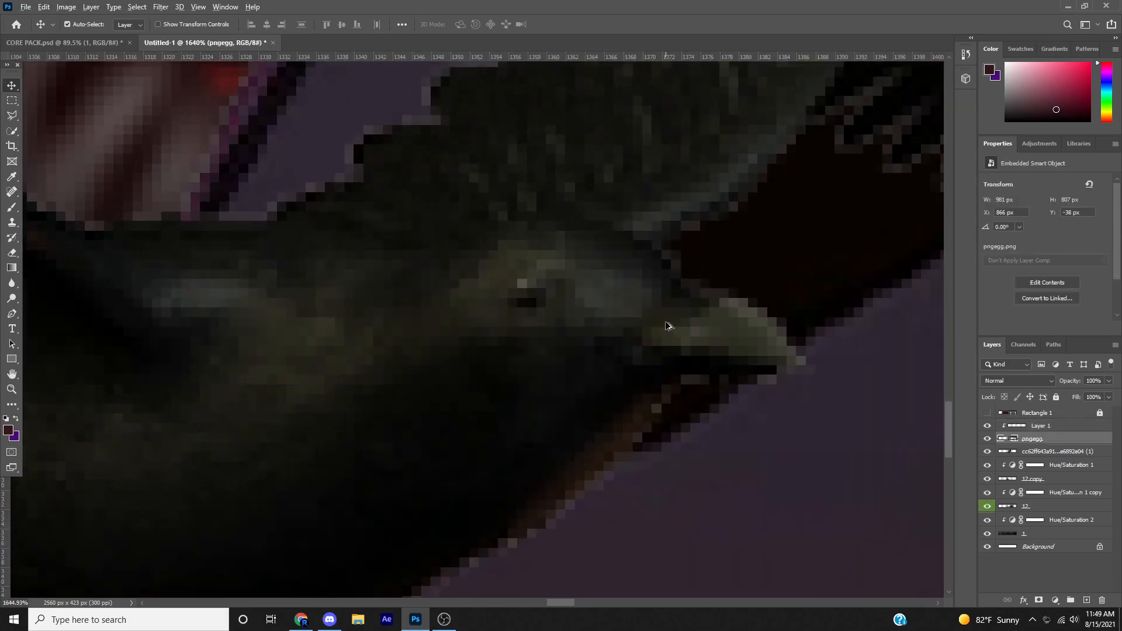
left_click(1074, 429)
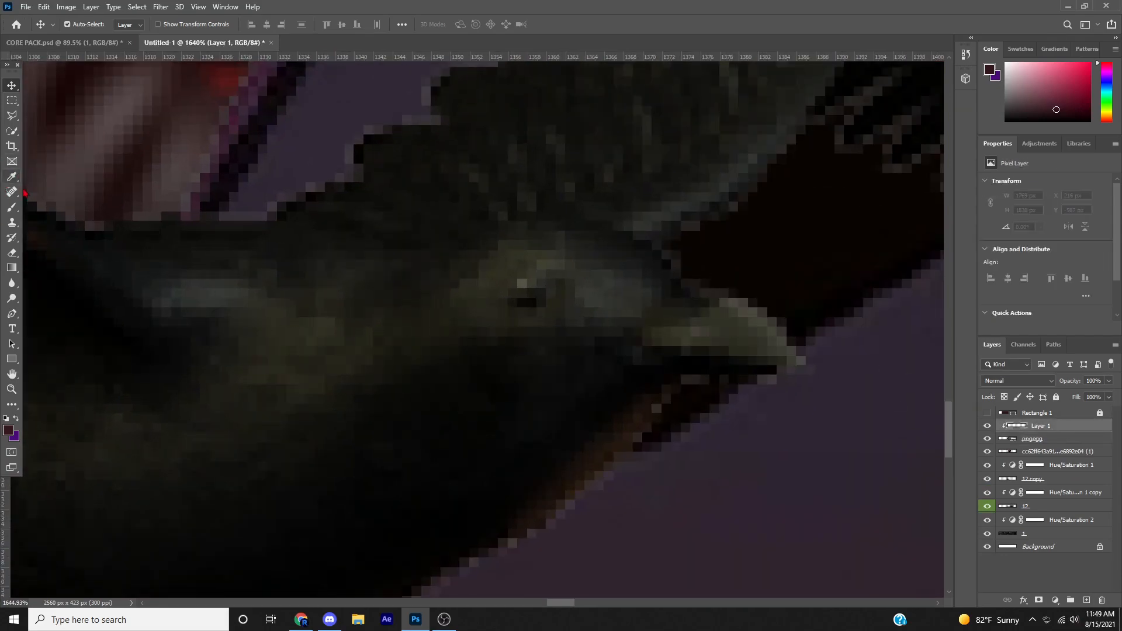
- Sample the red glow in the large crow's eye and paint a small red eye on the lower crow with a 5 px brush
left_click(11, 208)
scroll(581, 207, "down", 8)
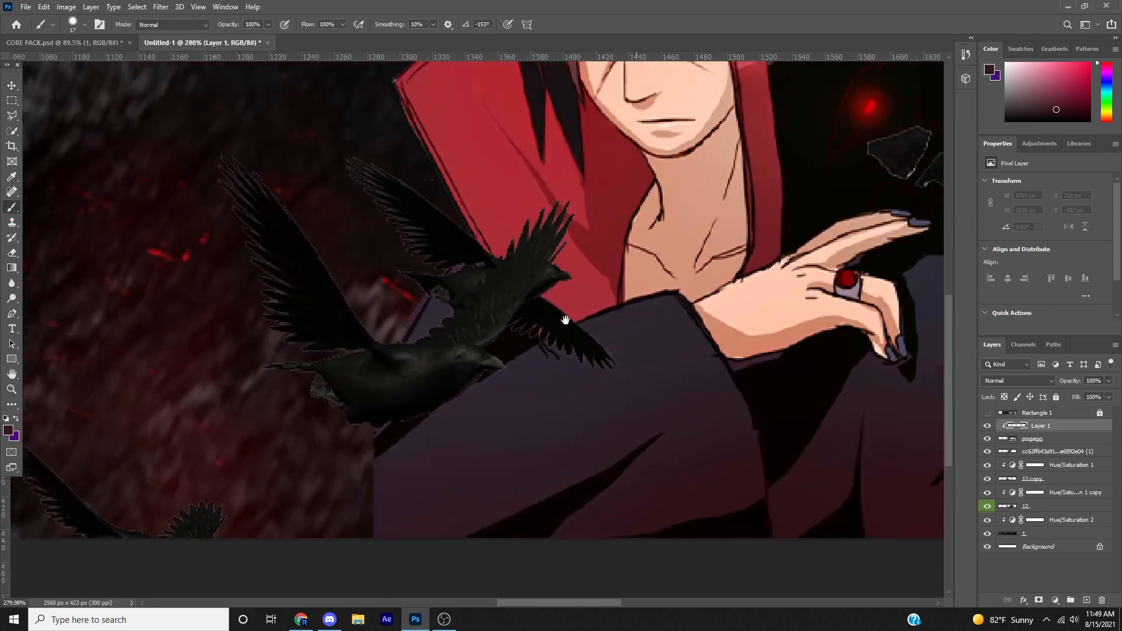
left_click_drag(566, 319, 398, 435)
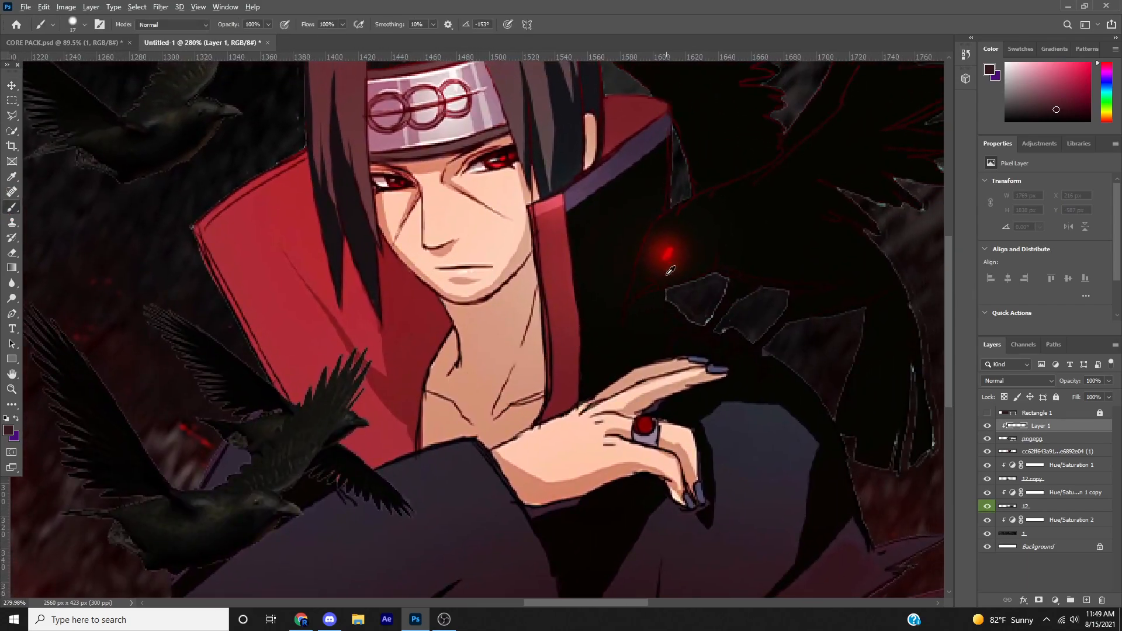
left_click(674, 246, "alt")
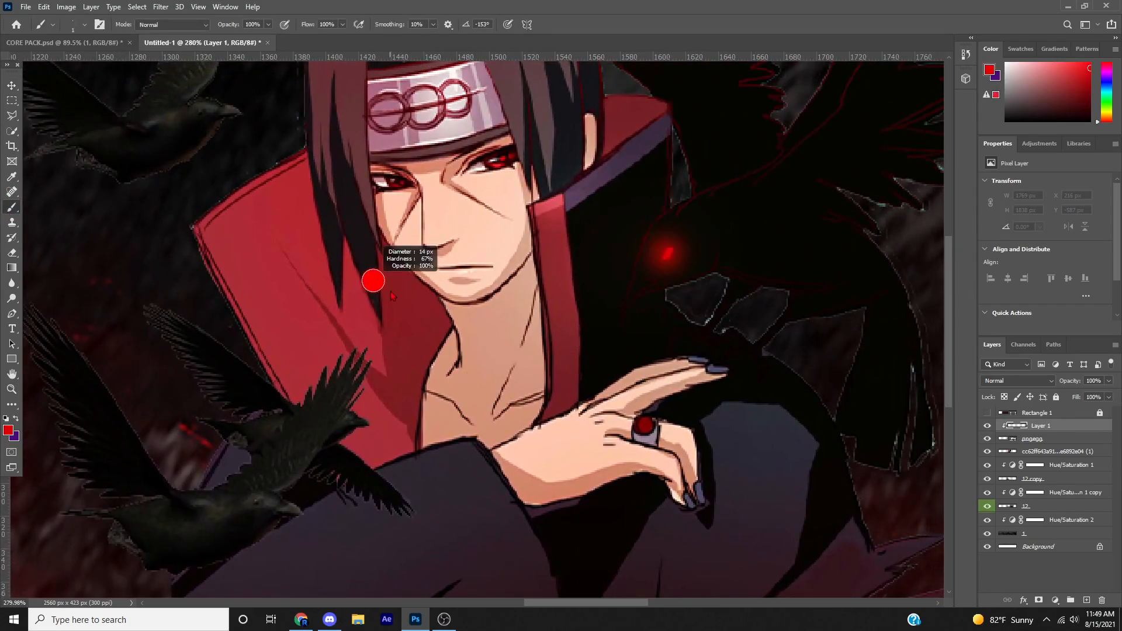
scroll(310, 496, "up", 5)
scroll(311, 495, "down", 3)
scroll(606, 270, "up", 6)
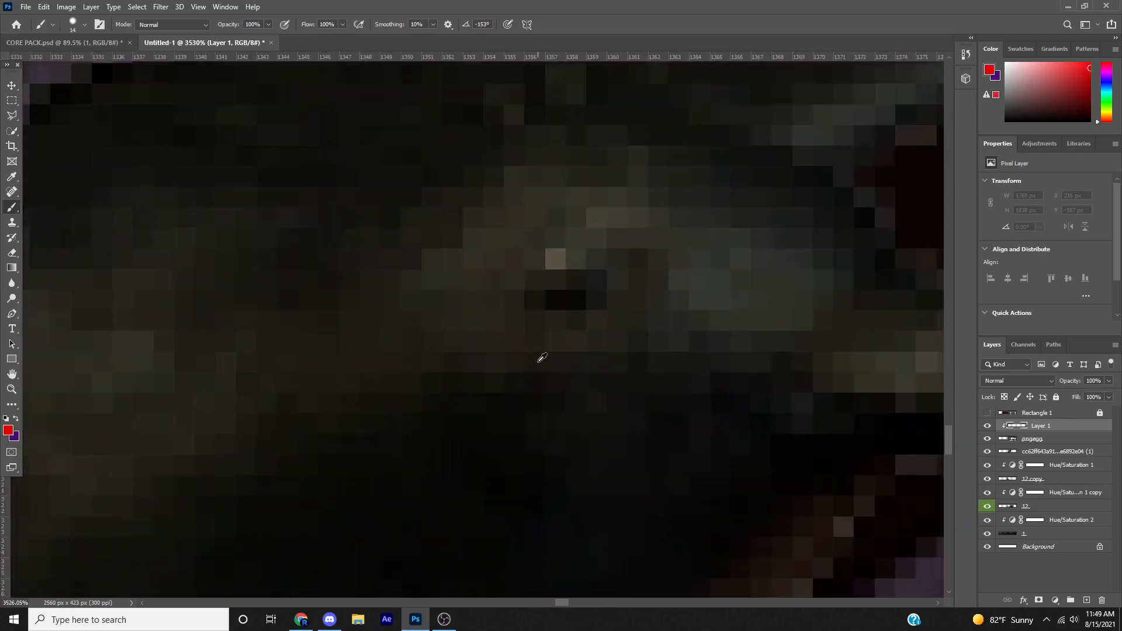
mouse_move(573, 323)
left_mouse_down()
mouse_move(562, 321)
mouse_move(576, 296)
left_mouse_up()
left_click(570, 298)
scroll(579, 297, "down", 8)
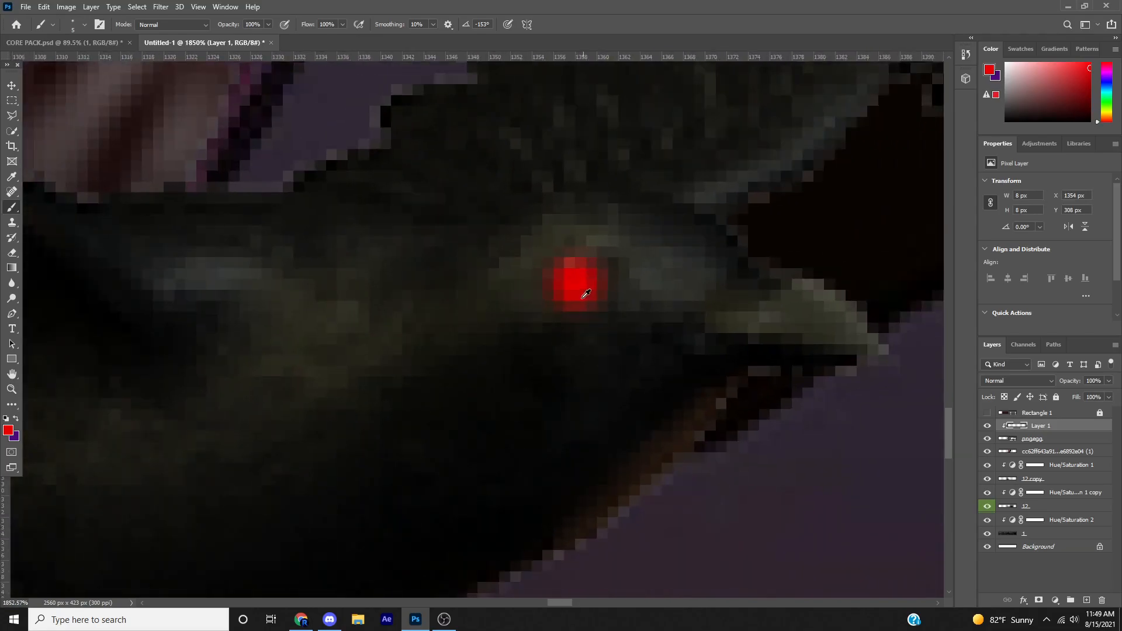
- Paint a red eye on the upper crow in front of the render's collar with a 2 px brush
scroll(583, 294, "down", 4)
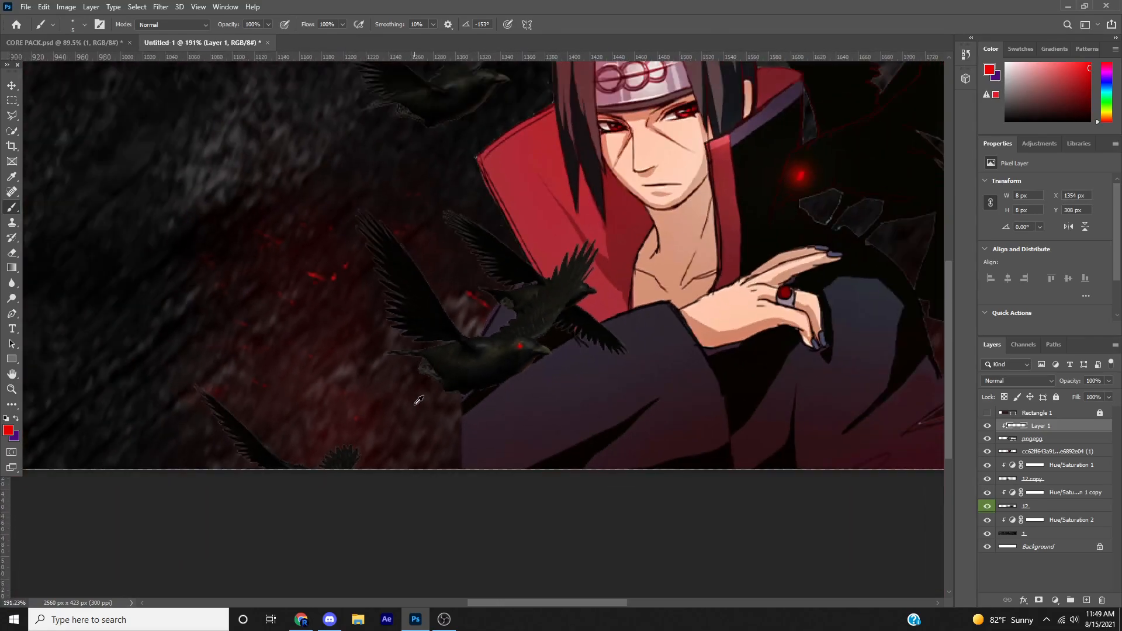
scroll(392, 414, "up", 3)
scroll(459, 297, "up", 6)
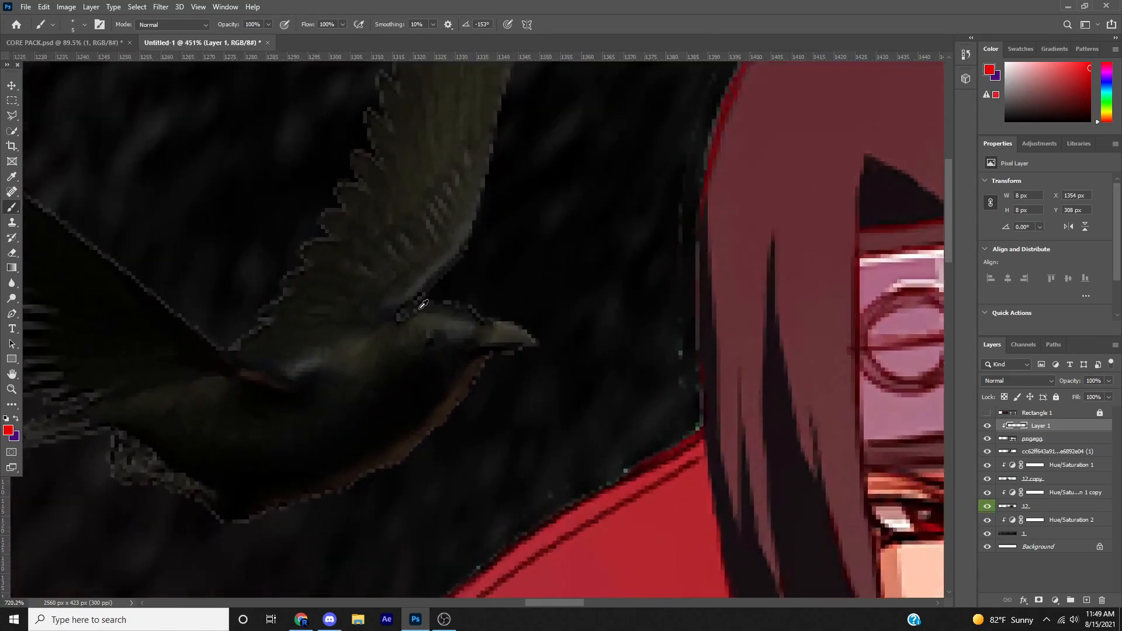
scroll(438, 373, "down", 8)
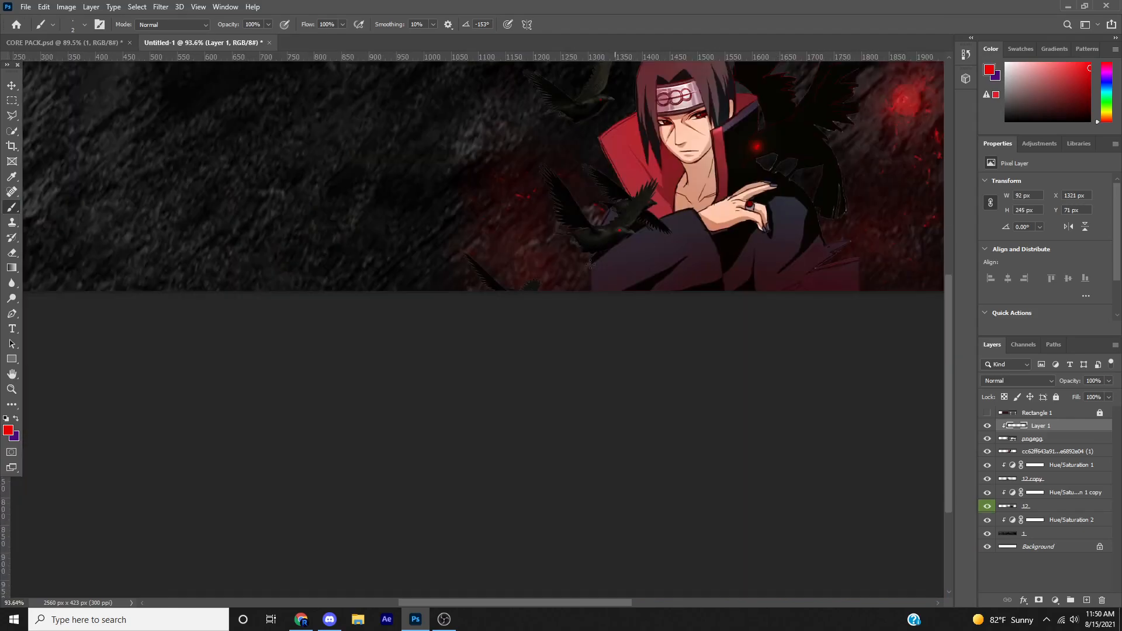
scroll(412, 250, "up", 2)
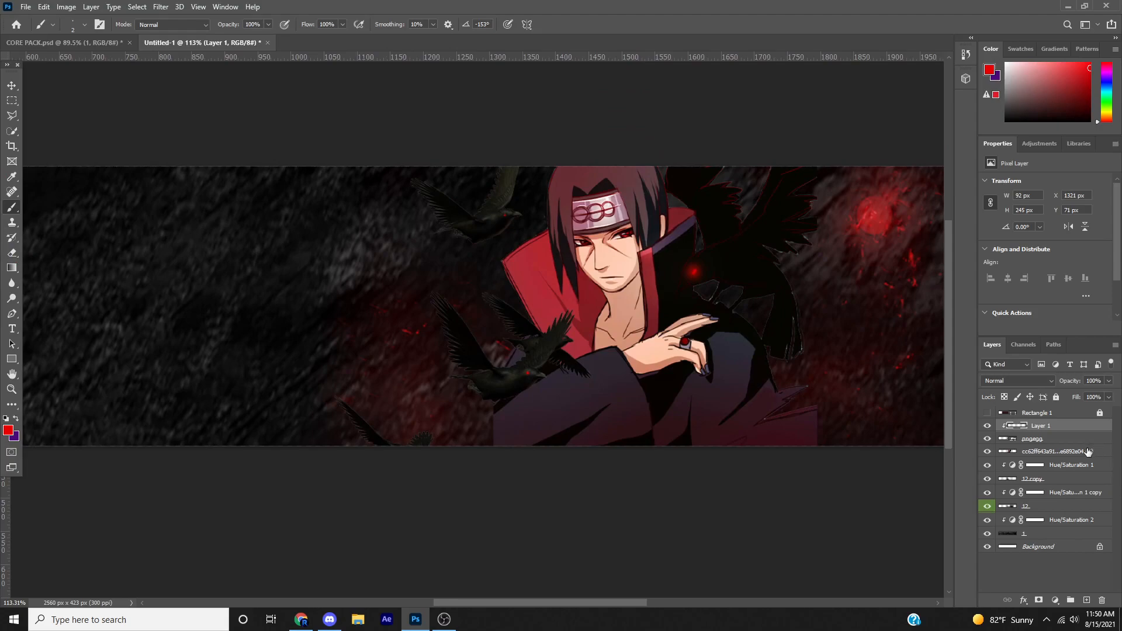
- Rasterize the pngegg layer and erase the partial crow at the banner's lower edge with a soft Eraser of about 216 px
left_click(1043, 451)
left_click(1040, 438)
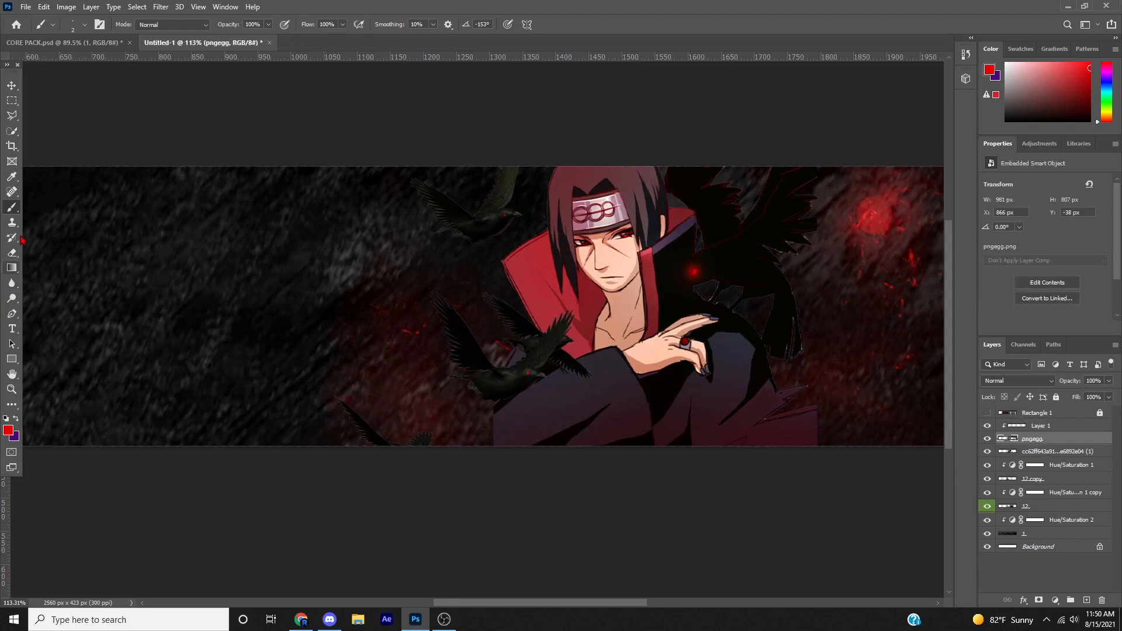
left_click(14, 254)
left_click(460, 465)
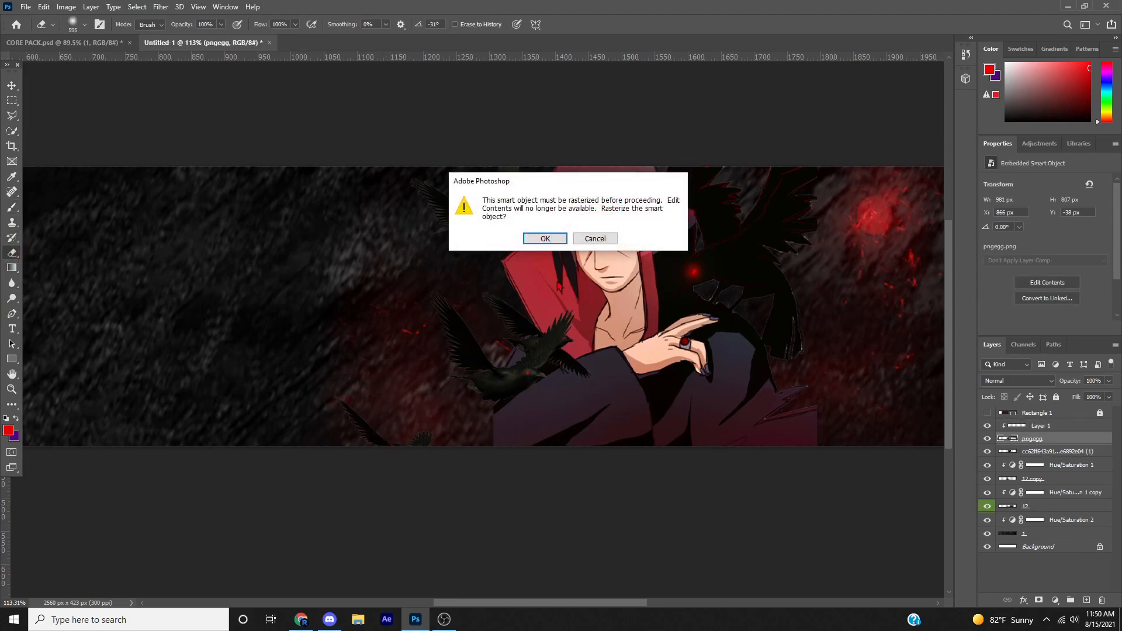
left_click(536, 238)
left_click_drag(313, 435, 313, 439)
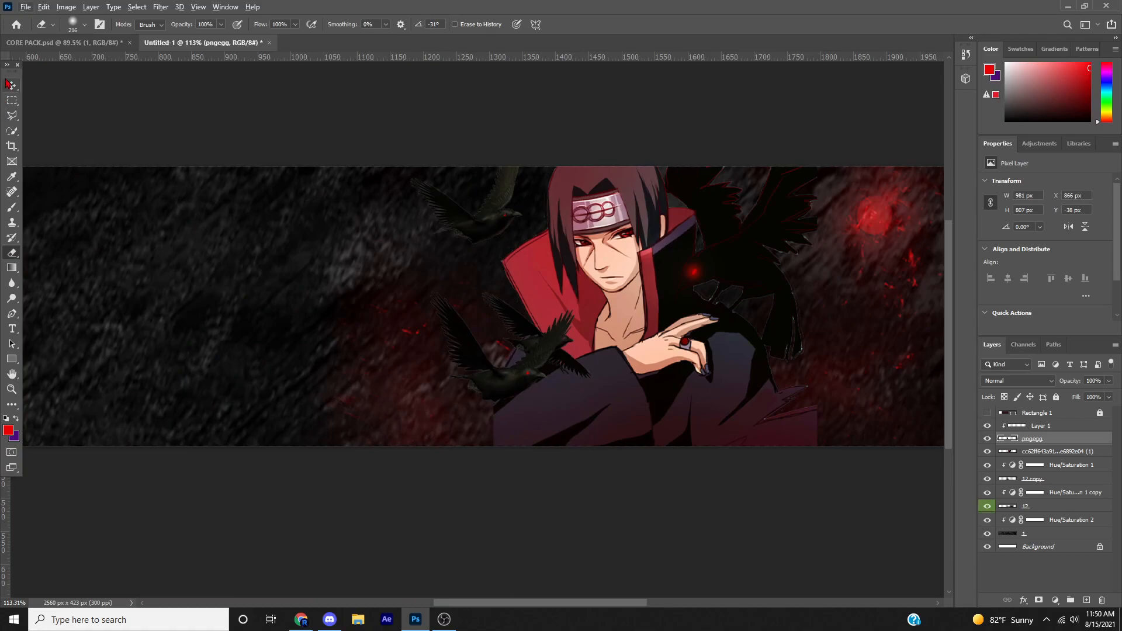
left_click(13, 100)
left_click(11, 85)
scroll(725, 315, "down", 3)
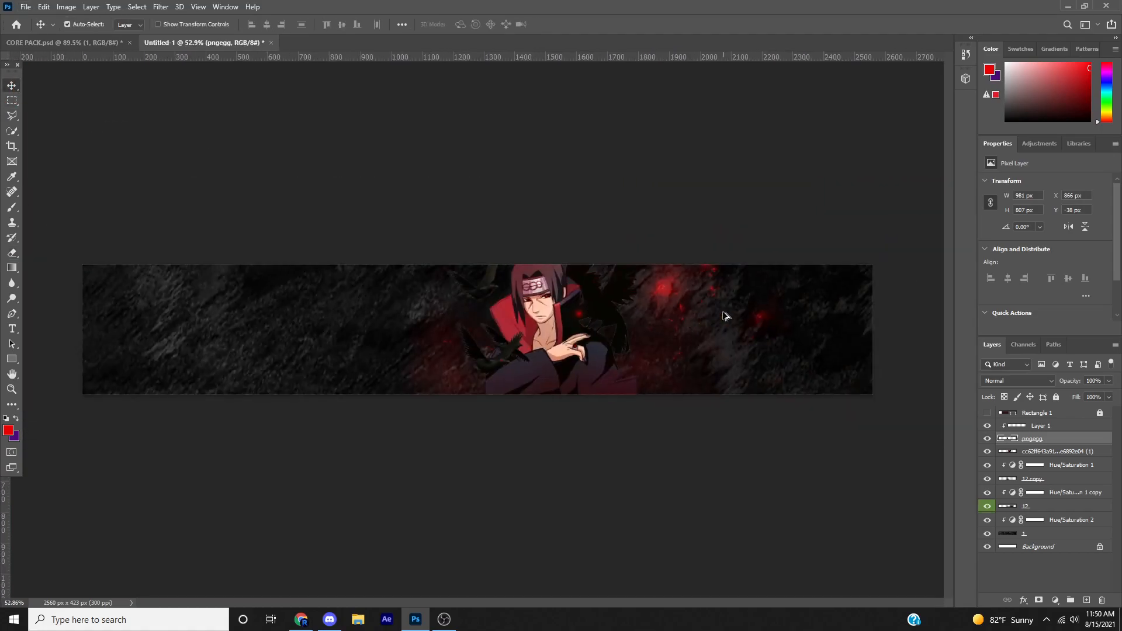
- Hide Layer 1, the pngegg crow layer and the Itachi render layer
left_click(1050, 431)
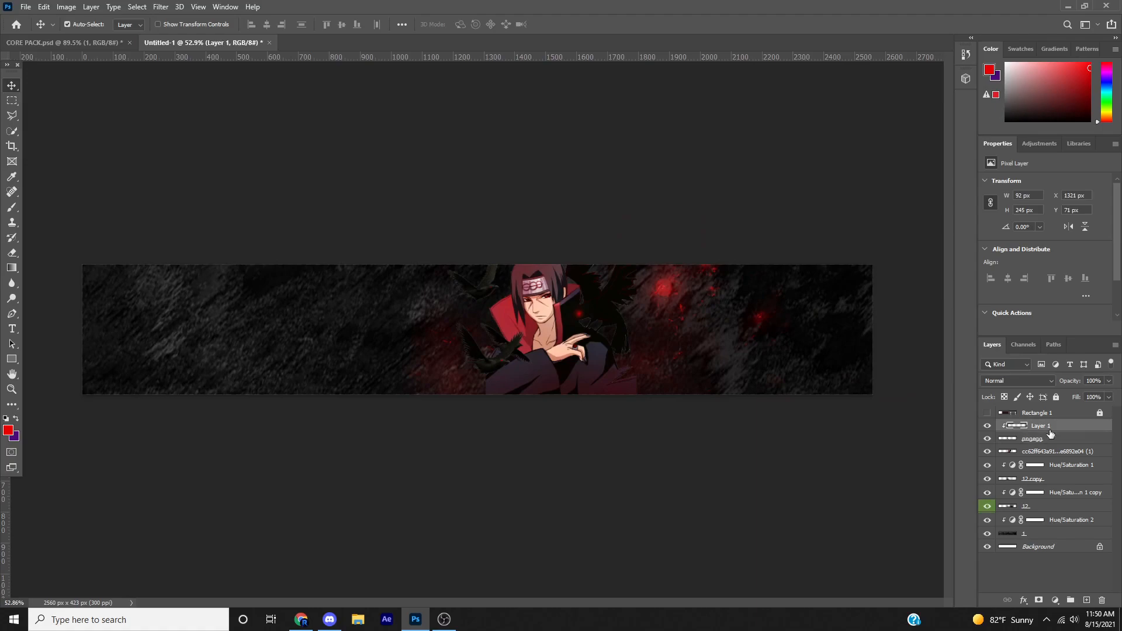
left_click_drag(988, 441, 988, 453)
left_click(988, 439)
left_click(988, 430)
left_click(988, 439)
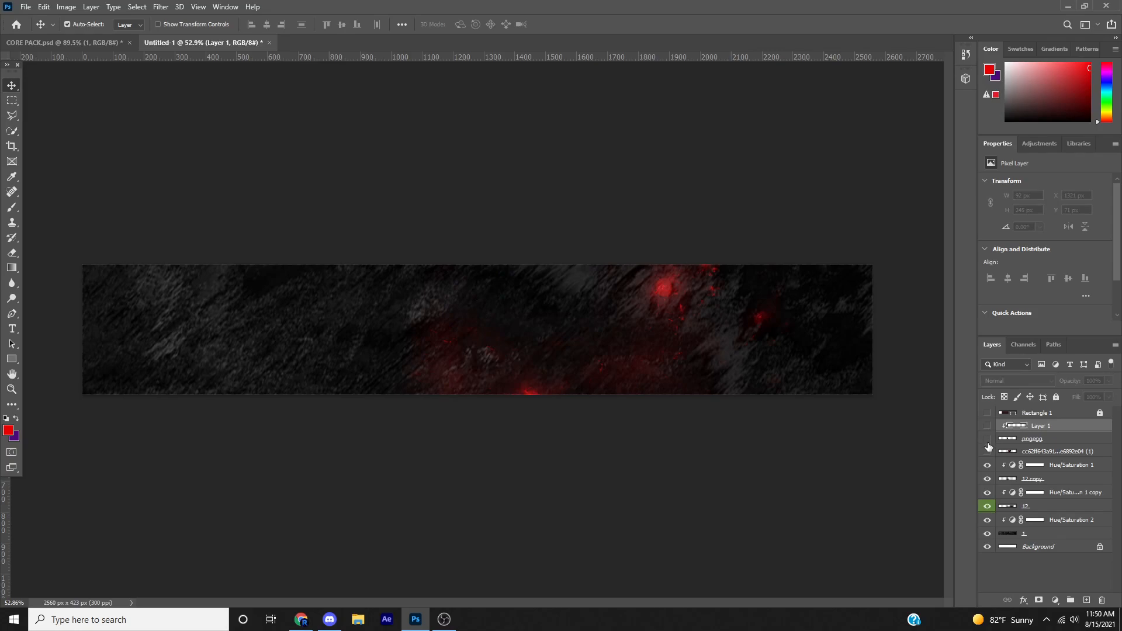
- Make Layer 1, pngegg and the Itachi layer visible, and put all three in a group named "render"
left_click(1051, 452)
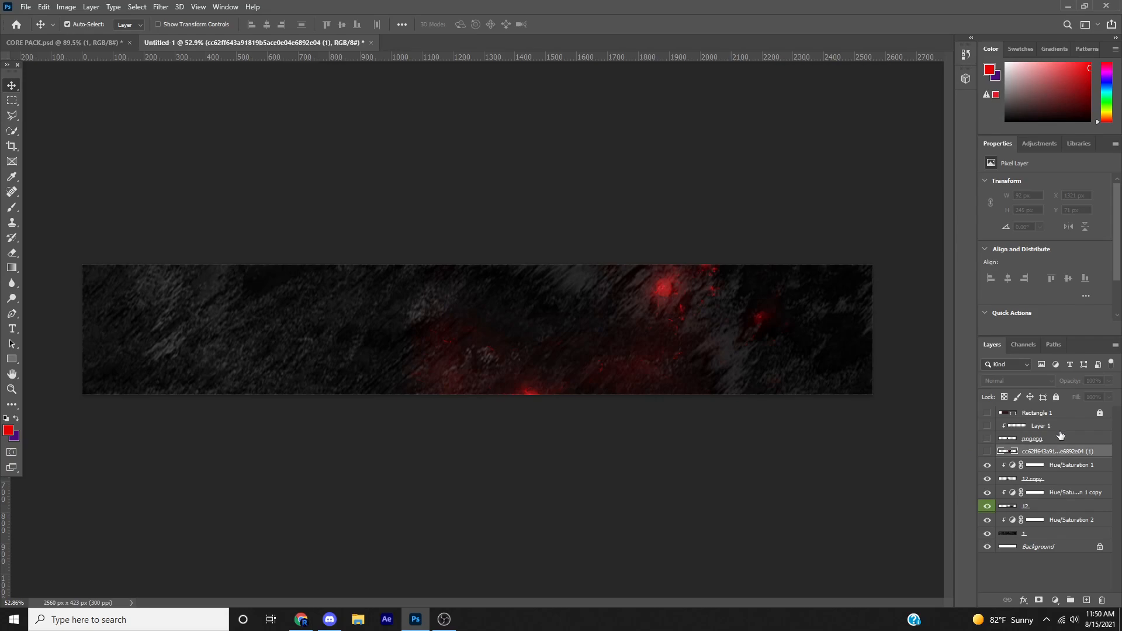
left_click(1062, 431, "shift")
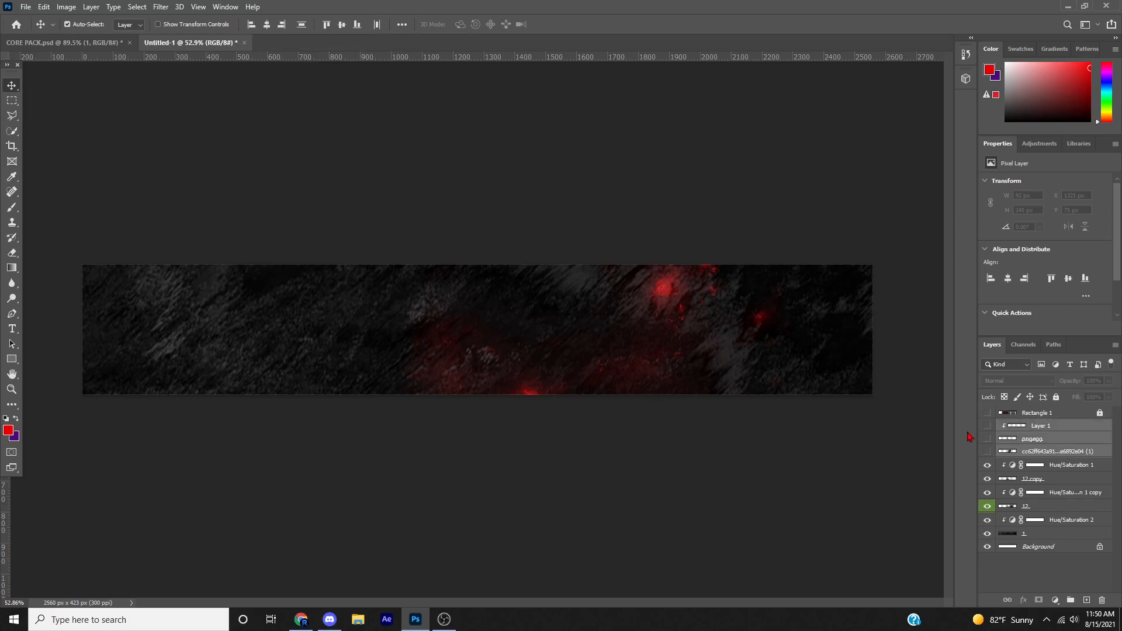
left_click(991, 428)
left_click(986, 452)
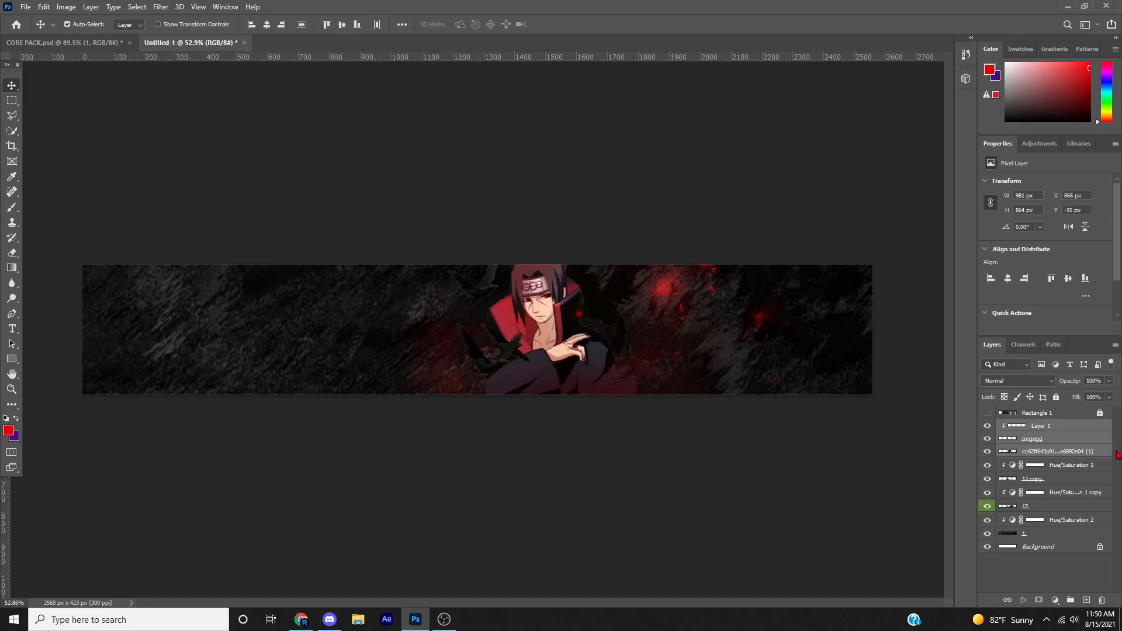
key("ctrl+g")
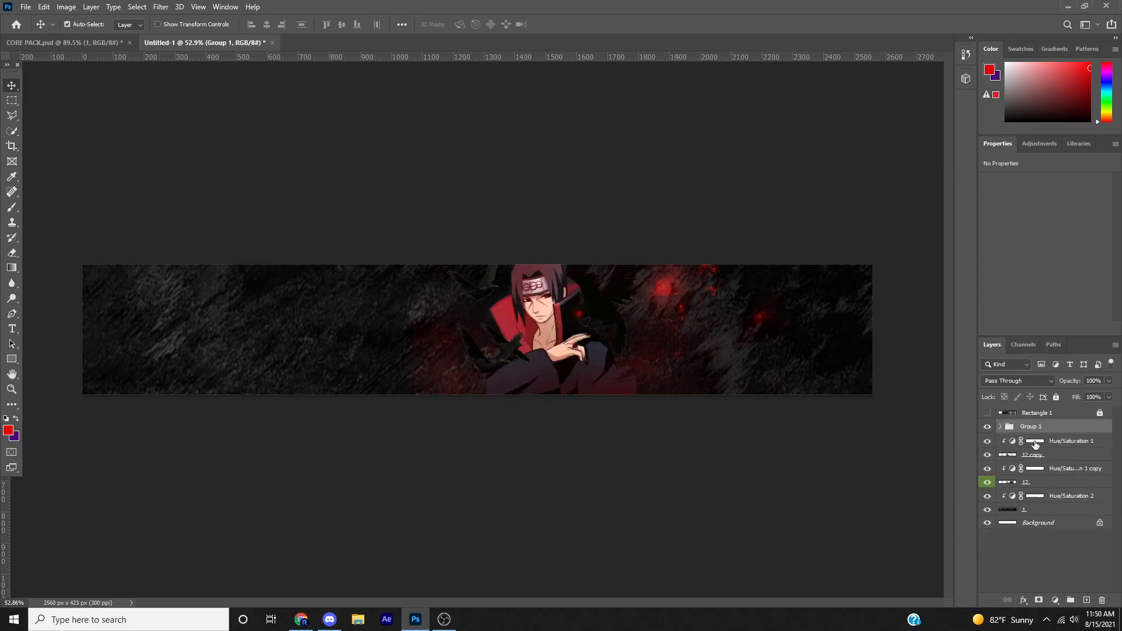
double_click(1032, 427)
type("render")
key("Return")
- Add a new layer above the render group and place it in a group named "text"
scroll(547, 312, "up", 3)
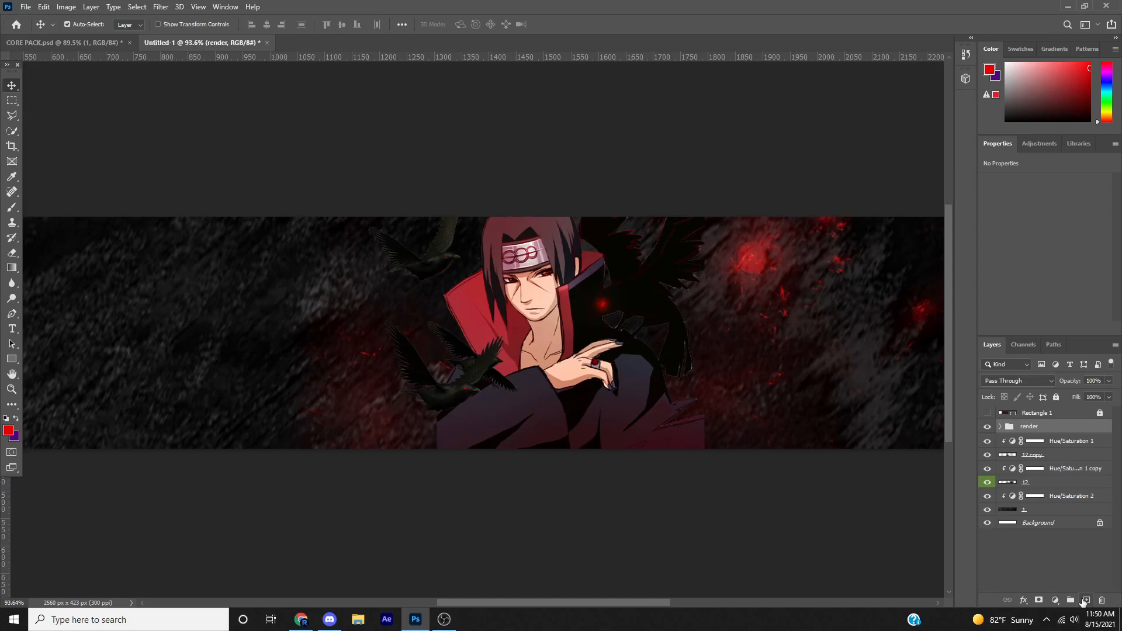
left_click(1086, 601)
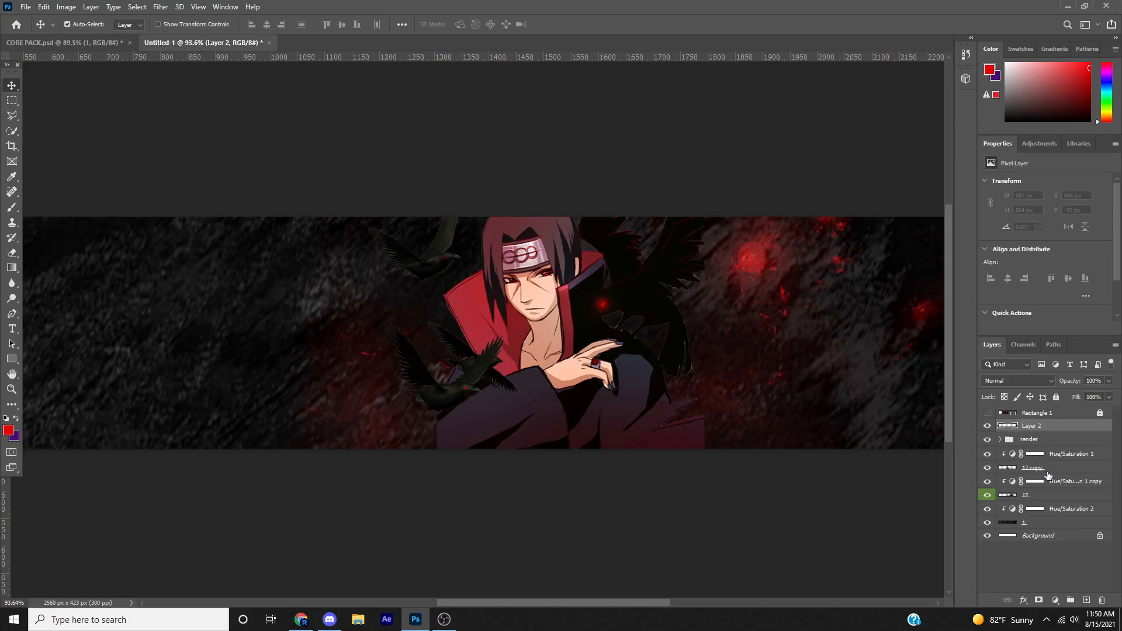
key("ctrl+g")
double_click(1030, 427)
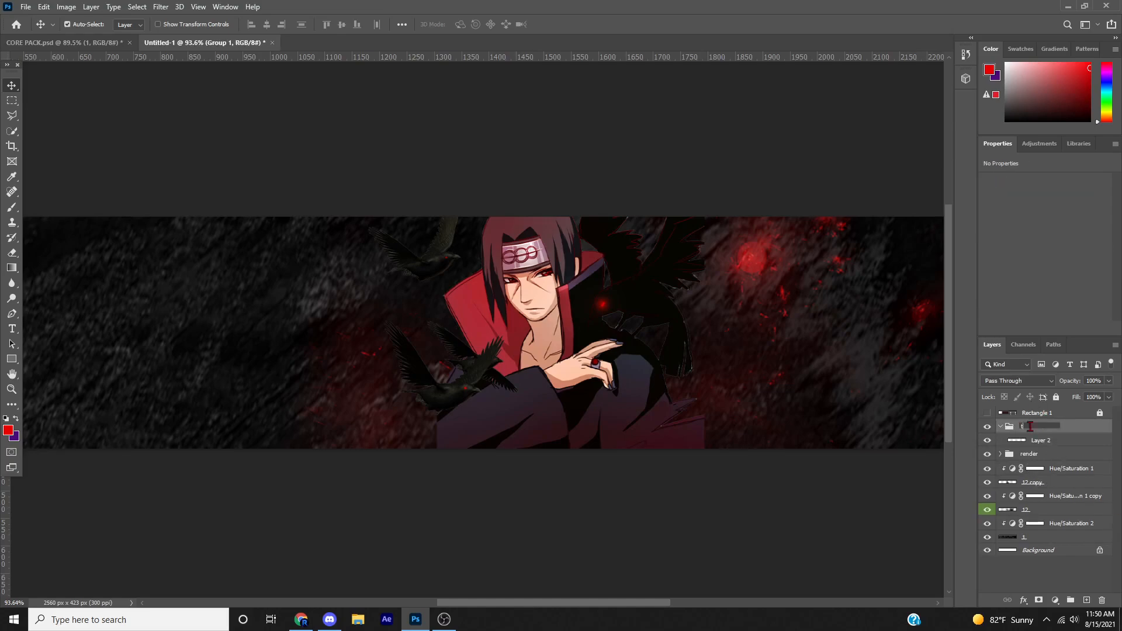
type("text")
key("Return")
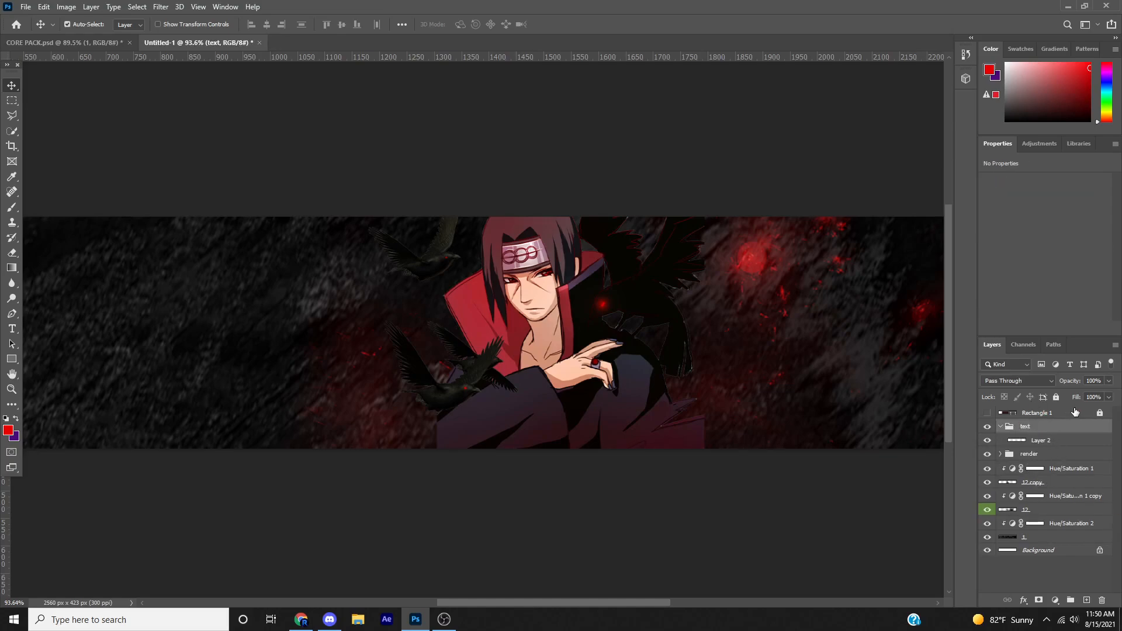
- Add the text "Elevate" in Jushley Shine Regular, 56 pt, inside a text box of about 698 x 198 px beside the render
left_click(1042, 442)
left_click_drag(514, 409, 737, 428)
left_click(12, 328)
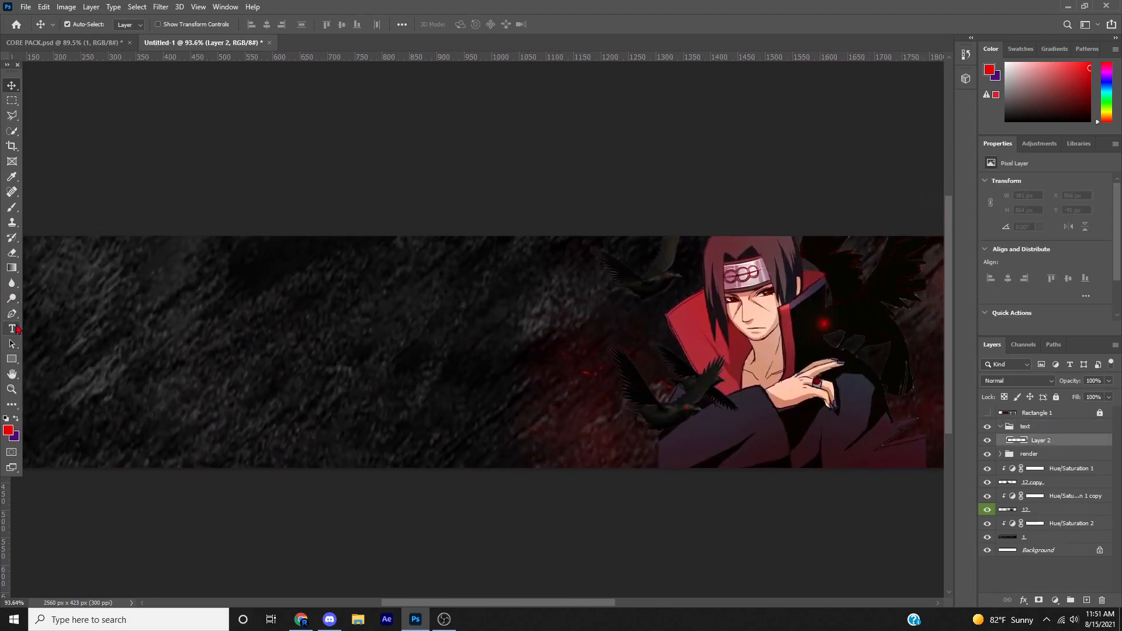
left_click(134, 23)
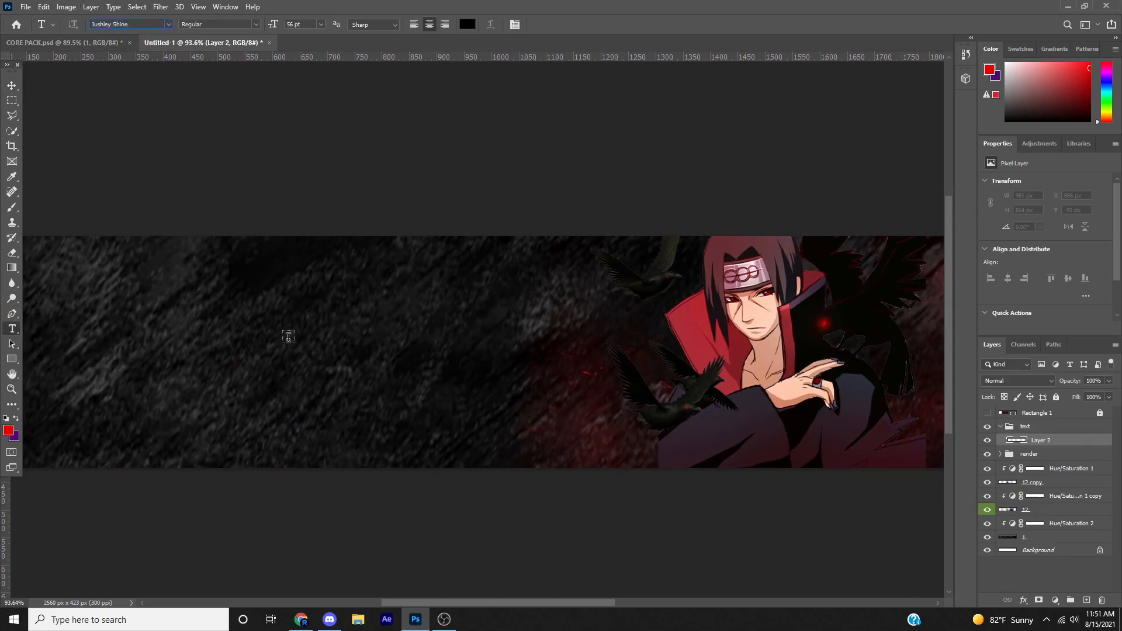
left_click_drag(277, 311, 656, 418)
type("Elevate")
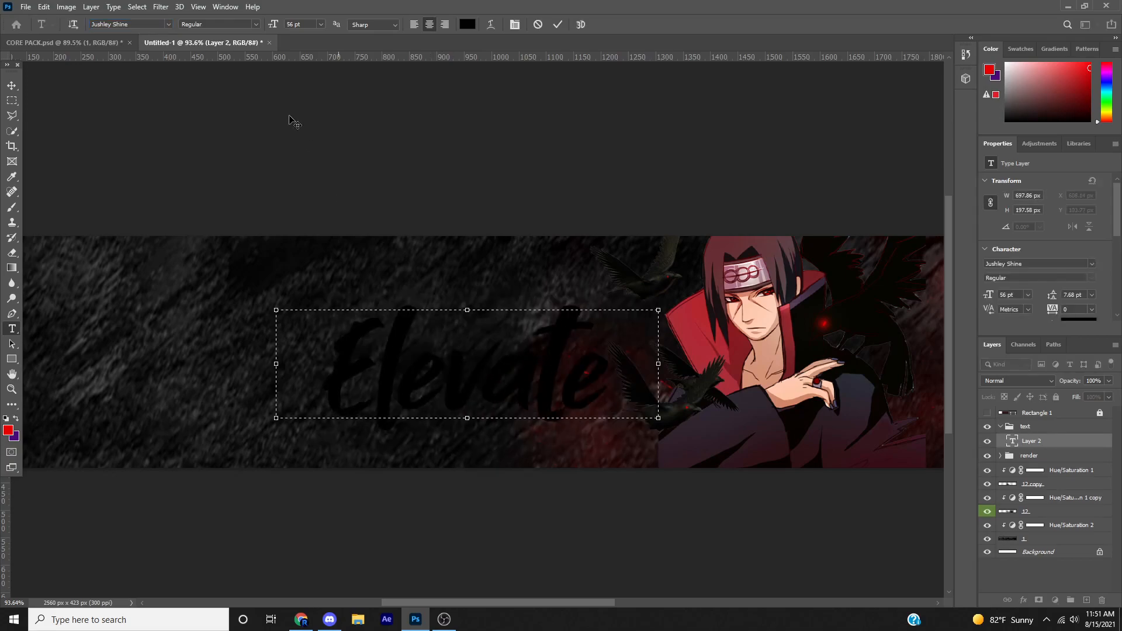
- Set the Elevate text's color to the red #be0012
left_click(9, 85)
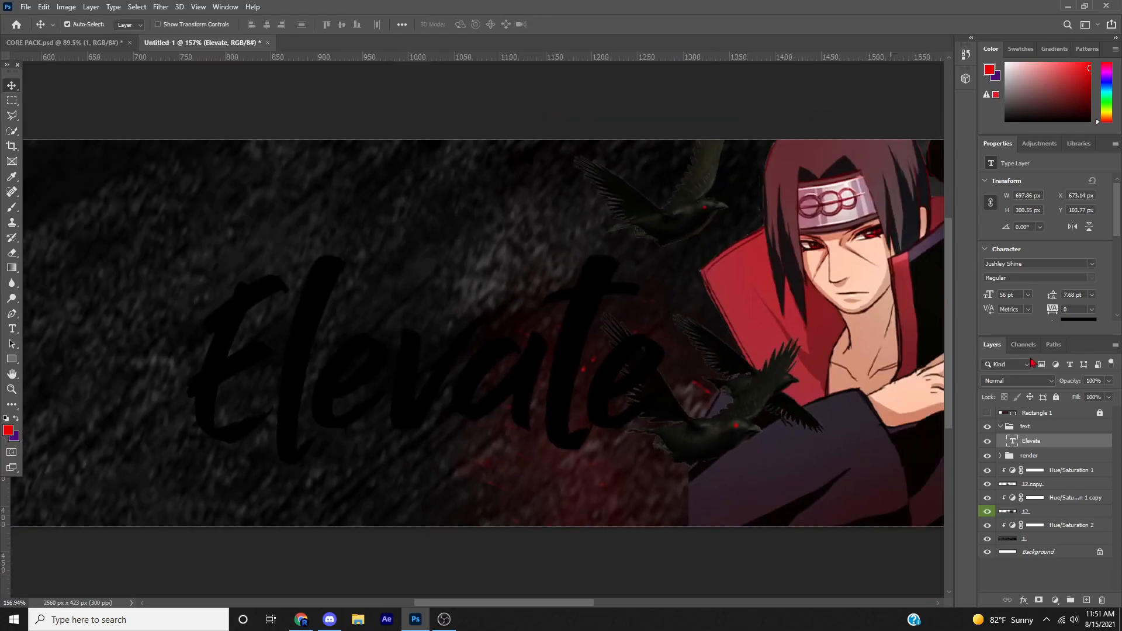
double_click(291, 361)
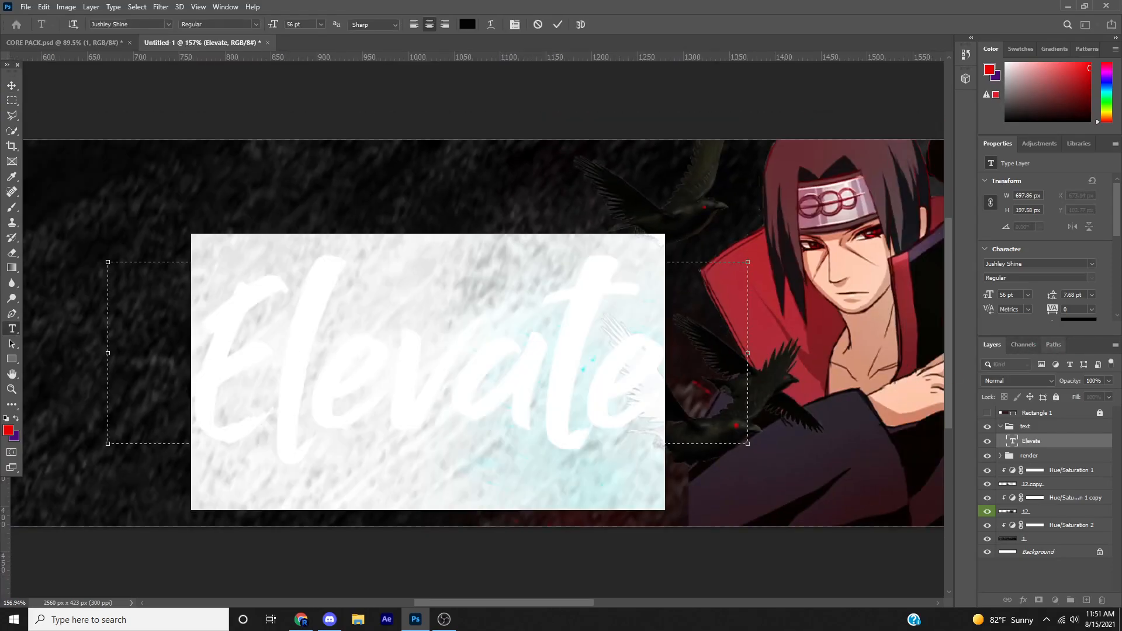
left_click(1076, 320)
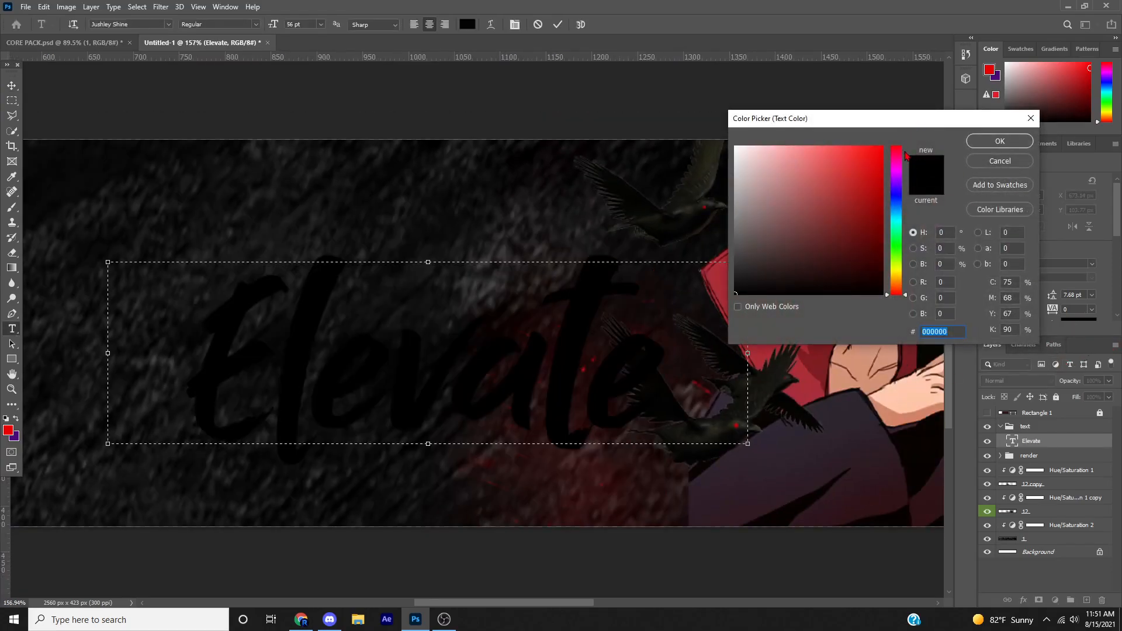
mouse_move(901, 154)
left_mouse_down()
mouse_move(878, 175)
mouse_move(888, 188)
mouse_move(892, 175)
left_mouse_up()
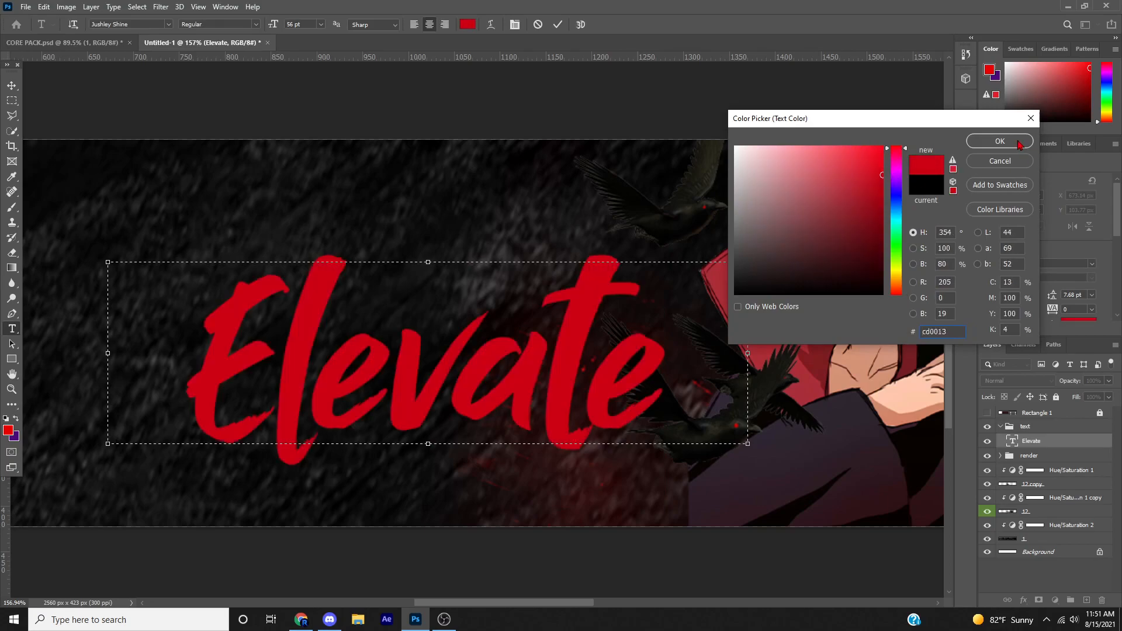
left_click_drag(871, 174, 892, 189)
left_click(988, 142)
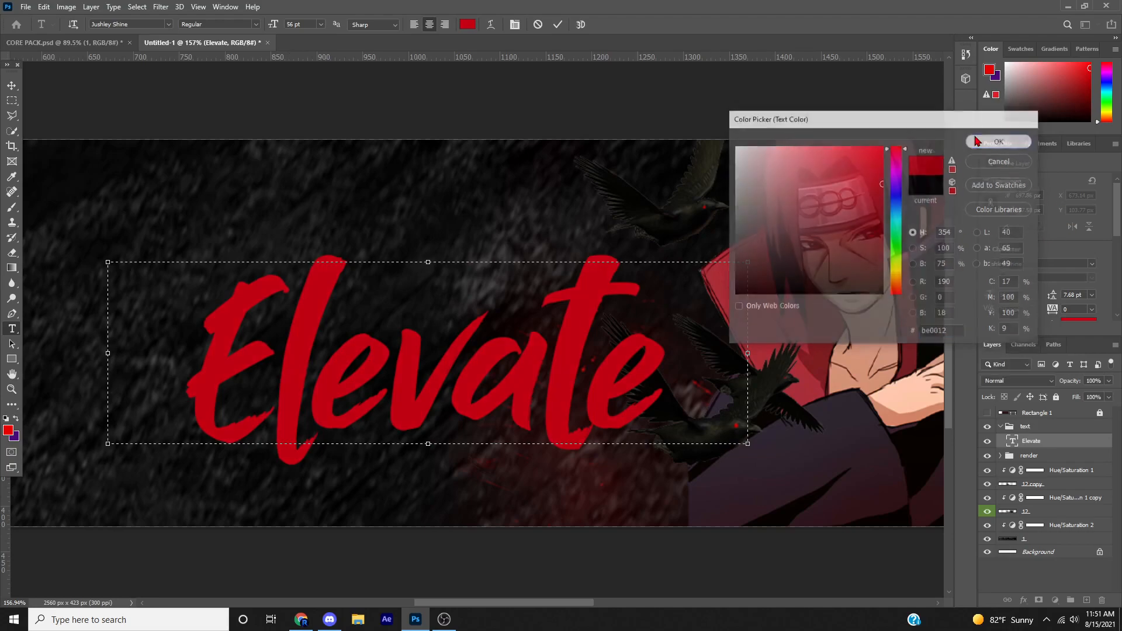
left_click(12, 86)
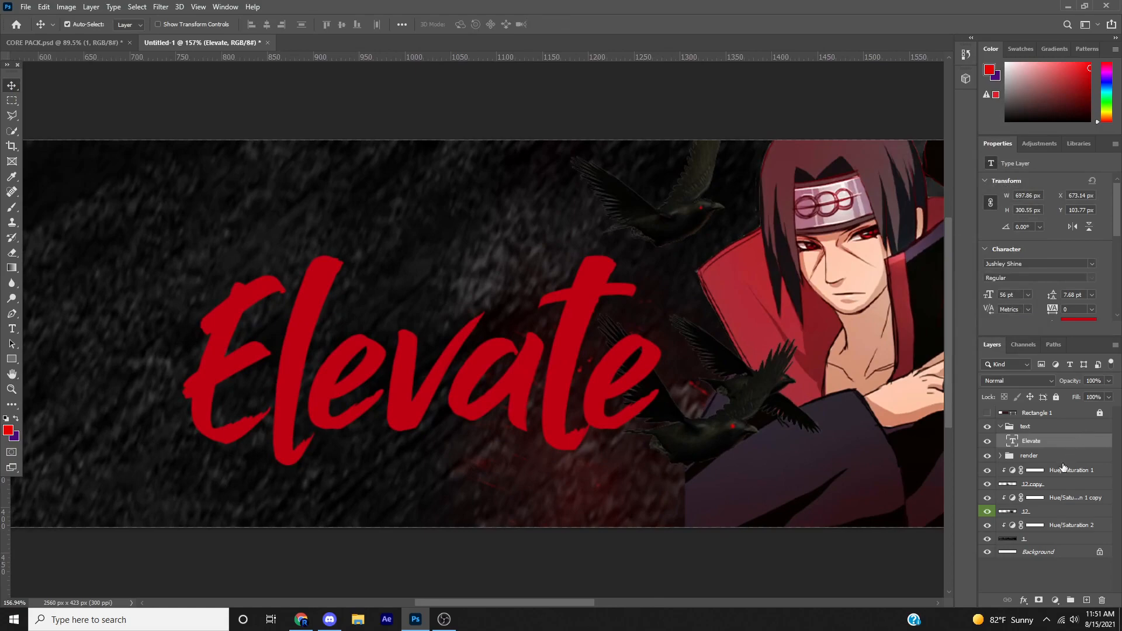
- Duplicate the Elevate text layer and recolor the copy dark red #7b000c
key("ctrl+j")
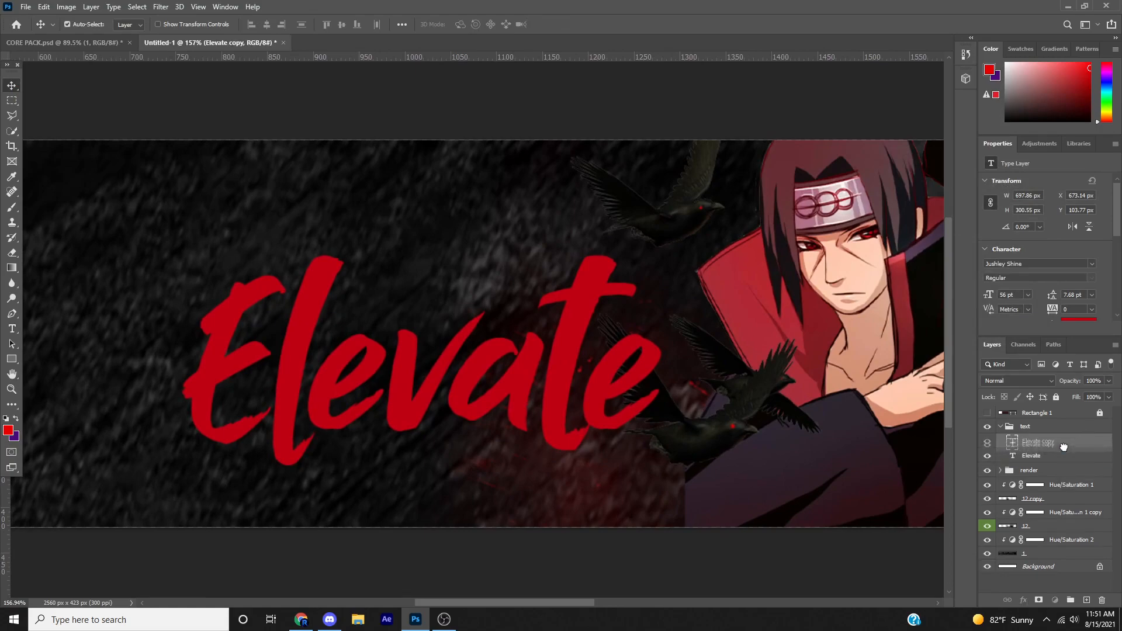
left_click(1067, 453)
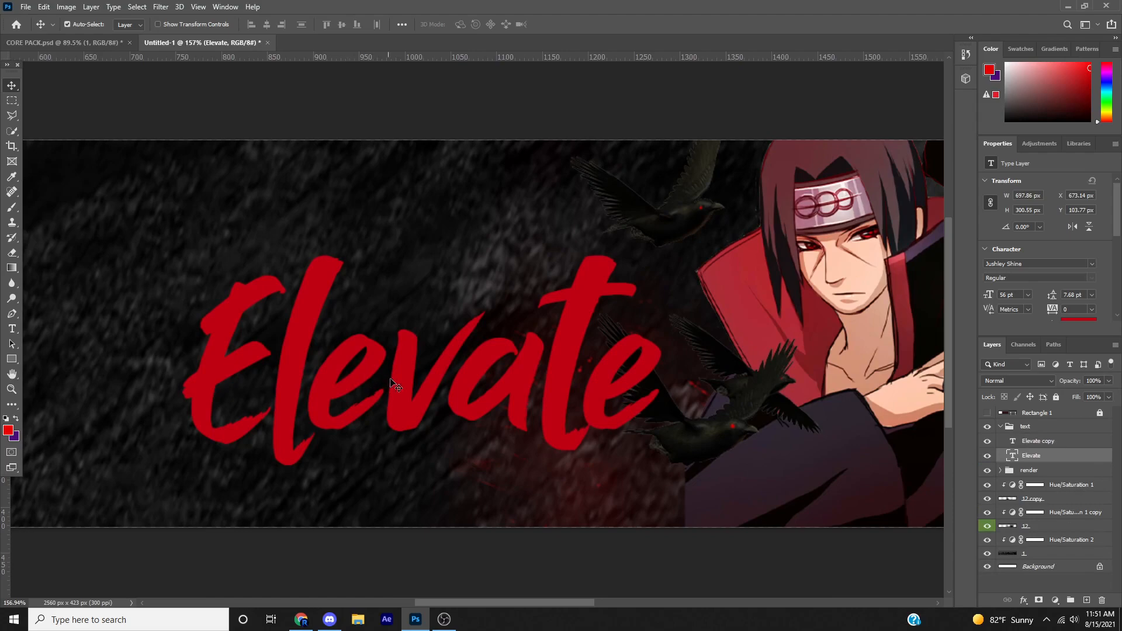
double_click(437, 367)
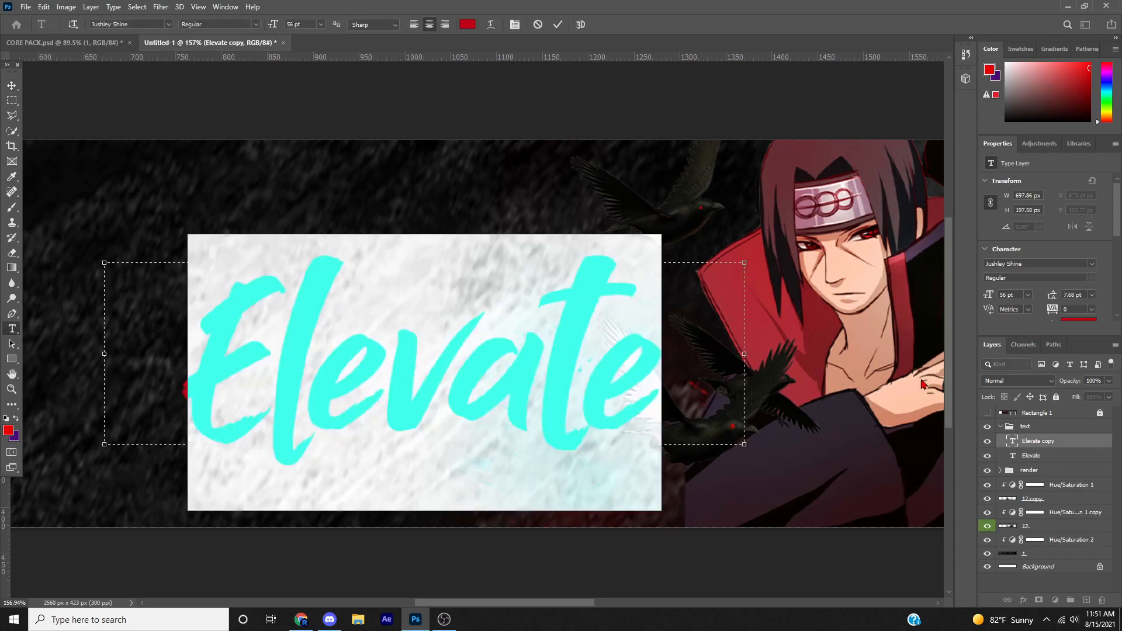
left_click(1091, 320)
left_click_drag(794, 260, 908, 225)
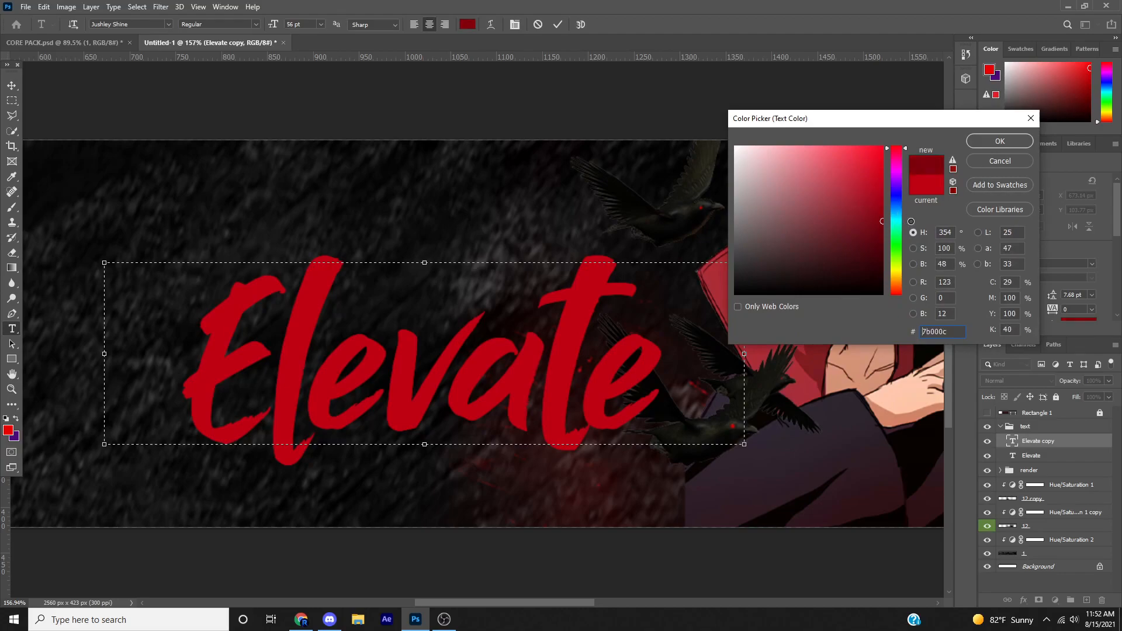
left_click(1000, 142)
- Place the bright red Elevate layer above the dark red one and rename the dark red layer "Elevate 3e"
left_click(1032, 455)
left_click_drag(1064, 460, 1064, 434)
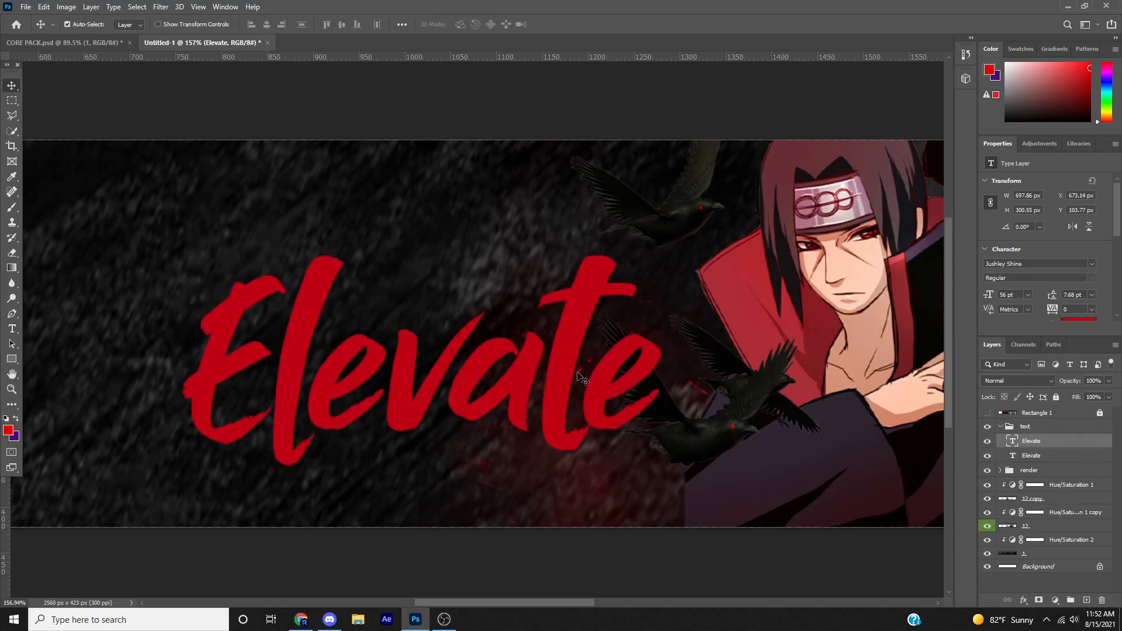
right_click(1029, 458)
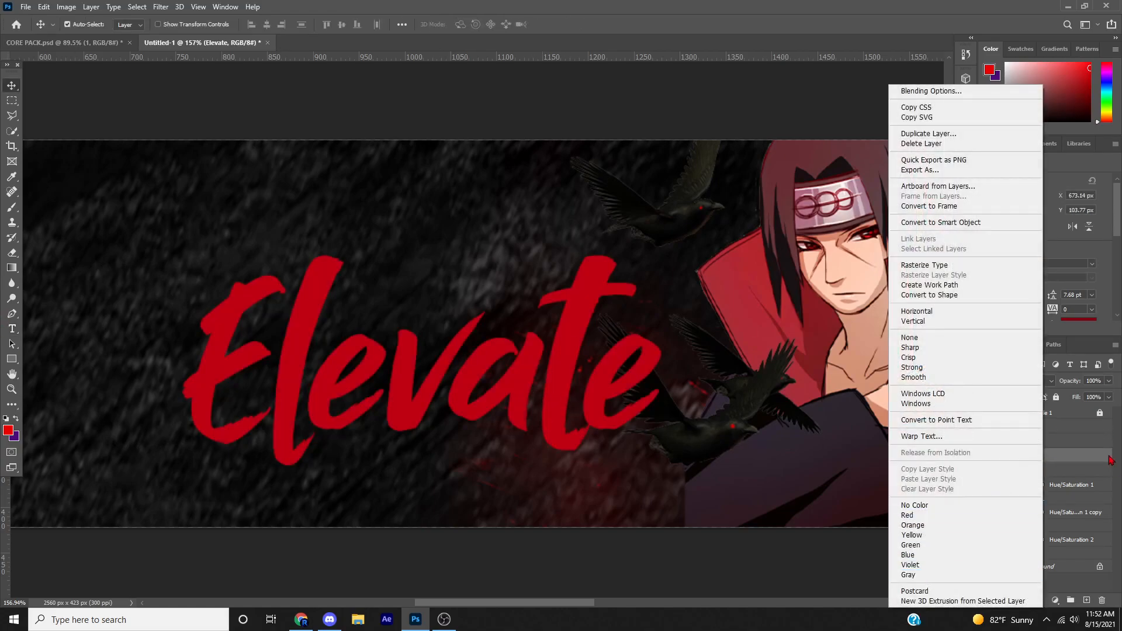
left_click(1110, 462)
double_click(1030, 458)
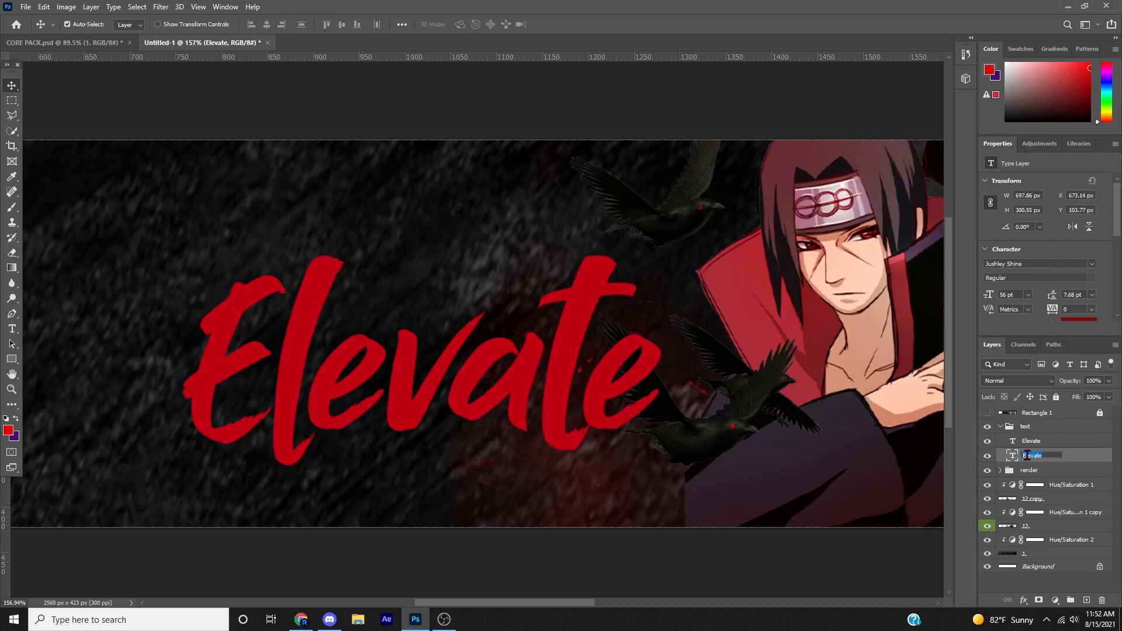
left_click(1051, 462)
double_click(1040, 460)
type("3e")
key("Return")
- Nudge the Elevate 3e layer to about X 683 px, Y 108 px, offsetting it right and slightly down behind the bright red text
key("Right")
key("Right")
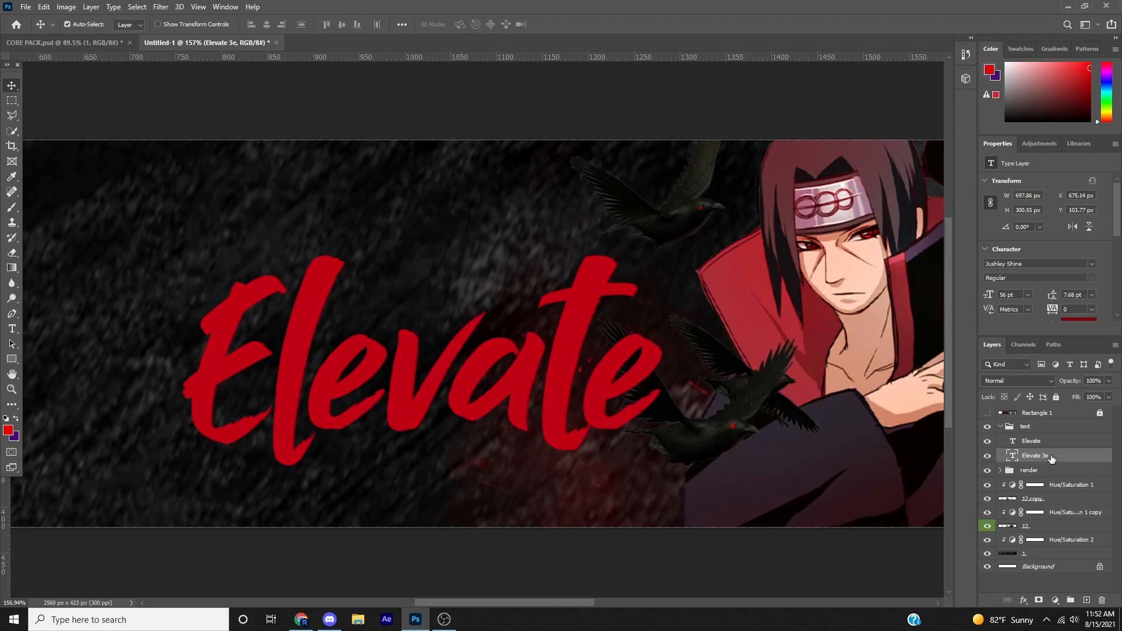
key("Right")
key("Right")
key("Down")
key("Right")
key("Right")
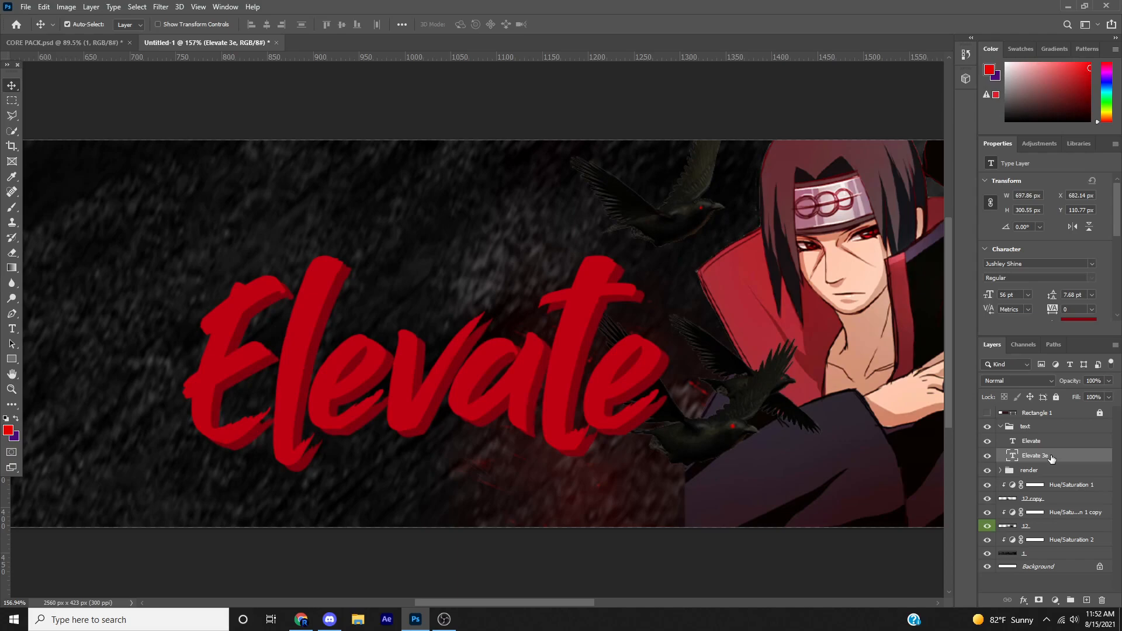
key("Left")
key("Left")
key("Left")
key("Left")
key("Left")
key("Left")
key("Left")
key("Left")
key("Left")
key("Left")
key("Left")
key("Left")
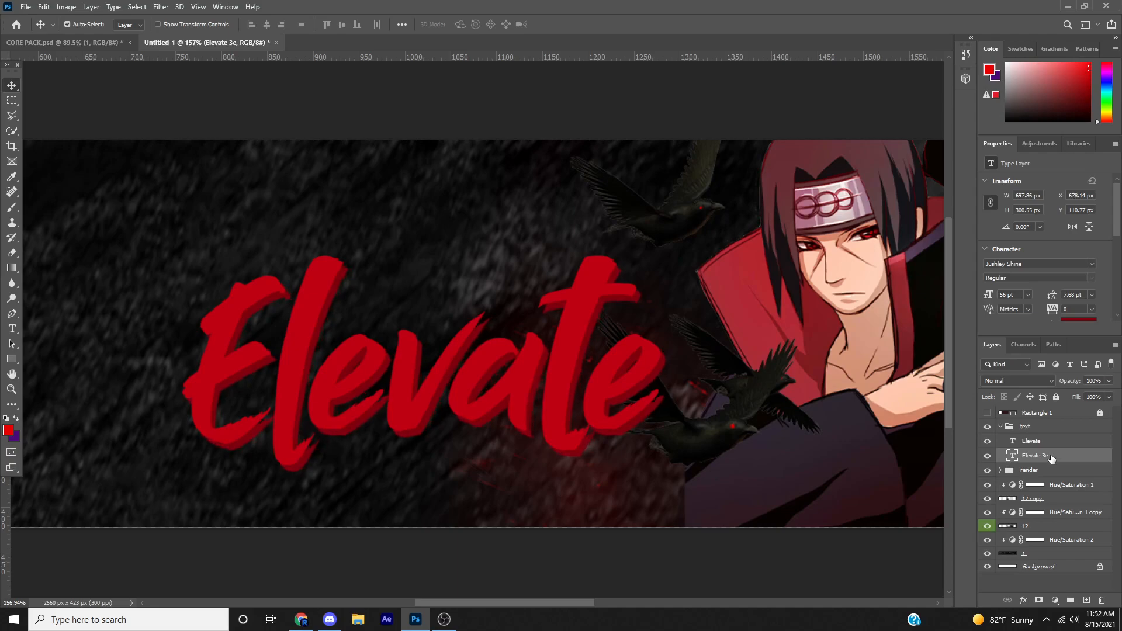
key("Up")
key("Up")
key("Left")
key("Left")
key("Left")
key("Left")
key("Left")
key("Left")
key("Left")
key("Left")
key("Left")
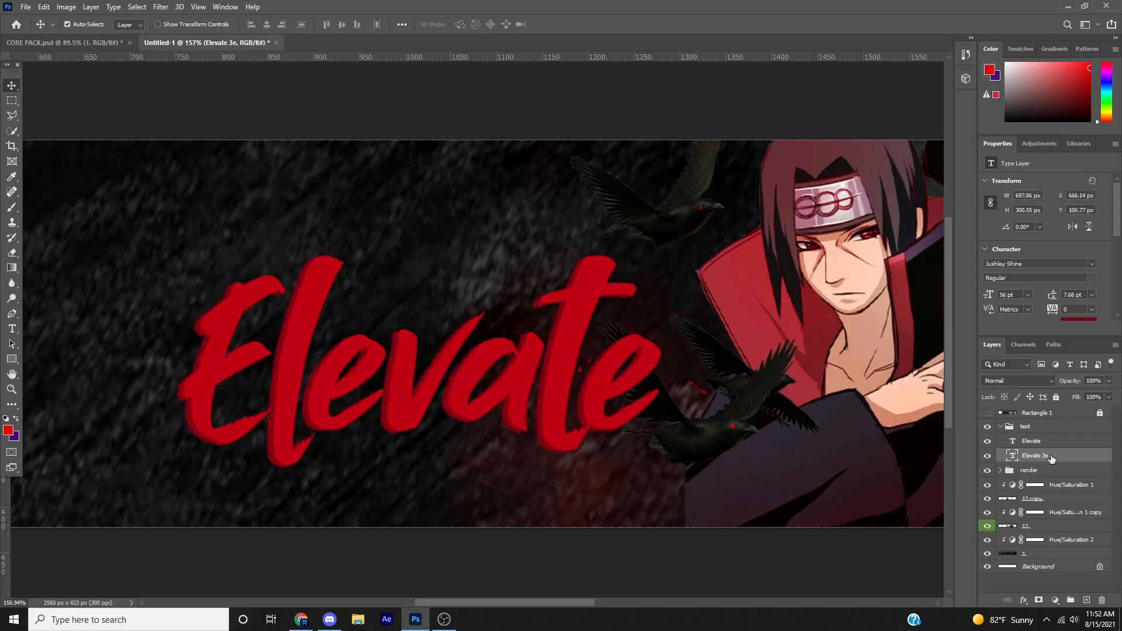
key("Up")
key("Up")
key("Up")
key("Up")
key("Up")
key("Up")
key("Up")
key("Up")
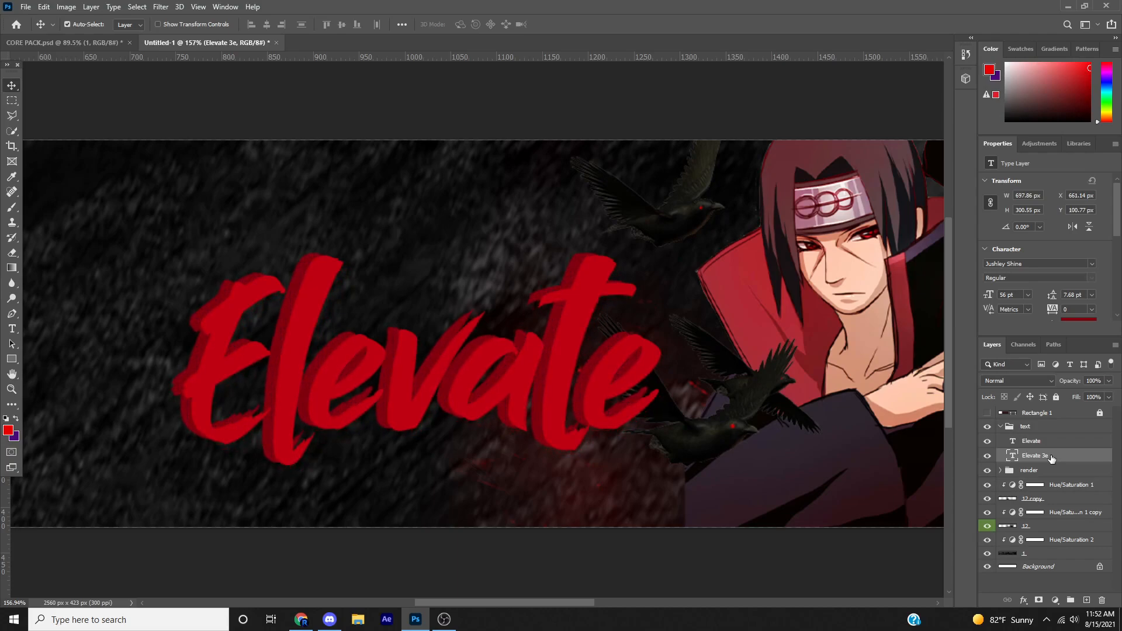
key("Right")
key("Right")
key("Up")
key("Up")
key("Up")
key("Up")
key("Up")
key("Up")
key("Right")
key("Right")
key("Right")
key("Right")
key("Right")
key("Right")
key("Right")
key("Right")
key("Right")
key("Right")
key("Right")
key("Right")
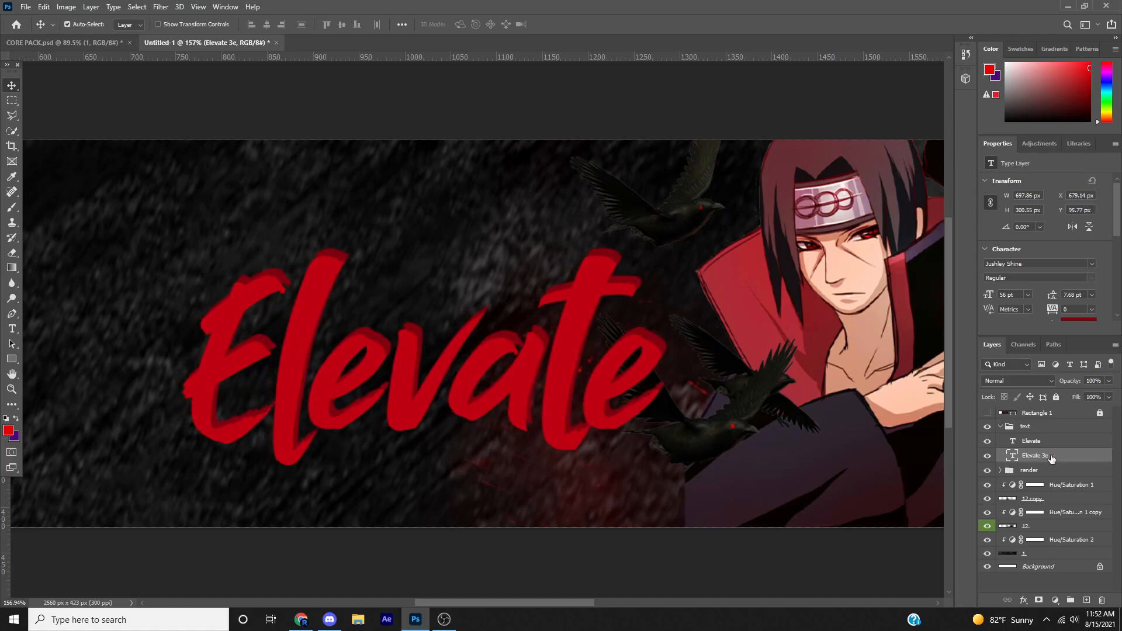
key("Right")
key("Right")
key("Right")
key("Down")
key("Down")
key("Down")
key("Down")
key("Down")
key("Down")
key("Down")
key("Down")
key("Down")
key("Down")
key("Down")
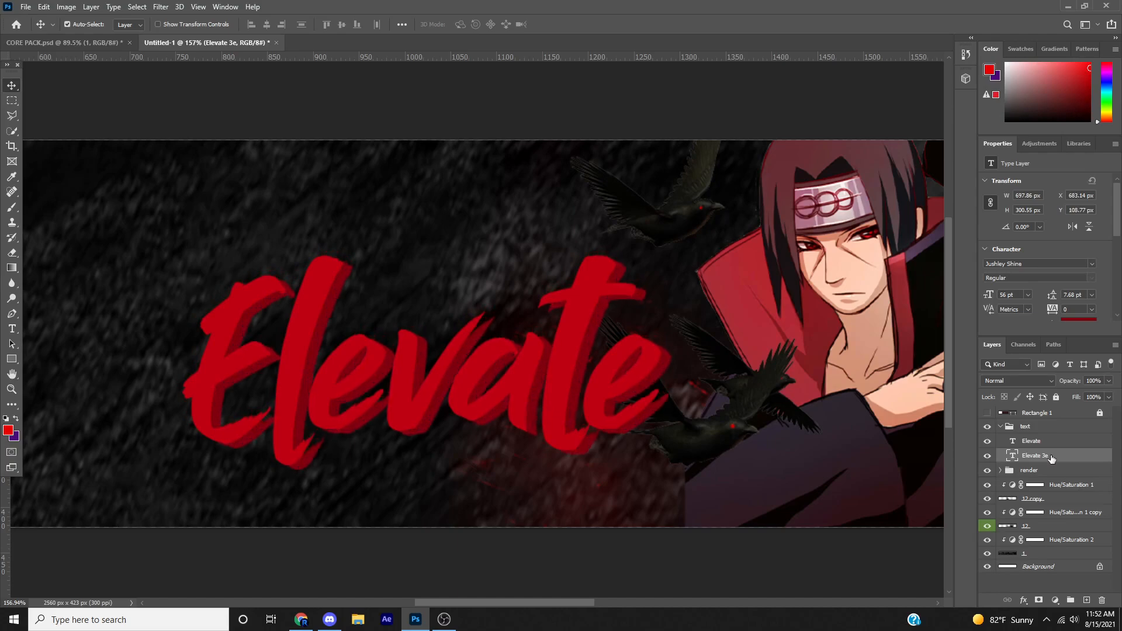
key("Down")
key("Down")
key("Right")
key("Down")
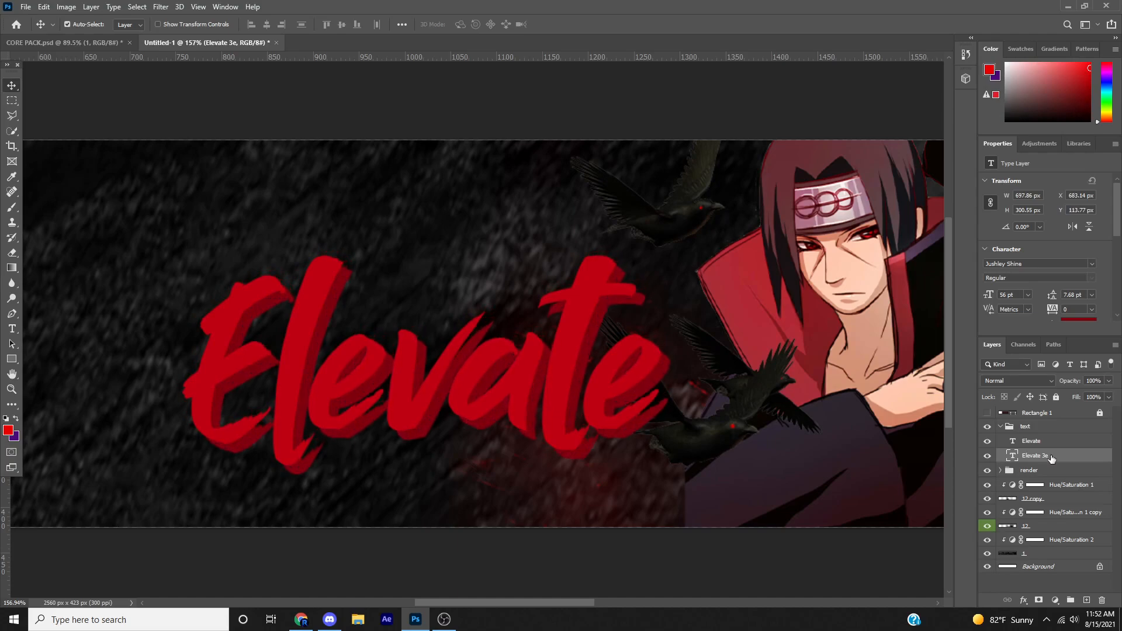
key("Up")
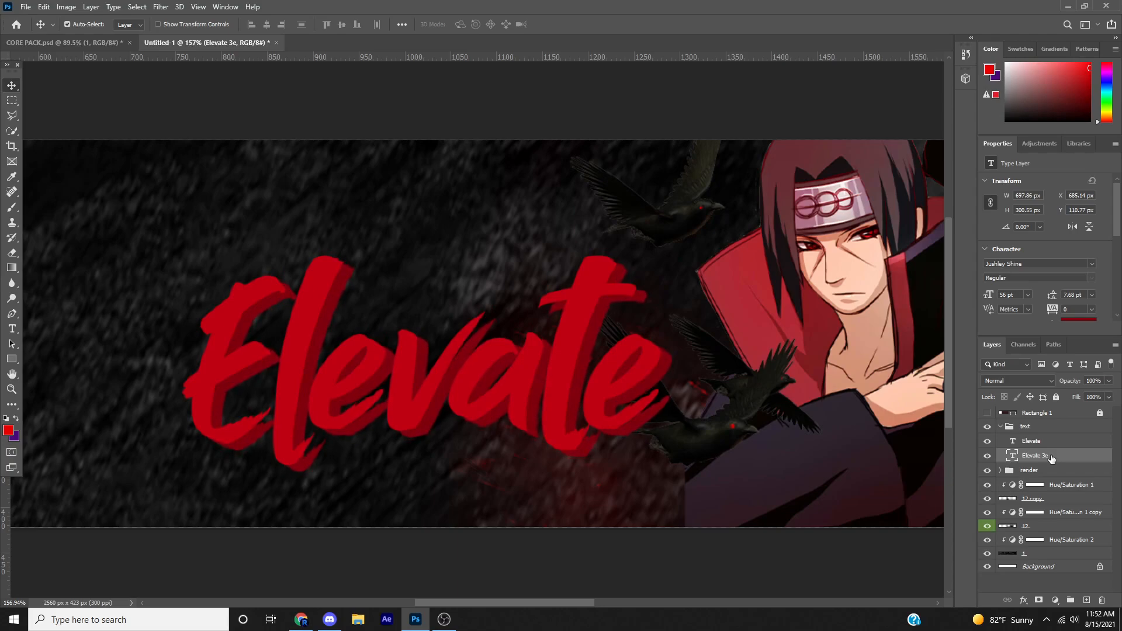
key("Left")
key("Up")
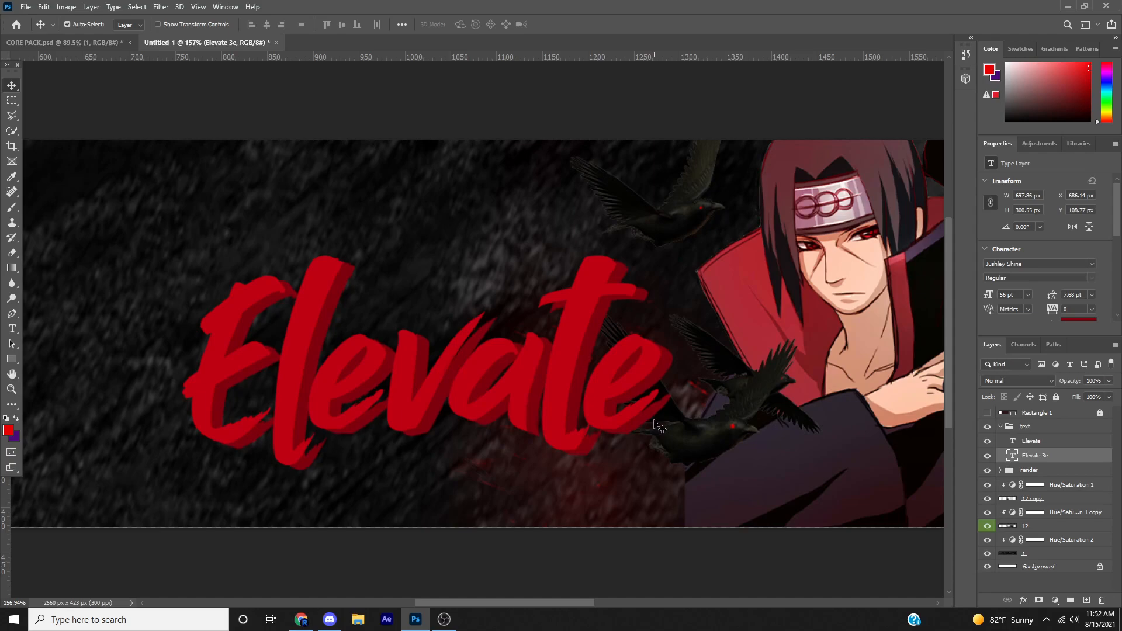
key("Left")
key("Left")
key("Left")
key("Up")
key("Up")
key("Right")
key("Right")
key("Right")
key("Right")
key("Right")
key("Right")
key("Right")
key("Right")
key("Right")
key("Right")
key("Right")
key("Right")
key("Right")
key("Right")
key("Left")
key("Left")
key("Left")
key("Left")
key("Left")
key("Left")
key("Left")
key("Left")
key("Left")
key("Left")
key("Left")
key("Left")
key("Left")
key("Left")
key("Left")
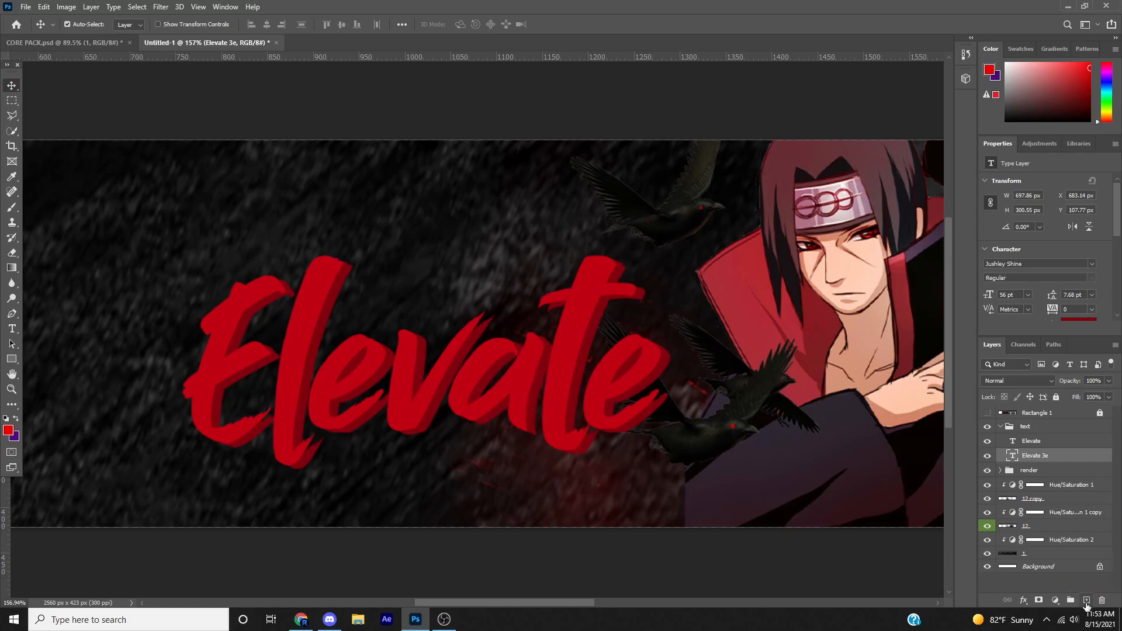
- Add a new empty layer between the Elevate and Elevate 3e text layers
scroll(380, 374, "up", 5)
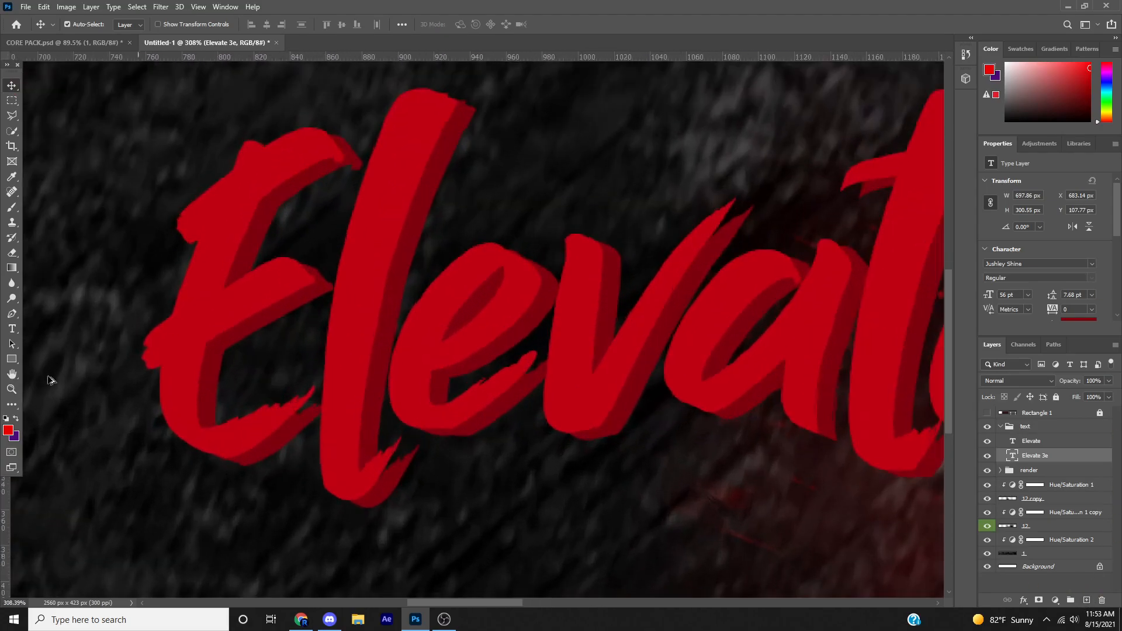
scroll(461, 351, "down", 4)
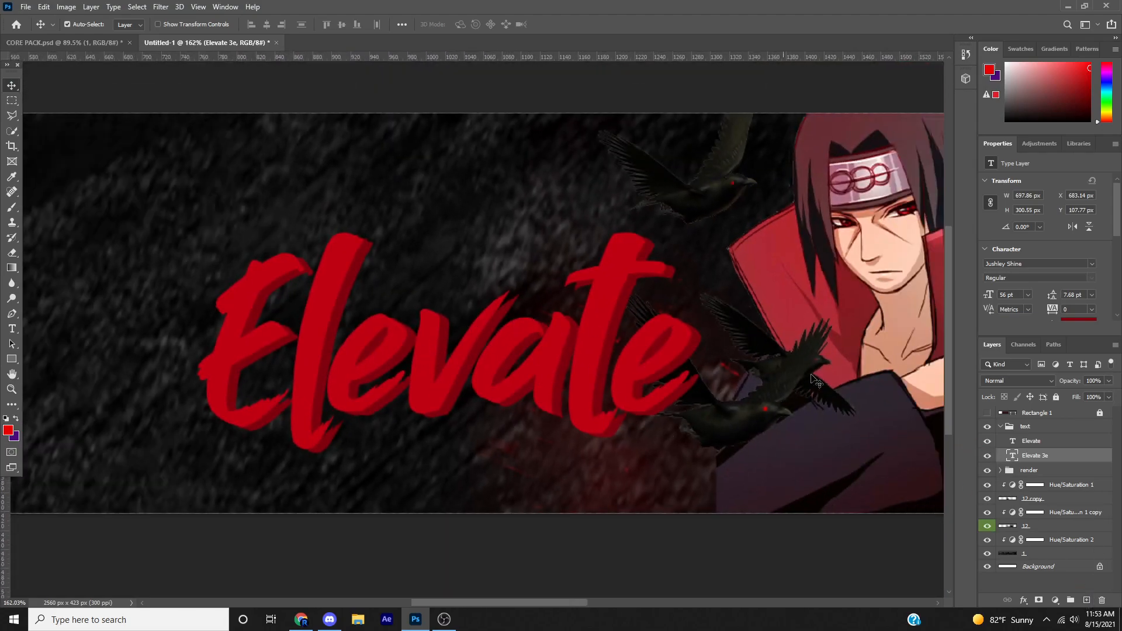
scroll(587, 308, "up", 5)
scroll(587, 309, "down", 4)
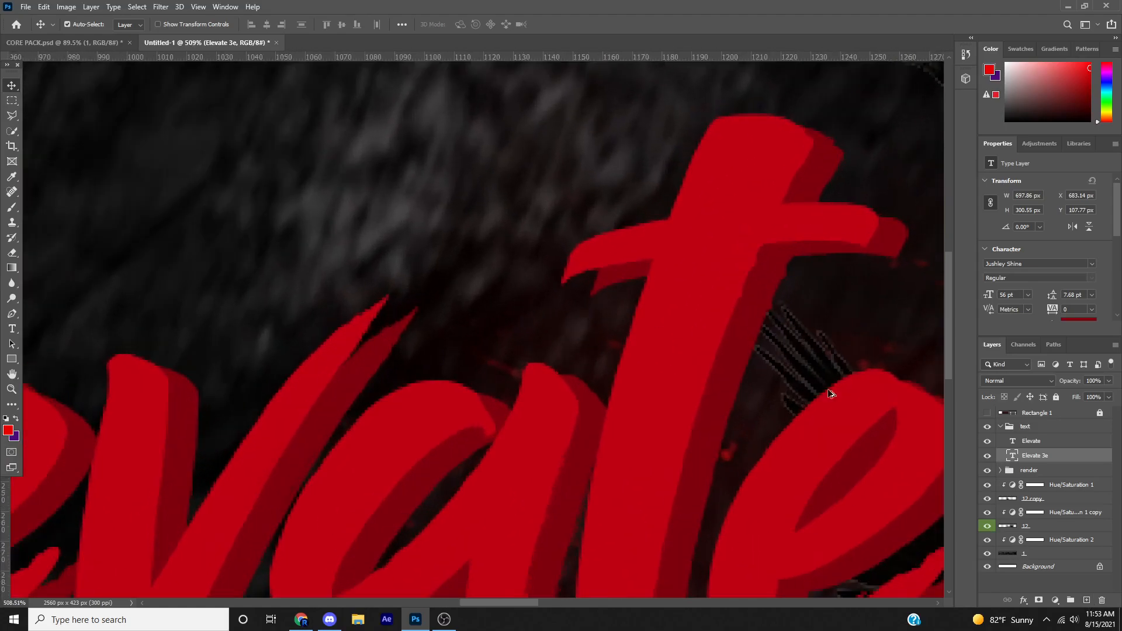
scroll(634, 345, "down", 2)
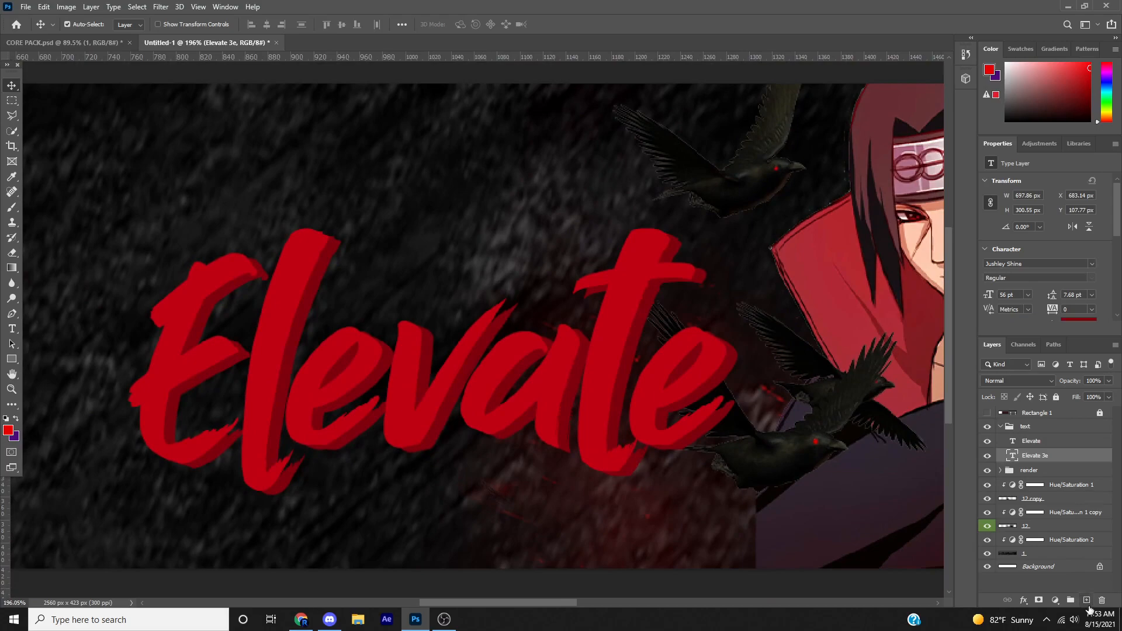
left_click(1088, 602)
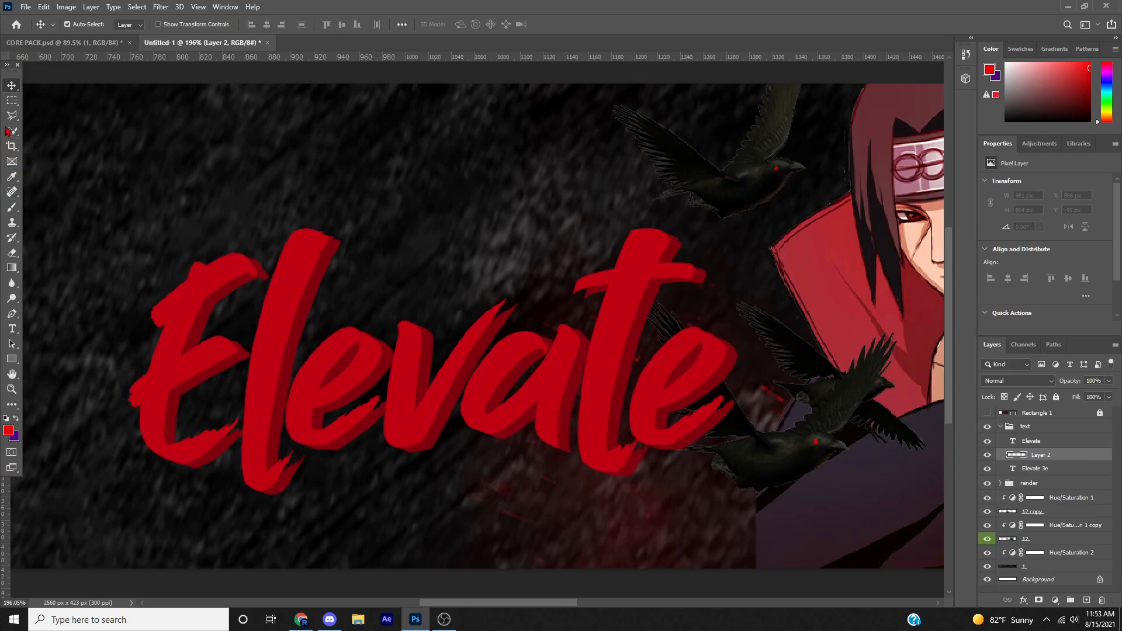
- Select the gap between the bright and dark red tips of the E's lower stroke with a polygonal lasso outline of about 28 x 28 px
left_click(11, 116)
left_click(73, 128)
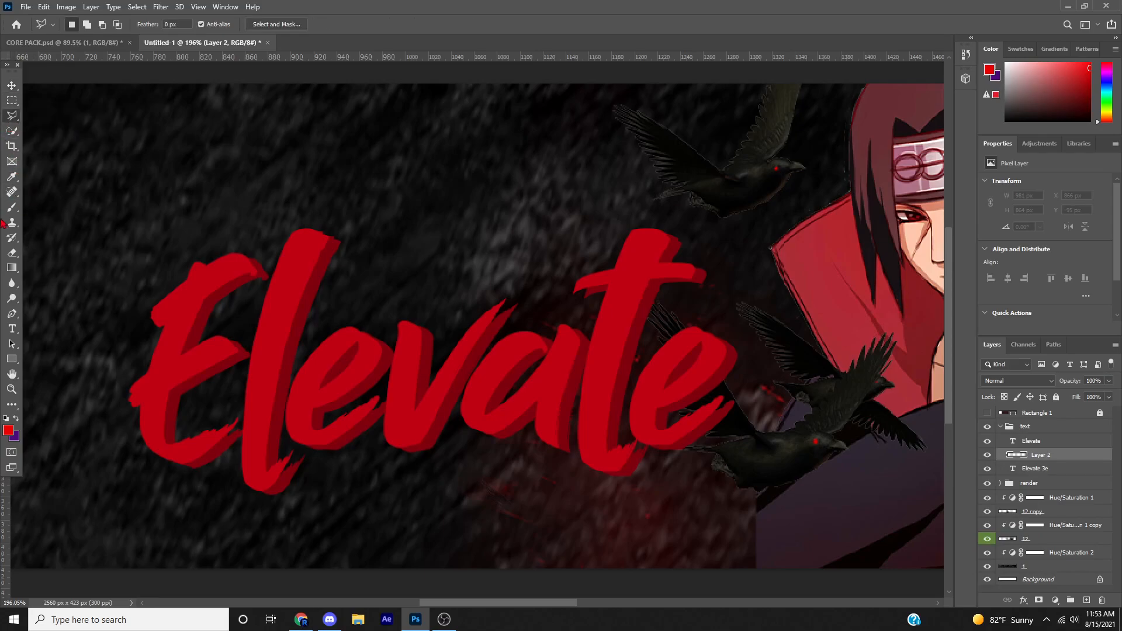
scroll(376, 373, "up", 3)
left_click_drag(376, 373, 507, 353)
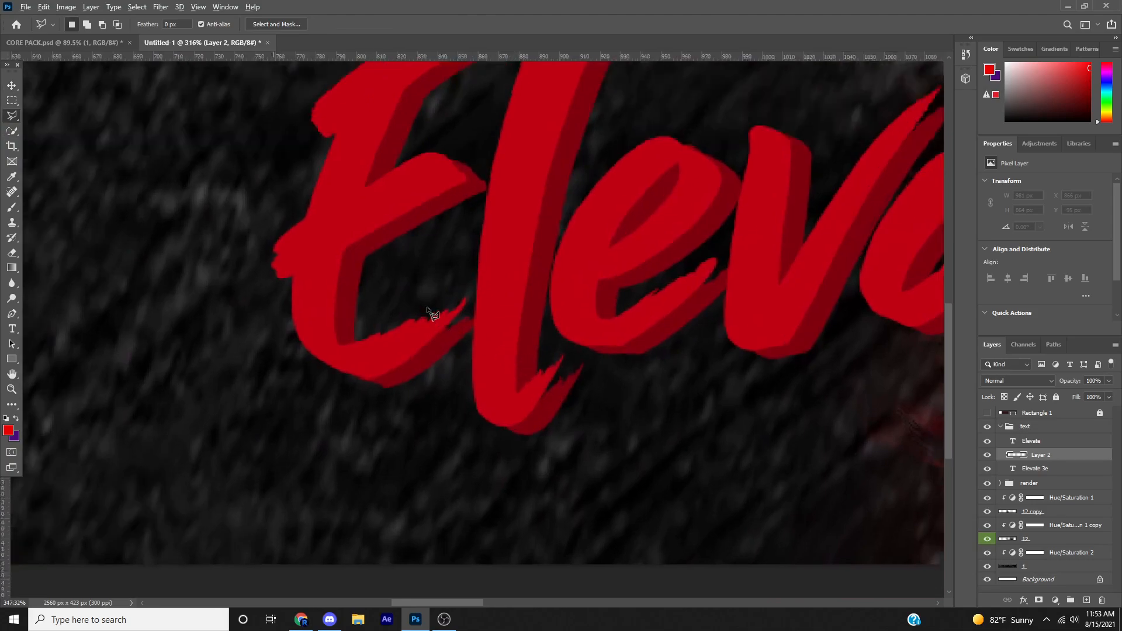
scroll(462, 310, "up", 6)
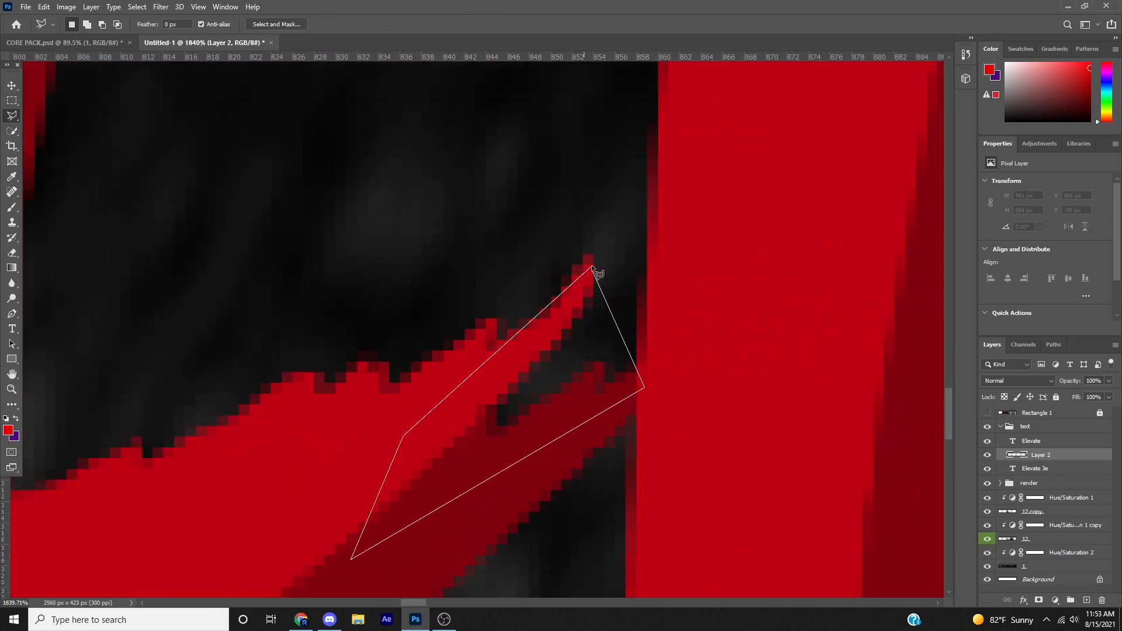
left_click(593, 271)
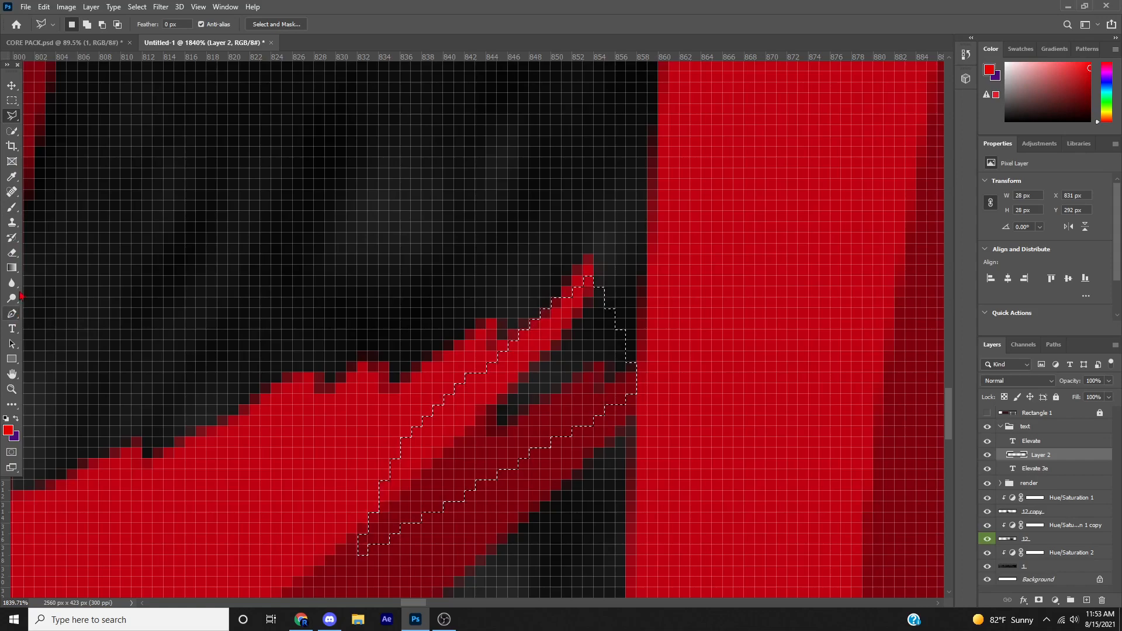
- Sample the dark red of the Elevate 3e text beside the E's tip as the foreground color
left_click(17, 285)
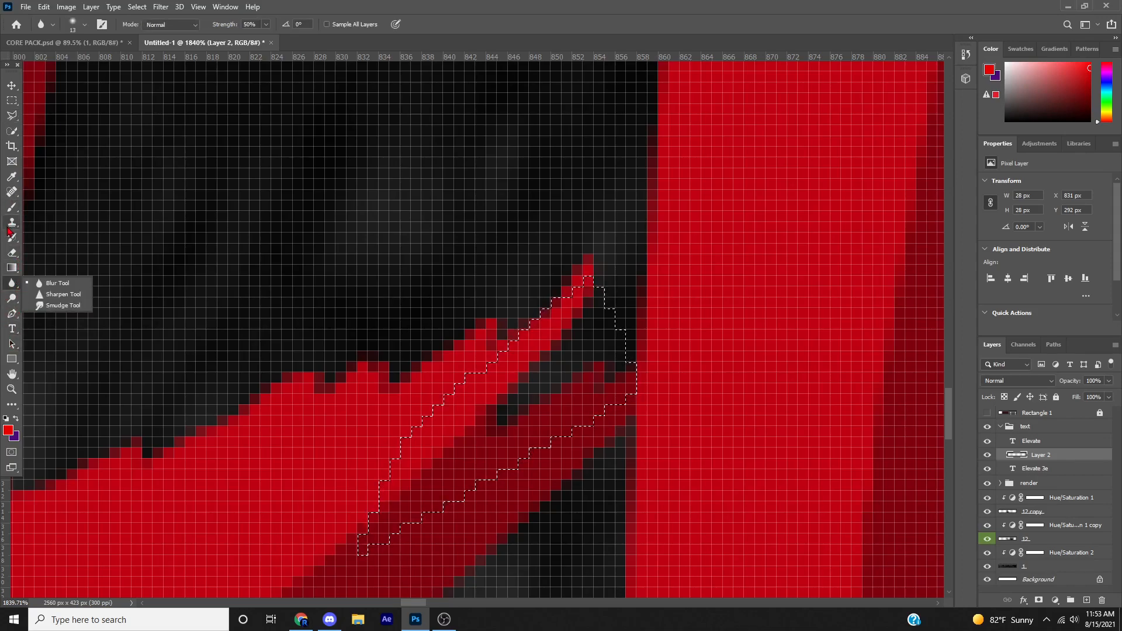
left_click(12, 177)
left_click(509, 446)
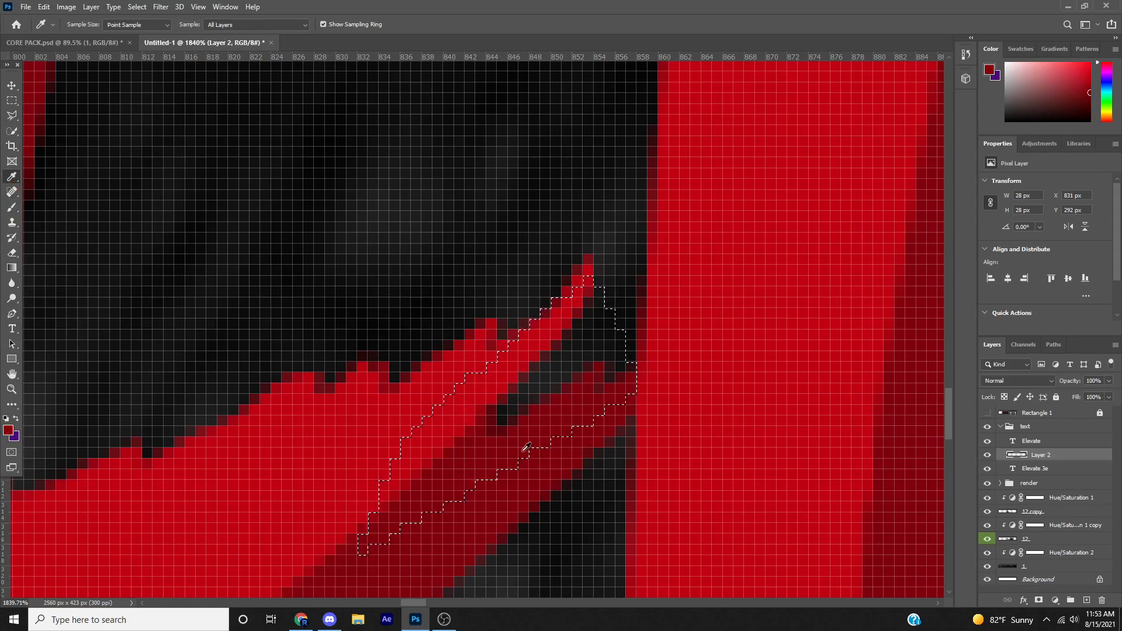
- Fill the selected gap at the tip of the E's lower stroke with the dark red and deselect it
left_click(12, 115)
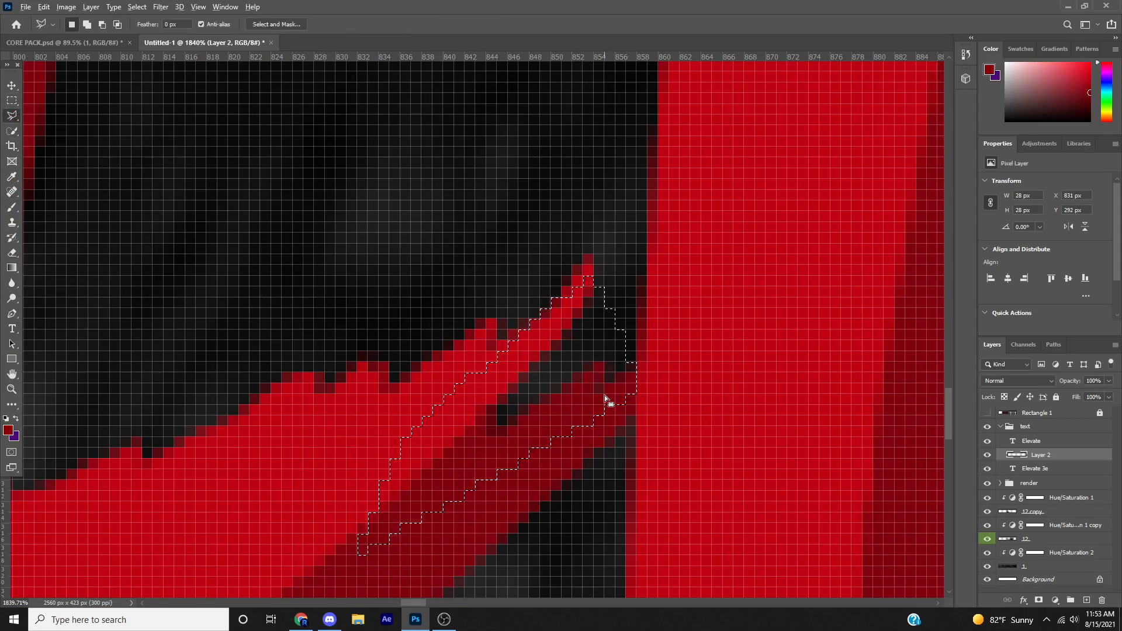
key("alt+BackSpace")
key("ctrl+d")
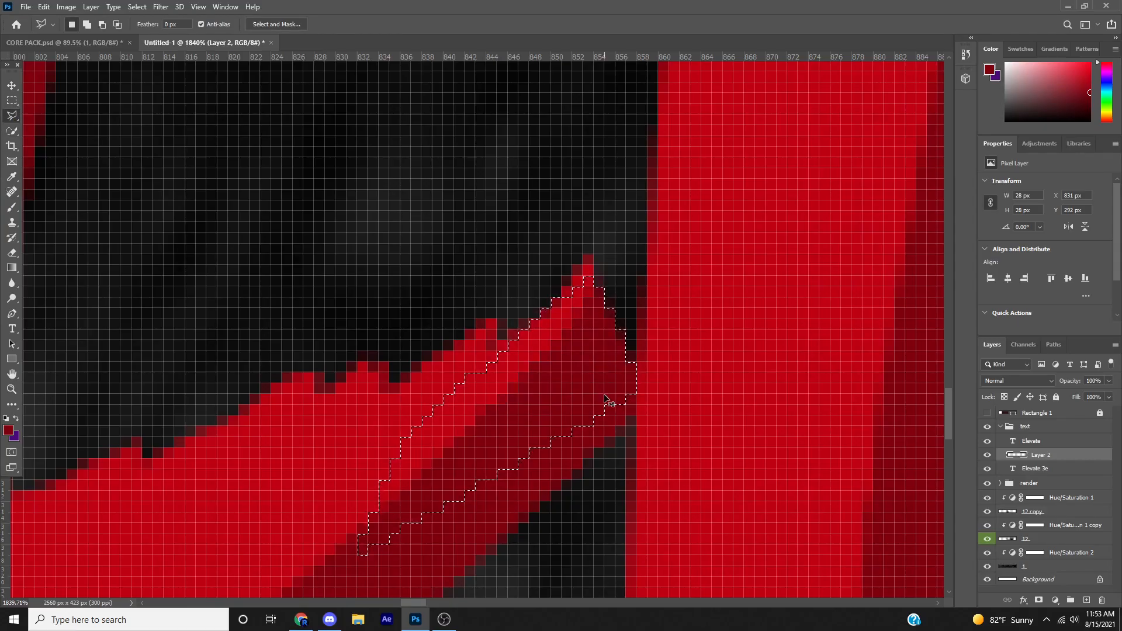
scroll(604, 395, "down", 5)
scroll(604, 375, "down", 2)
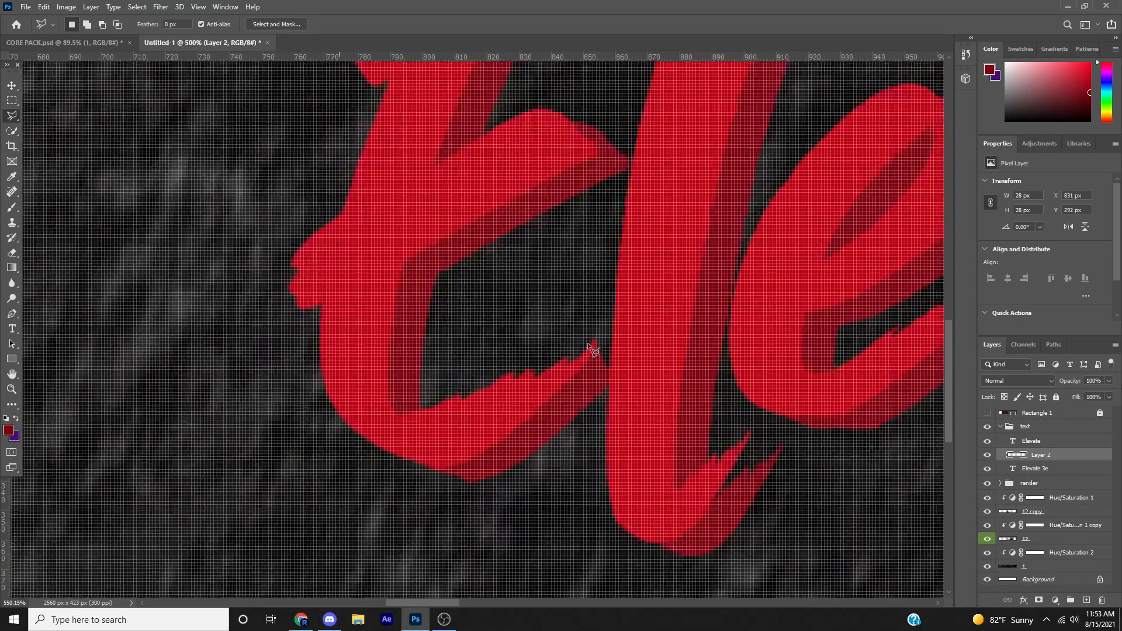
- Brush dark red along the tip of the E's middle stroke with a 10 px brush to bridge the bright and dark text
scroll(546, 438, "up", 1)
scroll(561, 371, "up", 5)
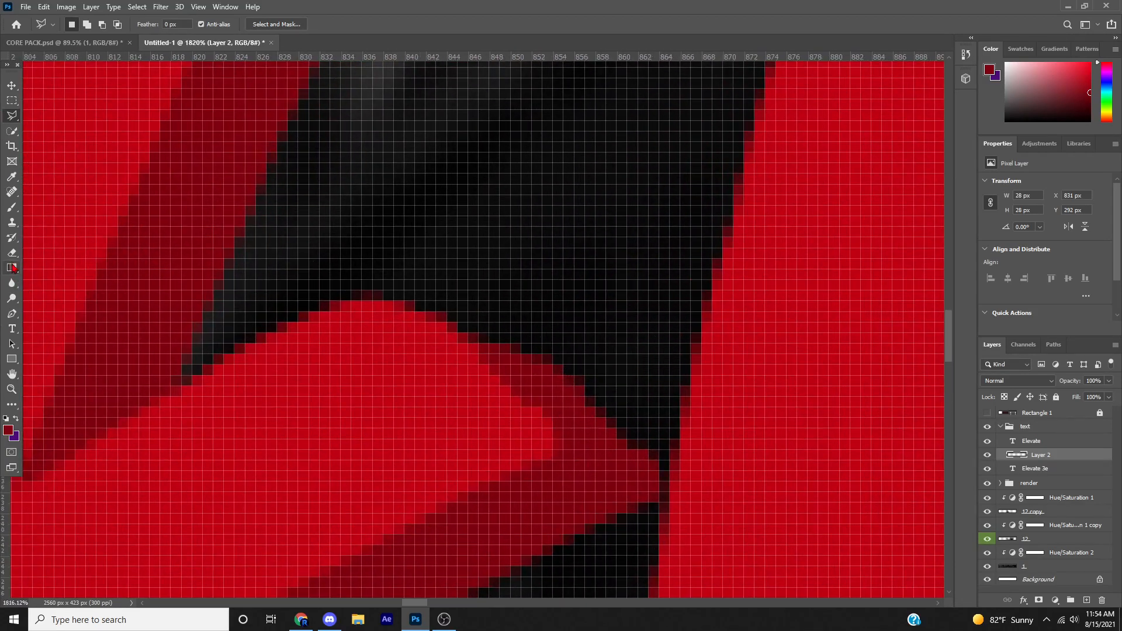
left_click(12, 207)
mouse_move(484, 356)
left_mouse_down()
mouse_move(510, 319)
mouse_move(508, 263)
mouse_move(442, 481)
left_mouse_up()
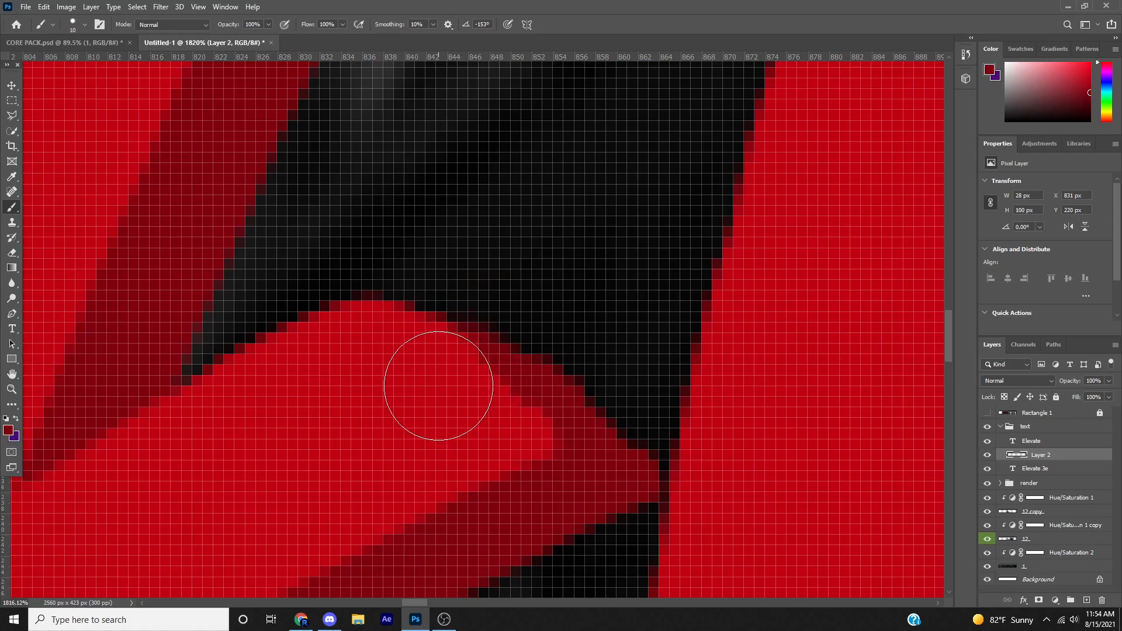
mouse_move(408, 356)
left_mouse_down()
mouse_move(371, 366)
mouse_move(455, 369)
left_mouse_up()
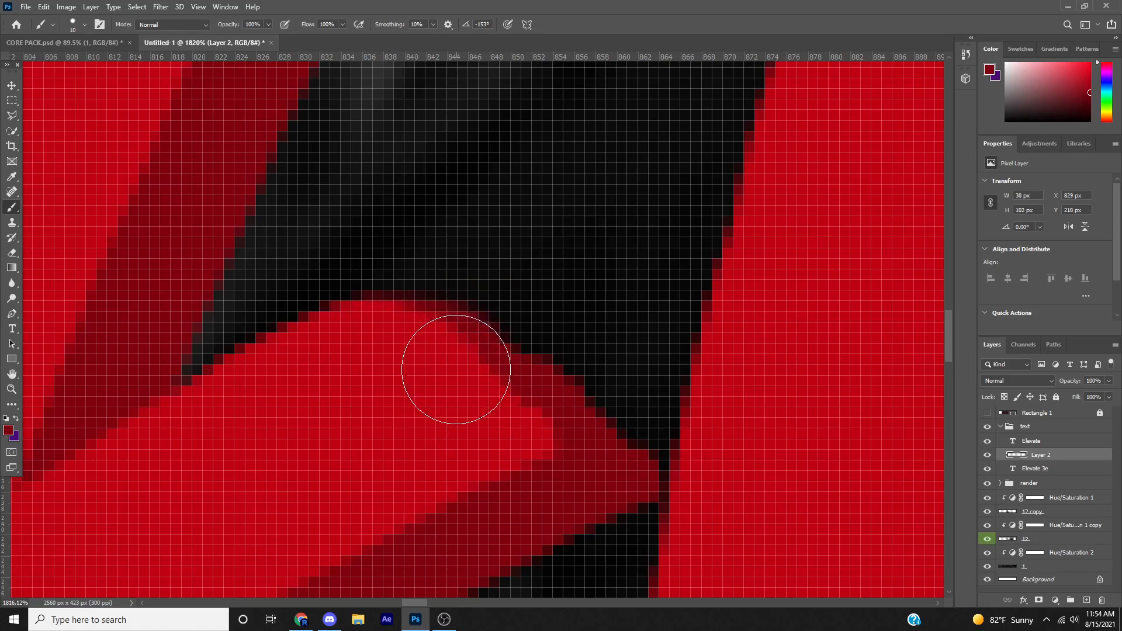
scroll(499, 397, "down", 10)
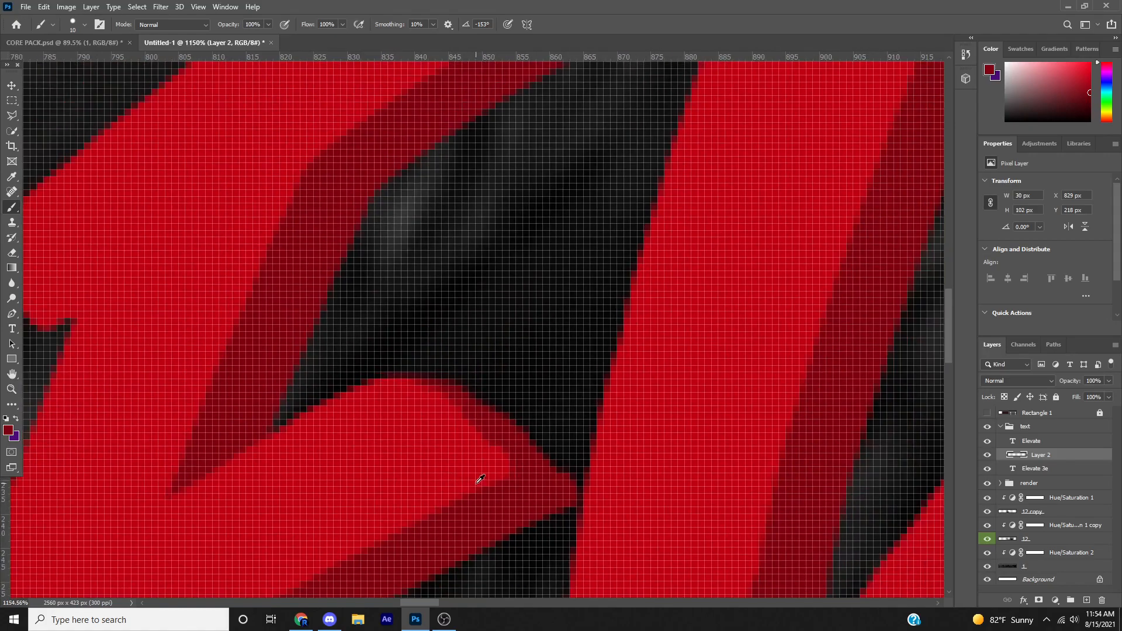
scroll(551, 367, "down", 4)
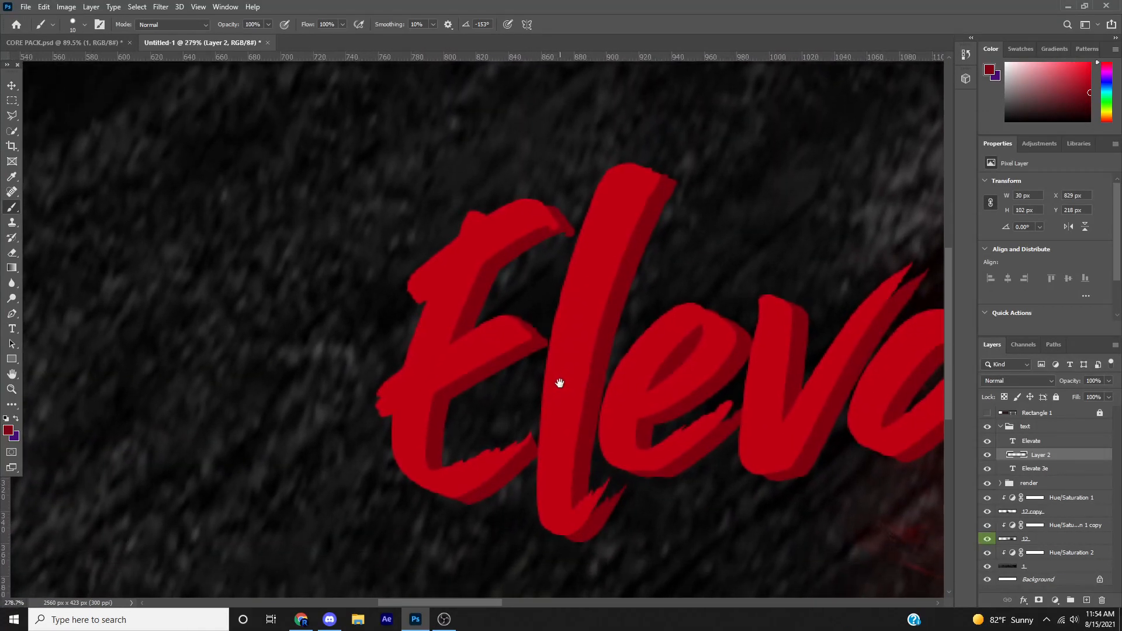
- Brush dark red around the tip of the E's upper stroke to join the bright text with its dark offset copy
scroll(523, 302, "down", 1)
scroll(528, 323, "up", 5)
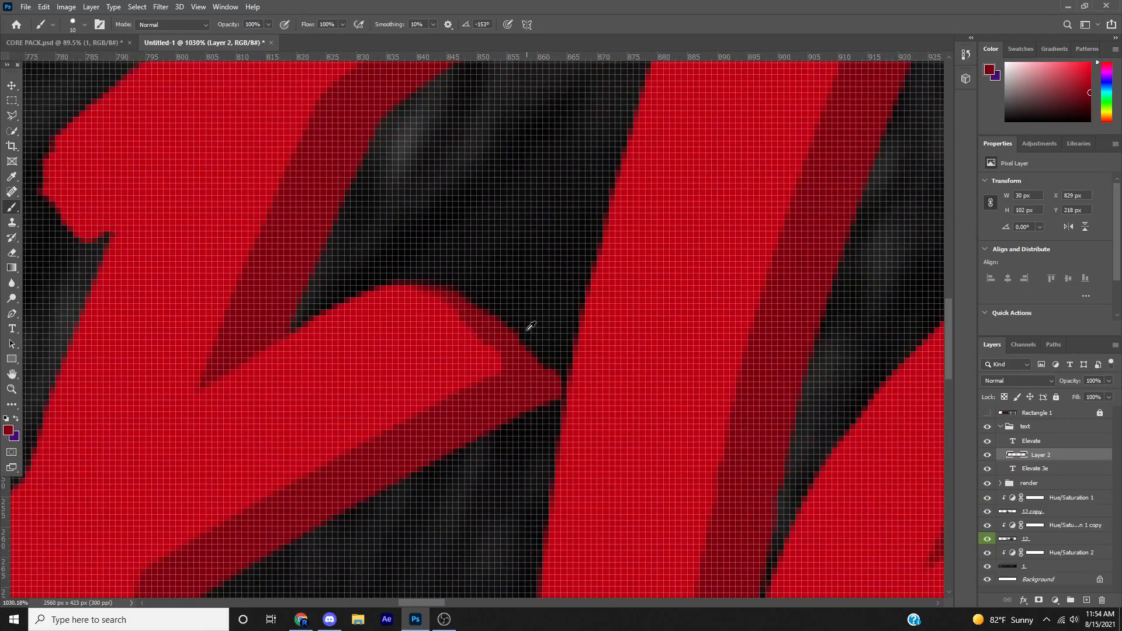
scroll(529, 323, "down", 3)
scroll(531, 326, "down", 1)
scroll(545, 376, "up", 5)
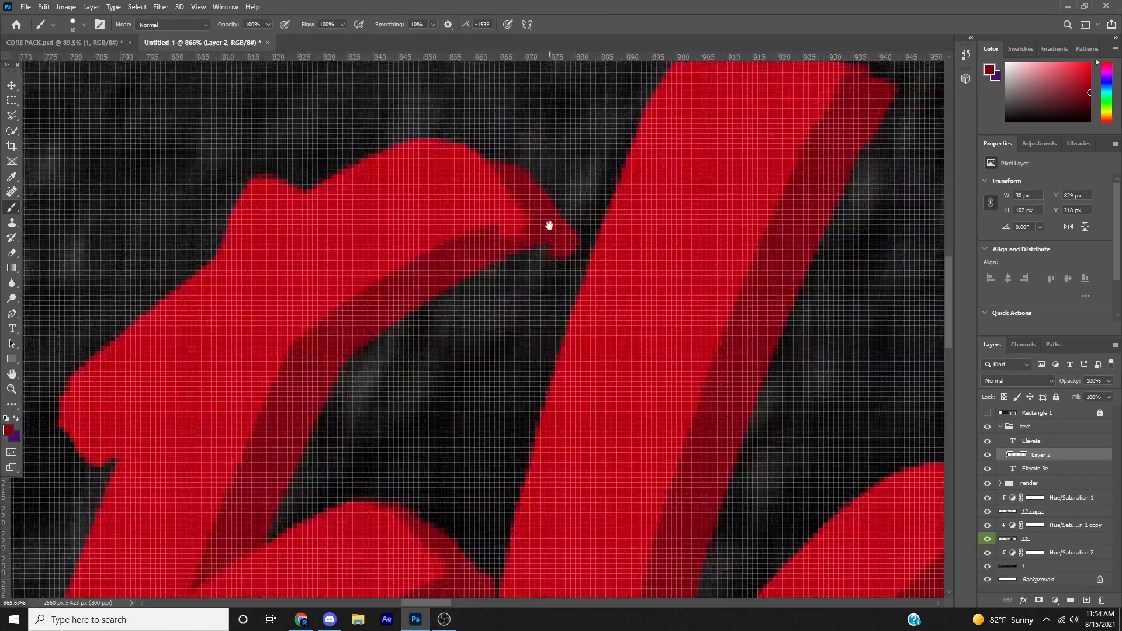
scroll(553, 367, "up", 6)
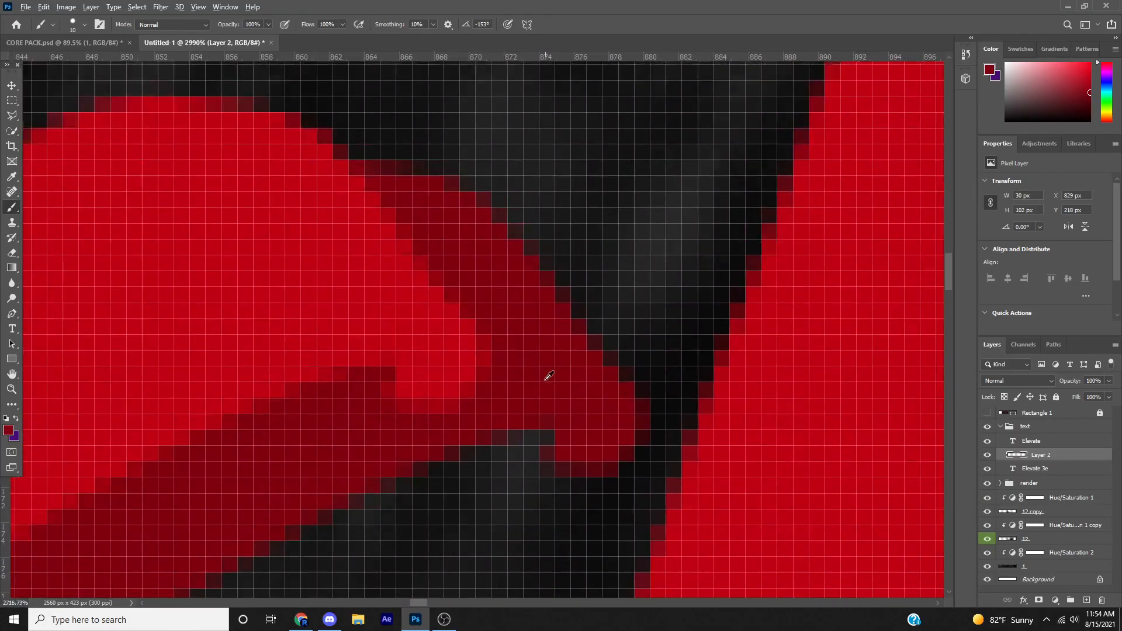
scroll(549, 375, "down", 9)
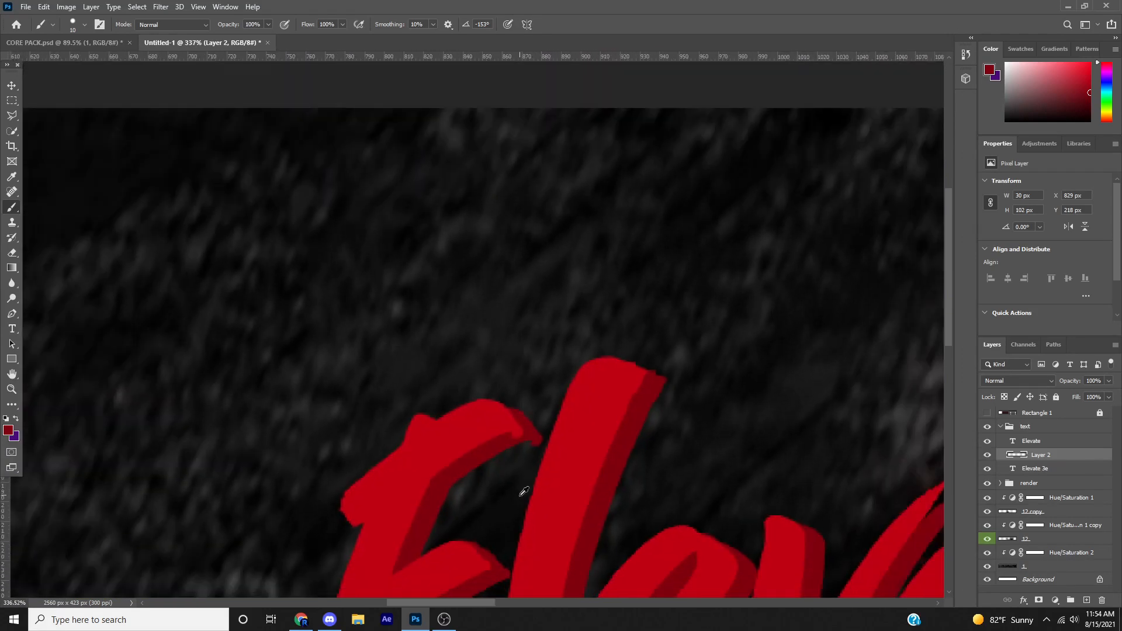
left_click_drag(523, 492, 703, 449)
scroll(731, 438, "up", 8)
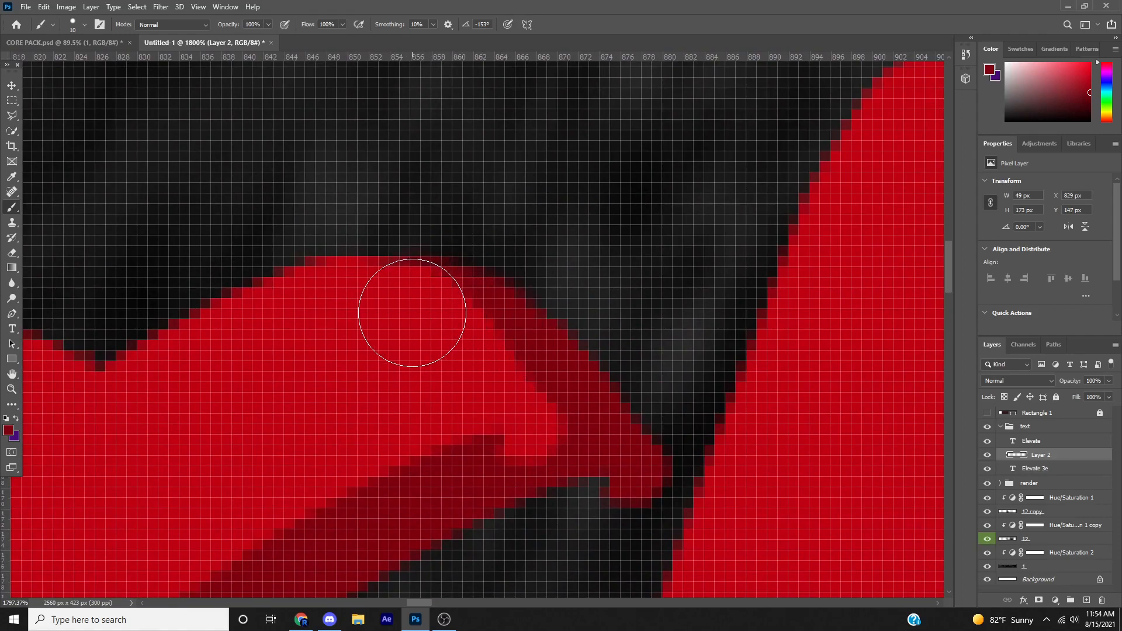
scroll(431, 428, "down", 8)
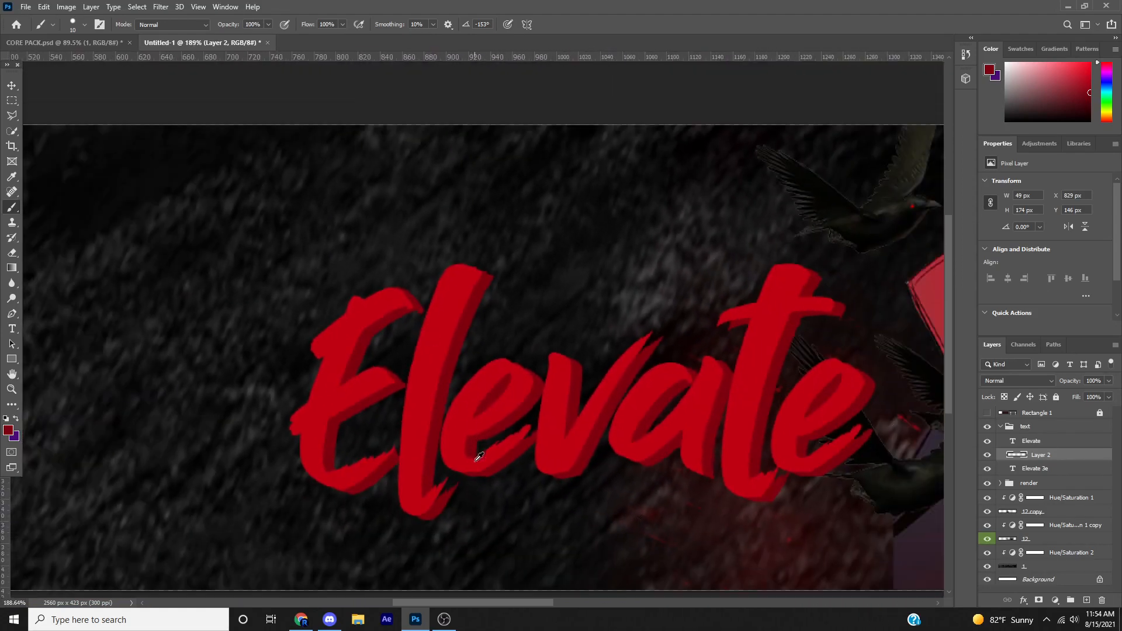
- Fill the remaining gaps between the bright and dark strokes of the other Elevate letters with dark red on Layer 2
scroll(470, 507, "up", 5)
scroll(638, 350, "up", 9)
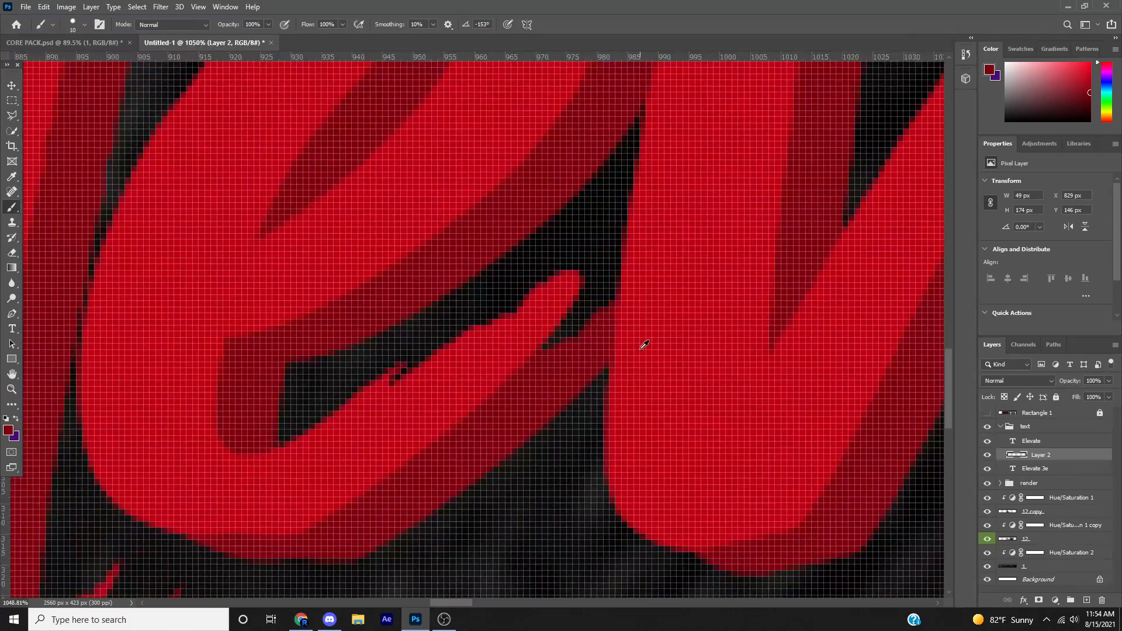
scroll(496, 481, "down", 4)
left_click_drag(436, 507, 767, 359)
scroll(587, 438, "up", 3)
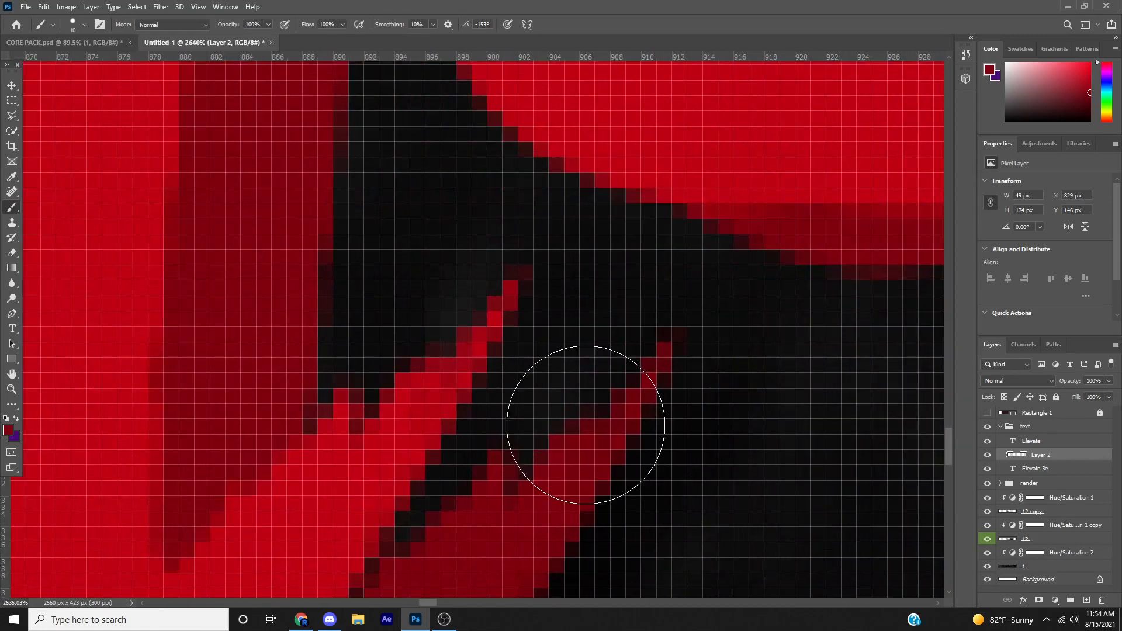
scroll(544, 441, "up", 2)
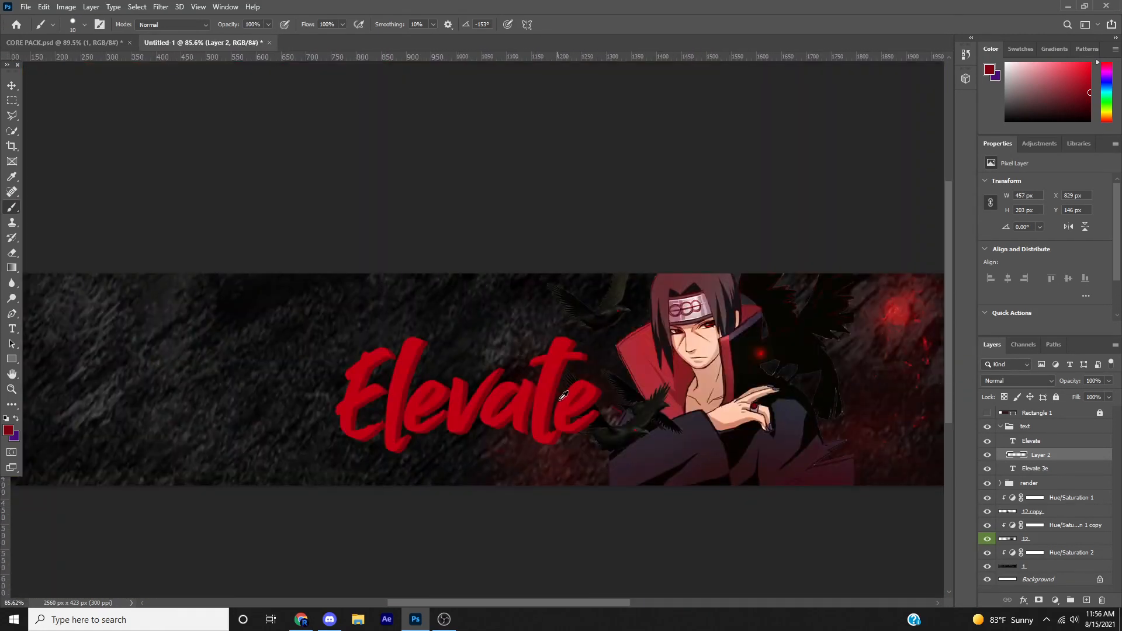
- Examine the dark red side edges of the whole Elevate text up close and against the full banner
scroll(564, 396, "up", 3)
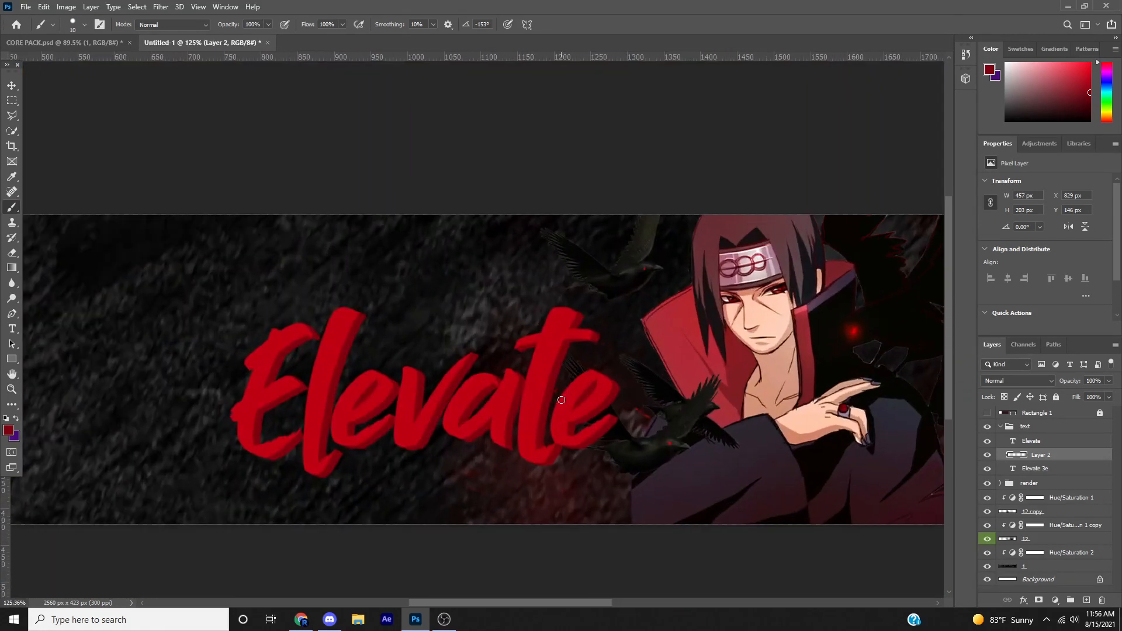
scroll(572, 422, "down", 3)
scroll(133, 327, "up", 4)
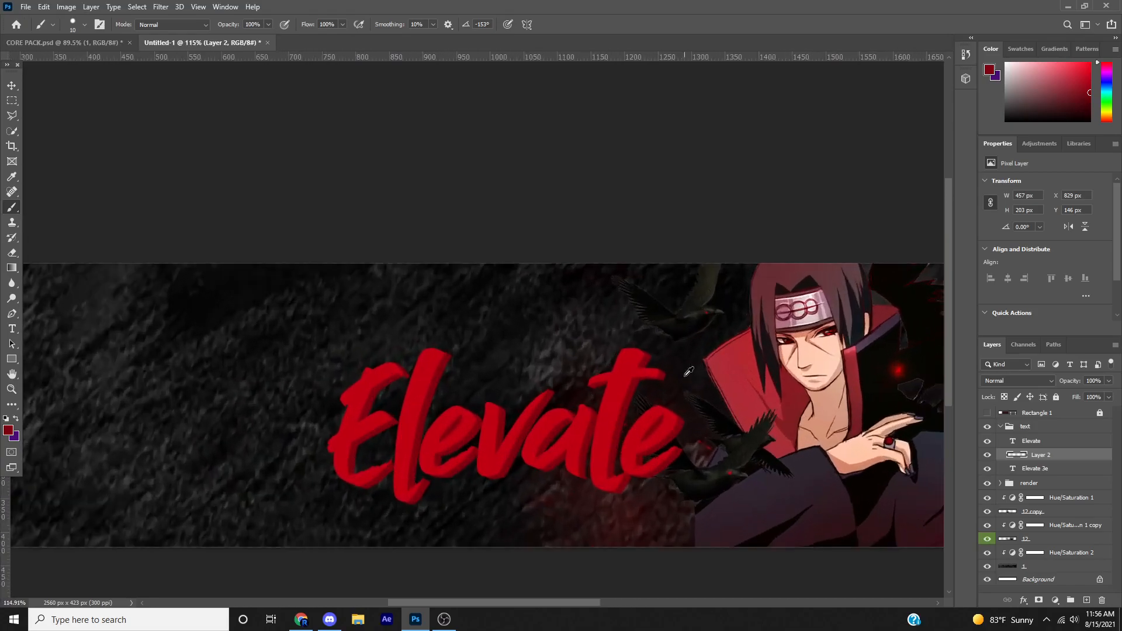
scroll(337, 361, "up", 5)
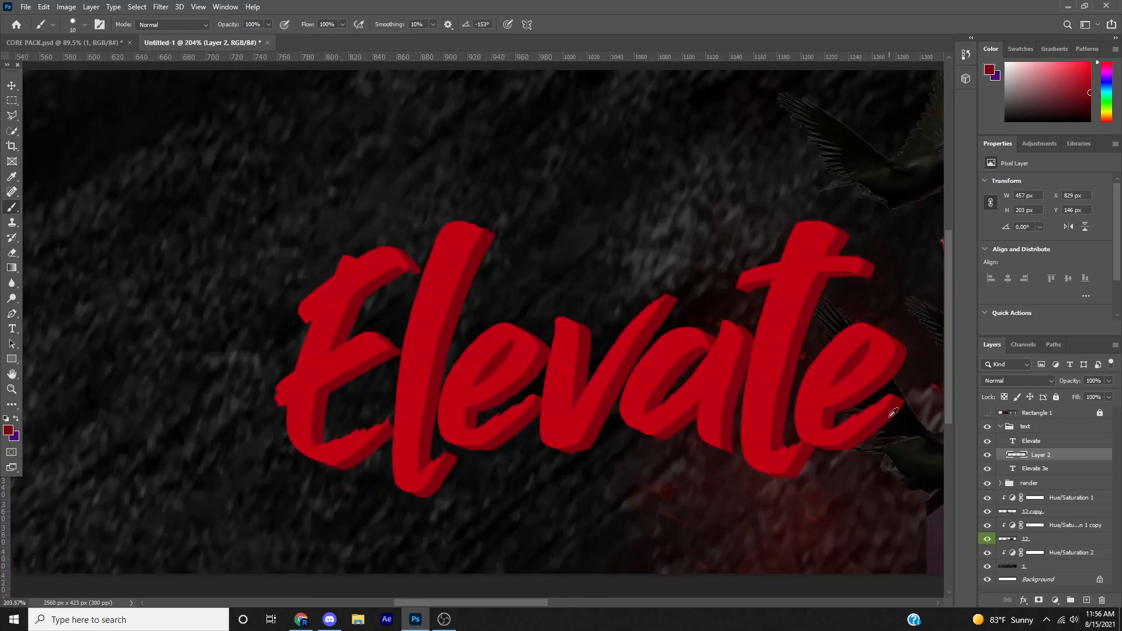
left_click_drag(818, 415, 603, 451)
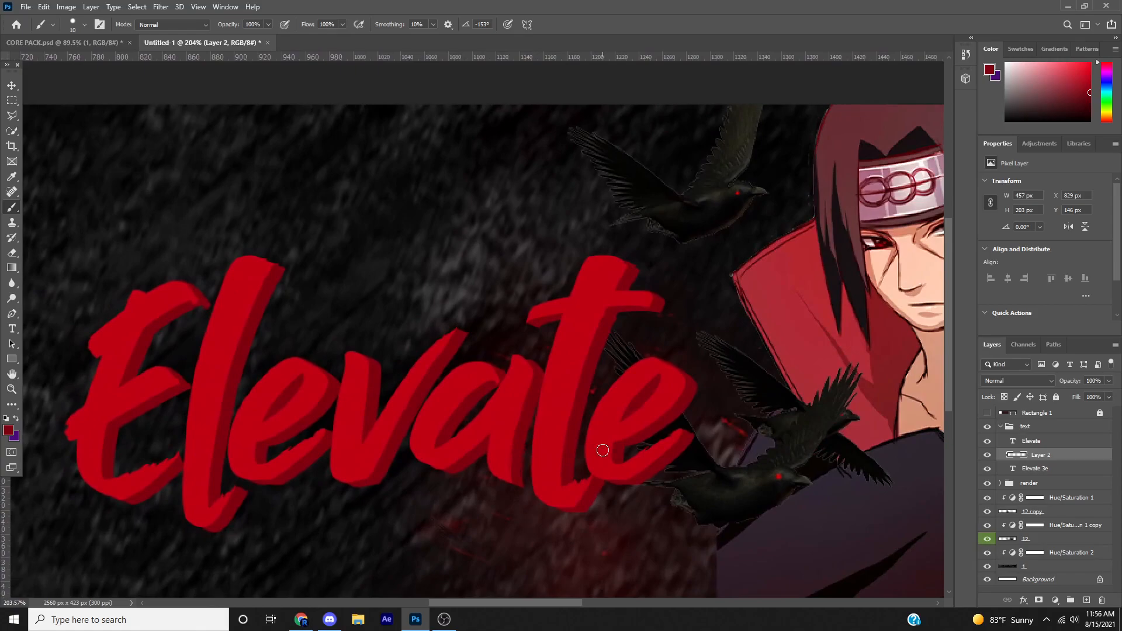
scroll(602, 448, "down", 5)
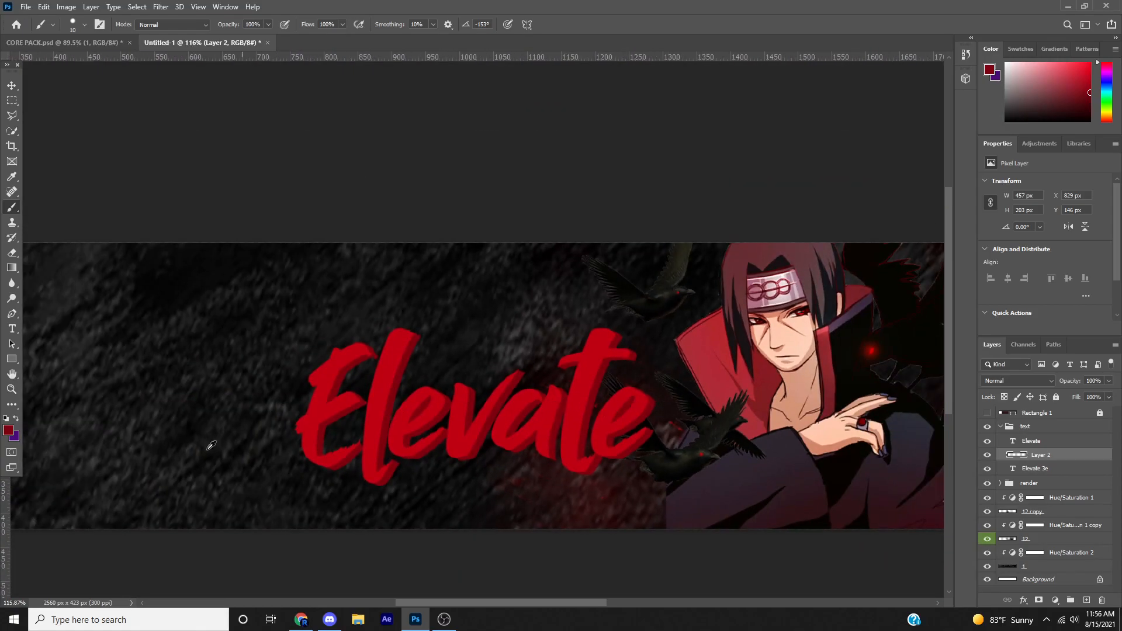
scroll(522, 432, "down", 4)
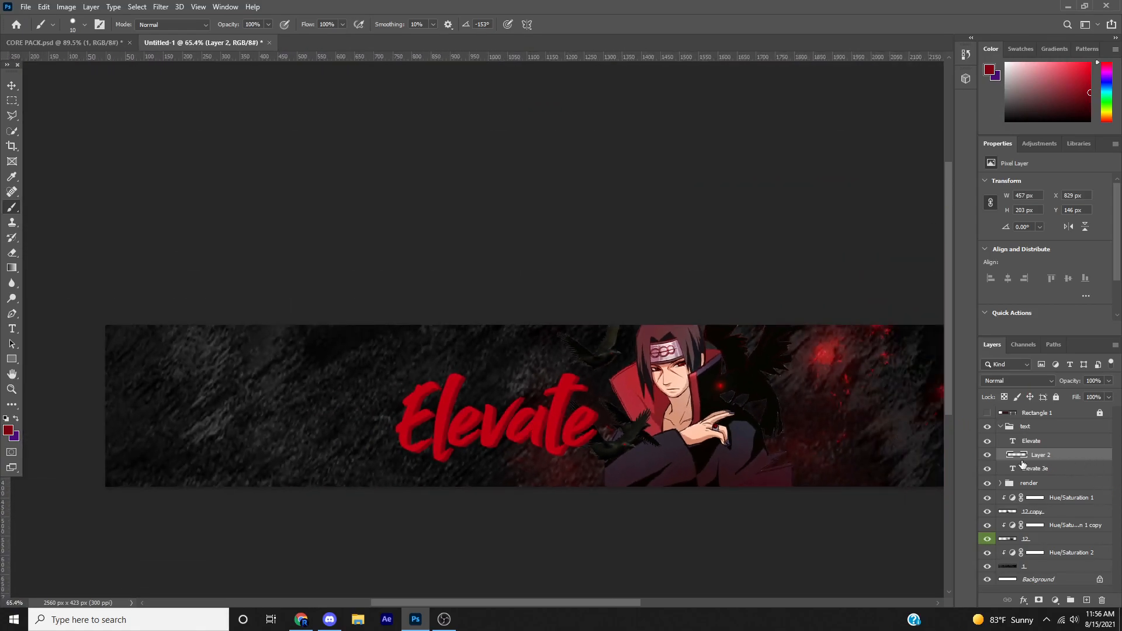
- Merge Layer 2 and the Elevate 3e text layer into one layer
left_click(1046, 474, "shift")
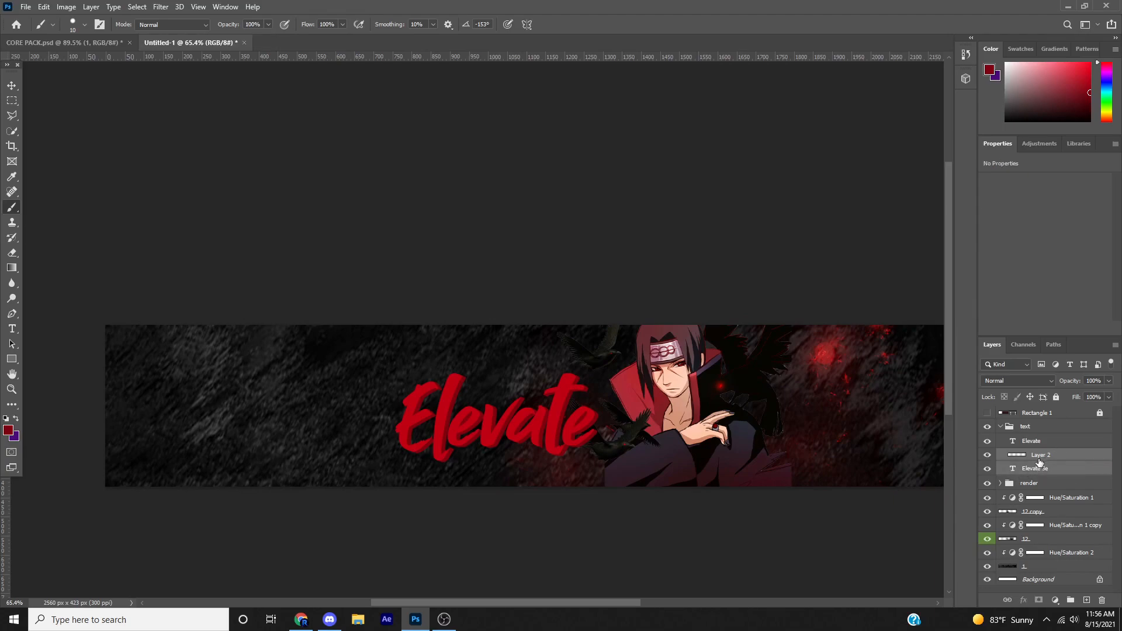
key("ctrl+e")
scroll(363, 409, "up", 5)
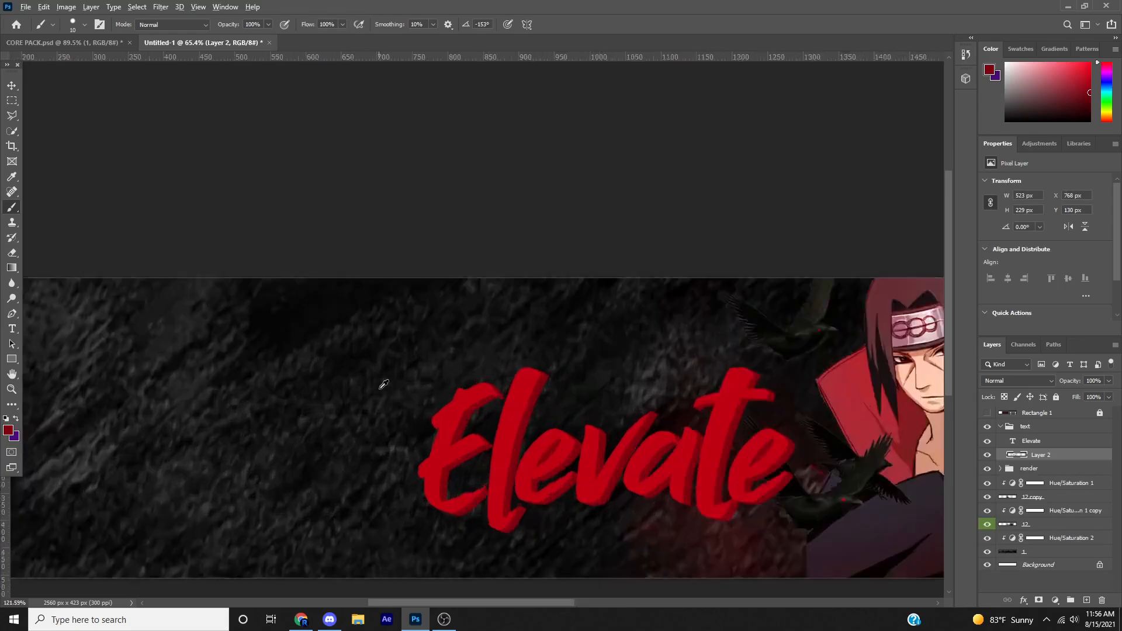
scroll(519, 416, "down", 3)
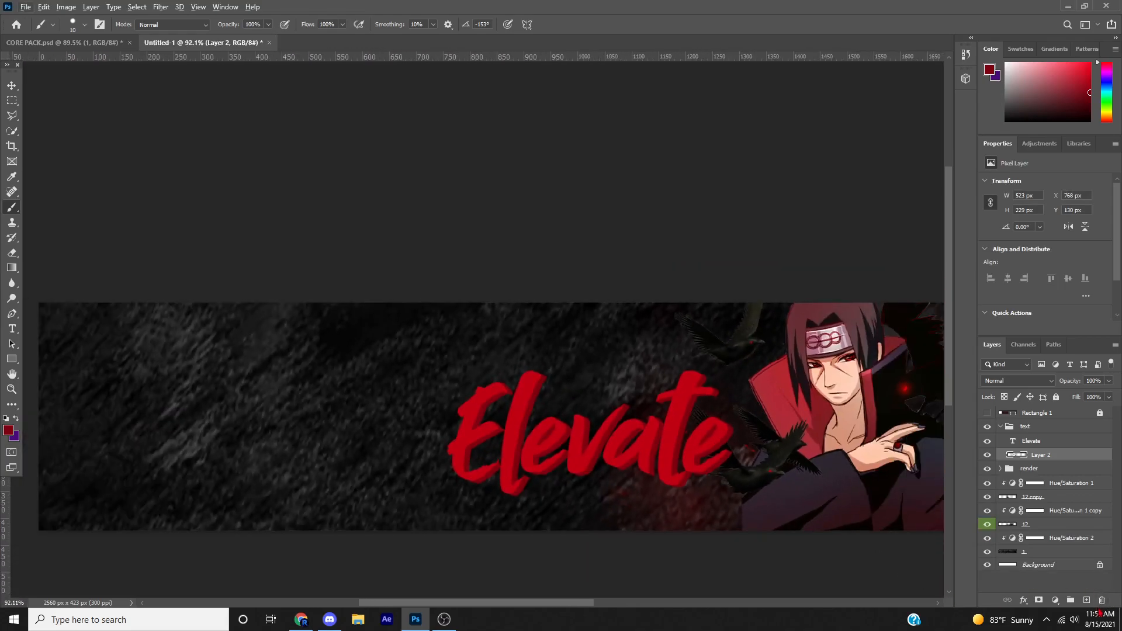
- Add a new empty layer above the merged dark red Layer 2 and clip it to that layer
left_click(1101, 601)
left_click(559, 234)
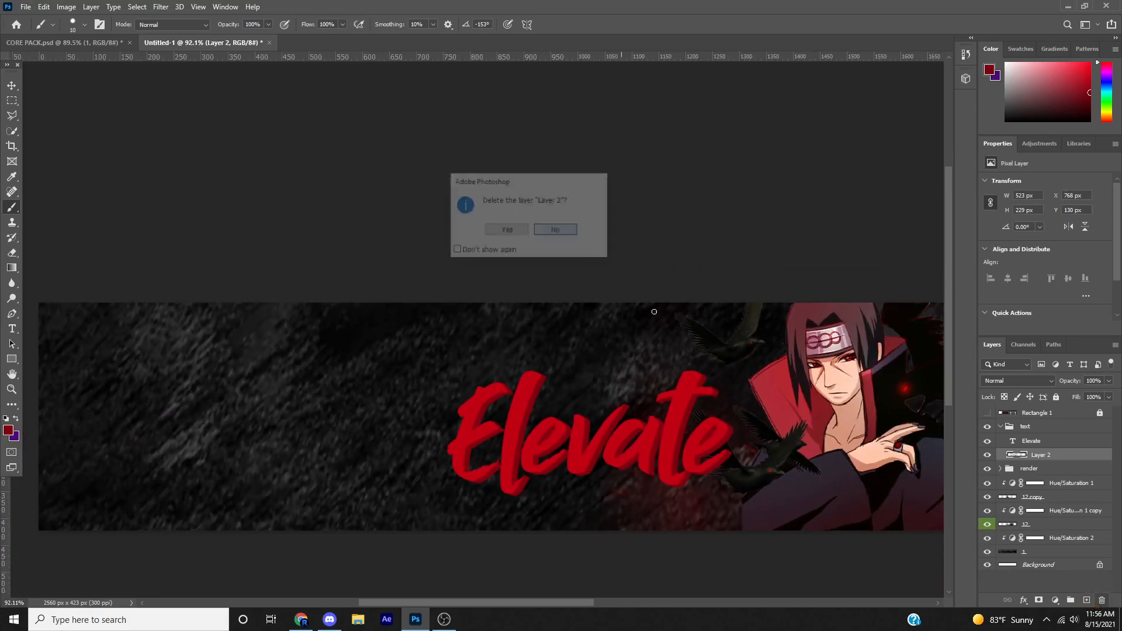
left_click(1086, 600)
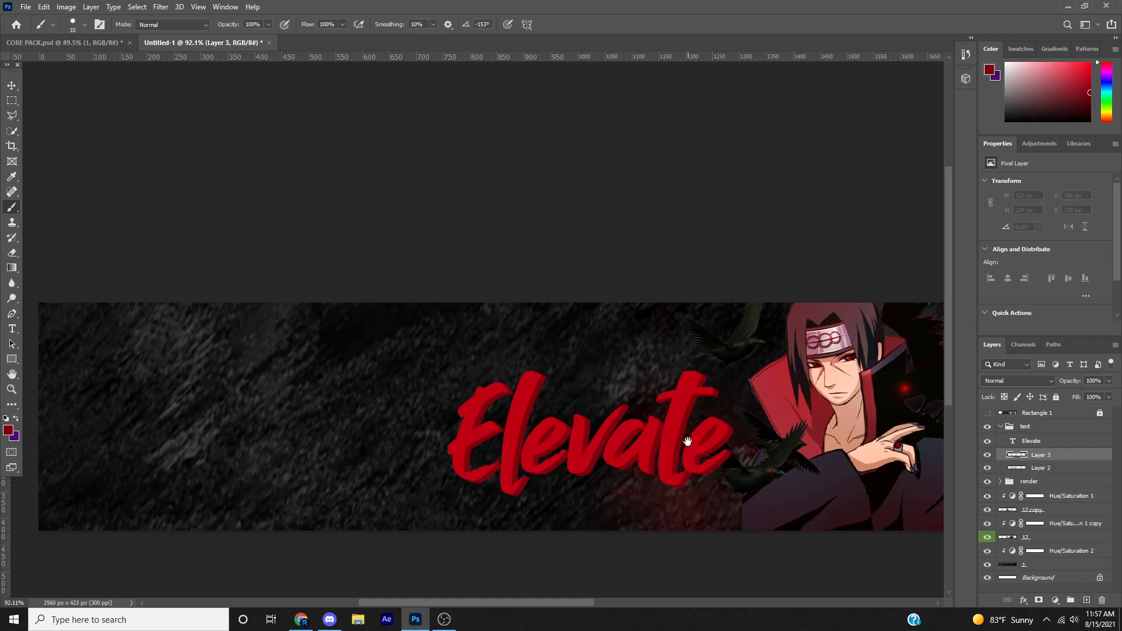
left_click_drag(688, 443, 522, 387)
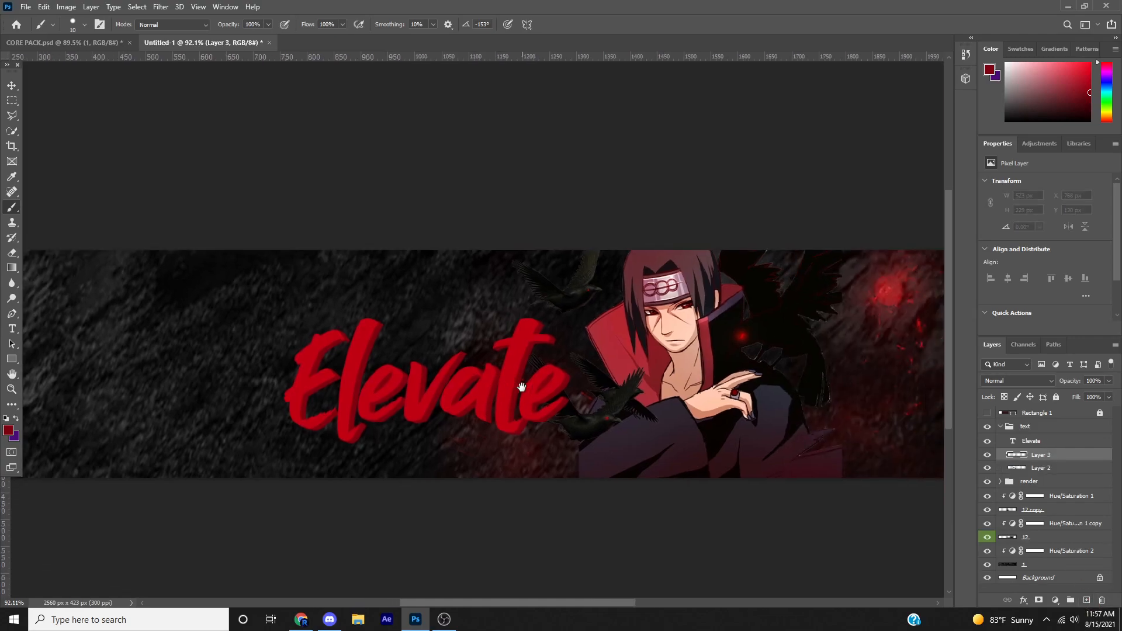
scroll(1045, 462, "down", 4)
left_click(1052, 460, "alt")
scroll(439, 332, "up", 10)
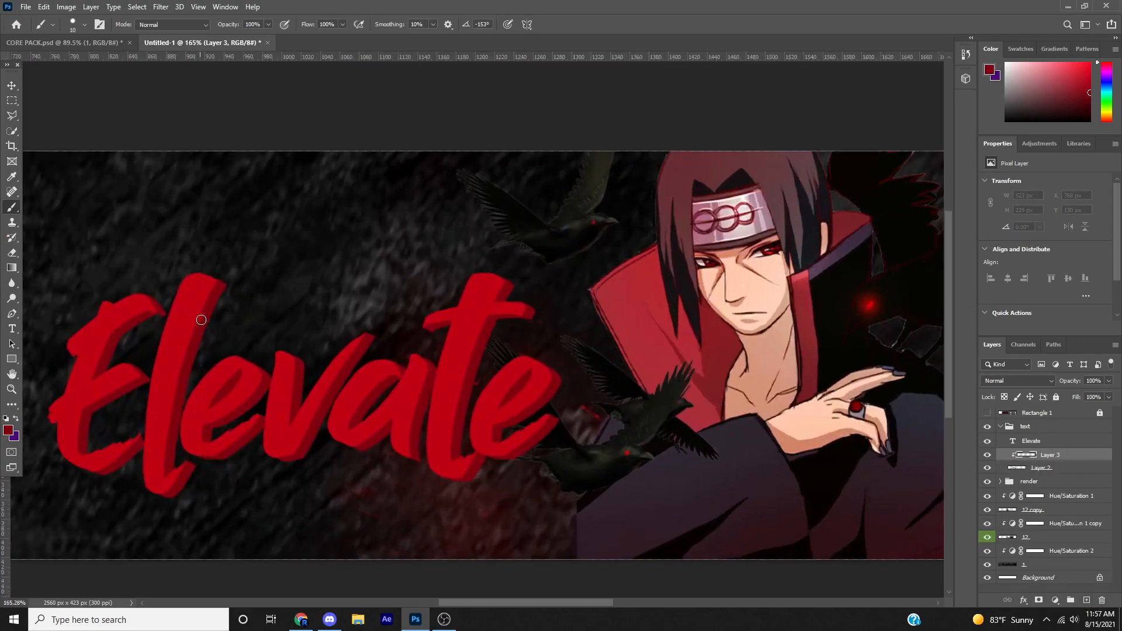
- Set the foreground color to black and enlarge the brush to a soft tip of about 776 px
scroll(199, 316, "down", 3)
left_click_drag(140, 350, 408, 350)
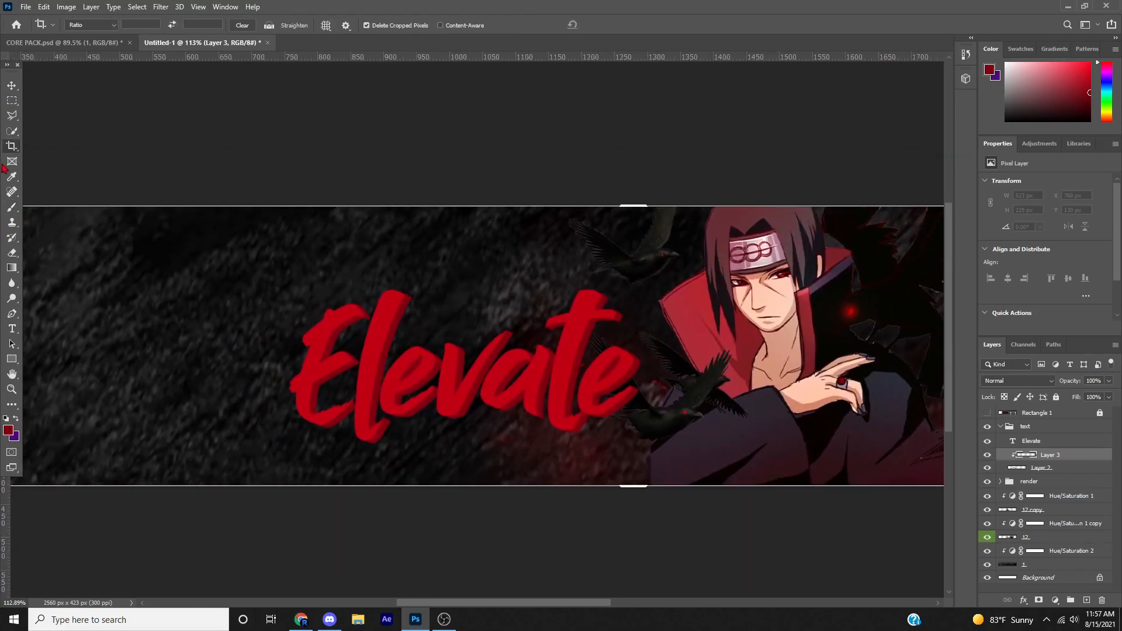
key("x")
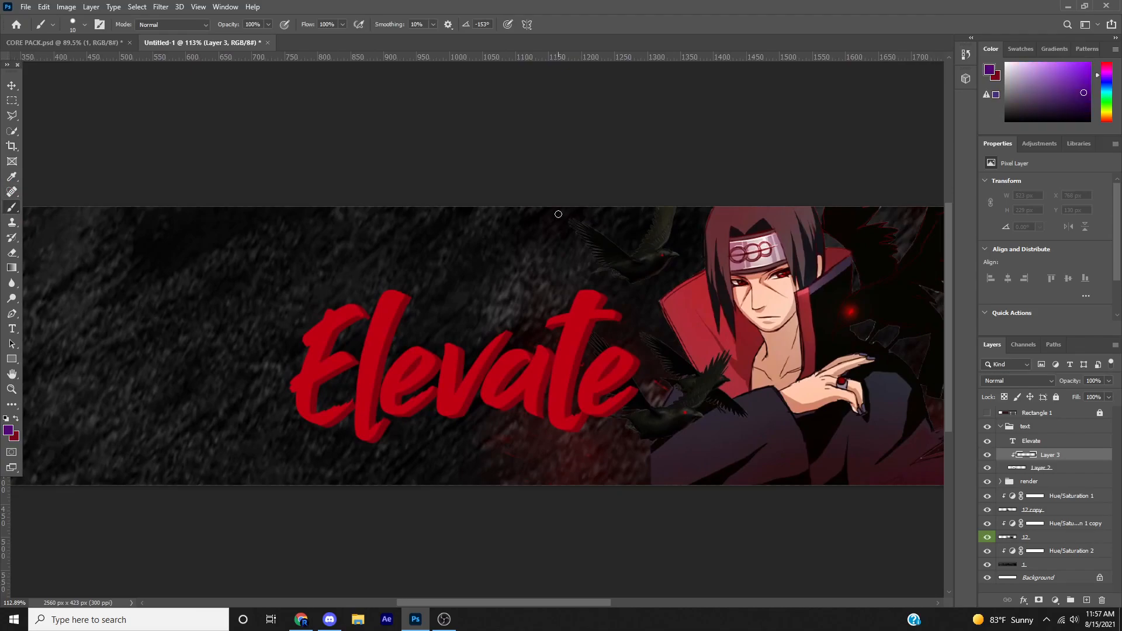
left_click(1089, 120)
scroll(498, 371, "down", 4)
left_click_drag(526, 388, 700, 383)
left_click_drag(590, 402, 590, 336)
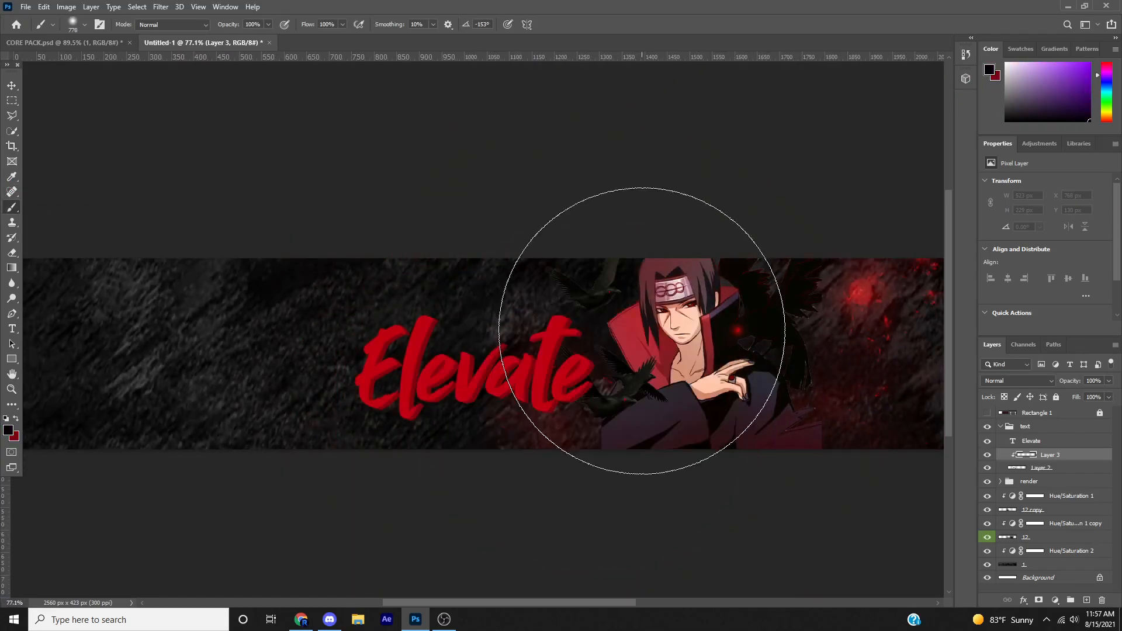
- Paint soft black shading over the dark red side of the text on clipped Layer 3 with a brush of about 477 px
scroll(641, 332, "up", 3)
mouse_move(614, 389)
left_mouse_down()
mouse_move(712, 166)
mouse_move(699, 211)
left_mouse_up()
mouse_move(698, 246)
left_mouse_down()
mouse_move(694, 269)
mouse_move(585, 257)
mouse_move(689, 234)
mouse_move(557, 132)
mouse_move(515, 170)
mouse_move(525, 177)
left_mouse_up()
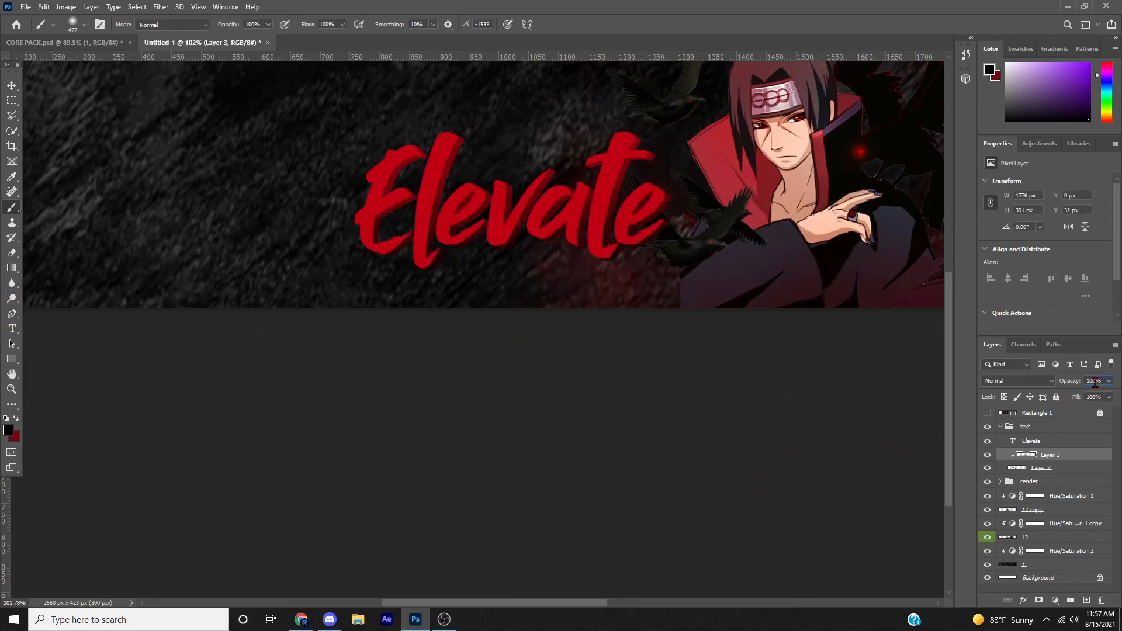
- Lower the opacity of the black shading on Layer 3 to 49%
left_click_drag(1070, 387, 1053, 388)
left_click_drag(1040, 392, 1106, 387)
mouse_move(1069, 383)
left_mouse_down()
mouse_move(1040, 393)
mouse_move(1052, 382)
left_mouse_up()
key("v")
scroll(562, 192, "up", 3)
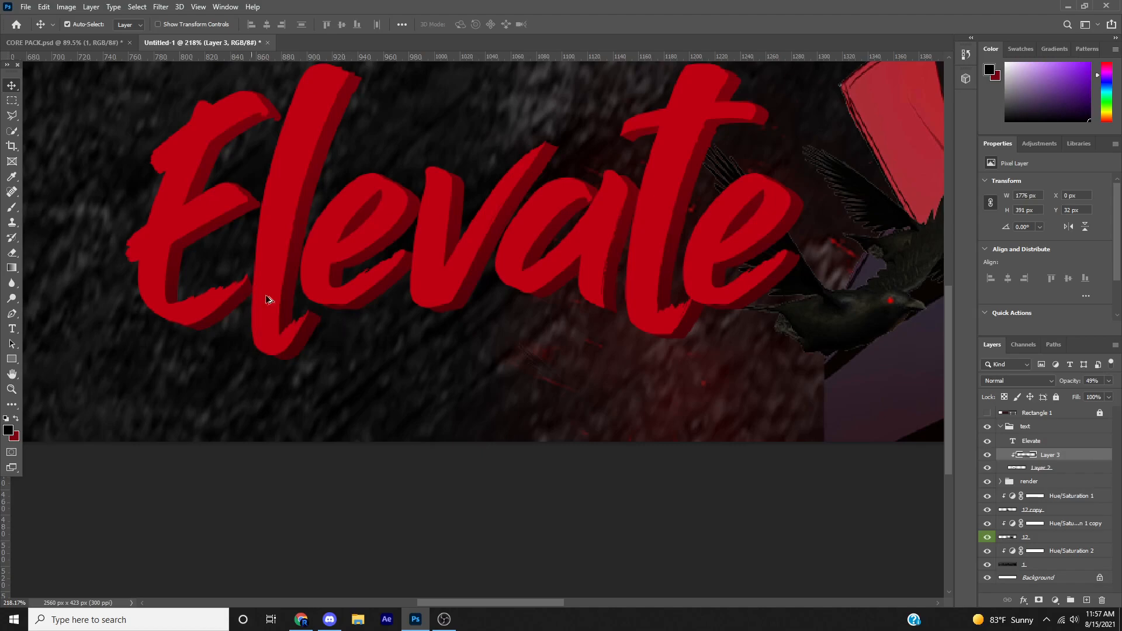
- Merge the clipped black shading on Layer 3 with the dark red Layer 2 beneath it into one layer
scroll(417, 280, "down", 5)
left_click_drag(521, 209, 542, 321)
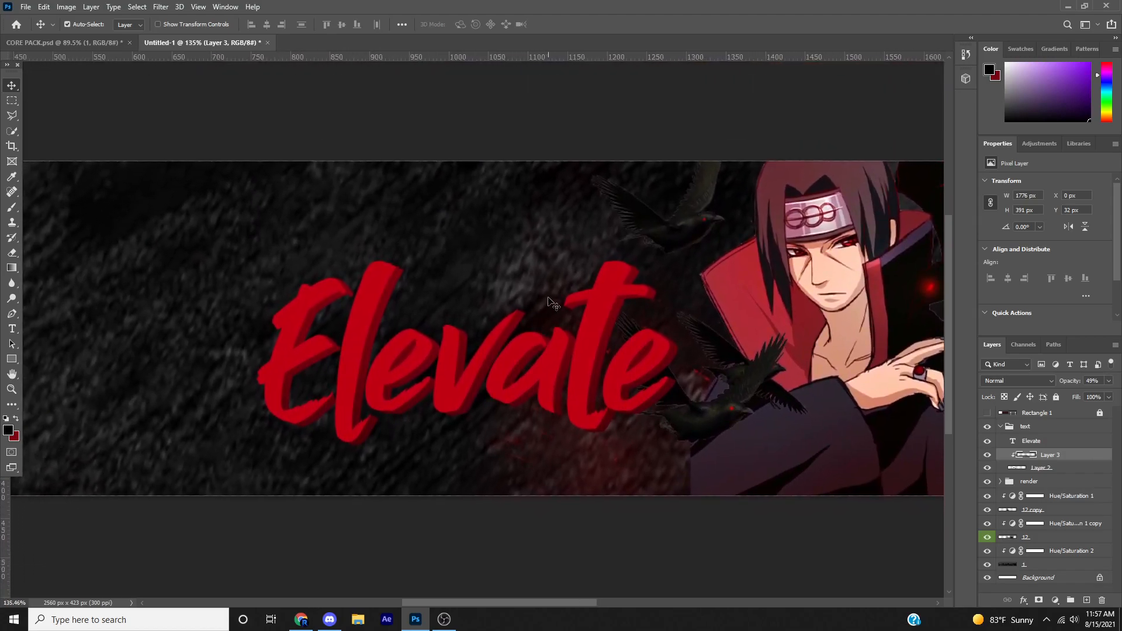
scroll(552, 303, "down", 10)
scroll(444, 345, "up", 6)
left_click_drag(355, 339, 335, 342)
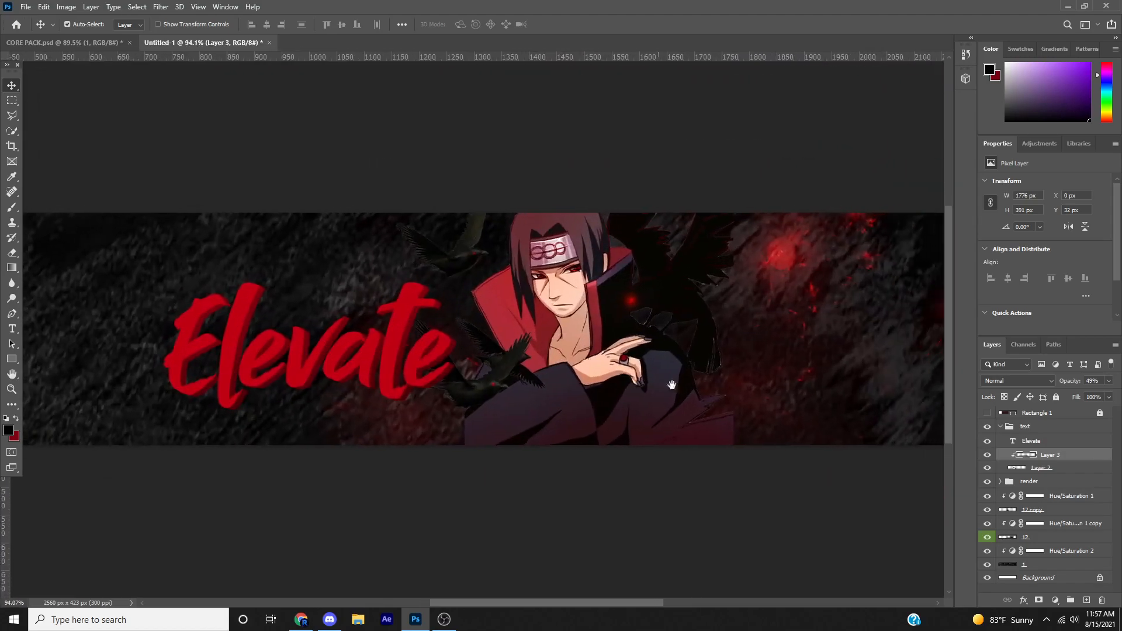
left_click_drag(660, 384, 611, 385)
left_click(1067, 443)
left_click(1070, 456)
left_click(1069, 469, "ctrl")
key("ctrl+e")
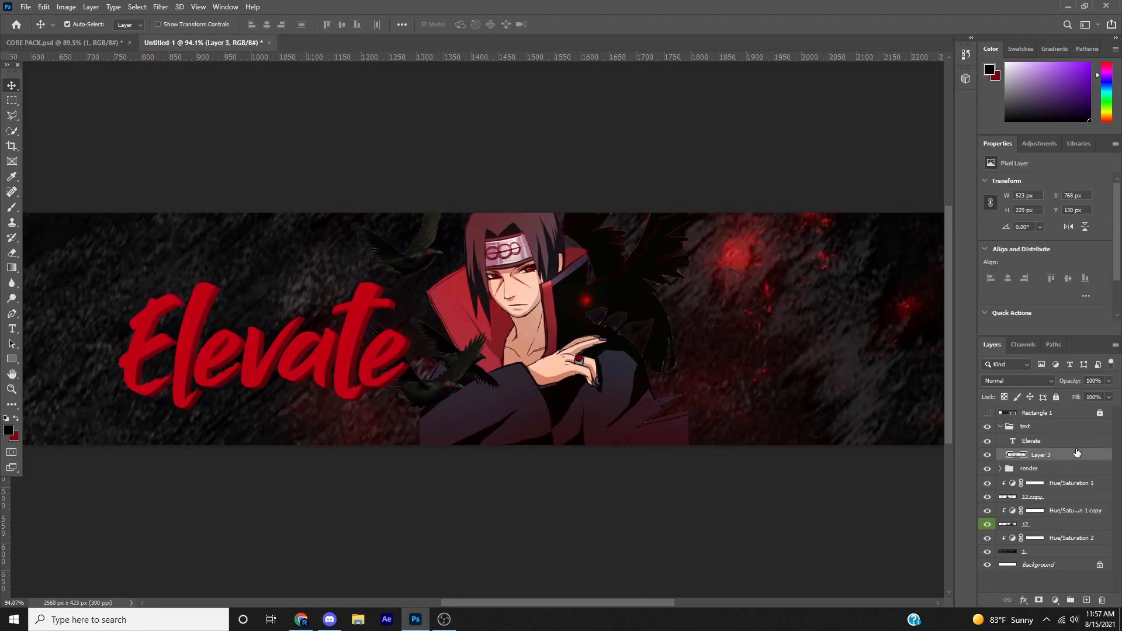
- Add Stroke and Bevel & Emboss layer effects to the Elevate text layer, leaving Satin off
left_click(1088, 442)
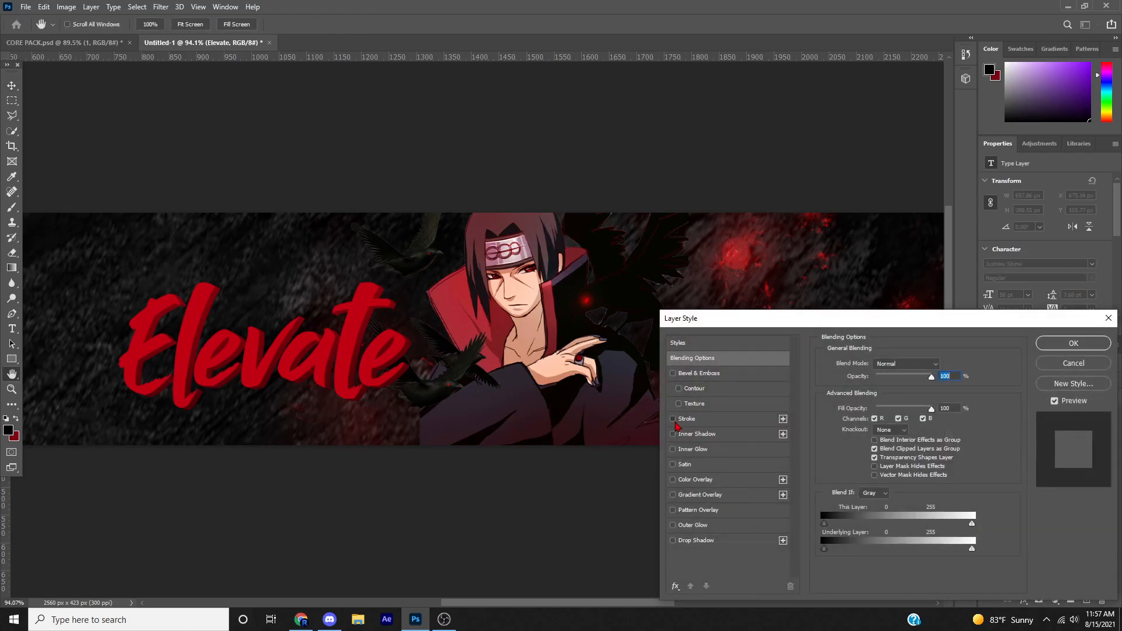
left_click(673, 420)
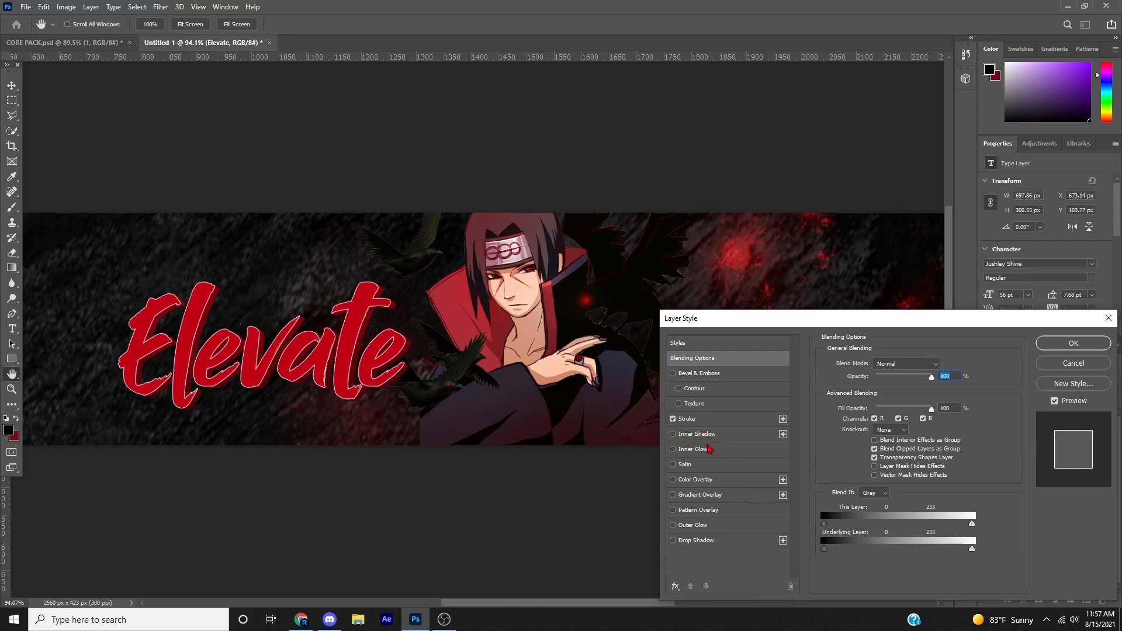
left_click(673, 465)
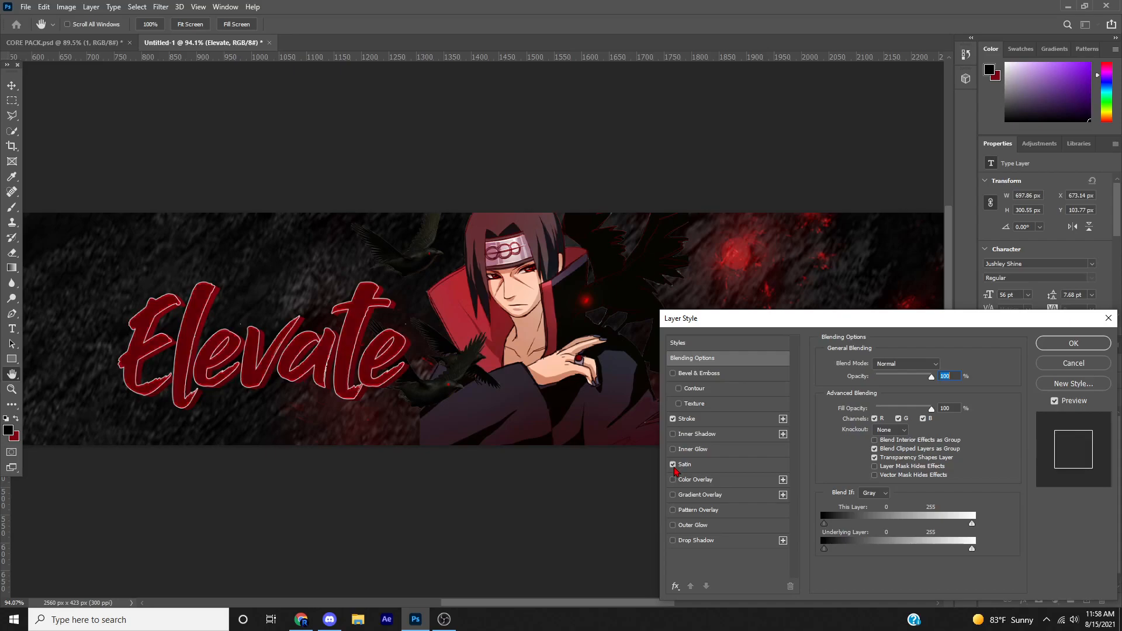
left_click(674, 465)
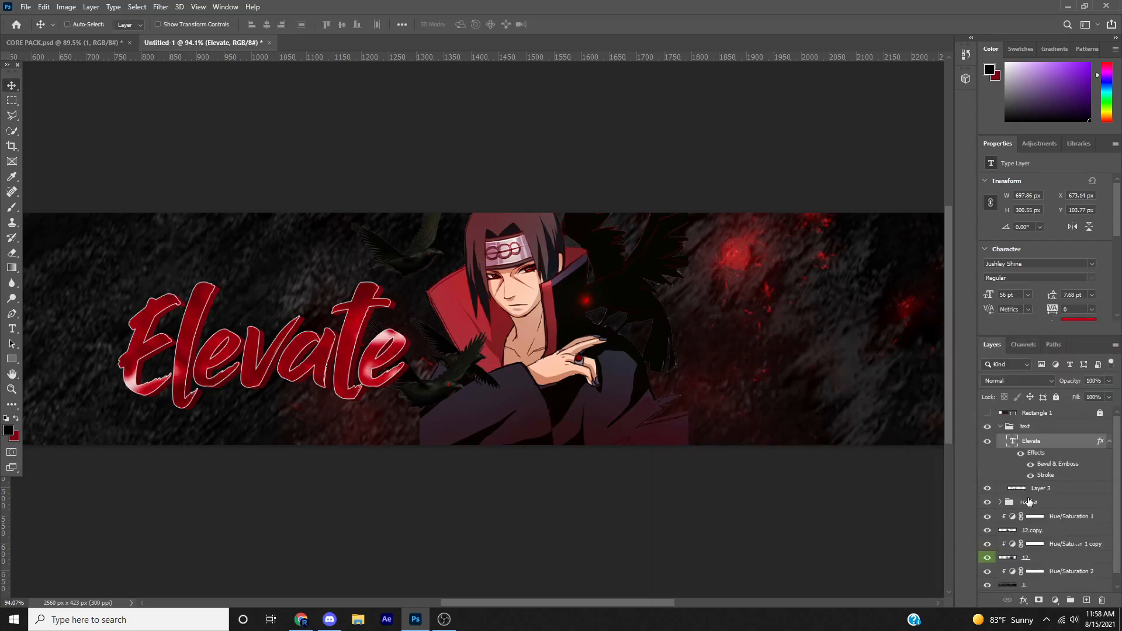
- Merge the styled Elevate text layer with the dark red Layer 3 beneath it
left_click(1027, 494, "ctrl")
key("ctrl+e")
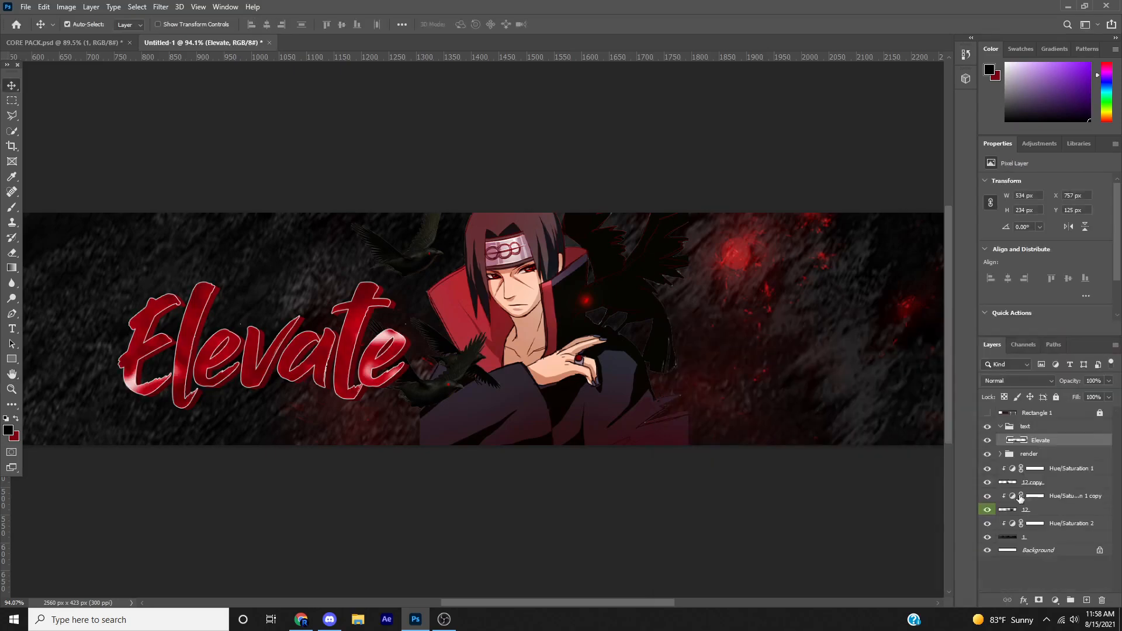
scroll(555, 451, "down", 4)
scroll(464, 415, "up", 4)
scroll(432, 420, "down", 1)
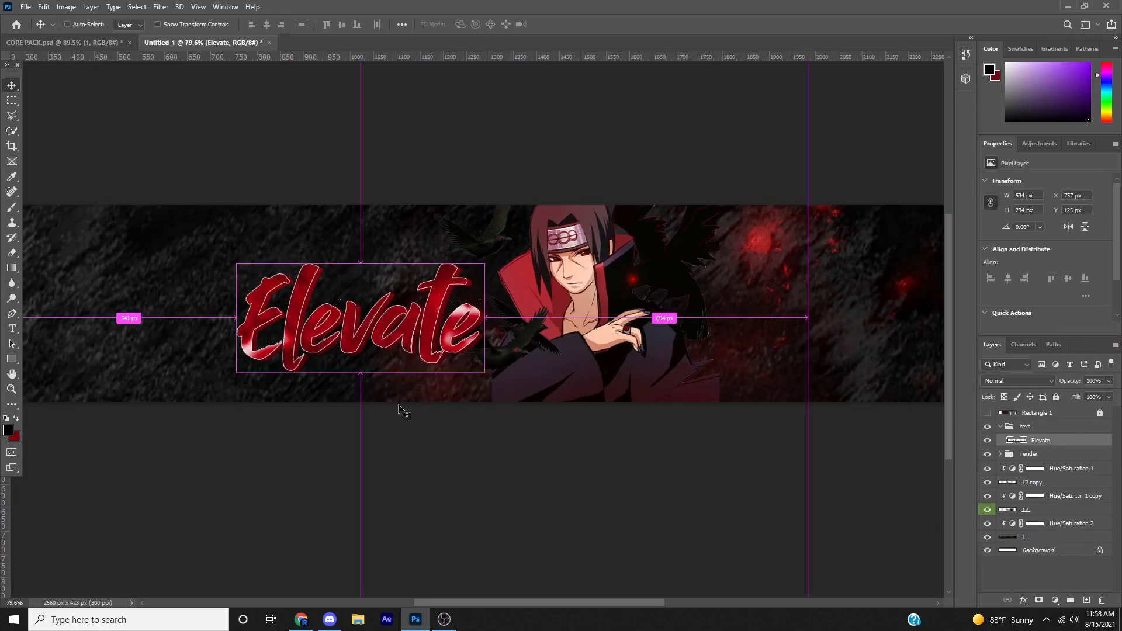
key("ctrl+t")
left_click_drag(407, 349, 403, 377)
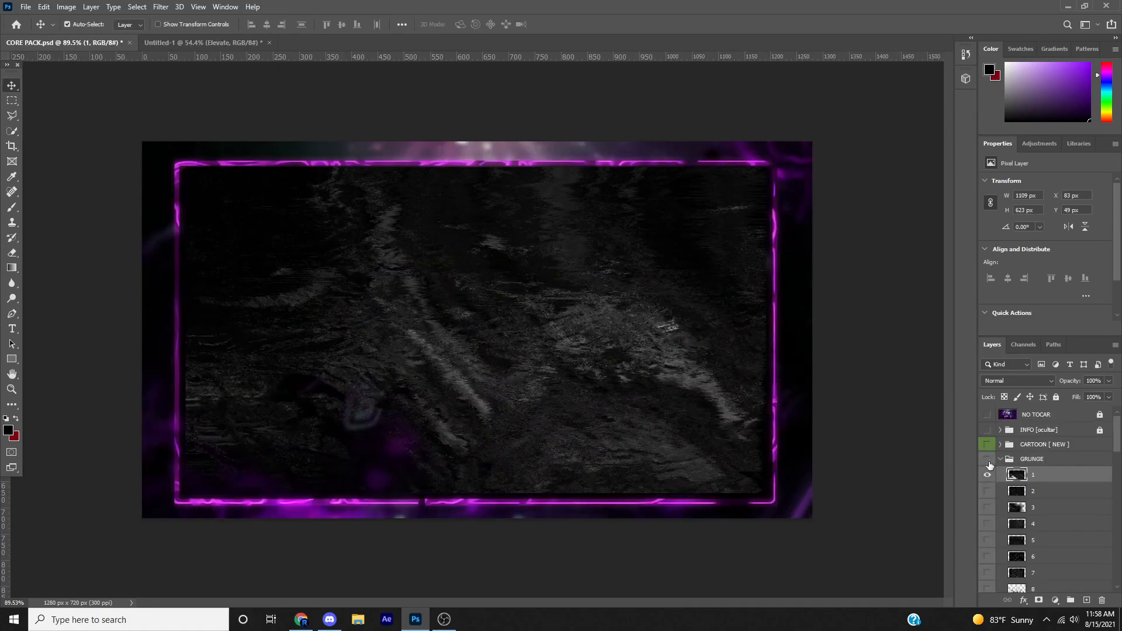
- In CORE PACK.psd, hide and collapse the GRUNGE group, and copy texture 4 from TEXTURAS[exclusivas] into the banner document
left_click(988, 461)
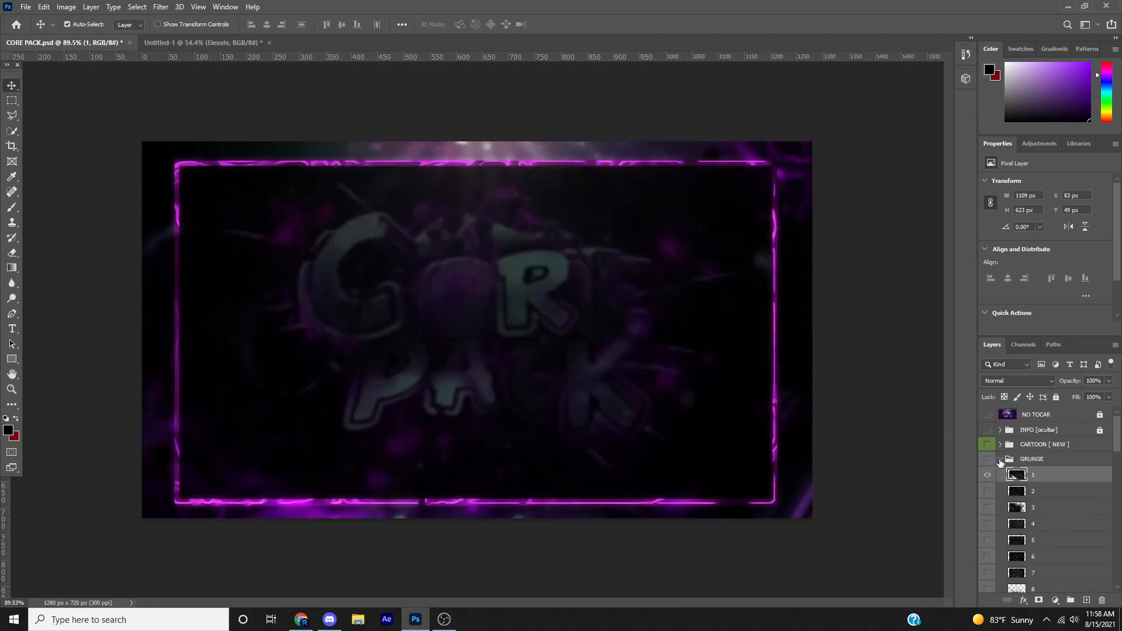
left_click(1000, 459)
scroll(1002, 463, "down", 2)
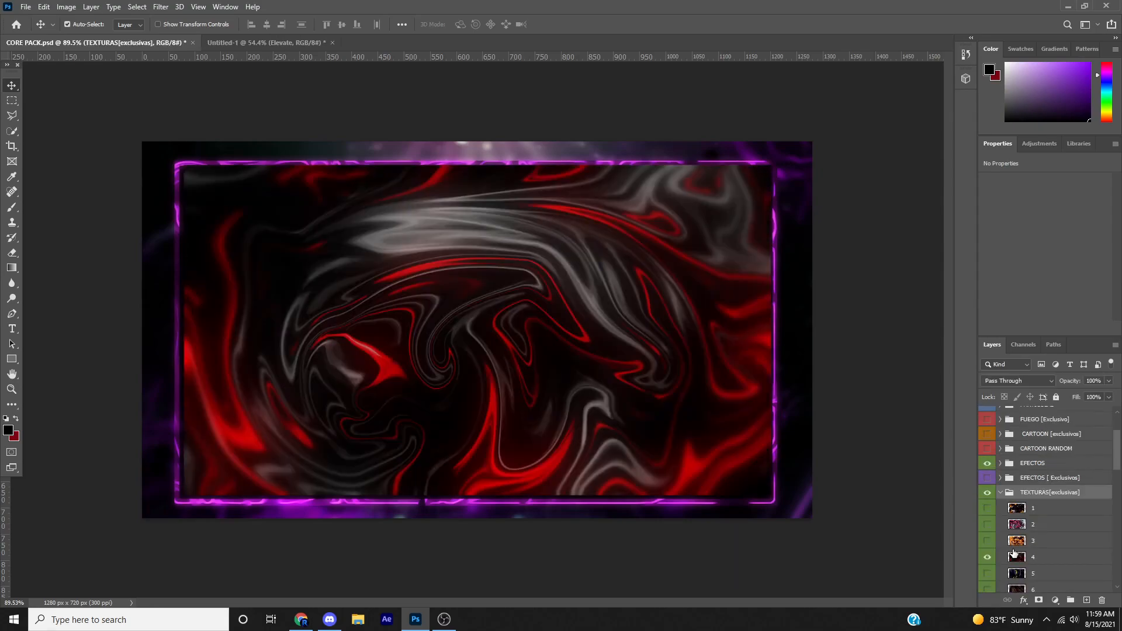
left_click(1044, 543)
left_click(1079, 559)
left_click_drag(1093, 561, 261, 347)
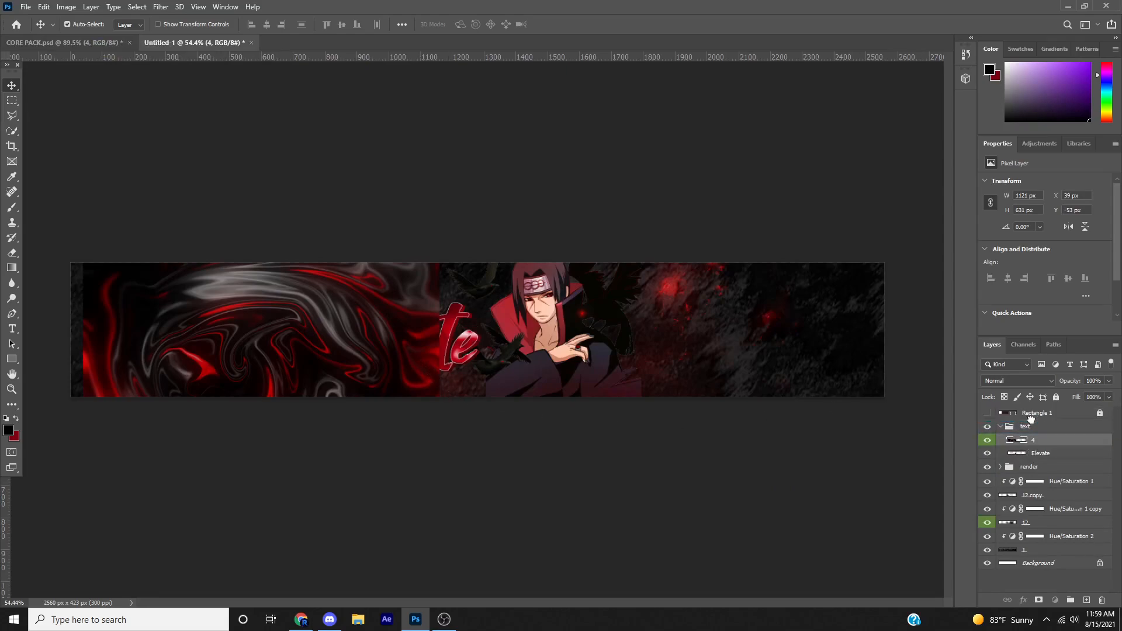
- Move texture layer 4 out of the text group to between layer 12 and Hue/Saturation 2, and collapse the text group
left_click_drag(1031, 419, 1030, 420)
left_click(1001, 439)
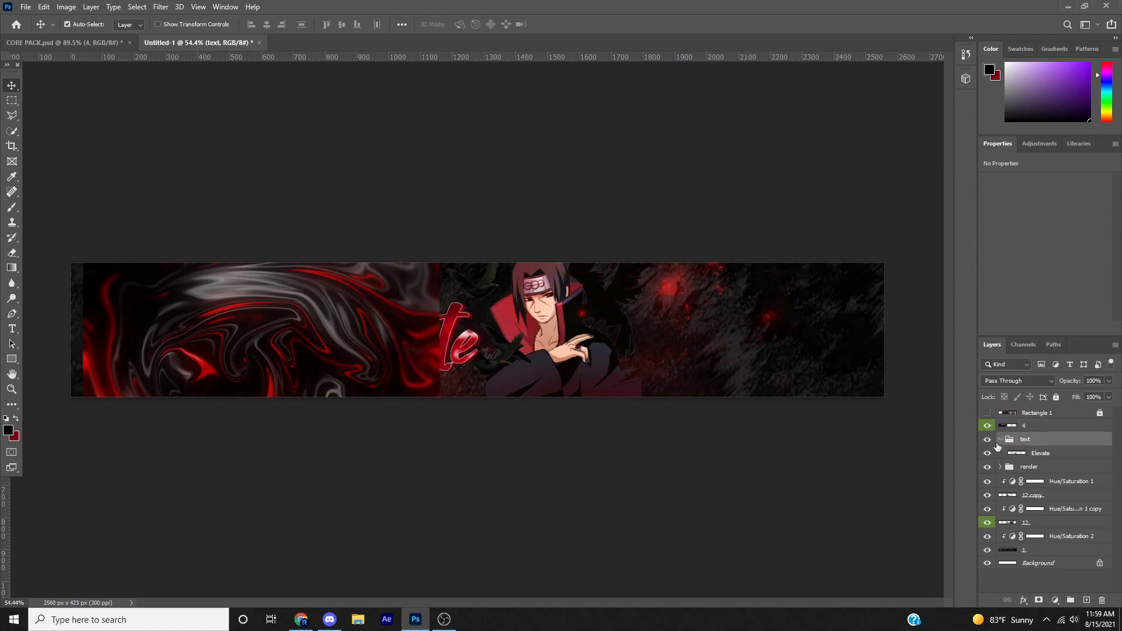
left_click(1001, 440)
left_click(1043, 427)
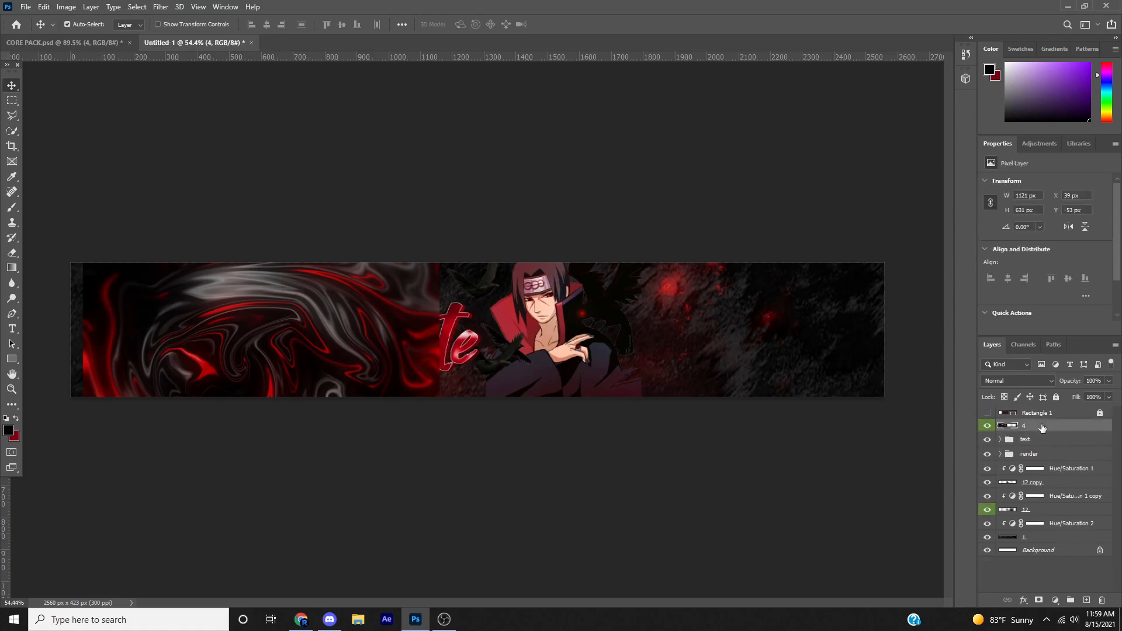
left_click_drag(1033, 426, 1066, 514)
- Transform texture layer 4 to about 1323 x 1337 px, rotated and placed over the left end of the banner
key("ctrl+t")
left_click_drag(263, 425, 210, 502)
left_click_drag(462, 514, 456, 409)
left_click_drag(82, 436, 81, 382)
left_click_drag(153, 188, 131, 122)
left_click_drag(202, 248, 222, 272)
left_click_drag(660, 339, 705, 332)
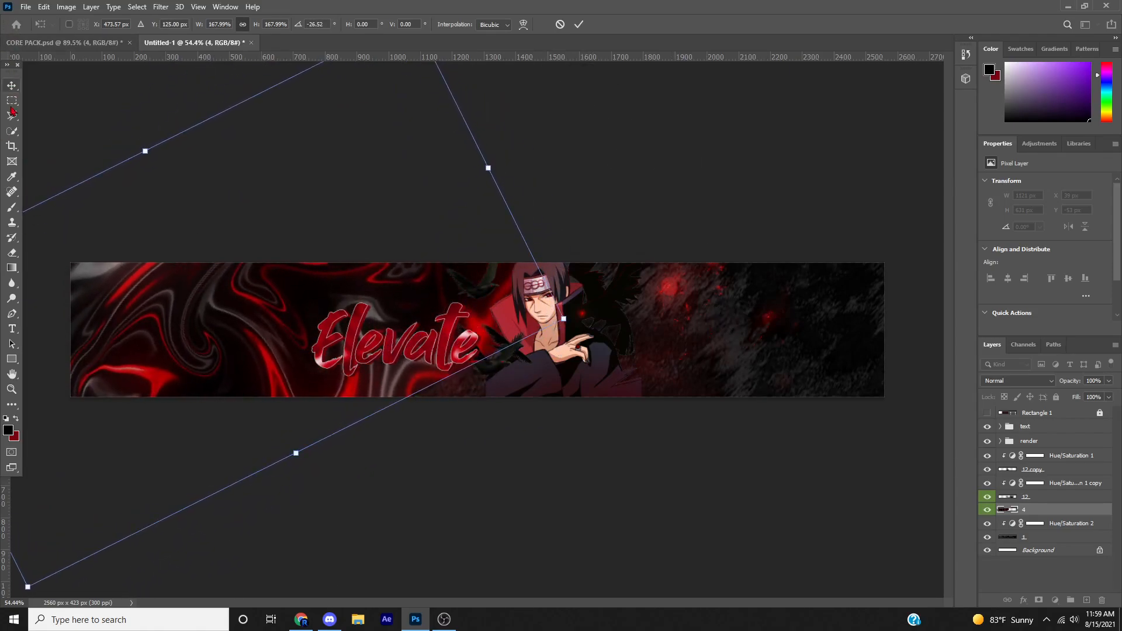
left_click_drag(356, 243, 328, 227)
left_click_drag(535, 302, 71, 339)
key("Return")
scroll(285, 306, "up", 4)
scroll(285, 305, "down", 4)
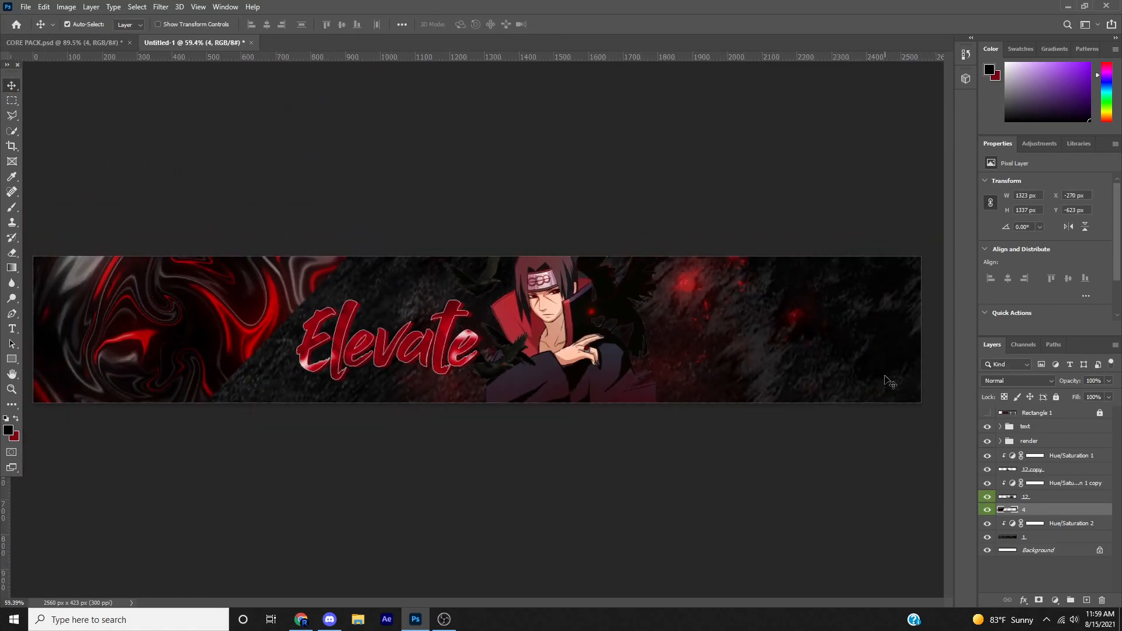
- Set the blend mode of texture layer 4 to Lighter Color
left_click(1034, 381)
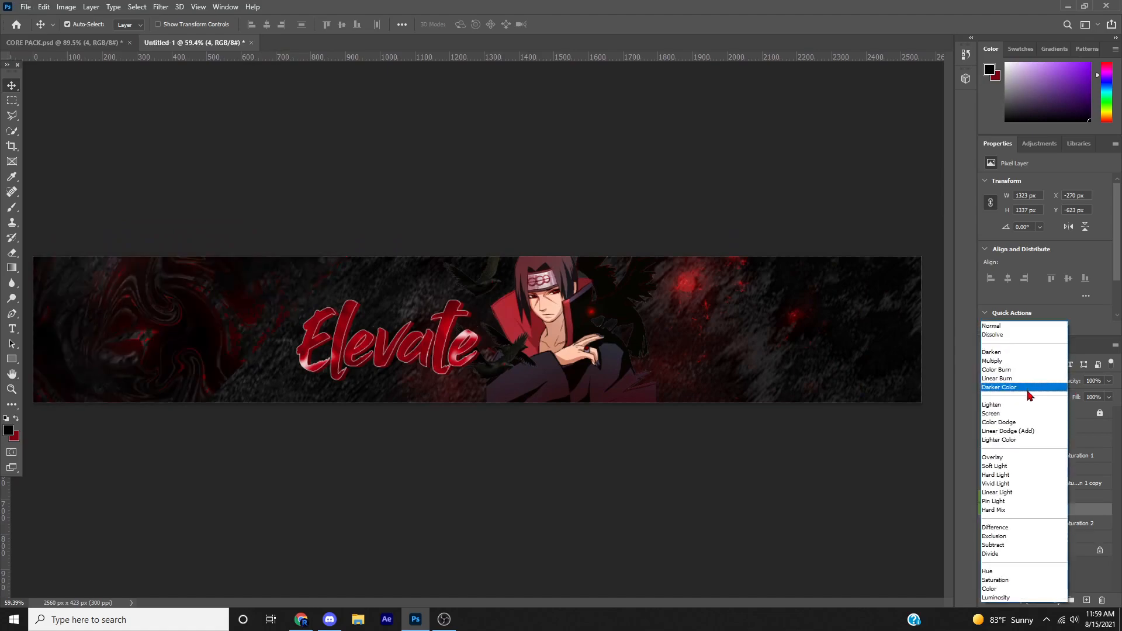
left_click(1023, 440)
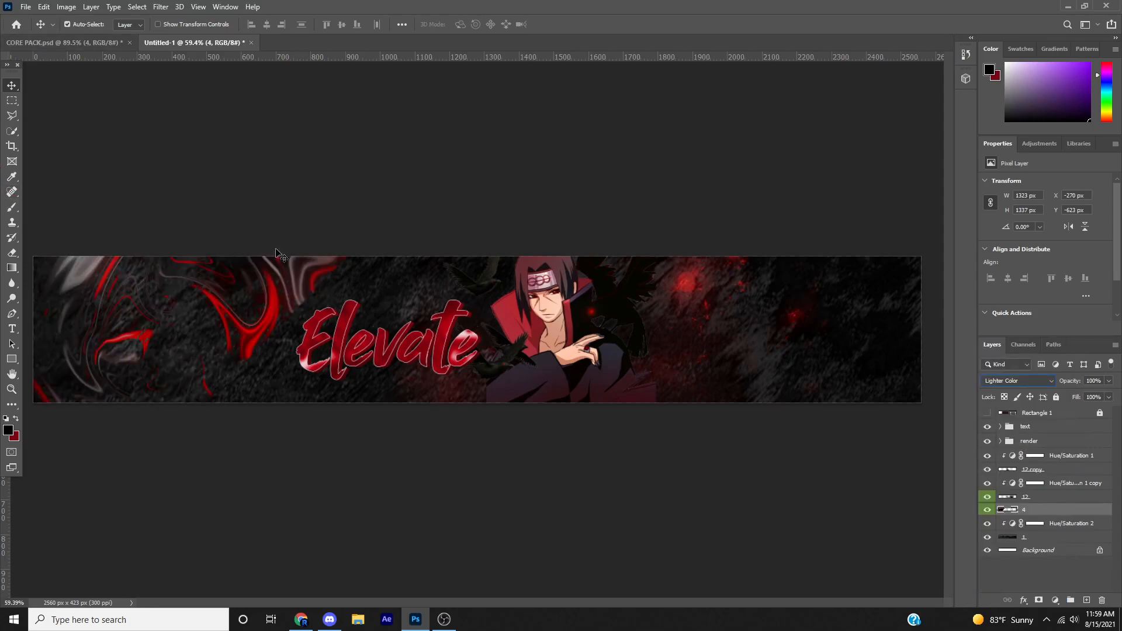
left_click_drag(345, 257, 133, 468)
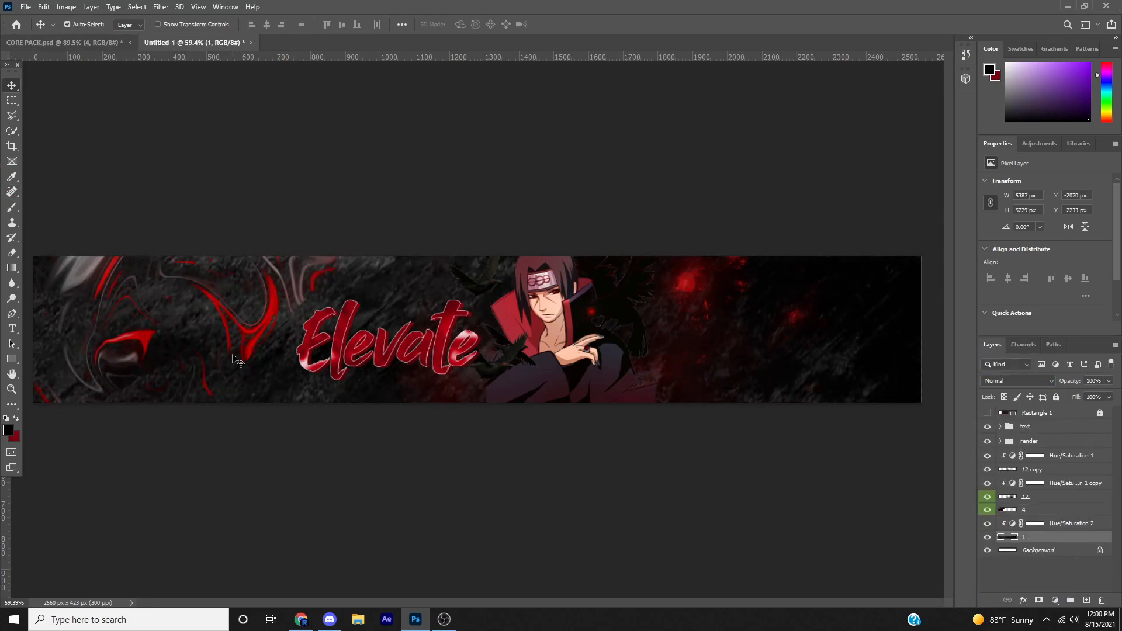
left_click_drag(233, 359, 33, 266)
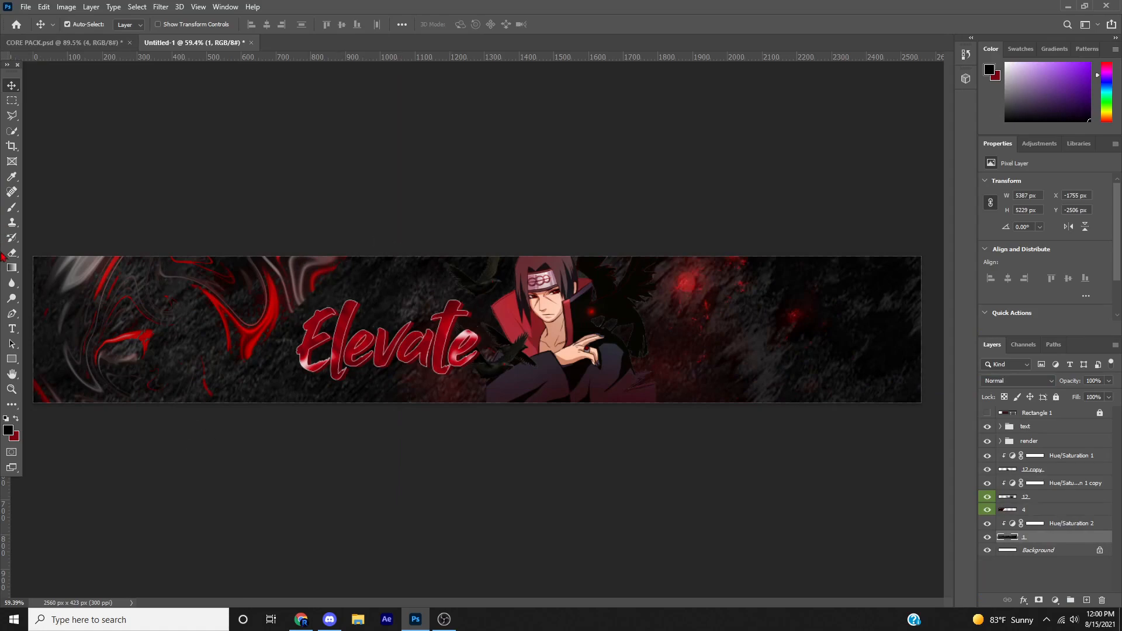
- Choose the Eraser tool and reduce its tip from the very large size to about 86 px
left_click(12, 253)
mouse_move(359, 313)
left_mouse_down()
mouse_move(484, 316)
mouse_move(466, 311)
mouse_move(685, 295)
mouse_move(487, 304)
left_mouse_up()
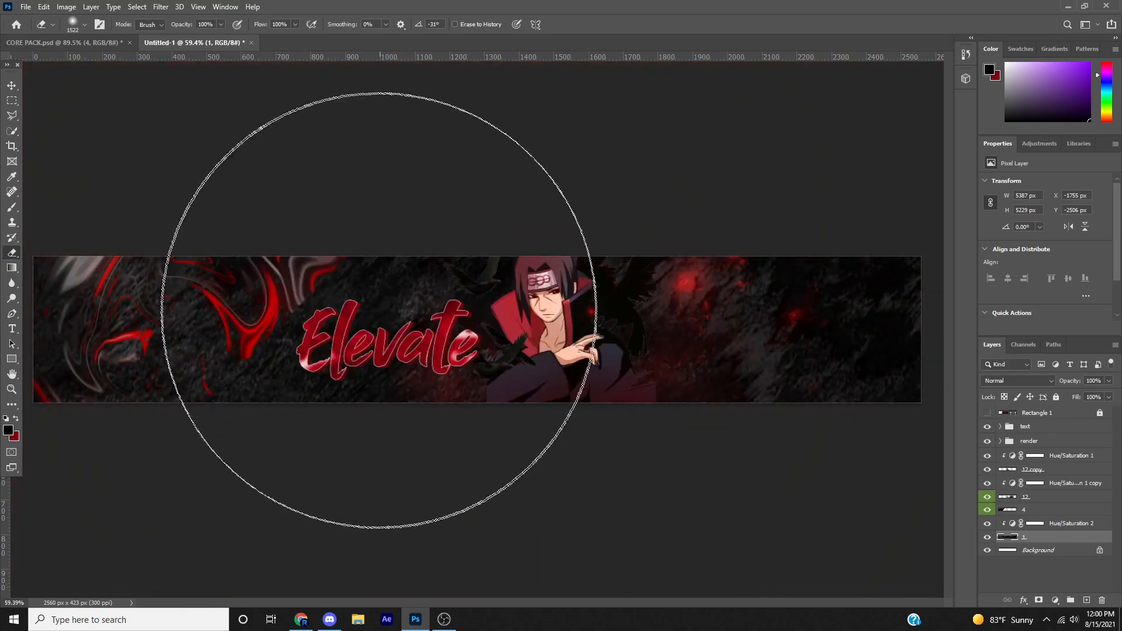
mouse_move(222, 315)
left_mouse_down()
mouse_move(479, 351)
mouse_move(456, 360)
mouse_move(585, 327)
mouse_move(489, 315)
mouse_move(421, 237)
mouse_move(285, 214)
mouse_move(410, 251)
mouse_move(175, 292)
mouse_move(327, 403)
mouse_move(327, 443)
mouse_move(373, 171)
mouse_move(328, 193)
left_mouse_up()
scroll(286, 352, "up", 3)
mouse_move(334, 311)
left_mouse_down()
mouse_move(234, 310)
mouse_move(304, 318)
left_mouse_up()
left_click_drag(232, 326, 82, 330)
left_click_drag(243, 351, 155, 362)
mouse_move(162, 366)
left_mouse_down()
mouse_move(199, 374)
mouse_move(205, 389)
left_mouse_up()
scroll(209, 405, "up", 3)
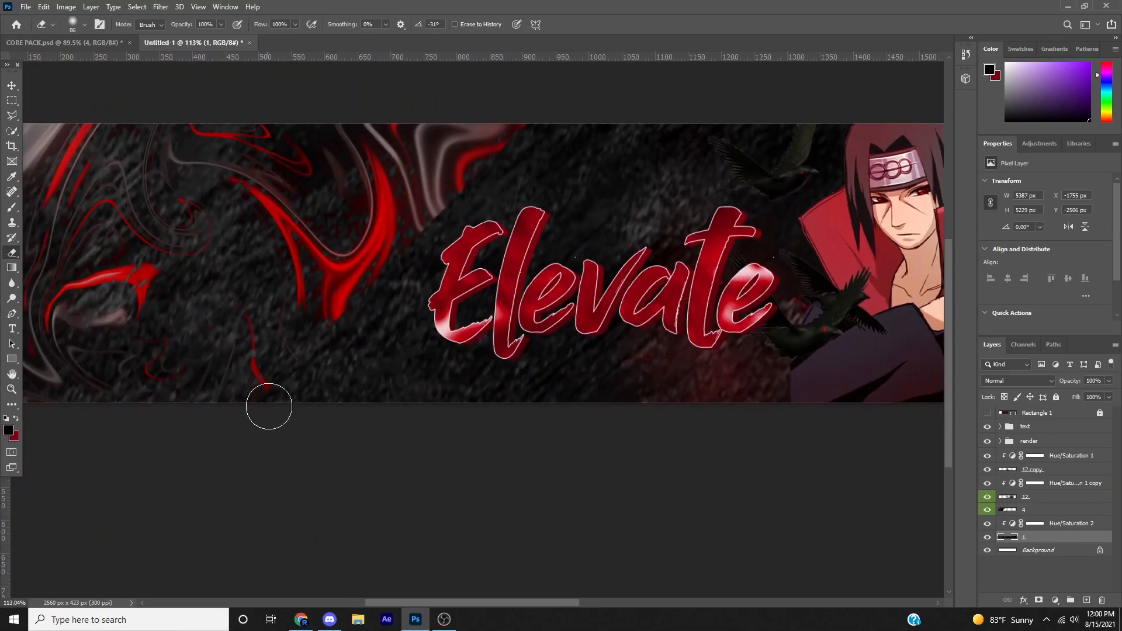
left_click_drag(269, 402, 279, 385)
key("ctrl+z")
key("ctrl+z")
key("ctrl+z")
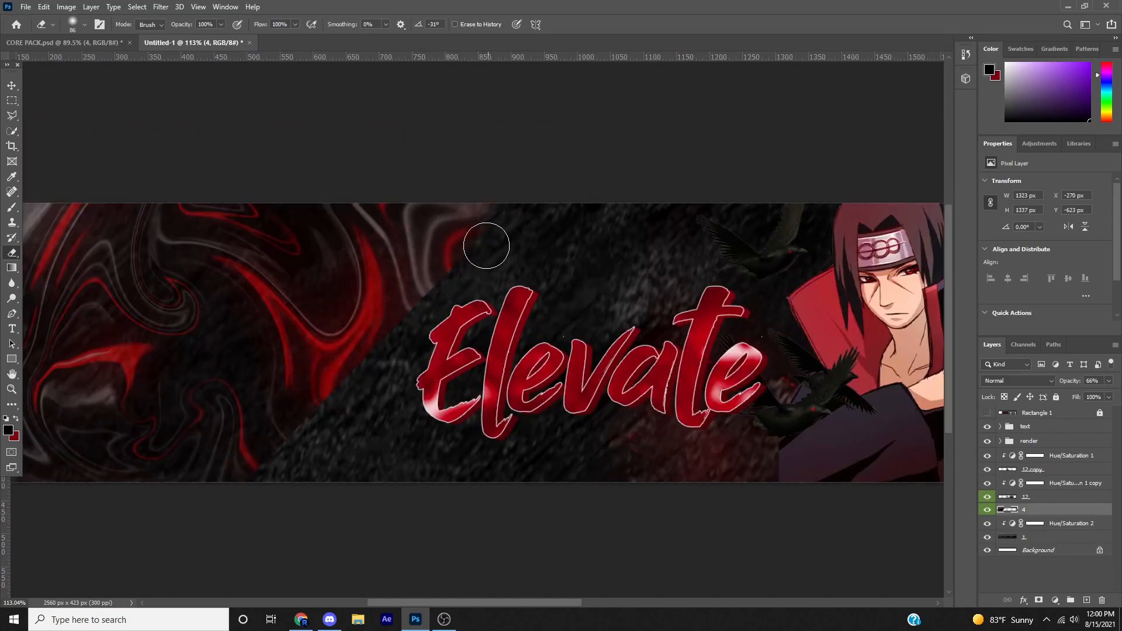
- Erase the hard diagonal edge of the swirl texture on layer 4 with a soft eraser, enlarged to about 246 px
left_click_drag(459, 264, 433, 290)
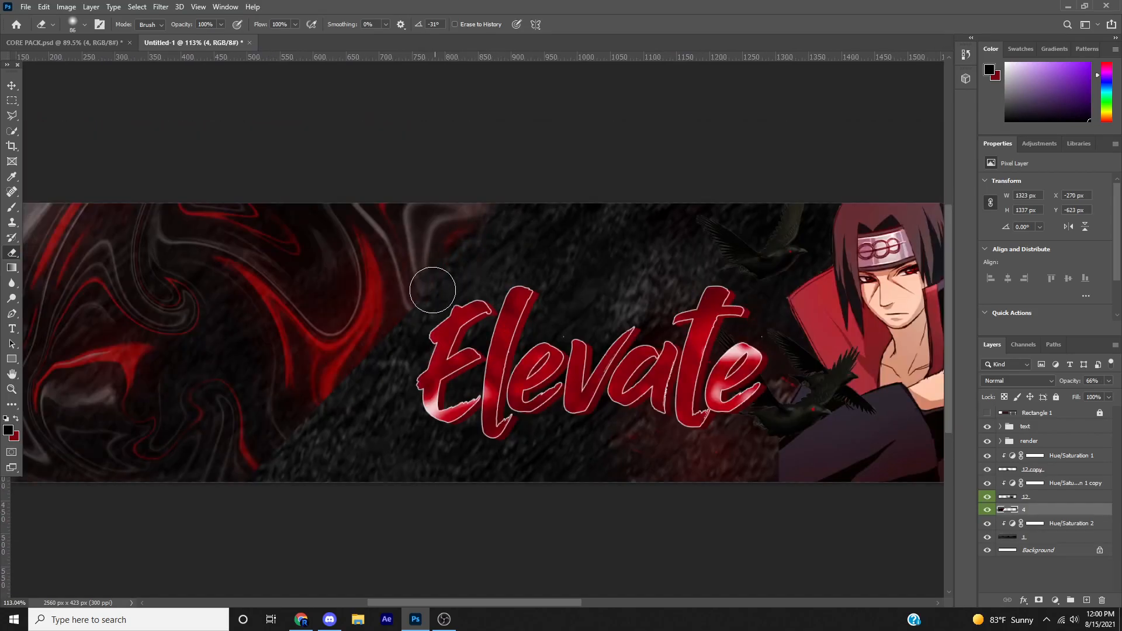
right_click(411, 318)
key("super")
key("super")
mouse_move(421, 336)
left_mouse_down()
mouse_move(475, 346)
mouse_move(262, 475)
left_mouse_up()
scroll(234, 520, "down", 6)
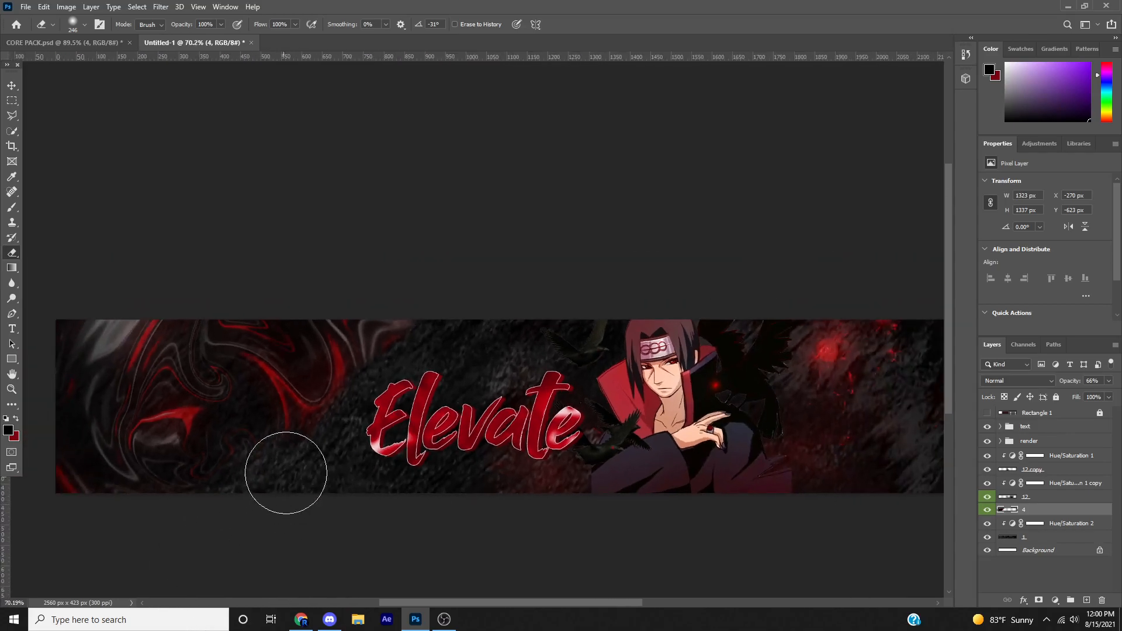
scroll(308, 411, "down", 1)
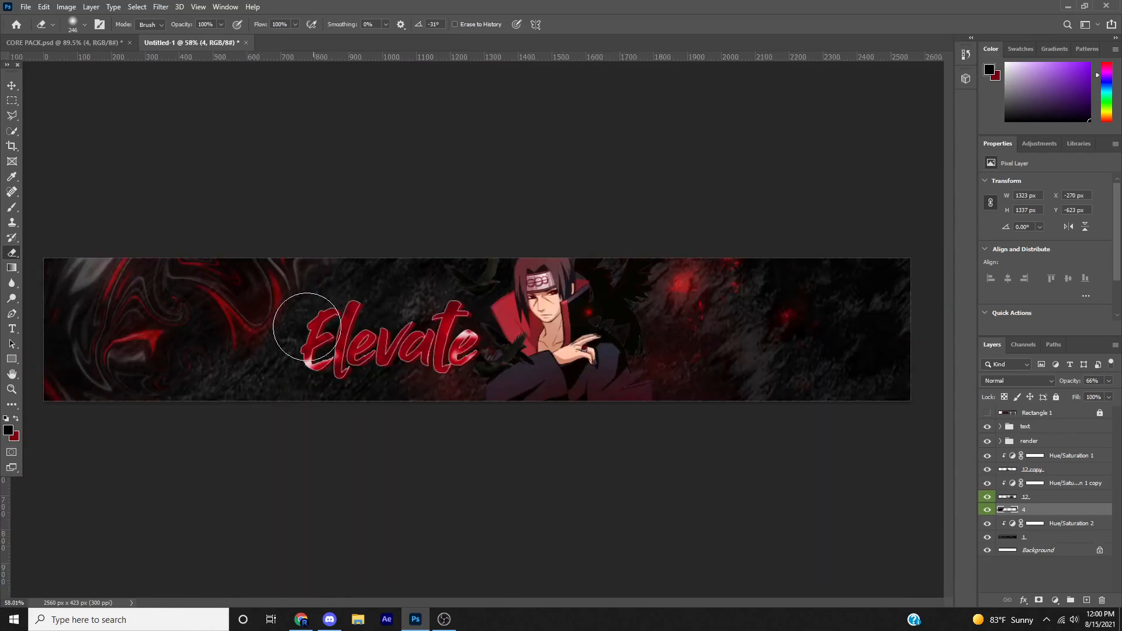
scroll(330, 420, "down", 2)
scroll(363, 238, "up", 3)
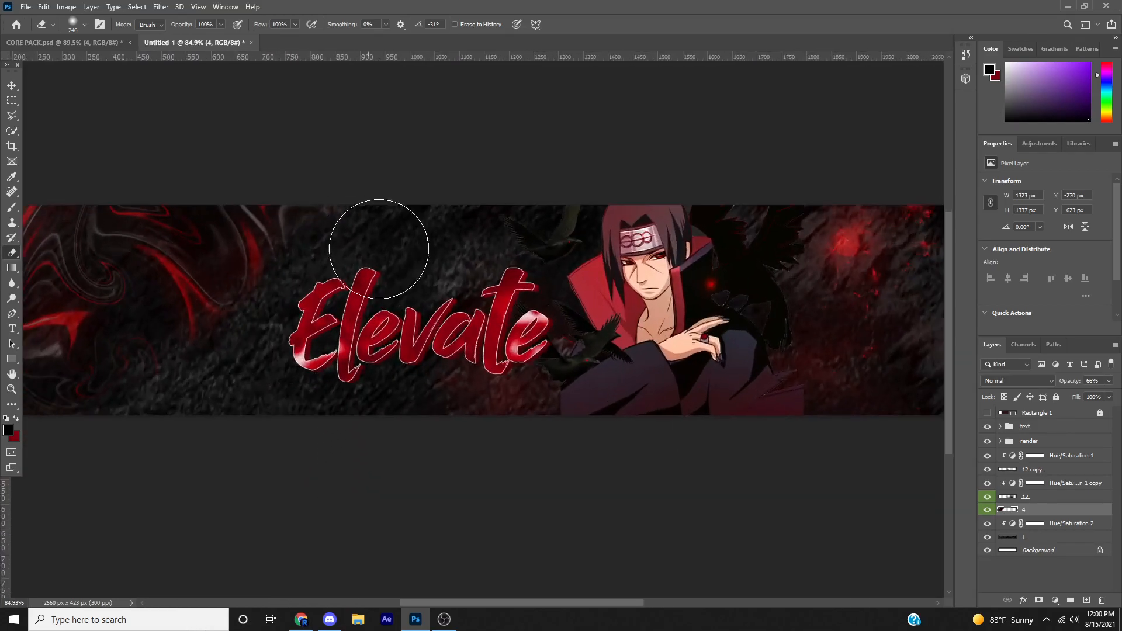
scroll(144, 360, "down", 4)
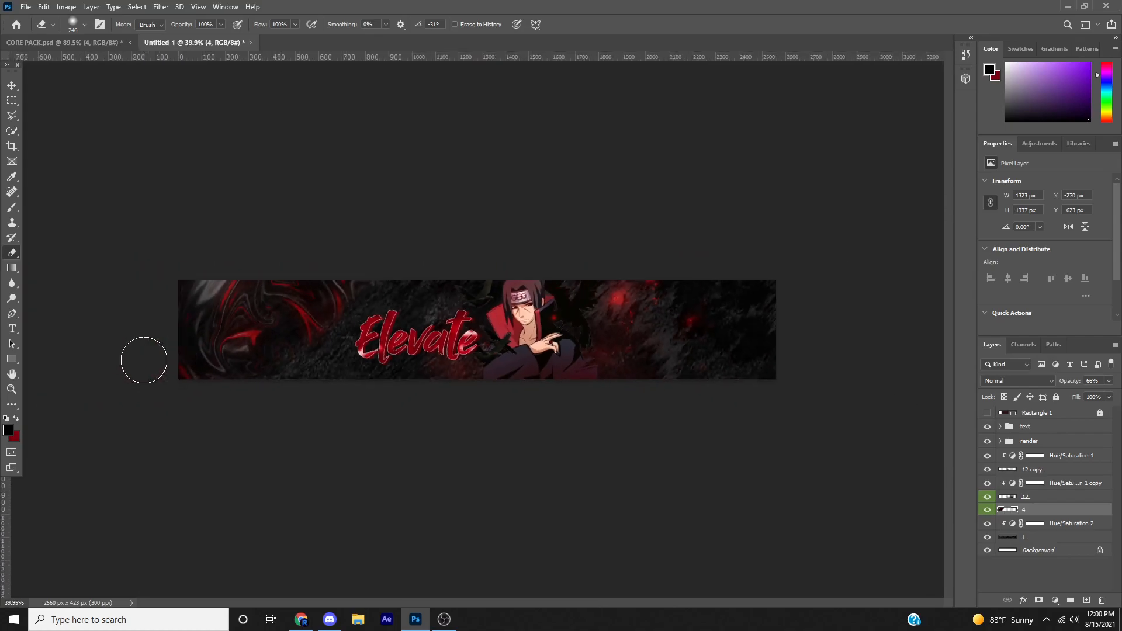
- Set texture layer 4 to the Lighter Color blend mode with 84% opacity, and return to the Move tool
left_click(1049, 383)
left_click(1033, 446)
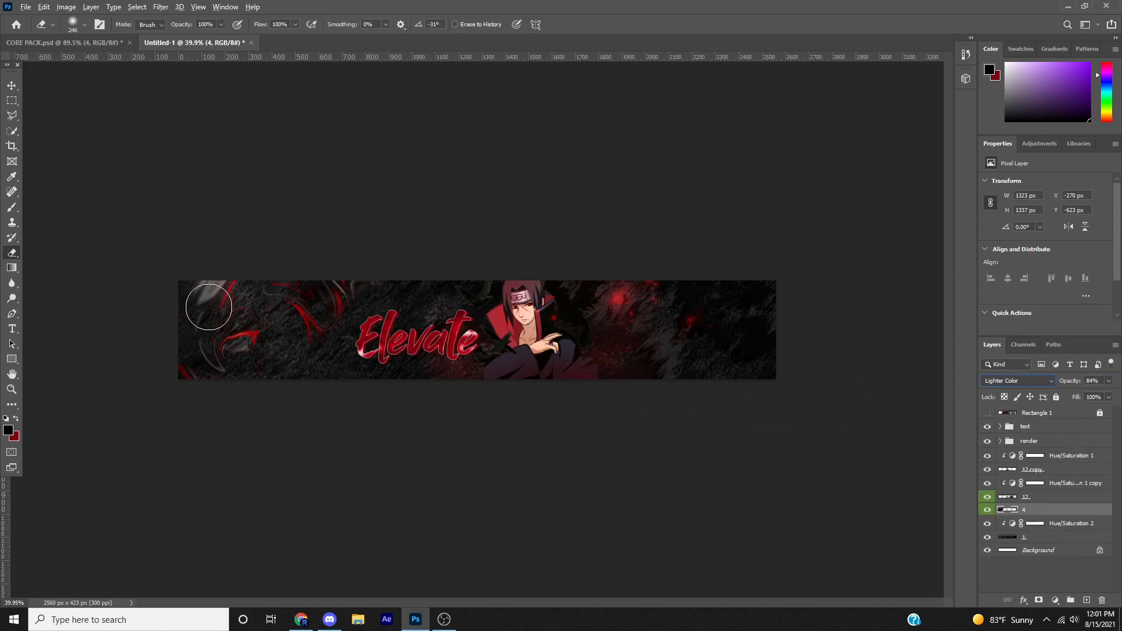
left_click(12, 85)
scroll(477, 329, "up", 3)
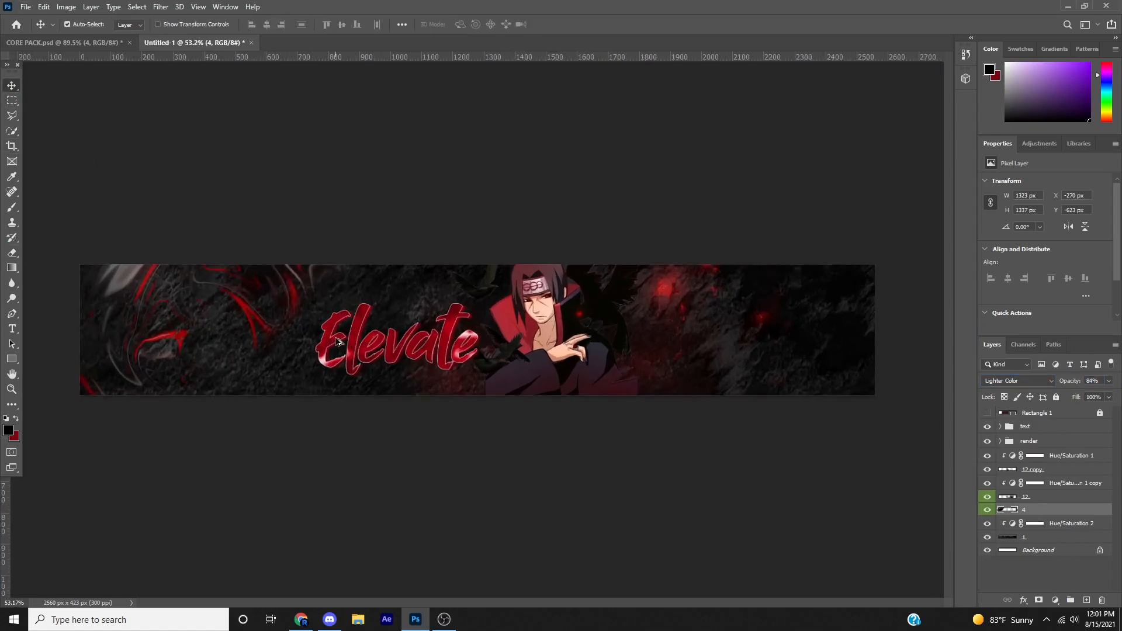
- Switch to the Chrome browser and run a Google image search for "red light leaks"
left_click(302, 620)
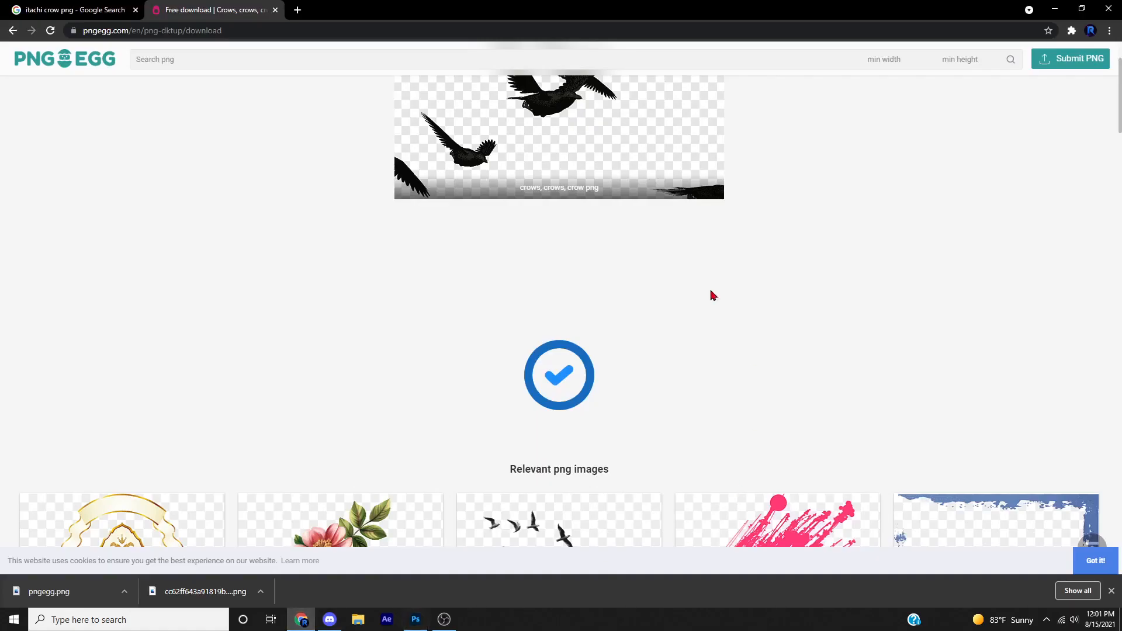
left_click(246, 30)
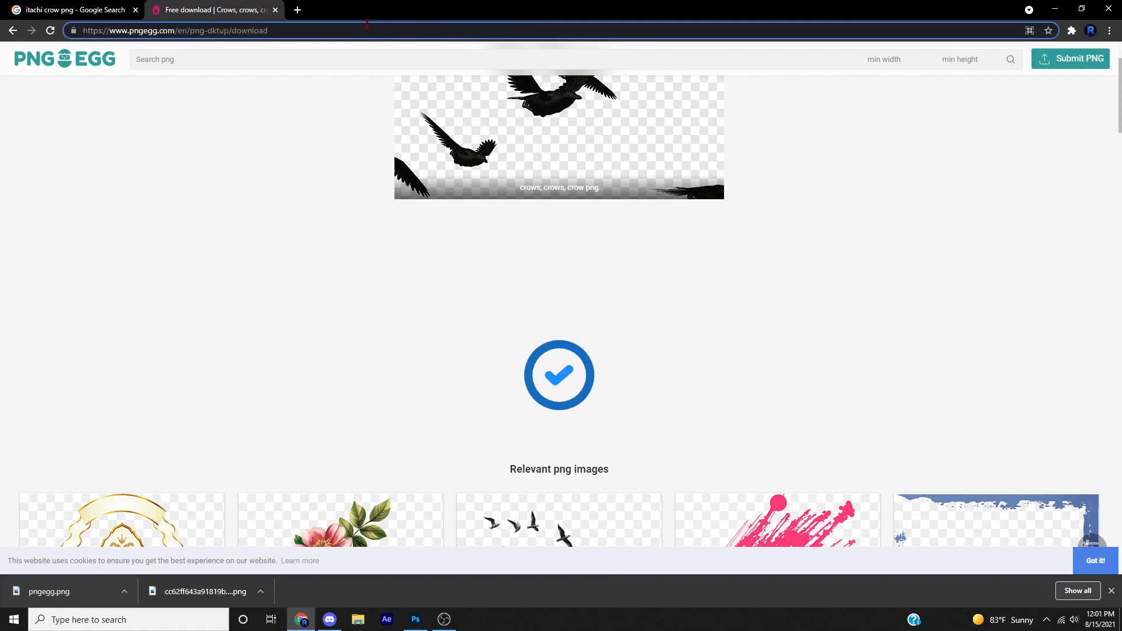
key("ctrl+a")
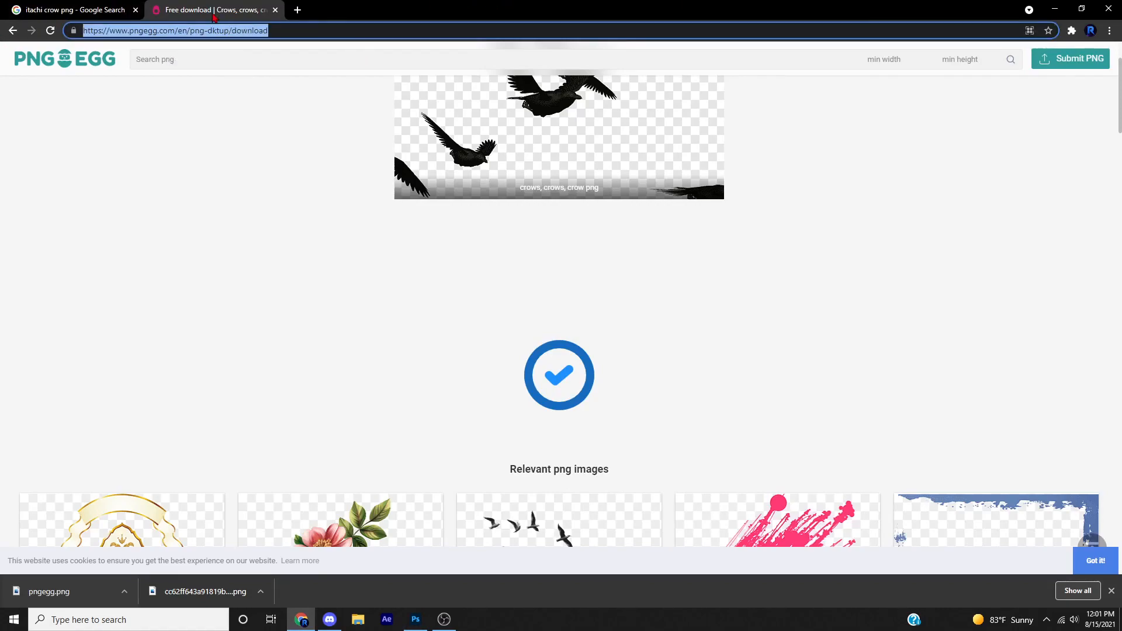
type("red light leaks")
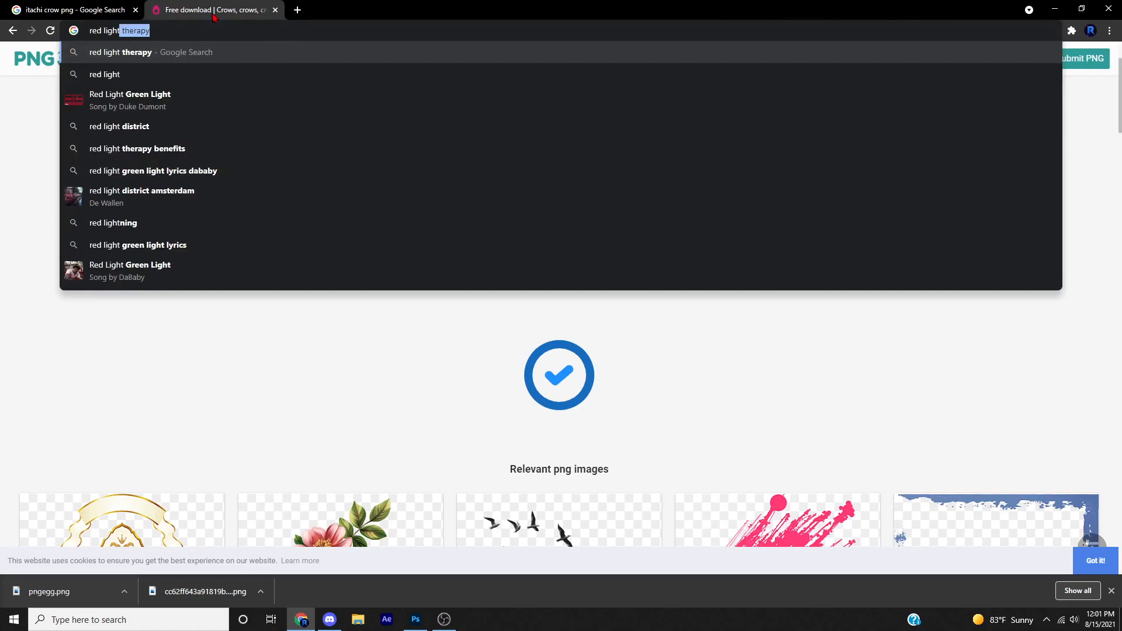
key("Return")
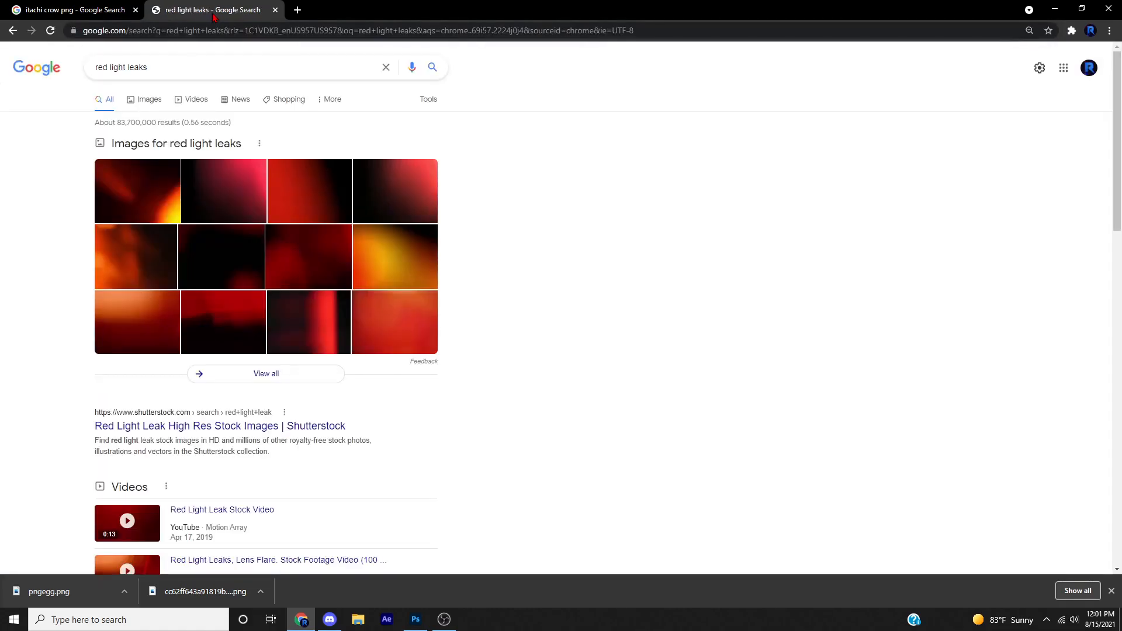
left_click(140, 104)
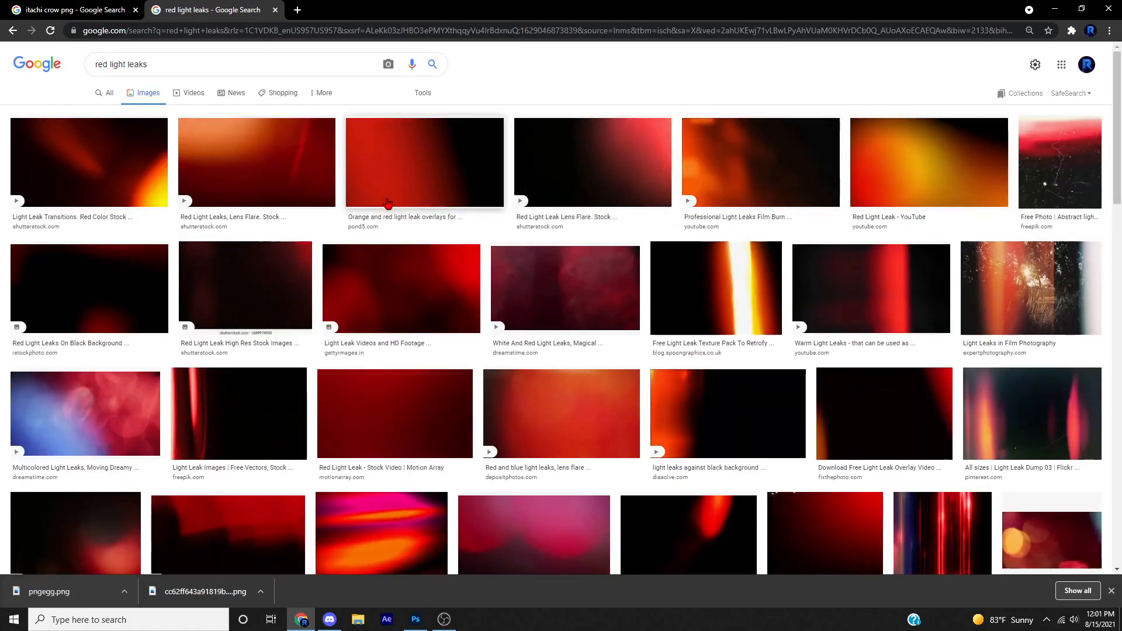
- Place the red light leak image 11.jpg over the banner's centre, scaled to about 44%, directly above swirl texture layer 4
key("alt+Tab")
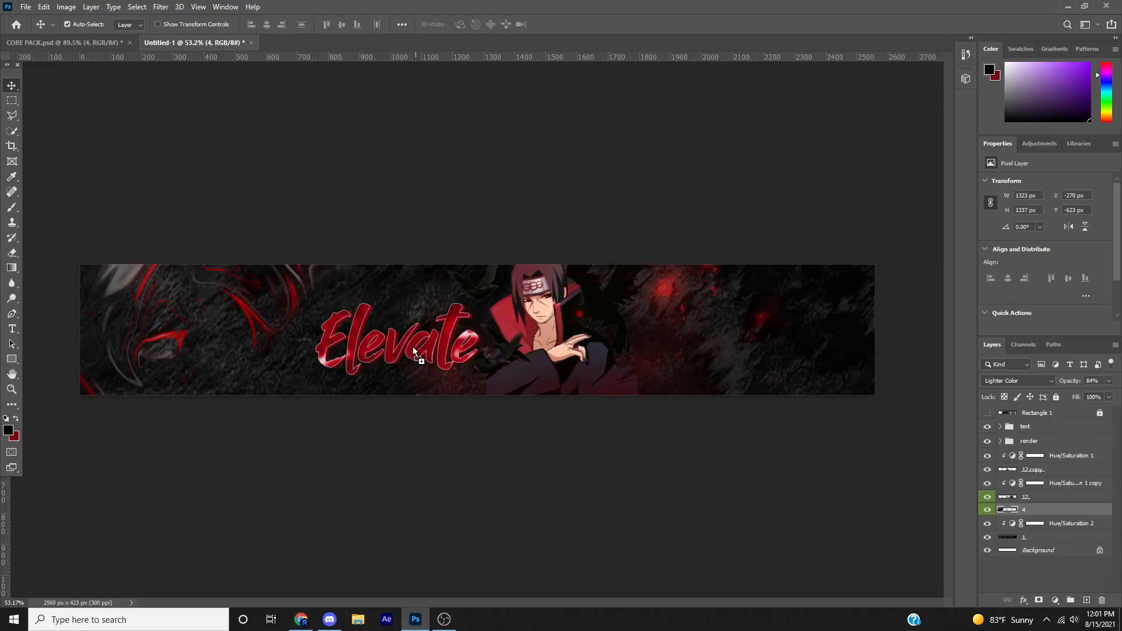
left_click_drag(443, 370, 471, 514)
left_click_drag(497, 351, 613, 299)
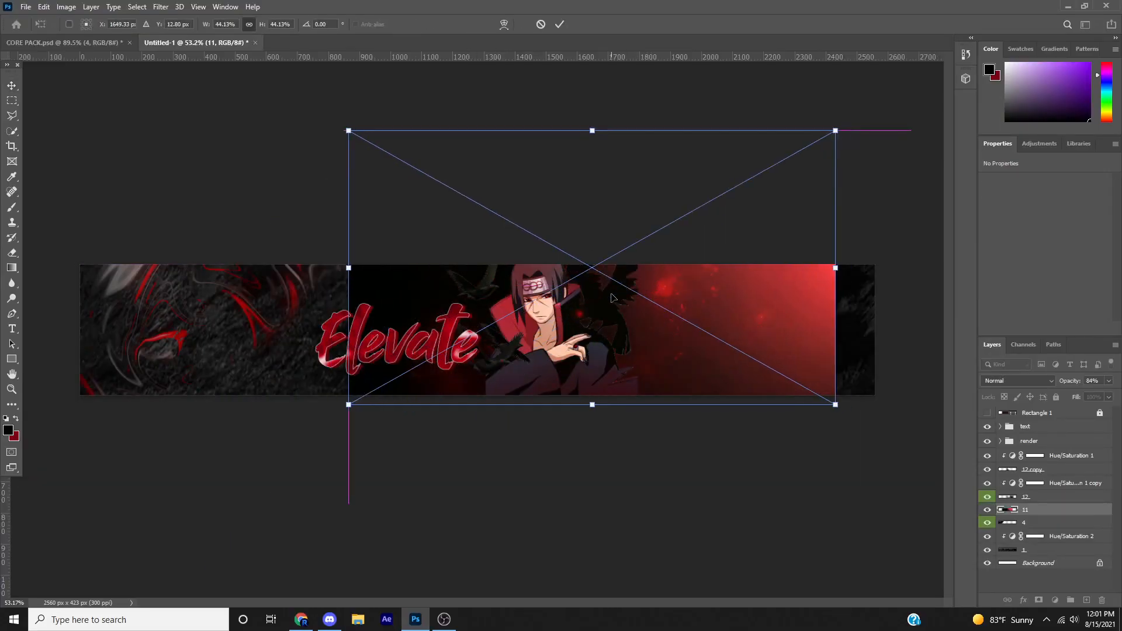
key("Return")
- Rotate the light leak layer to about -36°, shift it slightly toward the text, and set its blend mode to Screen
key("ctrl+t")
left_click_drag(310, 453, 508, 491)
left_click_drag(542, 390, 495, 403)
left_click(1011, 380)
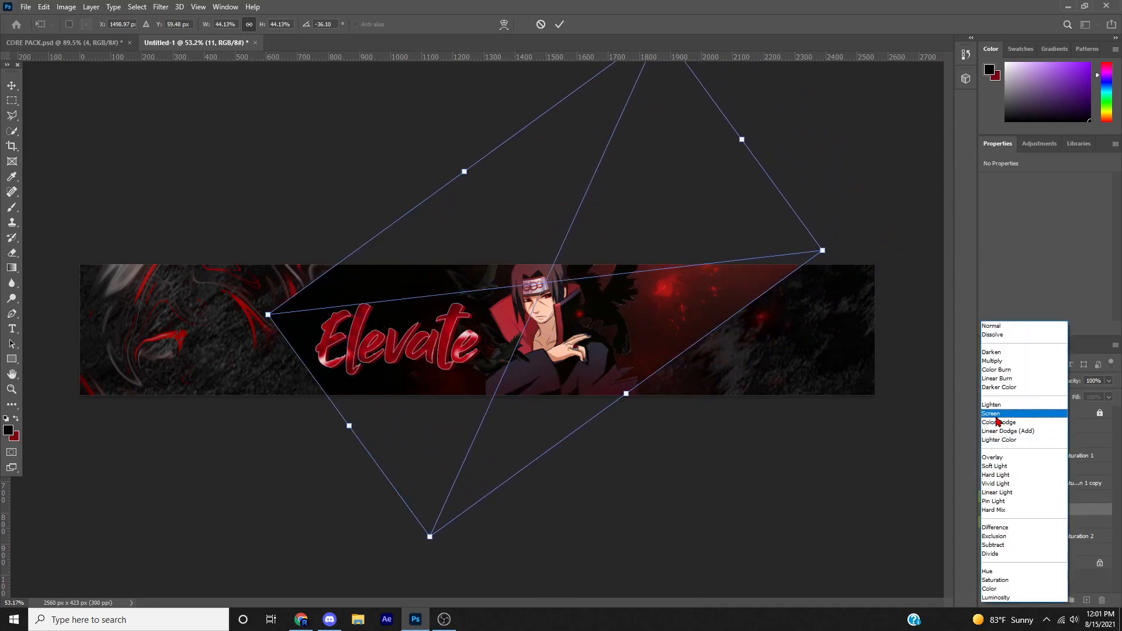
left_click(997, 414)
key("Return")
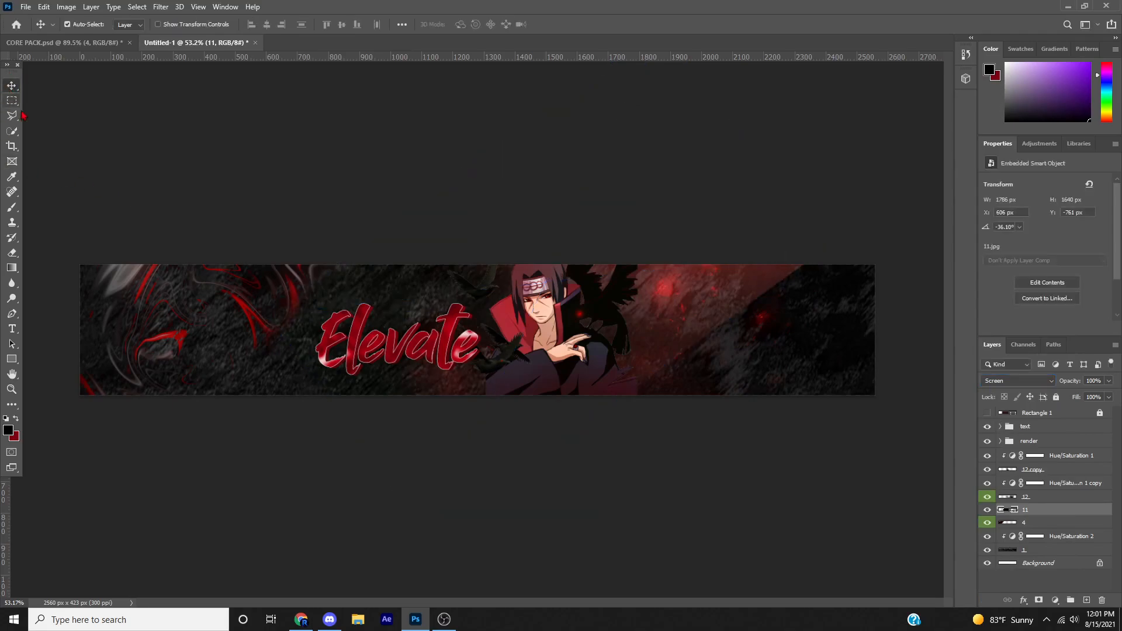
- Rotate the light leak further to about -112° so its red glow falls between the text and Itachi
key("ctrl+t")
left_click_drag(245, 524, 3, 349)
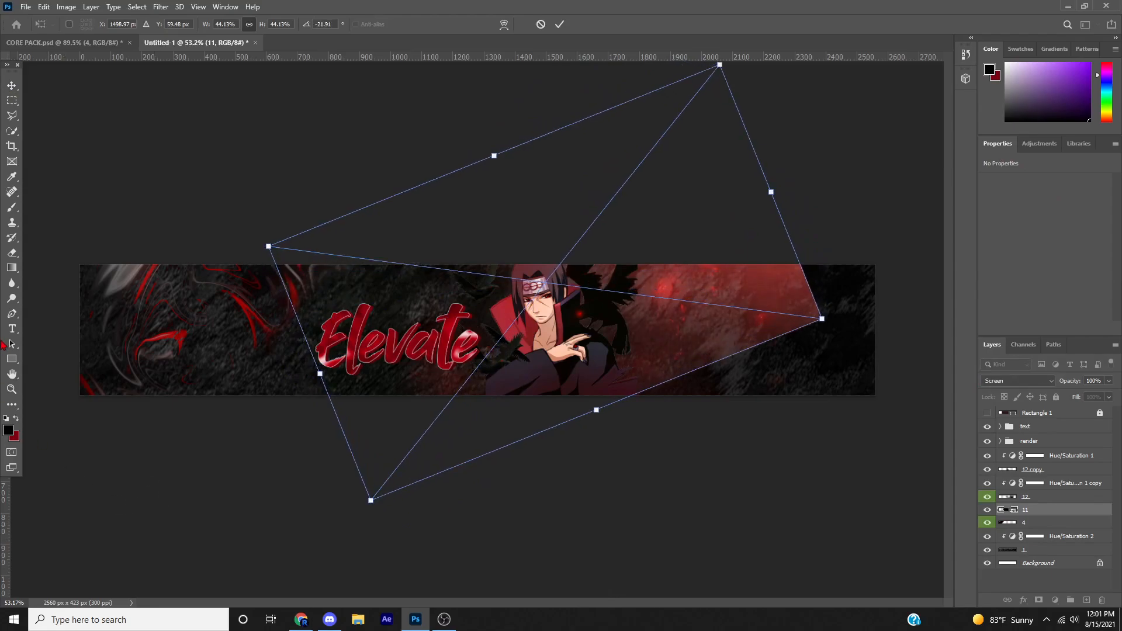
left_click_drag(413, 570, 782, 391)
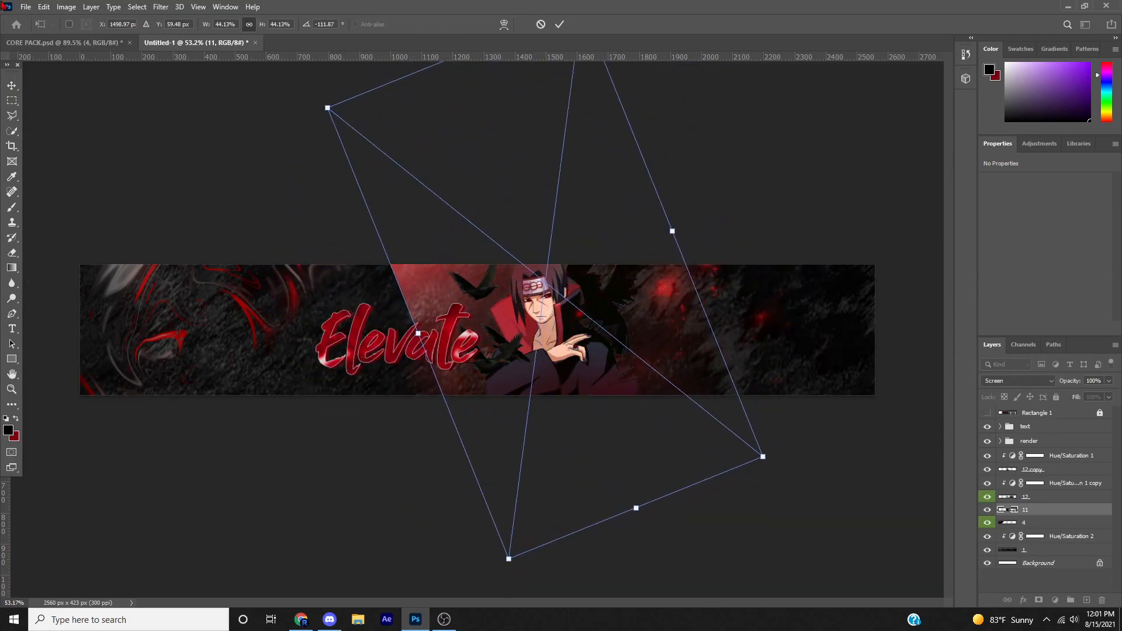
- Rasterize the light leak layer, erase its hard diagonal edge behind "Elevate" with the soft 246 px eraser, and return to the Move tool
left_click(12, 252)
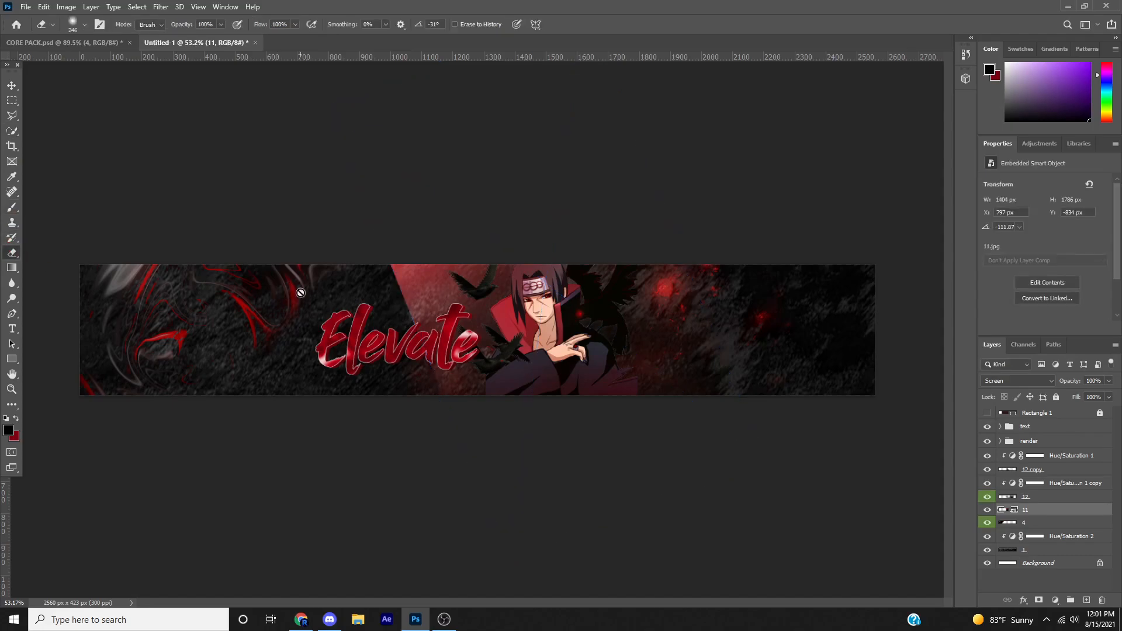
scroll(388, 316, "up", 5)
left_click(394, 296)
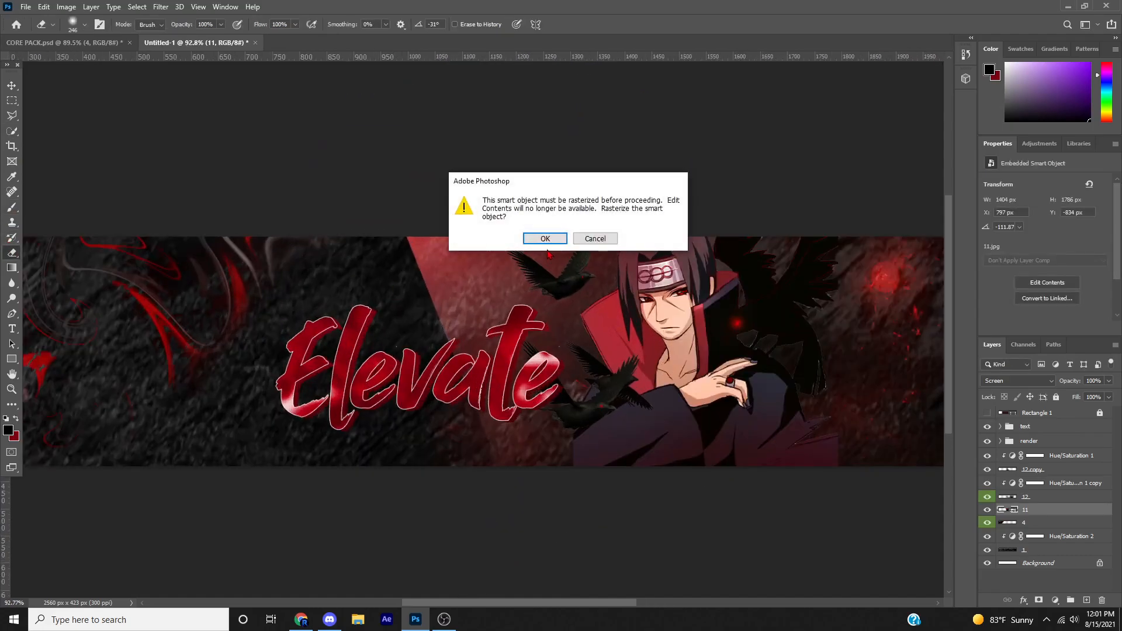
key("Return")
mouse_move(400, 340)
left_mouse_down()
mouse_move(436, 396)
mouse_move(548, 486)
left_mouse_up()
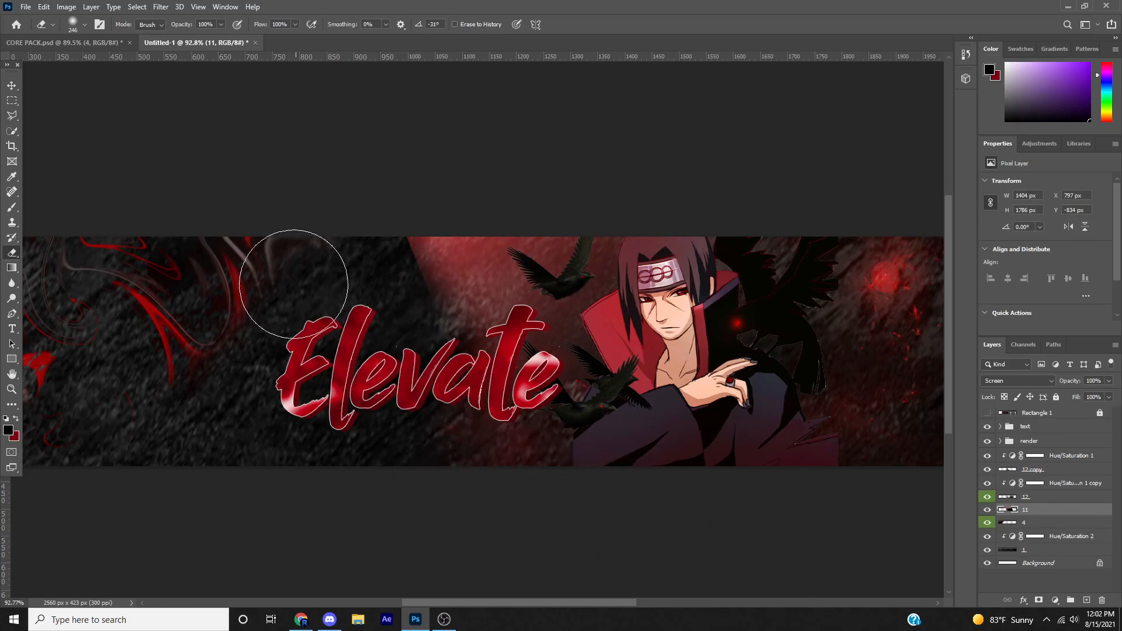
left_click_drag(339, 266, 363, 339)
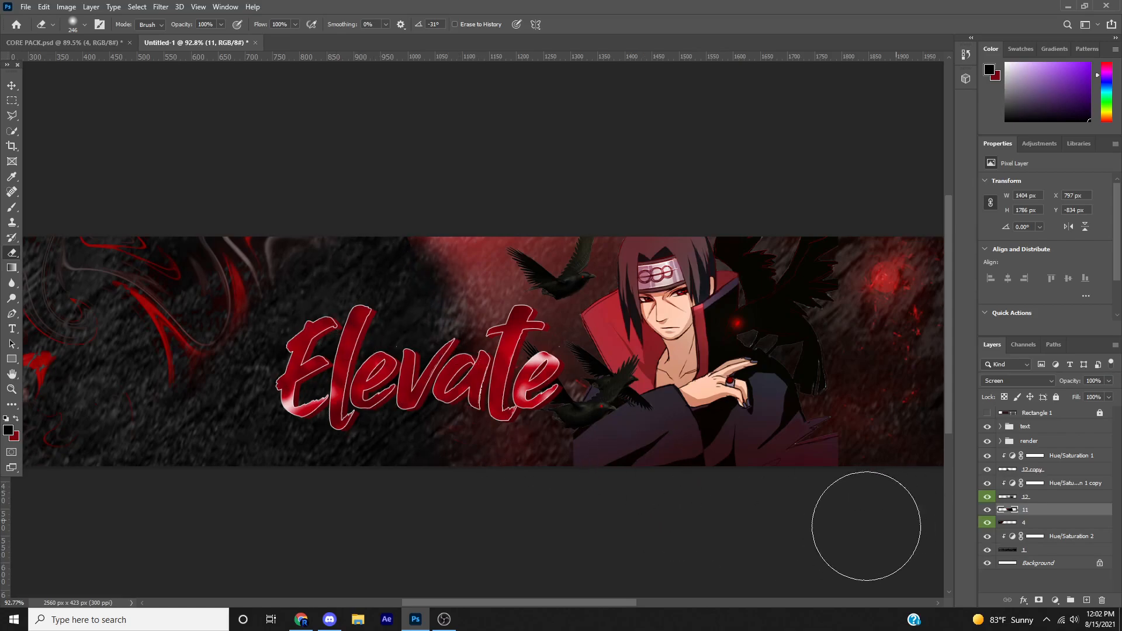
key("ctrl+0")
key("v")
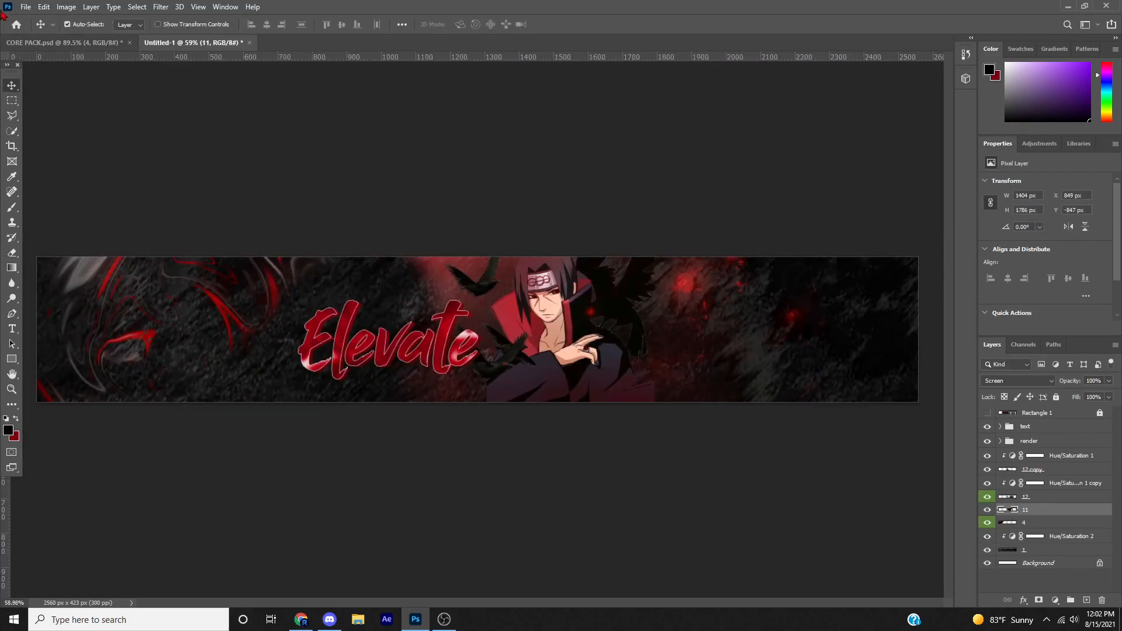
- In CORE PACK.psd, hide and collapse the TEXTURAS[exclusivas] group, then expand and show the ILUMINACION group
left_click(64, 43)
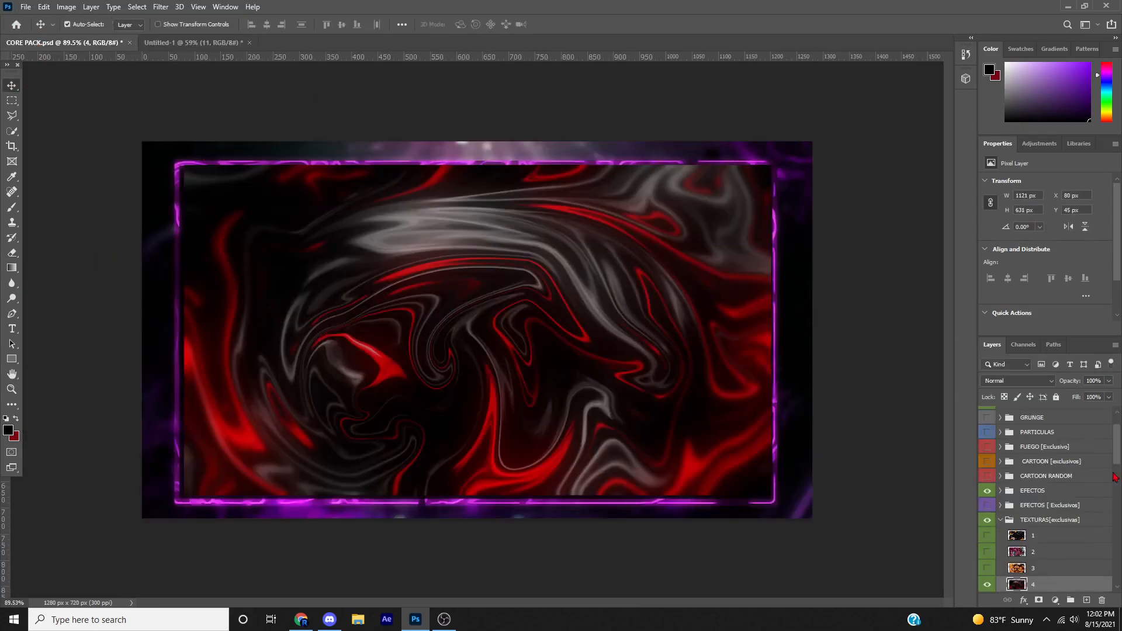
left_click(987, 521)
left_click(1001, 519)
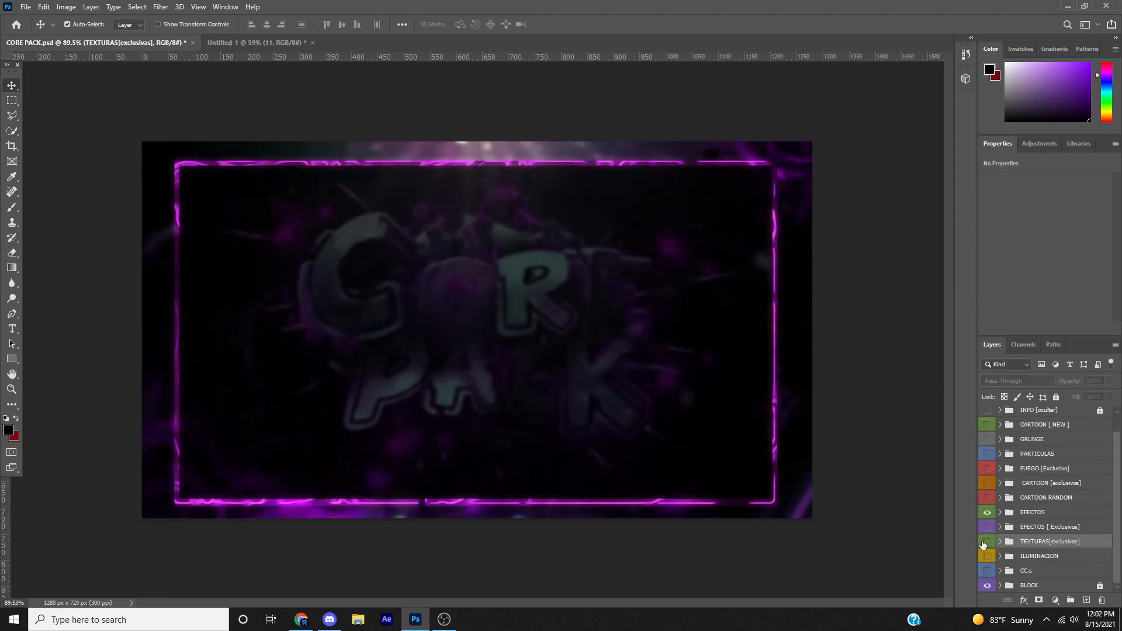
left_click(1000, 557)
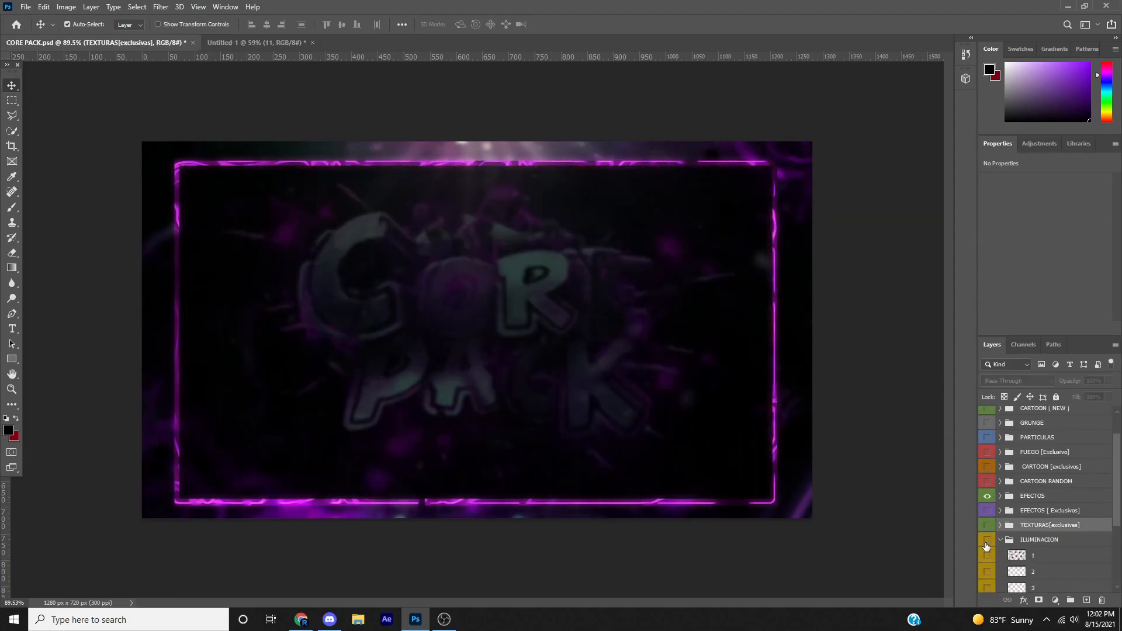
scroll(987, 543, "down", 4)
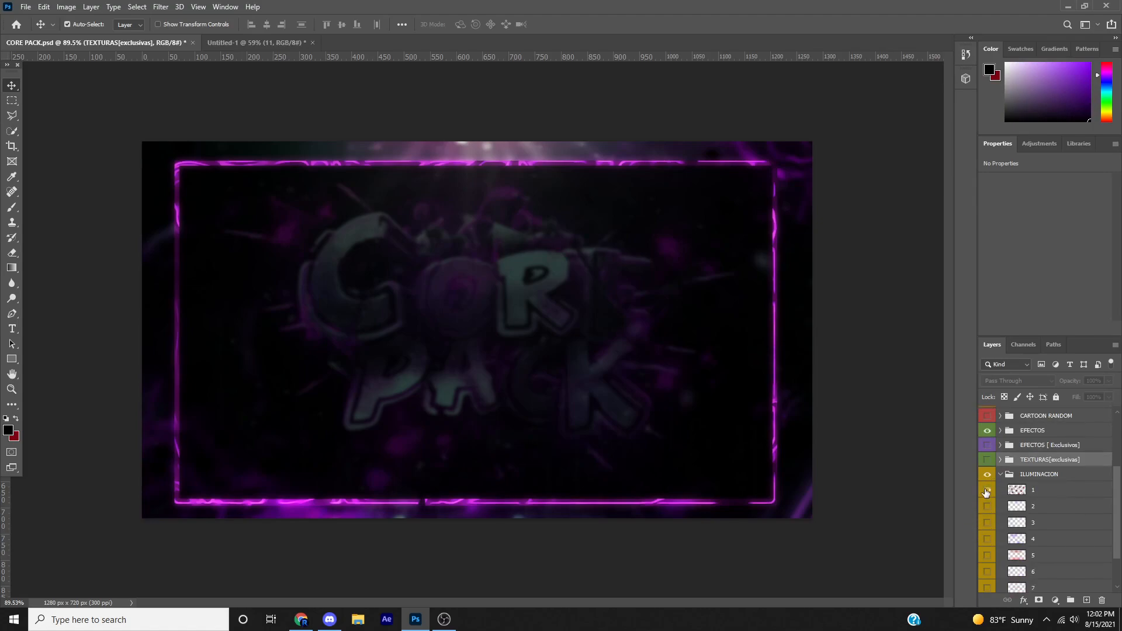
- Preview the lighting layers in ILUMINACION and copy lighting layer 4 into the banner above the light leak layer
left_click(987, 491)
left_click(986, 491)
left_click(988, 506)
left_click(988, 507)
left_click(987, 539)
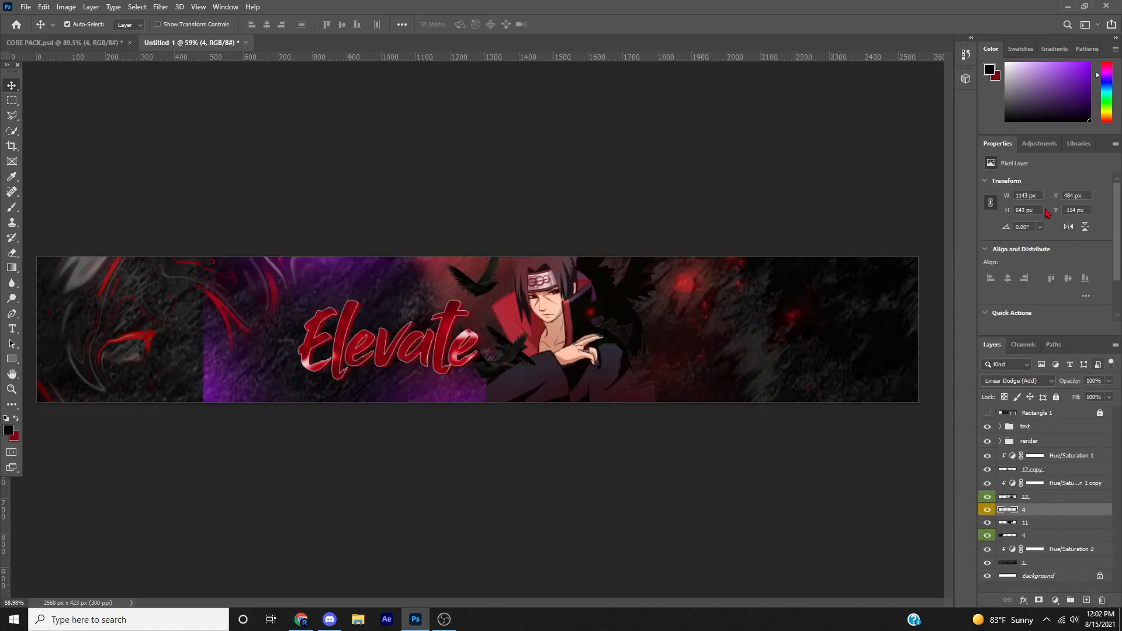
- Add a clipped Hue/Saturation adjustment to the purple lighting layer, colorized with hue 0 and saturation 94
left_click(1039, 146)
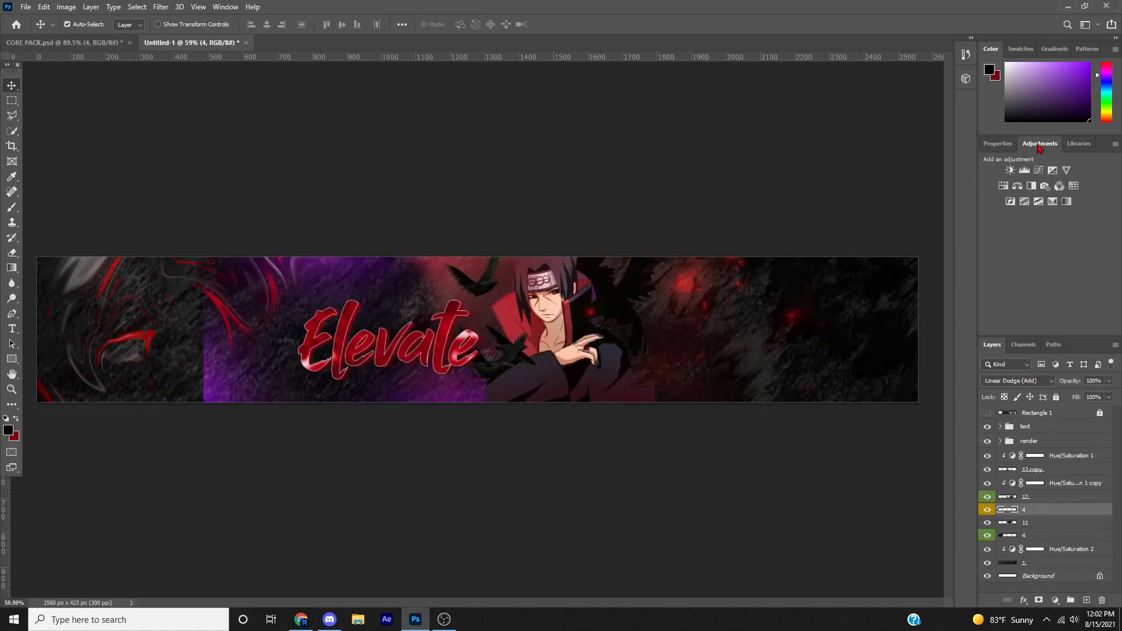
left_click(1004, 186)
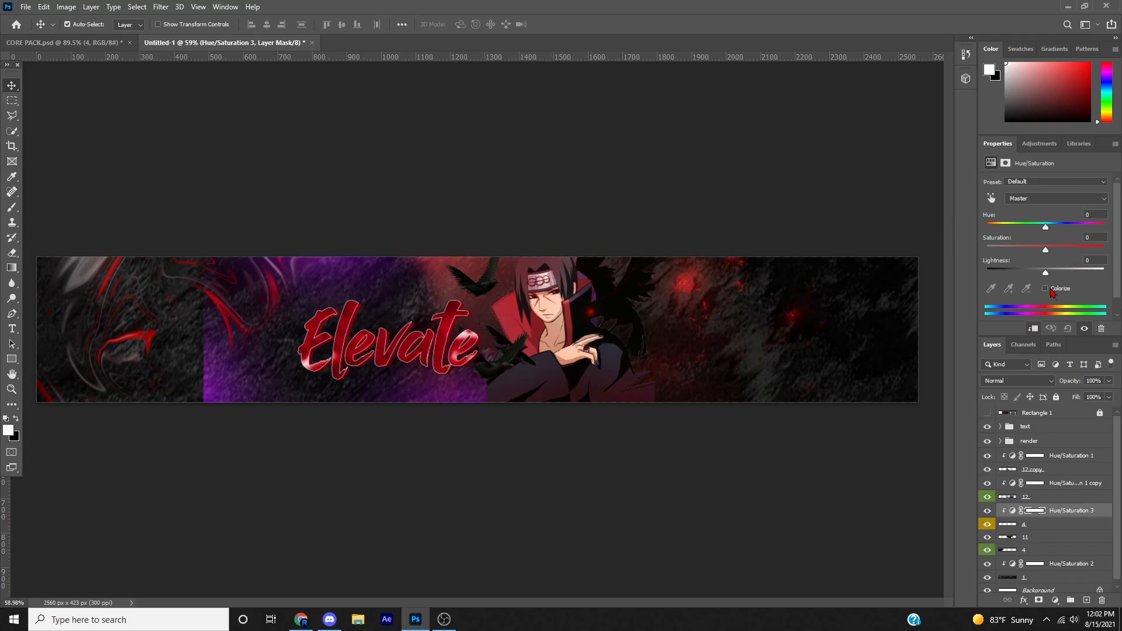
left_click(1051, 292)
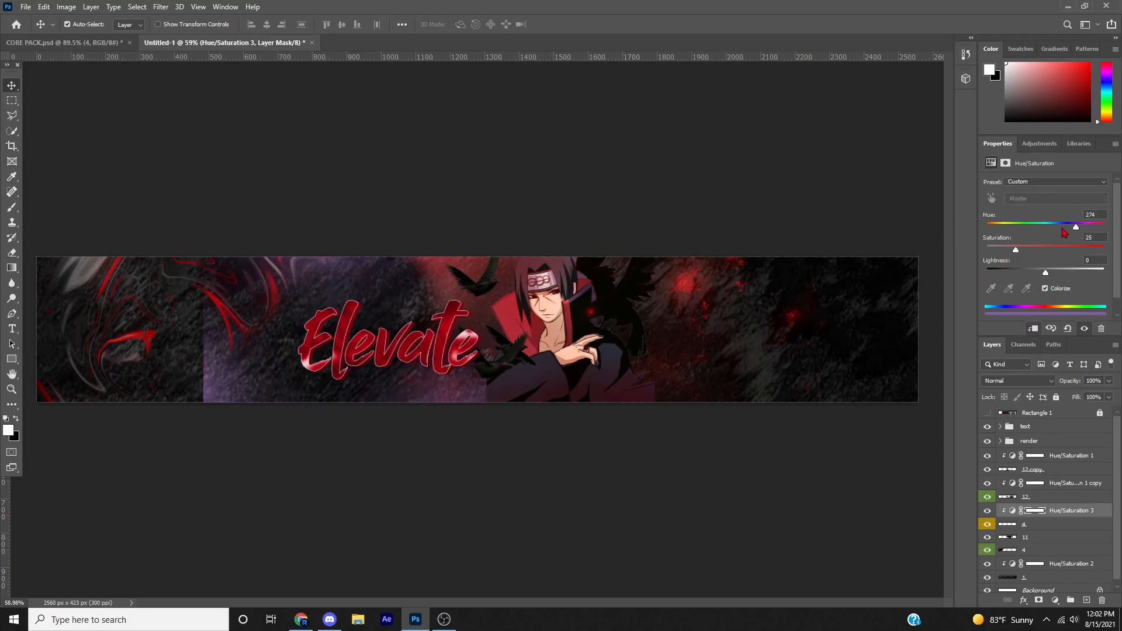
left_click_drag(949, 236, 1079, 236)
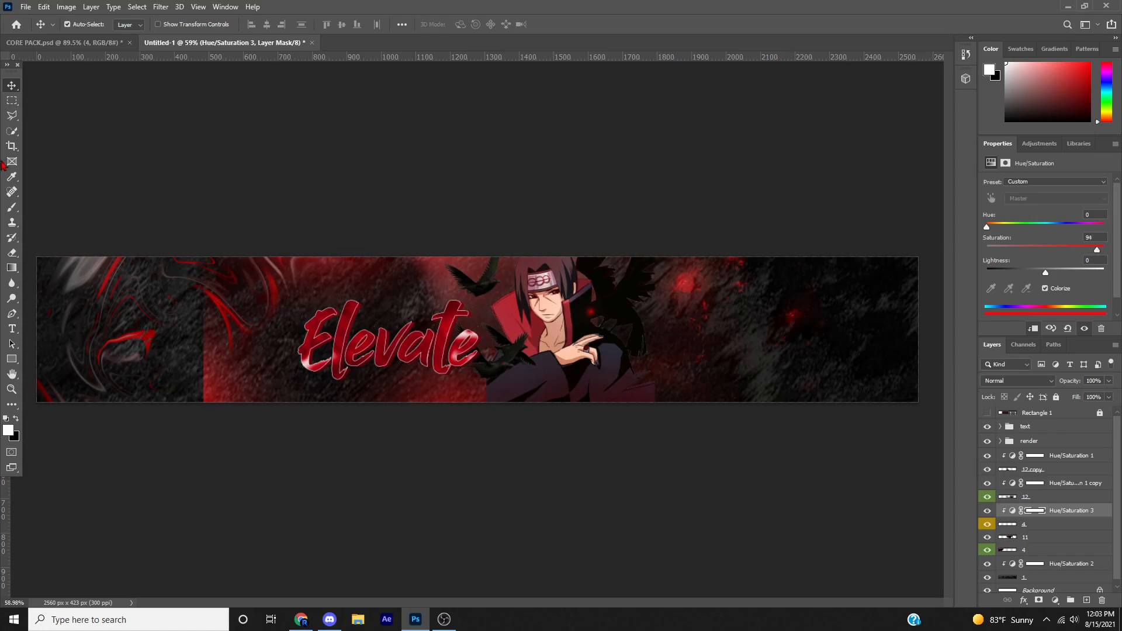
- Select lighting layer 4 and scale it up to about 187%, extending it upward beyond the banner
key("ctrl+2")
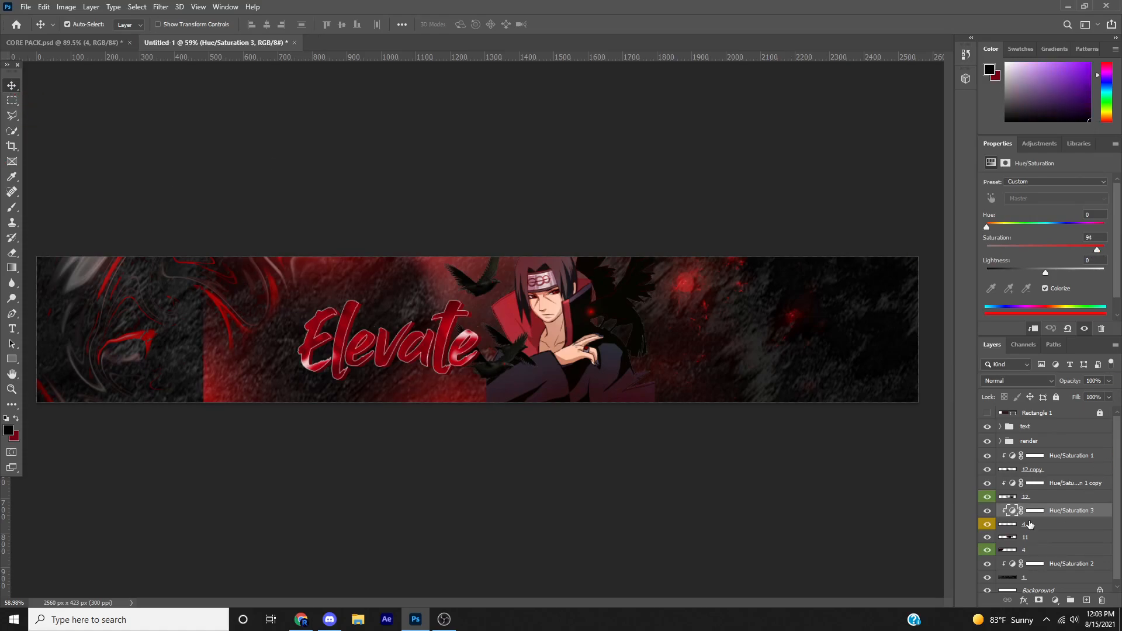
left_click(1033, 528)
key("ctrl+t")
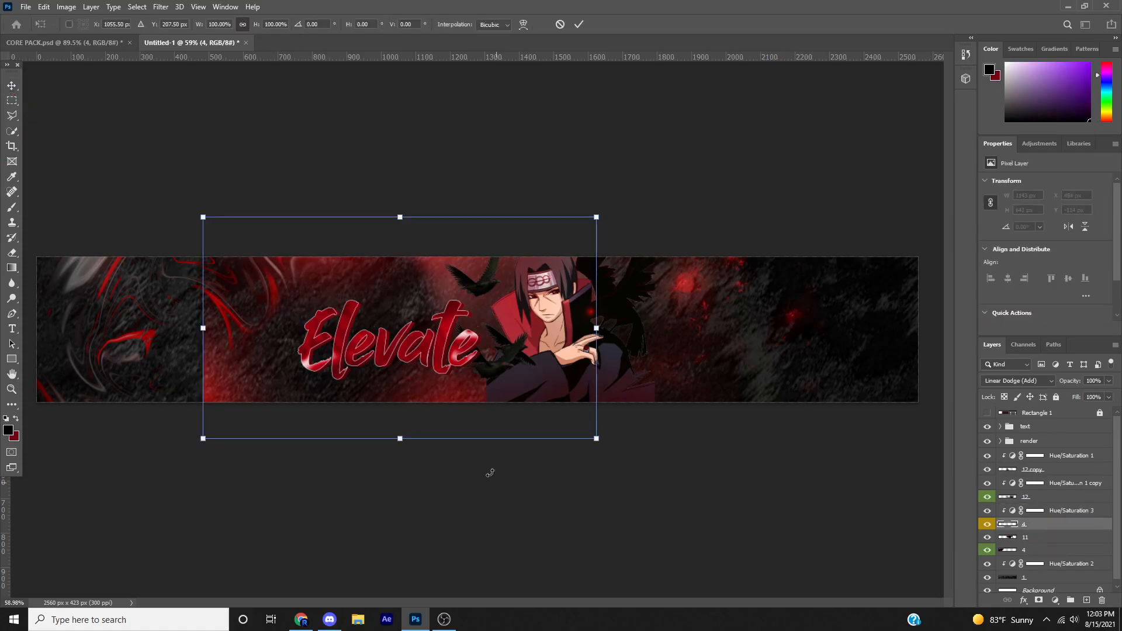
left_click_drag(400, 439, 549, 313)
scroll(548, 313, "down", 4)
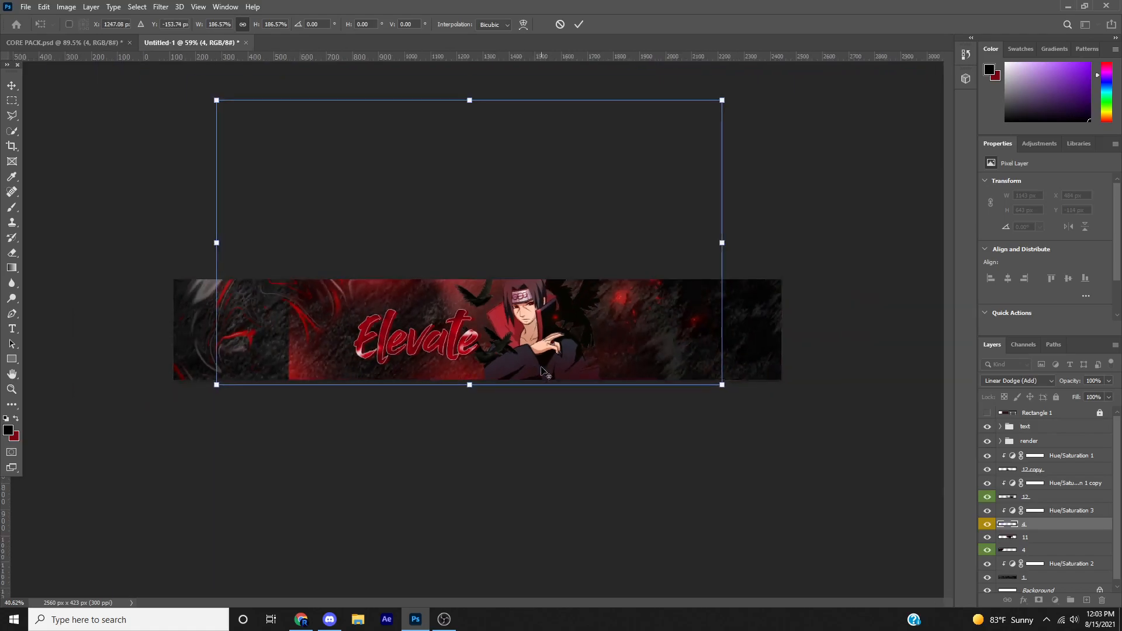
key("Return")
- Rotate the enlarged lighting layer and move it so its red glow covers the banner's left end
key("ctrl+t")
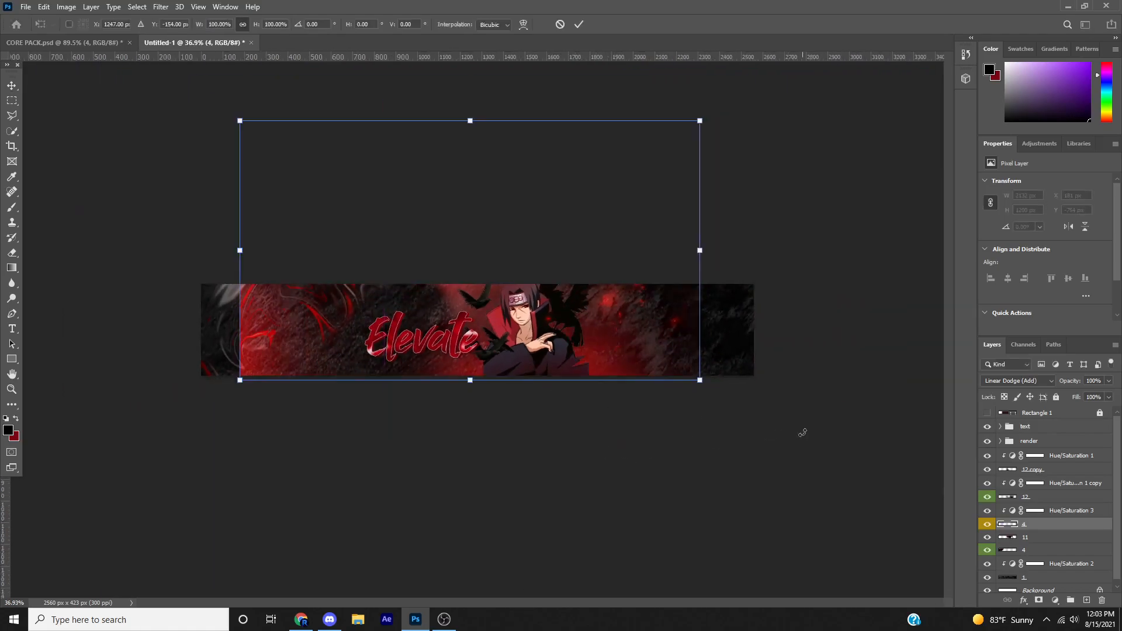
left_click_drag(801, 431, 581, 446)
left_click_drag(555, 273, 321, 281)
left_click(10, 87)
scroll(504, 345, "up", 10)
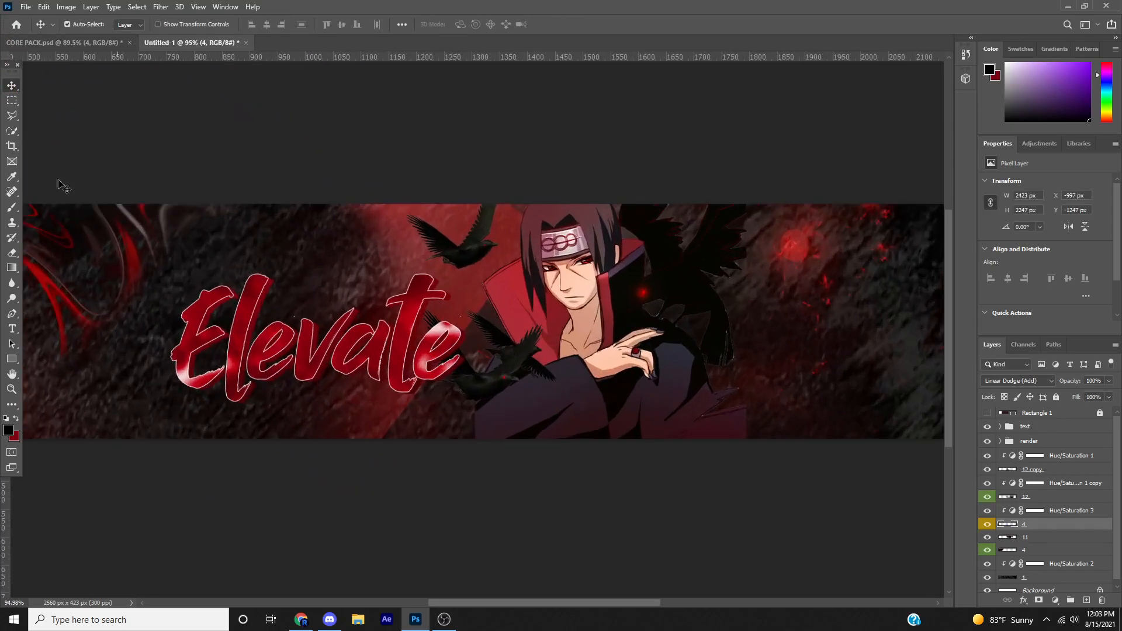
- Erase the lighting layer's hard diagonal edge around the "Elevate" text with the soft 246 px eraser
left_click(7, 253)
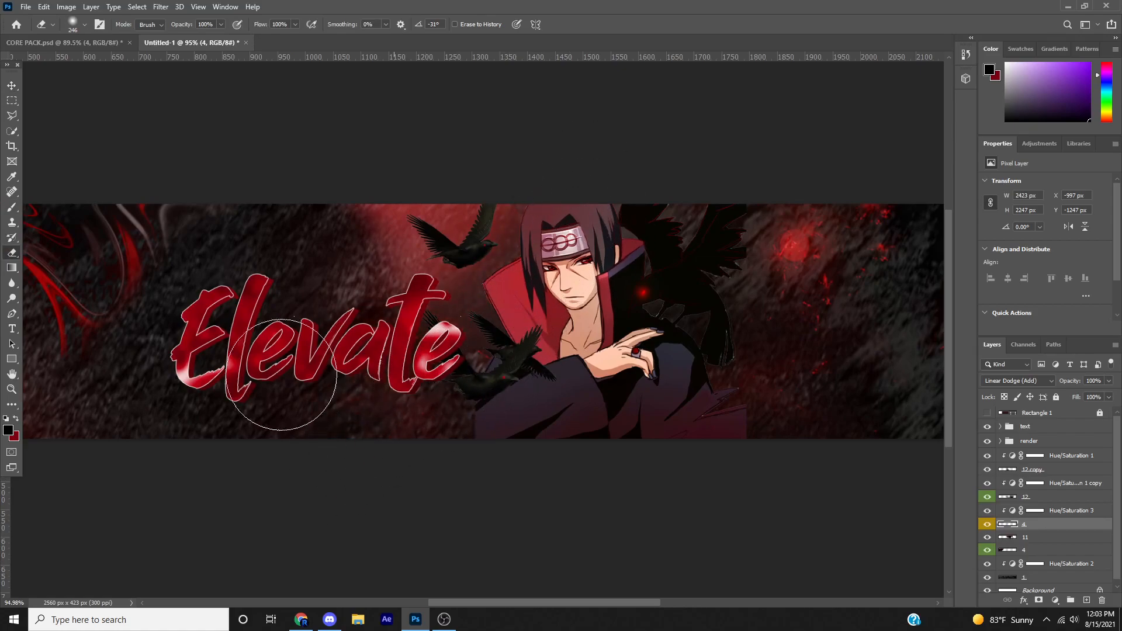
key("ctrl+minus")
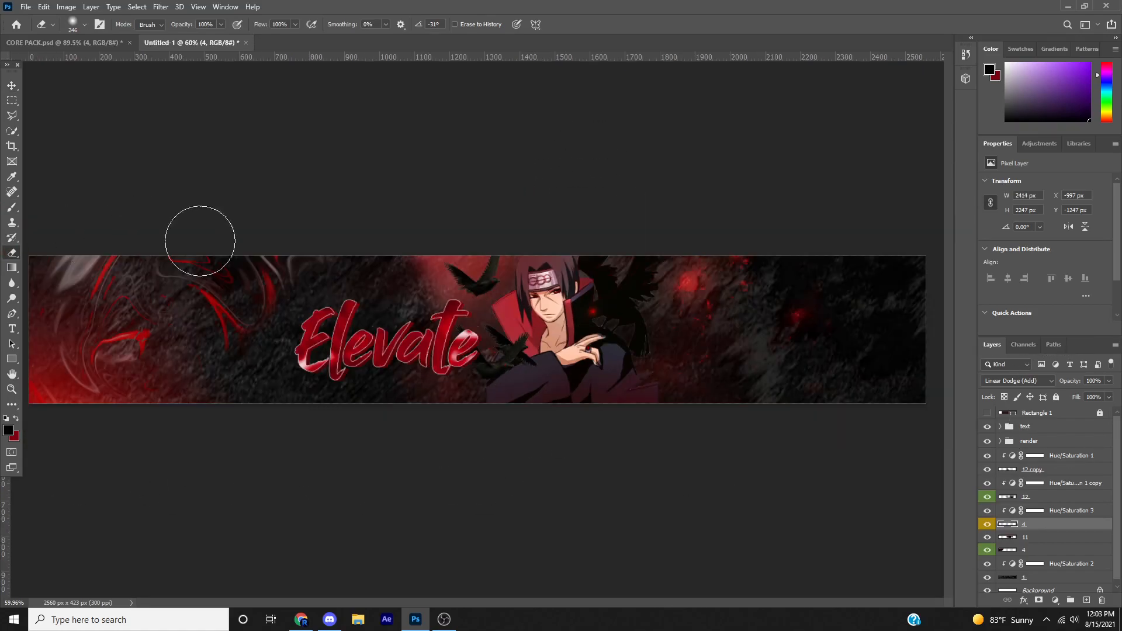
key("ctrl+minus")
key("ctrl+minus")
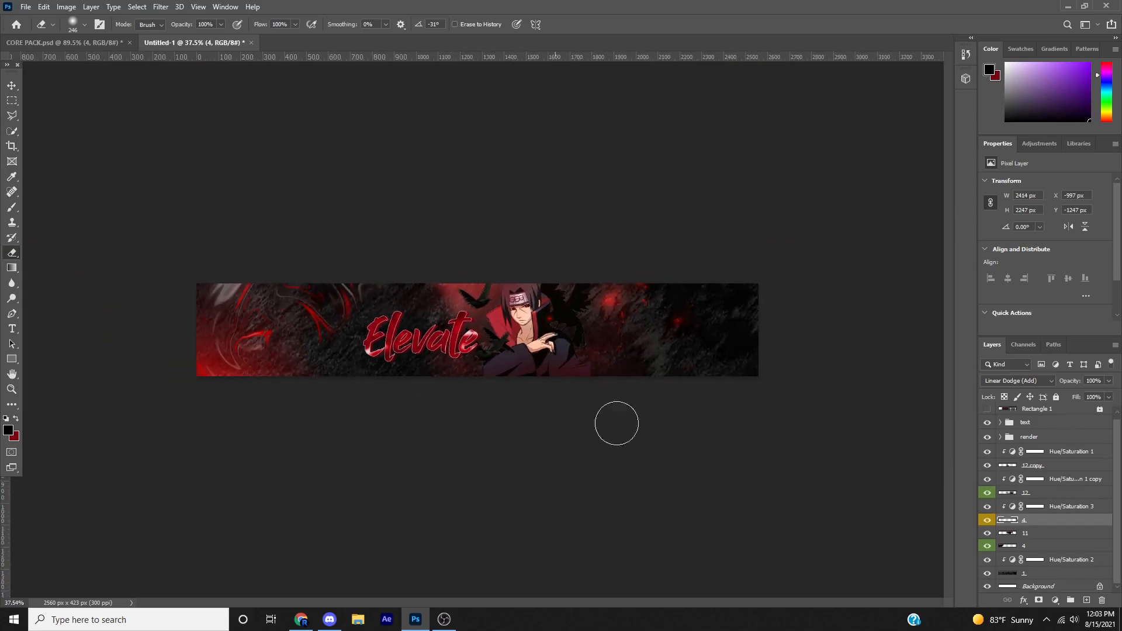
- Switch to Chrome and search Google Images for "itachi render"
left_click(301, 619)
left_click(183, 54)
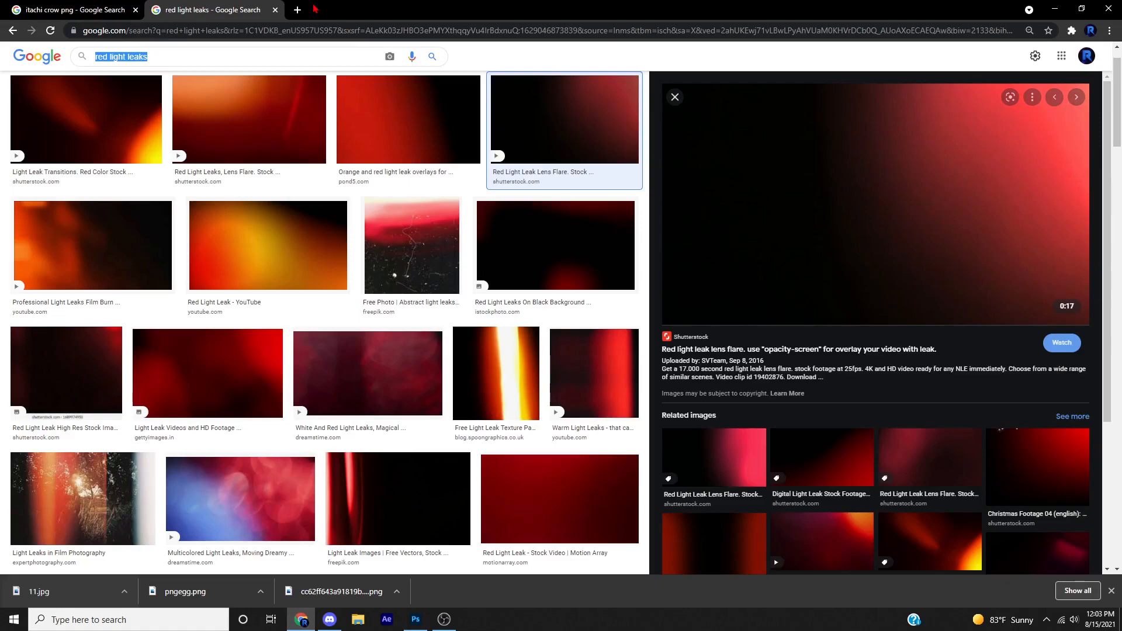
type("itachi ren")
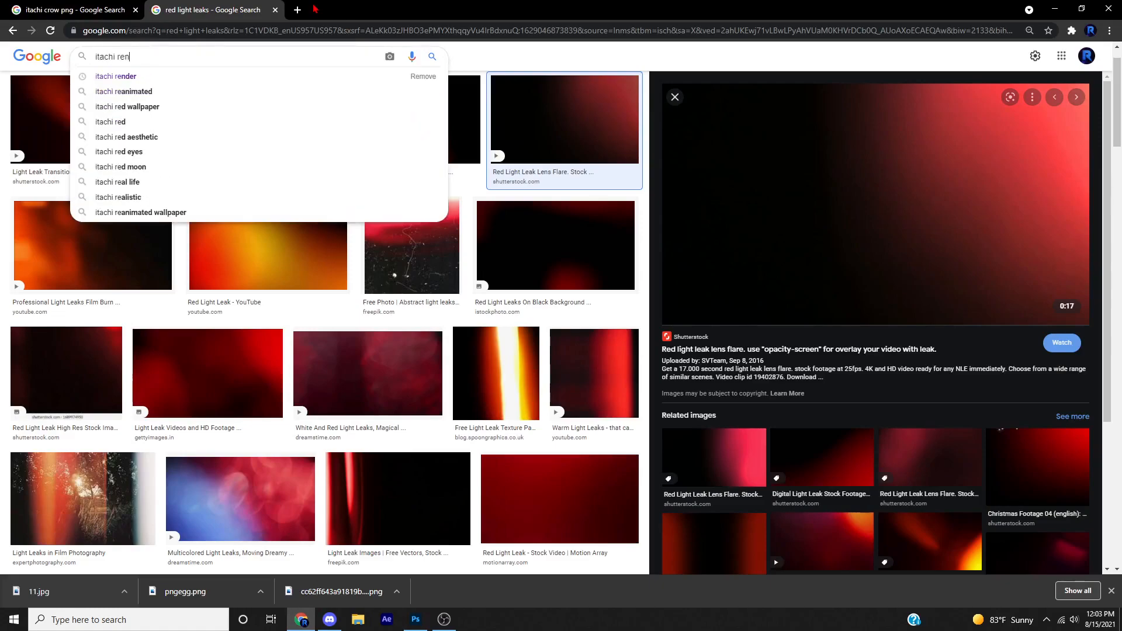
type("der")
key("Return")
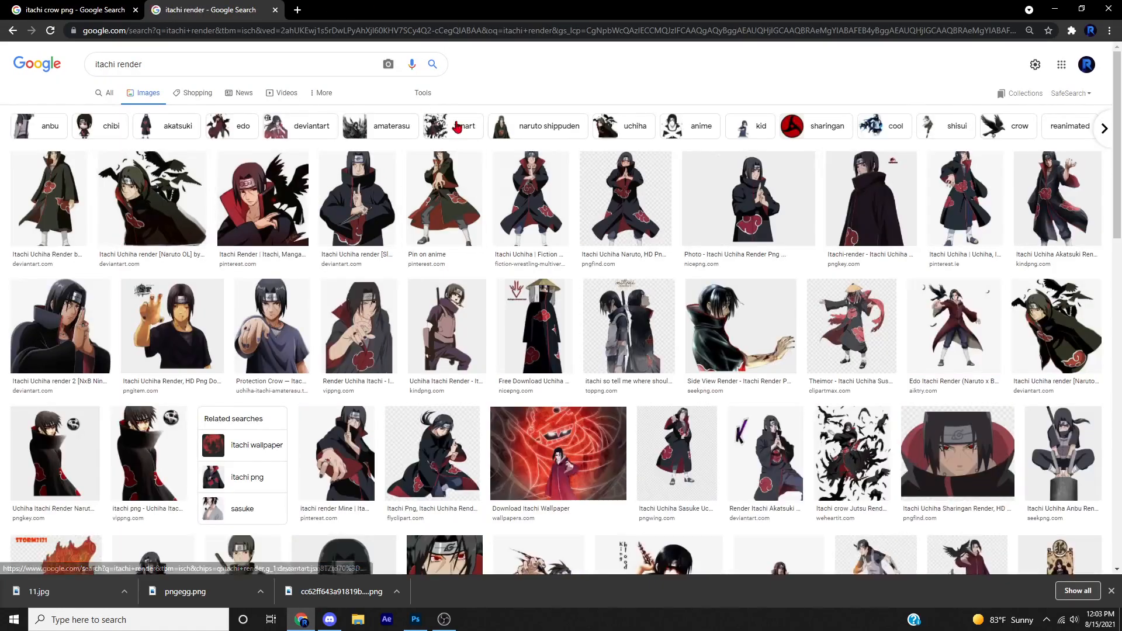
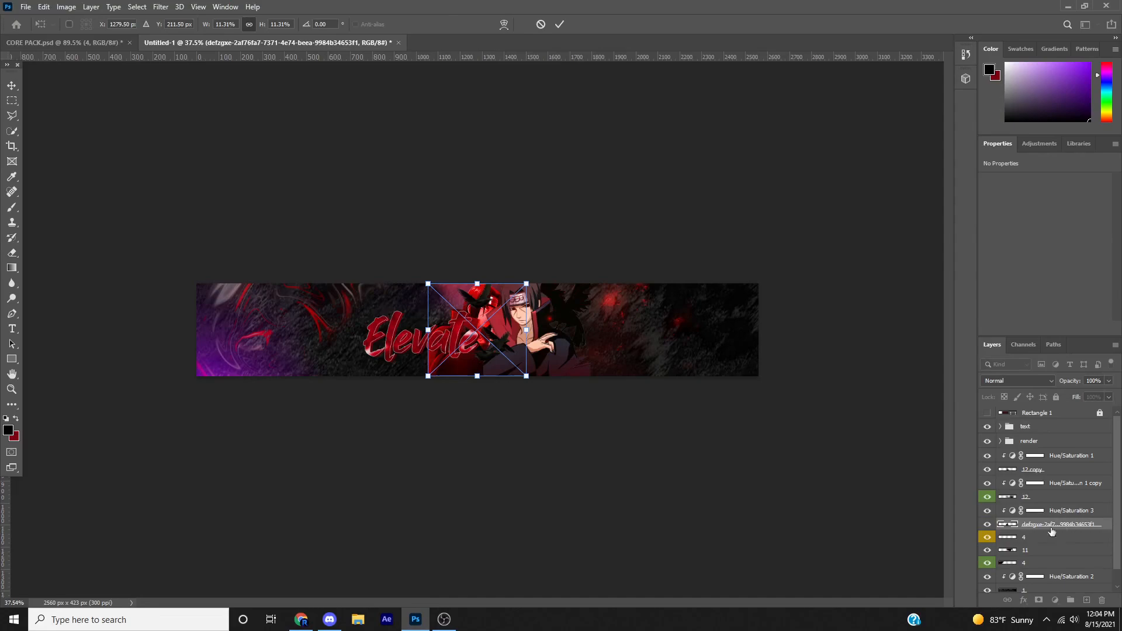
- Place the Itachi render in the banner, move it above Hue/Saturation 3 and clip that adjustment back onto lighting layer 4
key("Return")
left_click_drag(1031, 529, 1039, 506)
key("e")
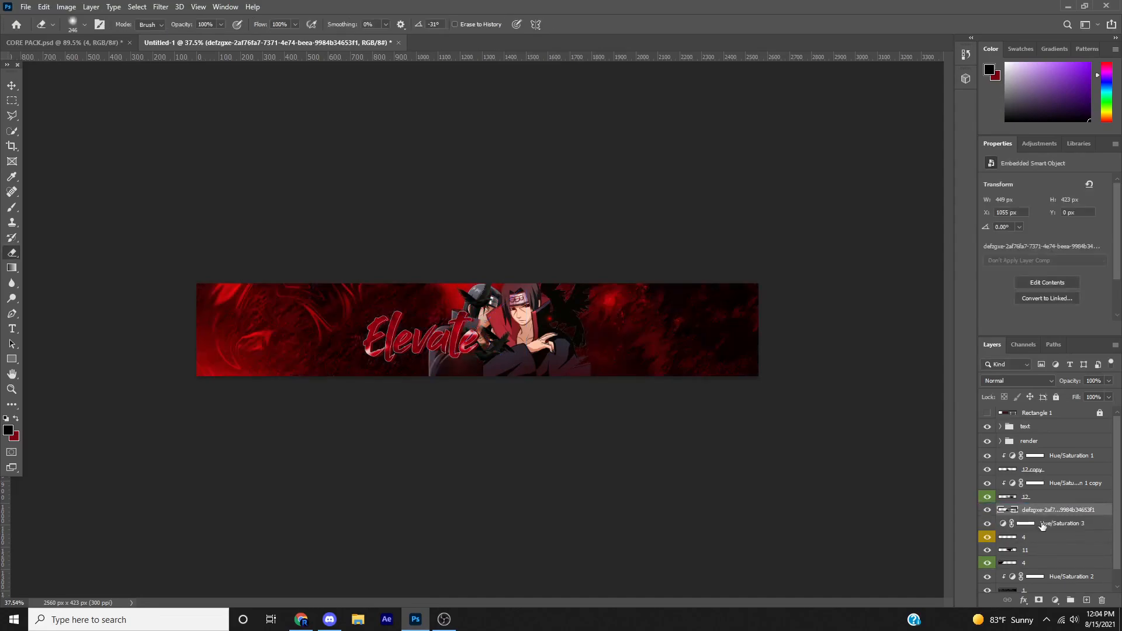
left_click(1073, 525, "alt")
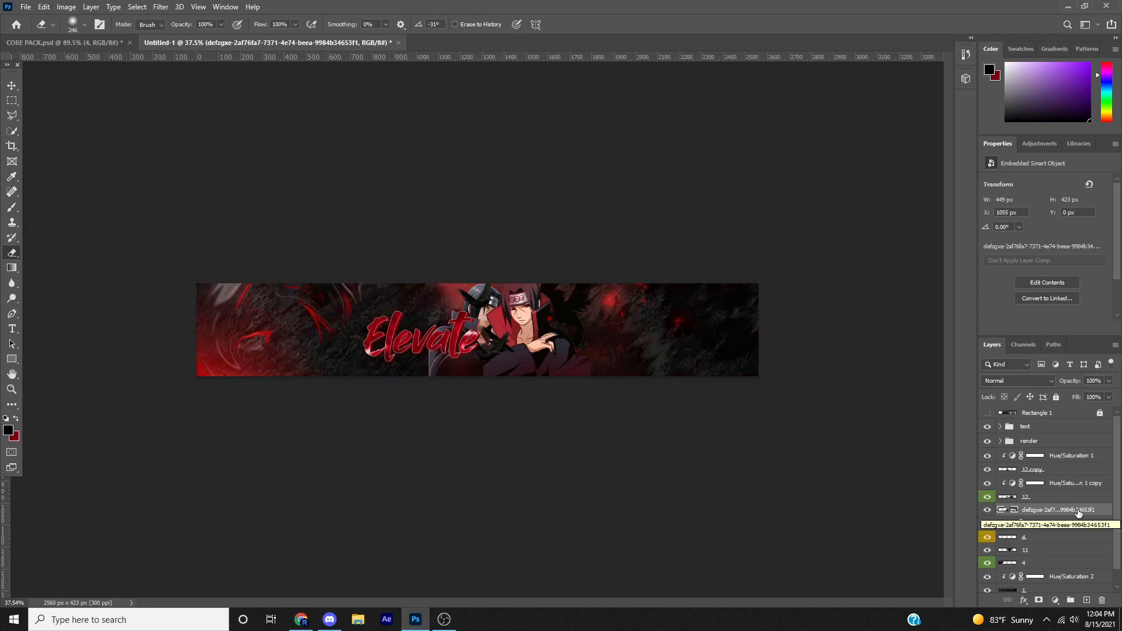
- Move the new render to the banner's left end, scale it to 18.34% and rotate it 15.32°
key("ctrl+t")
left_click_drag(502, 367, 314, 398)
left_click_drag(303, 435, 304, 422)
left_click_drag(410, 432, 362, 479)
left_click_drag(275, 386, 272, 388)
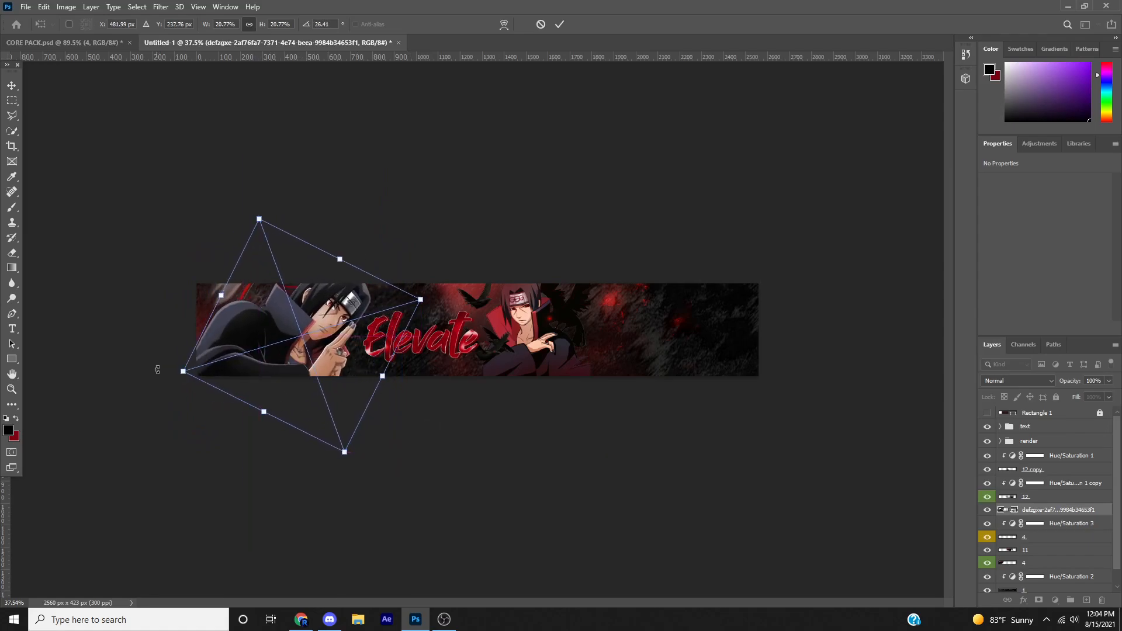
left_click_drag(157, 370, 208, 392)
left_click_drag(279, 415, 292, 384)
scroll(1092, 538, "down", 1)
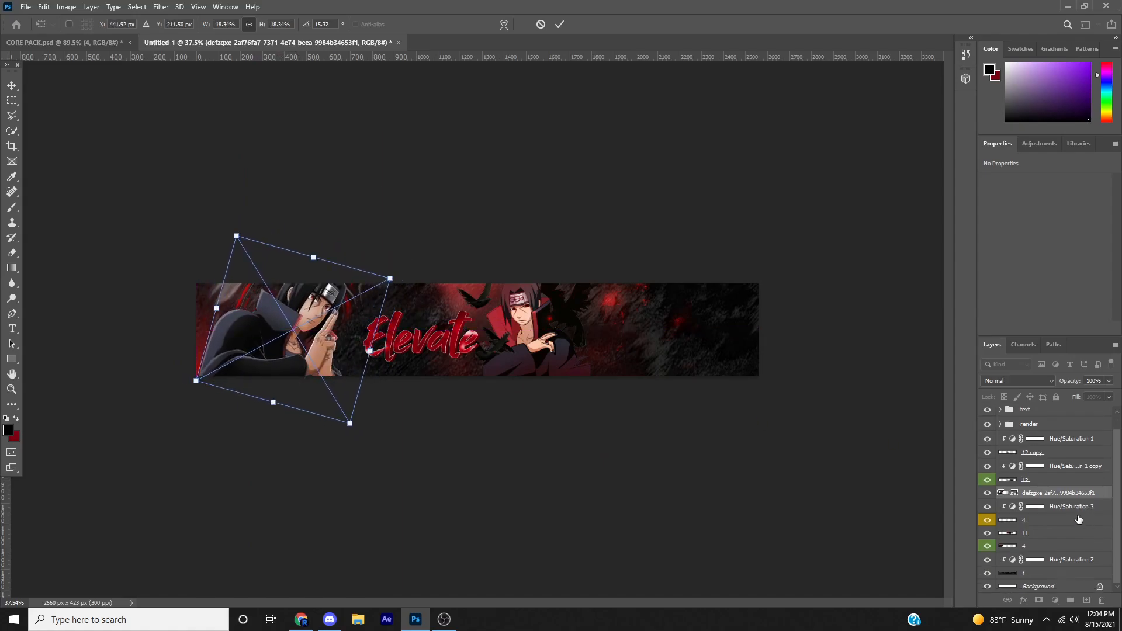
key("Return")
- Move the render directly beneath green-labelled texture layer 4, compare blend modes for that texture and keep Lighter Color
left_click_drag(1080, 498, 1072, 550)
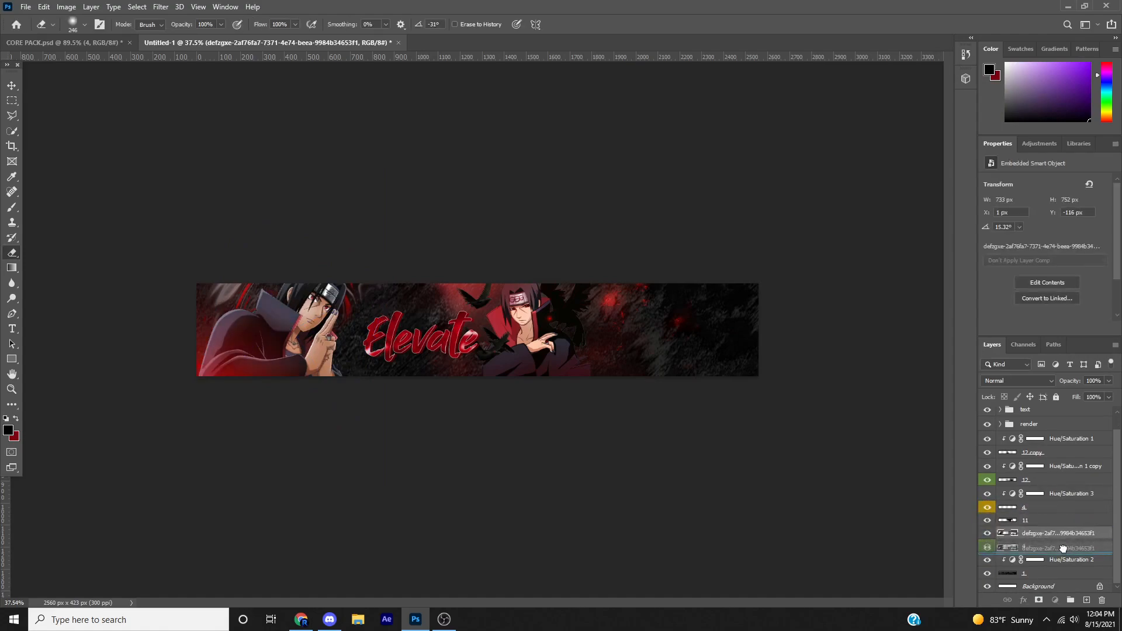
key("ctrl+t")
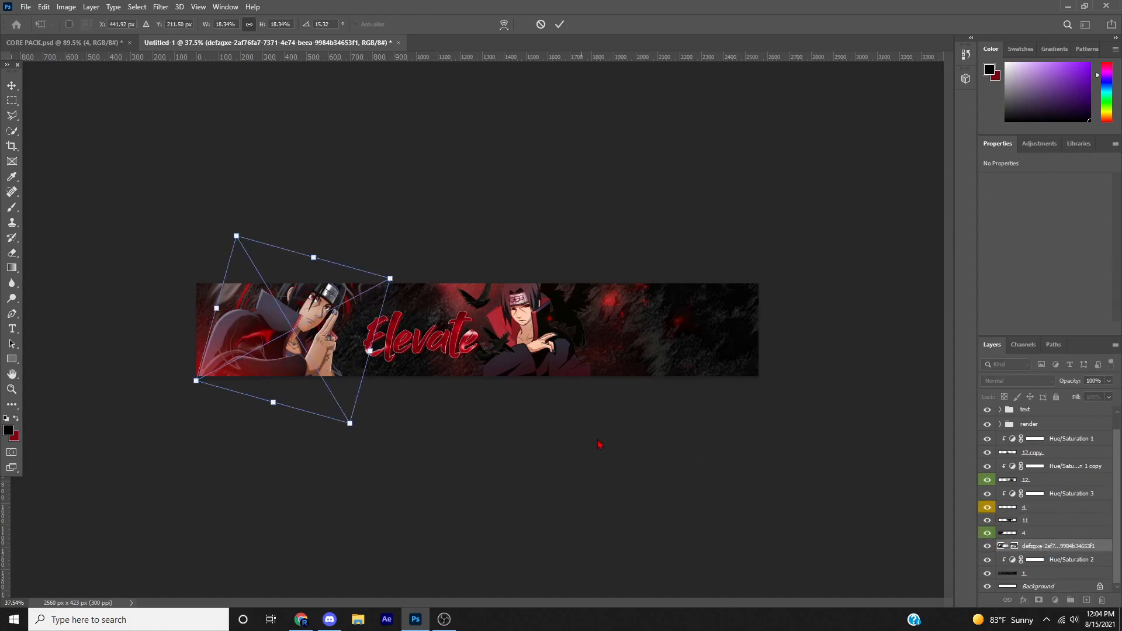
left_click(1079, 538)
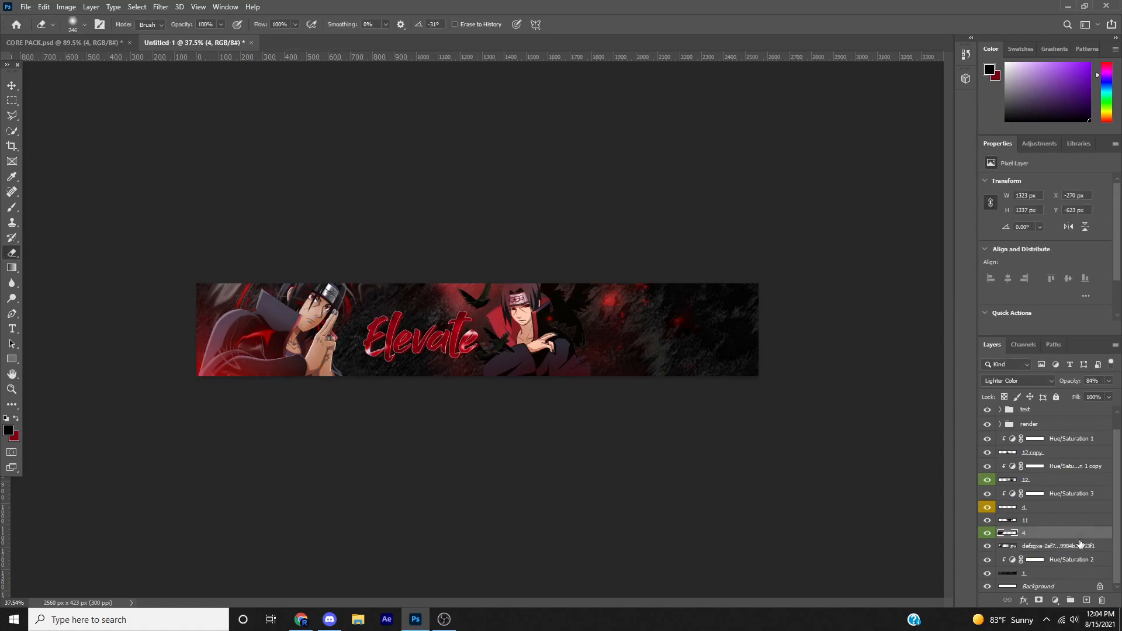
left_click(1032, 382)
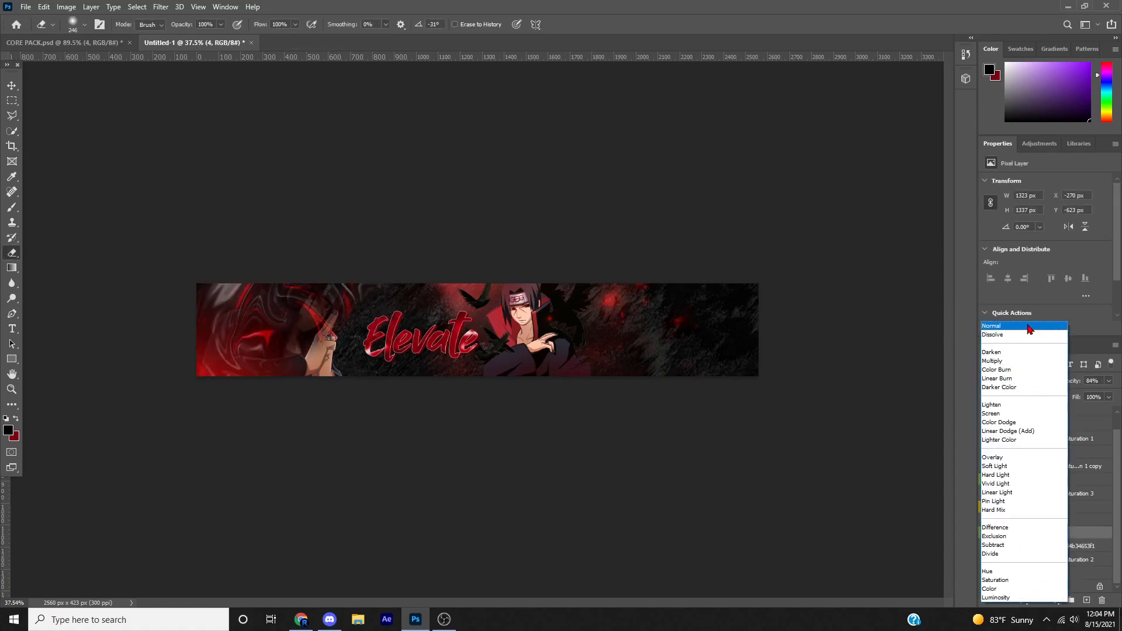
left_click(1005, 439)
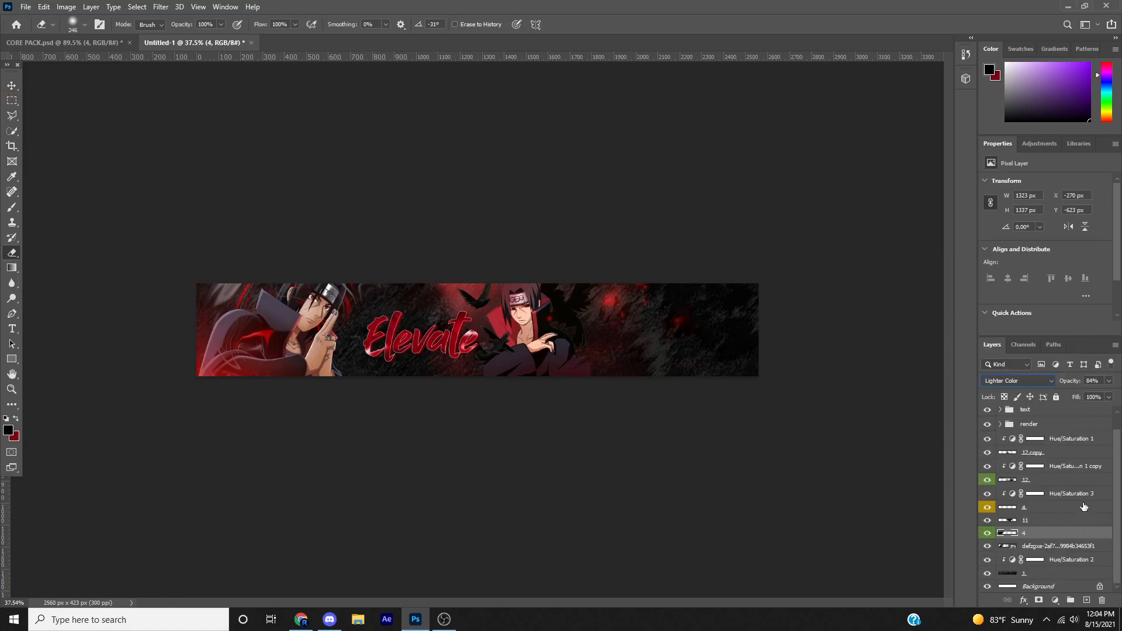
- Scale the render down to 14.76% beside the "Elevate" text and check its position against the Rectangle 1 guide
left_click(1035, 548)
key("ctrl+t")
left_click_drag(233, 391, 333, 353)
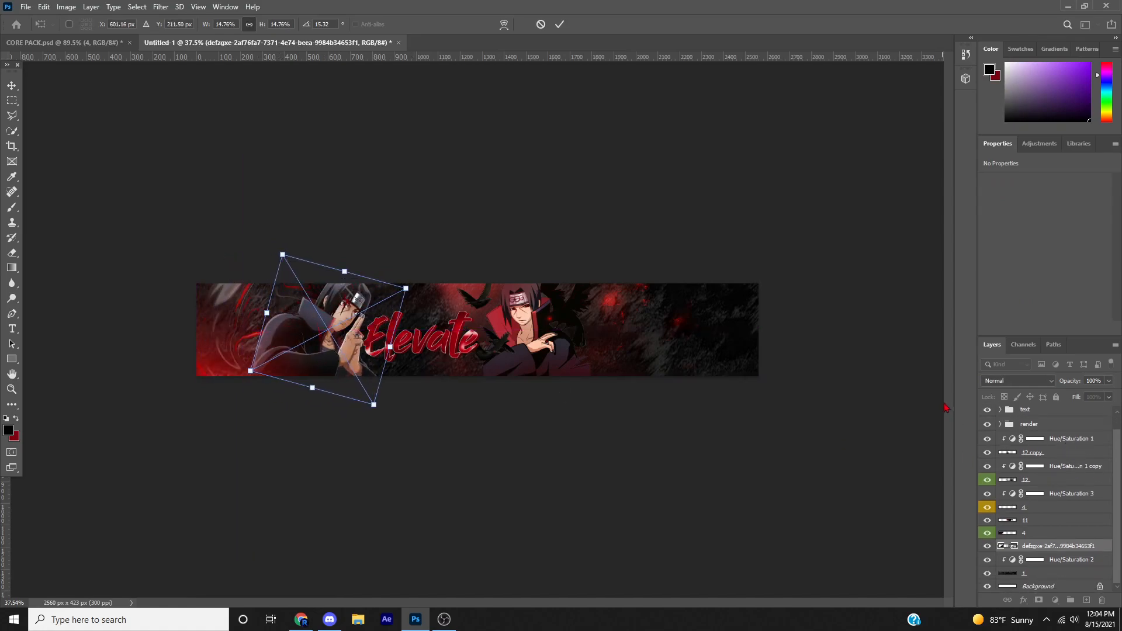
key("e")
left_click(987, 413)
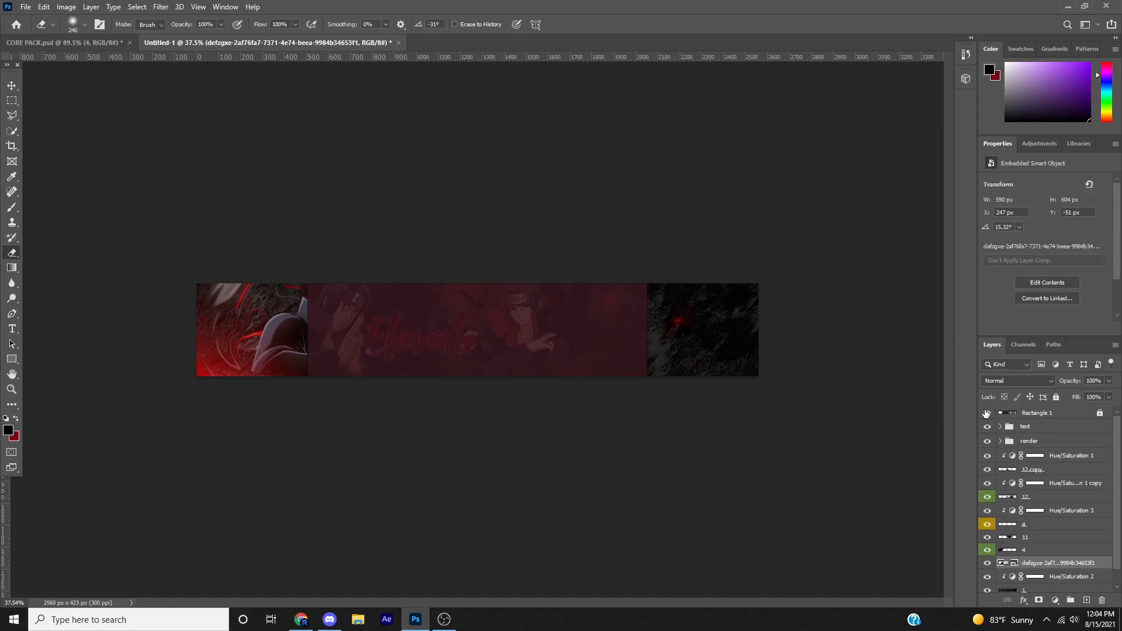
left_click(986, 413)
- Move the render to the banner's right end, flip it horizontally and scale it to 17.69% so it fills the height
key("ctrl+t")
left_click_drag(327, 392, 657, 380)
right_click(656, 375)
left_click(708, 556)
left_click_drag(704, 331, 709, 306)
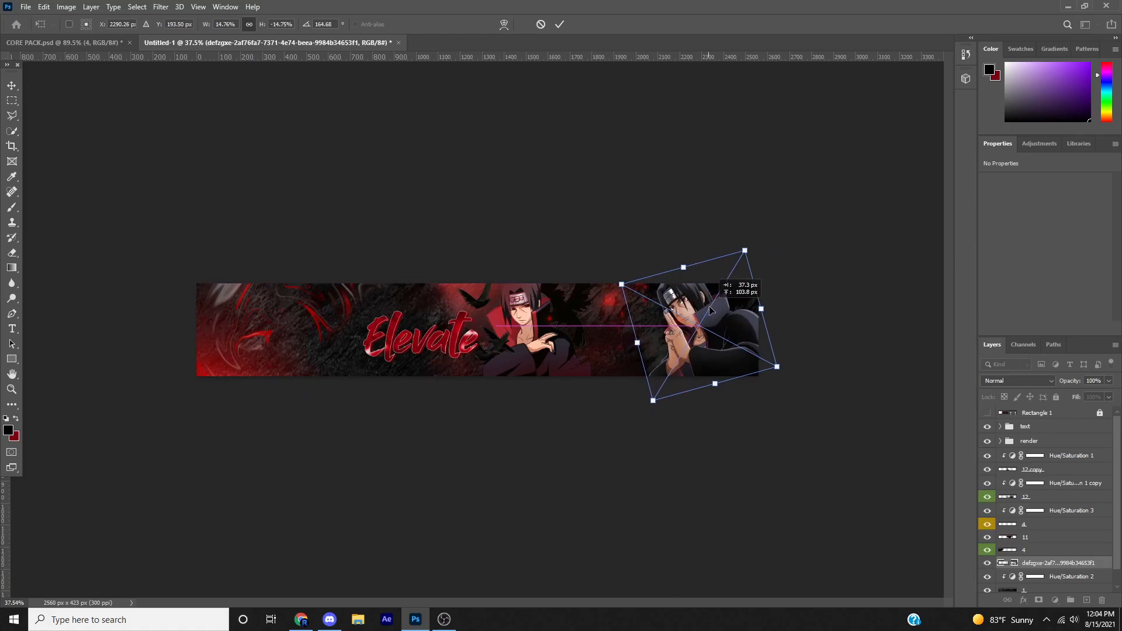
left_click_drag(713, 383, 715, 417)
left_click_drag(696, 380, 698, 377)
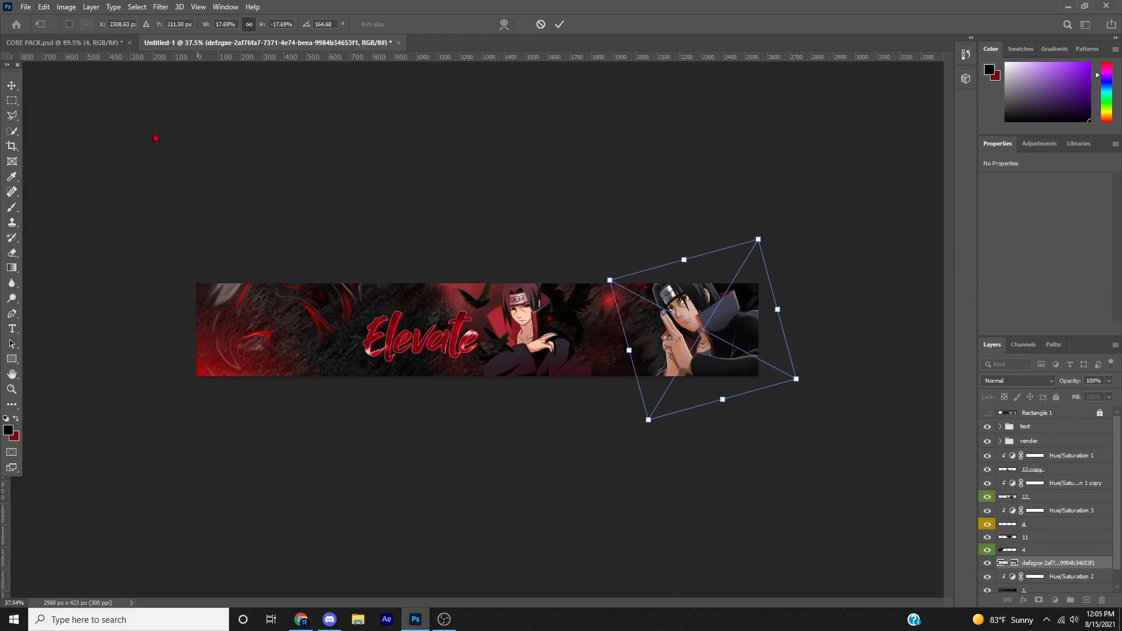
left_click(11, 85)
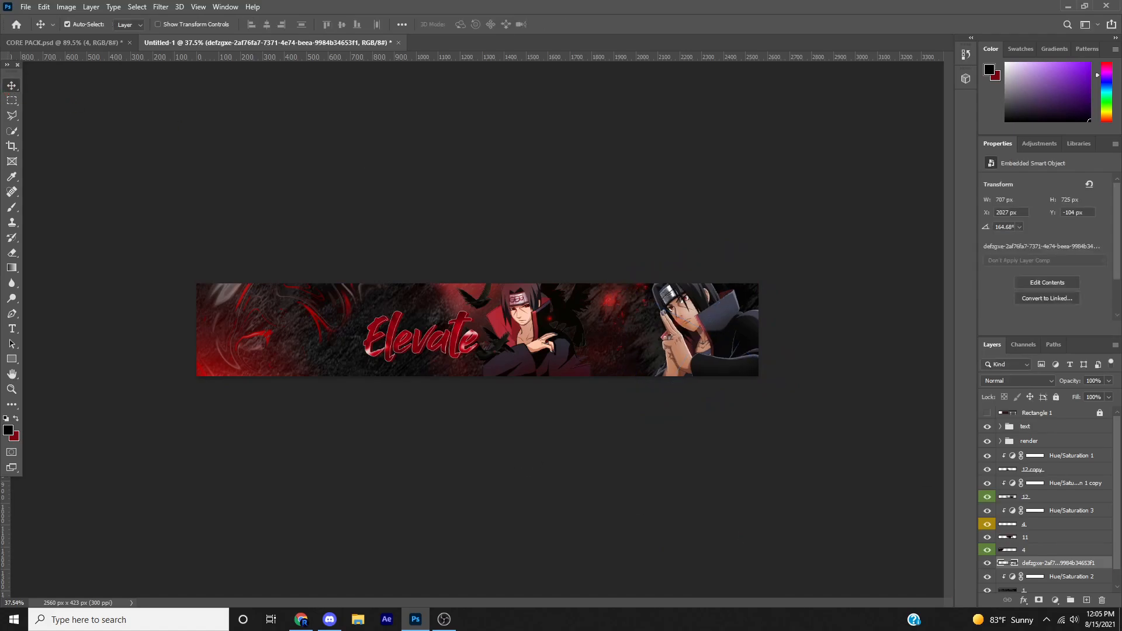
- Add a Hue/Saturation adjustment clipped to the new render, with saturation +40 and lightness -54
double_click(1104, 566)
left_click(1099, 550)
left_click(1038, 143)
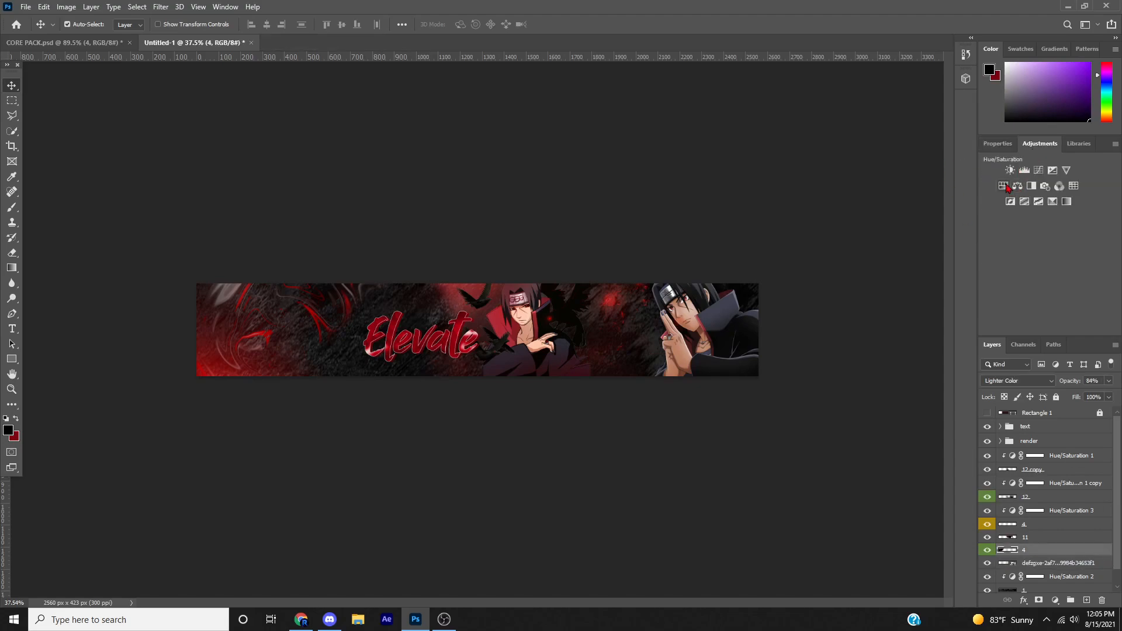
left_click(1006, 186)
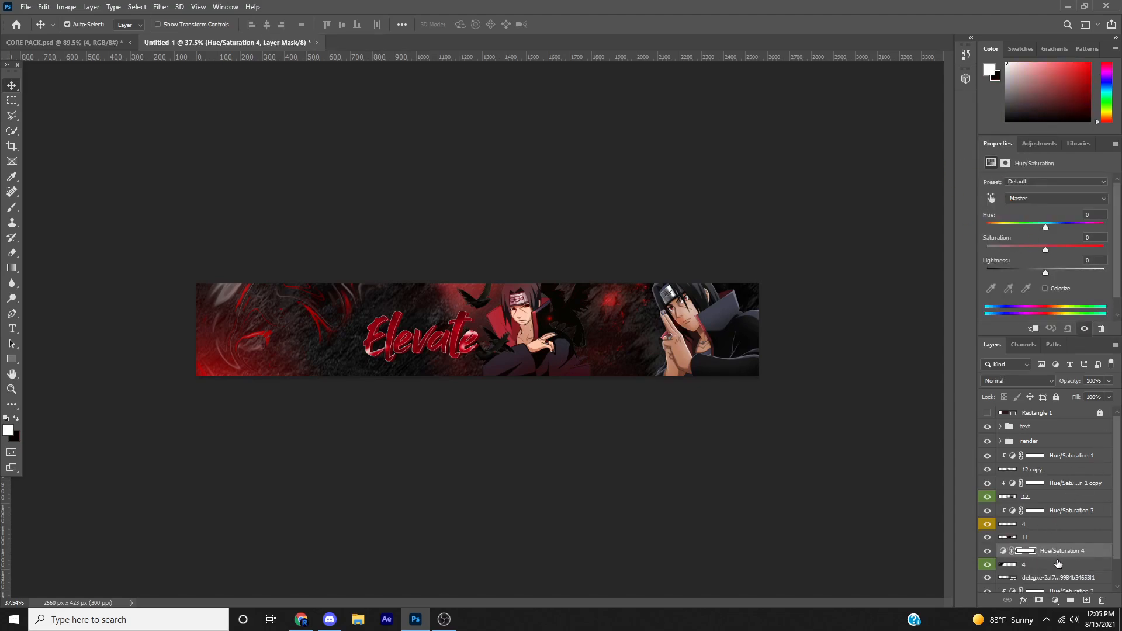
scroll(1058, 564, "down", 2)
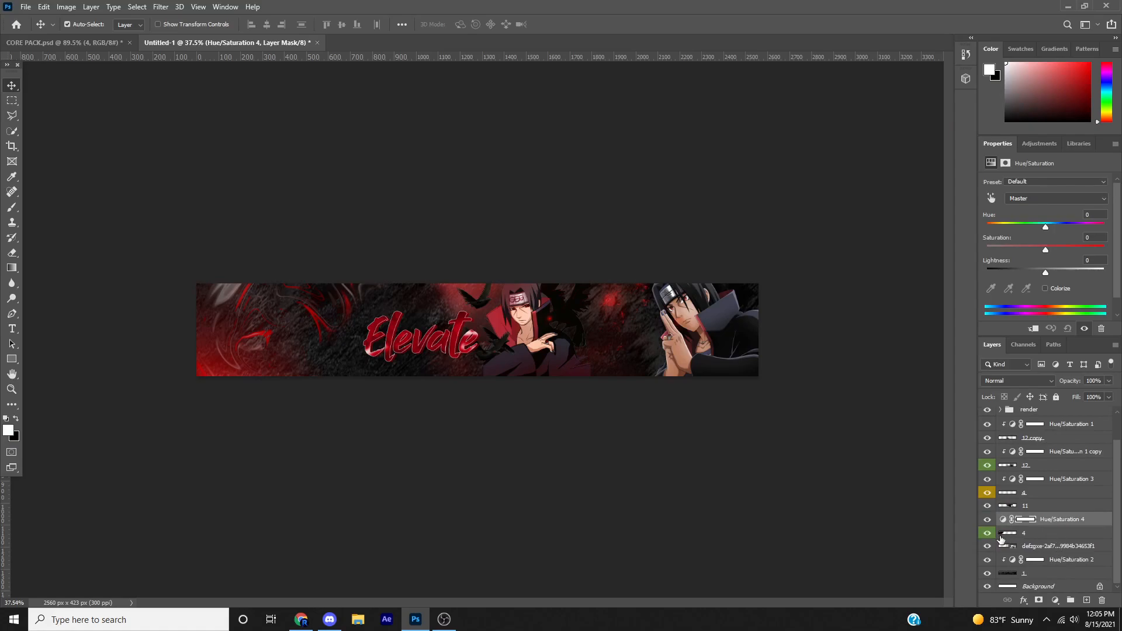
left_click_drag(1050, 530, 1059, 547)
key("ctrl+alt+g")
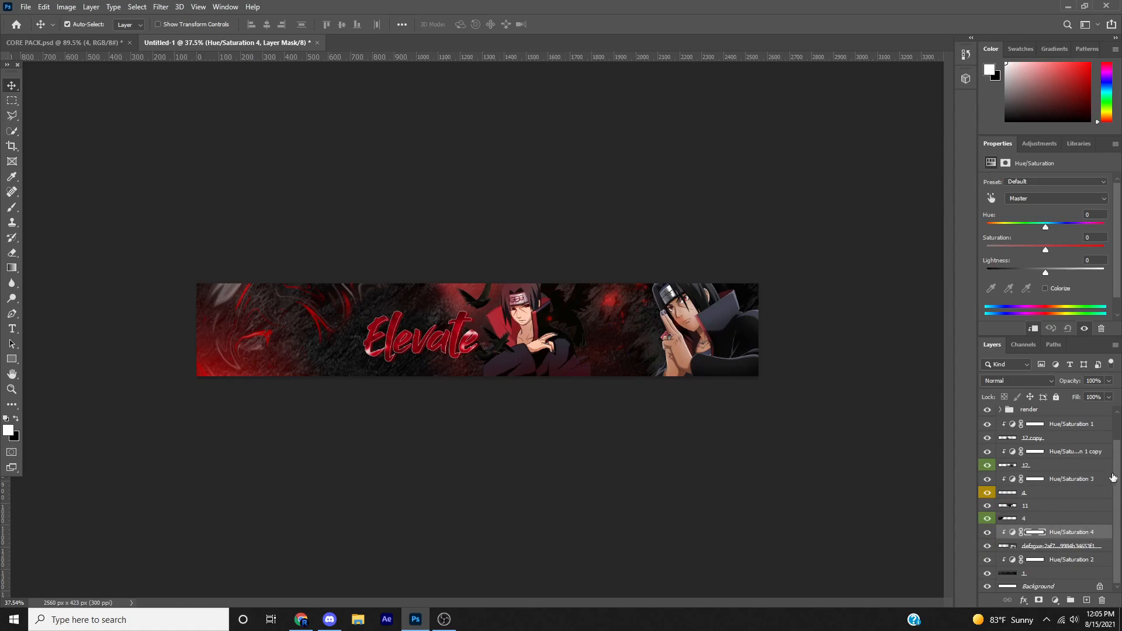
left_click_drag(1046, 273, 1020, 272)
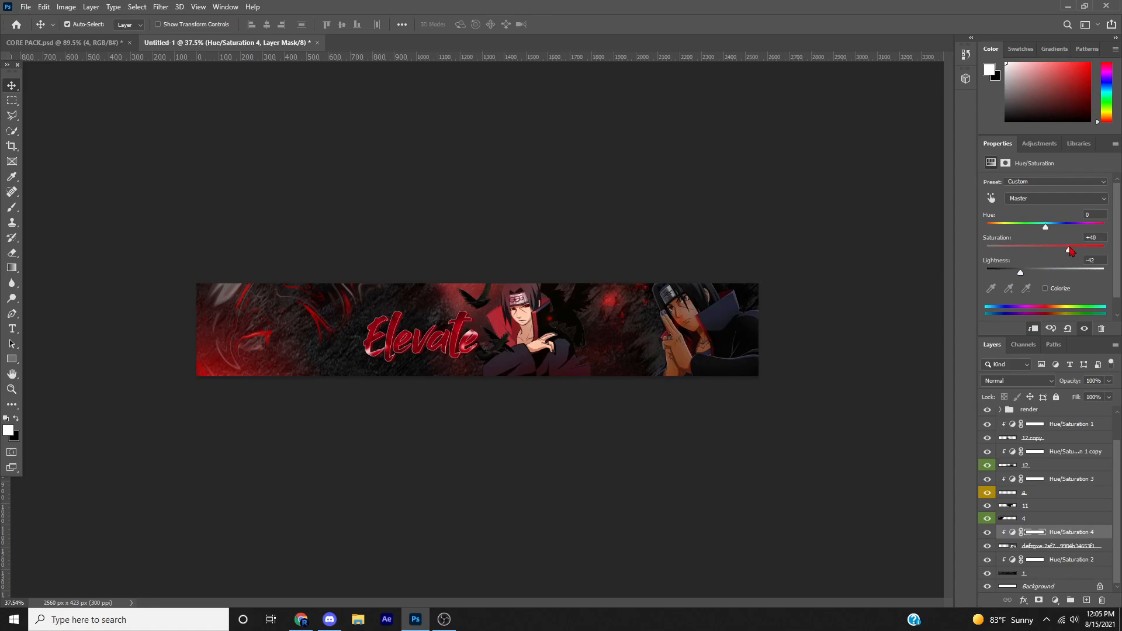
left_click_drag(1021, 272, 1014, 272)
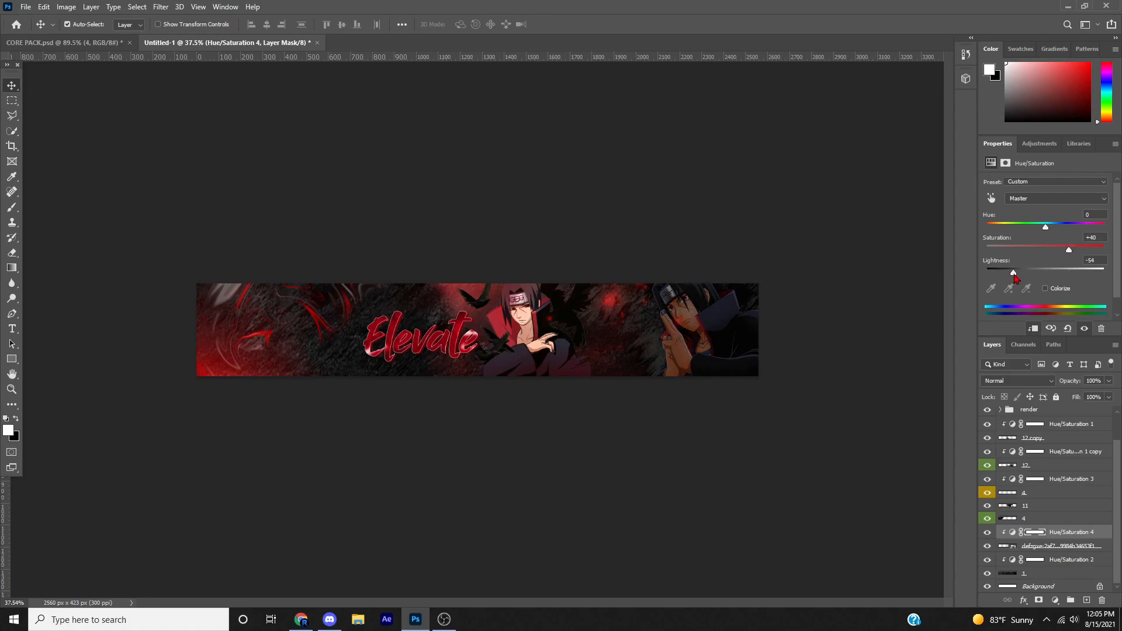
- Lower the right-hand Itachi render layer's opacity to 51%
left_click(1053, 549)
left_click_drag(1070, 383, 1042, 393)
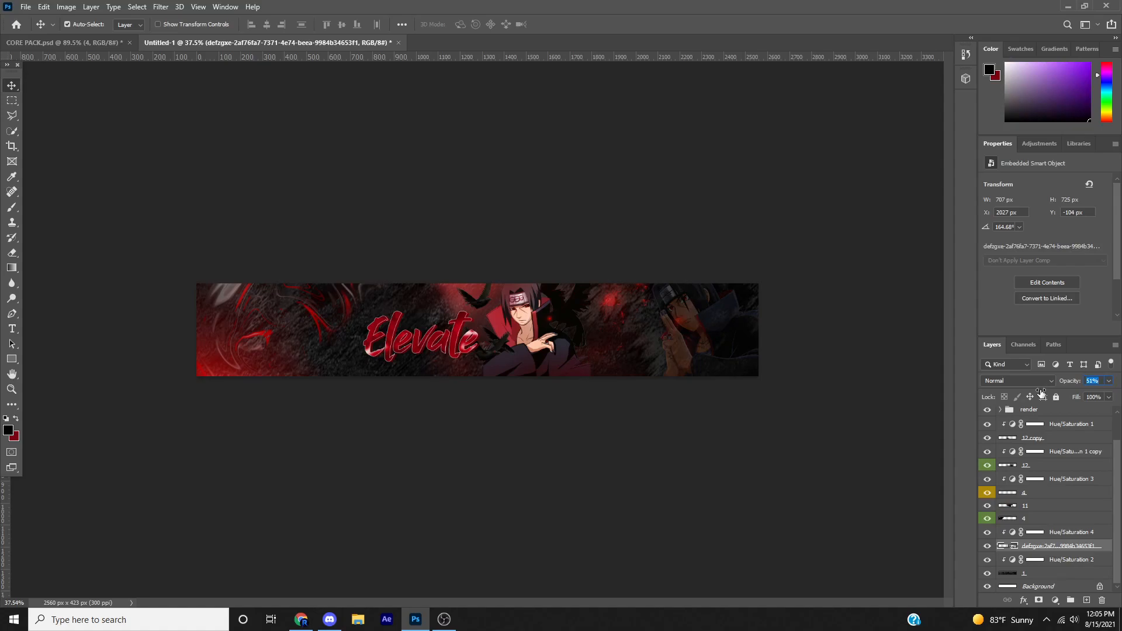
key("ctrl+plus")
scroll(754, 330, "down", 3)
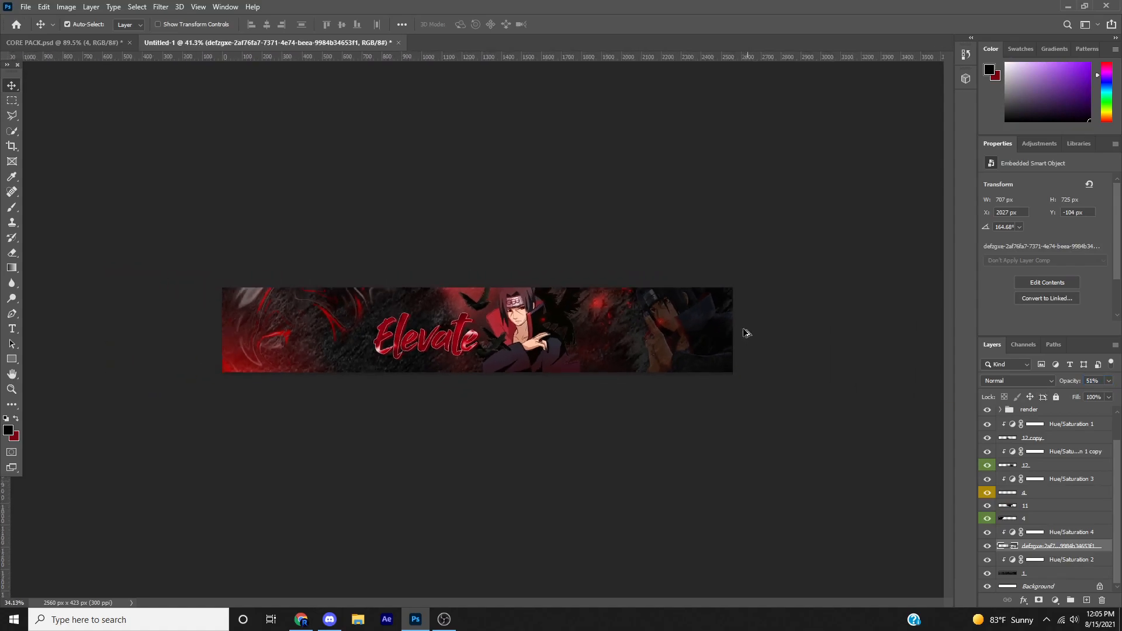
scroll(503, 313, "up", 9)
scroll(433, 317, "down", 5)
scroll(426, 316, "down", 3)
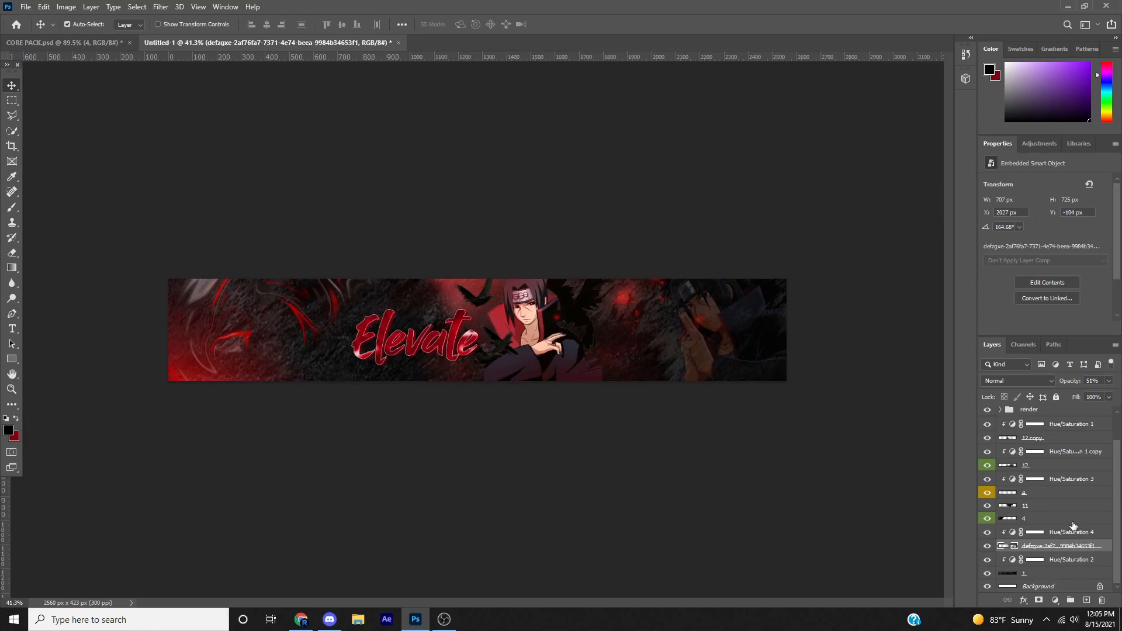
- Select the banner's Hue/Saturation 2 layer, and in CORE PACK.psd hide lighting layer 4 and collapse the ILUMINACION group
left_click(1061, 561)
left_click(65, 42)
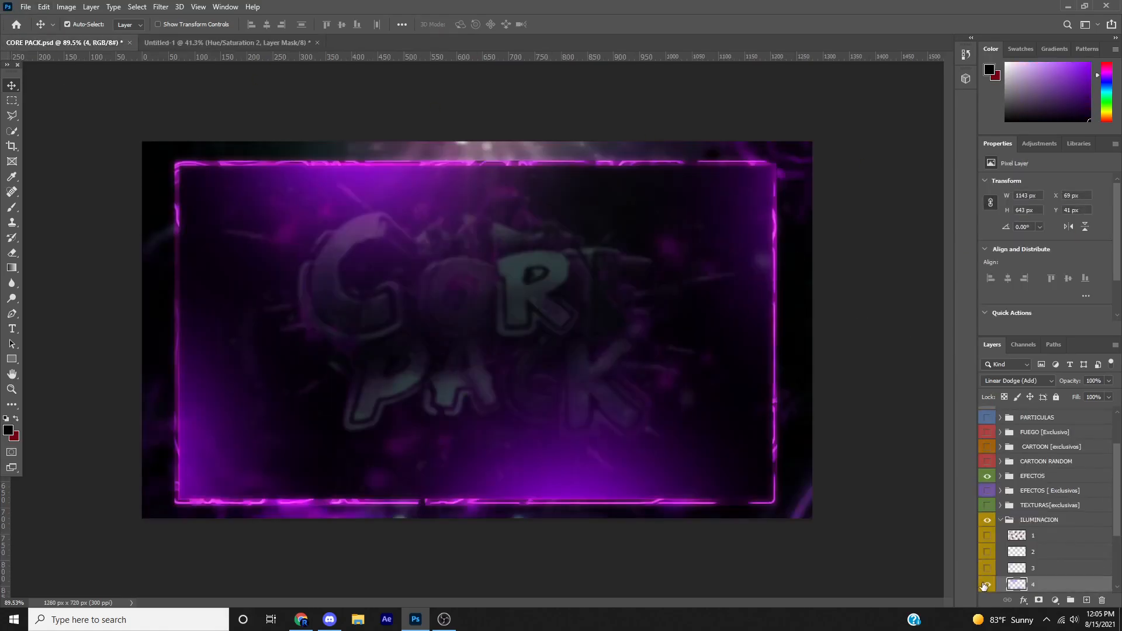
left_click(986, 585)
left_click(1001, 519)
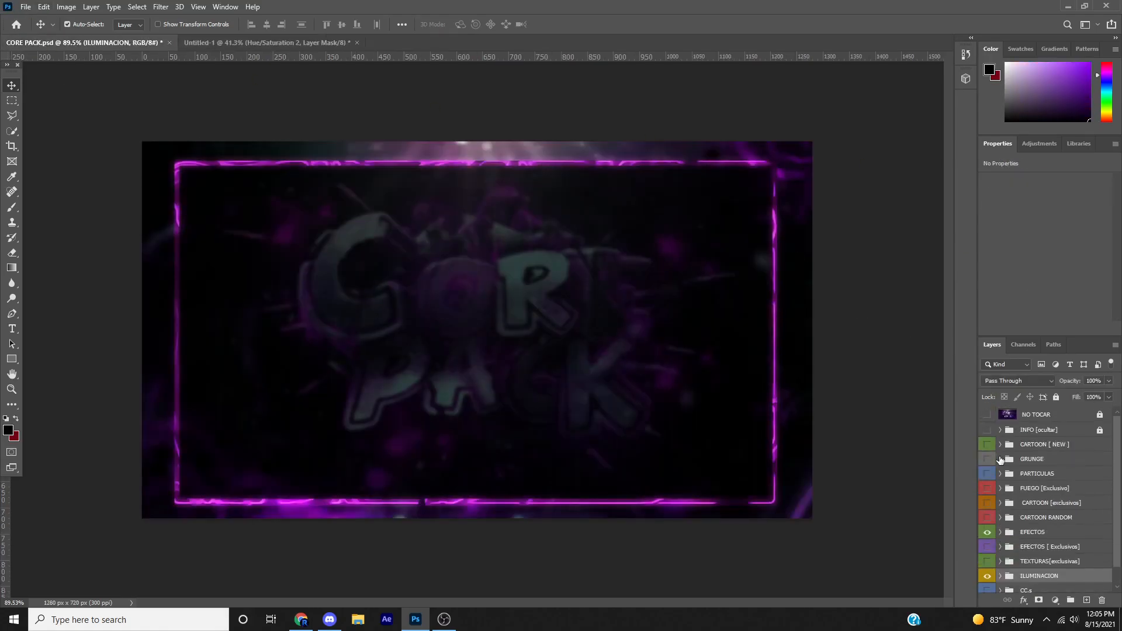
- Preview the contents of the GRUNGE group in the CORE PACK.psd file
left_click(1000, 460)
left_click(988, 477)
left_click(987, 461)
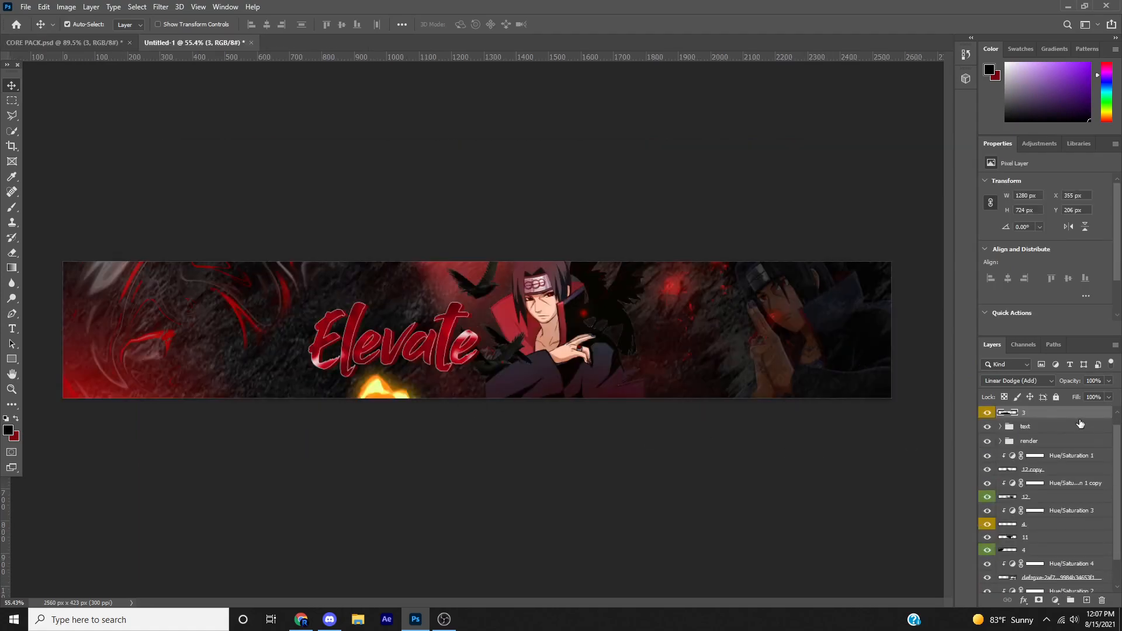
- Move fire layer 3 directly above Hue/Saturation 2 in the stack and enlarge it to about 160% toward the banner's right end
left_click_drag(1080, 423, 1080, 559)
key("ctrl")
key("ctrl+t")
left_click_drag(391, 460, 411, 285)
left_click_drag(402, 389, 403, 529)
left_click_drag(431, 458, 589, 414)
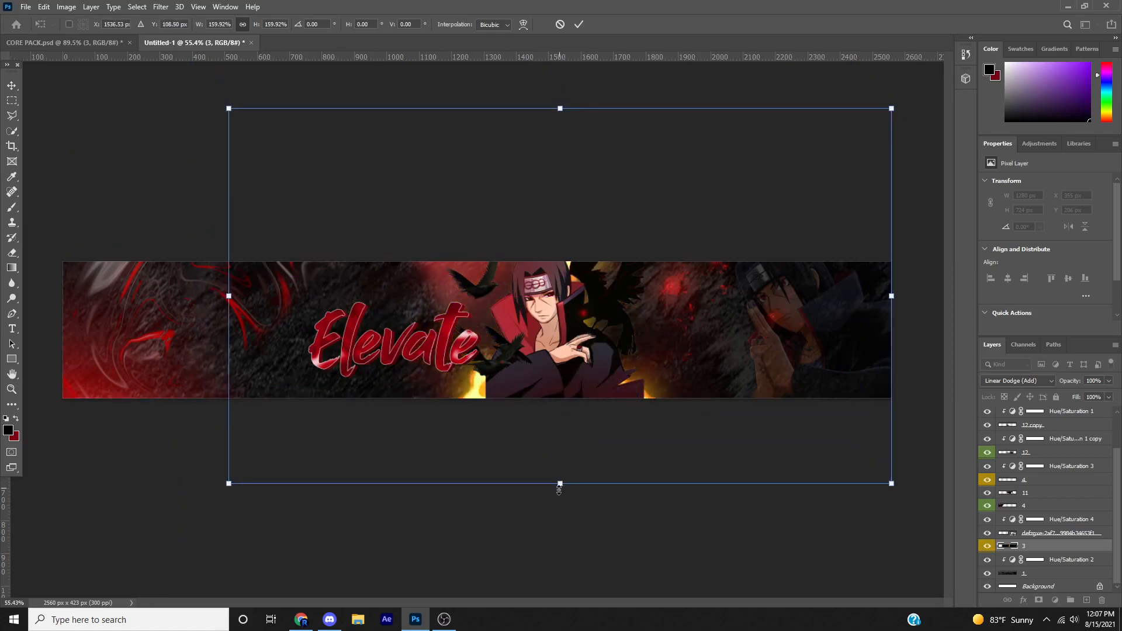
- Enlarge fire layer 3 to about 215% and place its flames behind the character along the banner's lower edge
left_click_drag(558, 495, 546, 571)
key("ctrl+z")
left_click_drag(562, 486, 530, 607)
left_click_drag(535, 526, 531, 453)
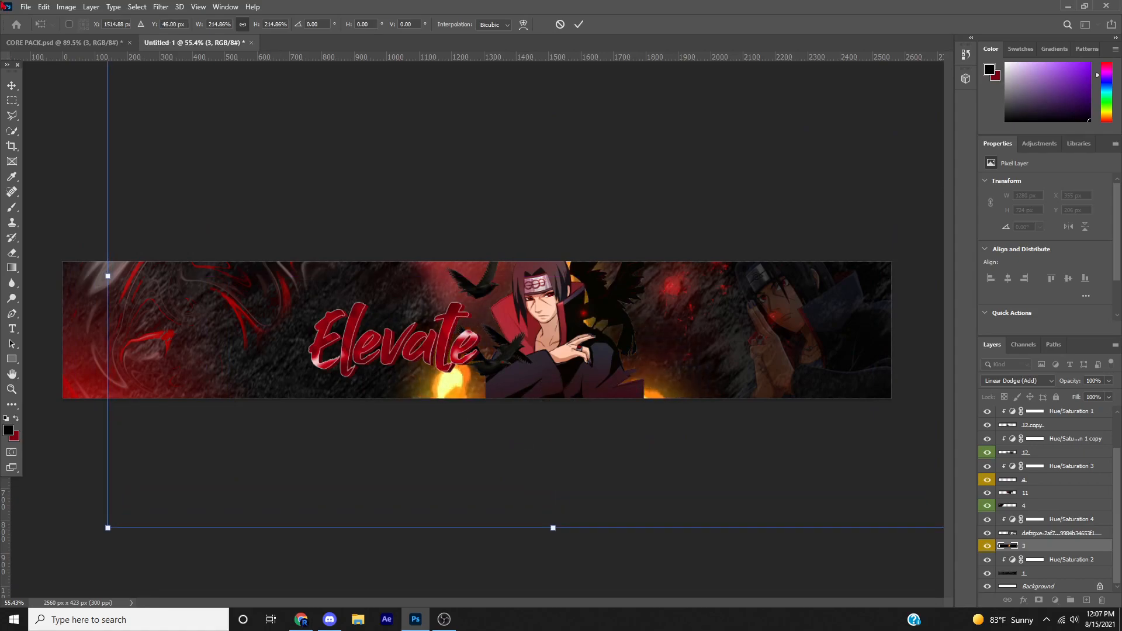
left_click(10, 89)
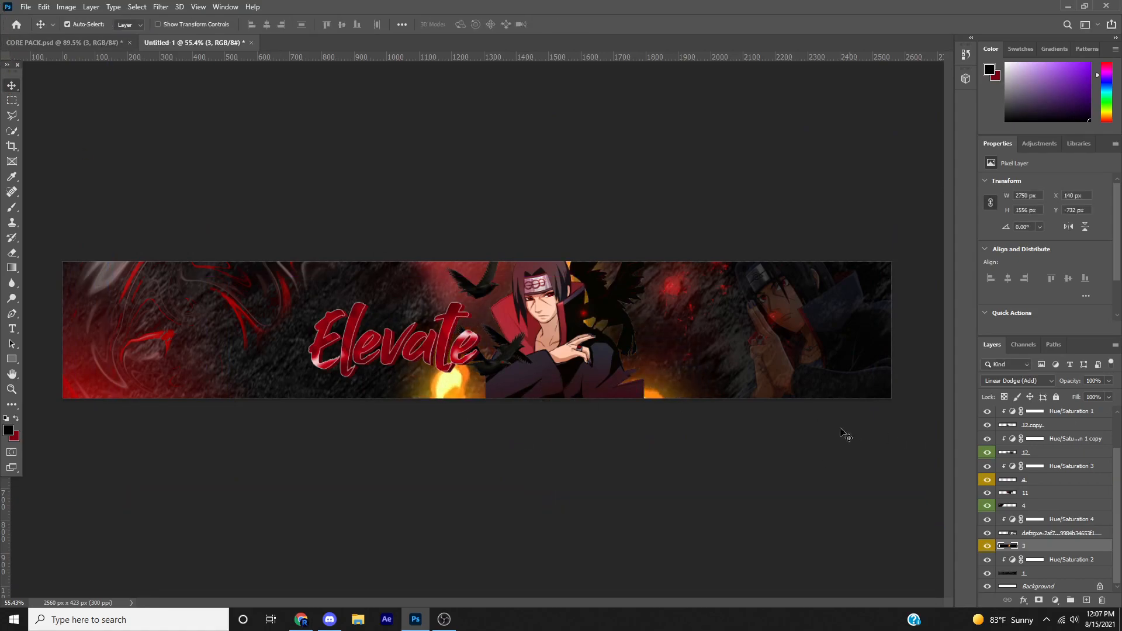
- Duplicate fire layer 3 and shift the copy left so its flames sit behind the Elevate text
key("ctrl+j")
key("ctrl+t")
left_click_drag(526, 441, 313, 387)
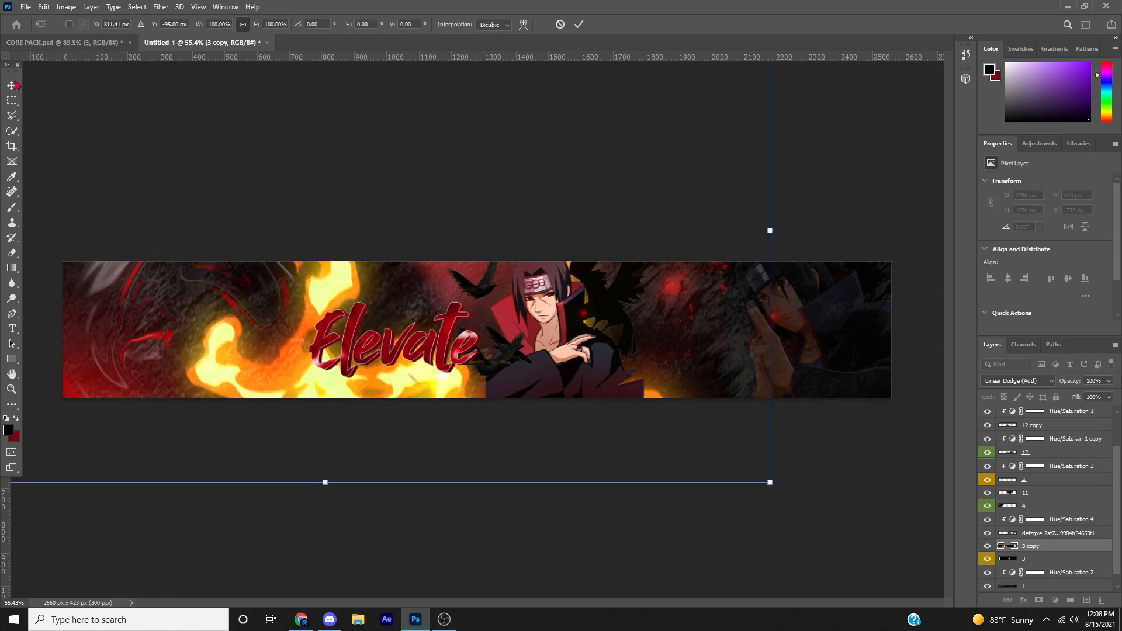
key("Return")
- Duplicate the fire copy again and shift it left to fill the banner's left end with flames
key("ctrl+j")
key("ctrl+t")
left_click_drag(275, 408, 57, 438)
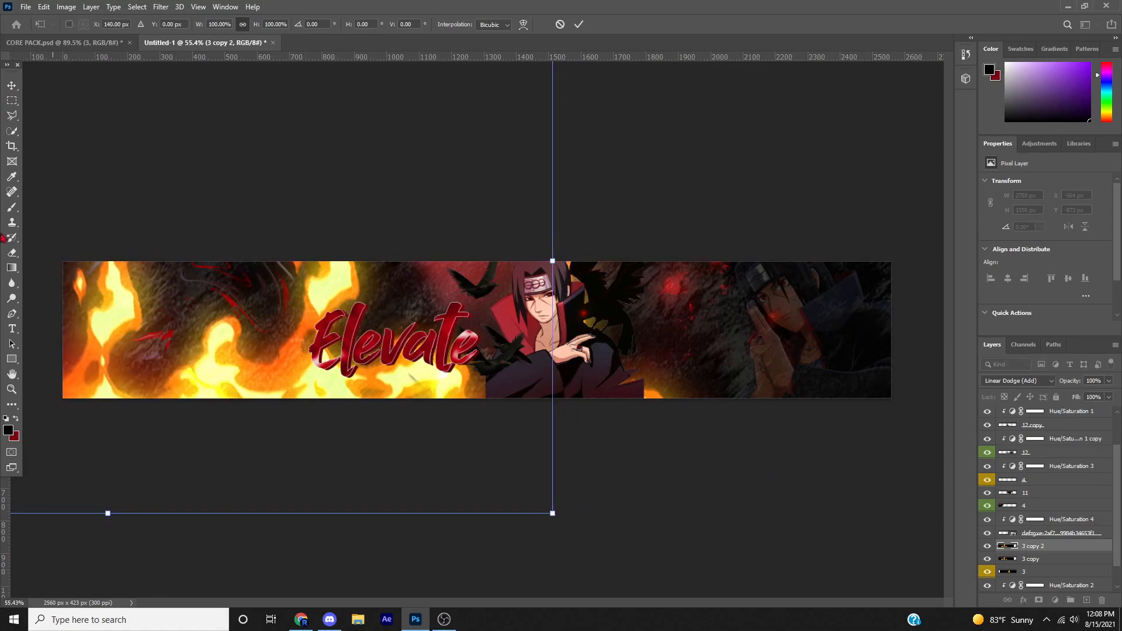
key("Return")
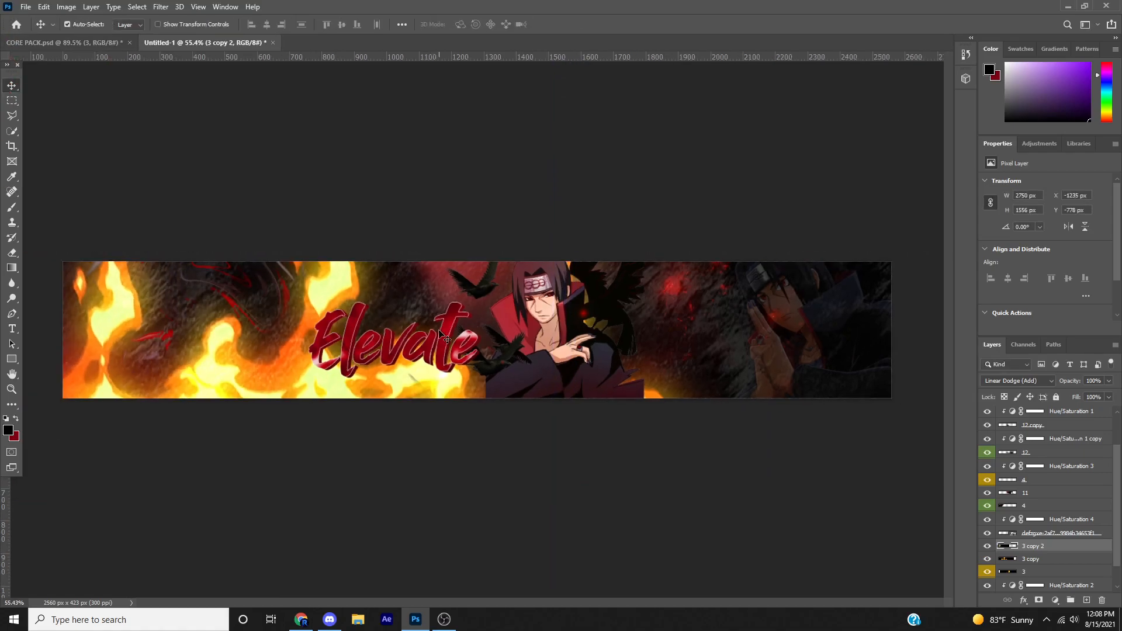
- Add a Hue/Saturation adjustment clipped to layer 3 copy 2, with Hue -25 and Saturation +6
scroll(437, 327, "down", 1)
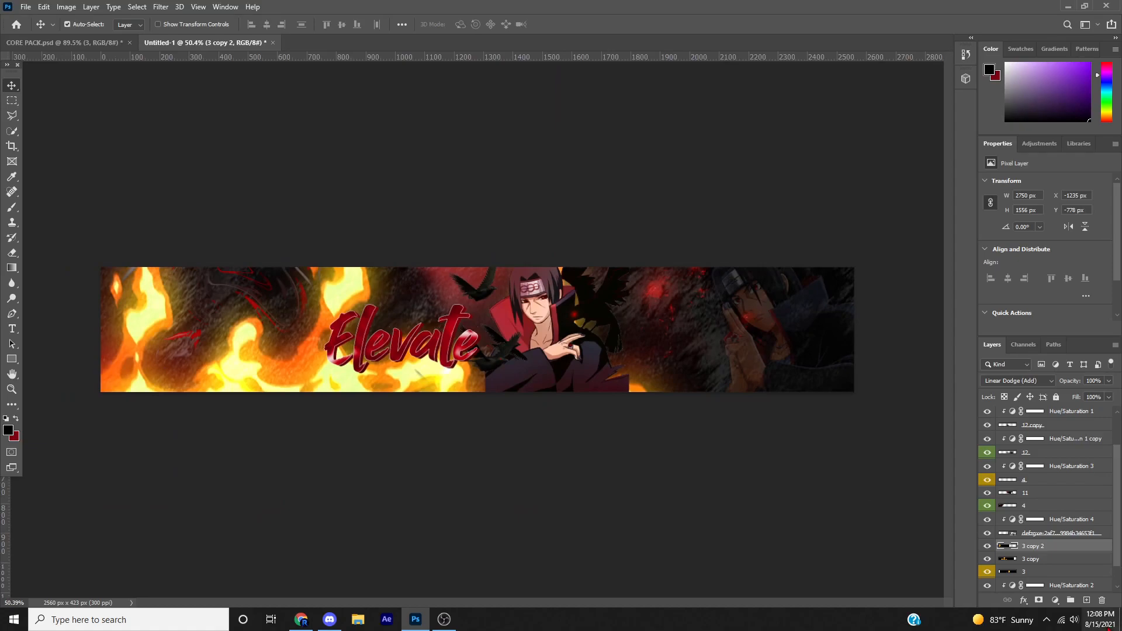
scroll(1064, 589, "down", 1)
left_click(1039, 143)
left_click(1007, 188)
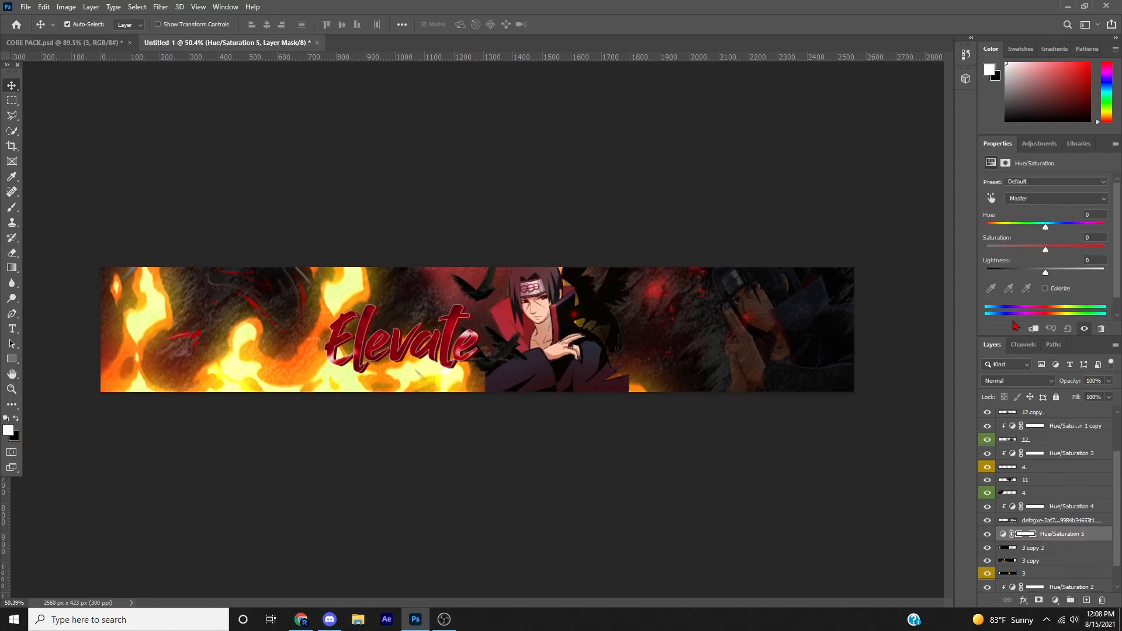
left_click(1032, 329)
mouse_move(1047, 252)
left_mouse_down()
mouse_move(1003, 257)
mouse_move(1047, 261)
mouse_move(1037, 228)
mouse_move(1033, 243)
left_mouse_up()
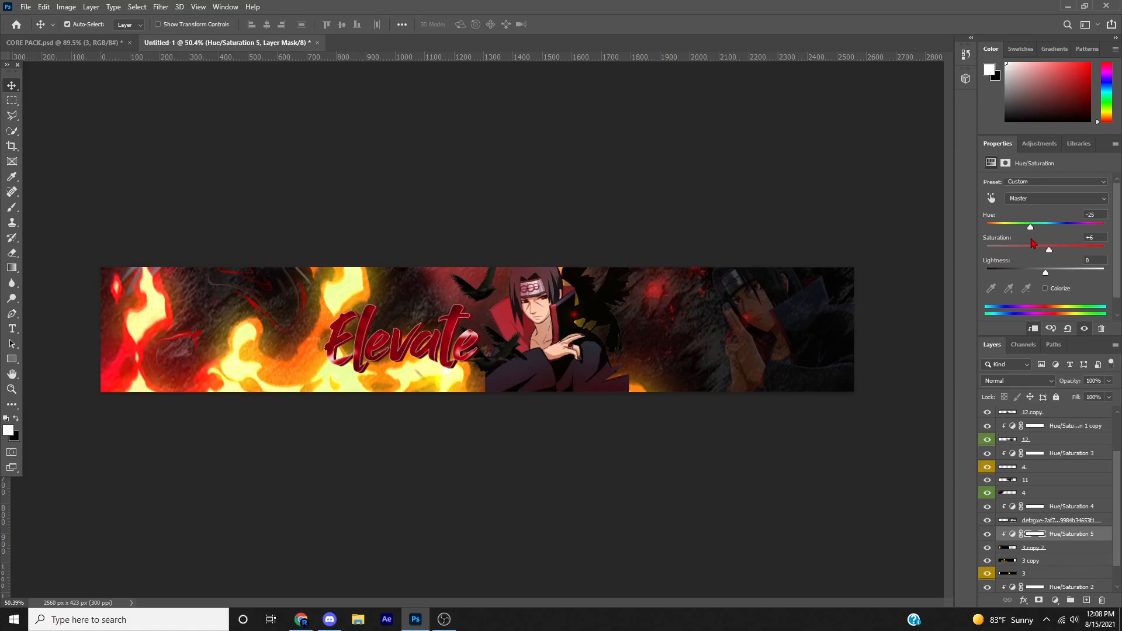
- Duplicate the Hue/Saturation 5 adjustment twice, clipping one copy to layer 3 copy and the other to layer 3
key("ctrl+2")
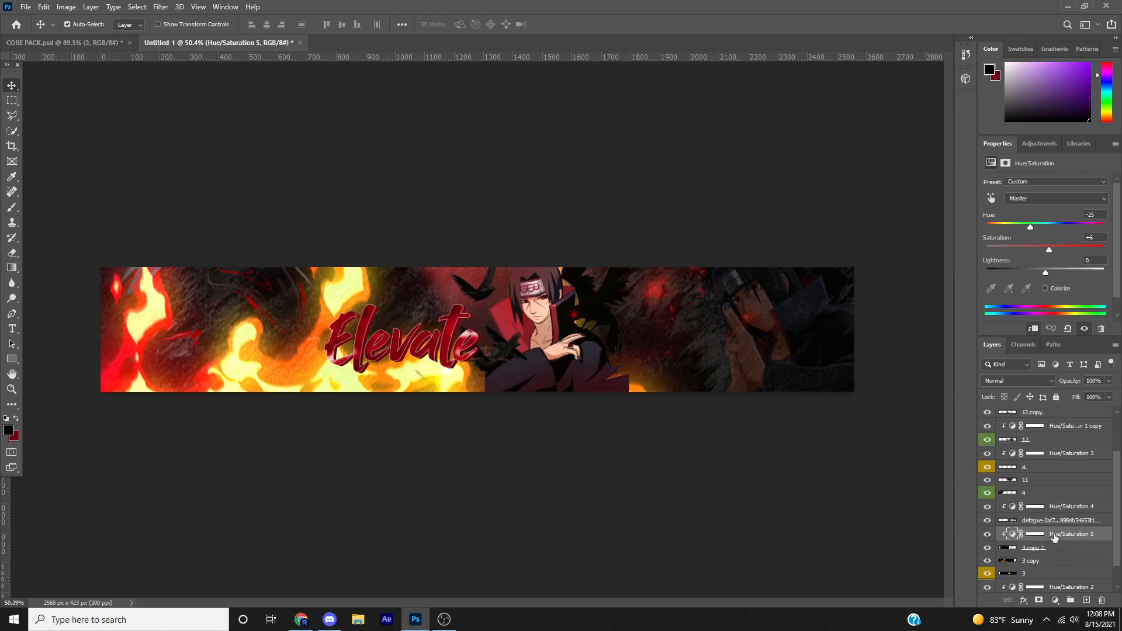
key("ctrl+j")
scroll(1055, 525, "down", 1)
left_click_drag(1055, 513, 1053, 541)
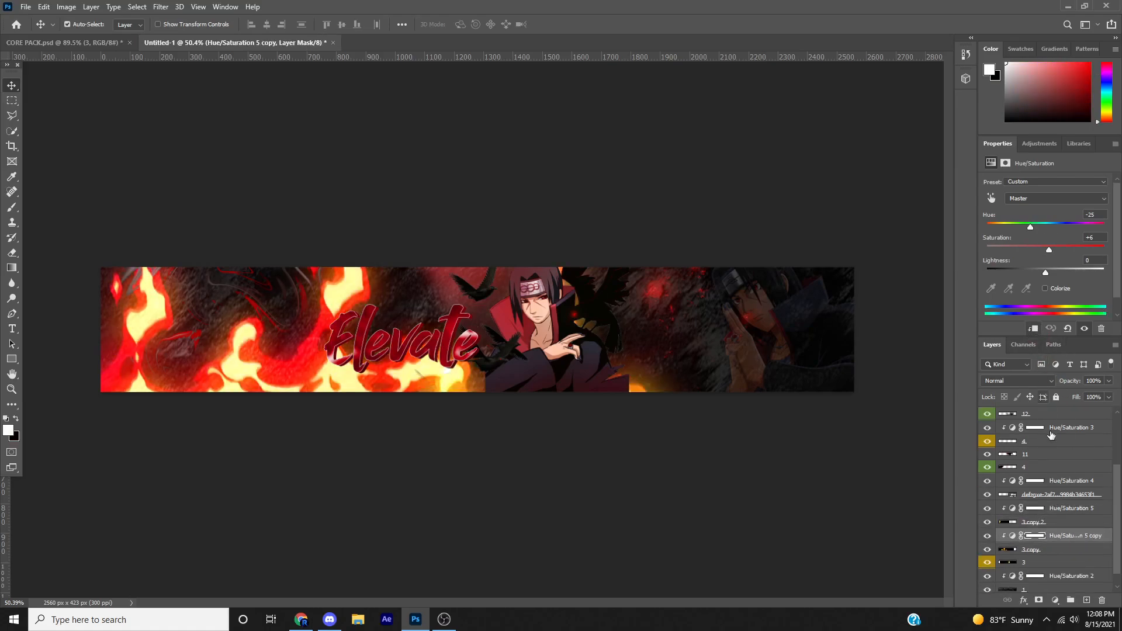
key("ctrl+j")
left_click_drag(1051, 545, 1052, 571)
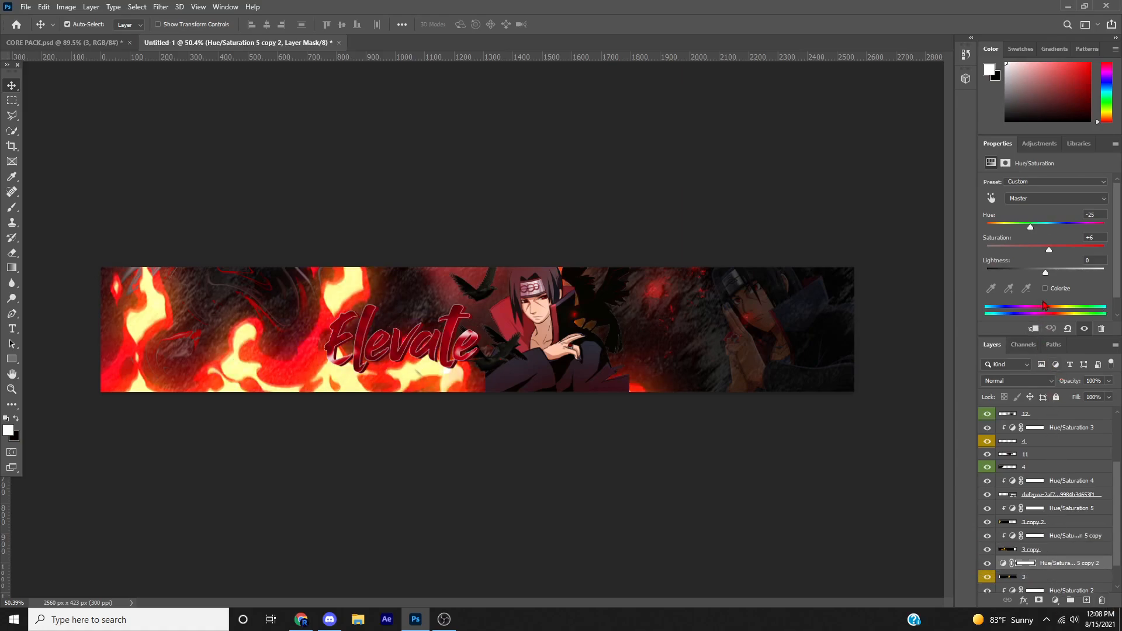
left_click(1034, 329)
- Create a new layer above Elevate in the text group and clip it to the Elevate layer
key("ctrl+0")
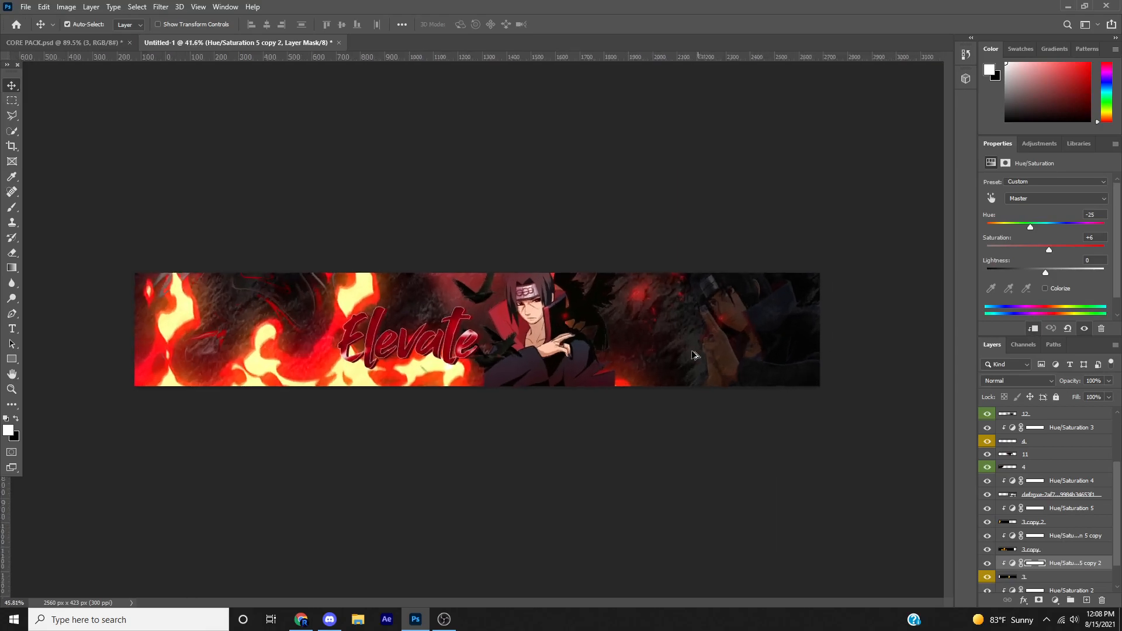
scroll(359, 352, "up", 2)
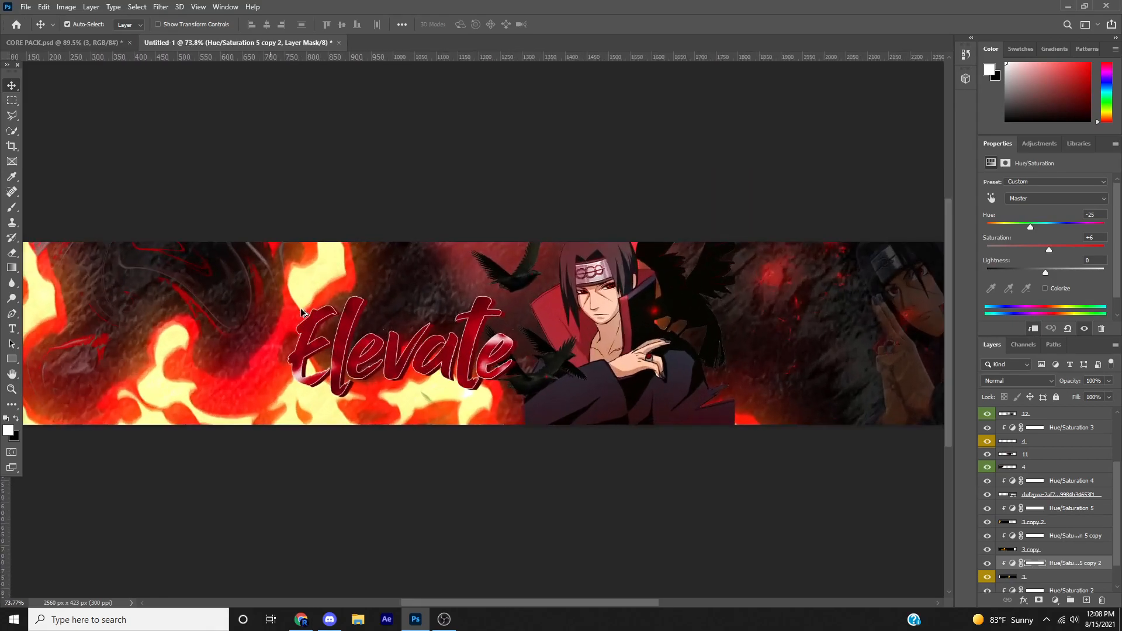
scroll(359, 351, "down", 2)
scroll(359, 351, "up", 5)
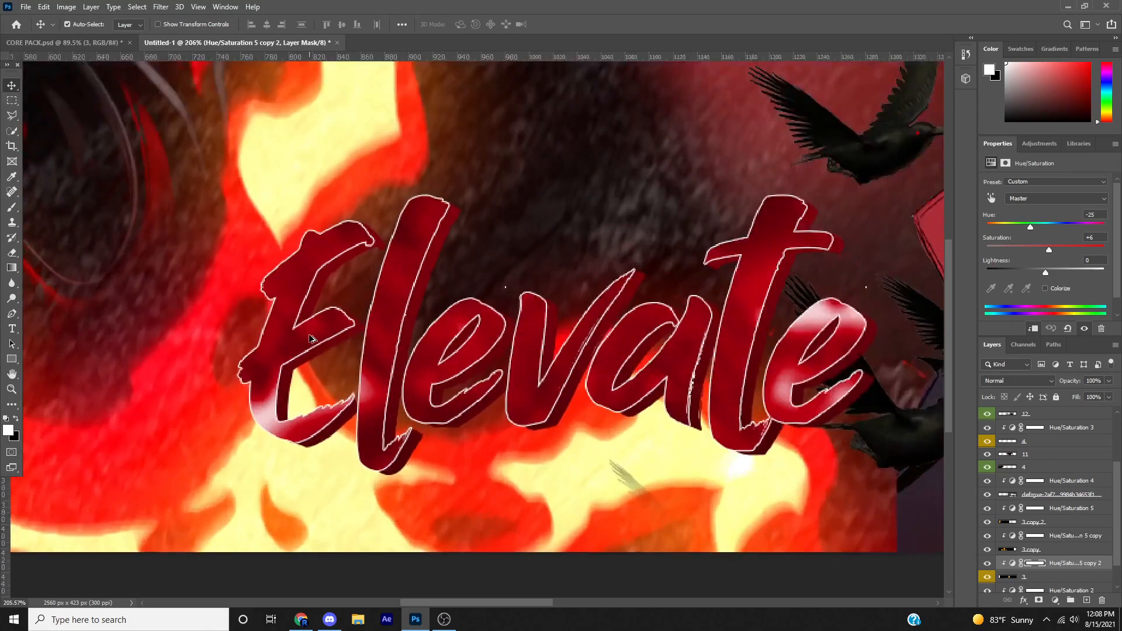
scroll(224, 175, "up", 2)
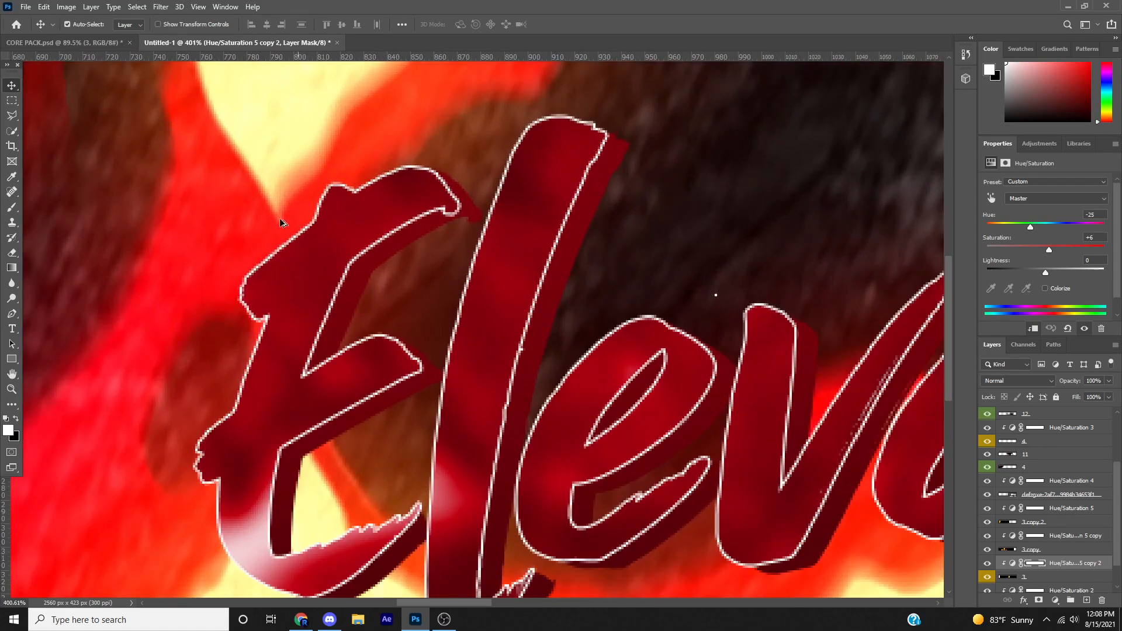
scroll(1039, 462, "up", 3)
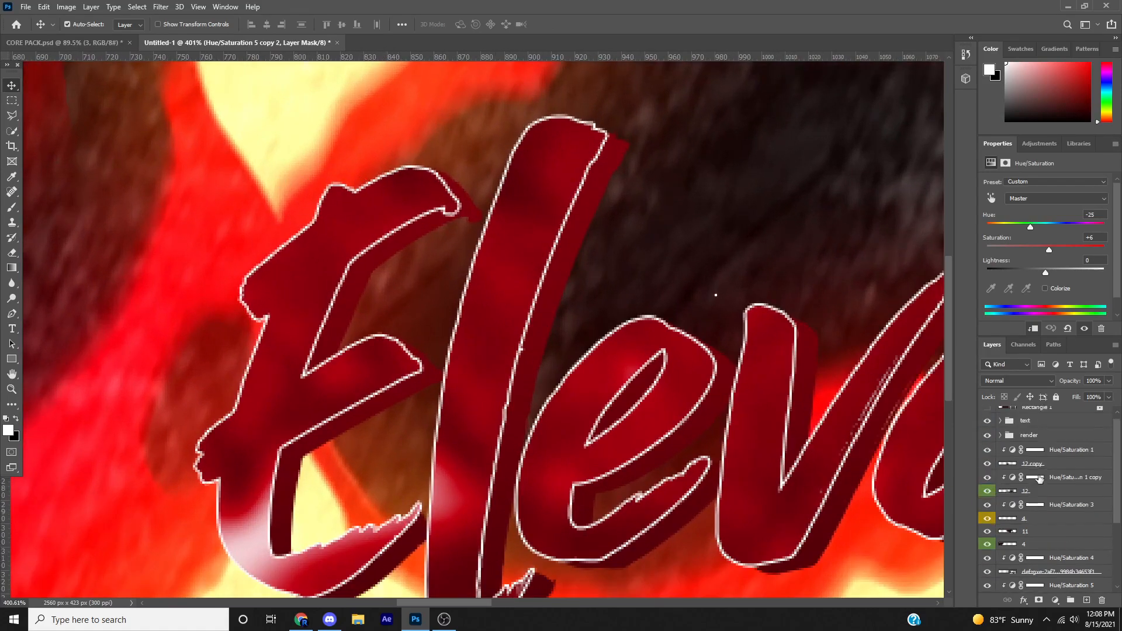
left_click(1000, 427)
left_click(1059, 440)
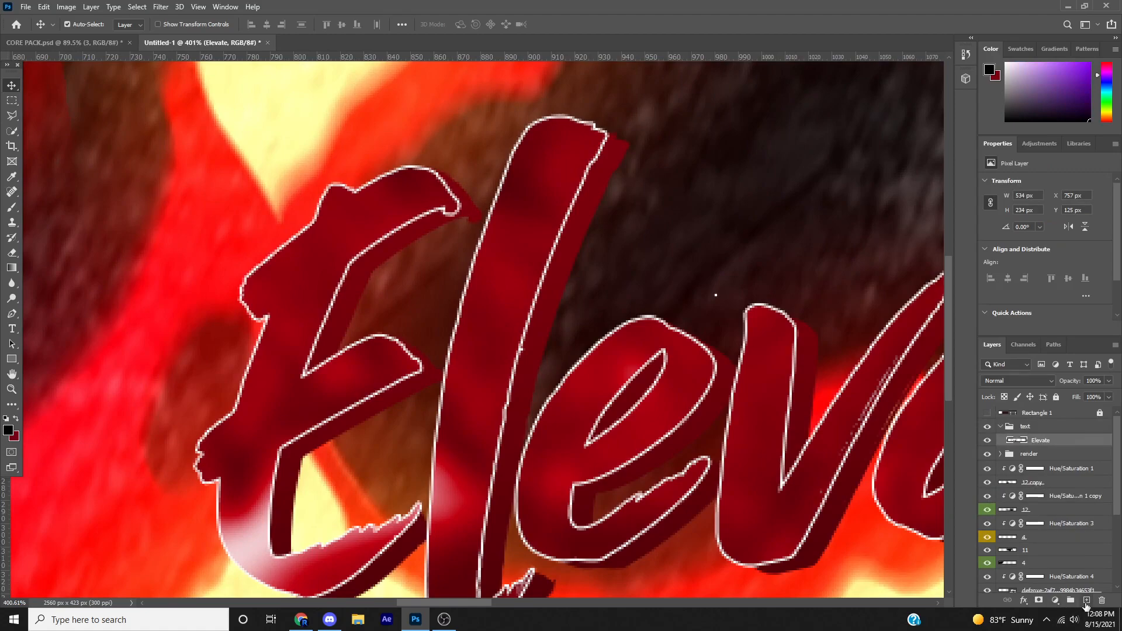
left_click(1086, 600)
key("ctrl+minus")
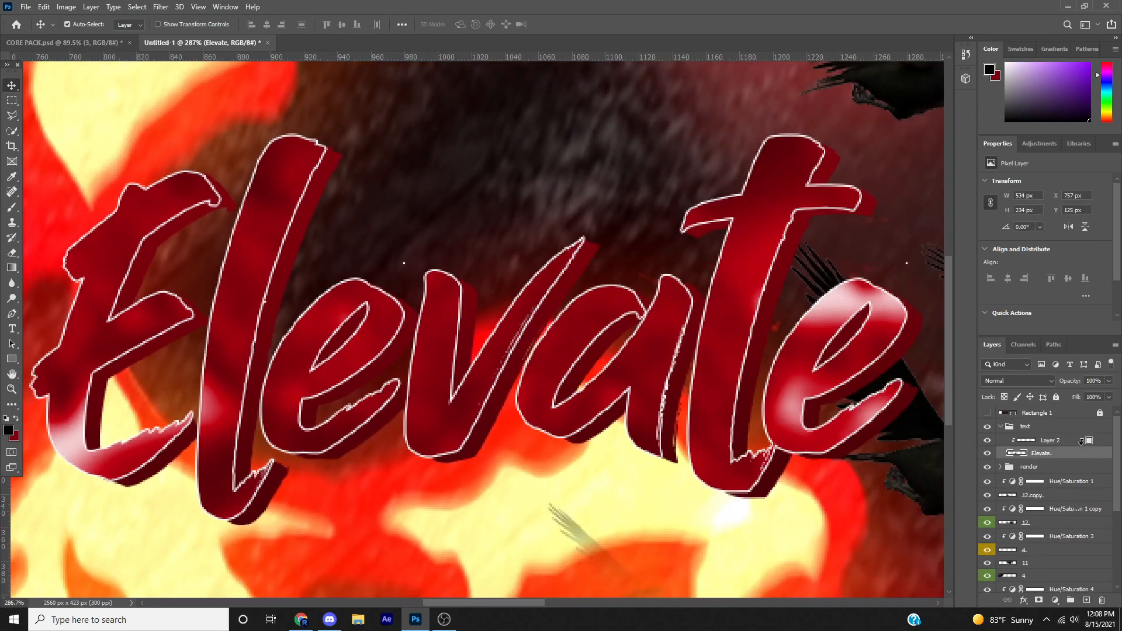
left_click(1052, 447, "alt")
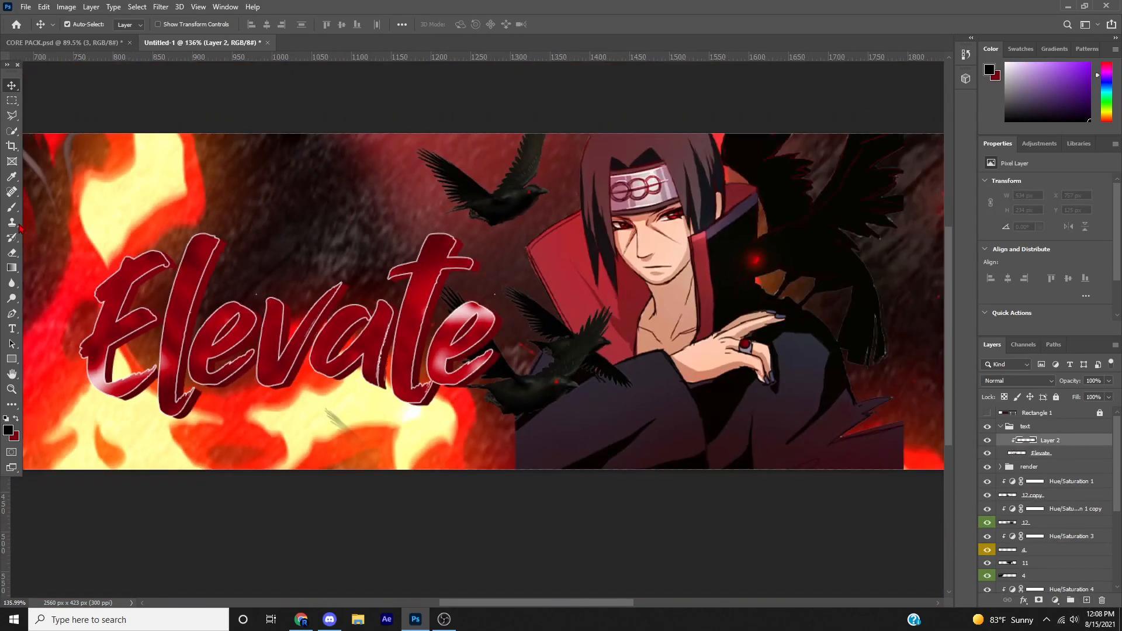
- Sample a light orange from the flames and set up a soft 116 px brush at 60% opacity
left_click(12, 207)
scroll(468, 281, "up", 4)
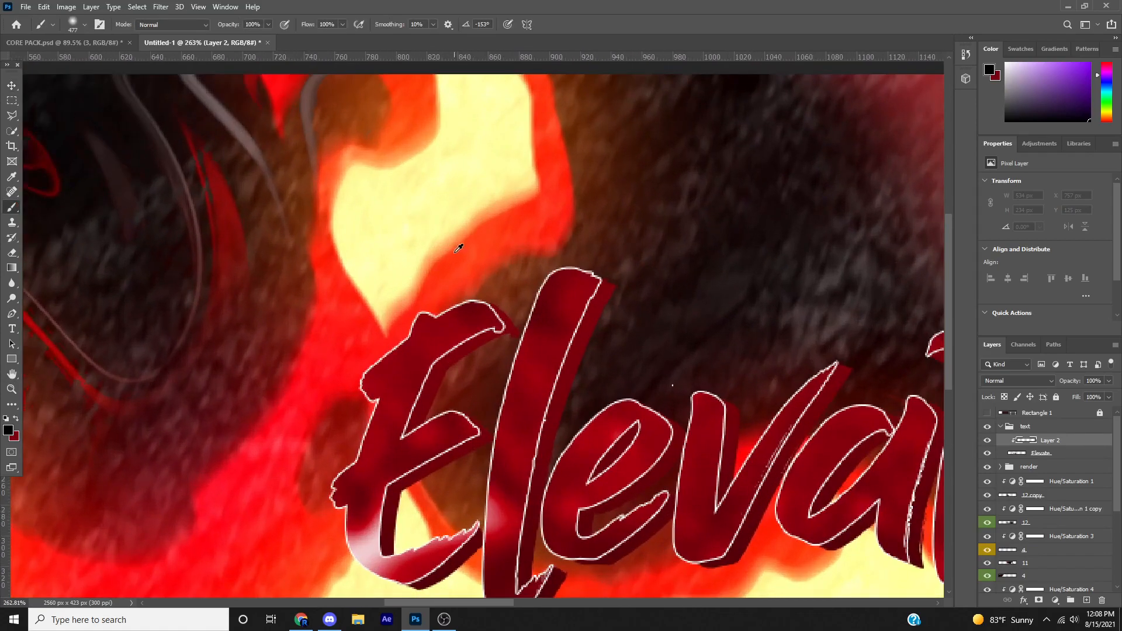
left_click(465, 250, "alt")
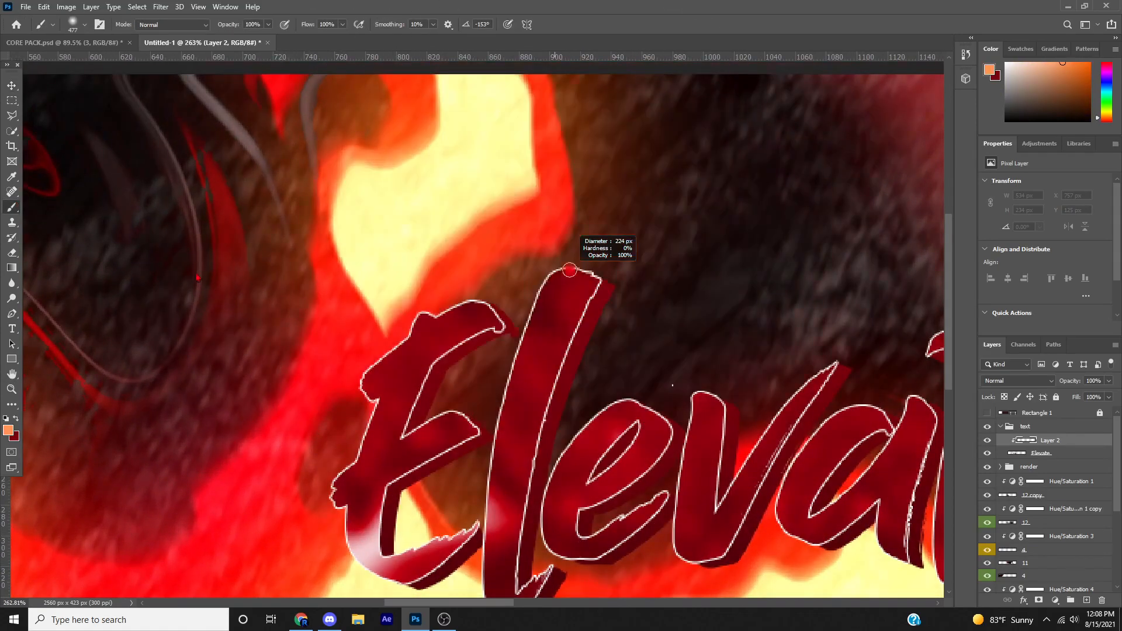
left_click_drag(569, 270, 565, 270)
mouse_move(452, 270)
left_mouse_down()
mouse_move(439, 251)
mouse_move(480, 261)
left_mouse_up()
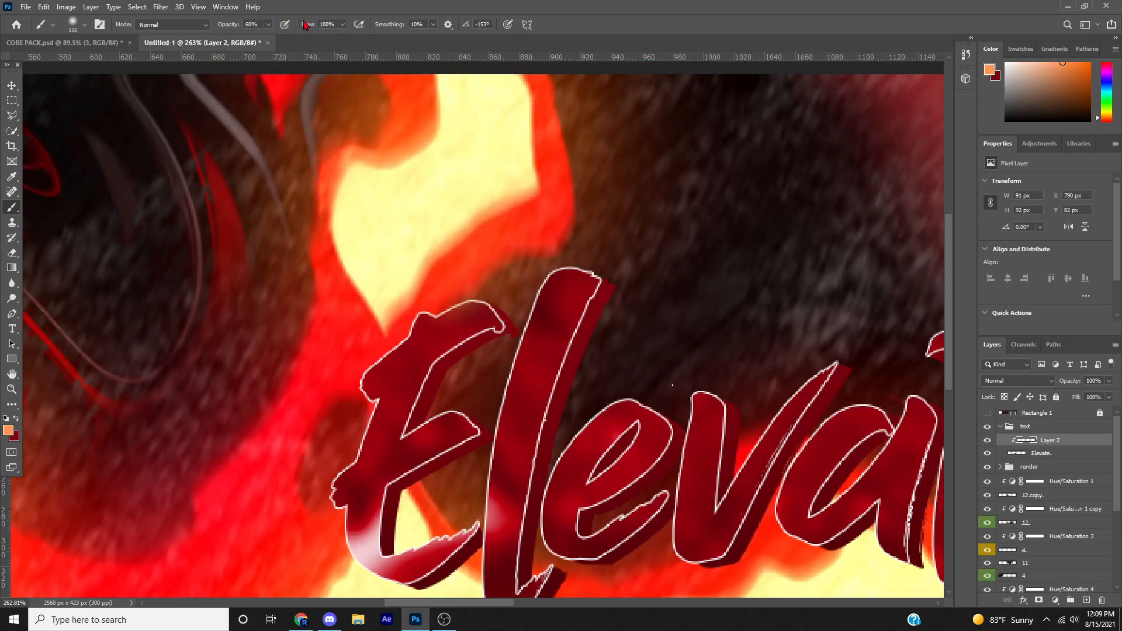
- Paint an orange glow at 68% flow over the E's outer edge and the lower edges of the Elevate letters
mouse_move(491, 170)
left_mouse_down()
mouse_move(464, 188)
mouse_move(438, 238)
mouse_move(363, 300)
mouse_move(234, 485)
left_mouse_up()
scroll(234, 485, "down", 5)
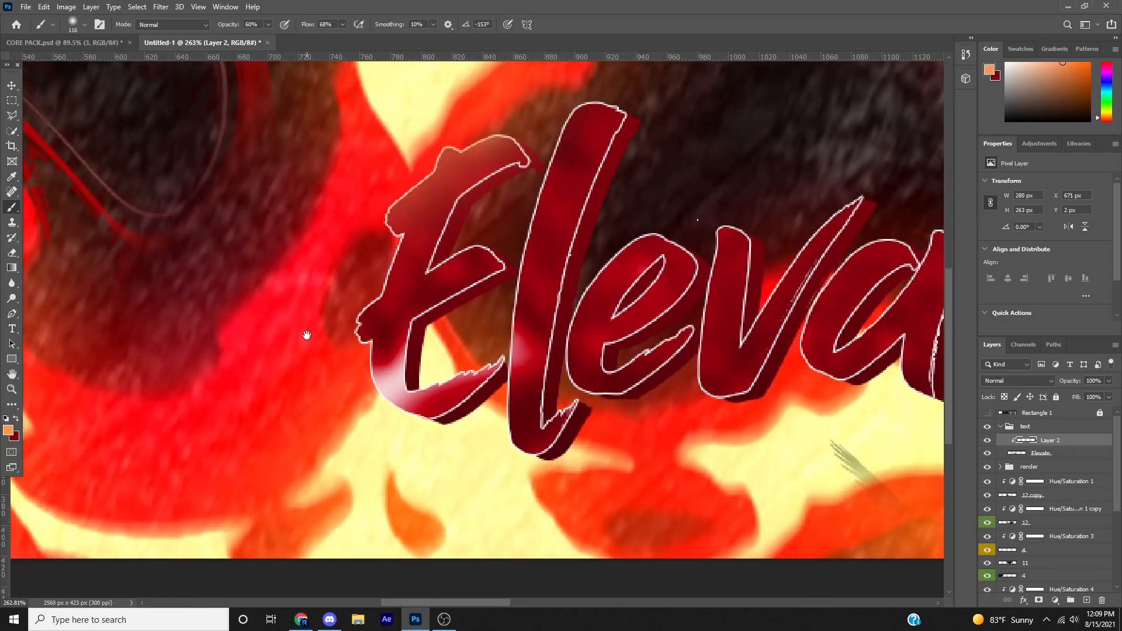
mouse_move(316, 247)
left_mouse_down()
mouse_move(356, 328)
mouse_move(388, 463)
mouse_move(464, 494)
mouse_move(603, 449)
mouse_move(776, 426)
mouse_move(530, 439)
left_mouse_up()
mouse_move(624, 409)
left_mouse_down()
mouse_move(777, 451)
mouse_move(876, 374)
left_mouse_up()
scroll(877, 374, "down", 2)
left_click_drag(754, 450, 920, 338)
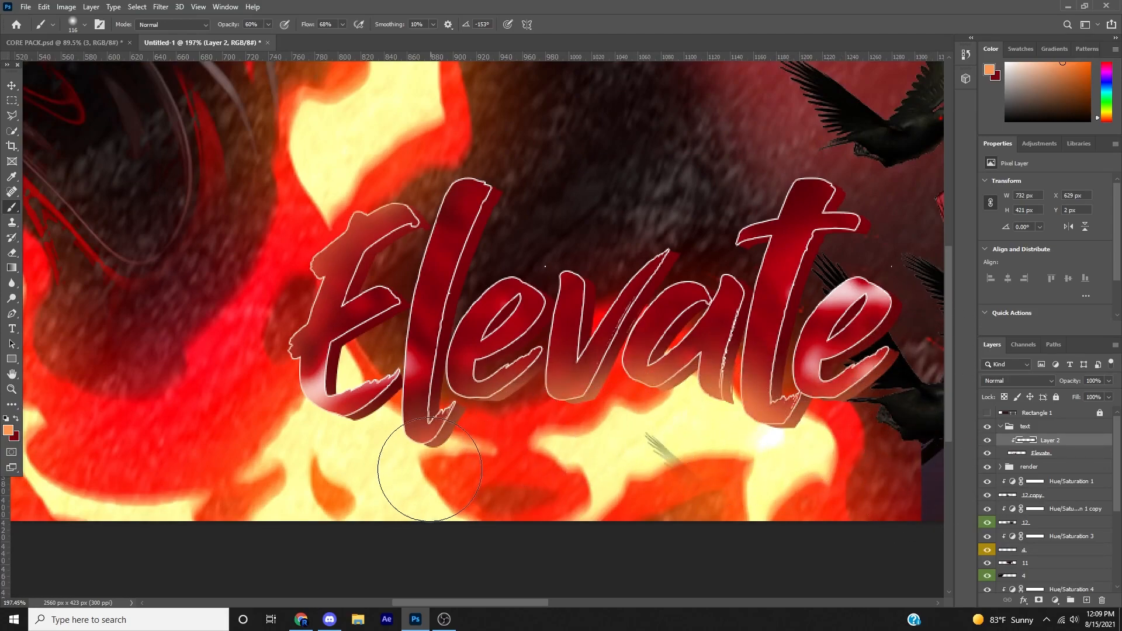
left_click_drag(388, 112, 409, 126)
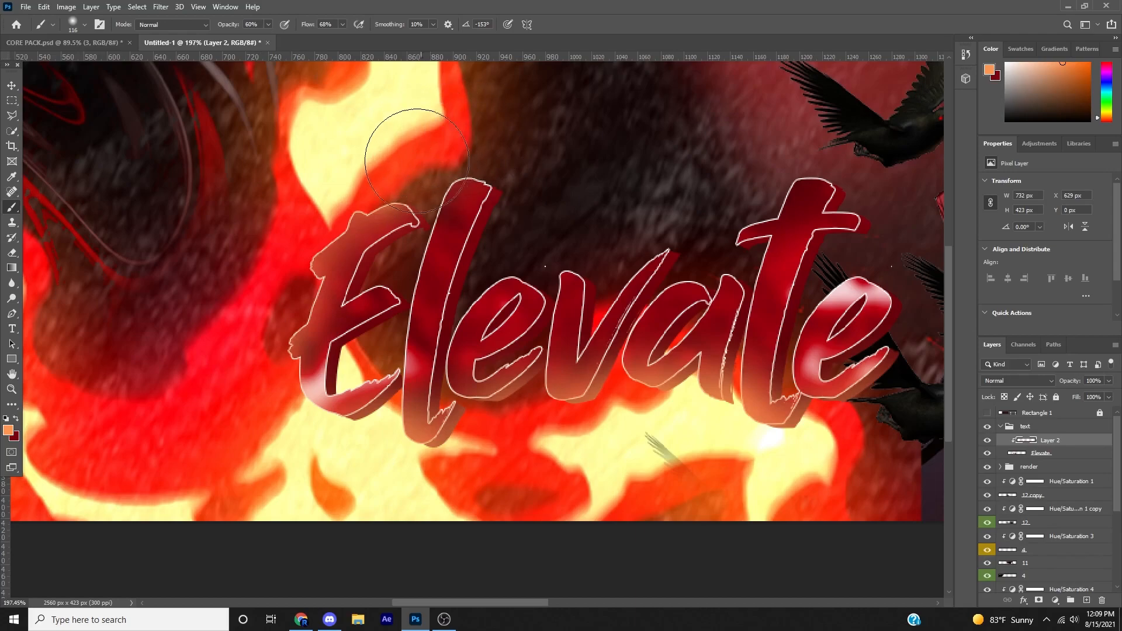
scroll(468, 193, "down", 4)
key("v")
scroll(157, 157, "down", 4)
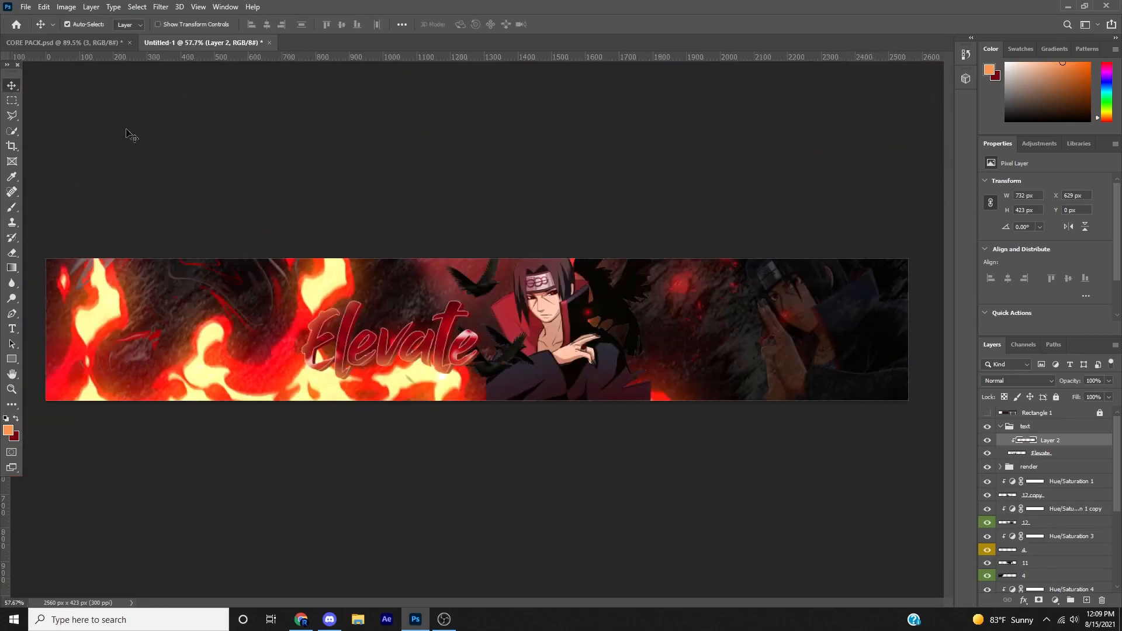
- Select the main character's layer in the render group and check it by hiding and showing it
scroll(530, 333, "up", 3)
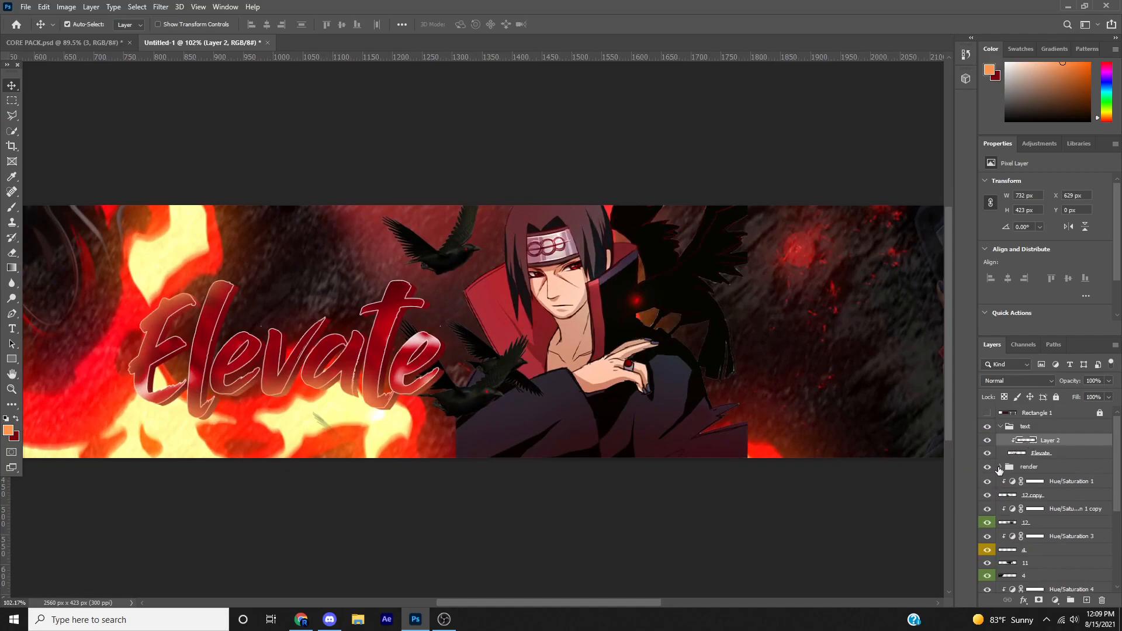
left_click(621, 363)
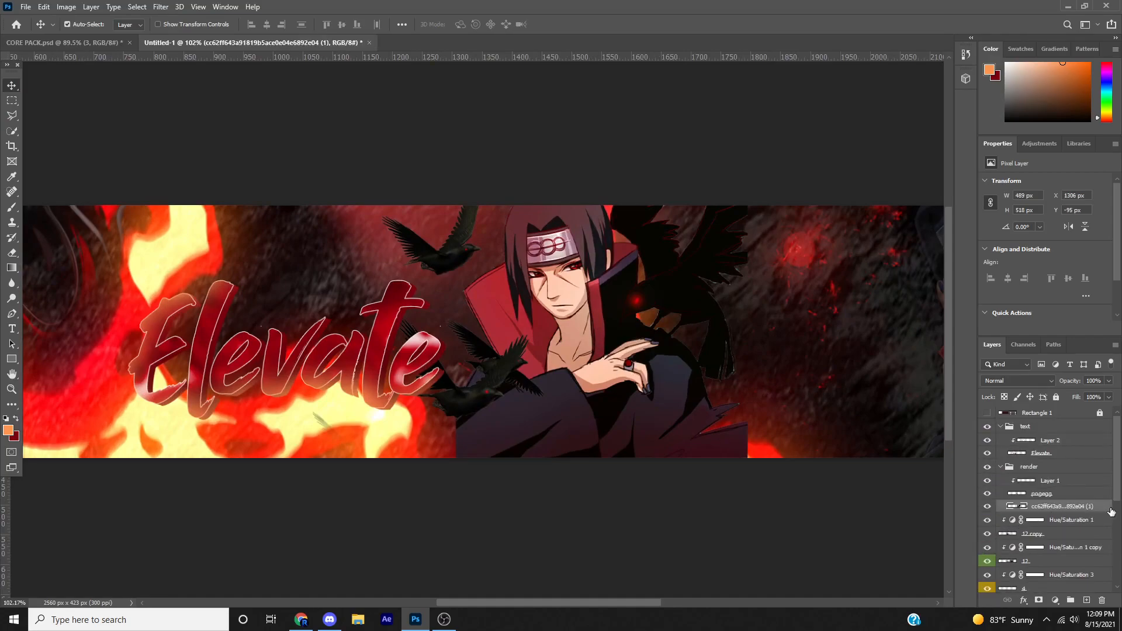
left_click(986, 506)
left_click(986, 506)
left_click(159, 7)
left_click(161, 7)
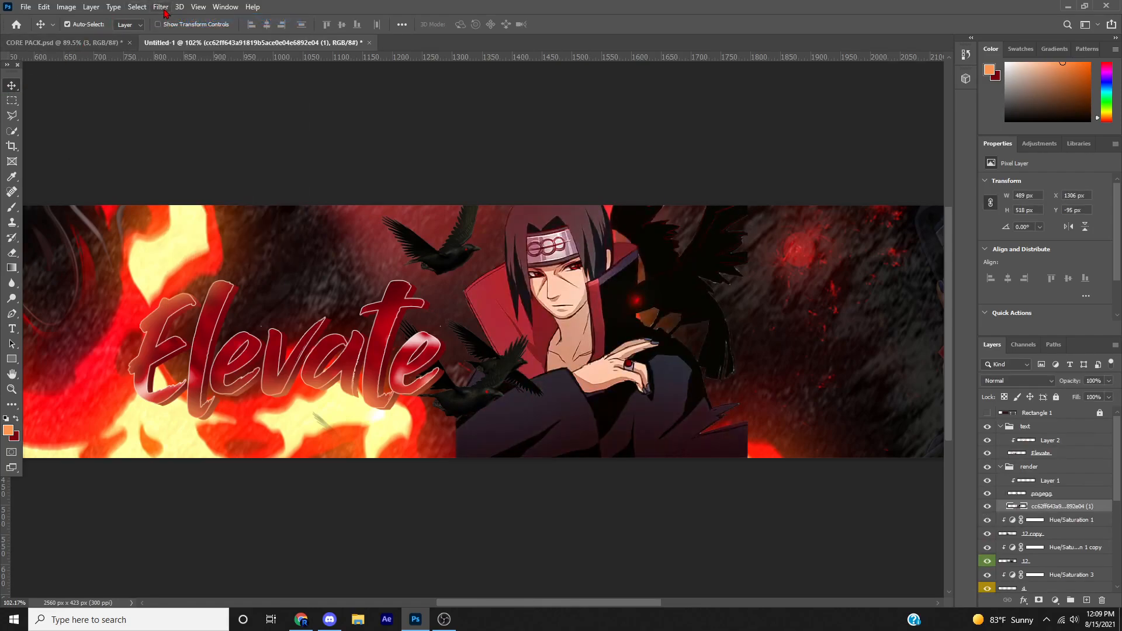
left_click(153, 7)
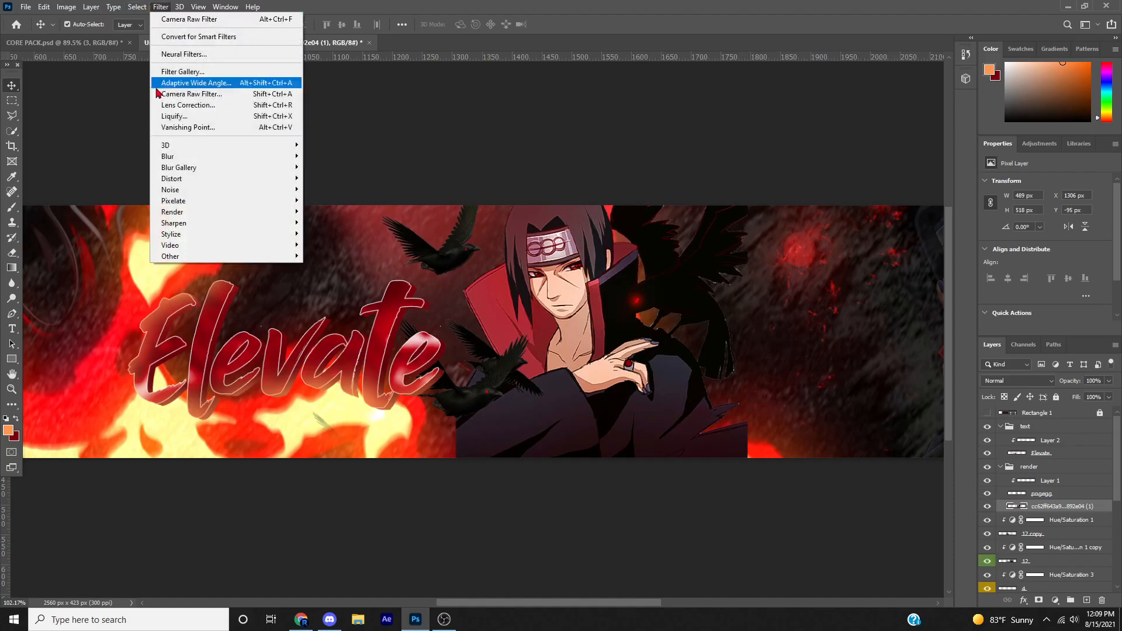
left_click(219, 97)
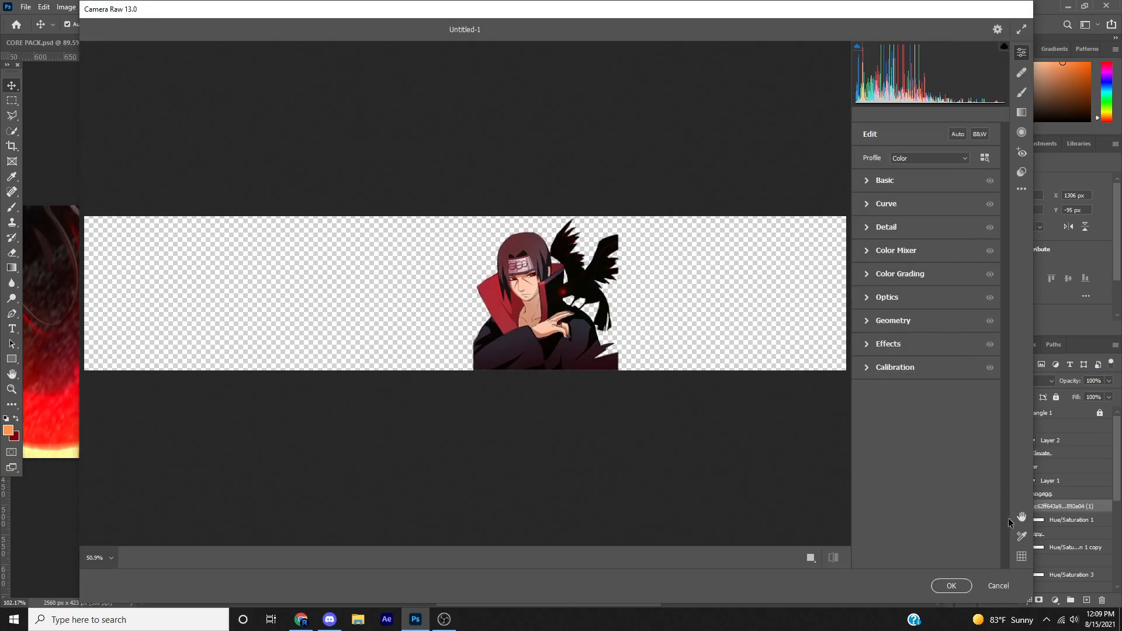
left_click(1017, 586)
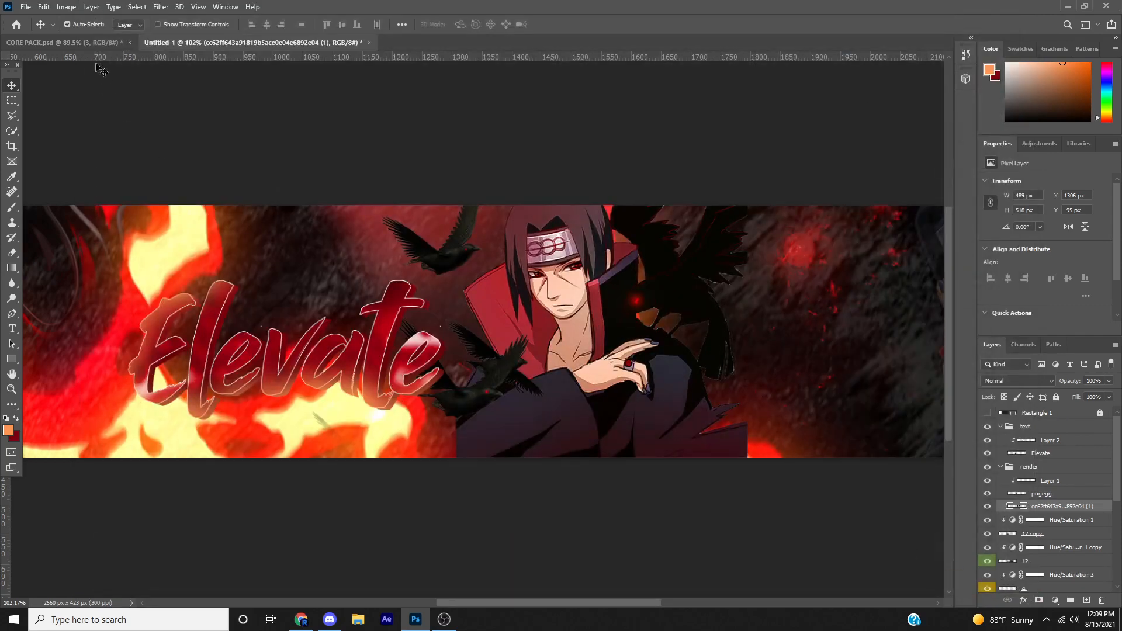
- Open the character's layer in the Camera Raw Filter and apply the Cool Matte and Strong S Curve presets
left_click(159, 7)
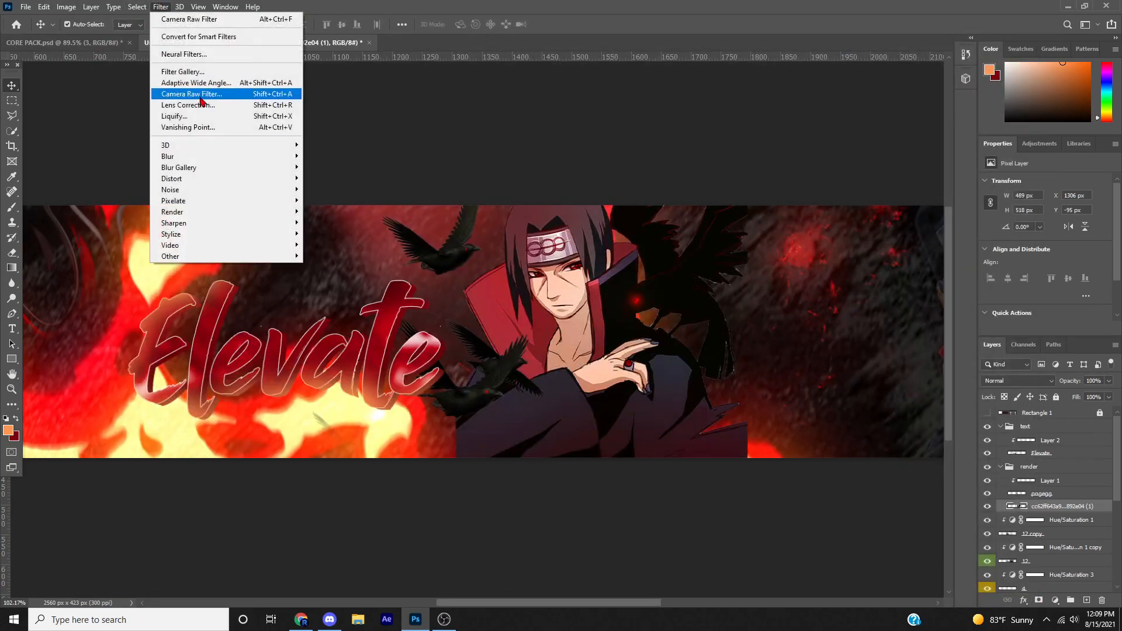
left_click(239, 94)
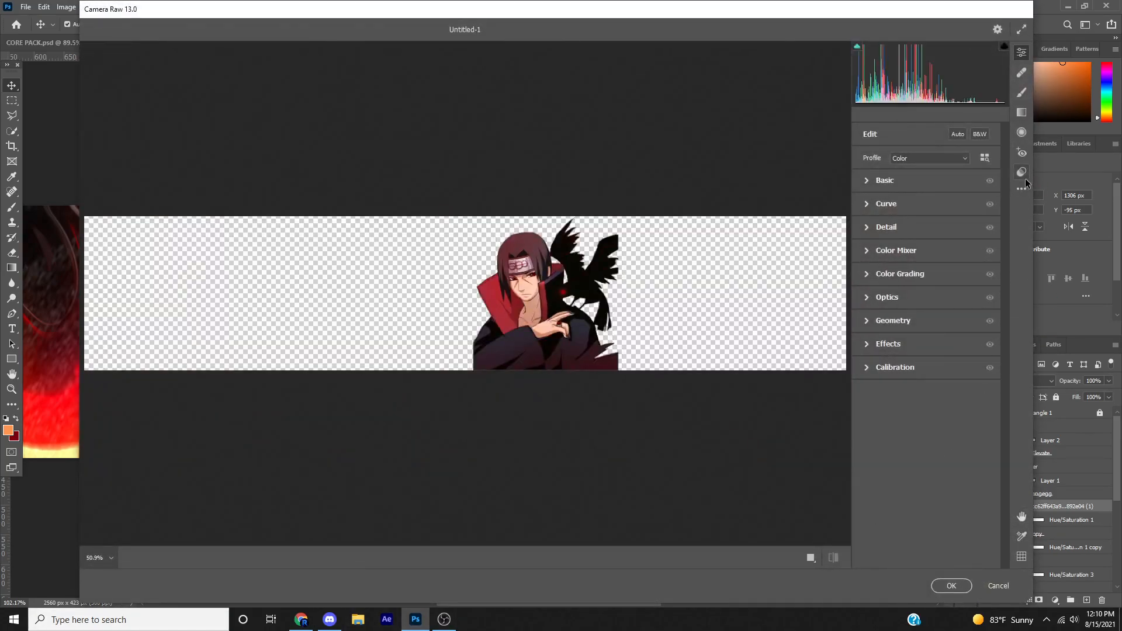
left_click(1023, 174)
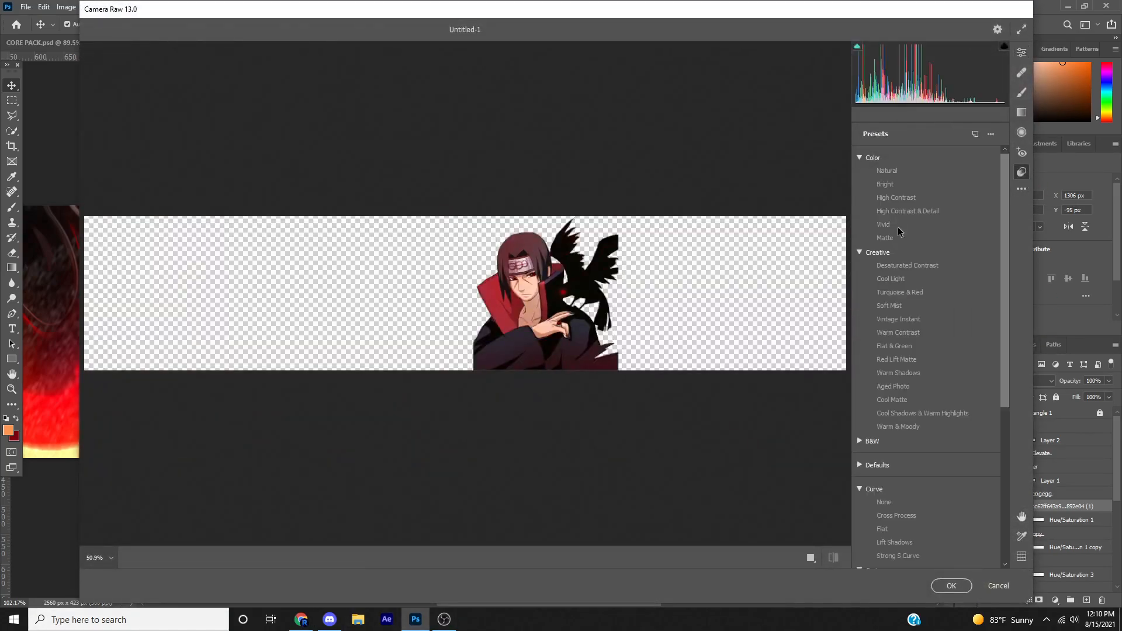
left_click(897, 403)
scroll(897, 403, "down", 5)
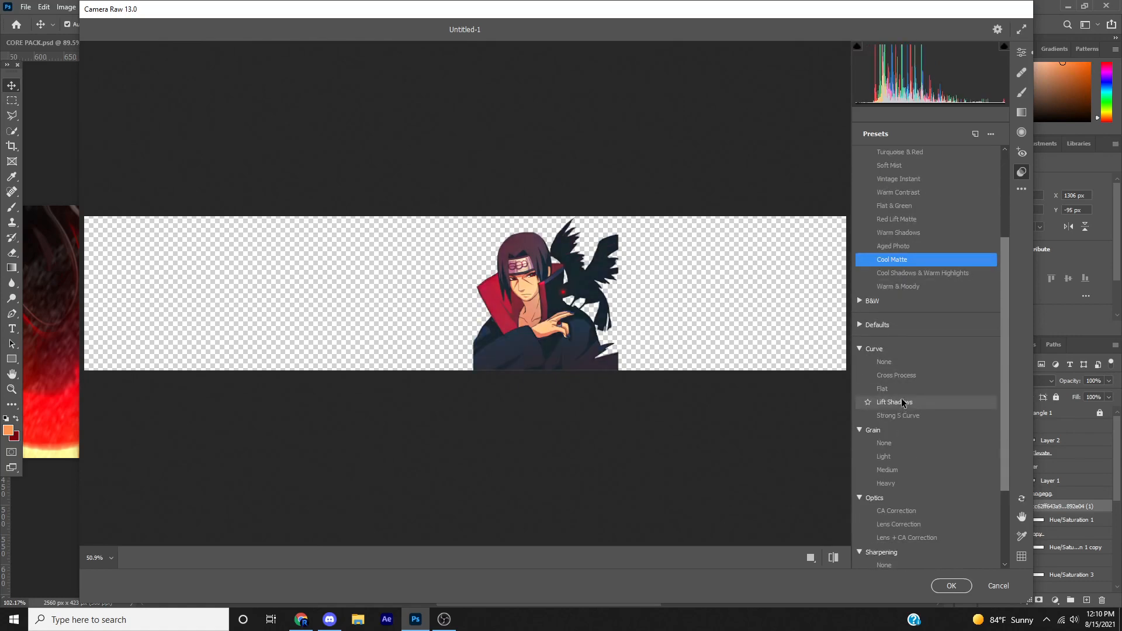
left_click(916, 360)
- Add the Lens + CA Correction, Medium sharpening and Heavy vignetting presets and commit the Camera Raw edit
scroll(929, 374, "down", 2)
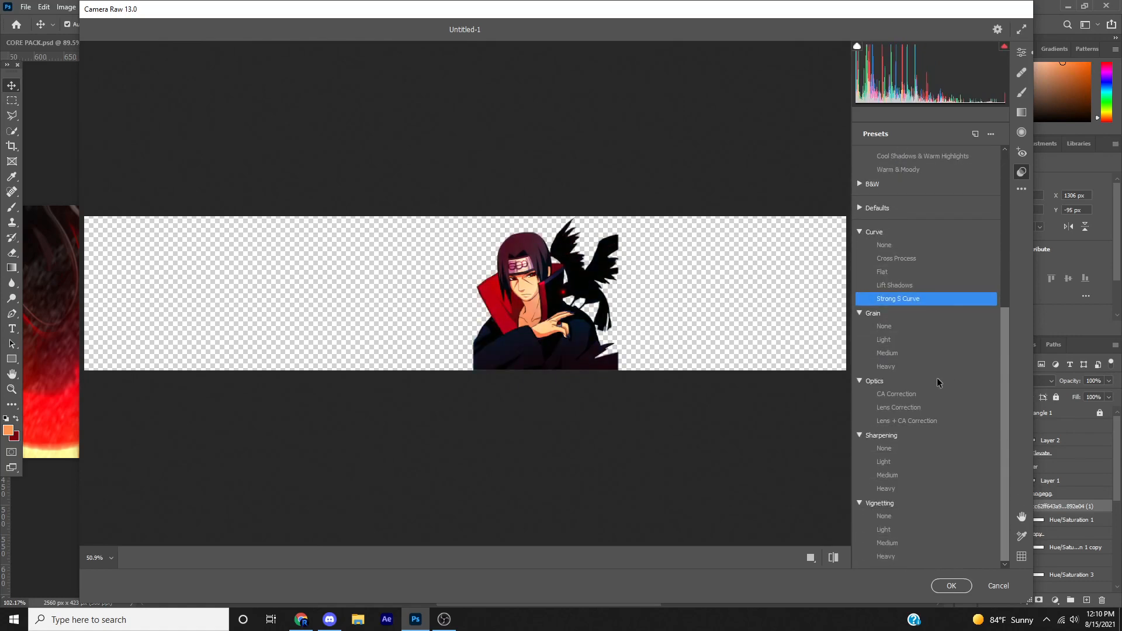
left_click(899, 424)
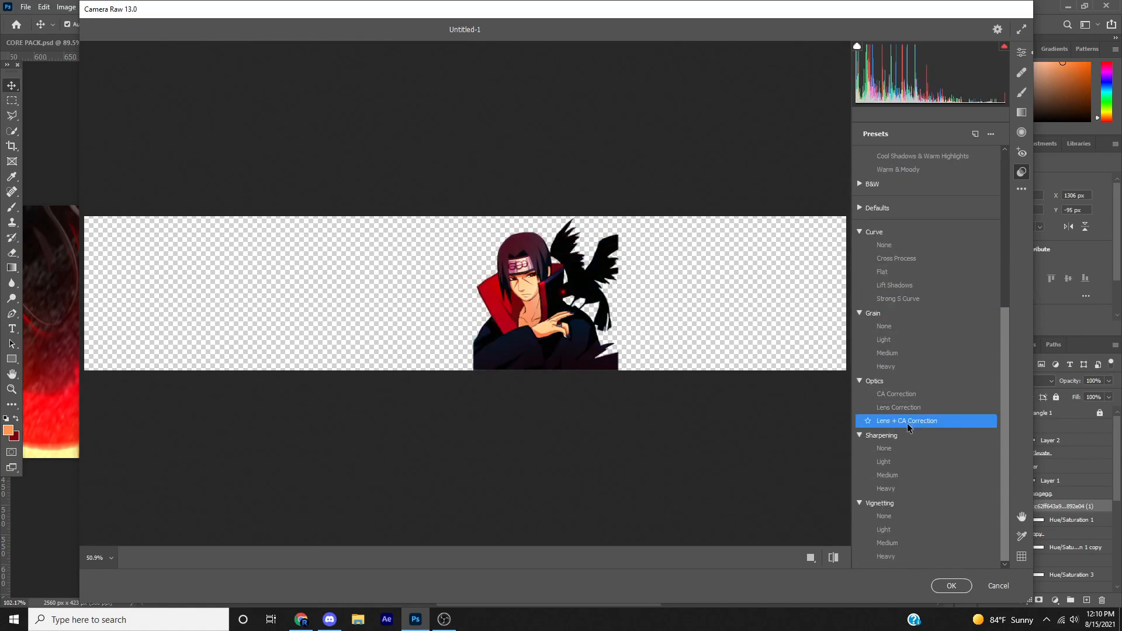
left_click(898, 479)
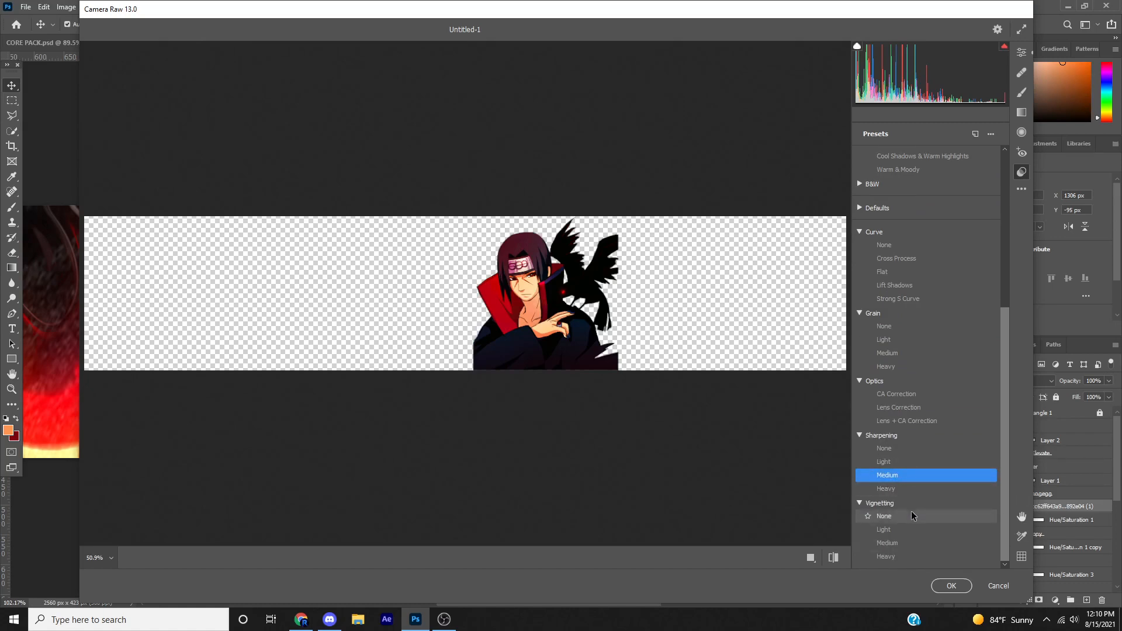
left_click(888, 557)
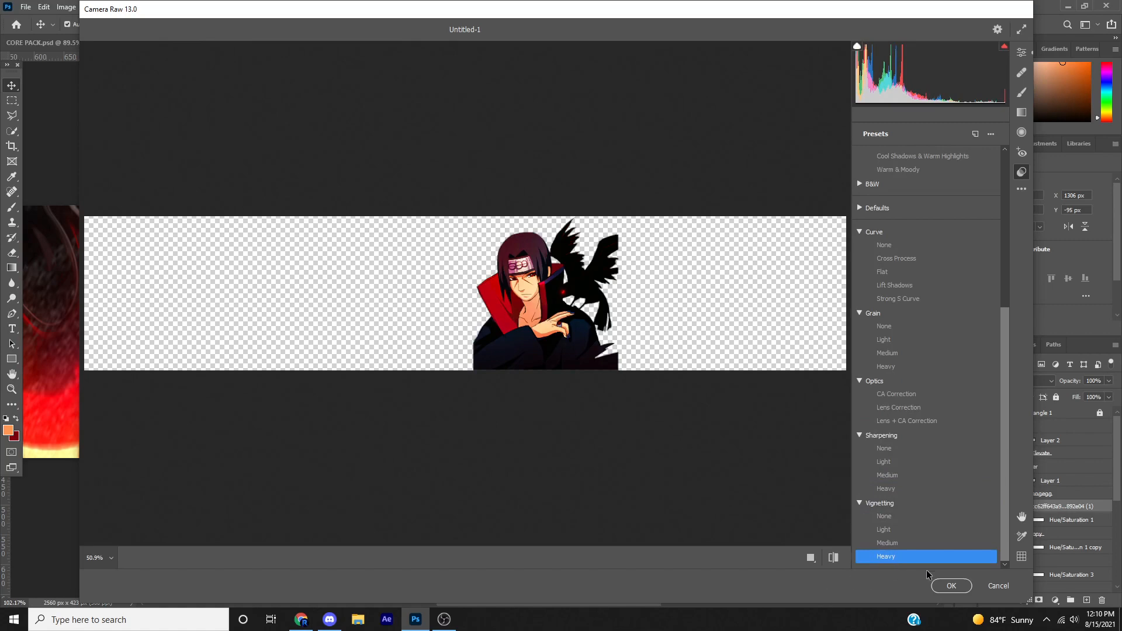
left_click(953, 586)
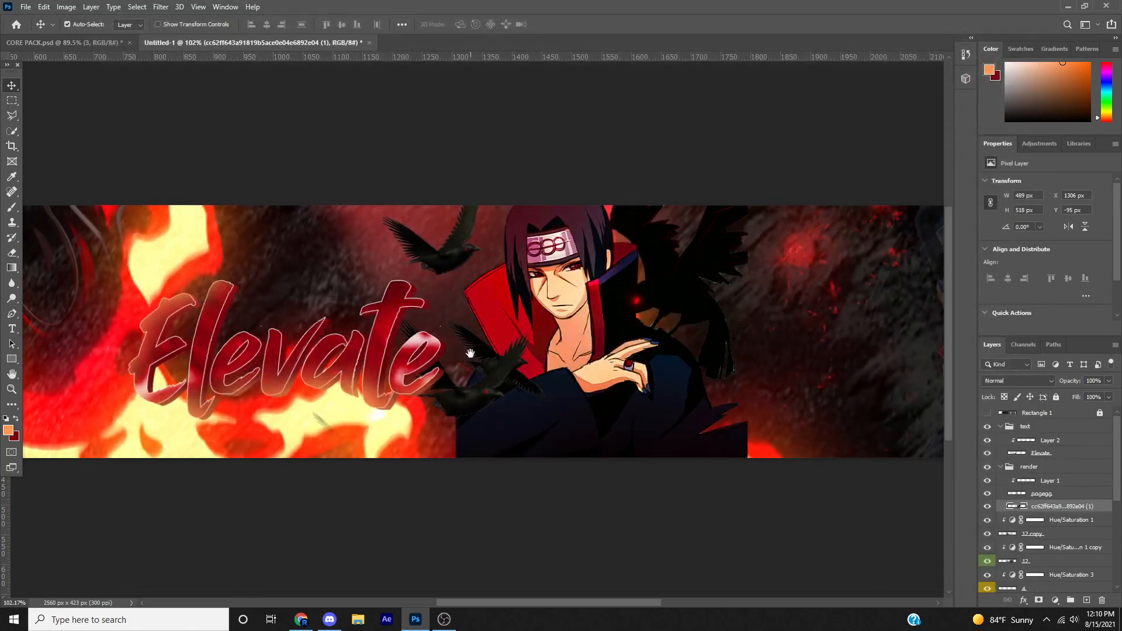
scroll(470, 353, "down", 5)
scroll(542, 303, "up", 2)
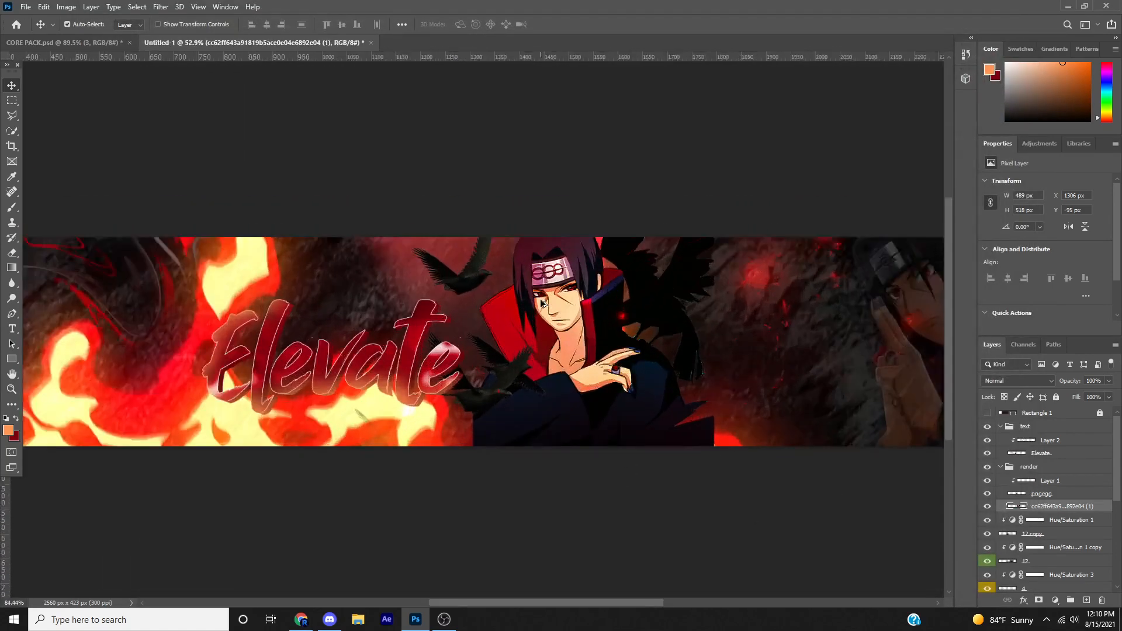
- Sample the bright red from the character's eye with the Brush tool and shrink the brush to pixel size
scroll(541, 301, "up", 1)
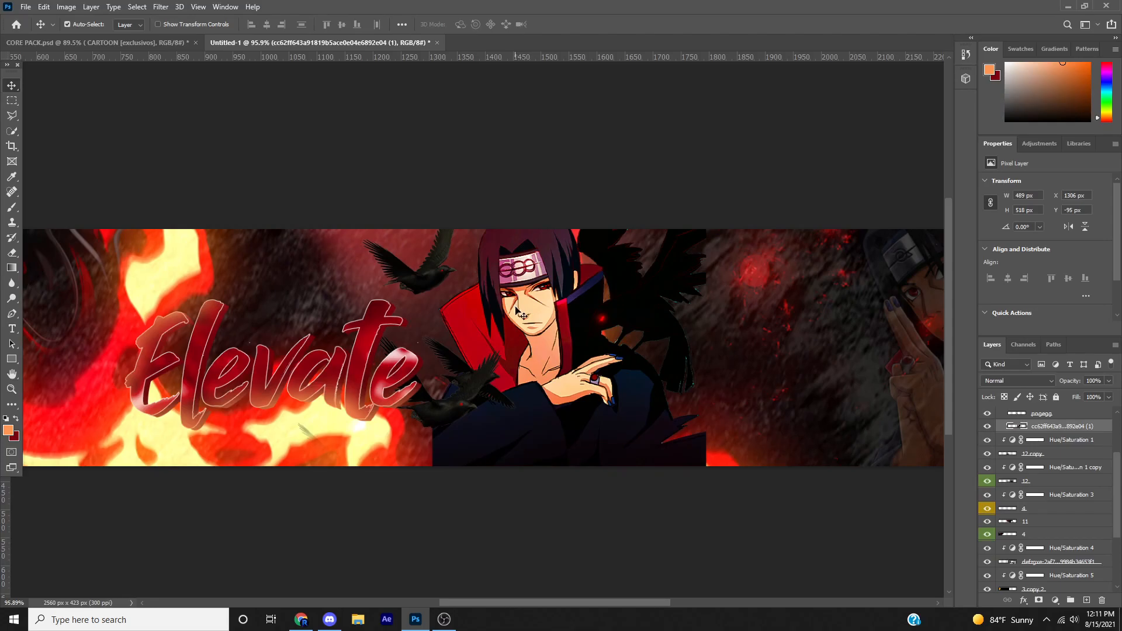
scroll(527, 304, "up", 15)
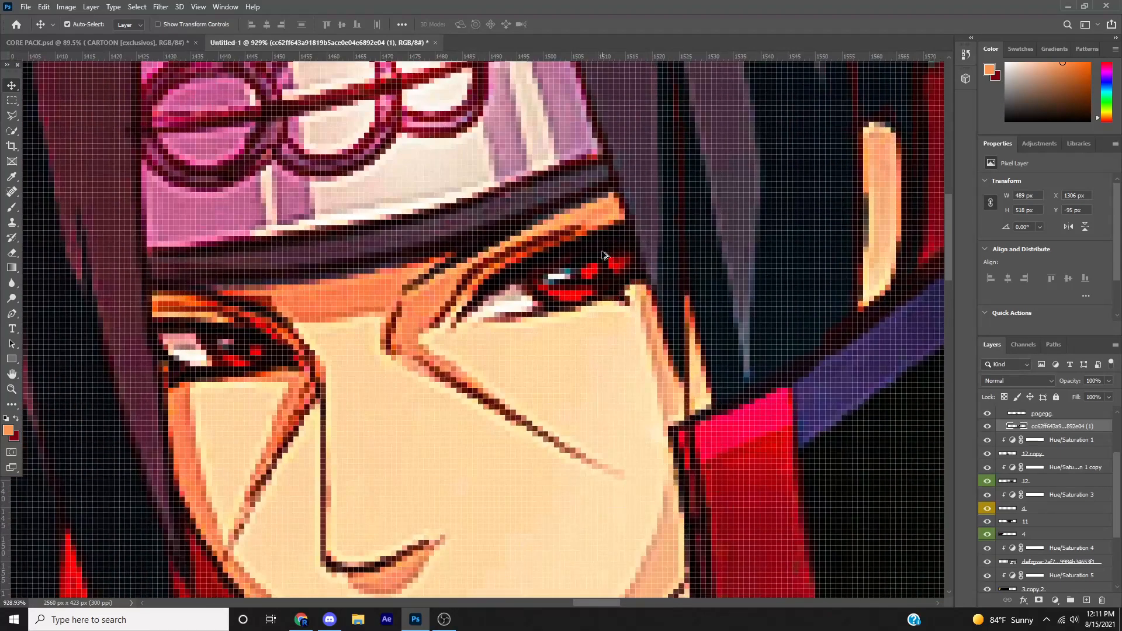
scroll(610, 269, "up", 1)
scroll(1087, 469, "up", 3)
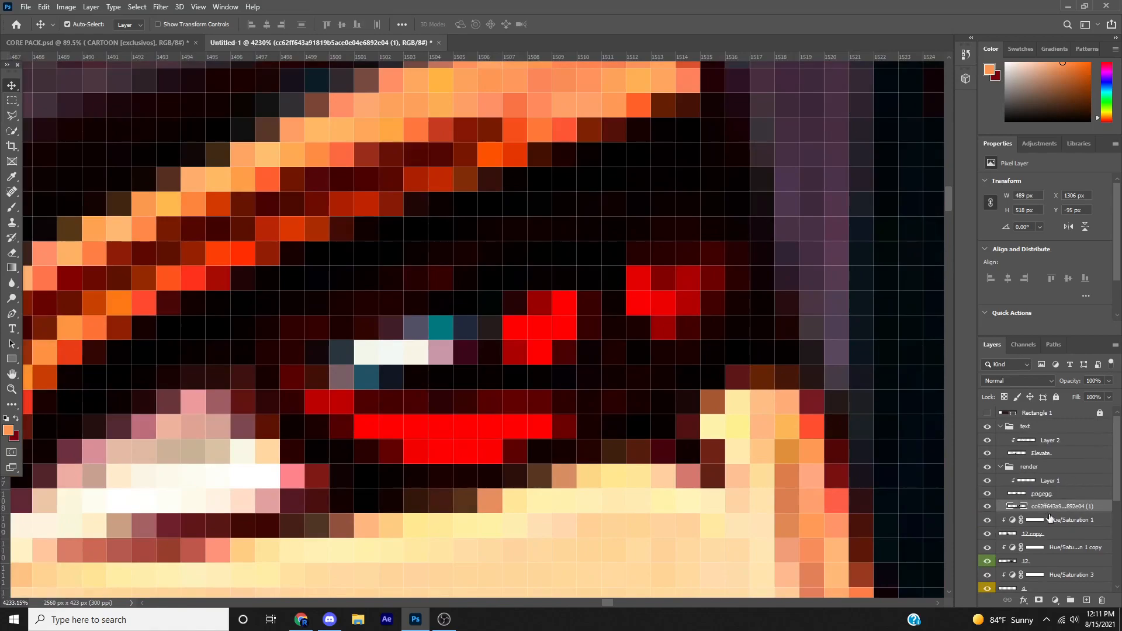
scroll(1048, 517, "down", 1)
scroll(497, 394, "up", 1)
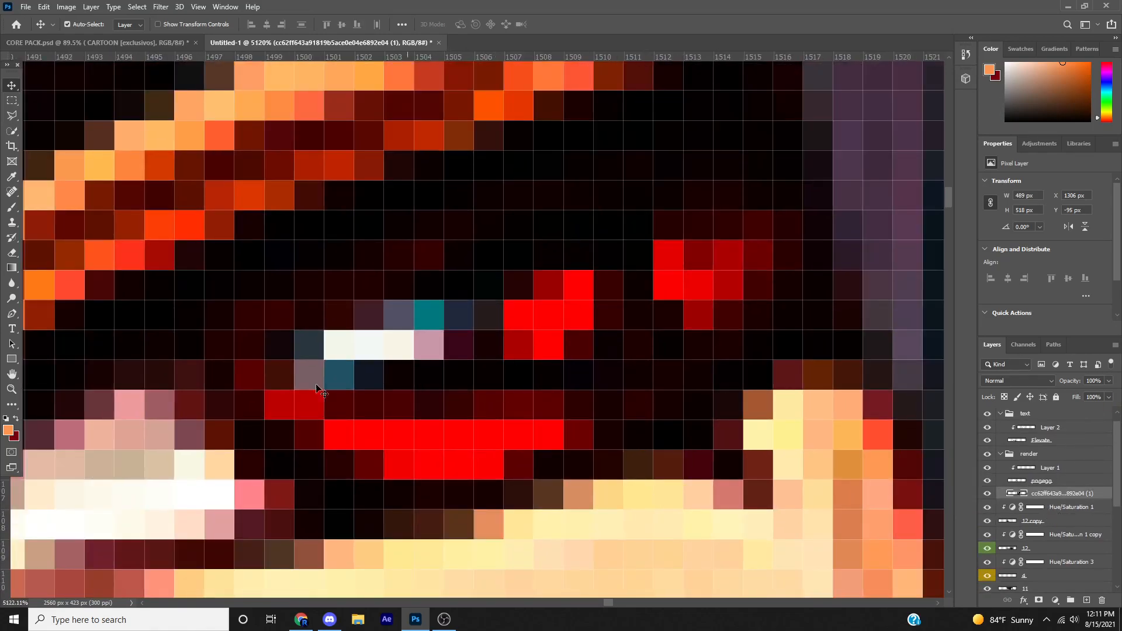
left_click(7, 208)
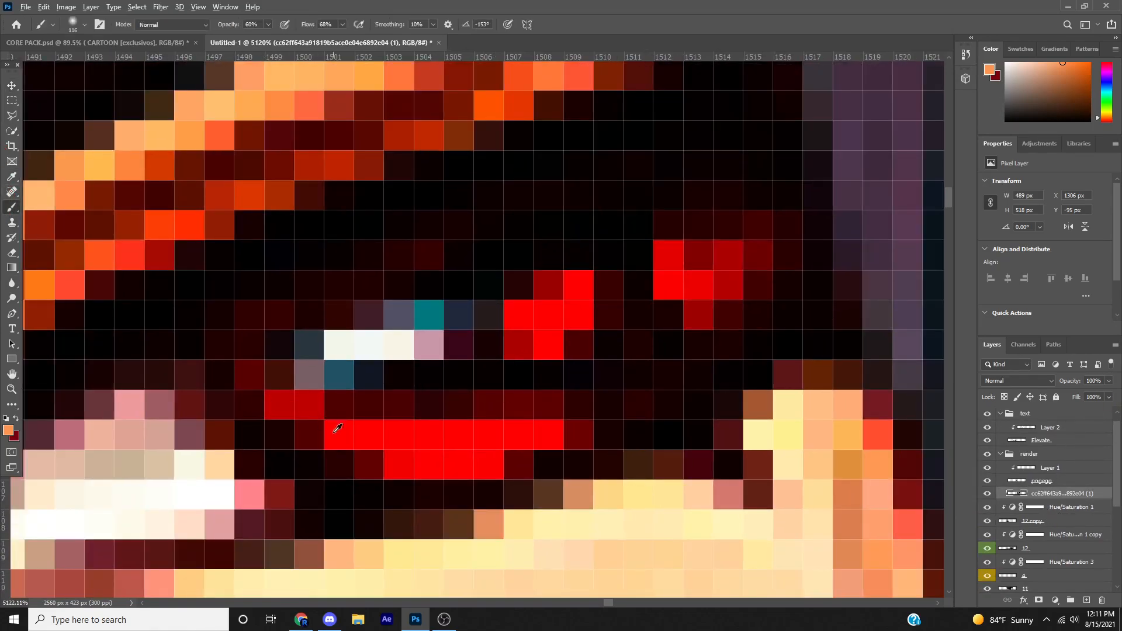
left_click(398, 428, "alt")
left_click_drag(466, 422, 340, 433)
left_click_drag(641, 402, 108, 391)
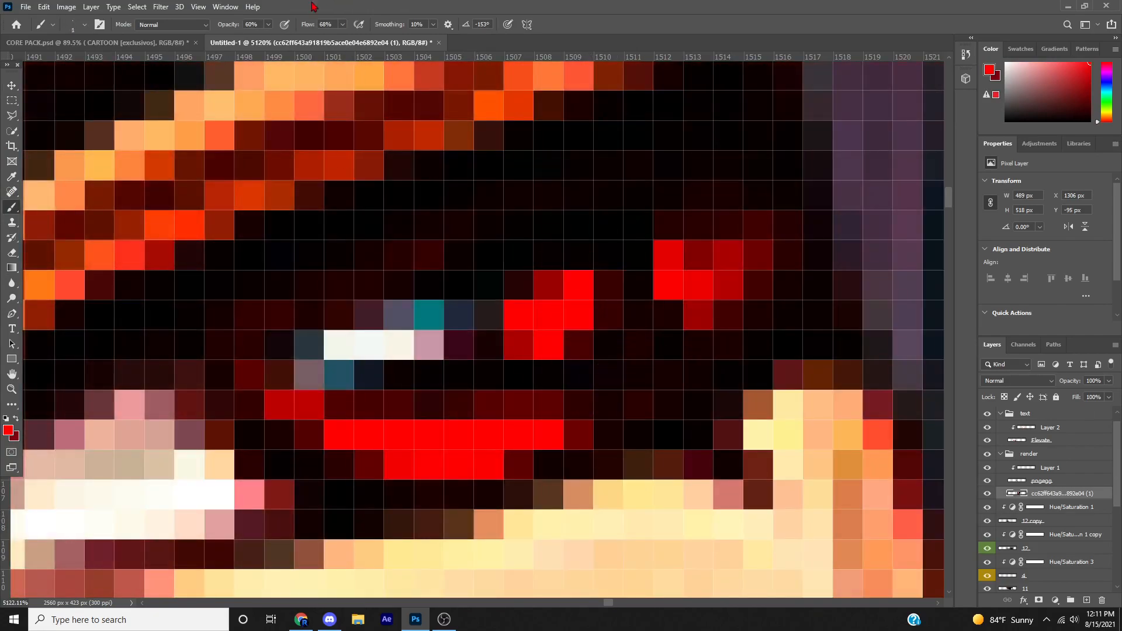
- Set the brush to 2 px at 100% opacity and flow and create a new layer clipped to the character's layer
left_click_drag(489, 387, 412, 399)
mouse_move(293, 409)
left_mouse_down()
mouse_move(393, 427)
mouse_move(392, 452)
mouse_move(473, 446)
mouse_move(434, 460)
mouse_move(405, 441)
mouse_move(304, 440)
left_mouse_up()
key("ctrl+z")
left_click(1087, 601)
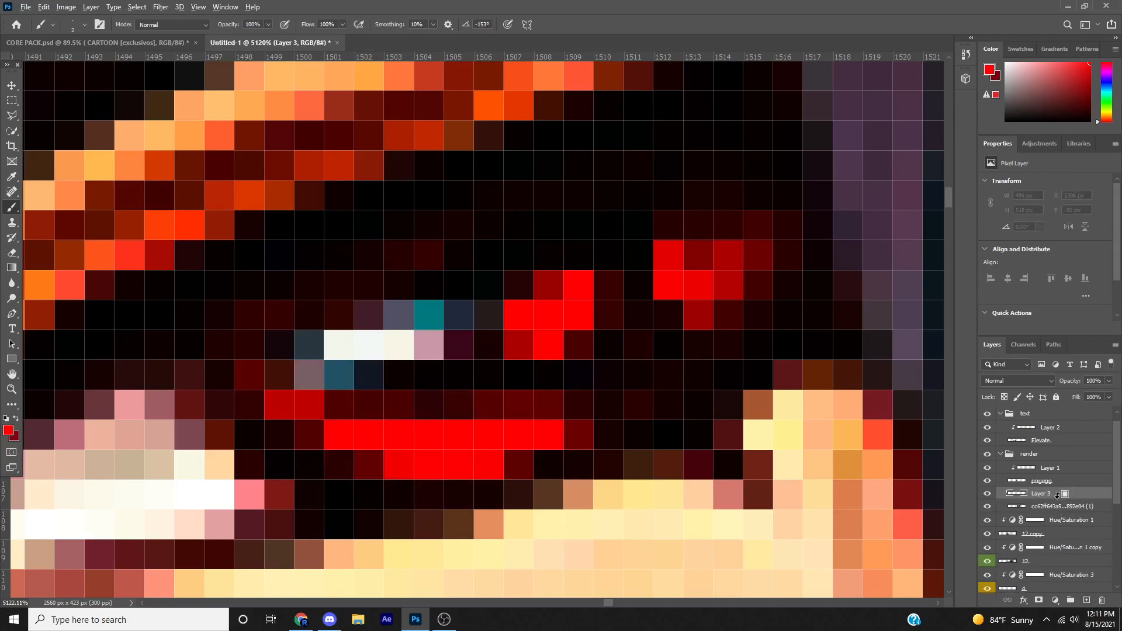
- Paint over the irises of both of the character's eyes in bright red on the new clipped layer
mouse_move(276, 395)
left_mouse_down()
mouse_move(290, 419)
mouse_move(390, 451)
mouse_move(501, 430)
mouse_move(471, 442)
mouse_move(403, 455)
mouse_move(538, 352)
mouse_move(552, 307)
mouse_move(585, 298)
left_mouse_up()
left_click_drag(752, 238, 691, 292)
scroll(678, 296, "down", 8)
left_click_drag(162, 480, 271, 436)
scroll(274, 383, "up", 6)
left_click_drag(260, 386, 325, 393)
left_click(381, 340)
scroll(381, 341, "down", 3)
mouse_move(693, 326)
left_mouse_down()
mouse_move(687, 355)
mouse_move(589, 407)
left_mouse_up()
scroll(784, 330, "down", 5)
left_click_drag(811, 365, 643, 407)
- Add an Outer Glow in ff0000 to the painted eye layer
double_click(1085, 493)
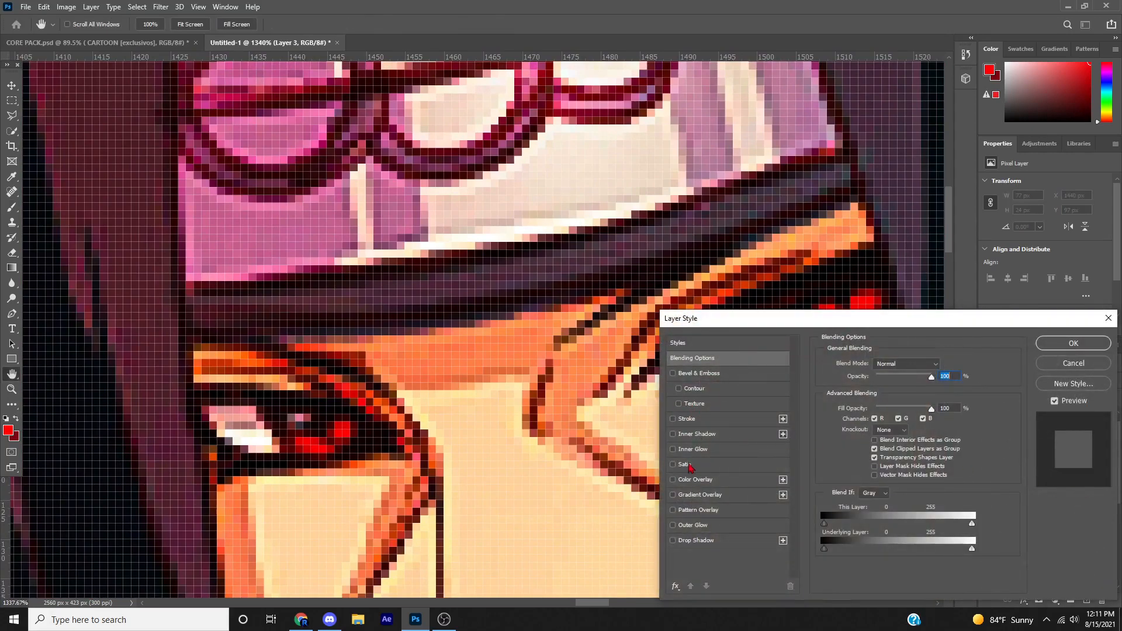
left_click(684, 525)
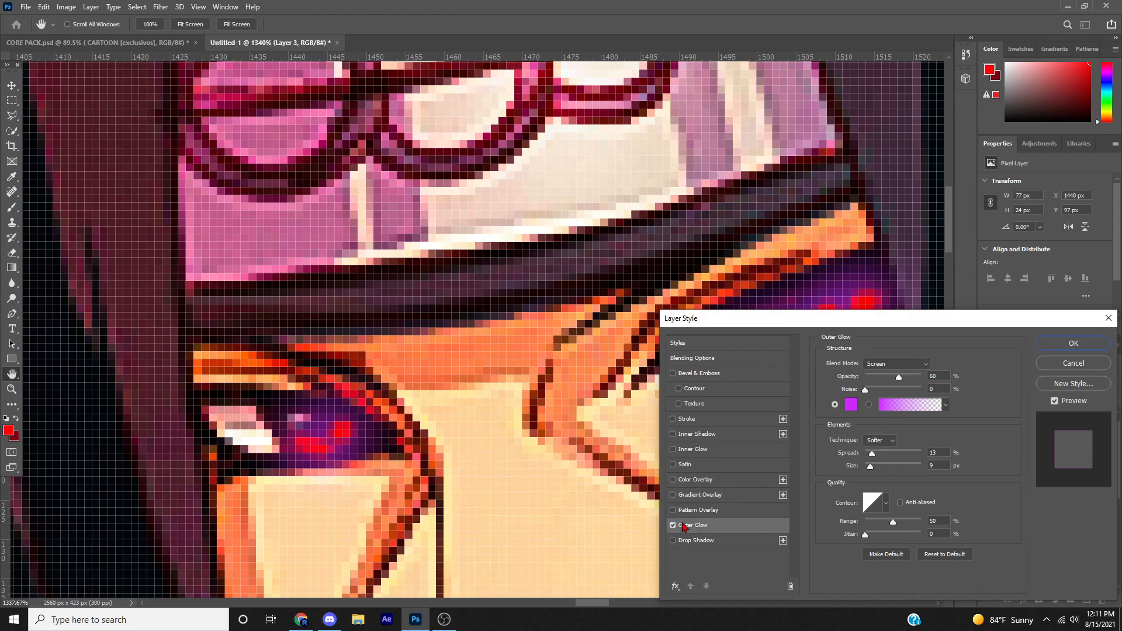
left_click(851, 405)
type("ff0000")
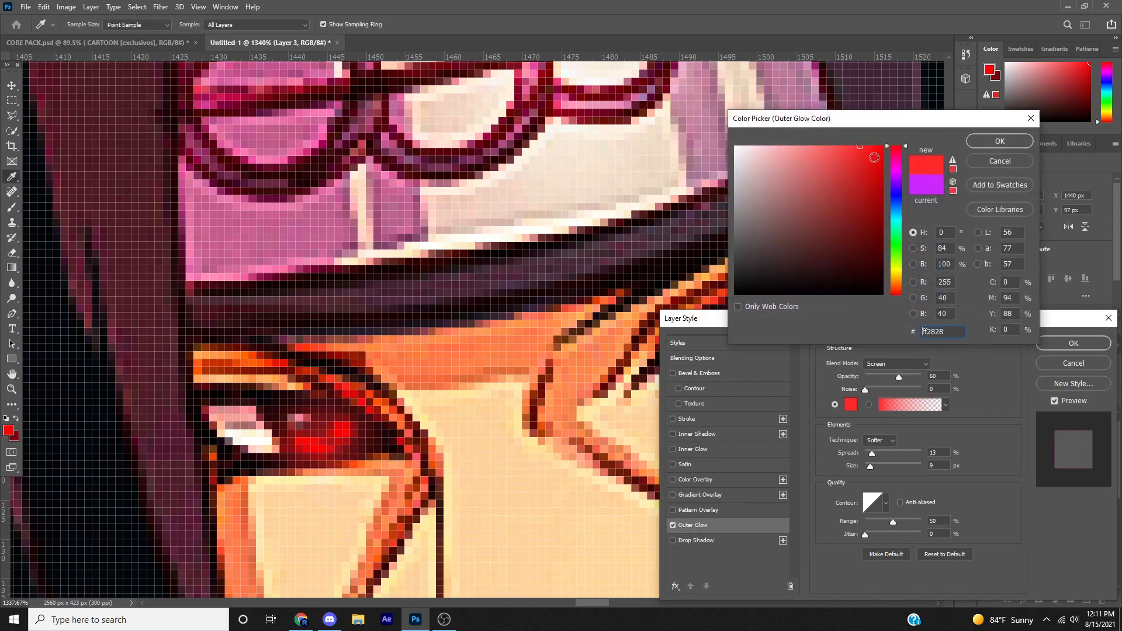
left_click(994, 140)
- Set the eye glow's spread to 17% and its size to 24 px, and apply the layer style
left_click_drag(876, 456, 874, 465)
mouse_move(873, 466)
left_mouse_down()
mouse_move(887, 465)
mouse_move(850, 469)
mouse_move(881, 464)
left_mouse_up()
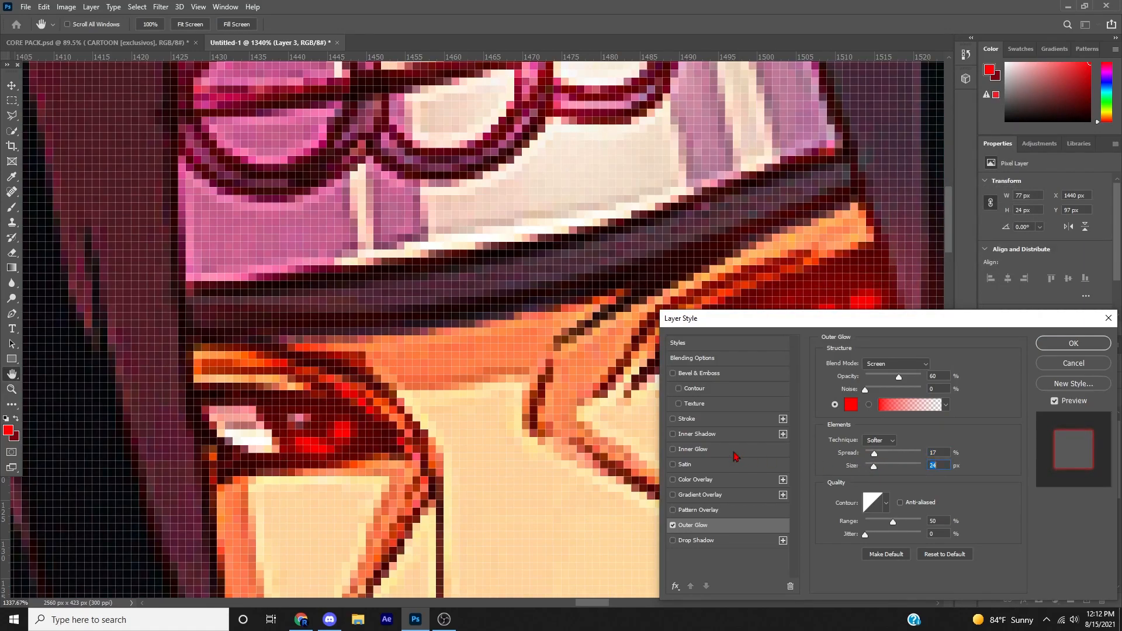
left_click(1073, 345)
key("b")
scroll(852, 393, "down", 10)
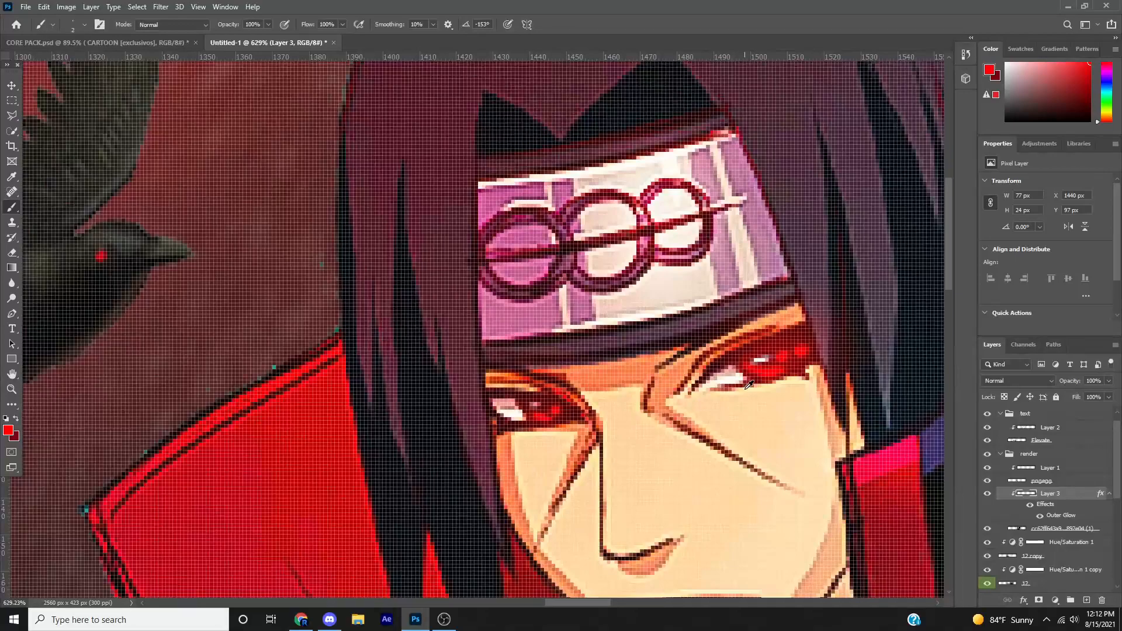
scroll(852, 393, "down", 5)
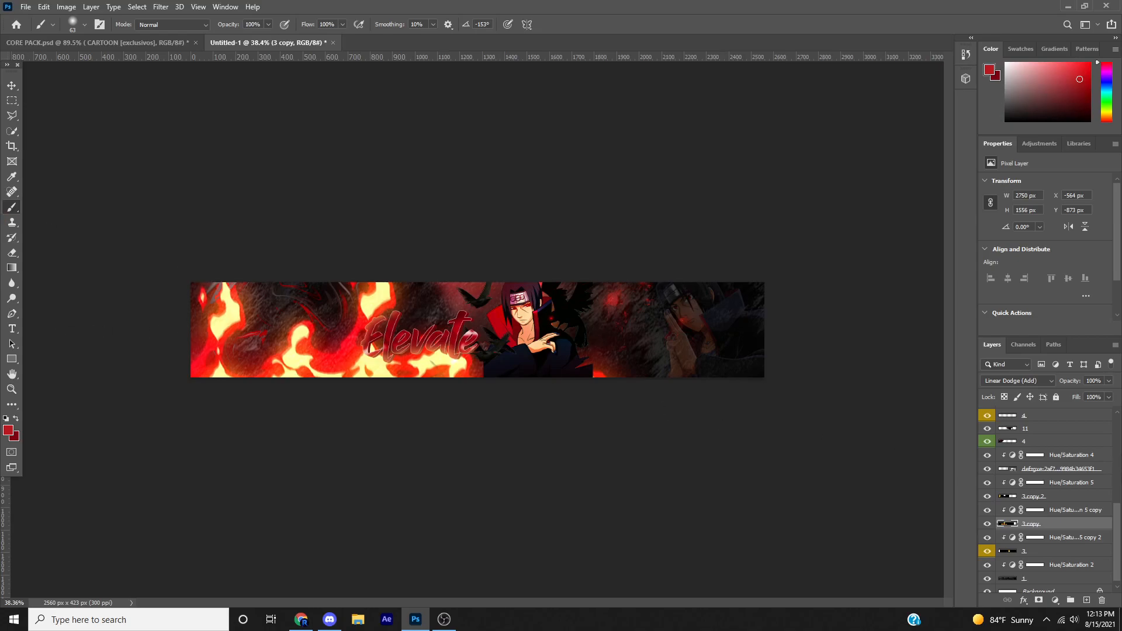
scroll(1103, 491, "down", 1)
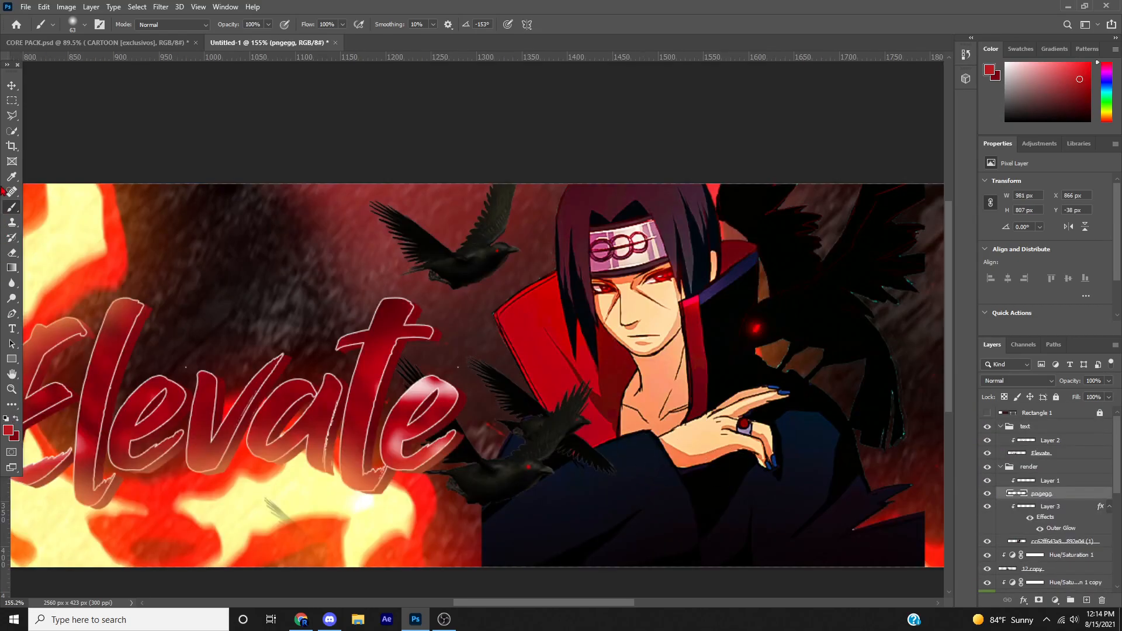
- Duplicate the crow layer pngegg and shift the copy so its upper crow sits just above the t of Elevate
left_click(11, 130)
scroll(468, 207, "up", 4)
scroll(490, 194, "down", 1)
key("ctrl+j")
key("ctrl+t")
left_click_drag(608, 295, 401, 383)
scroll(404, 383, "down", 3)
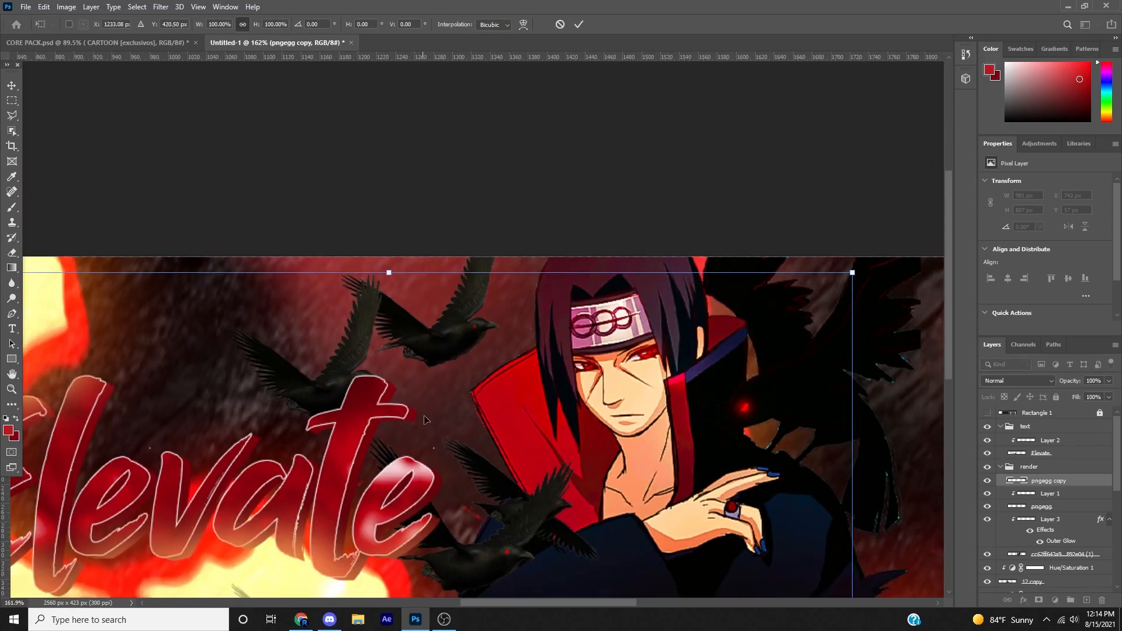
left_click_drag(437, 438, 427, 438)
key("Return")
- Move the crow copy to the top of the text group and lower its crow onto the t of Elevate
left_click_drag(1057, 480, 1052, 434)
scroll(473, 433, "up", 1)
key("ctrl+t")
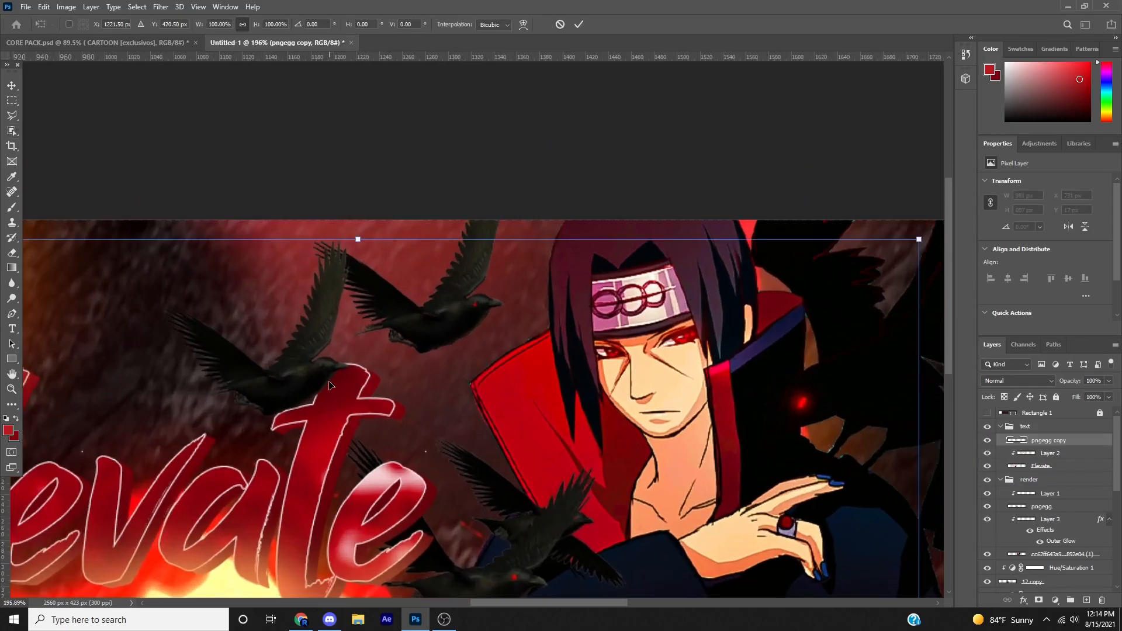
left_click_drag(320, 365, 317, 399)
key("Return")
key("ctrl+t")
left_click_drag(311, 440, 297, 468)
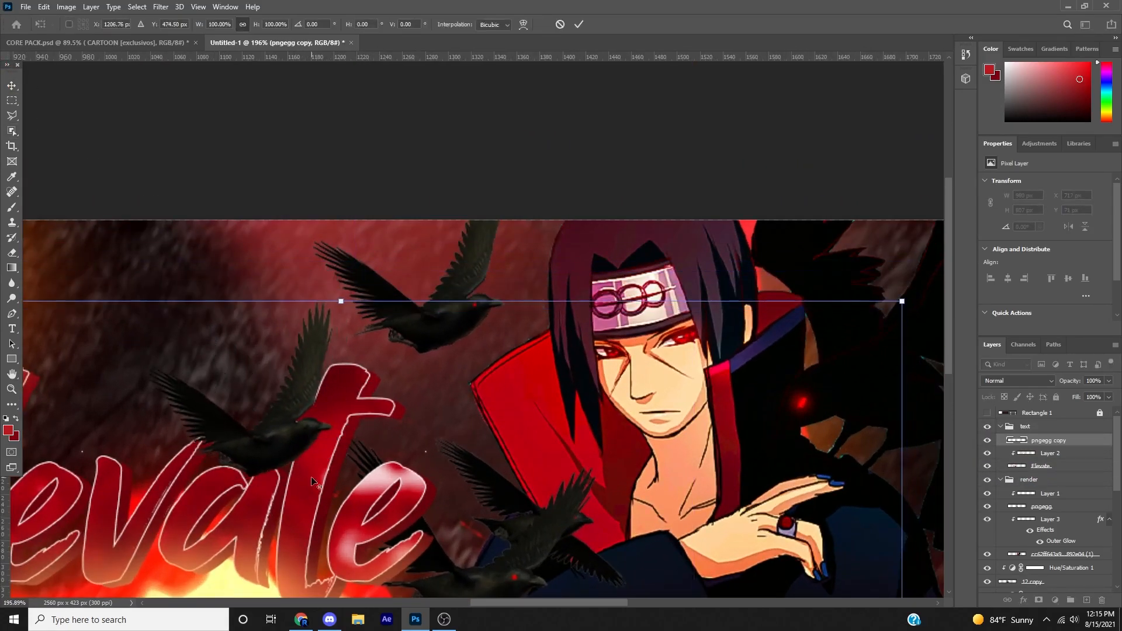
- Rotate the crow copy slightly and reposition it across the last letters of Elevate
scroll(315, 473, "down", 3)
left_click_drag(469, 443, 556, 188)
scroll(555, 187, "down", 3)
left_click_drag(800, 120, 789, 96)
left_click_drag(607, 190, 624, 207)
key("Return")
- Create a new layer above the crow copy in the text group and clip it to the crow copy
scroll(388, 221, "up", 4)
left_click_drag(543, 537, 459, 117)
scroll(557, 274, "up", 2)
scroll(457, 112, "up", 5)
scroll(457, 113, "up", 1)
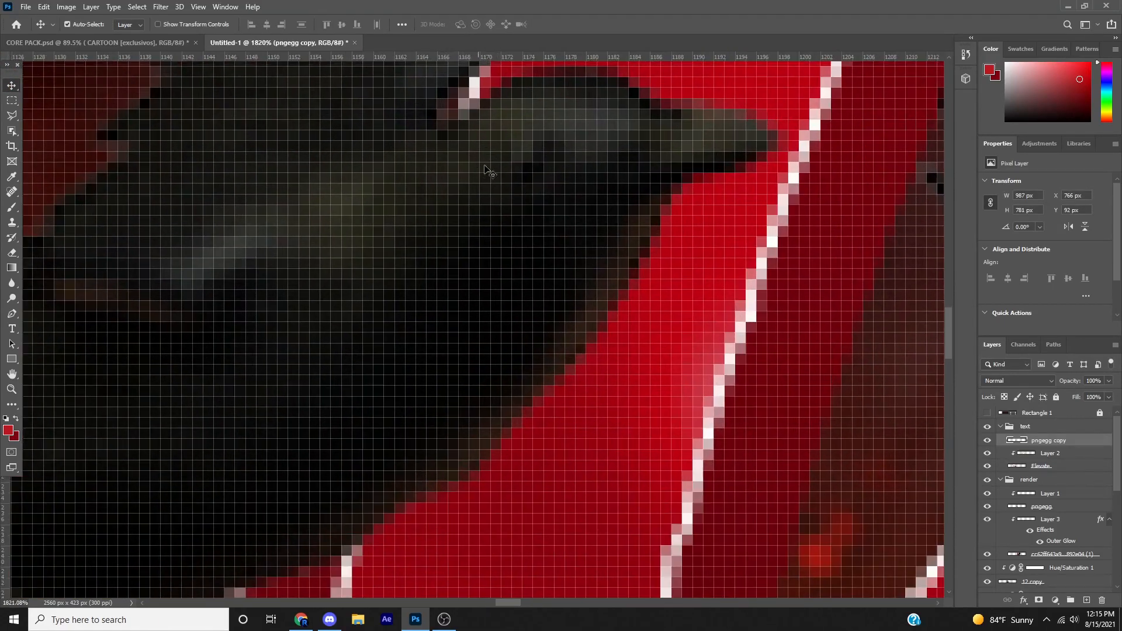
left_click(1087, 600)
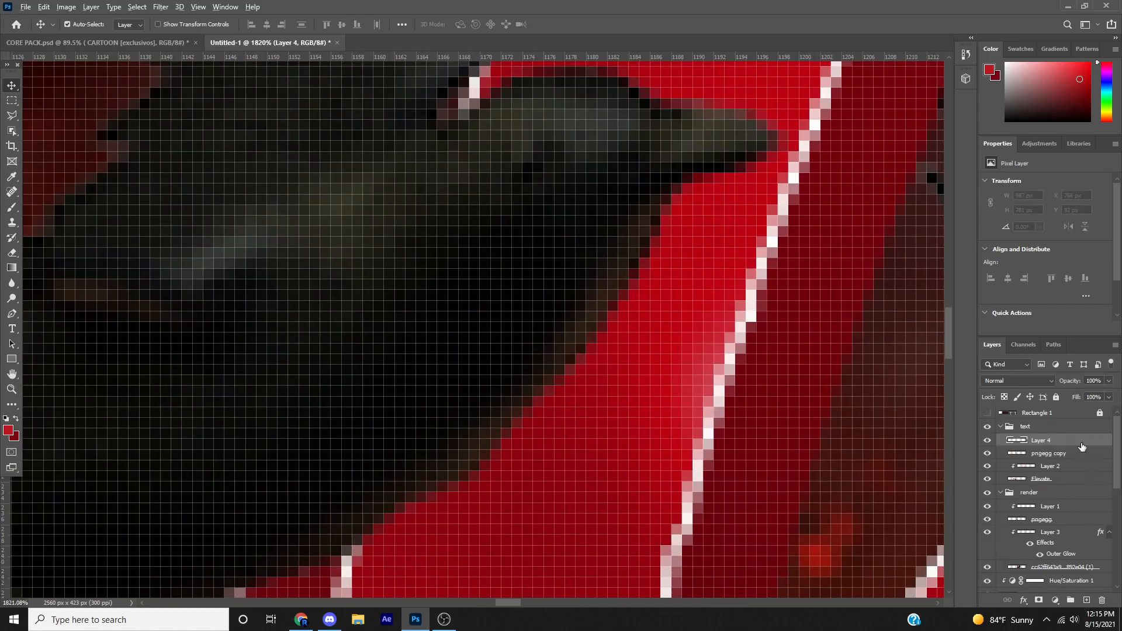
left_click(1082, 446, "alt")
scroll(521, 330, "up", 2)
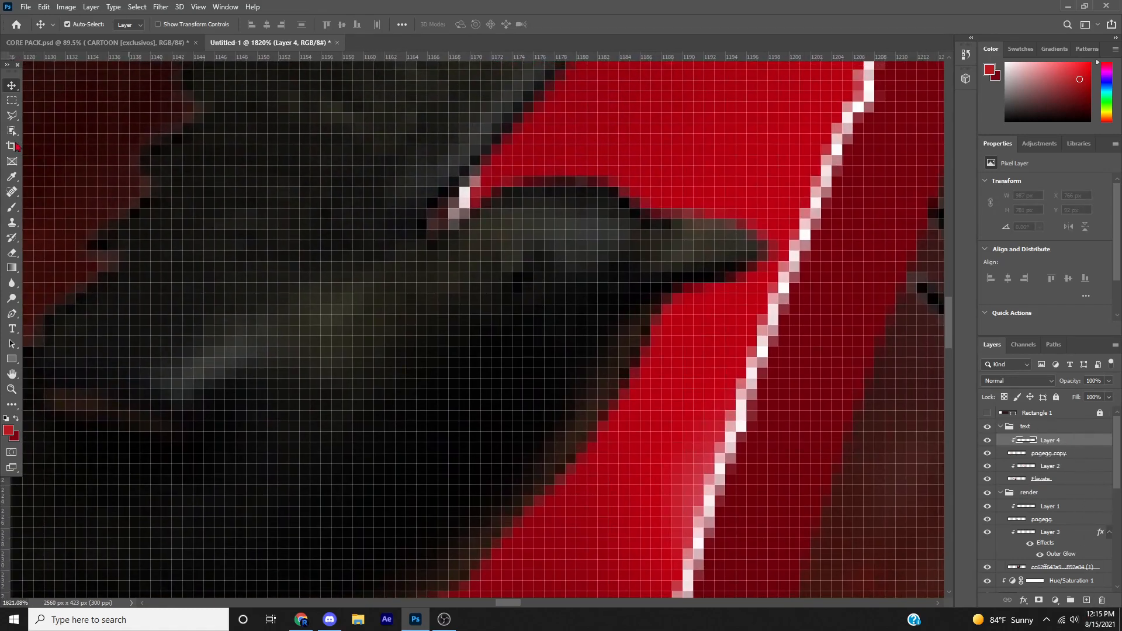
- Paint a small red eye on the crow's head over the t with a 2 px brush at 100% opacity
left_click(13, 207)
mouse_move(550, 268)
left_mouse_down()
mouse_move(526, 274)
mouse_move(501, 505)
left_mouse_up()
mouse_move(577, 188)
left_mouse_down()
mouse_move(567, 333)
mouse_move(488, 336)
left_mouse_up()
left_click_drag(542, 276, 477, 289)
left_click(546, 261)
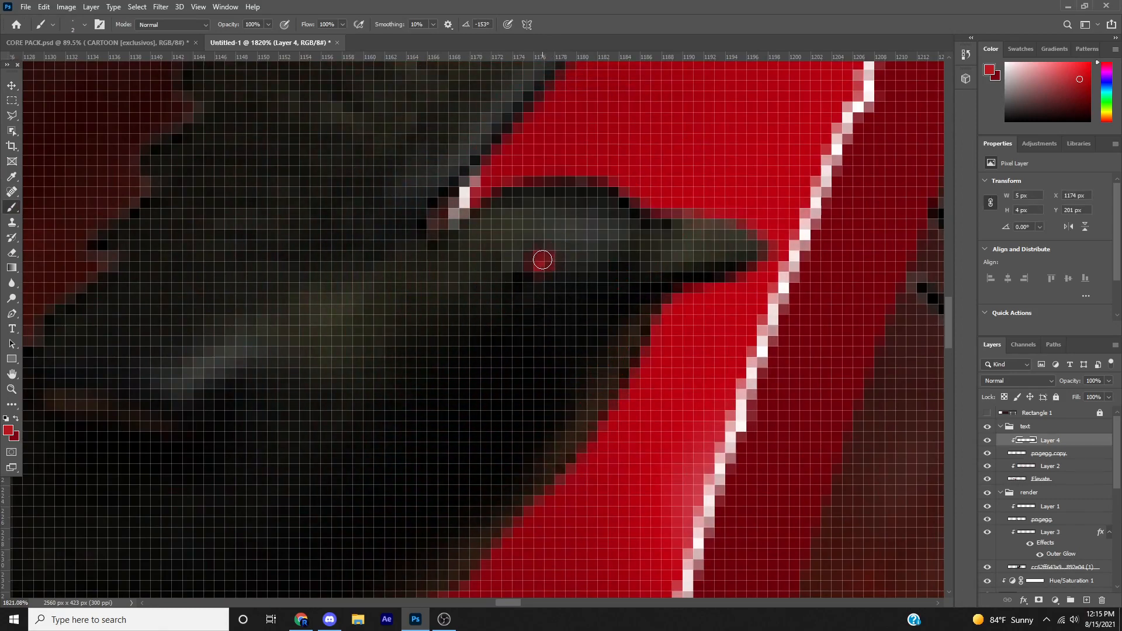
scroll(534, 259, "down", 5)
scroll(625, 255, "down", 10)
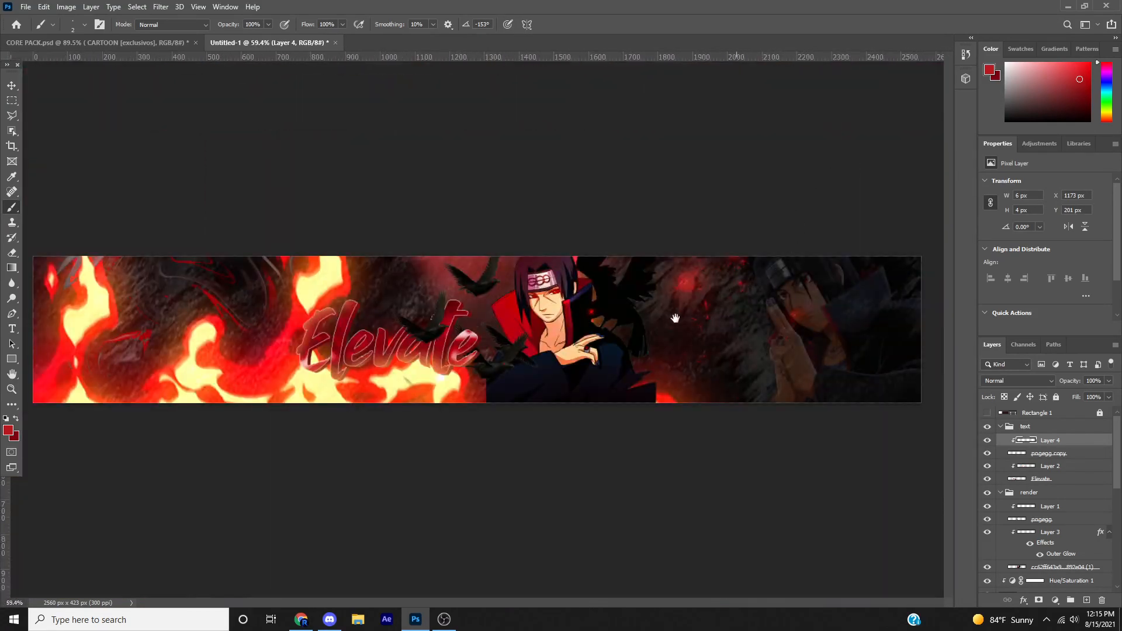
scroll(678, 316, "up", 3)
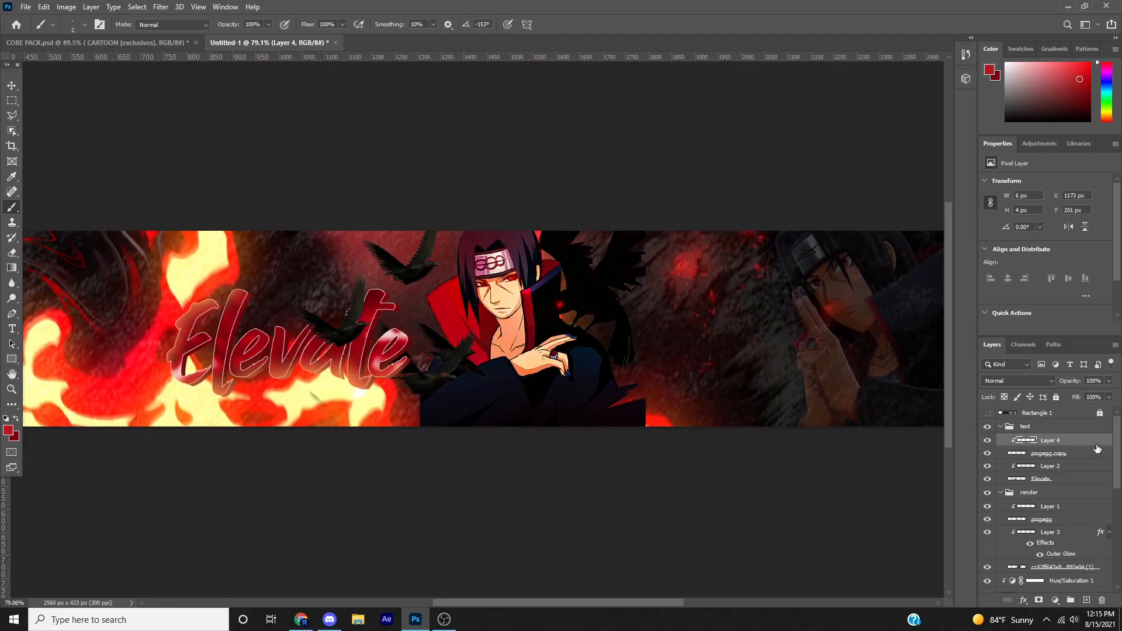
- Add a red Outer Glow to Layer 1 in the render group: Screen, 60% opacity, 17% spread, 24 px size
scroll(1071, 513, "down", 1)
left_click(1081, 495)
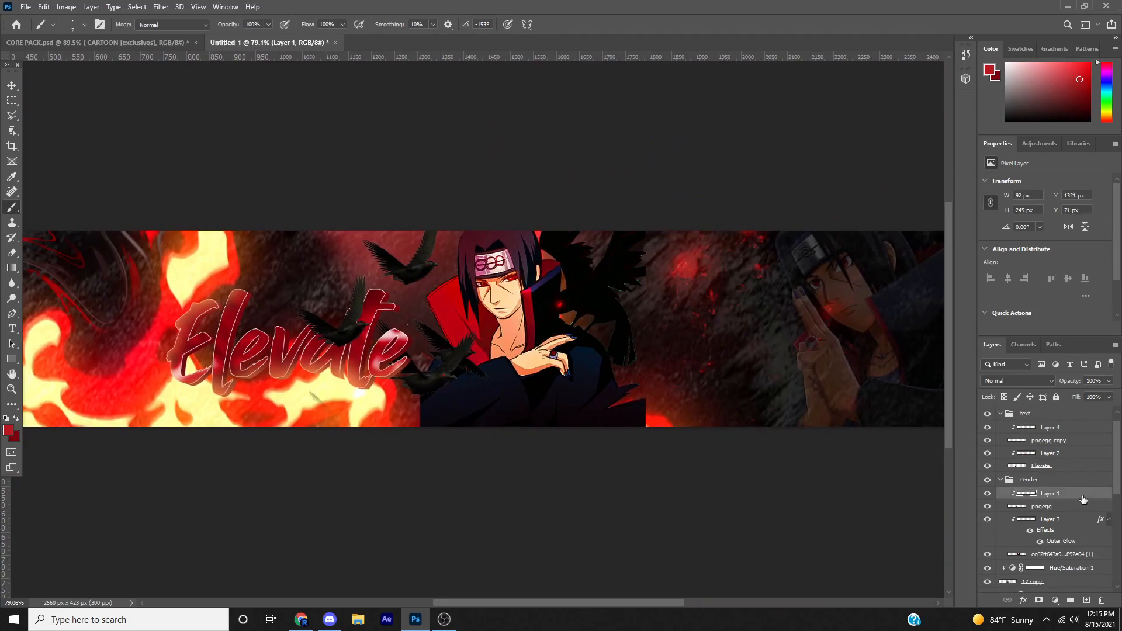
double_click(1082, 494)
left_click(1087, 368)
double_click(1083, 495)
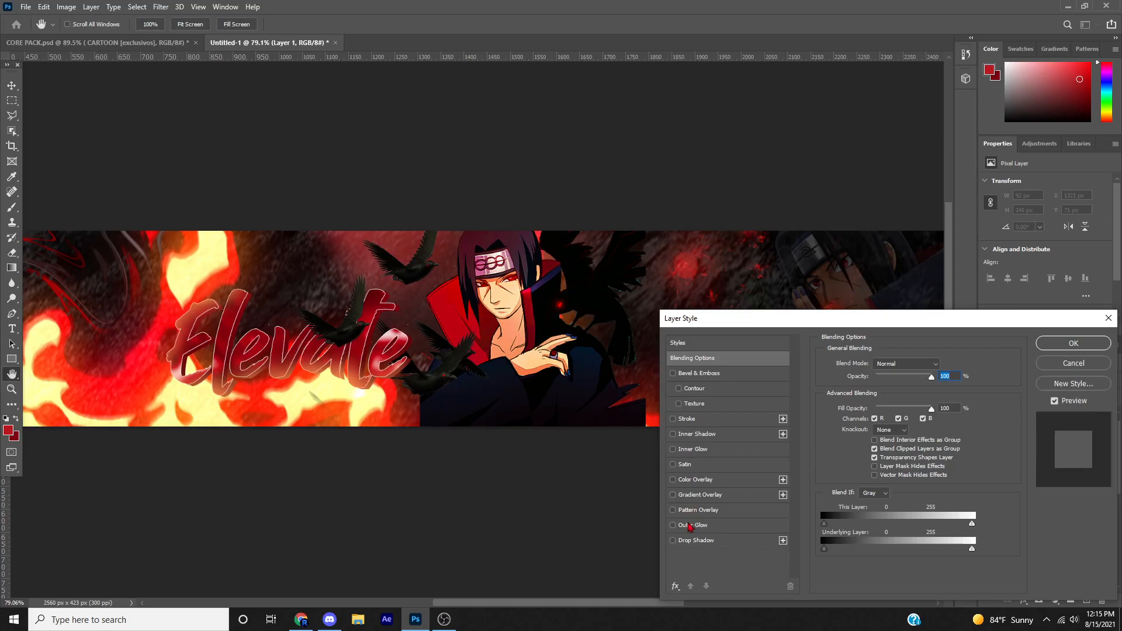
left_click(690, 525)
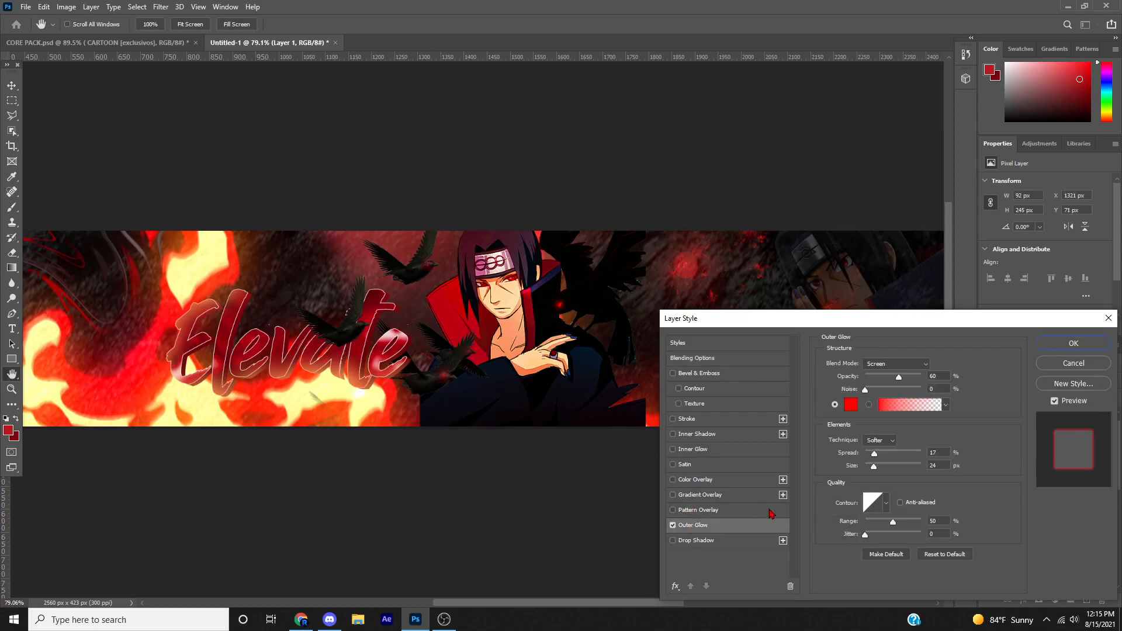
left_click(1080, 344)
- Apply the same Outer Glow effect to Layer 4, the crow eye in the text group
double_click(1083, 434)
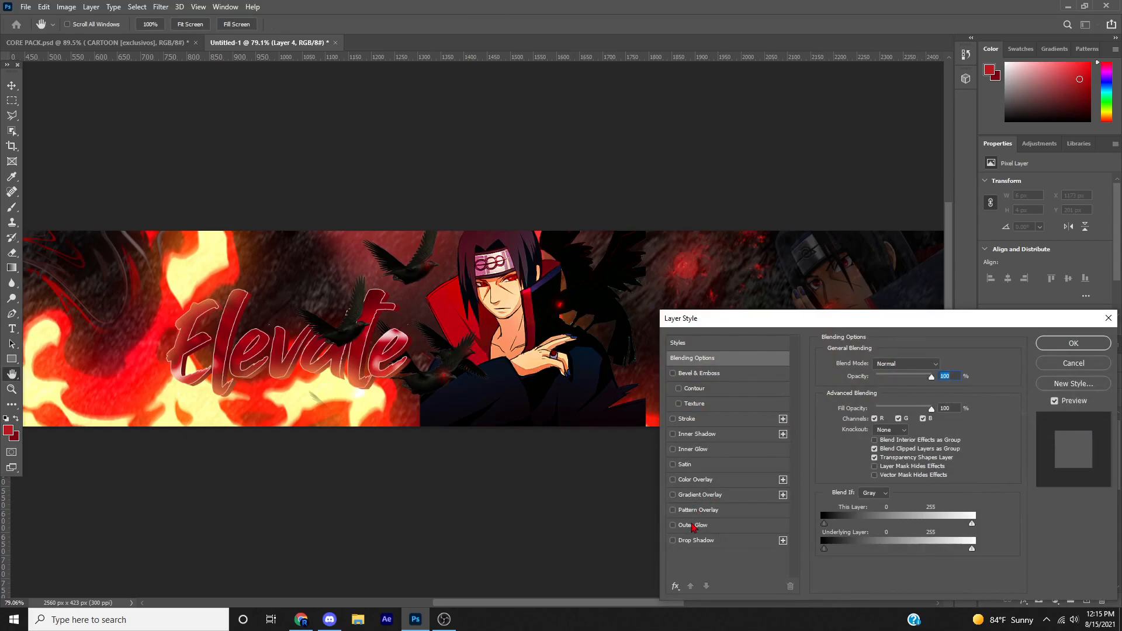
left_click(693, 528)
left_click(1074, 343)
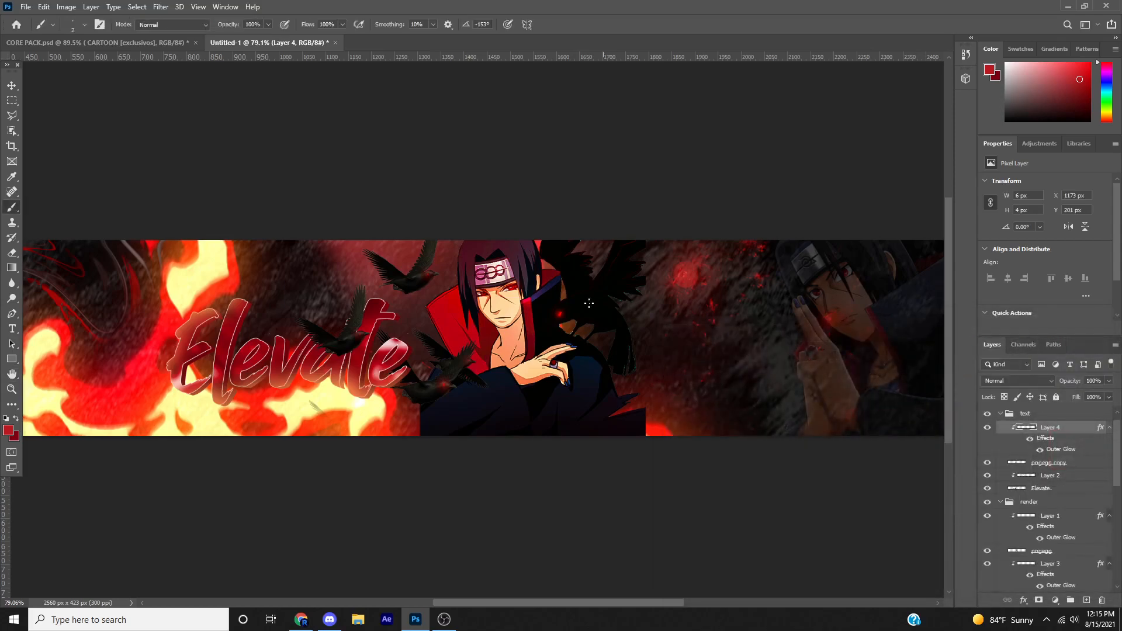
- Sample the bright red of the glowing eye on the crow behind the character's shoulder for the brush and undo the stray changes
scroll(536, 295, "up", 10)
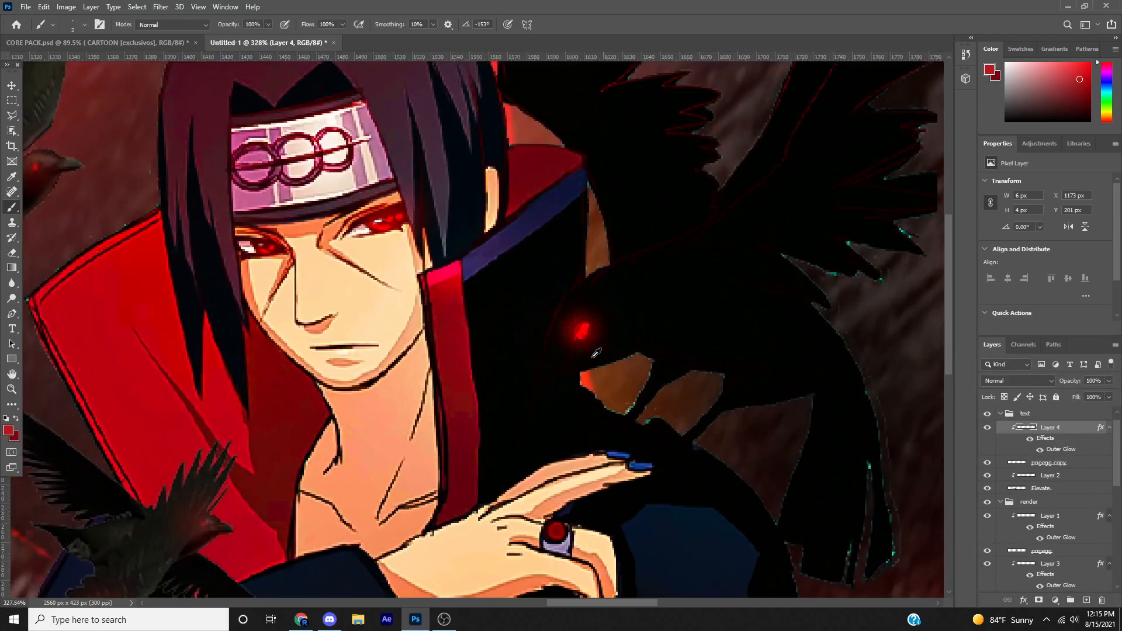
scroll(1022, 497, "down", 3)
scroll(154, 141, "up", 1)
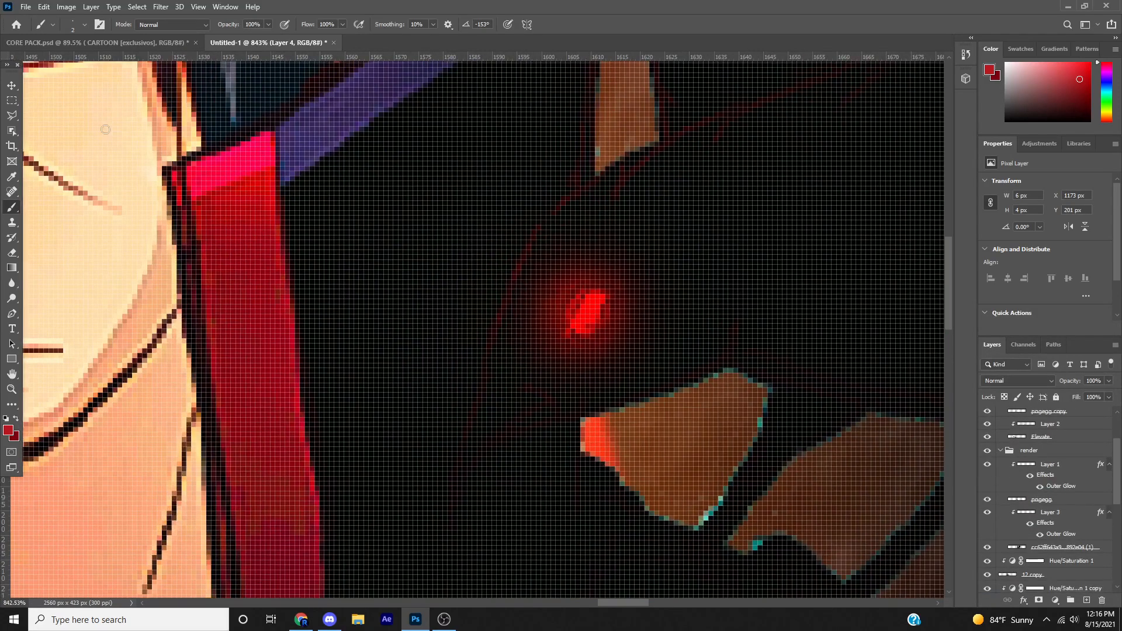
key("v")
left_click(220, 259)
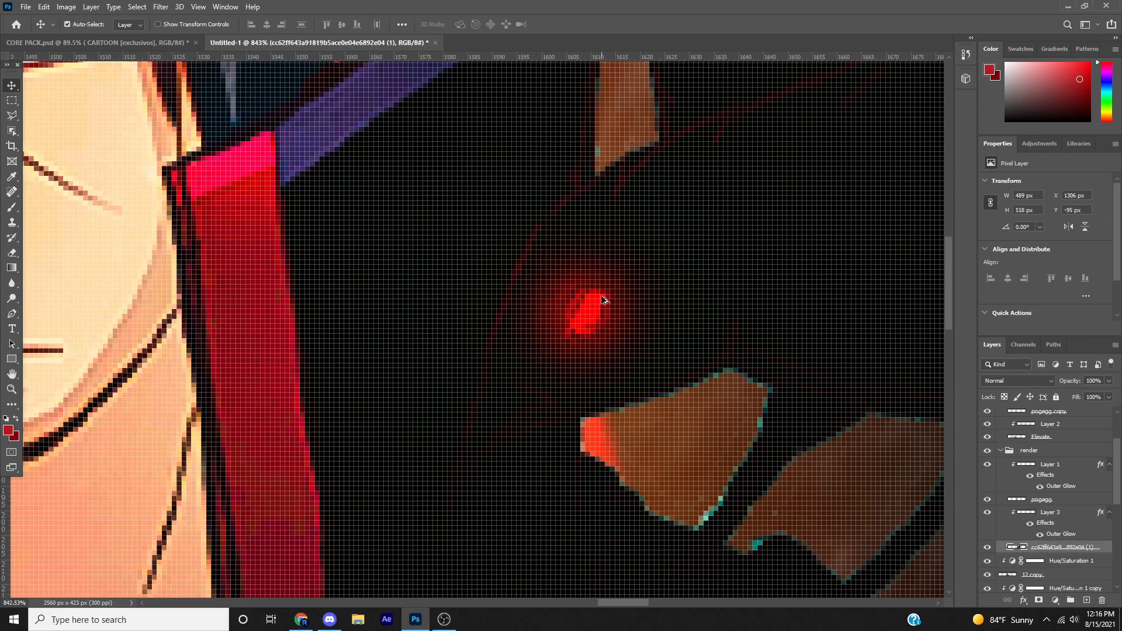
left_click(12, 207)
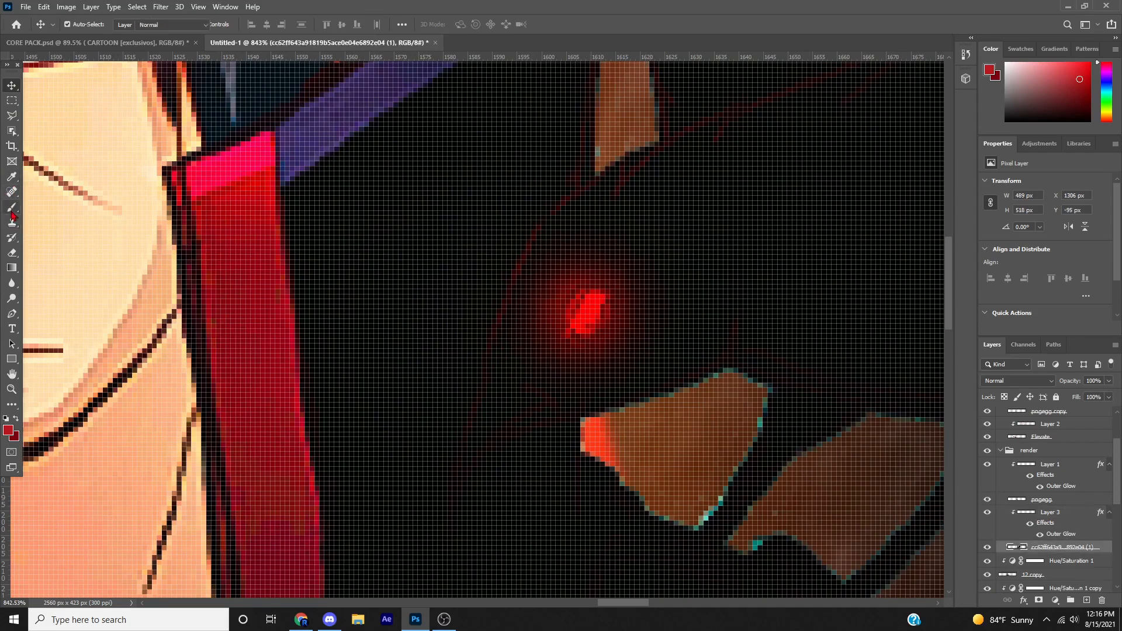
left_click(591, 314, "alt")
key("ctrl+z")
key("ctrl+z")
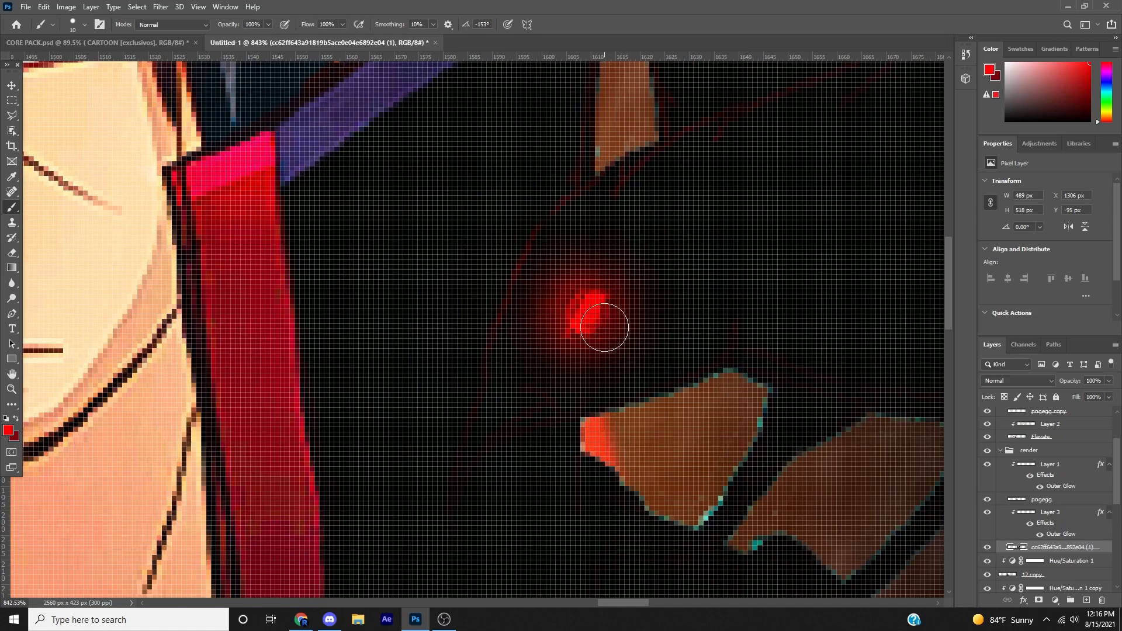
- Paint over the shoulder crow's eye with a 3 px bright red brush and select Layer 3
scroll(602, 309, "up", 2)
left_click_drag(606, 311, 599, 311)
scroll(603, 307, "up", 10)
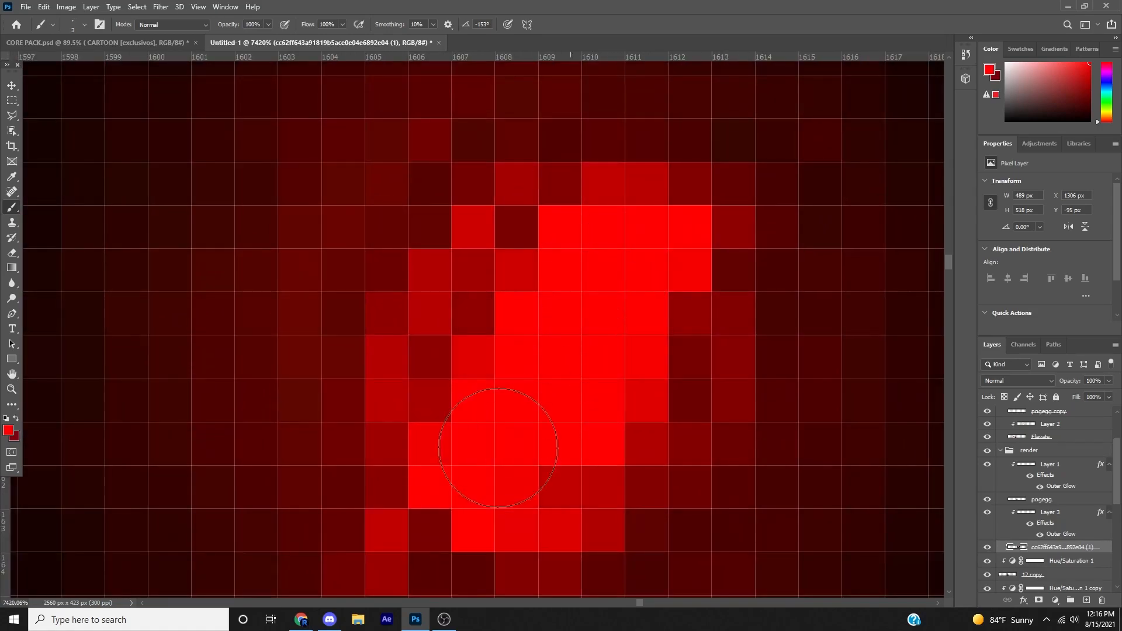
left_click_drag(498, 447, 641, 280)
left_click(1073, 513)
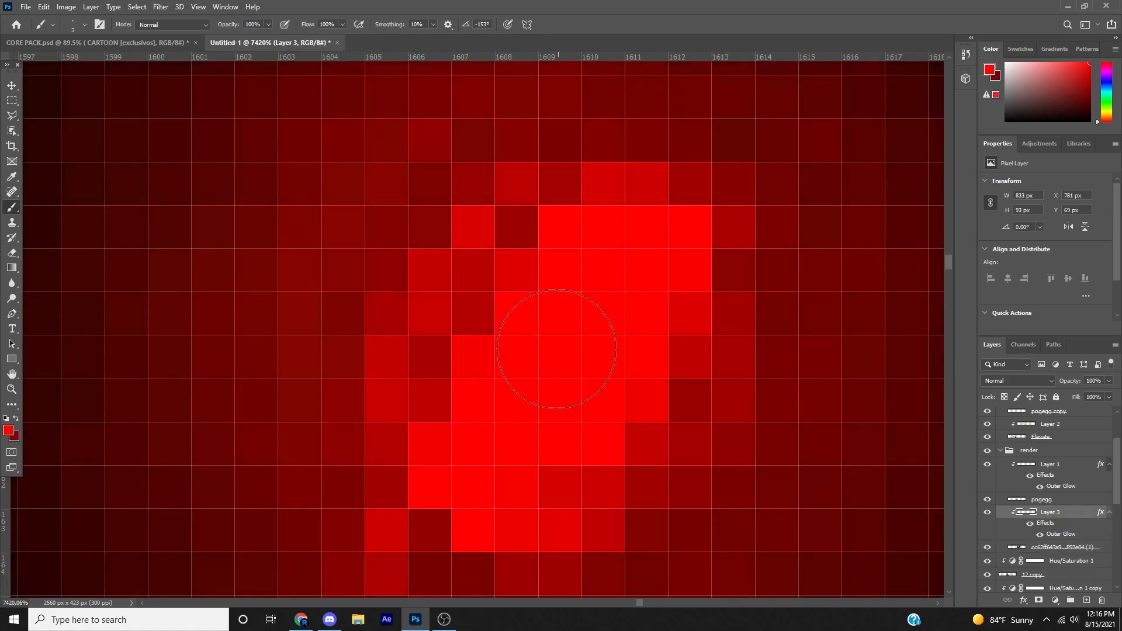
scroll(561, 398, "down", 5)
scroll(687, 450, "down", 10)
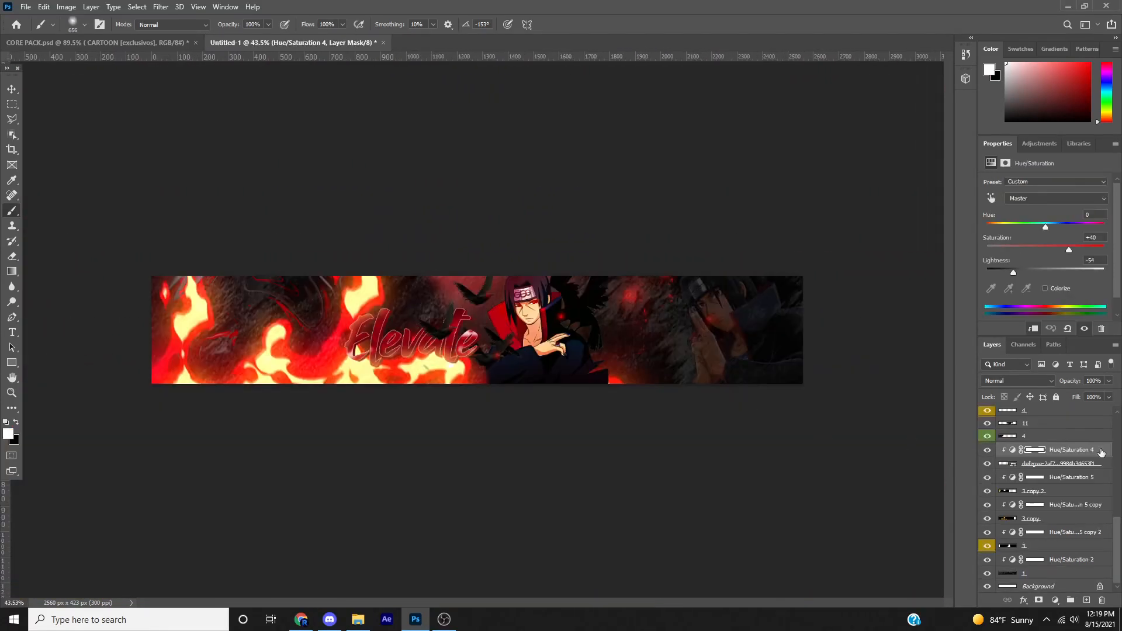
- Bring particle layer 2 from the PARTICULAS group of CORE PACK.psd into the banner above Hue/Saturation 4
left_click(1062, 475)
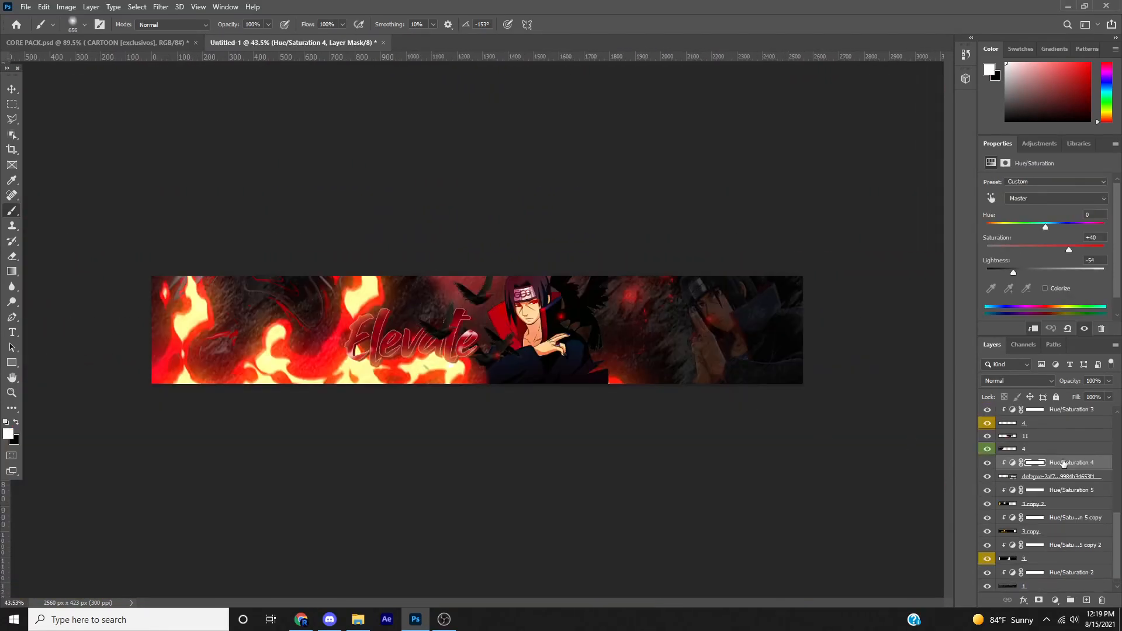
left_click(143, 38)
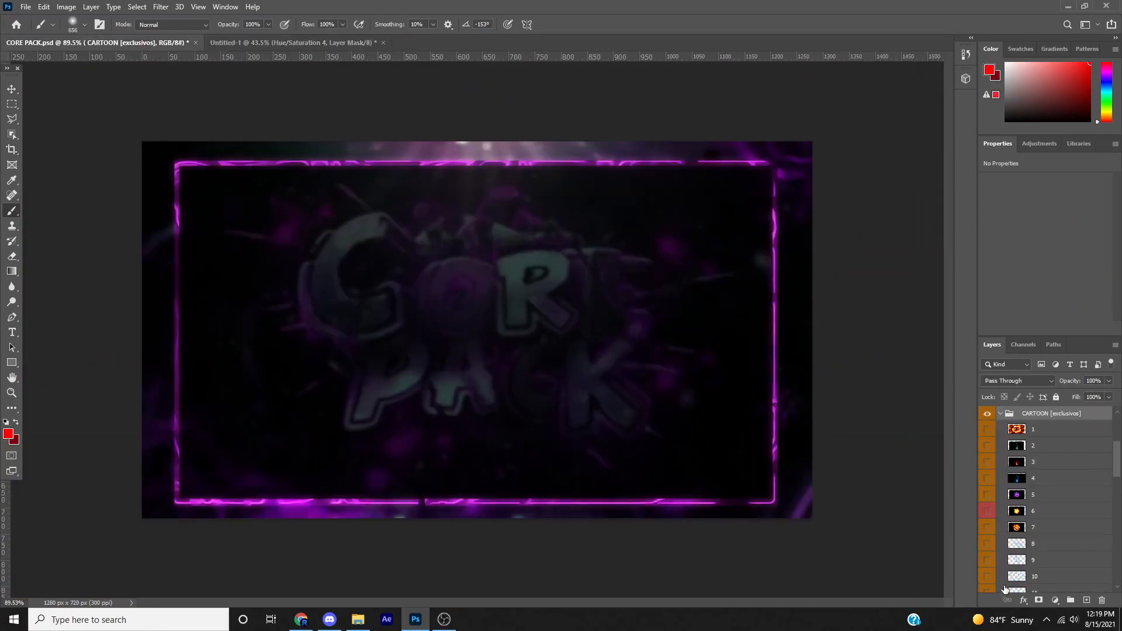
left_click(1000, 415)
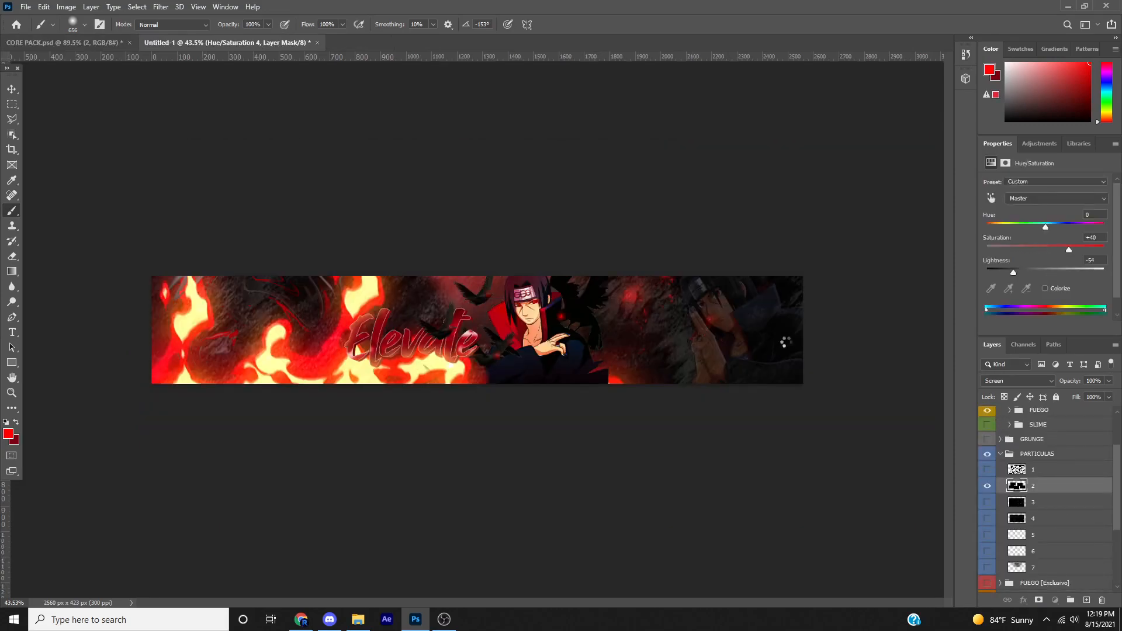
- Enlarge, rotate and position particle layer 2 so it covers the right half of the banner
key("ctrl+t")
left_click_drag(657, 321, 744, 188)
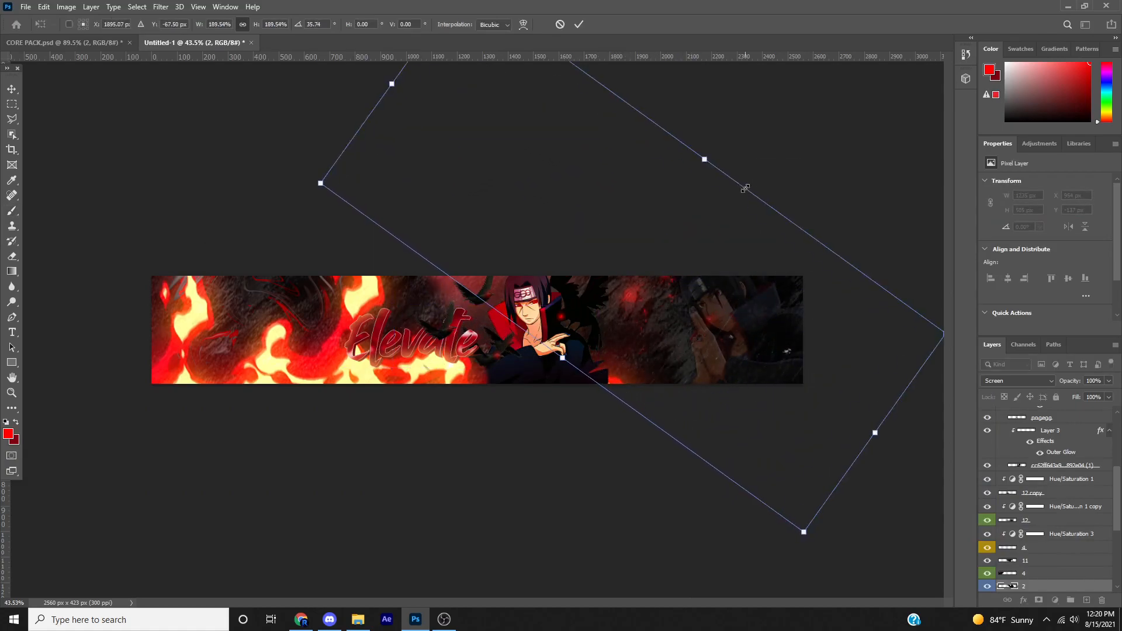
left_click_drag(690, 244, 677, 221)
left_click_drag(258, 163, 282, 229)
left_click_drag(623, 237, 590, 232)
key("Return")
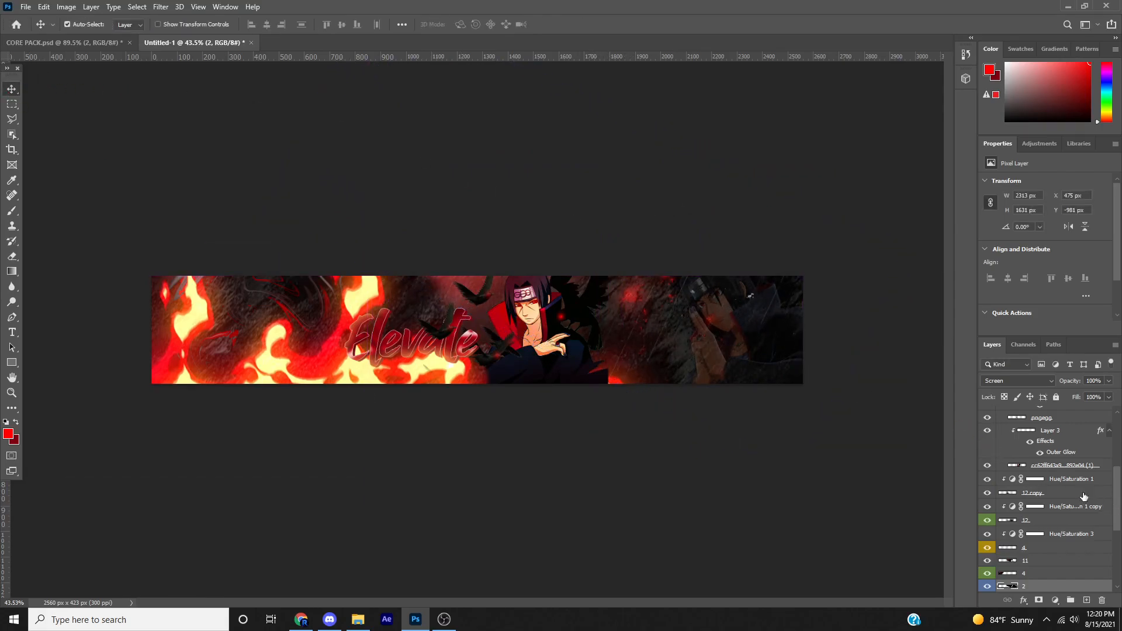
- Preview the particle textures in CORE PACK.psd and bring layer 6 into the banner above Hue/Saturation 4
scroll(1070, 527, "down", 4)
left_click(1056, 552)
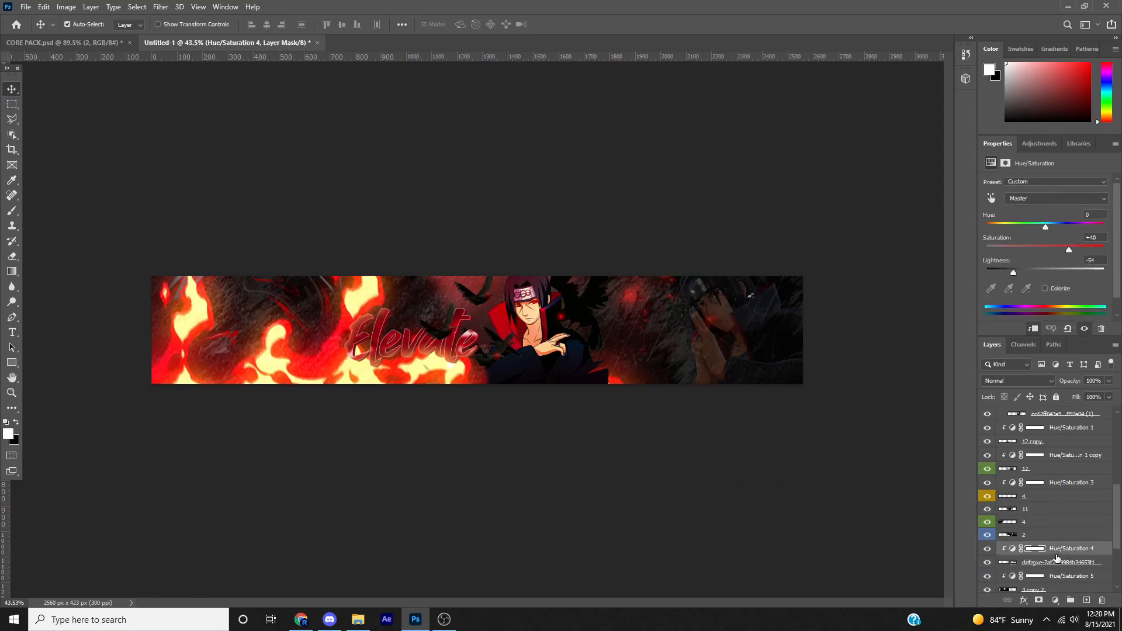
left_click(65, 42)
left_click(987, 416)
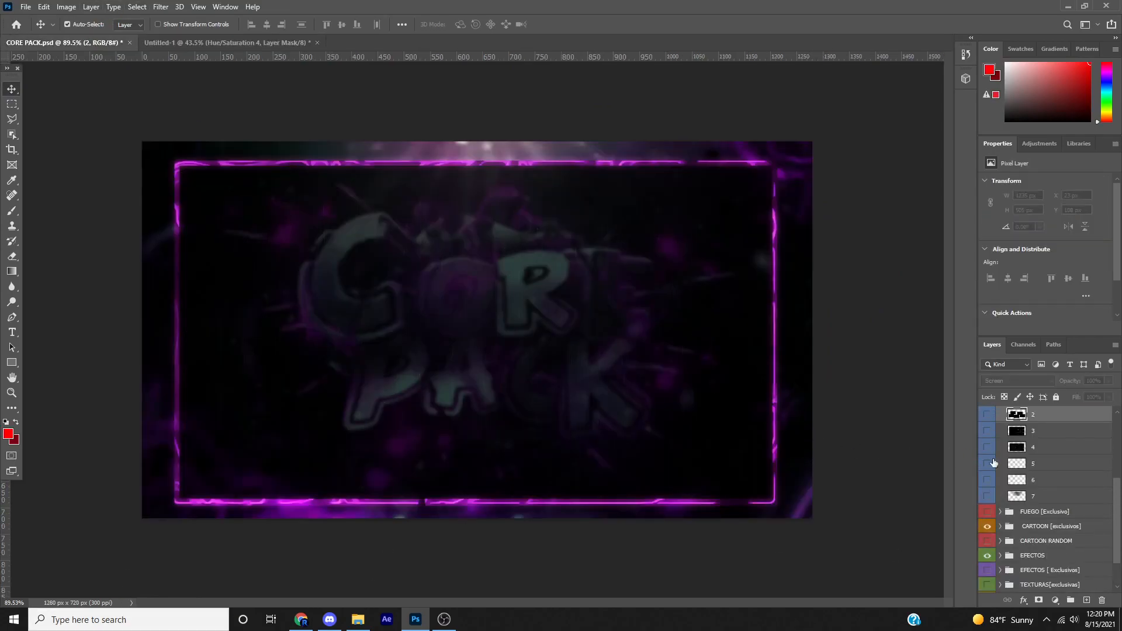
left_click(988, 498)
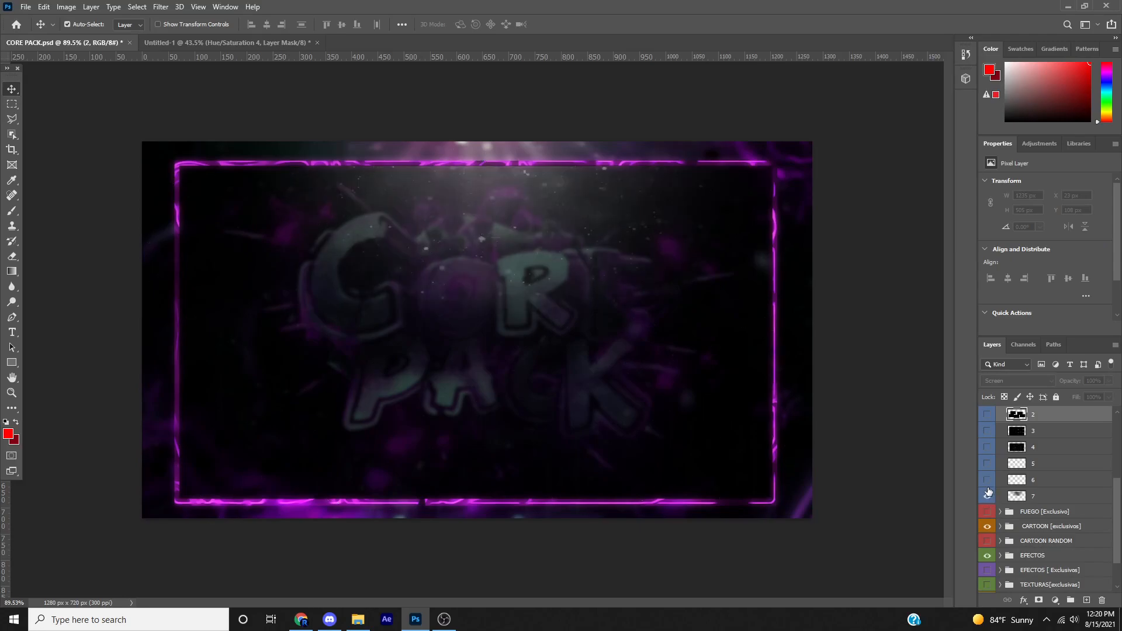
left_click(987, 496)
left_click(988, 480)
left_click_drag(1048, 482, 682, 304)
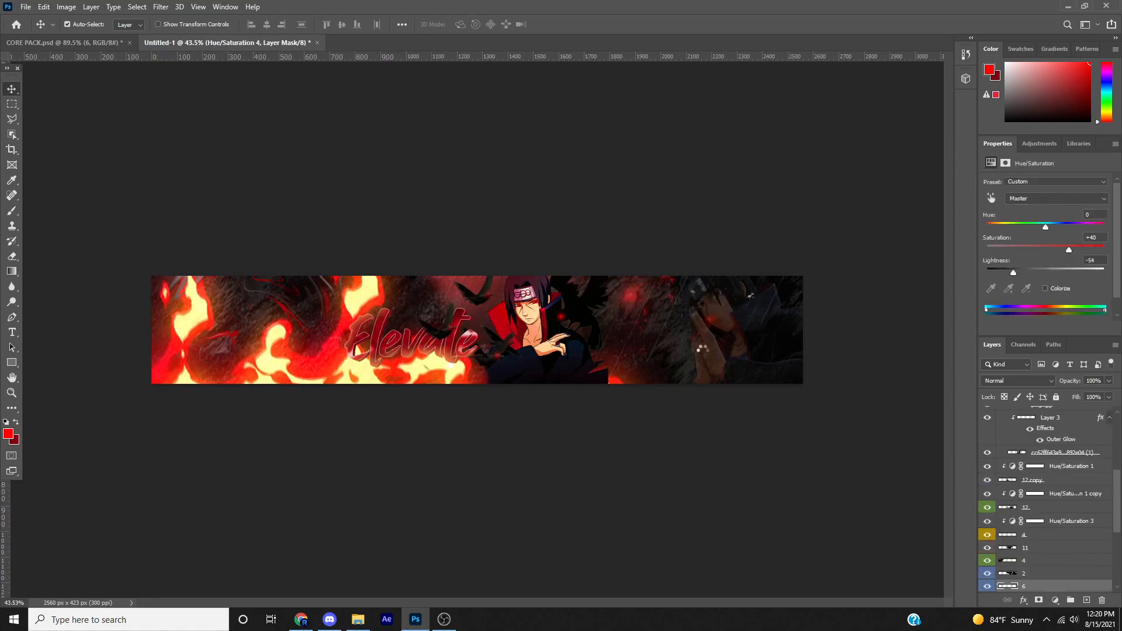
- Reposition particle layer 6 at its original scale over the middle and right of the banner
key("ctrl+t")
mouse_move(695, 410)
left_mouse_down()
mouse_move(540, 412)
mouse_move(708, 403)
mouse_move(688, 406)
left_mouse_up()
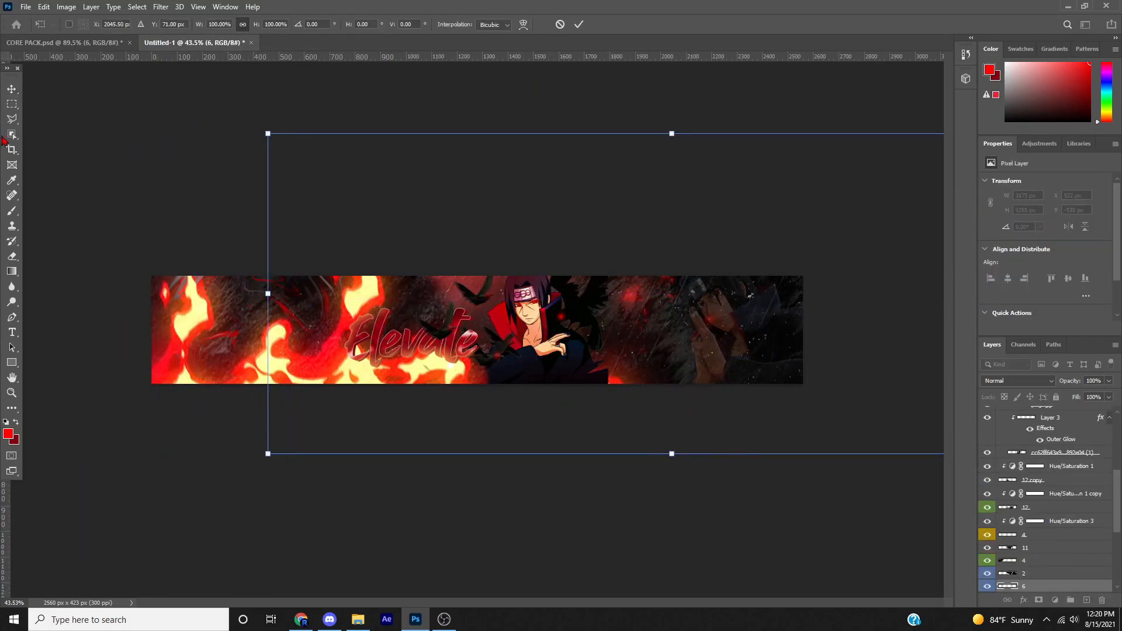
left_click(11, 256)
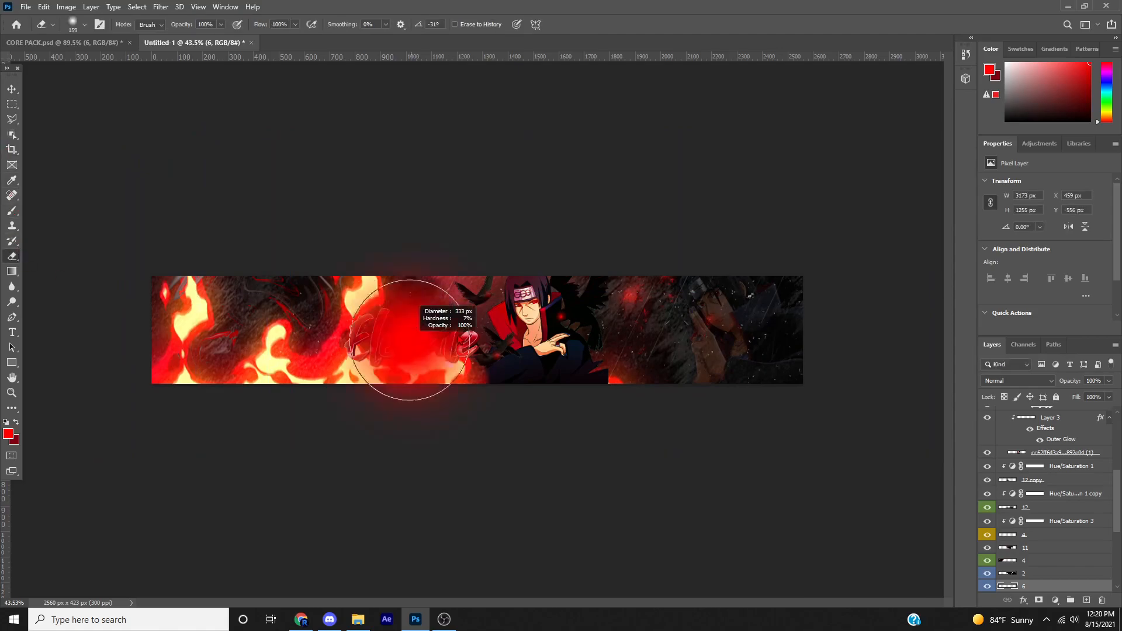
left_click(12, 90)
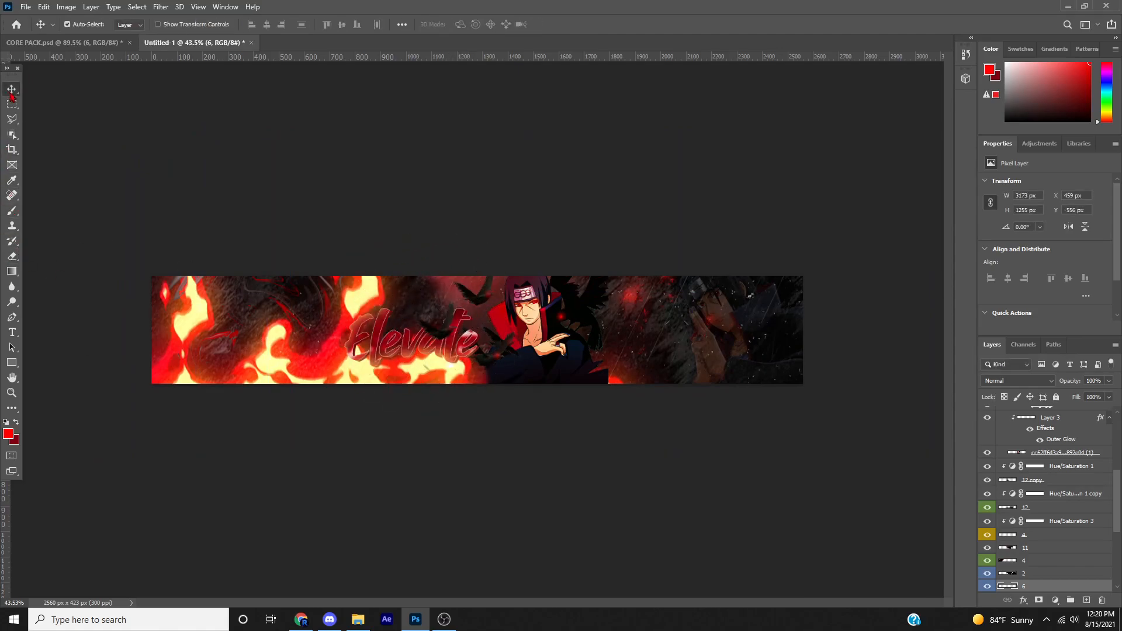
- Switch to Chrome, search Google Images for "fire particle png" and filter the results to transparent images
left_click(302, 620)
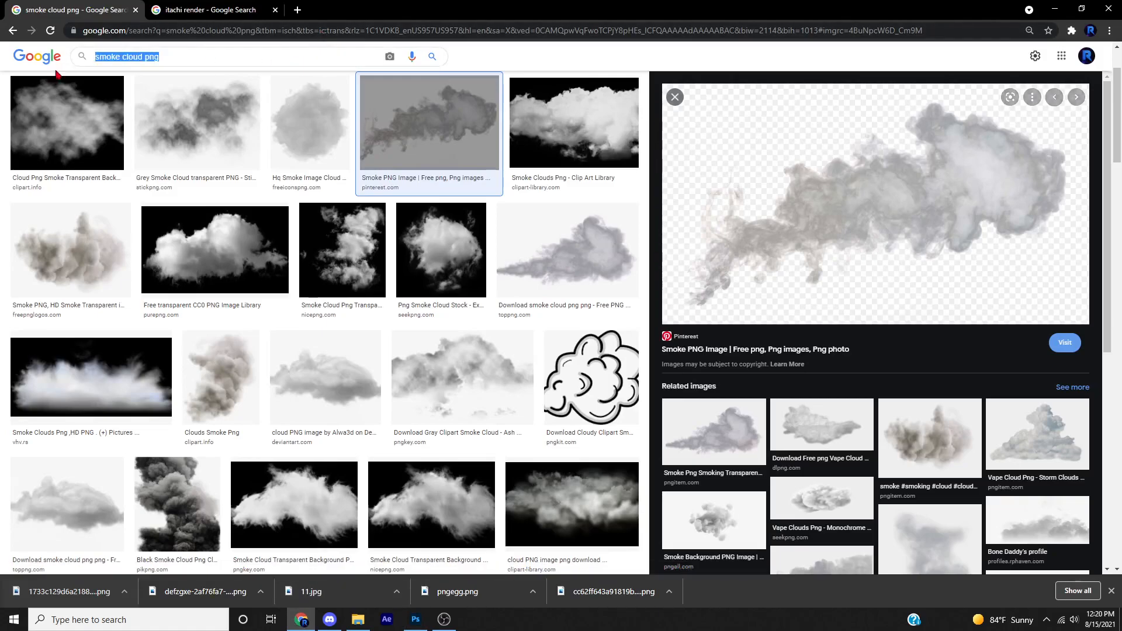
type("fire particle png")
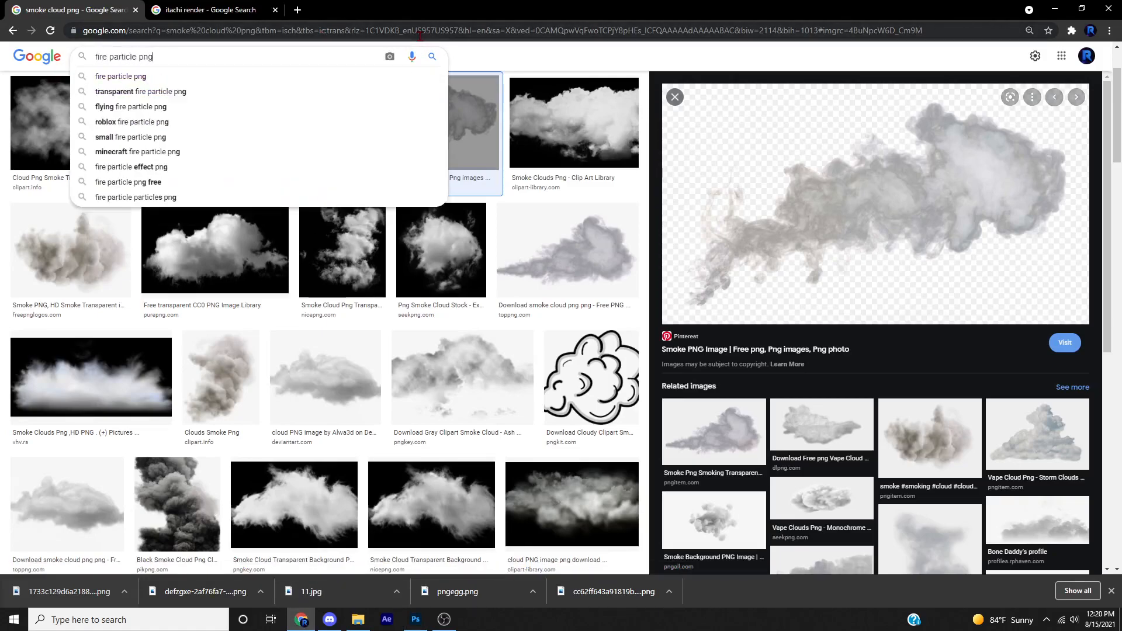
key("Return")
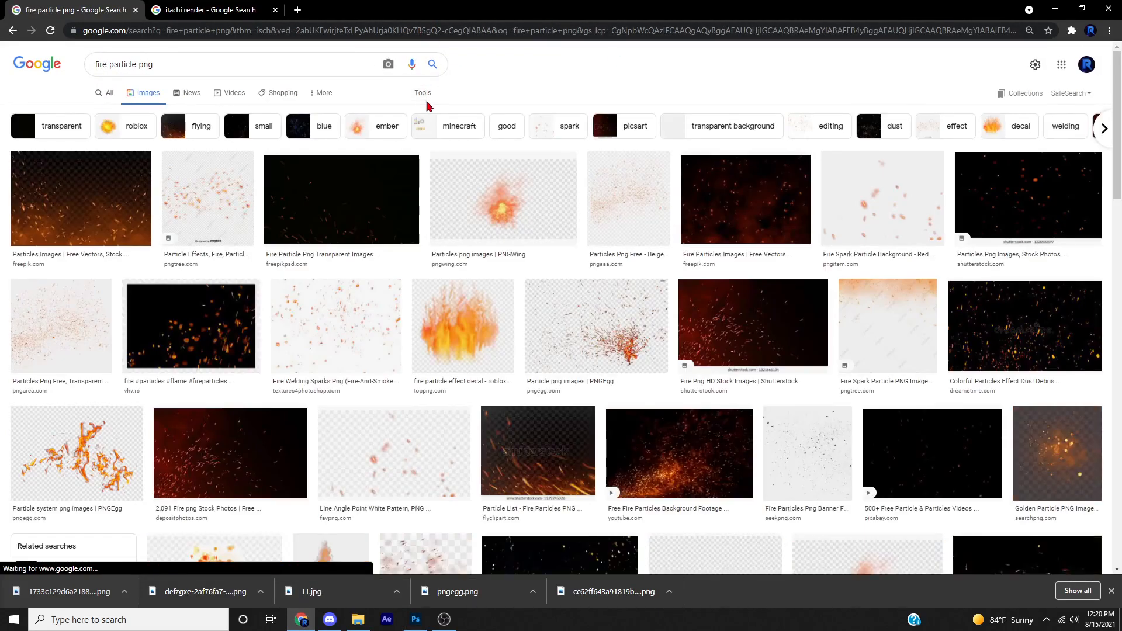
left_click(419, 94)
left_click(126, 112)
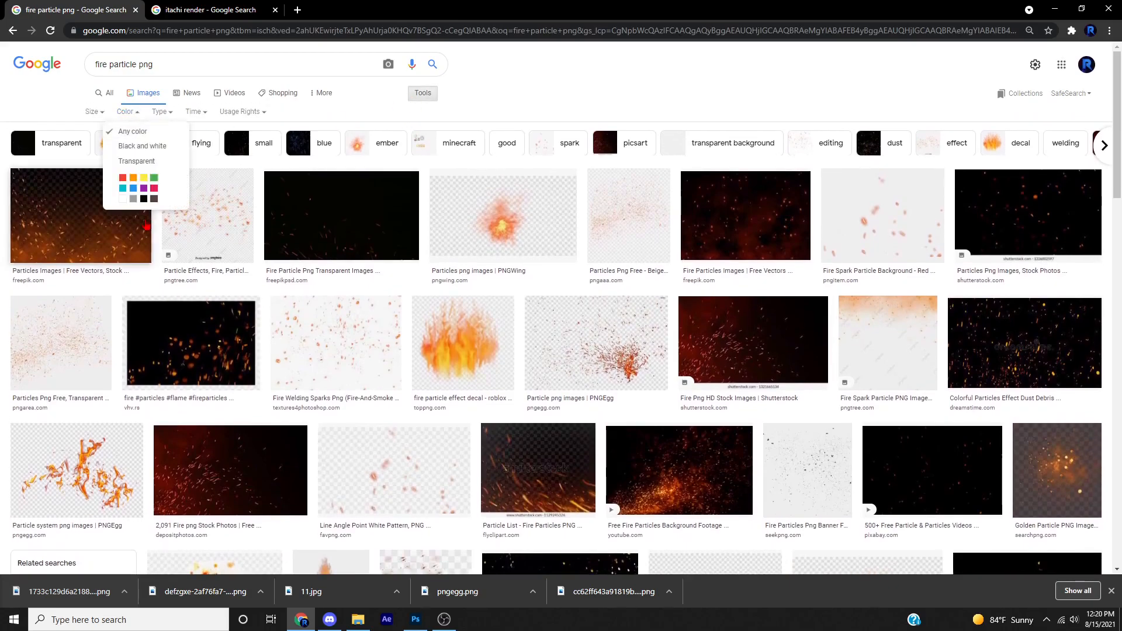
left_click(156, 152)
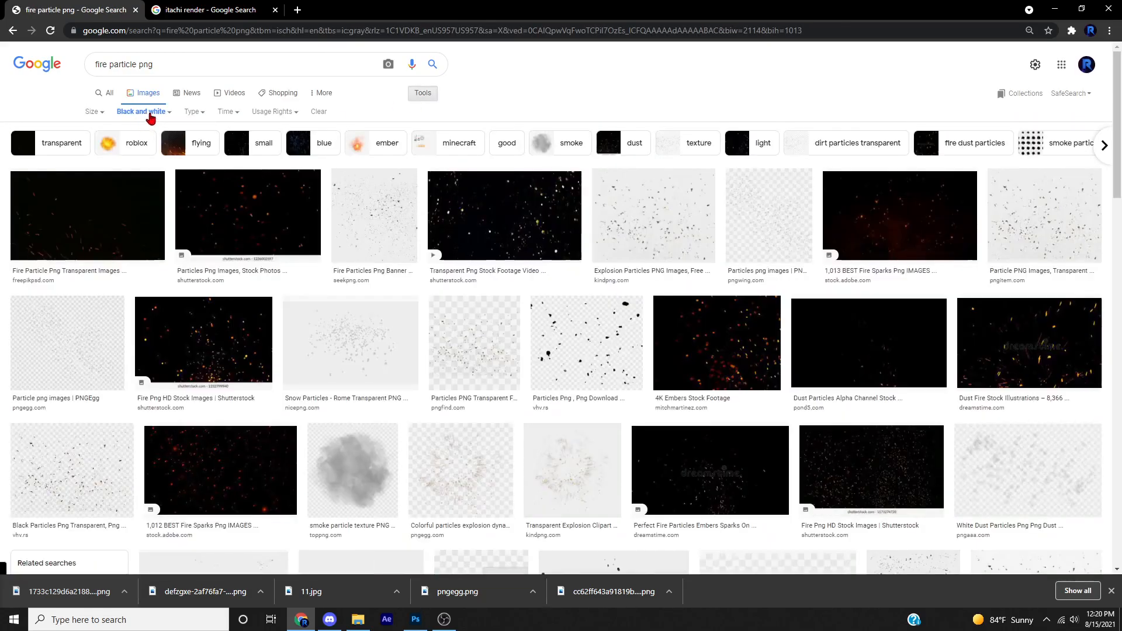
left_click(135, 112)
left_click(142, 166)
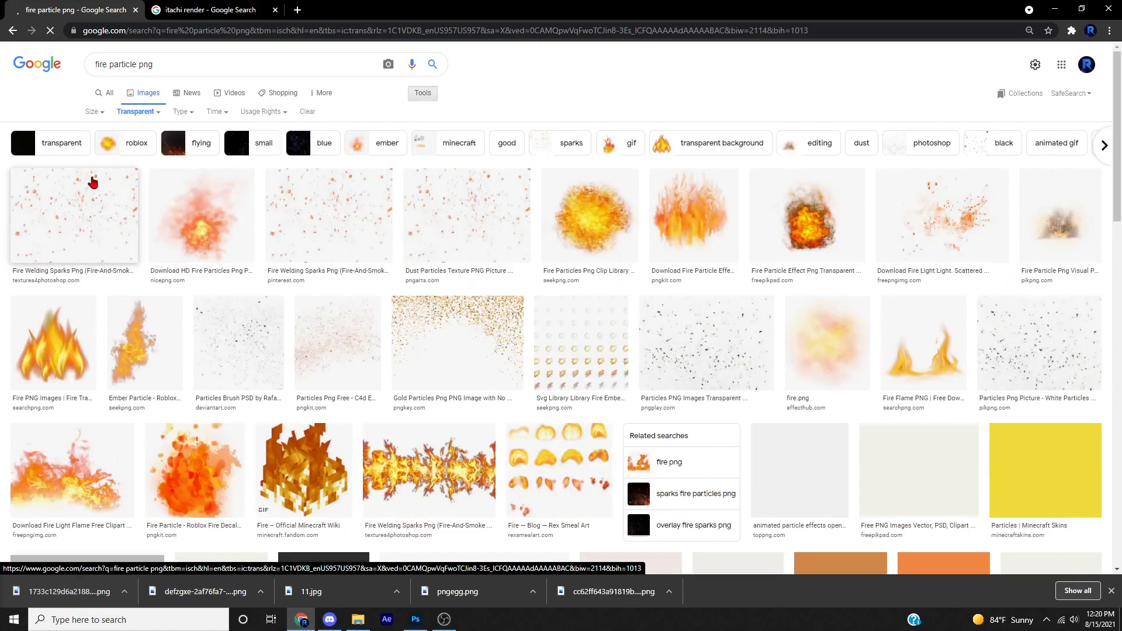
- Open the Fire Welding Sparks image from textures4photoshop.com and save it to the computer
left_click(70, 192)
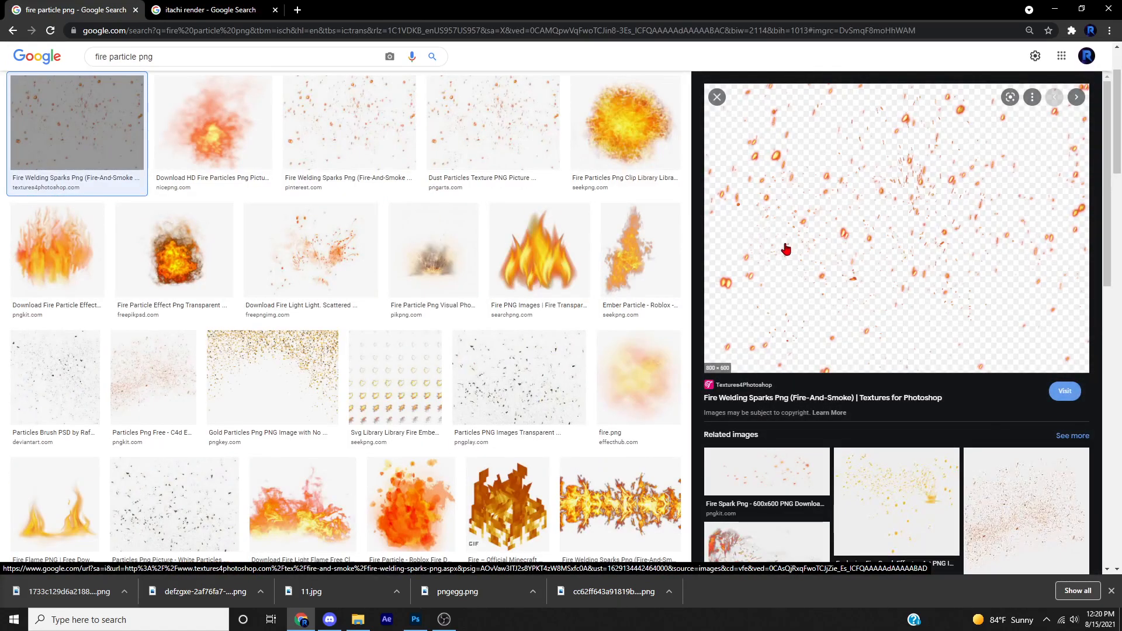
right_click(914, 210)
left_click(989, 329)
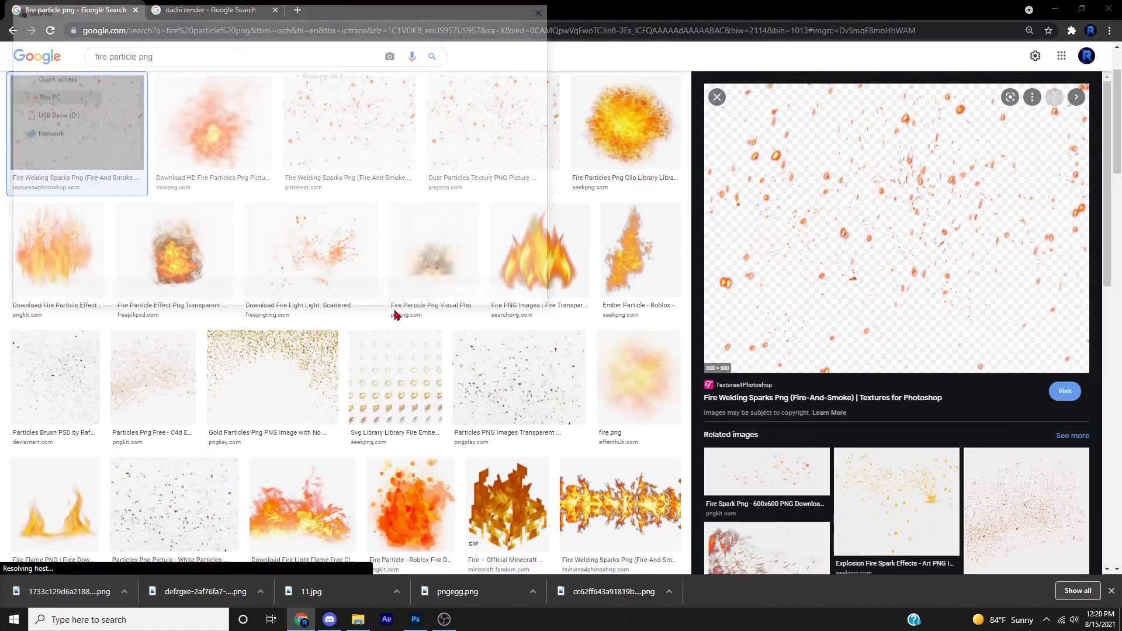
left_click(442, 301)
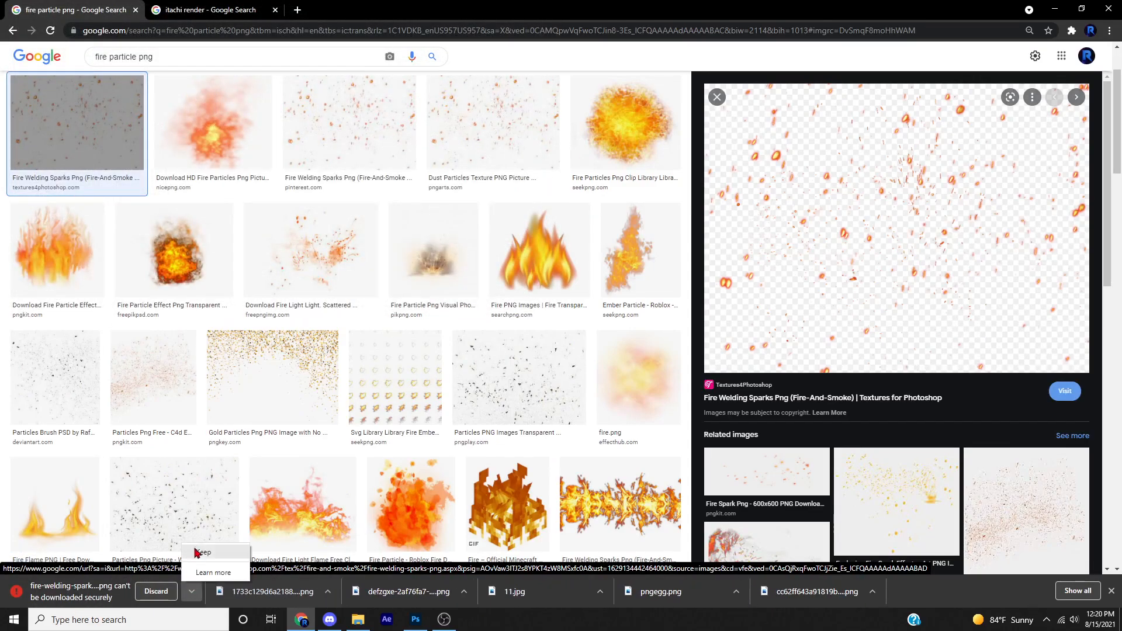
- Keep the downloaded sparks PNG, place it in the banner and fit it over the flames around Elevate
left_click_drag(117, 592, 398, 305)
left_click_drag(477, 381, 428, 456)
left_click_drag(391, 352, 354, 304)
left_click(11, 89)
- Adjust the placement of the fire sparks across the flame area of the banner
scroll(852, 337, "up", 4)
left_click_drag(852, 337, 694, 391)
left_click_drag(375, 425, 956, 386)
- Duplicate layer 4 with the red swirl texture and move the copy to the far right end of the banner
left_click(988, 561)
left_click(988, 561)
left_click(1059, 562)
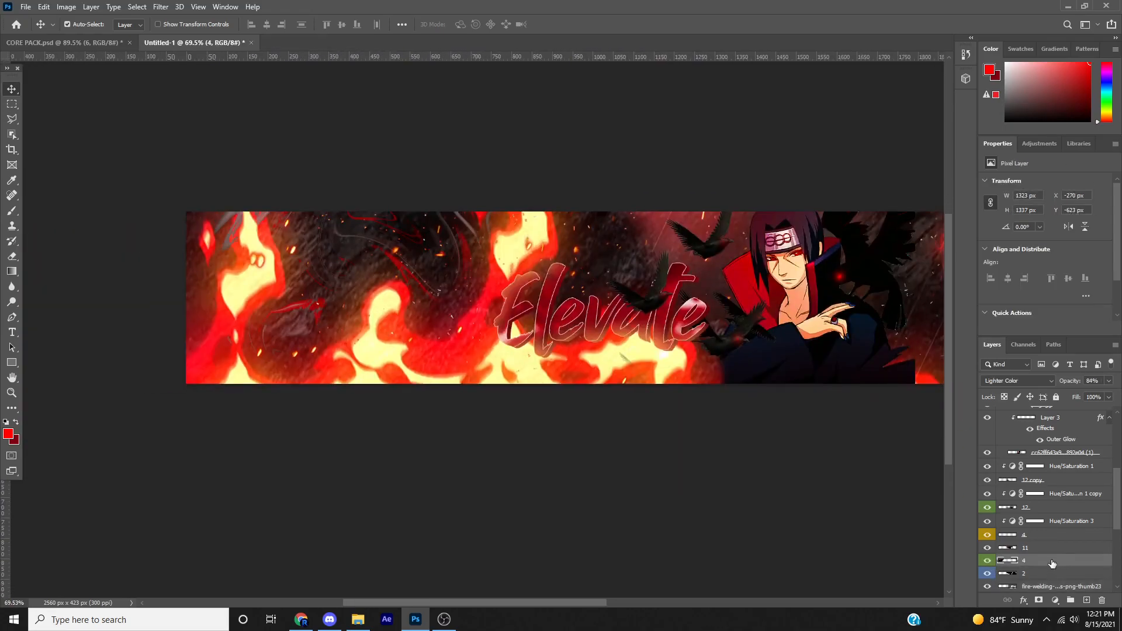
key("ctrl+j")
key("ctrl+t")
left_click_drag(260, 310, 789, 338)
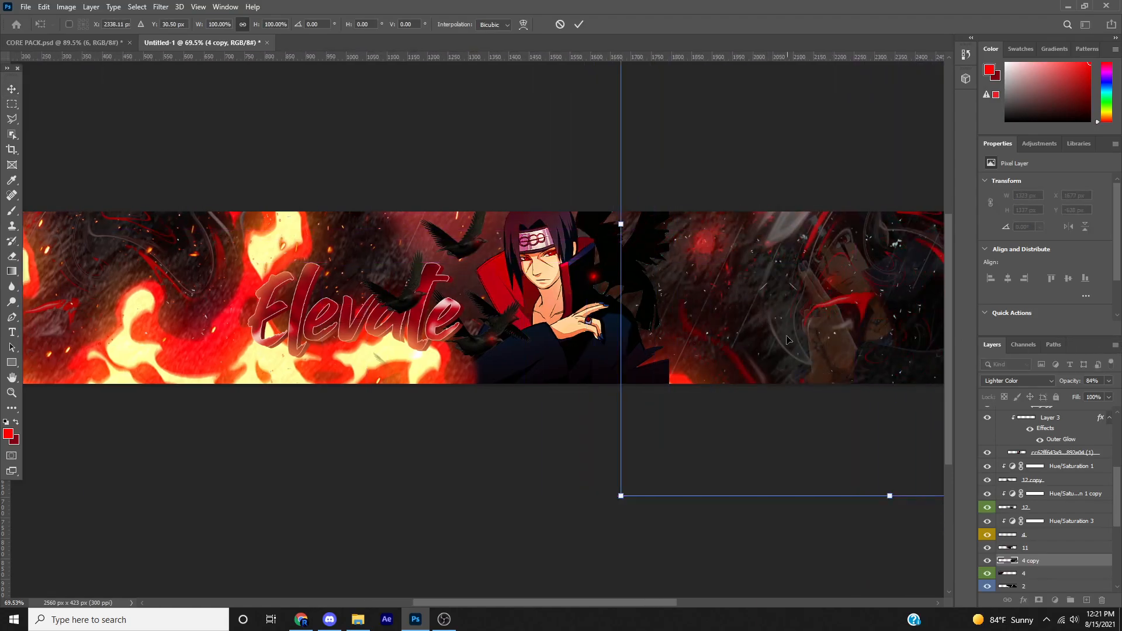
scroll(789, 338, "down", 4)
key("alt+space")
key("Escape")
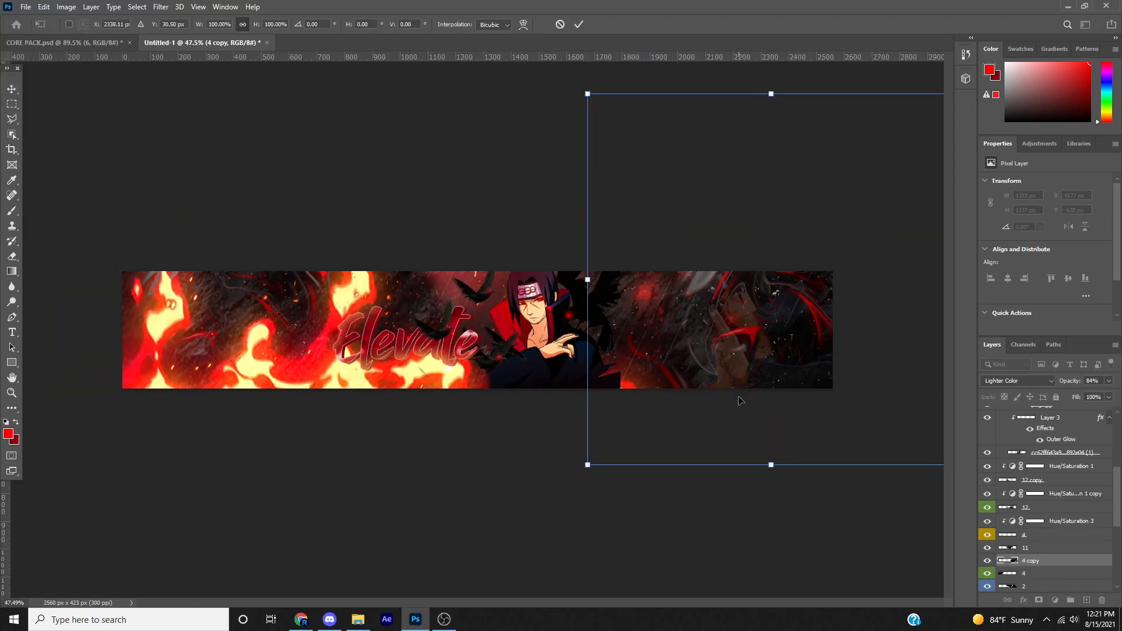
left_click_drag(740, 401, 793, 382)
scroll(1086, 526, "down", 3)
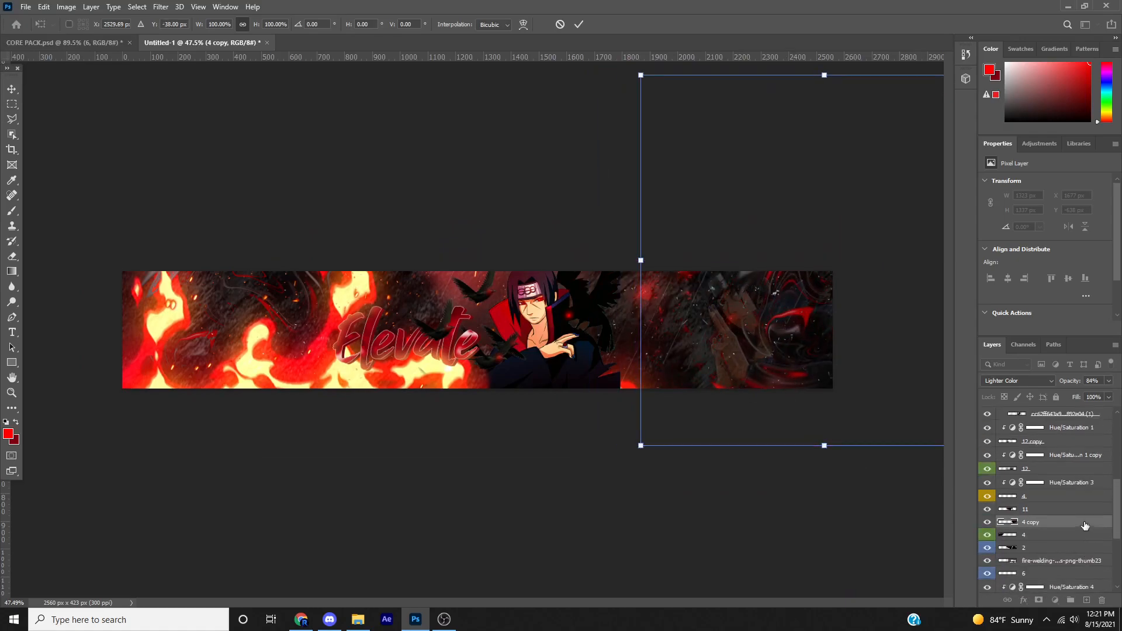
scroll(1086, 526, "down", 2)
key("Return")
- Move the layer 4 copy down to just above Hue/Saturation 2, rotate it and set its opacity to 35%
left_click_drag(1062, 489, 1079, 536)
key("ctrl+t")
left_click_drag(792, 412, 740, 407)
left_click_drag(567, 425, 701, 541)
left_click_drag(690, 403, 584, 433)
left_click_drag(530, 528, 477, 590)
left_click_drag(1068, 386, 1031, 392)
- Flip the rotated layer 4 copy and fit it over the faded character at the banner's right end
left_click_drag(537, 483, 580, 507)
left_click_drag(766, 318, 839, 316)
right_click(826, 318)
left_click(894, 516)
left_click_drag(769, 377, 813, 402)
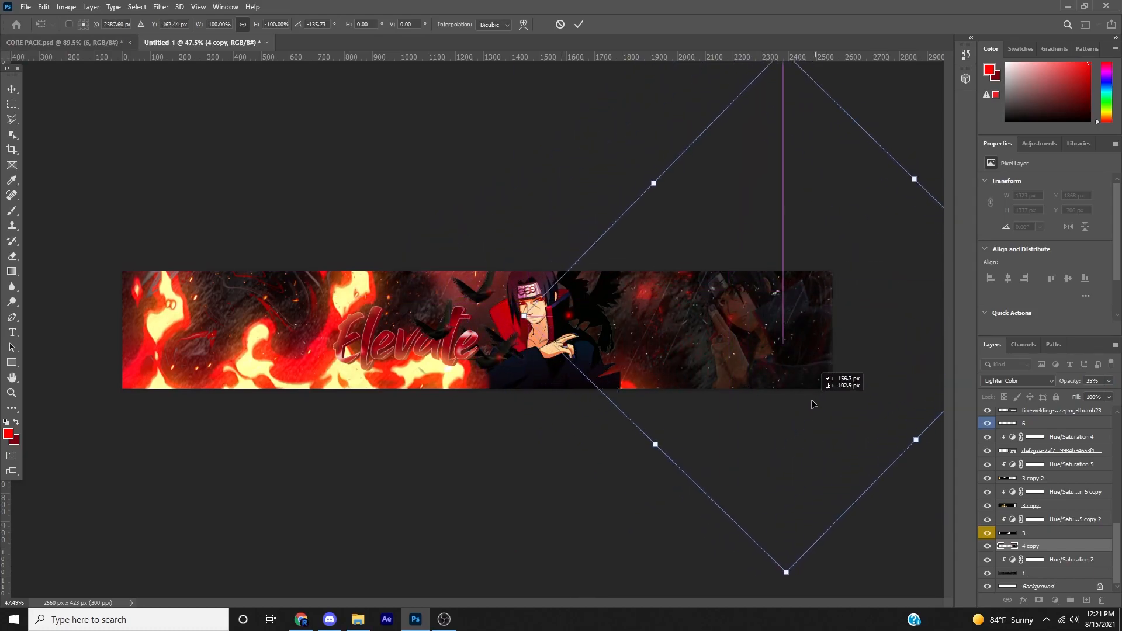
key("Return")
- Bring texture layer 3 from CORE PACK.psd into the banner and enlarge it across the lower area right of the character
scroll(632, 325, "up", 3)
left_click_drag(891, 322, 659, 349)
scroll(491, 354, "down", 1)
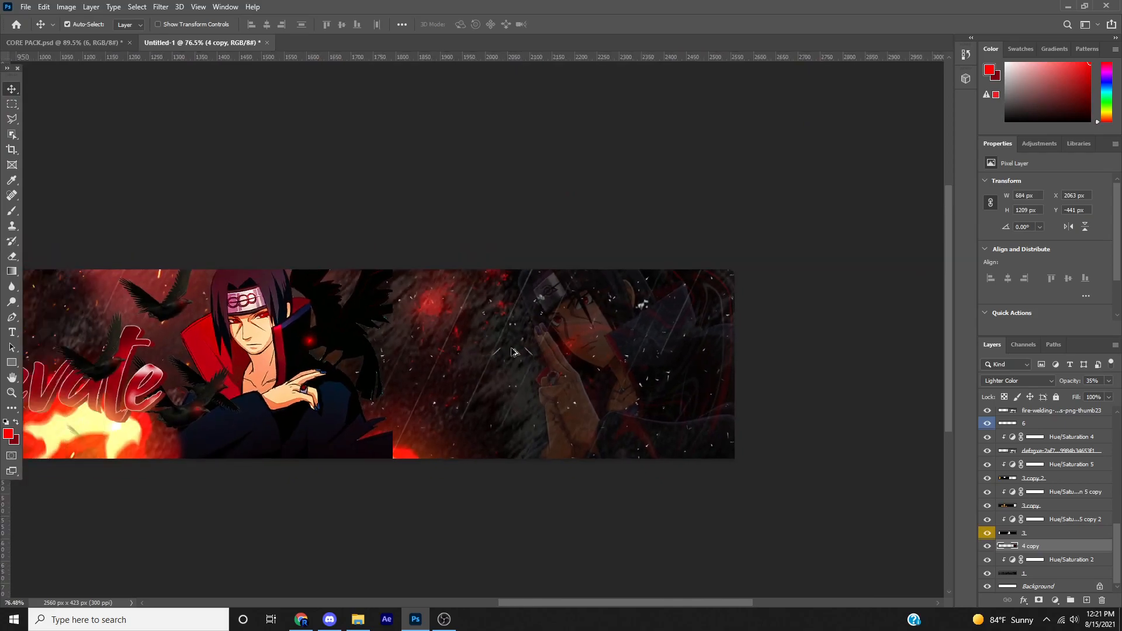
left_click(63, 37)
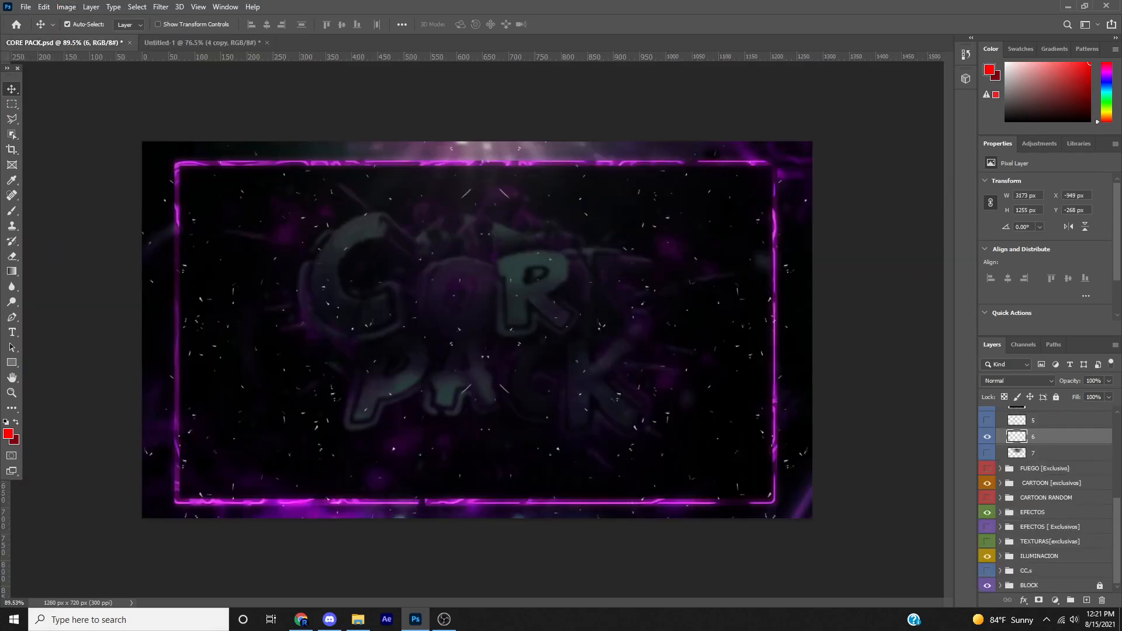
scroll(993, 438, "up", 5)
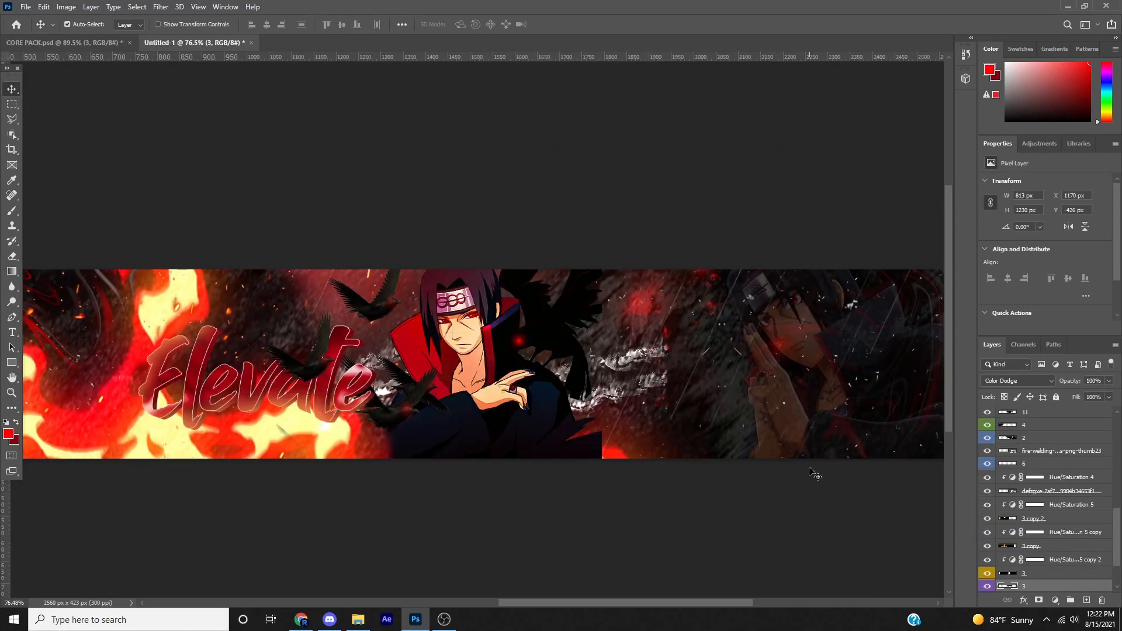
key("ctrl+t")
left_click_drag(602, 397, 875, 401)
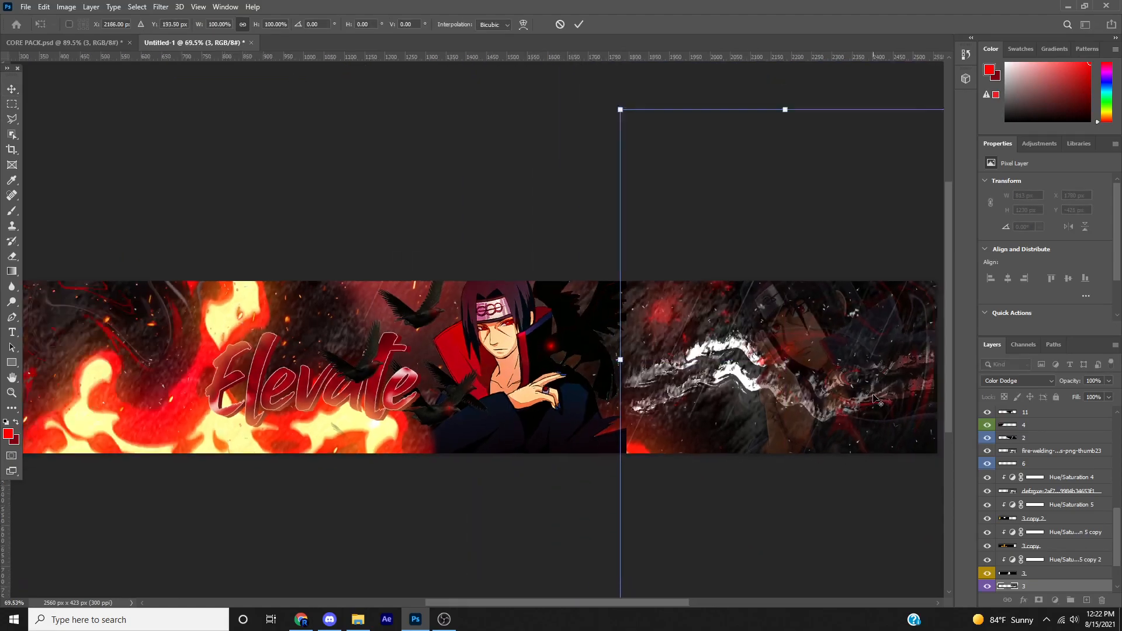
scroll(848, 401, "down", 3)
left_click_drag(729, 494, 730, 579)
key("Return")
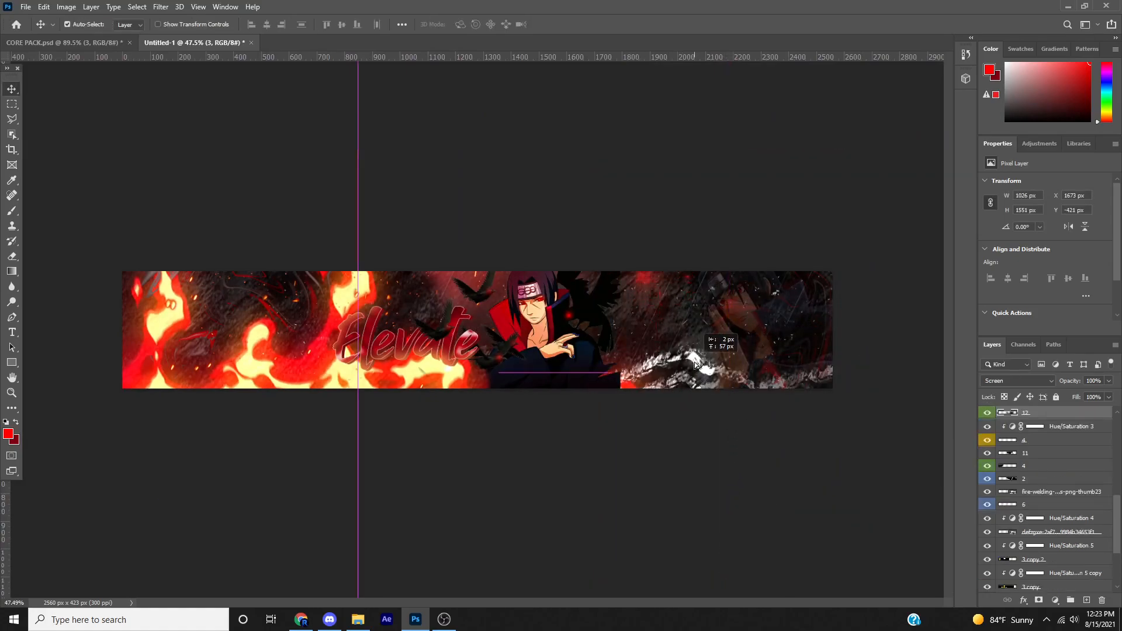
- Raise the texture layer 3 above Hue/Saturation 5 copy 2 in the layer stack and readjust its placement
key("z")
scroll(1046, 497, "down", 2)
left_click(1051, 547)
left_click_drag(1046, 533, 1044, 500)
key("ctrl+t")
mouse_move(743, 429)
left_mouse_down()
mouse_move(709, 435)
mouse_move(726, 415)
mouse_move(742, 433)
left_mouse_up()
key("Return")
- Add a colorized Hue/Saturation adjustment clipped to texture layer 3 and raise its saturation
left_click(1055, 600)
left_click(1059, 487)
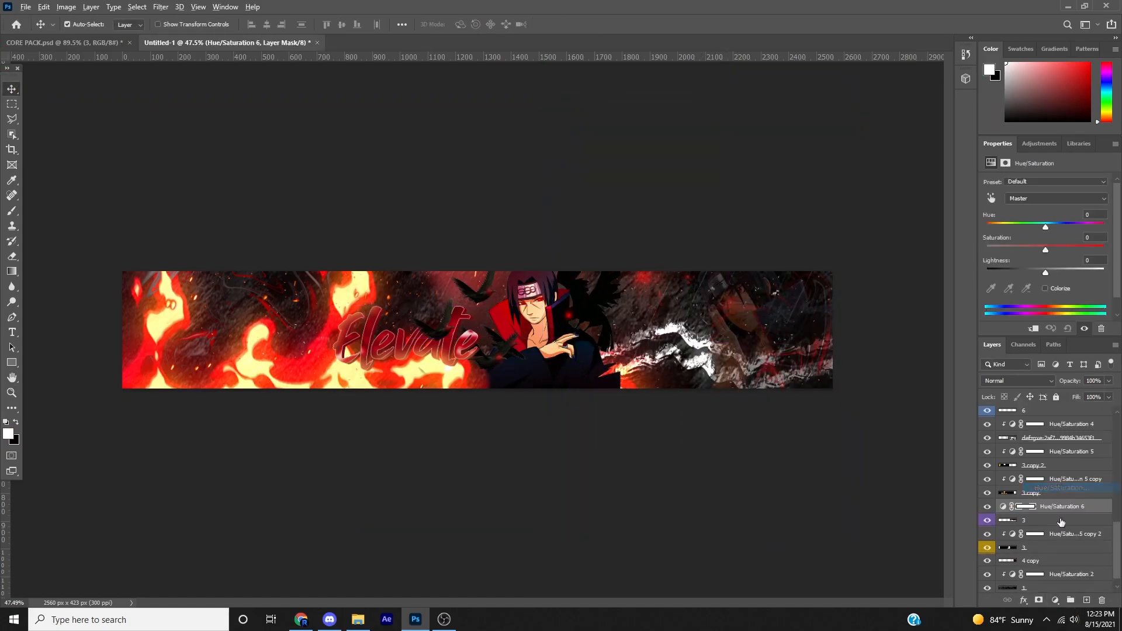
left_click(1045, 288)
left_click_drag(1017, 249, 1060, 250)
- Reposition the fiery texture layer 3 along the banner's lower edge, just right of the character
left_click(1040, 515)
key("ctrl+t")
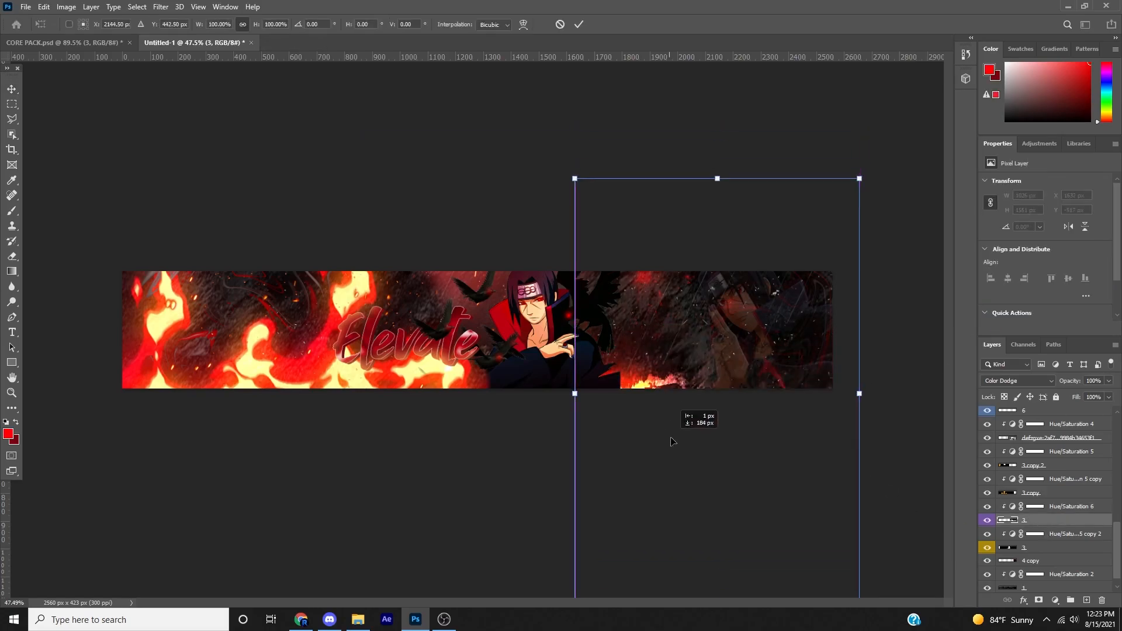
key("Return")
scroll(817, 386, "up", 3)
scroll(818, 386, "right", 5)
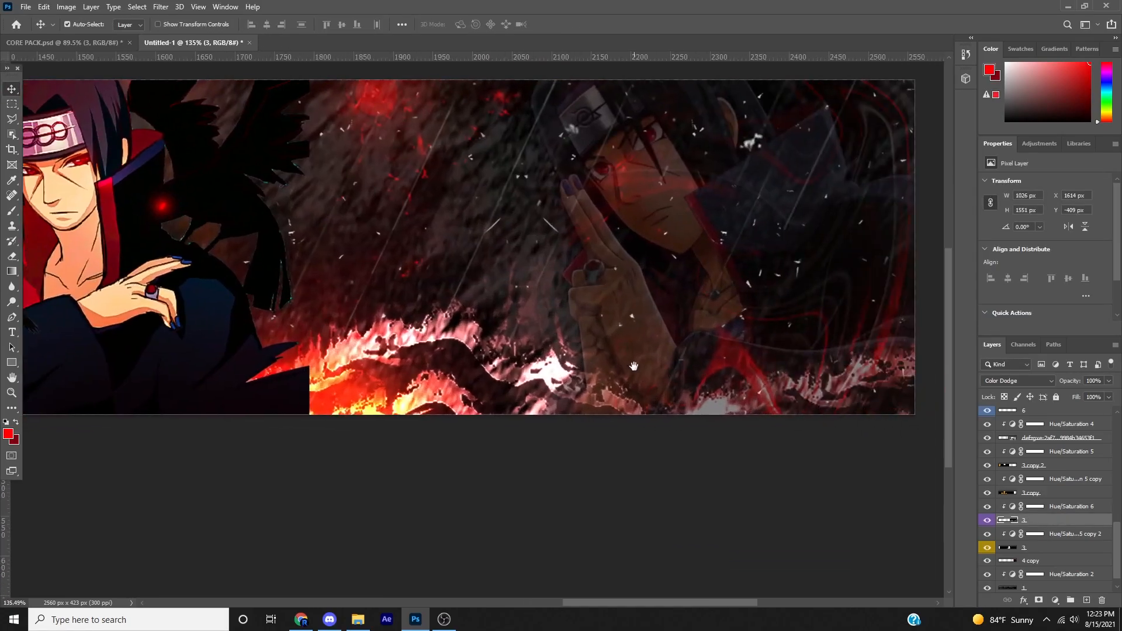
scroll(818, 386, "down", 4)
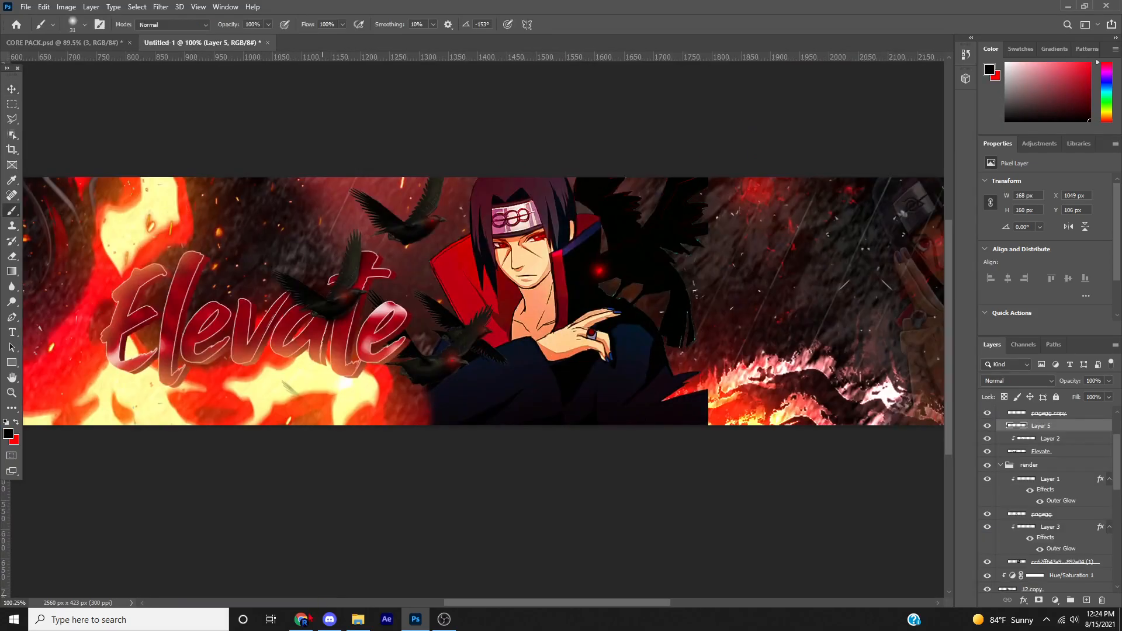
- Switch to Chrome and search Google Images for "itachi crow png"
left_click(301, 620)
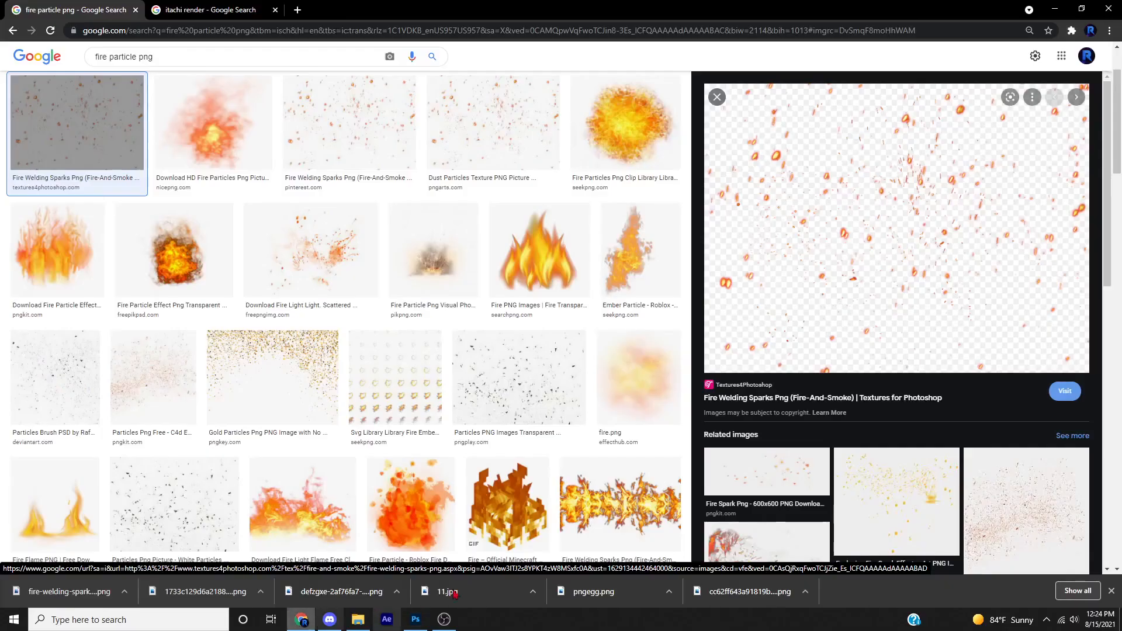
scroll(225, 234, "up", 2)
triple_click(226, 65)
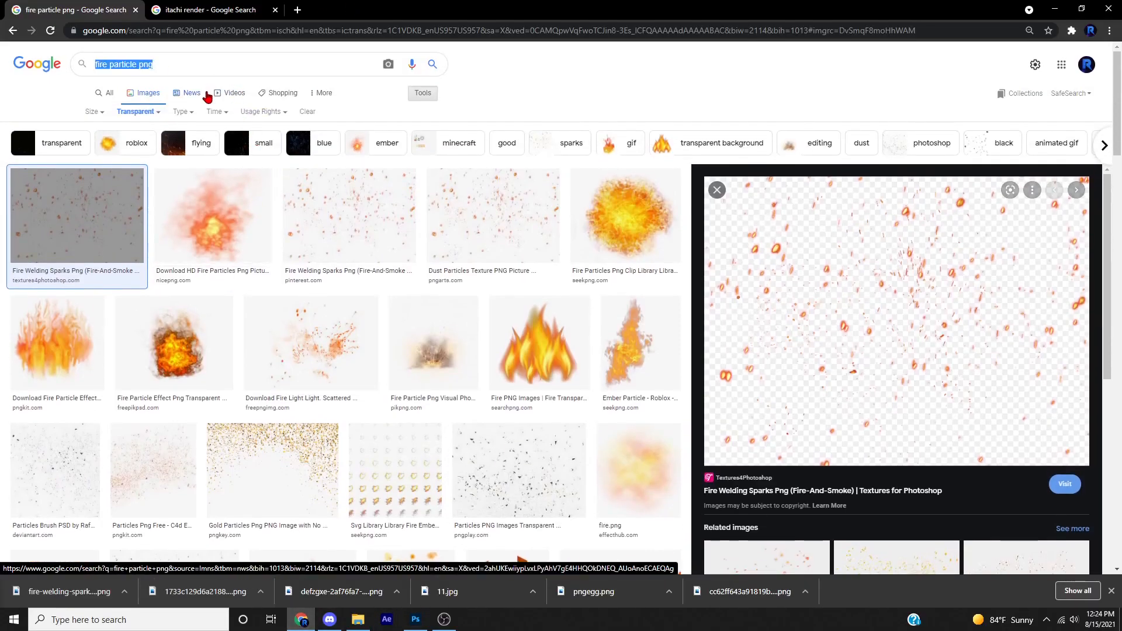
type("itachi crow png")
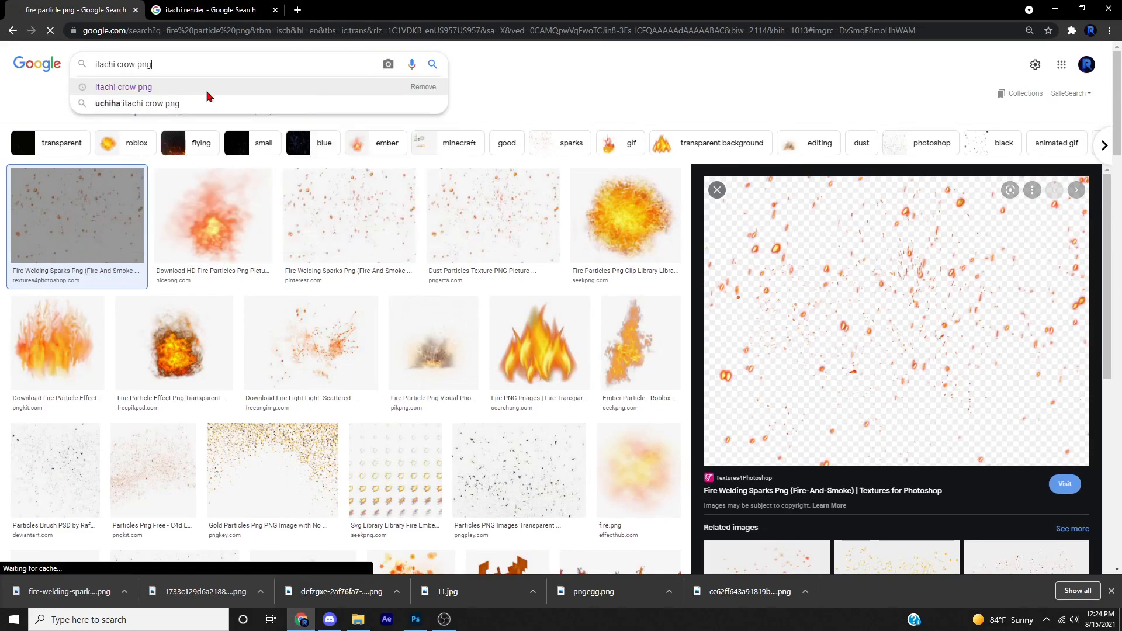
key("Return")
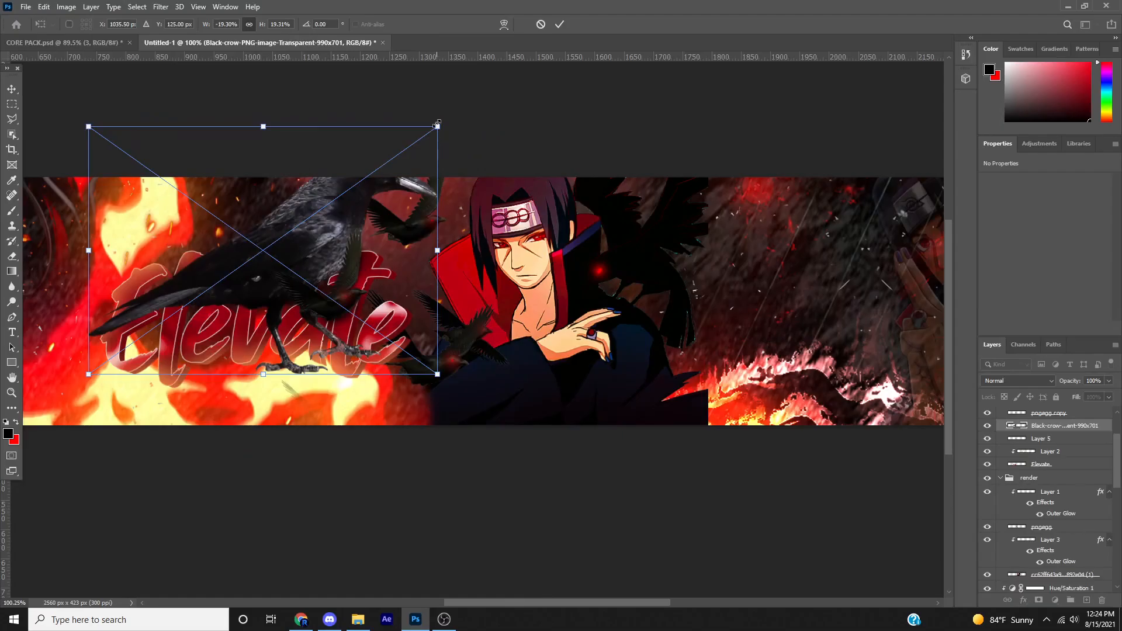
- Scale the placed black crow image down to 2.25%, rotate it to -166.03° and stand it on the letter v of Elevate
left_click_drag(437, 124, 103, 308)
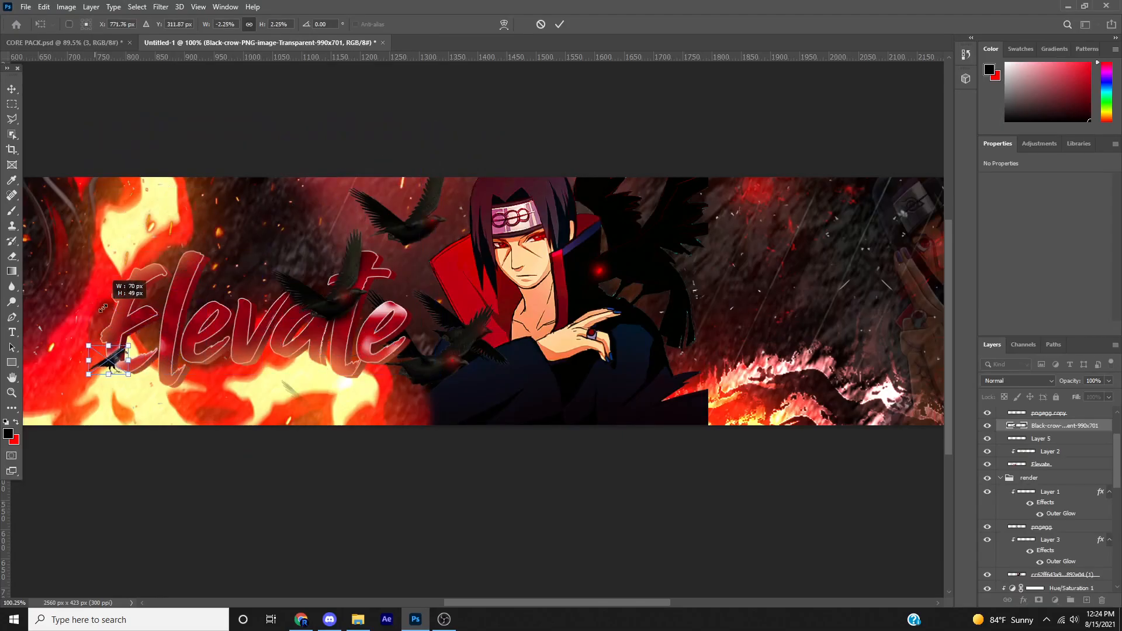
left_click_drag(105, 358, 245, 292)
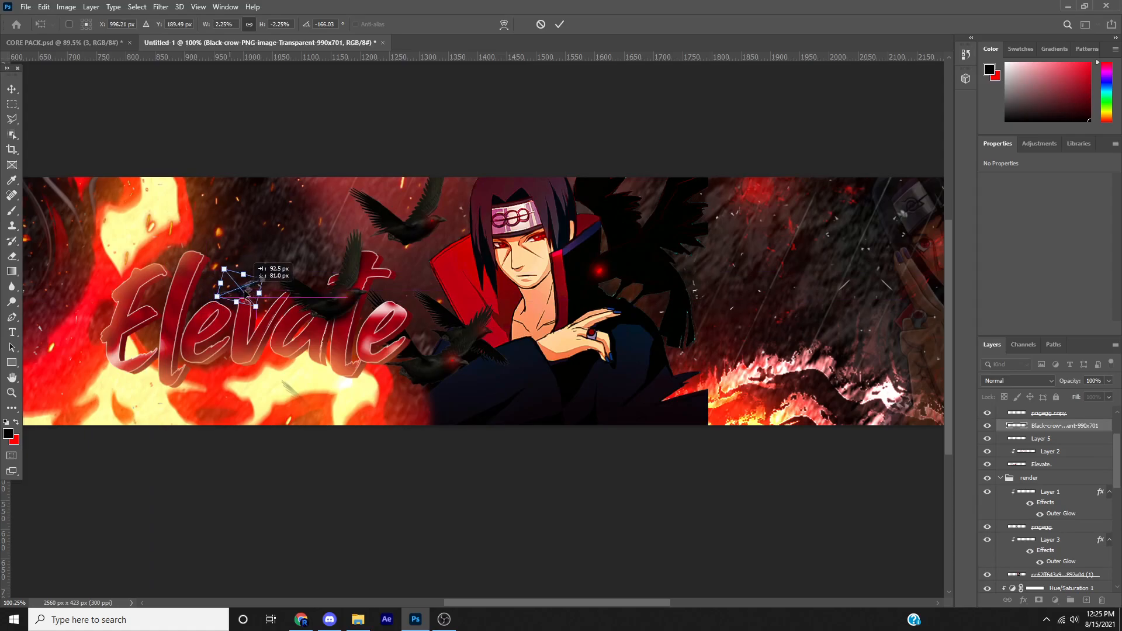
scroll(246, 289, "up", 6)
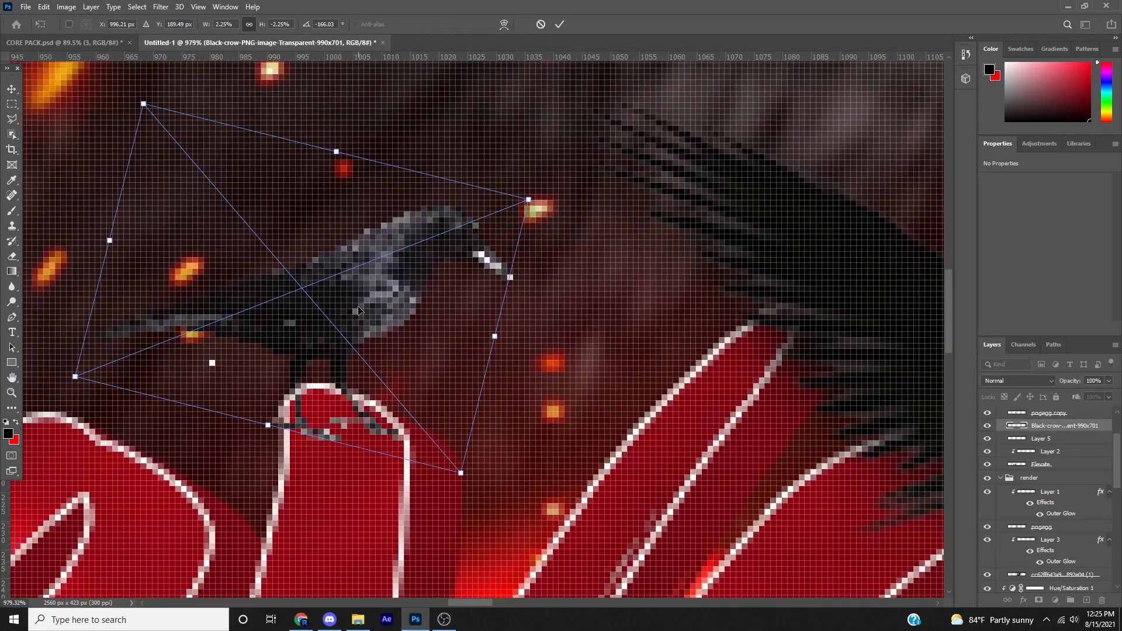
left_click_drag(358, 310, 385, 298)
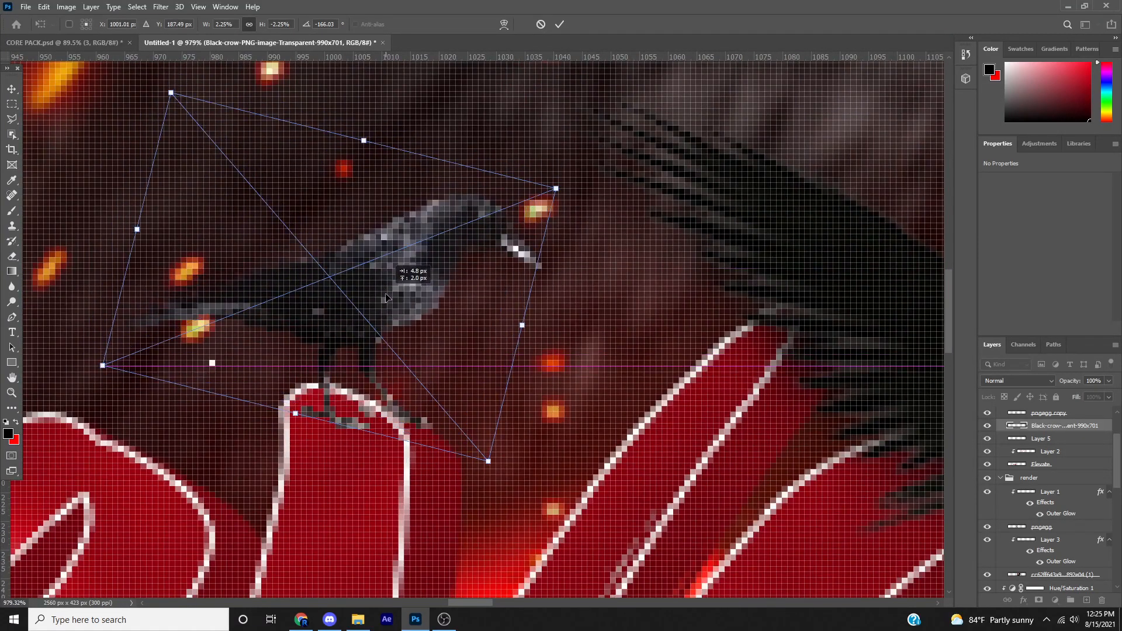
- Warp the small crow so its feet rest on the outline of the letter v, and apply the transformation
right_click(345, 285)
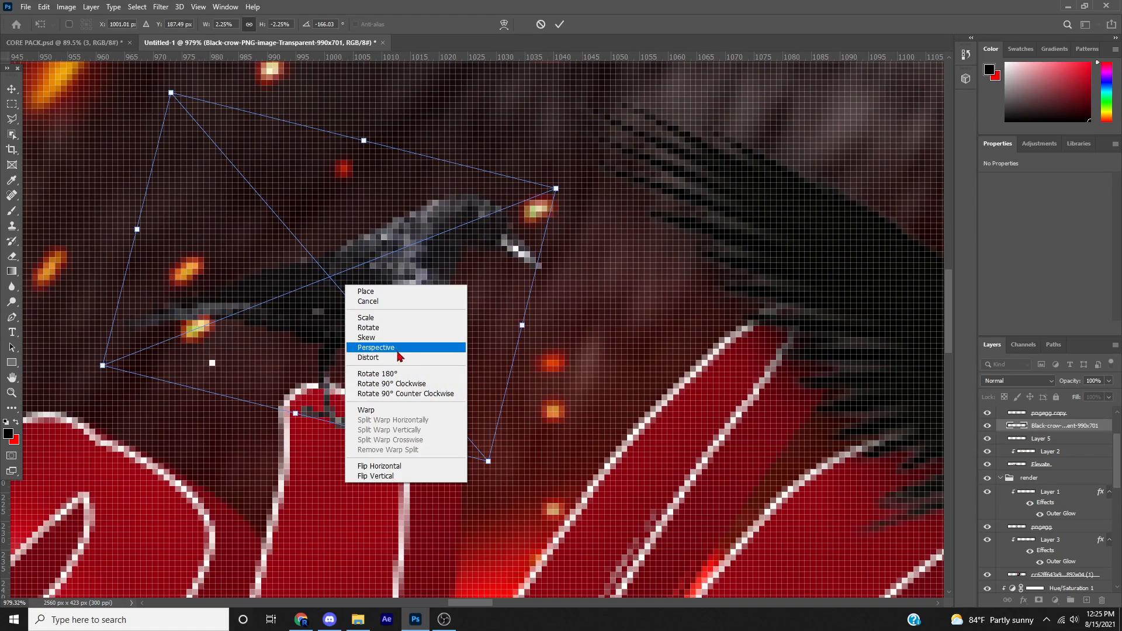
left_click(367, 410)
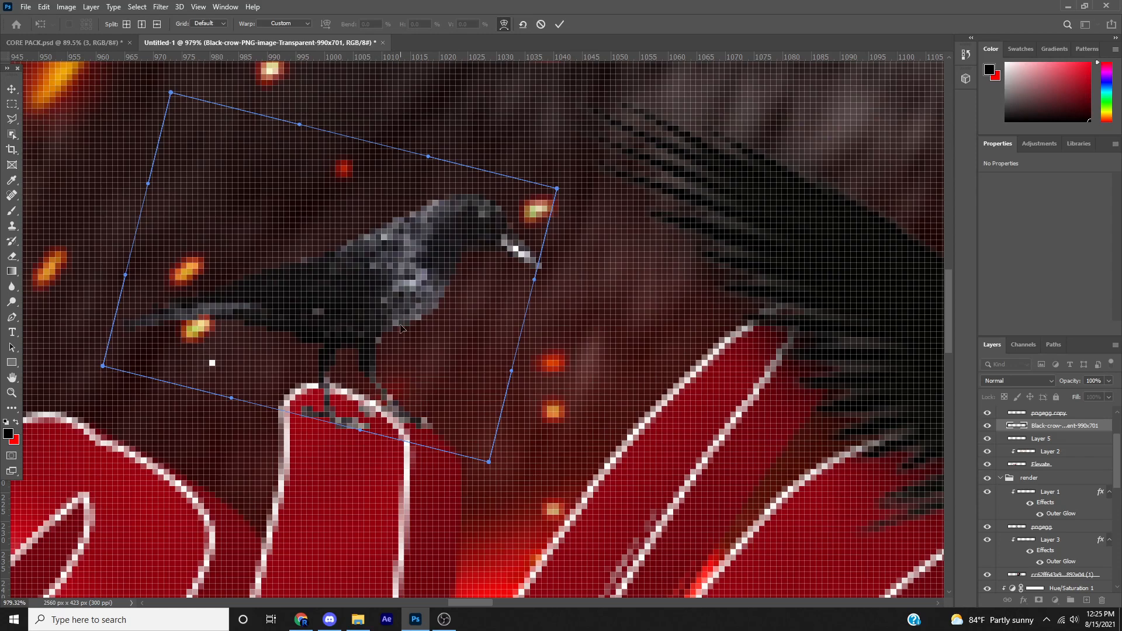
mouse_move(384, 374)
left_mouse_down()
mouse_move(385, 363)
mouse_move(373, 382)
left_mouse_up()
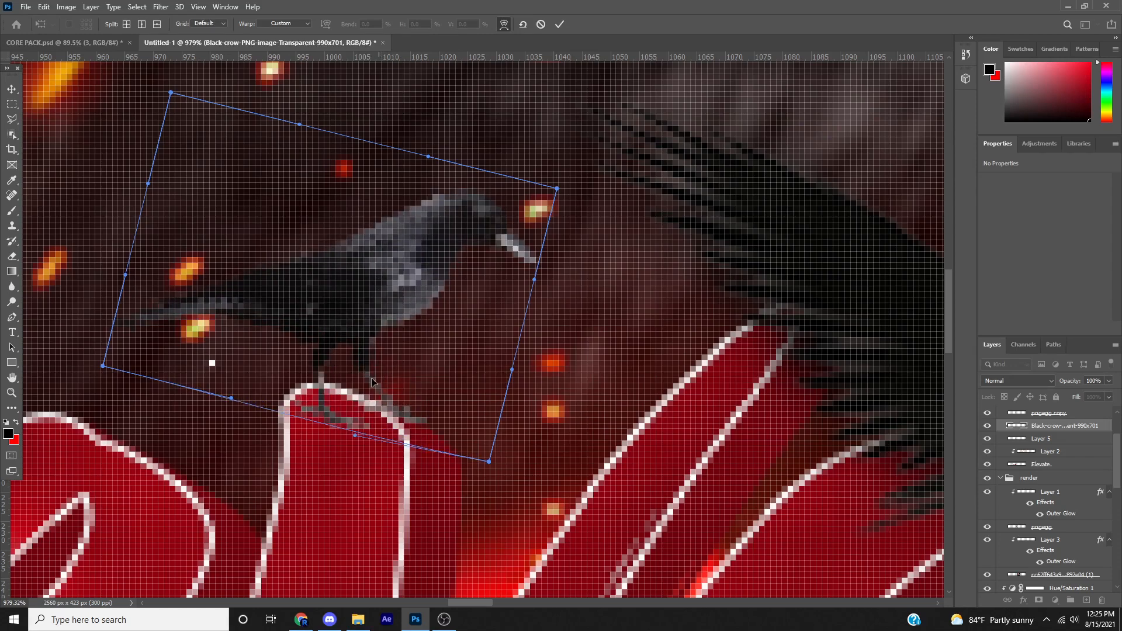
left_click_drag(335, 423, 344, 431)
key("Return")
scroll(480, 257, "down", 10)
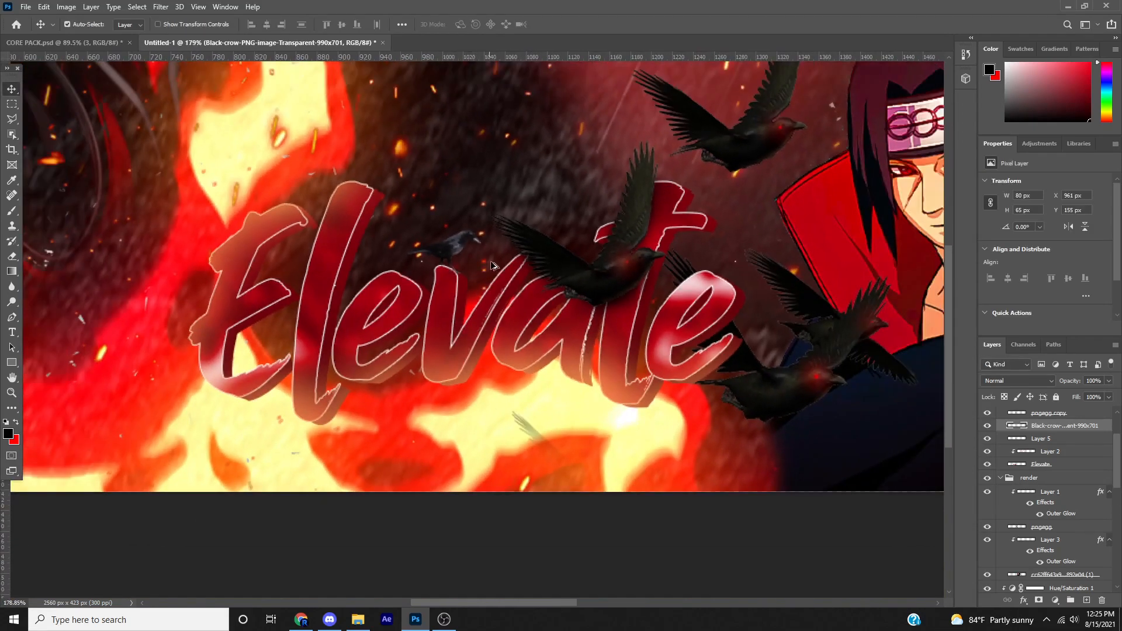
- Create a layer clipped to the small crow and brush a soft red tint along its edges at 56% opacity and 74% flow
scroll(487, 251, "up", 10)
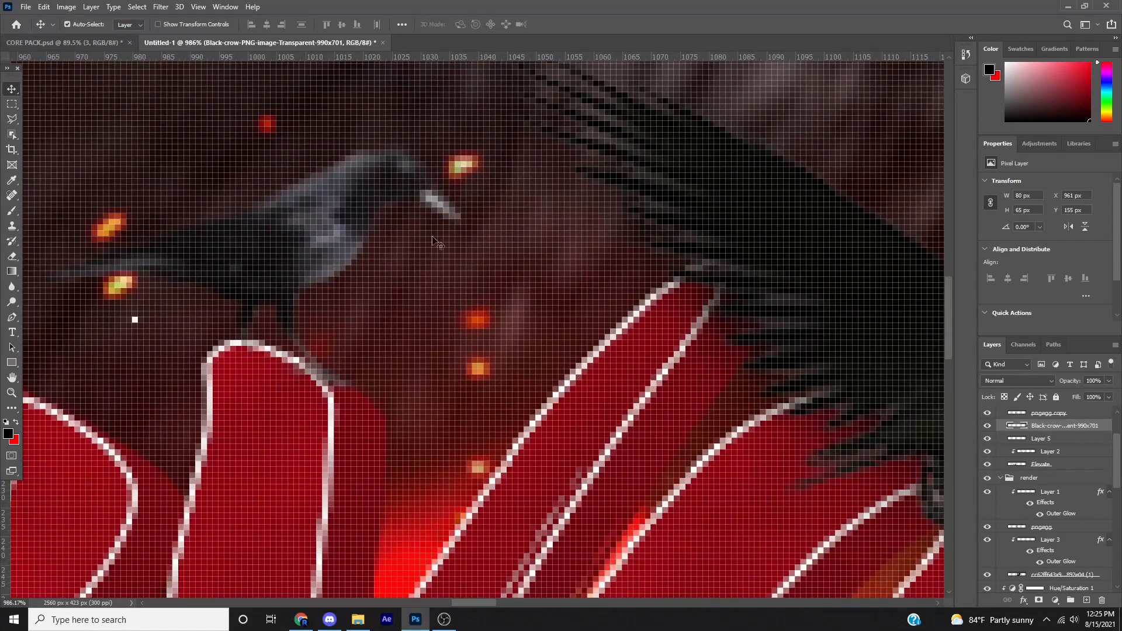
key("ctrl+shift+n")
left_click(653, 184)
left_click(12, 212)
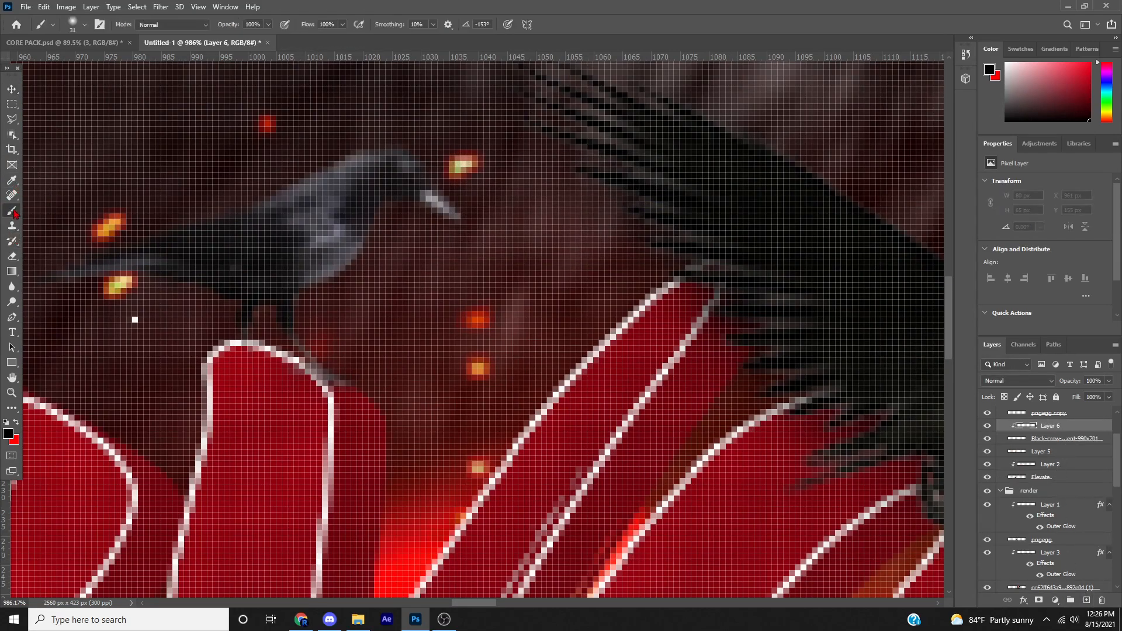
right_click(393, 274, "alt")
left_click_drag(411, 254, 390, 273)
key("x")
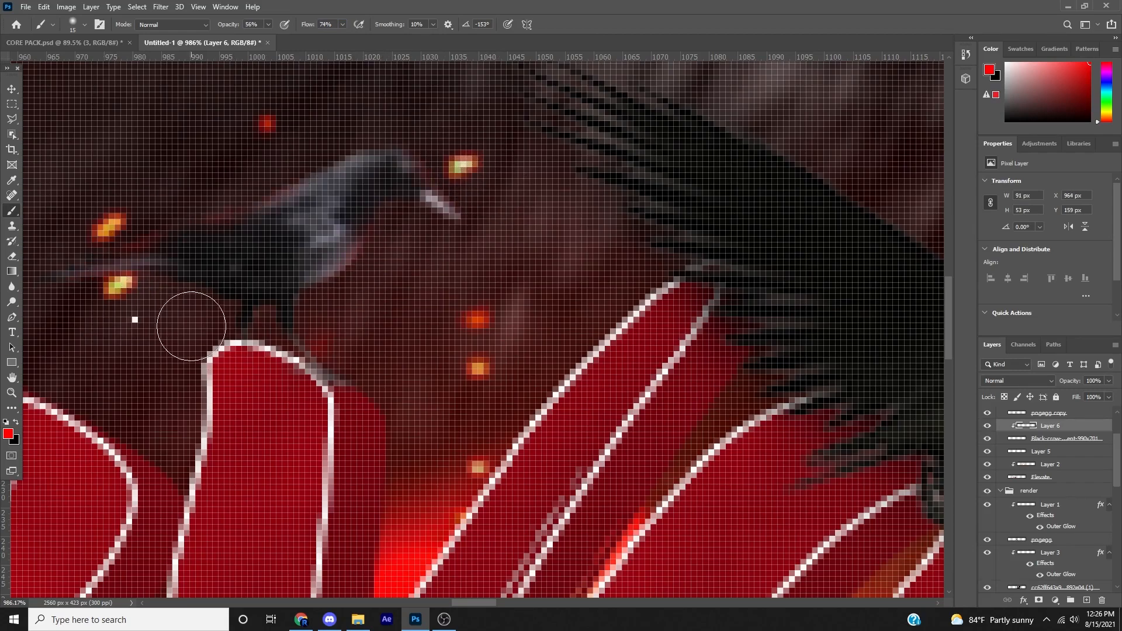
scroll(193, 330, "down", 10)
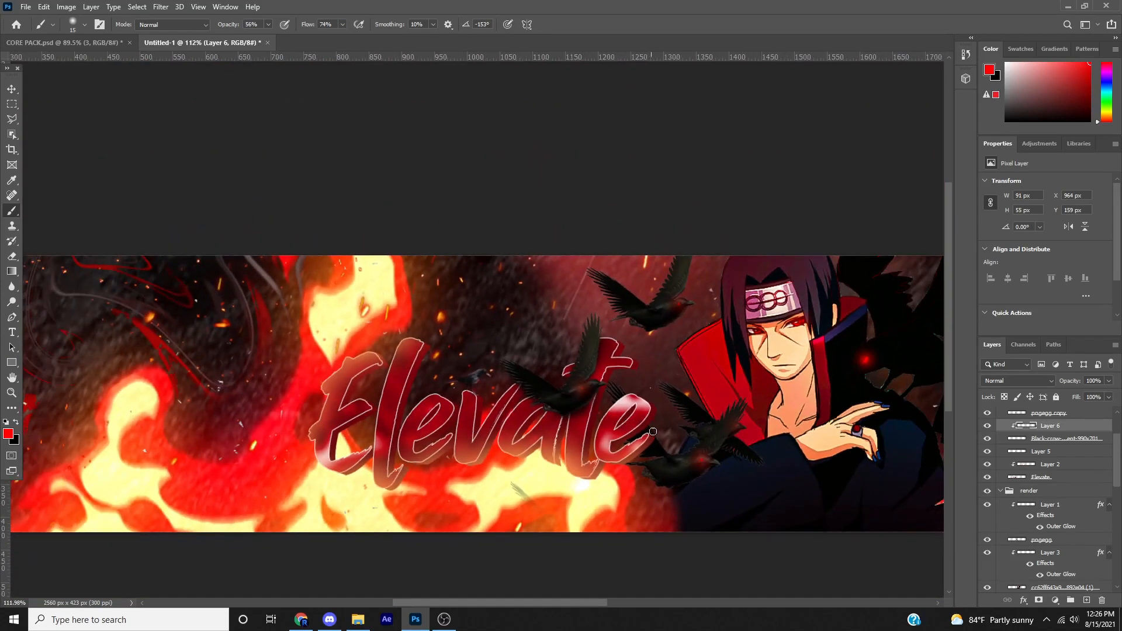
- Add a 1 px white outside stroke at 100% opacity to the Elevate text layer
scroll(1030, 463, "up", 3)
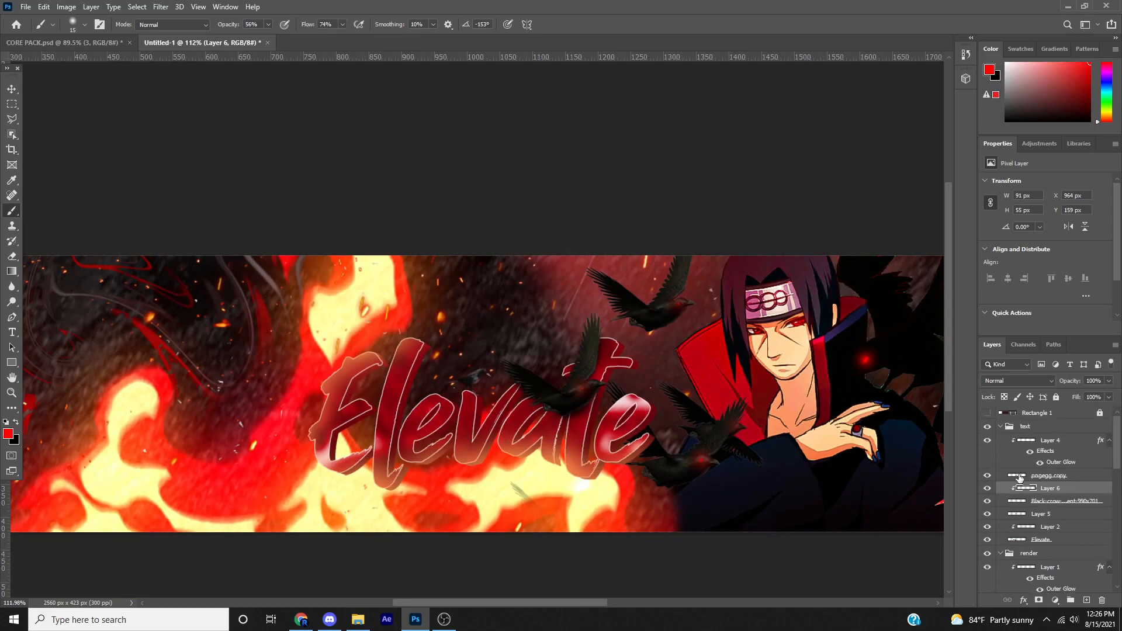
left_click(1052, 542)
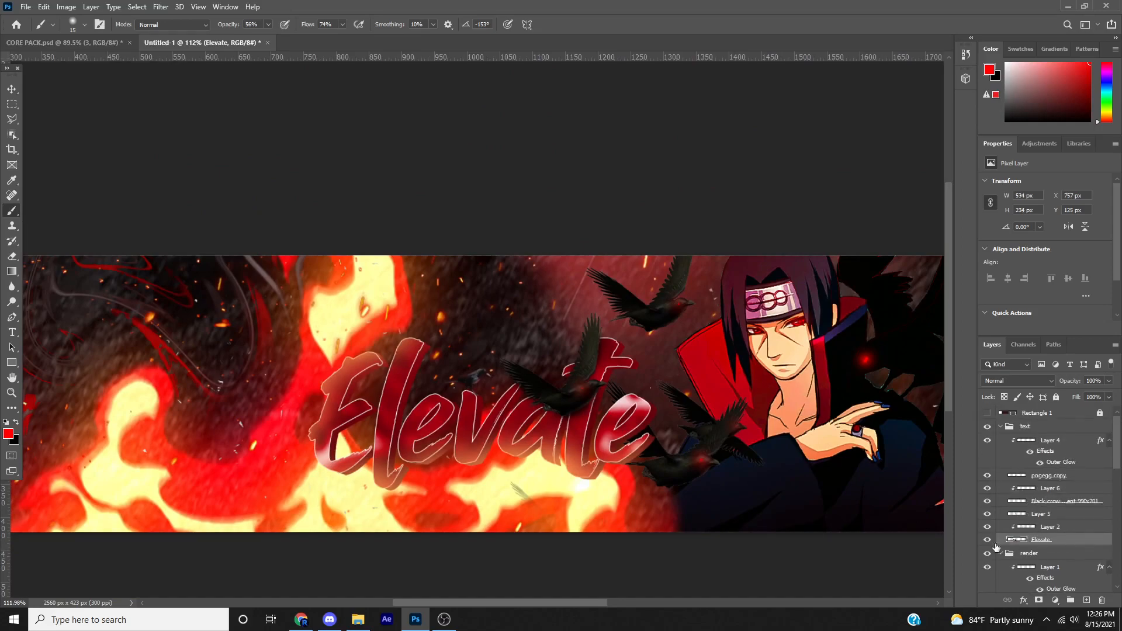
double_click(1025, 547)
left_click(687, 418)
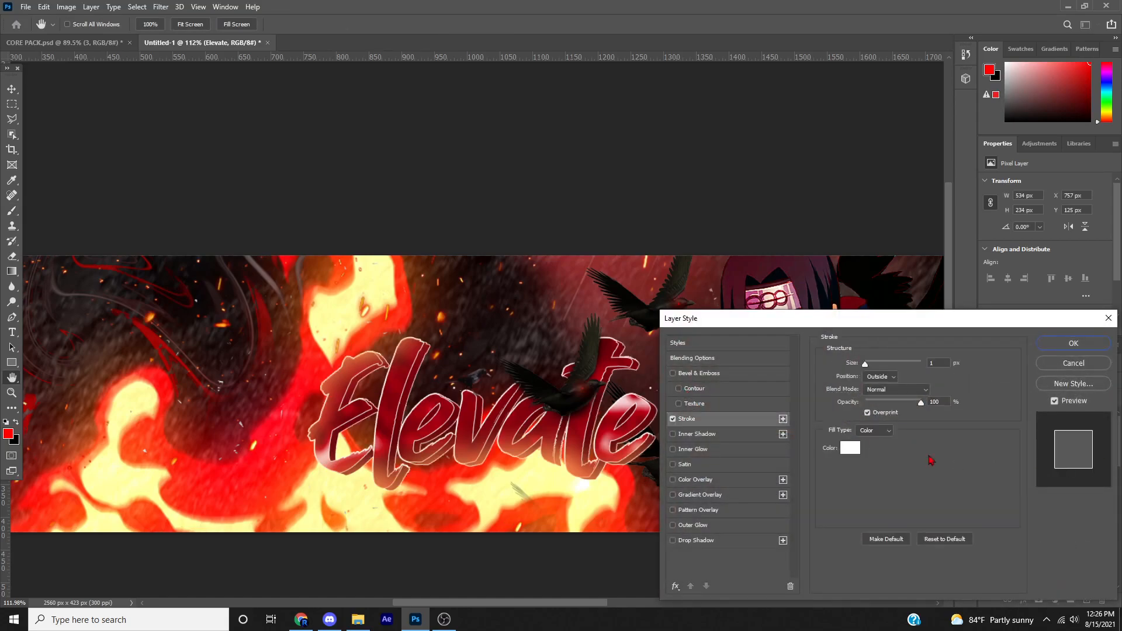
left_click(1073, 343)
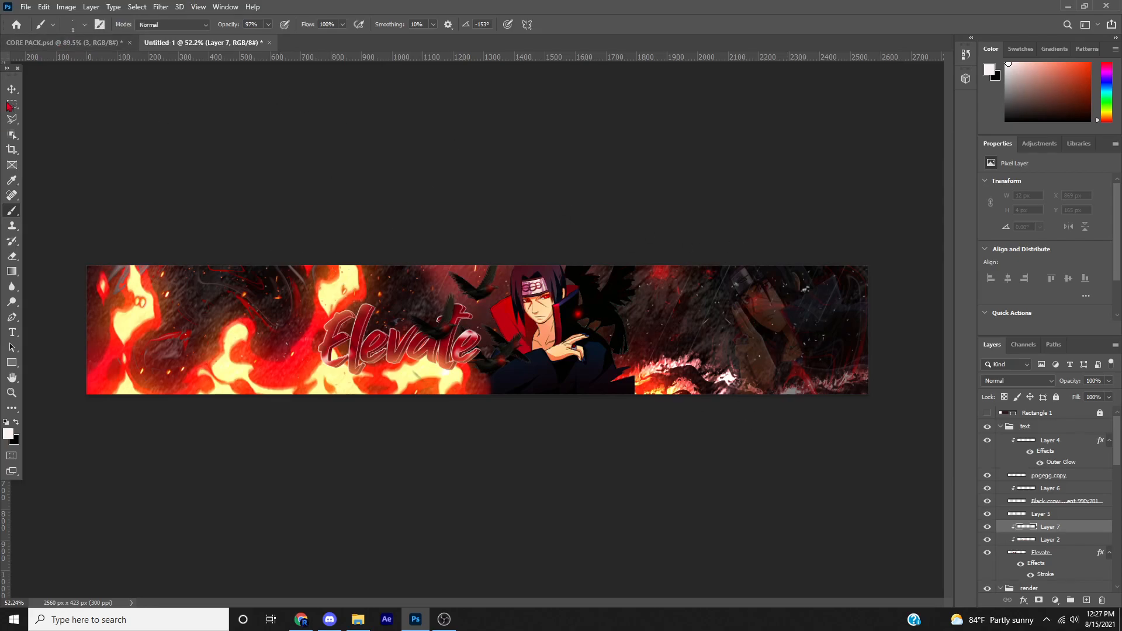
- Create a new layer and move it out of the text group, directly above it, with the group collapsed
left_click(1034, 427)
left_click(1087, 600)
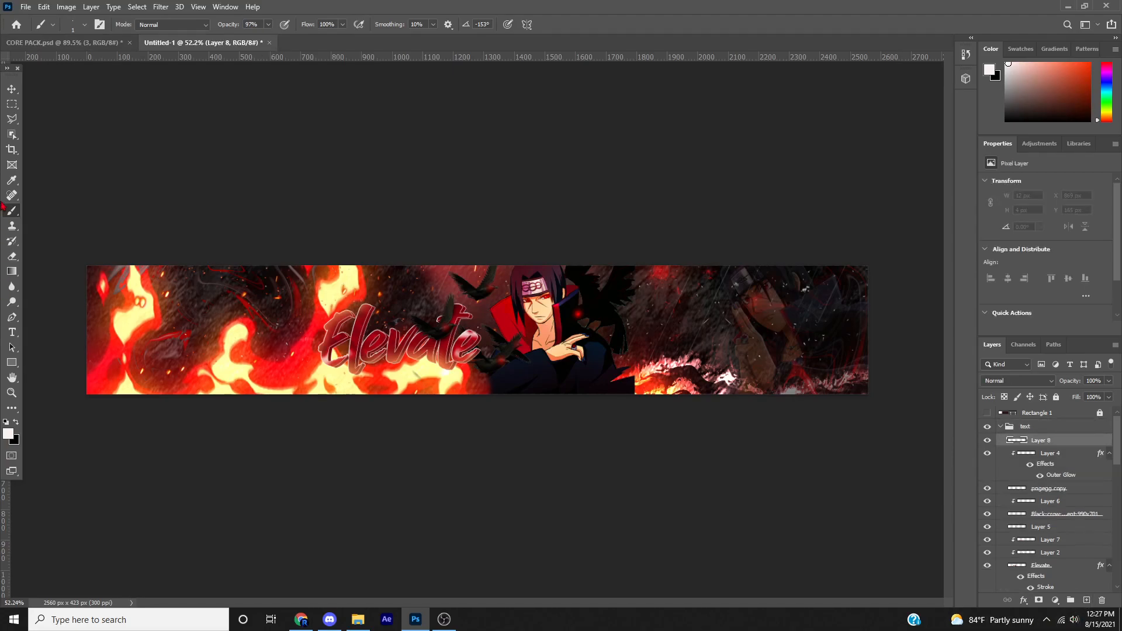
left_click_drag(1039, 431, 1039, 420)
left_click(1000, 440)
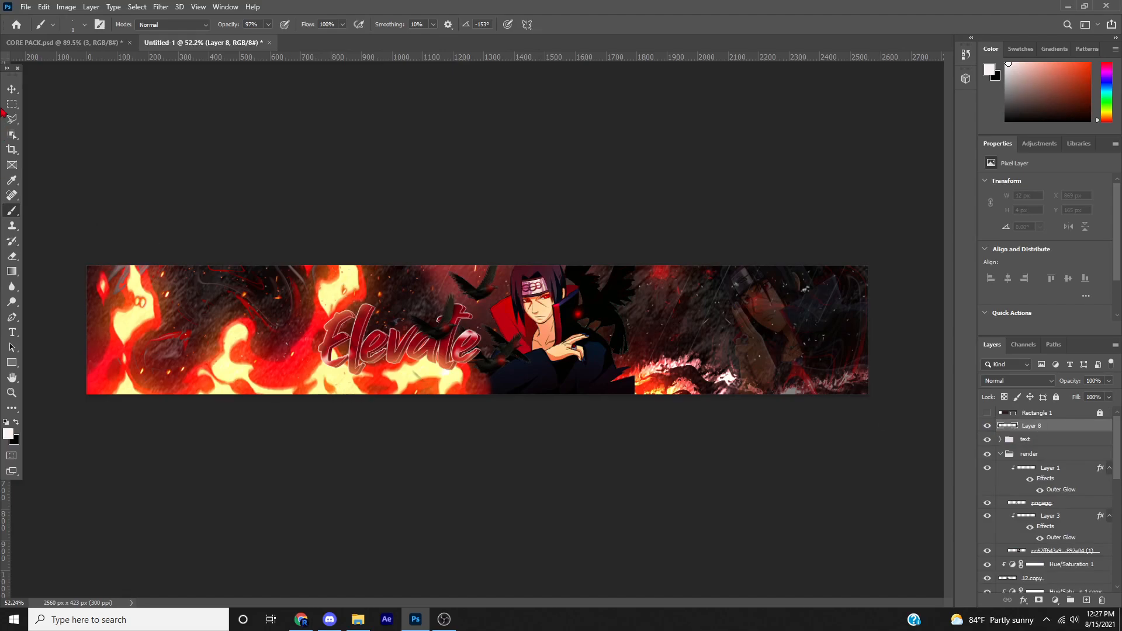
- Brush soft red along the banner's edges with a 729 px brush at 97% opacity, and set the layer's opacity to 61%
mouse_move(602, 274)
left_mouse_down()
mouse_move(611, 263)
mouse_move(593, 327)
mouse_move(606, 172)
left_mouse_up()
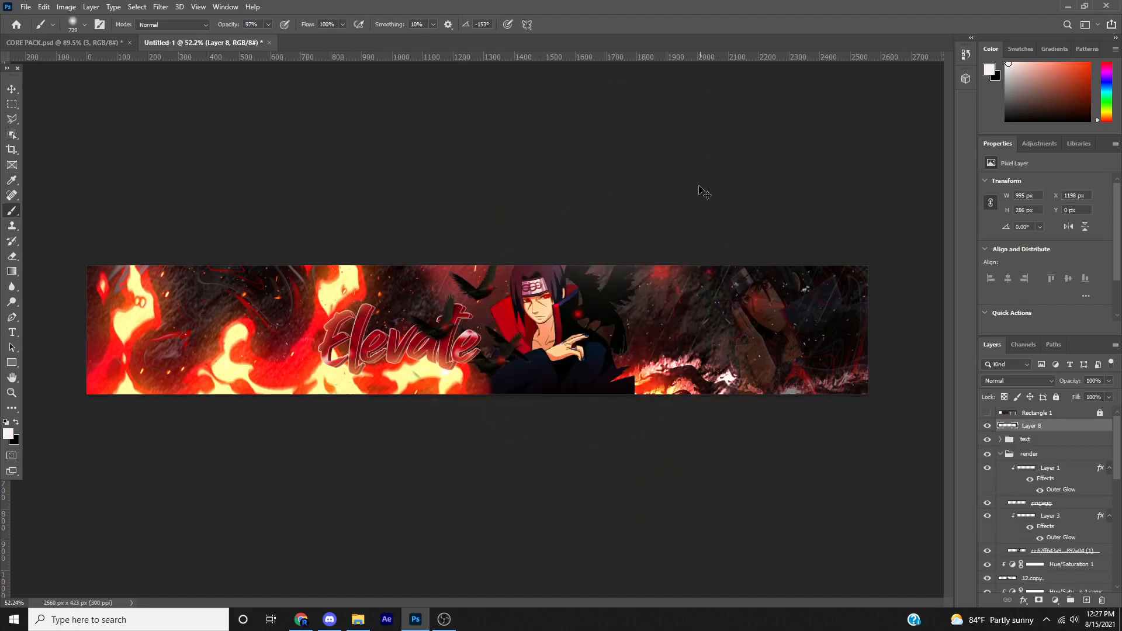
left_click_drag(1084, 92, 1089, 63)
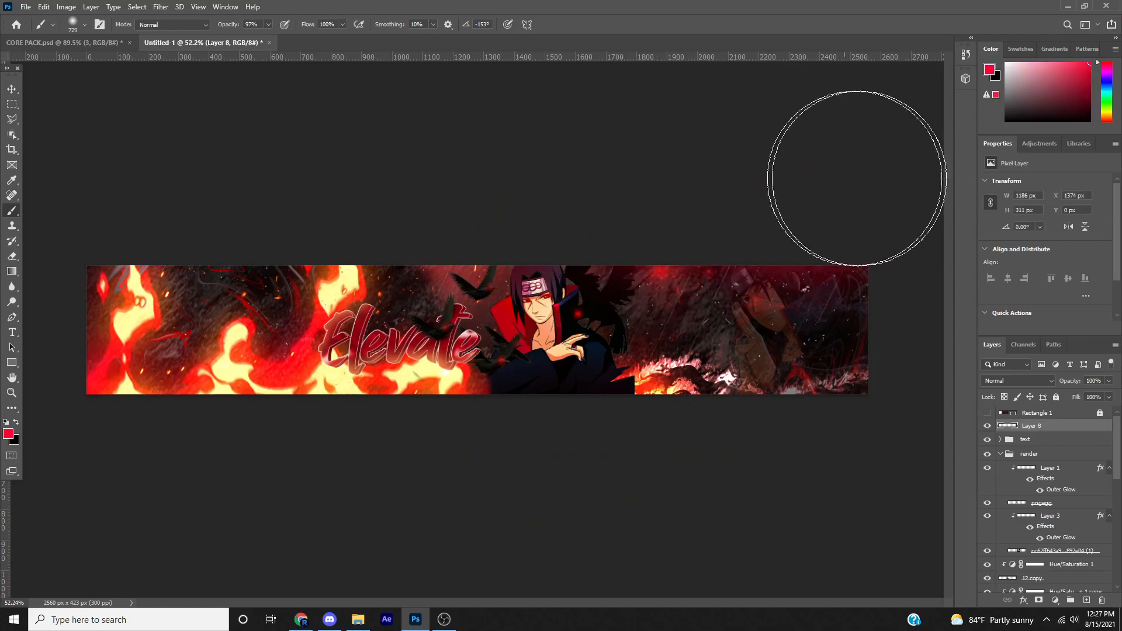
scroll(882, 261, "down", 5)
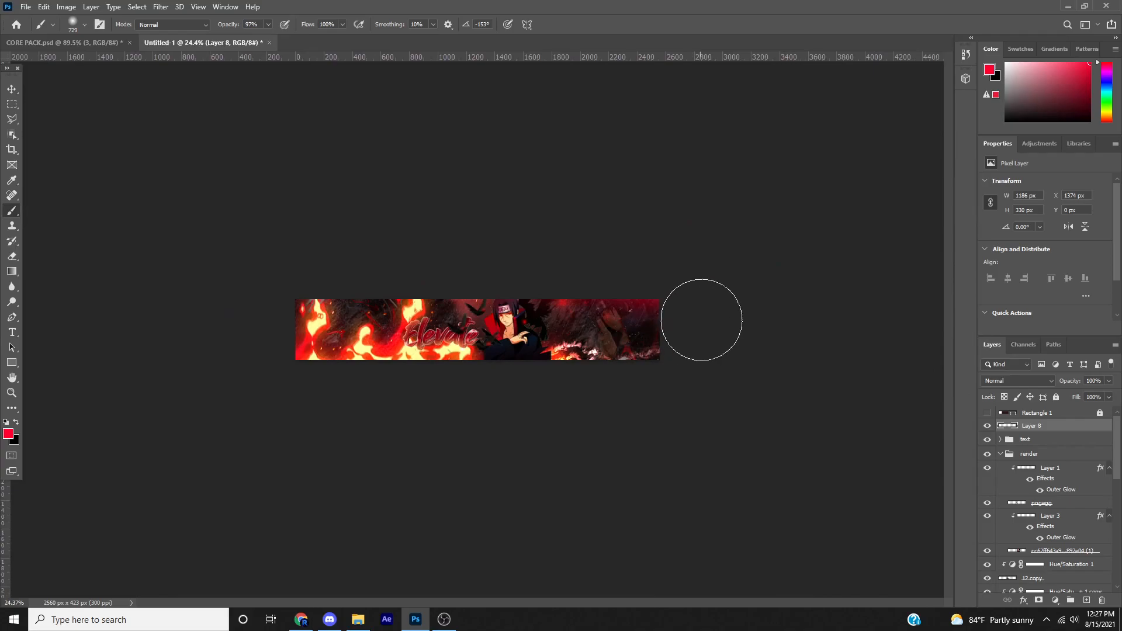
scroll(699, 319, "up", 4)
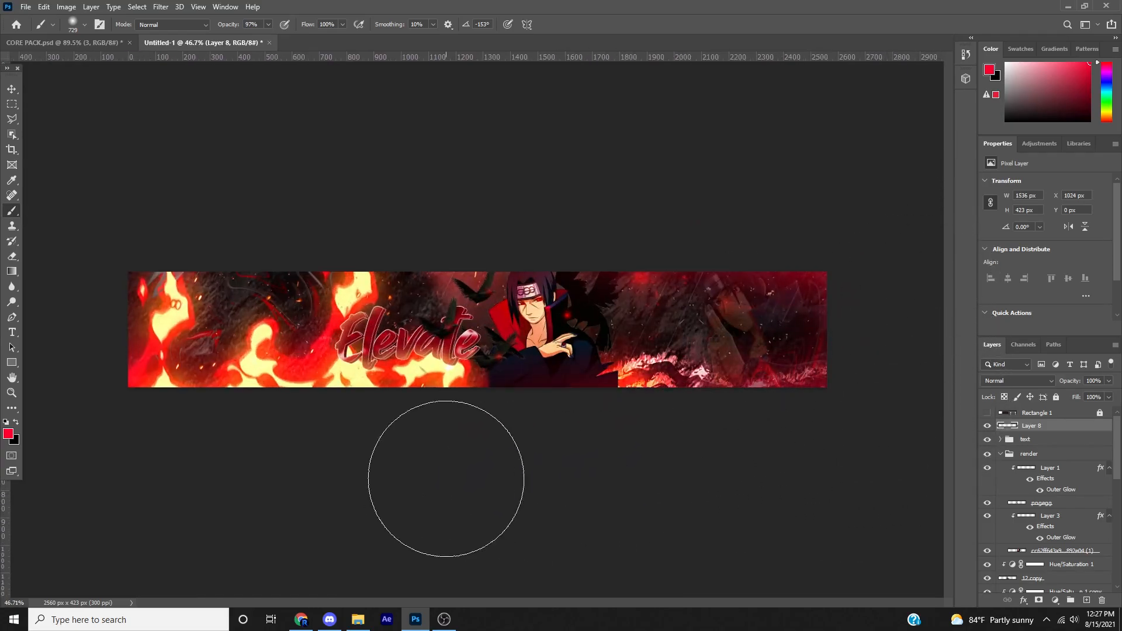
scroll(514, 409, "up", 3)
scroll(514, 409, "down", 3)
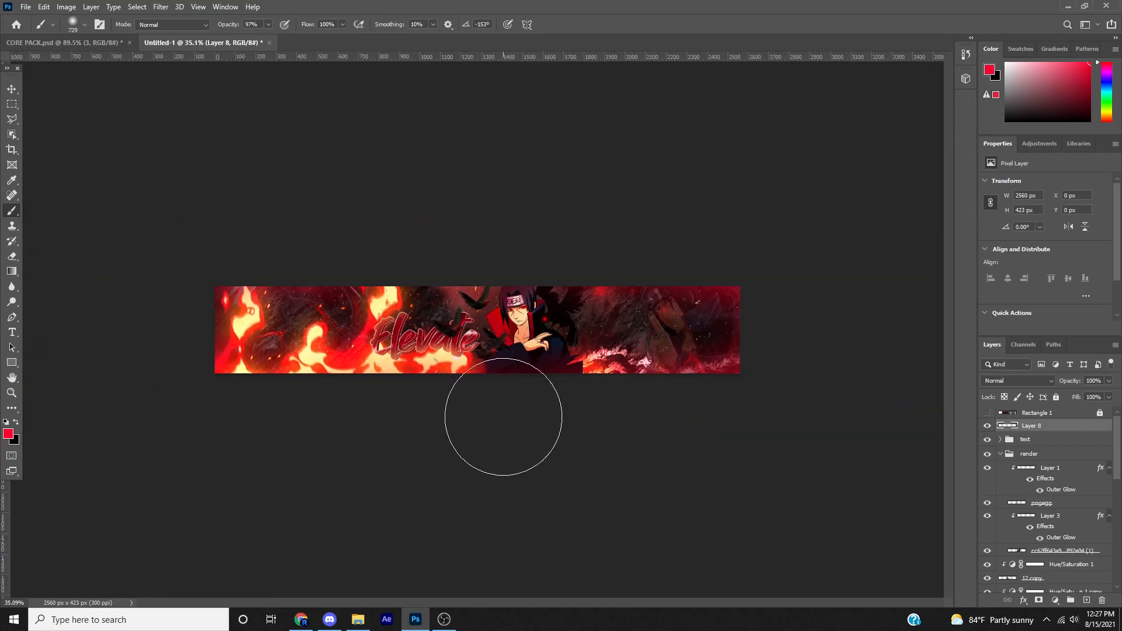
left_click_drag(1032, 382, 1067, 383)
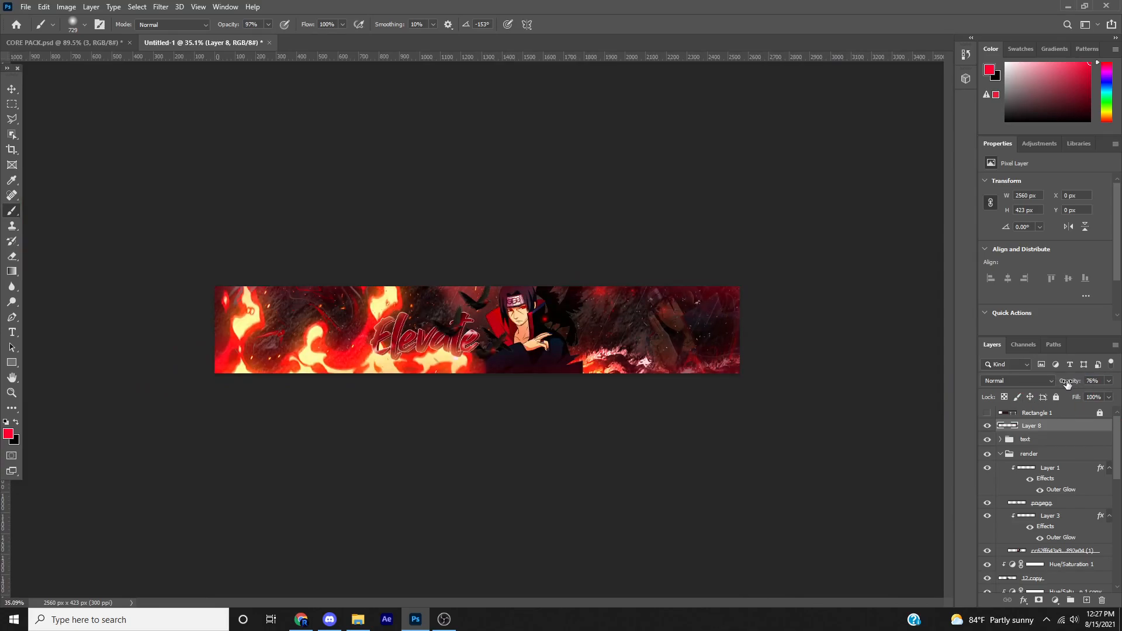
scroll(626, 268, "up", 2)
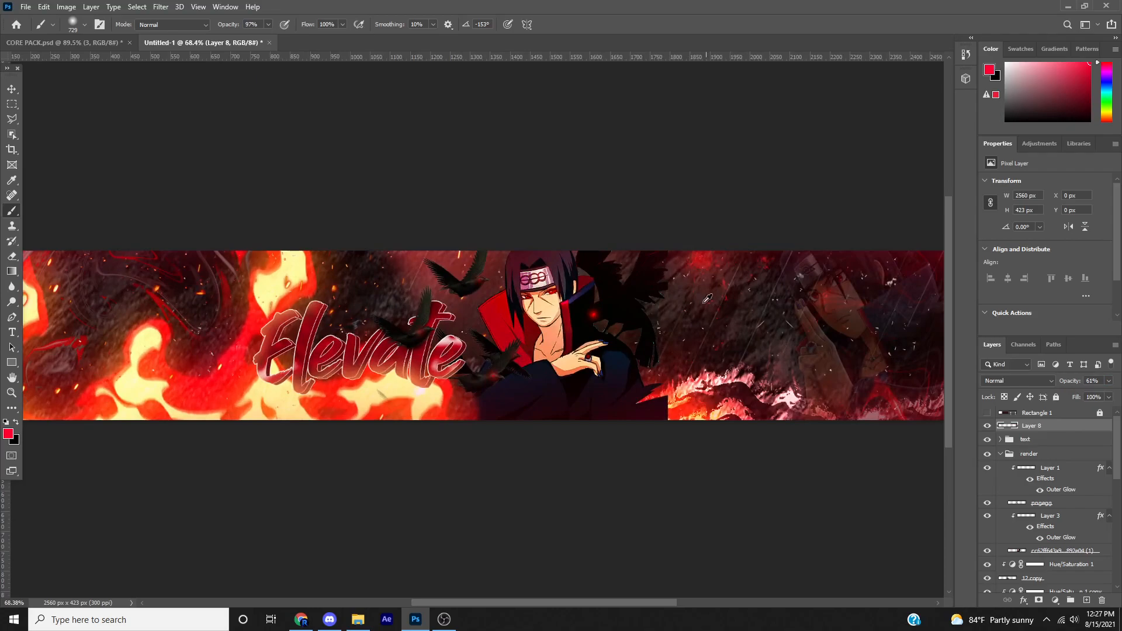
- Create another new layer above the red tint layer and make black the foreground colour
left_click(1086, 600)
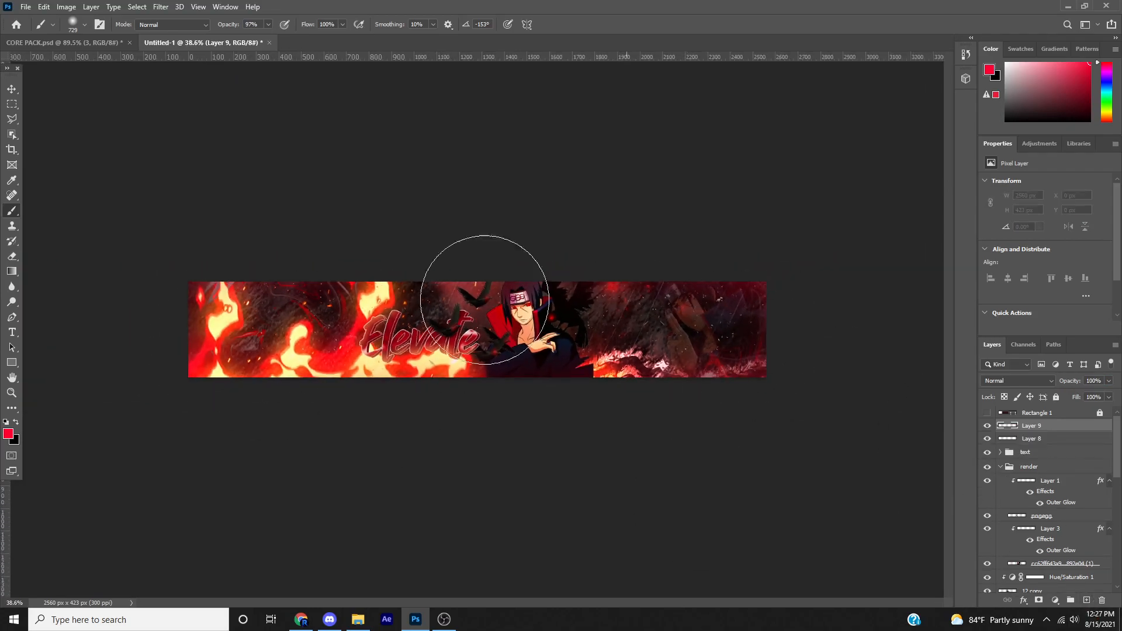
scroll(631, 314, "down", 3)
key("x")
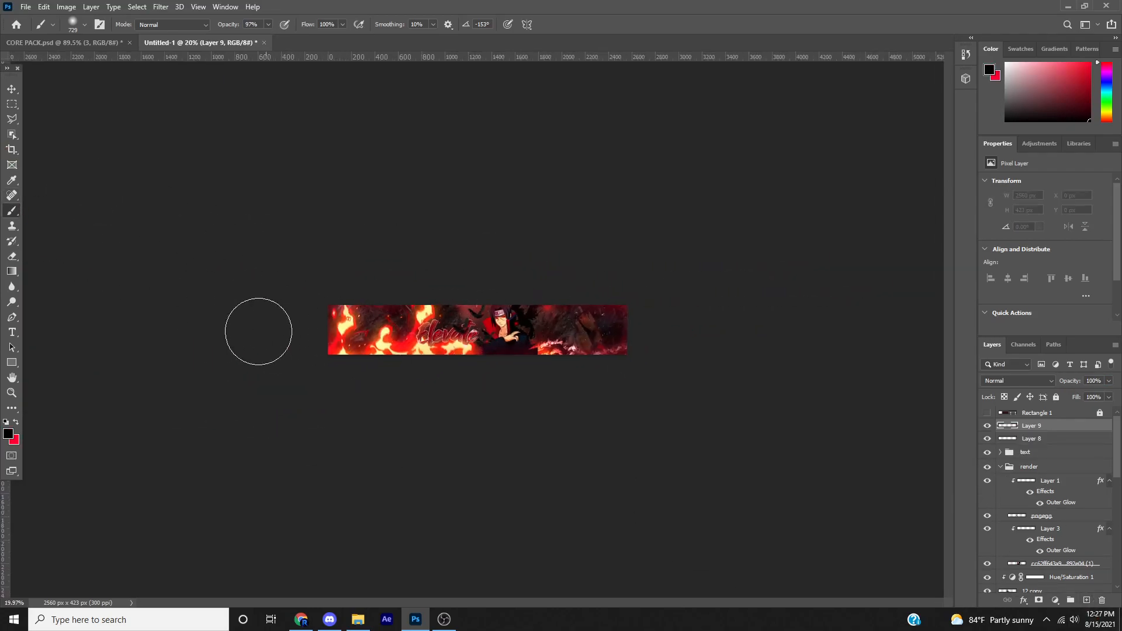
left_click_drag(774, 318, 635, 337)
key("ctrl+z")
left_click_drag(309, 336, 749, 319)
key("ctrl+z")
- Cover the whole banner in black with a much larger soft brush and set the layer's opacity to 64%
right_click(407, 331, "alt")
left_click_drag(246, 338, 609, 339)
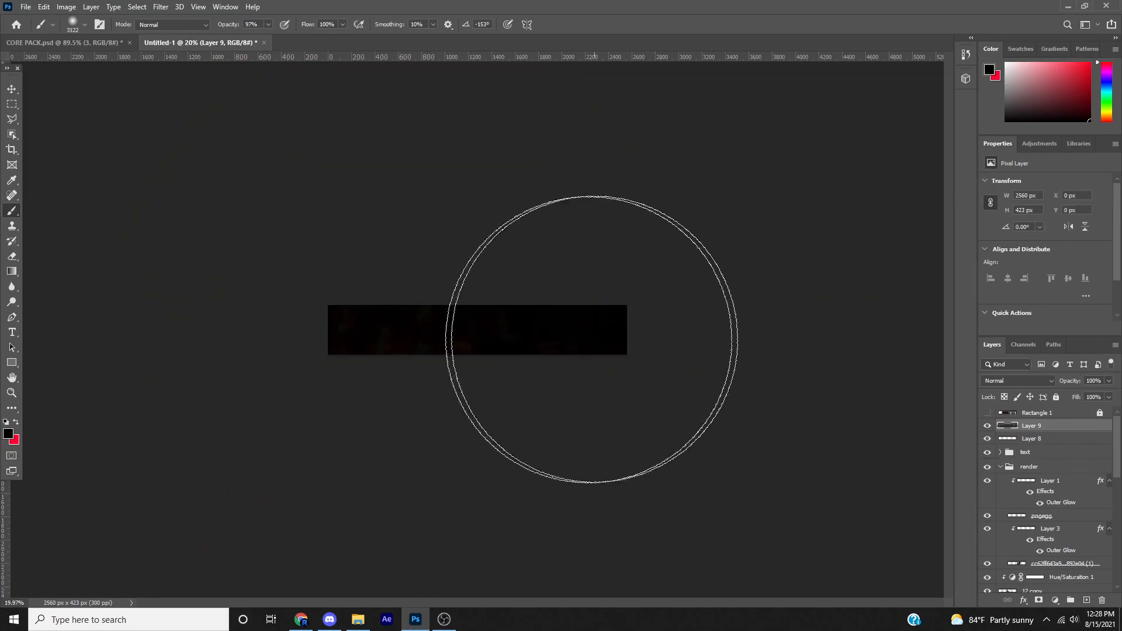
scroll(546, 321, "up", 5)
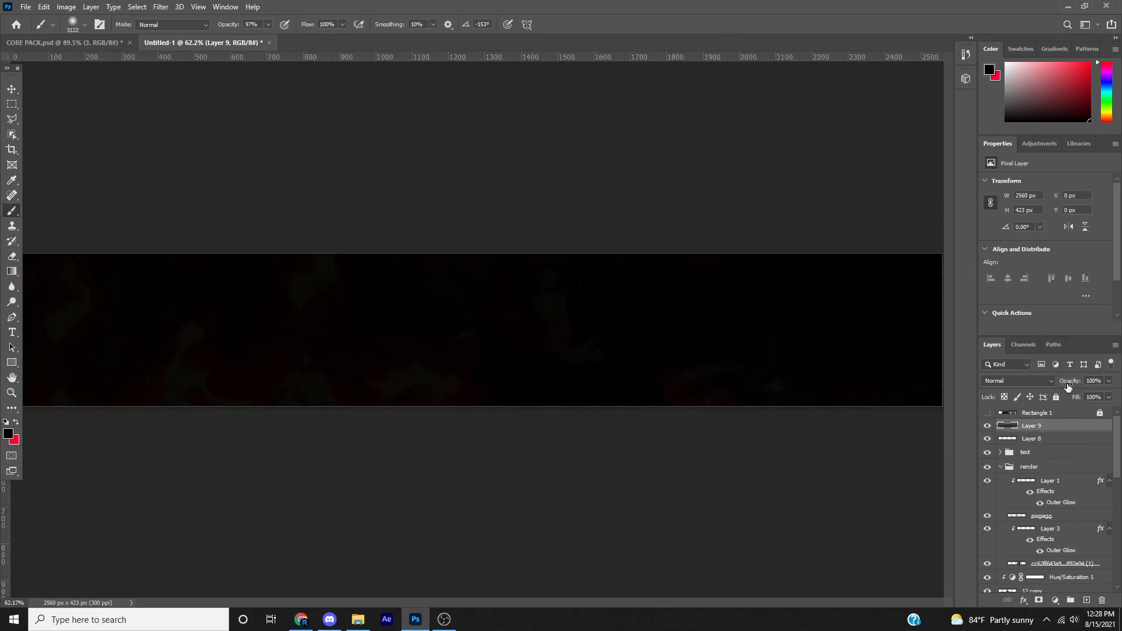
left_click_drag(1022, 393, 1051, 389)
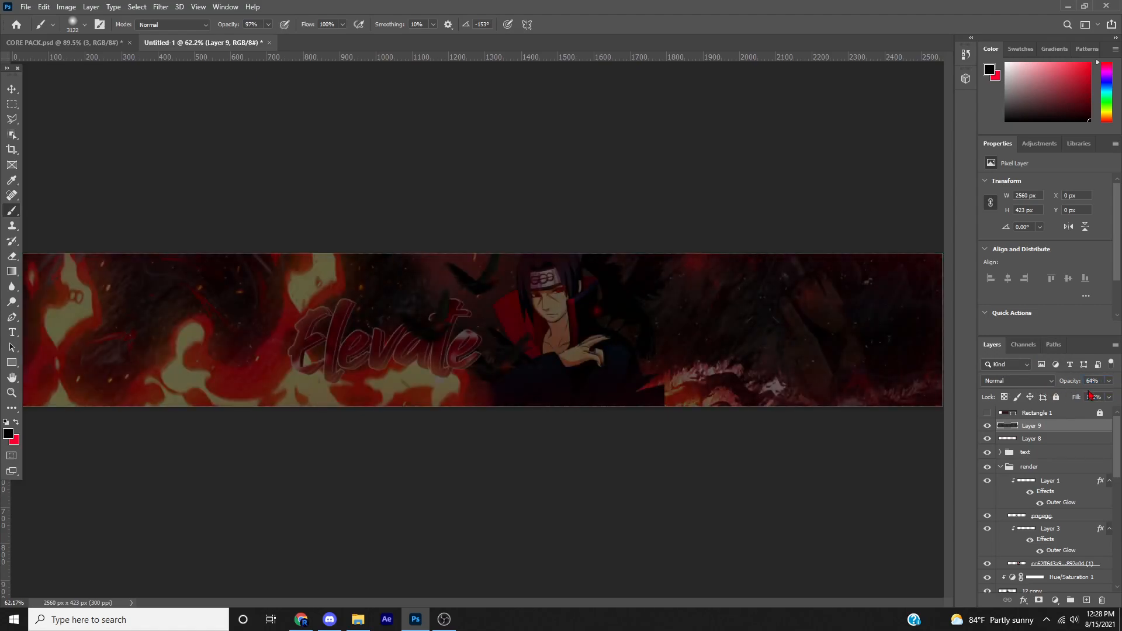
- Erase the middle of the black layer with a huge soft eraser at 32% opacity and 56% flow, leaving only the banner's outer ends darkened
scroll(468, 339, "down", 3)
left_click_drag(526, 345, 397, 374)
key("e")
left_click_drag(353, 333, 731, 358)
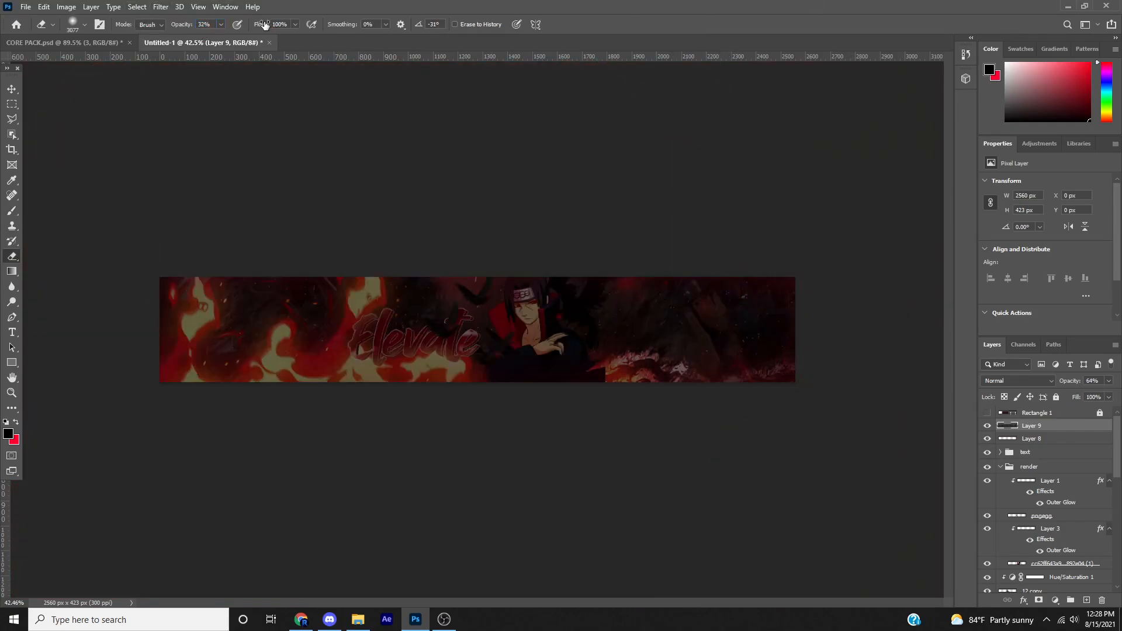
mouse_move(453, 353)
left_mouse_down()
mouse_move(362, 363)
mouse_move(460, 363)
mouse_move(447, 365)
left_mouse_up()
left_click(461, 358)
left_click(473, 354)
left_click(471, 354)
left_click(470, 356)
left_click(469, 356)
left_click(468, 358)
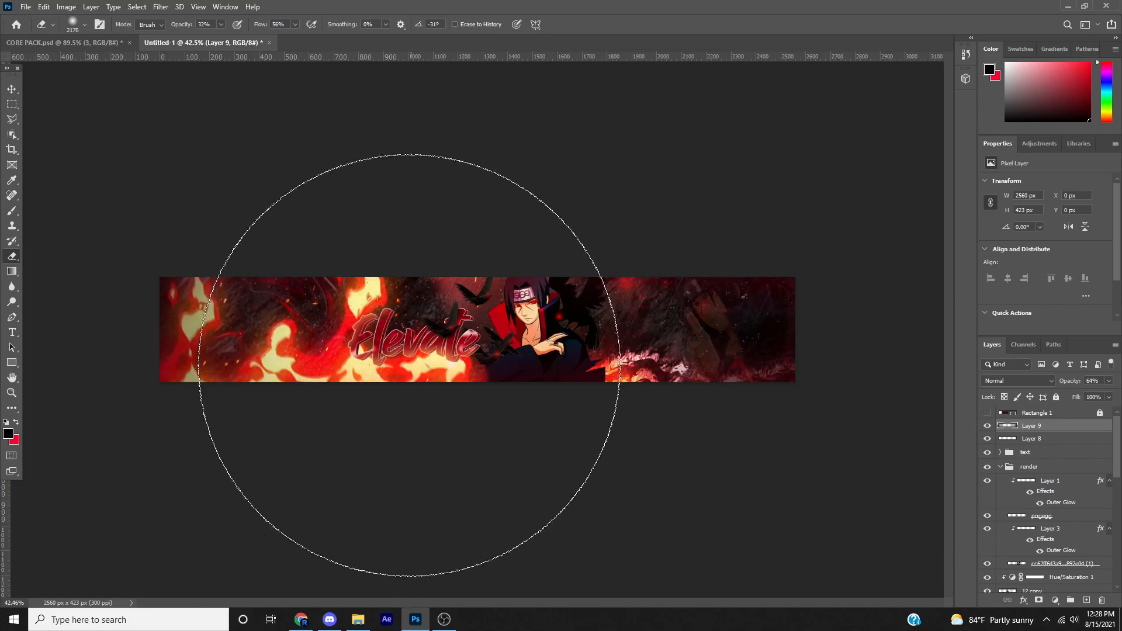
scroll(668, 458, "down", 3)
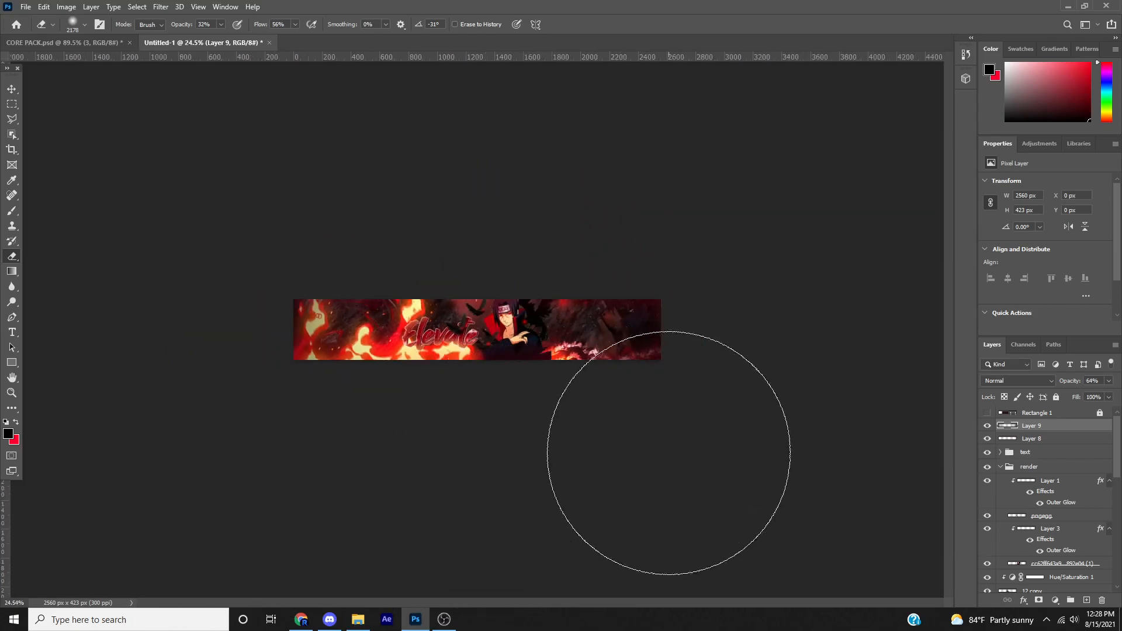
scroll(586, 399, "up", 4)
scroll(587, 426, "up", 2)
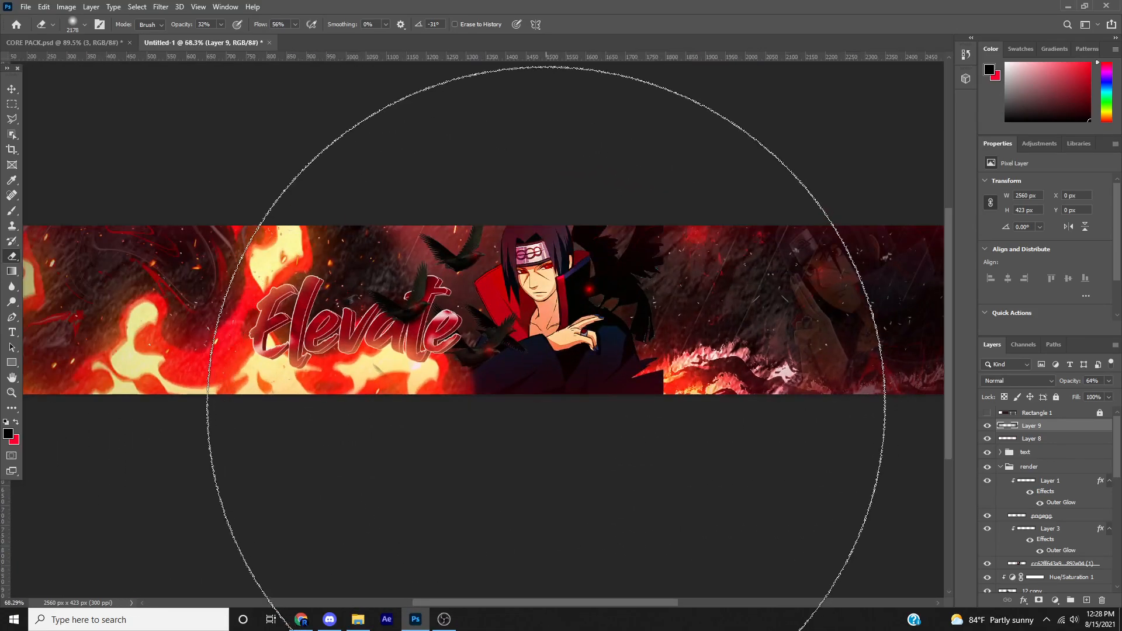
scroll(547, 405, "down", 2)
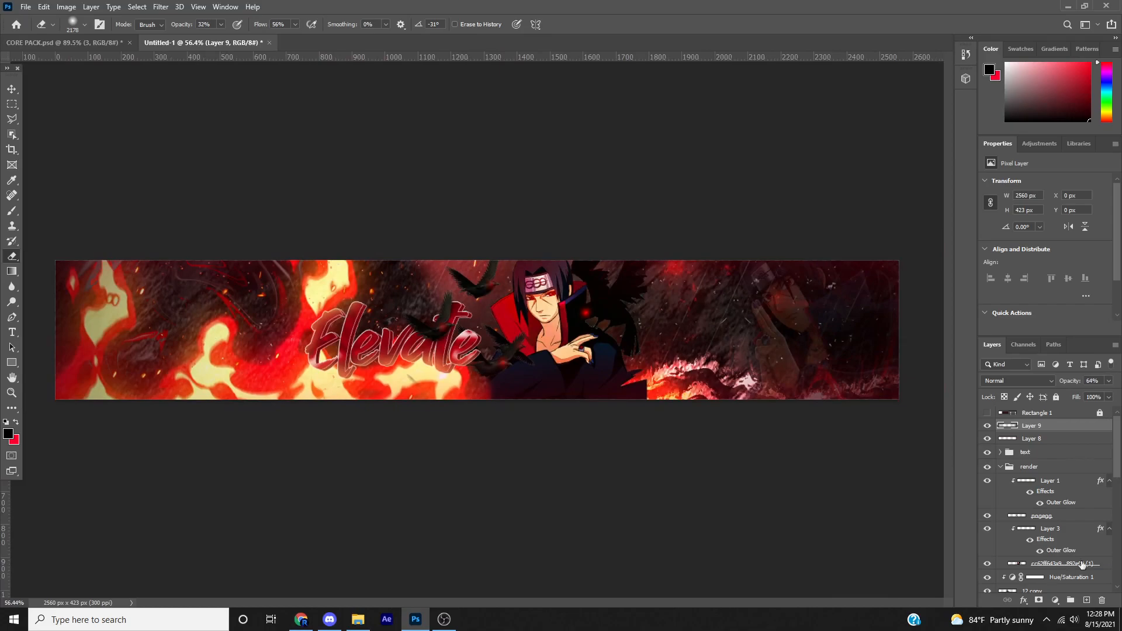
- Add a Vibrance and a Curves adjustment layer above the black vignette layer
left_click(1055, 601)
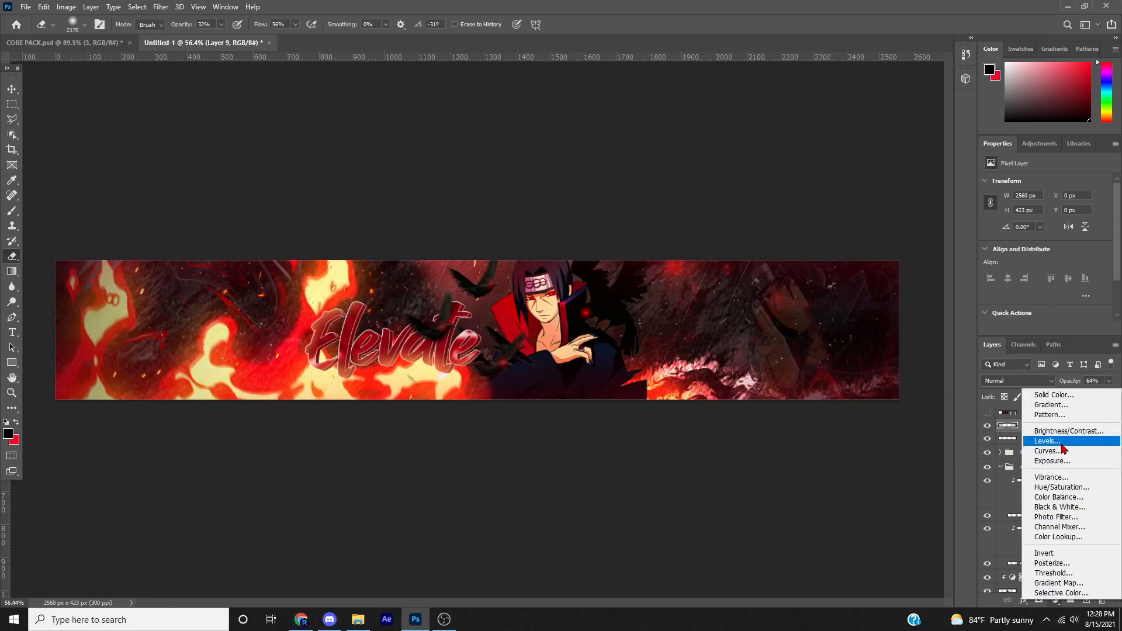
left_click(1081, 479)
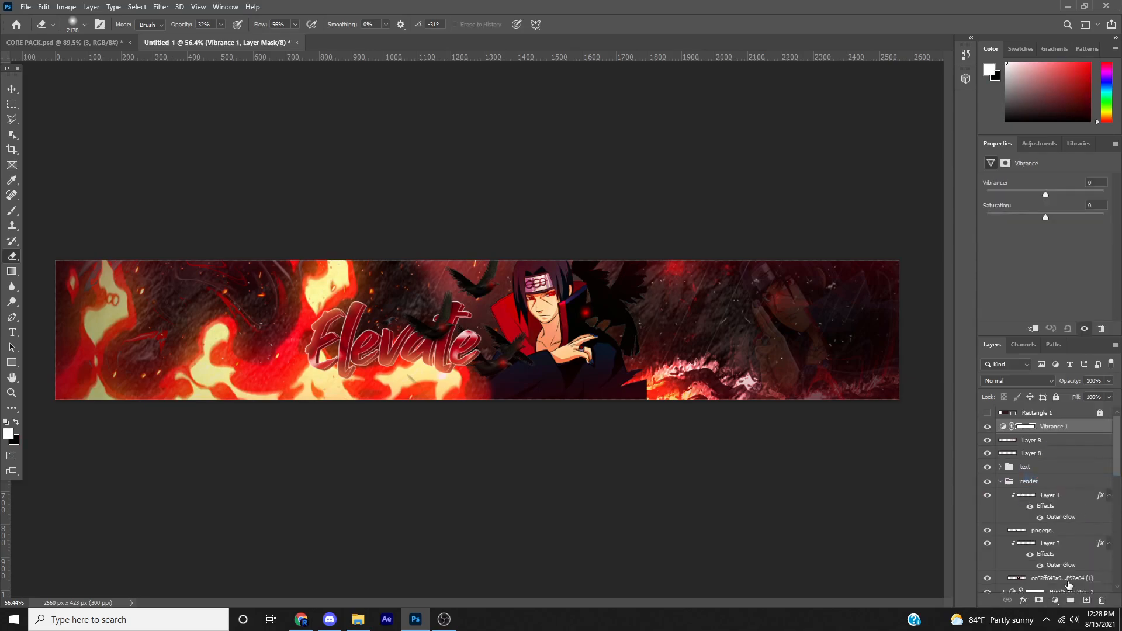
left_click(1055, 600)
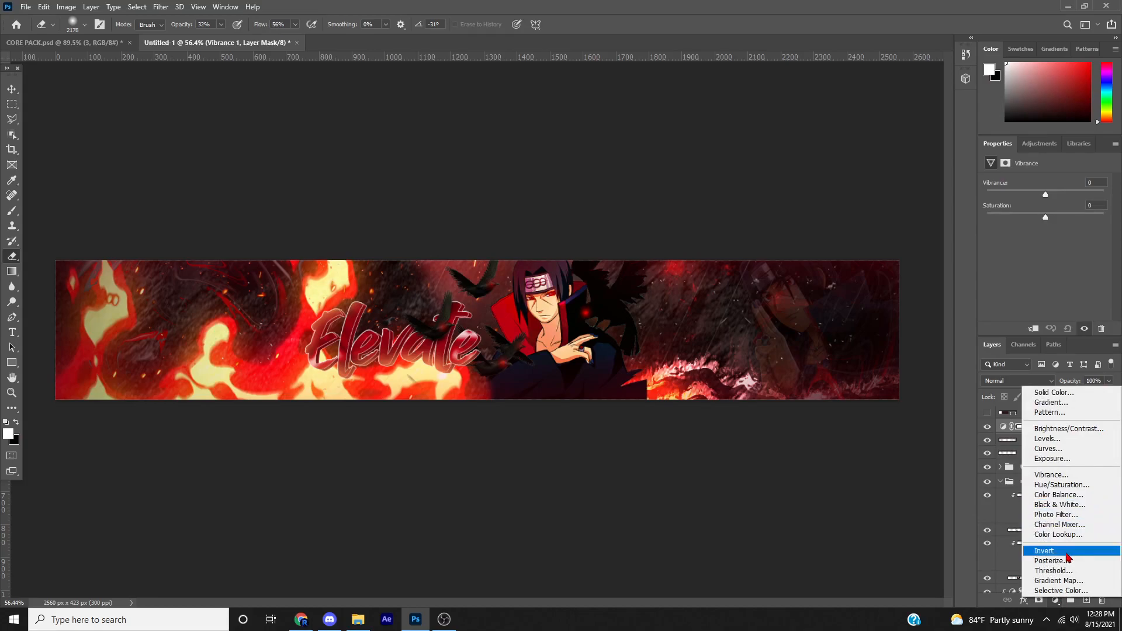
left_click(1090, 453)
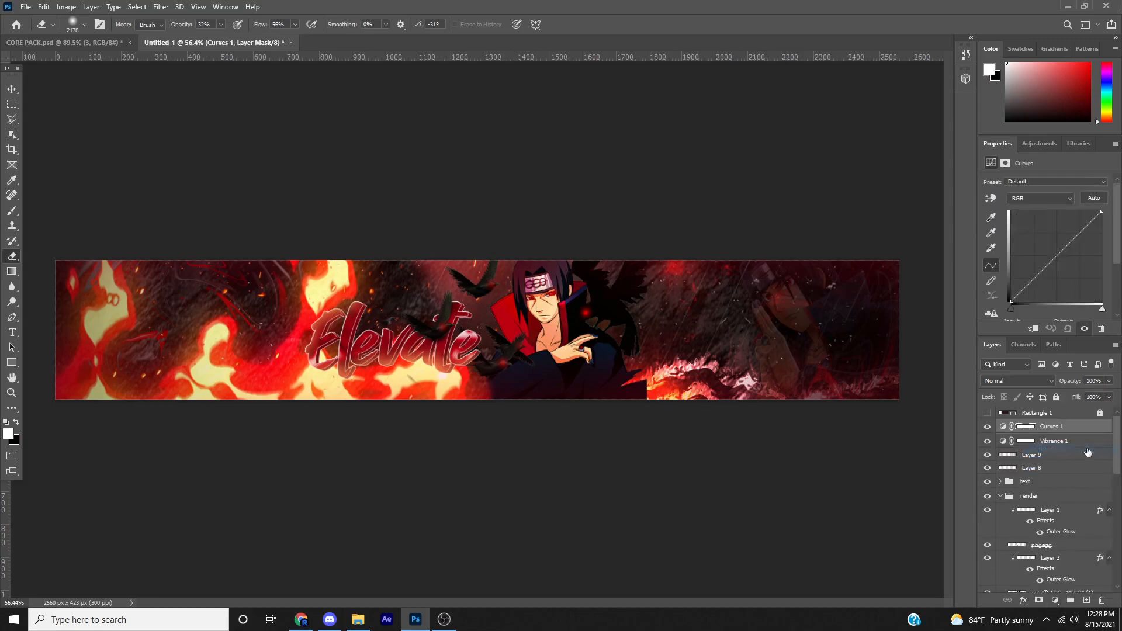
- Add a Brightness/Contrast and an Exposure adjustment layer above the Curves adjustment
left_click(1056, 600)
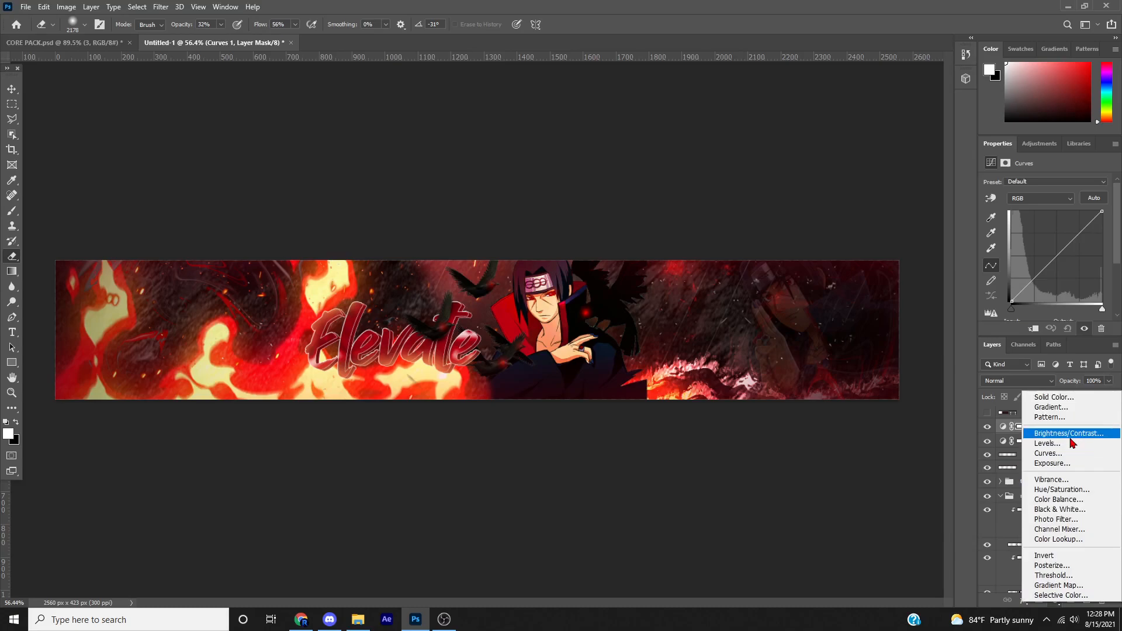
left_click(1072, 435)
left_click(1051, 456)
left_click(1052, 441)
left_click(1064, 426)
key("super")
key("super")
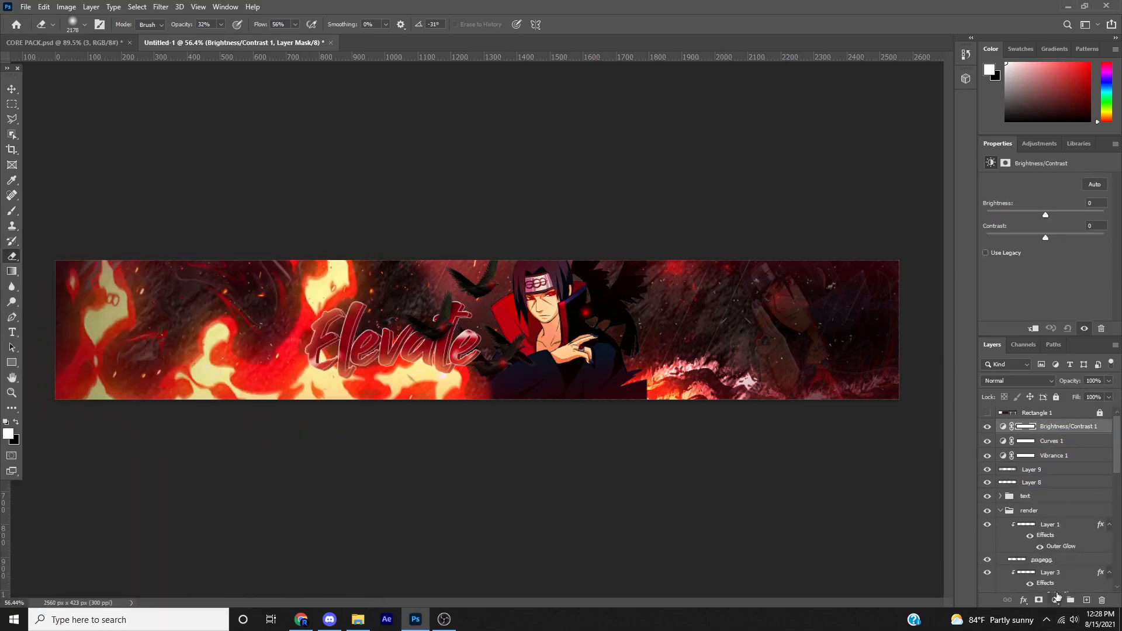
left_click(1055, 602)
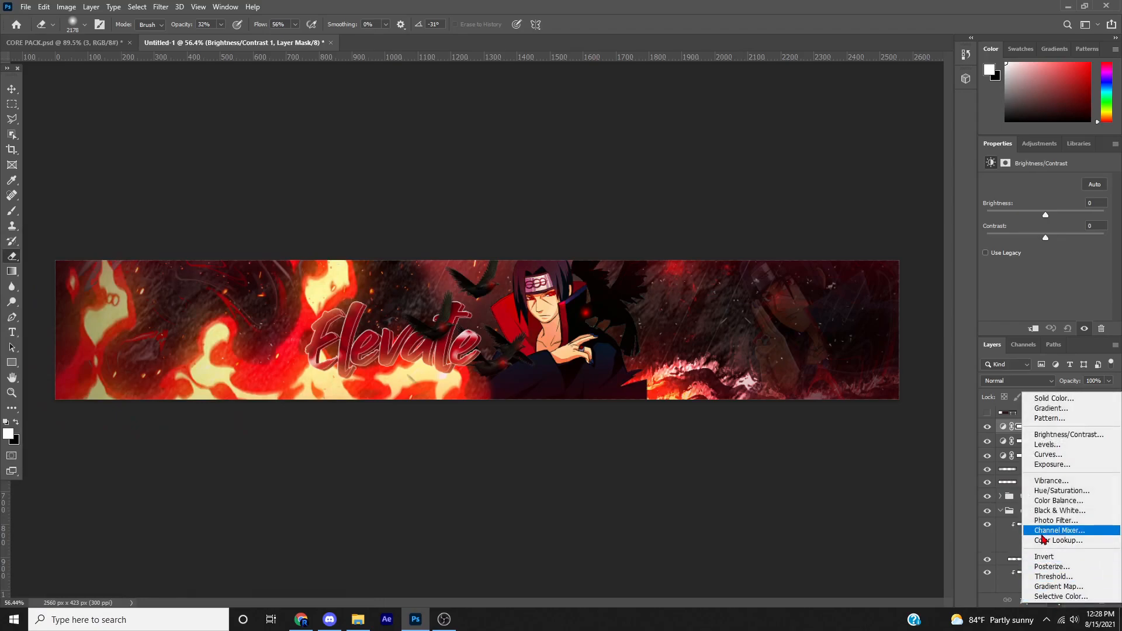
left_click(1076, 466)
- Group the four adjustment layers from Exposure to Vibrance and name the group cc
left_click(1046, 471, "shift")
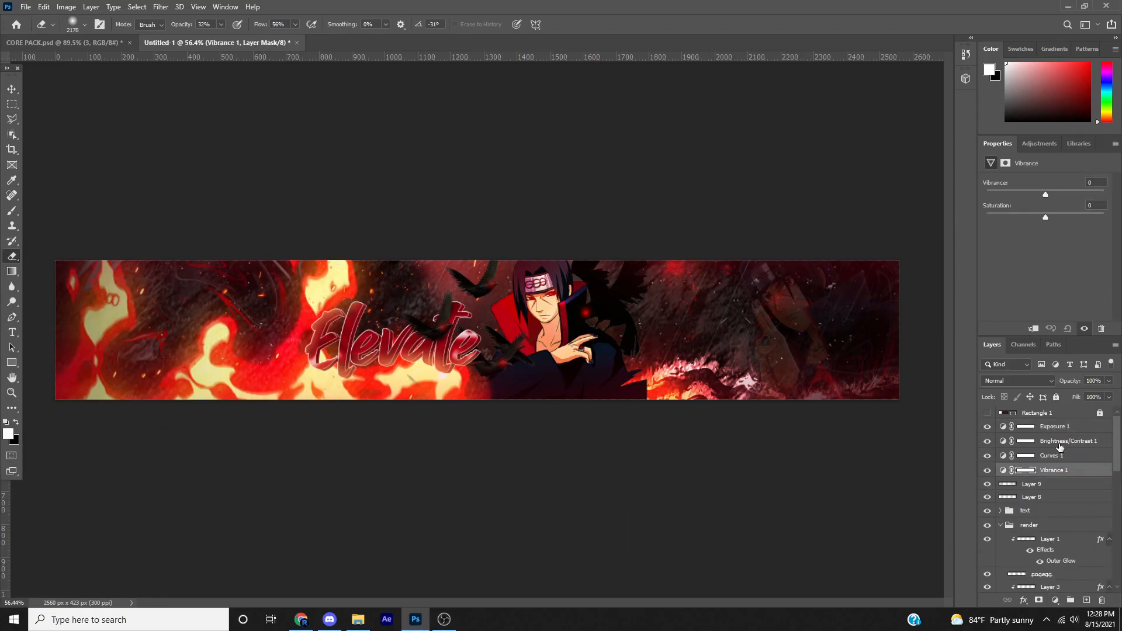
key("ctrl+g")
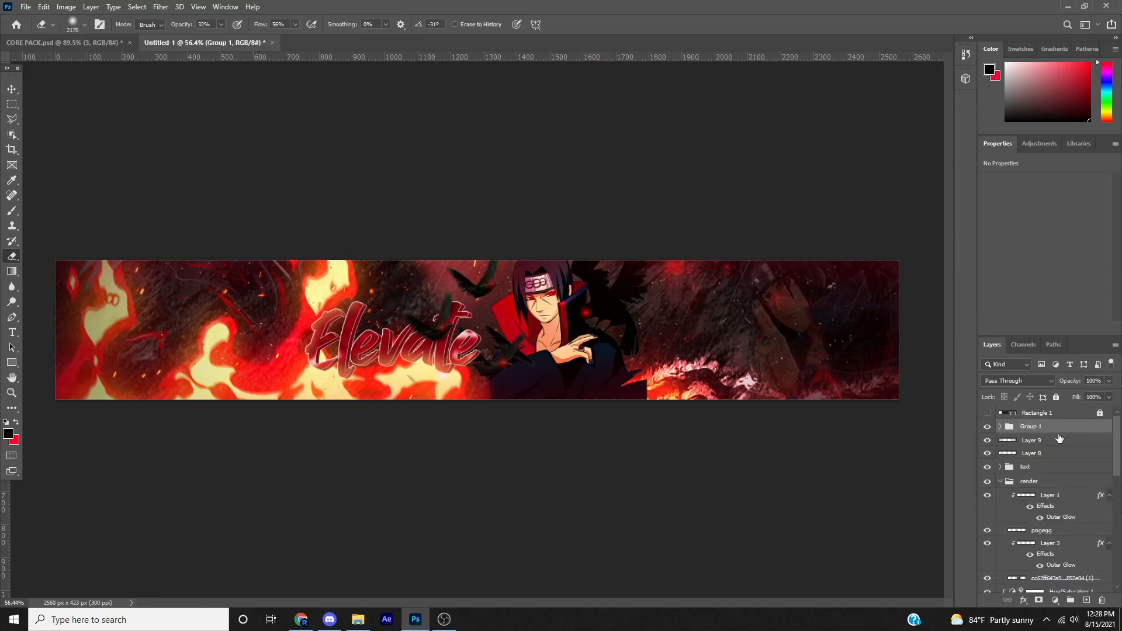
key("Return")
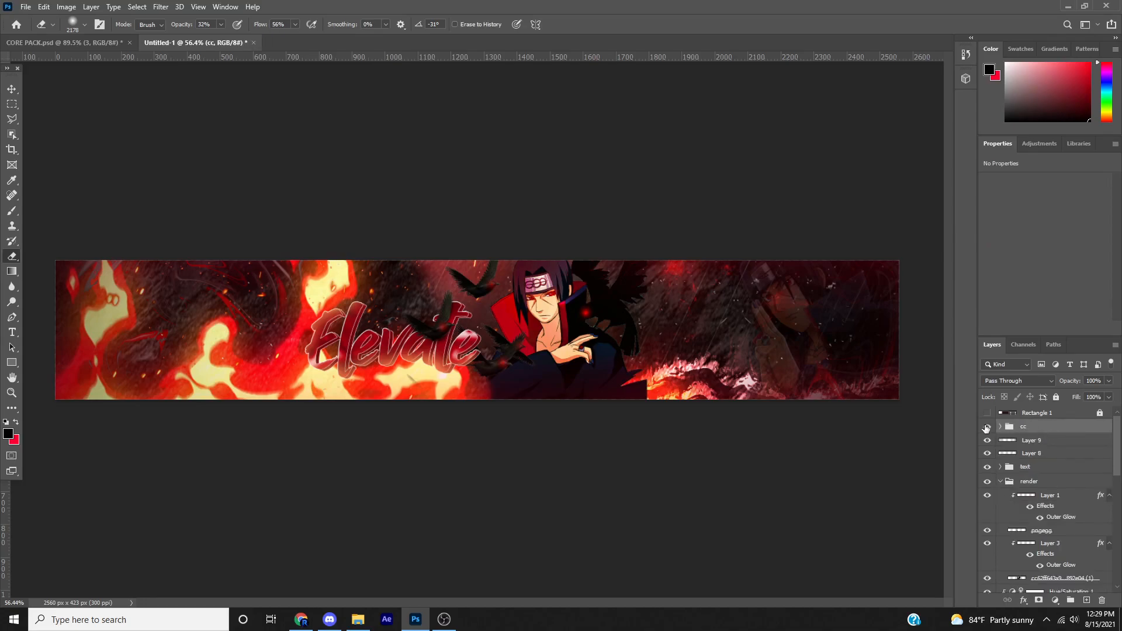
- Set the vibrance to +33 on the Vibrance adjustment layer inside the cc group
left_click(1000, 428)
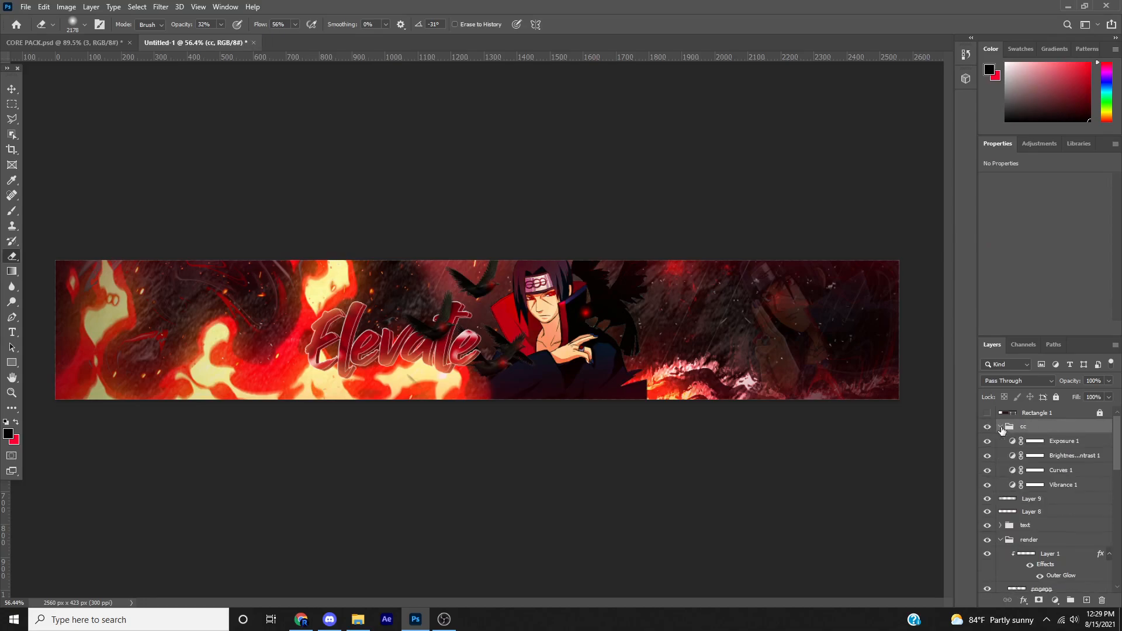
left_click(1062, 489)
left_click_drag(1083, 194, 1057, 208)
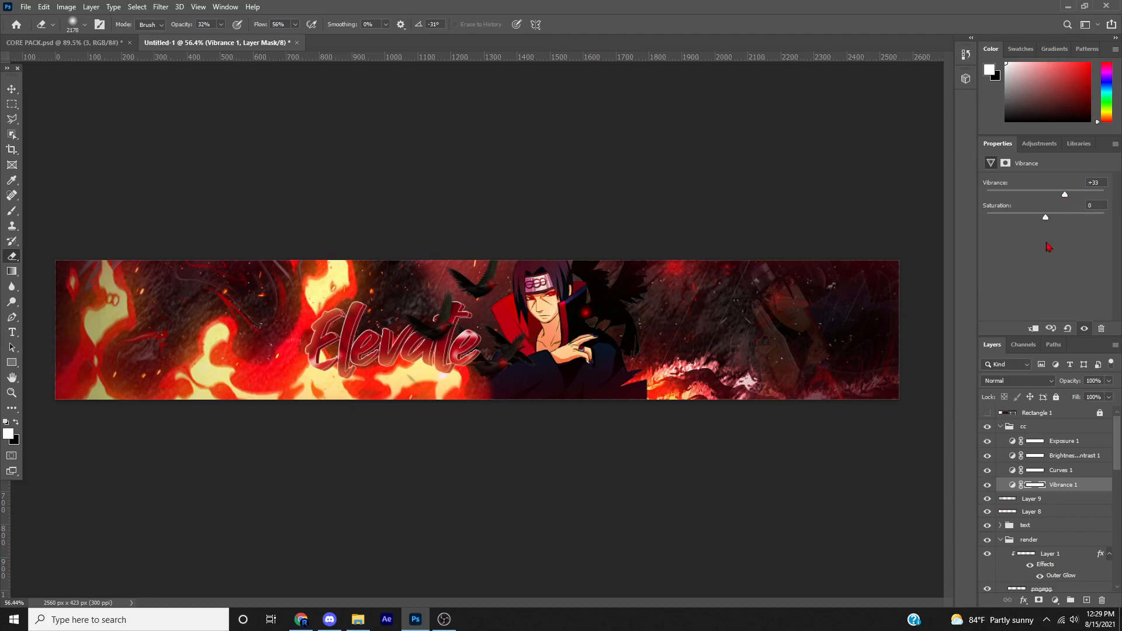
- Float and enlarge the Curves 1 properties, and shape an S-curve with points at input 36, output 29 and input 191, output 203
left_click(1061, 470)
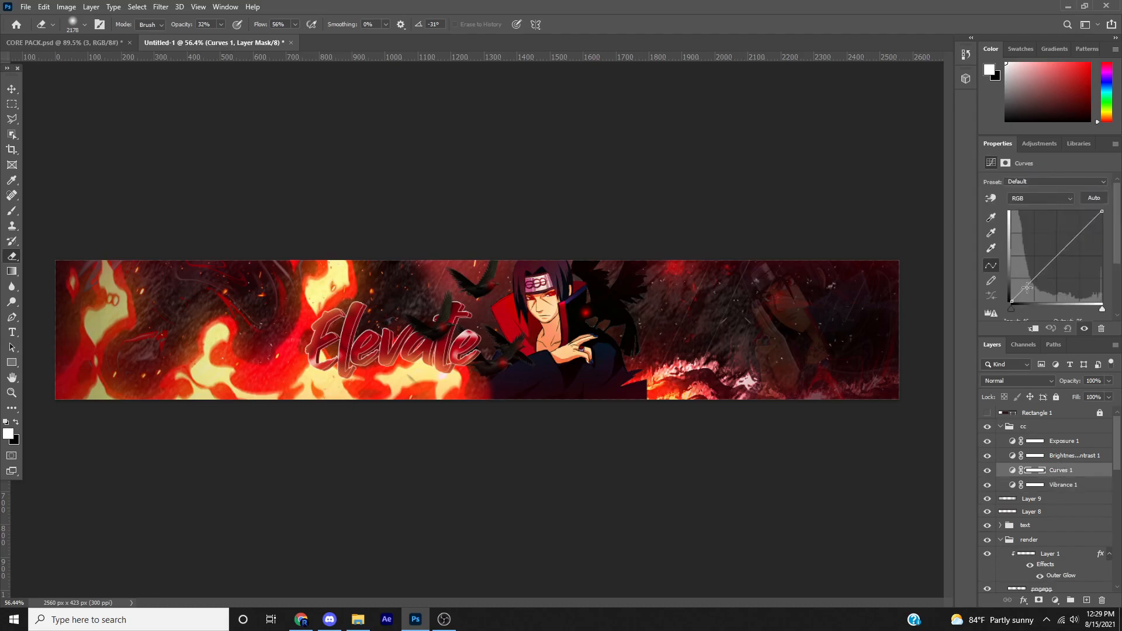
left_click_drag(1028, 288, 1030, 287)
key("ctrl+z")
left_click_drag(1011, 156, 822, 177)
left_click_drag(756, 406, 757, 607)
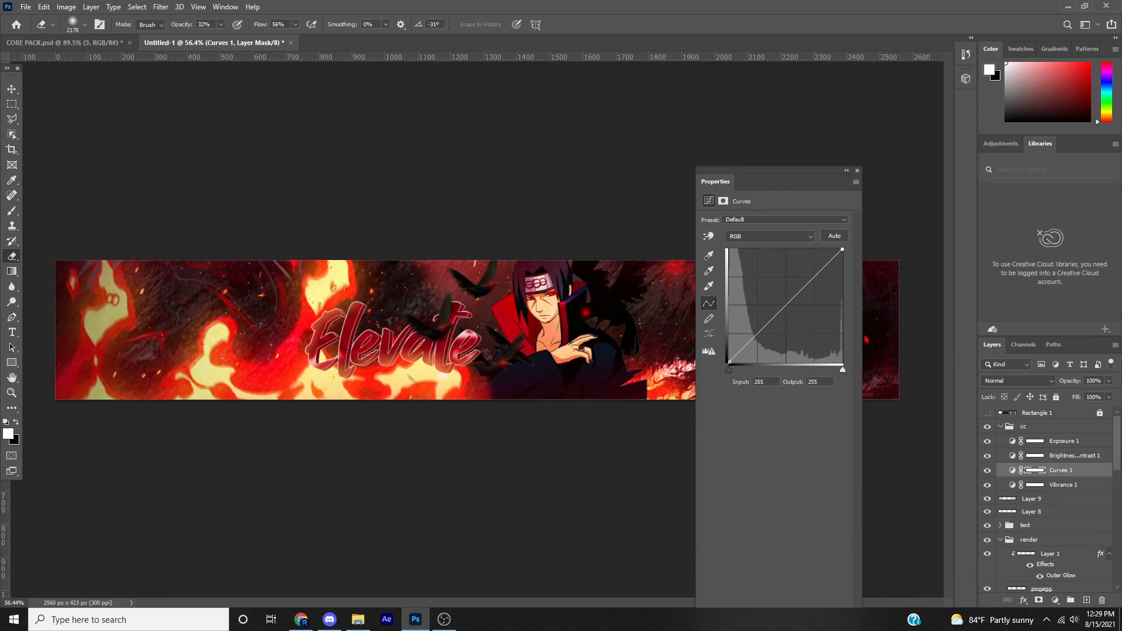
left_click_drag(862, 337, 1117, 336)
left_click_drag(863, 374, 864, 380)
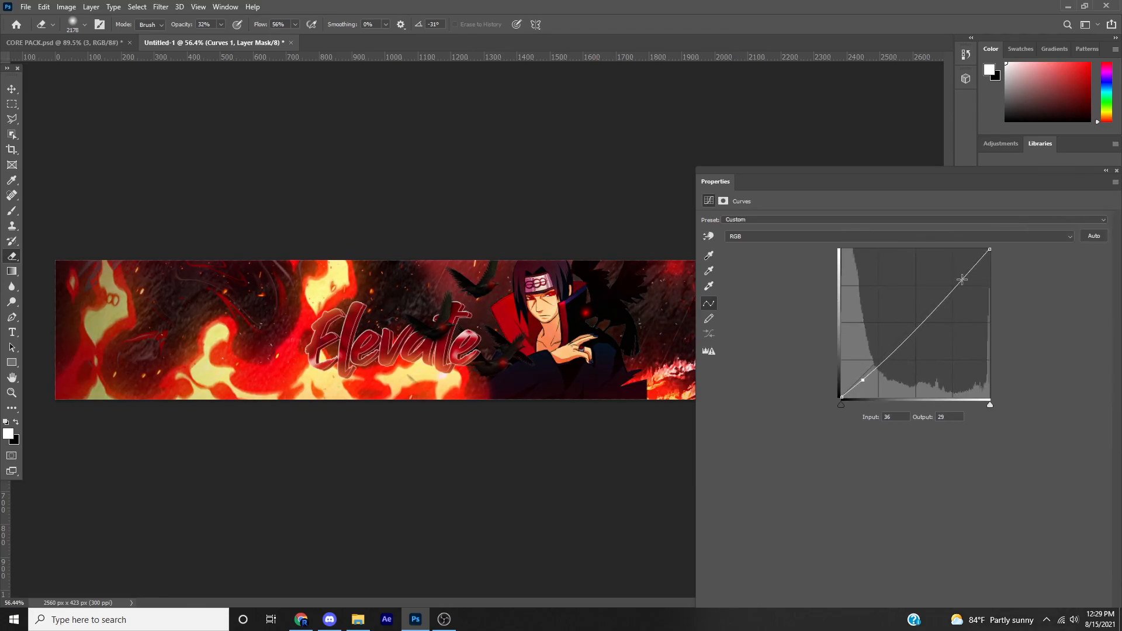
left_click_drag(954, 283, 951, 277)
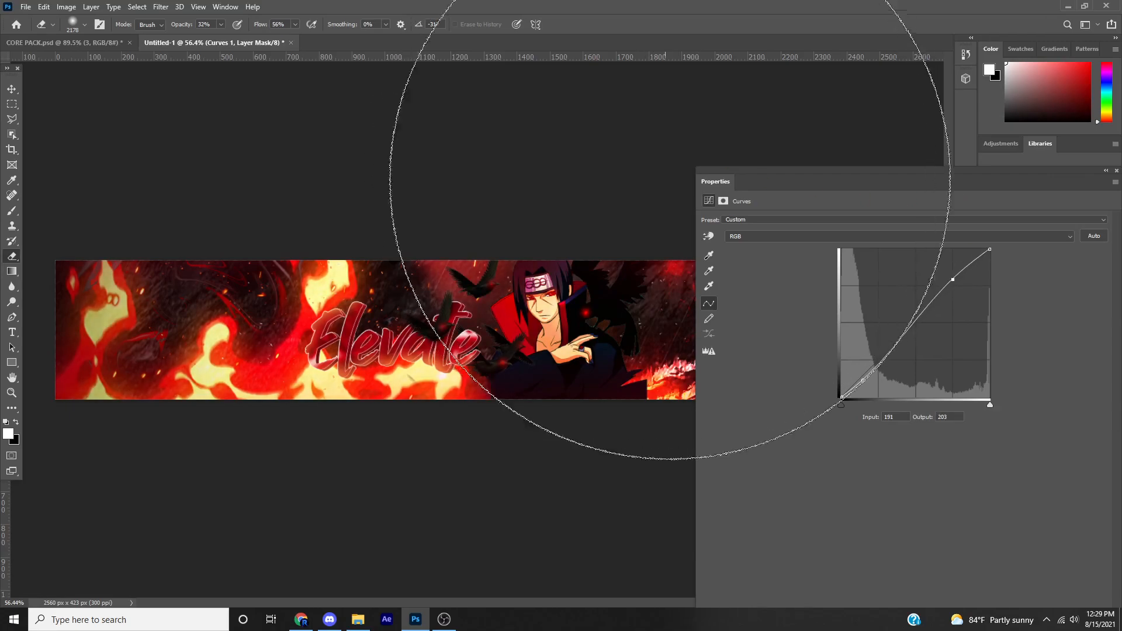
- Dock the floating Curves properties again and set brightness to 28 and contrast to 35 on the Brightness/Contrast adjustment layer
left_click_drag(723, 185, 985, 150)
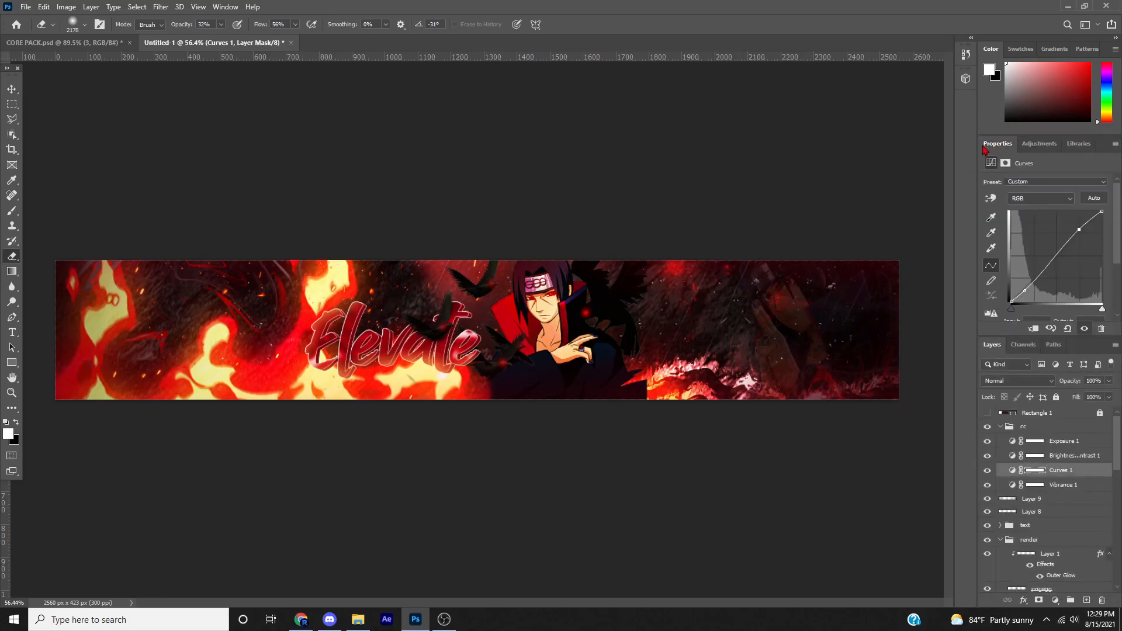
left_click(1048, 459)
mouse_move(1049, 216)
left_mouse_down()
mouse_move(1072, 215)
mouse_move(1009, 216)
mouse_move(1067, 216)
left_mouse_up()
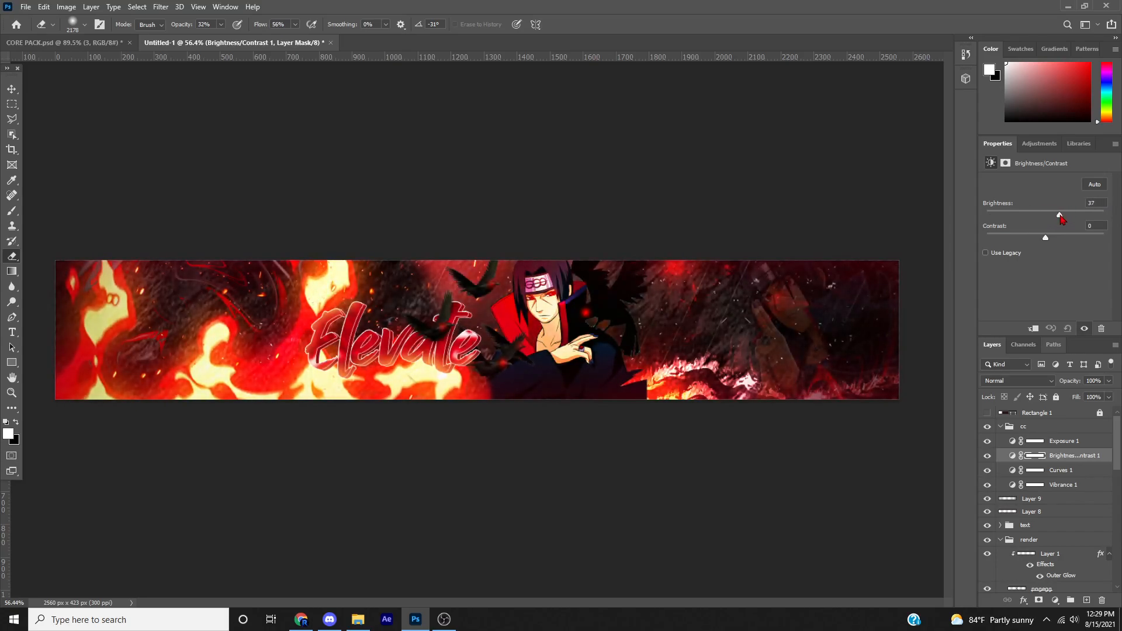
left_click_drag(1059, 225, 948, 237)
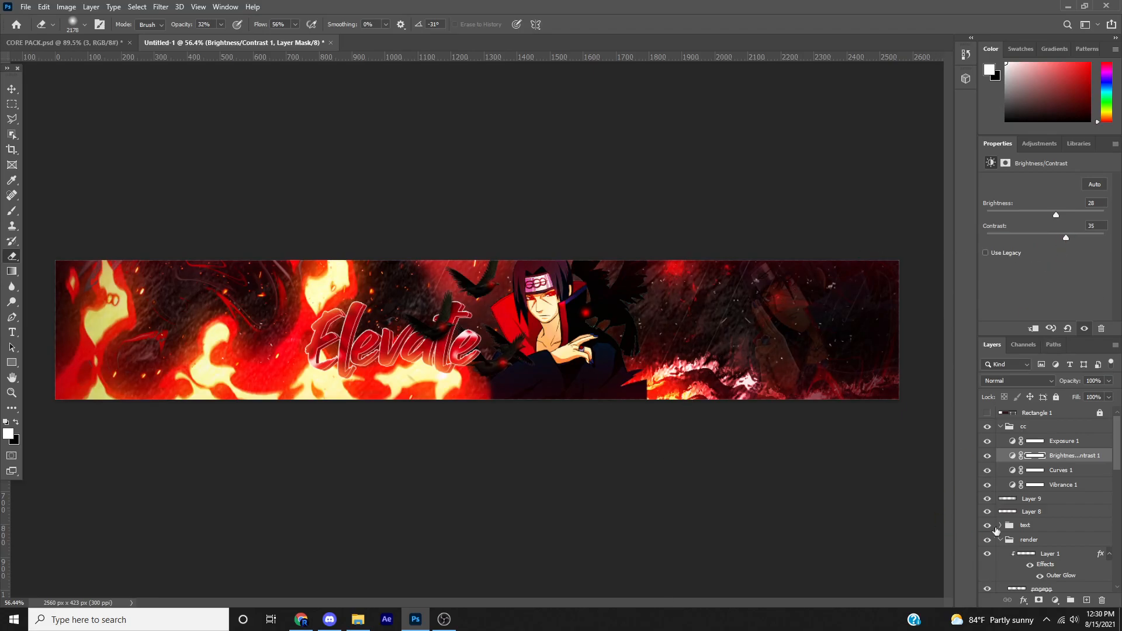
- Set the Exposure adjustment layer to gamma correction 1.18 and exposure +0.36
left_click(1058, 439)
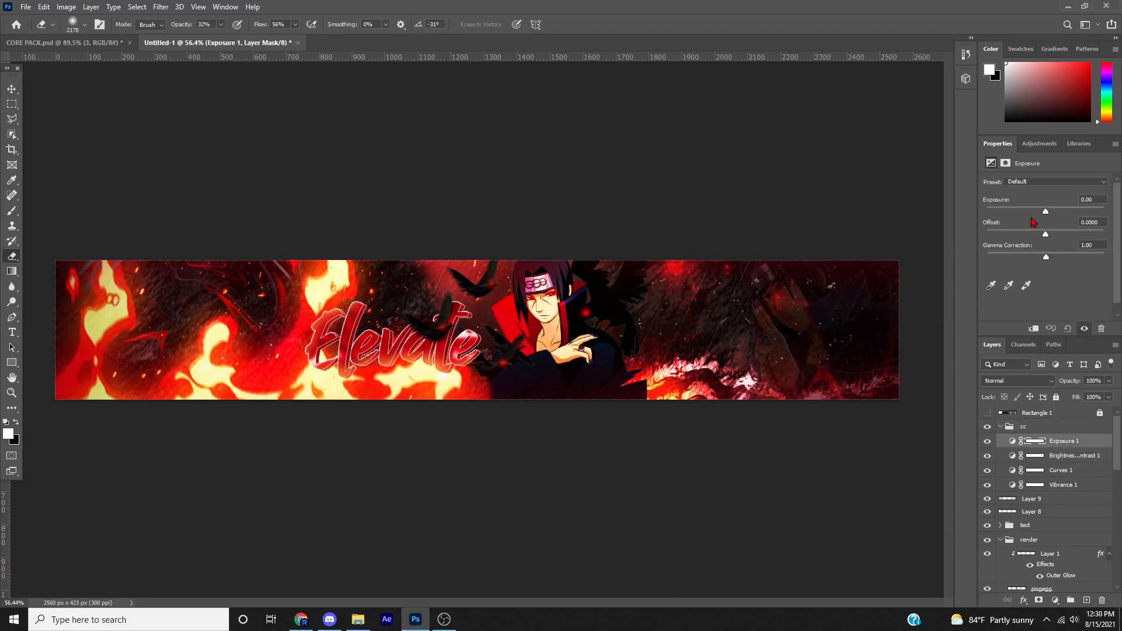
left_click_drag(1046, 211, 1042, 212)
key("ctrl+z")
left_click_drag(1051, 263, 1042, 273)
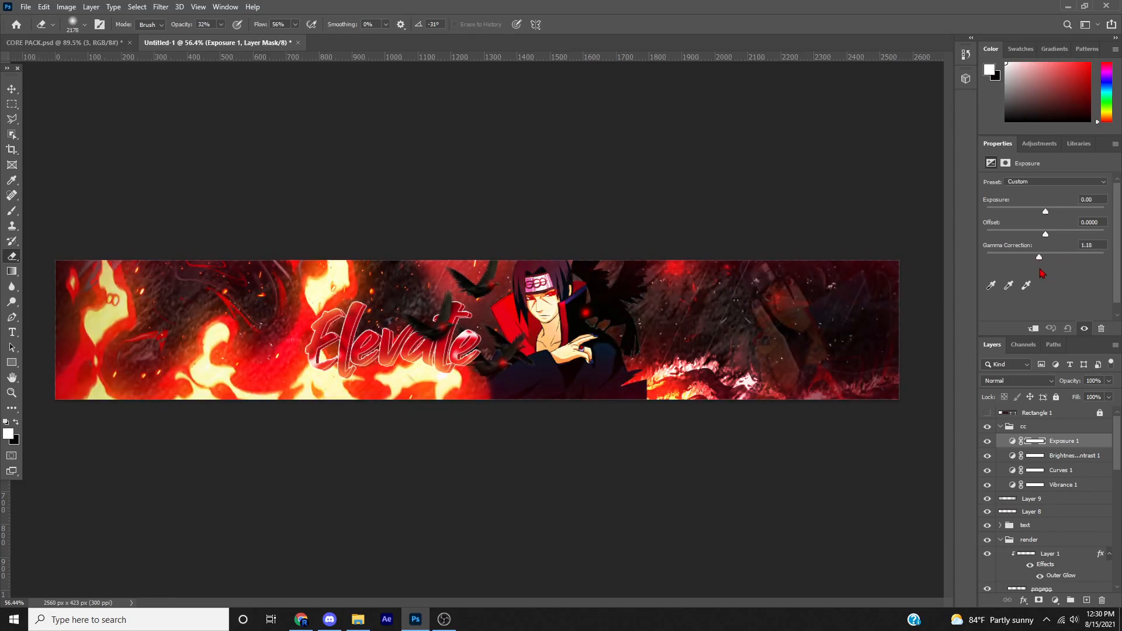
left_click_drag(1034, 242, 1057, 217)
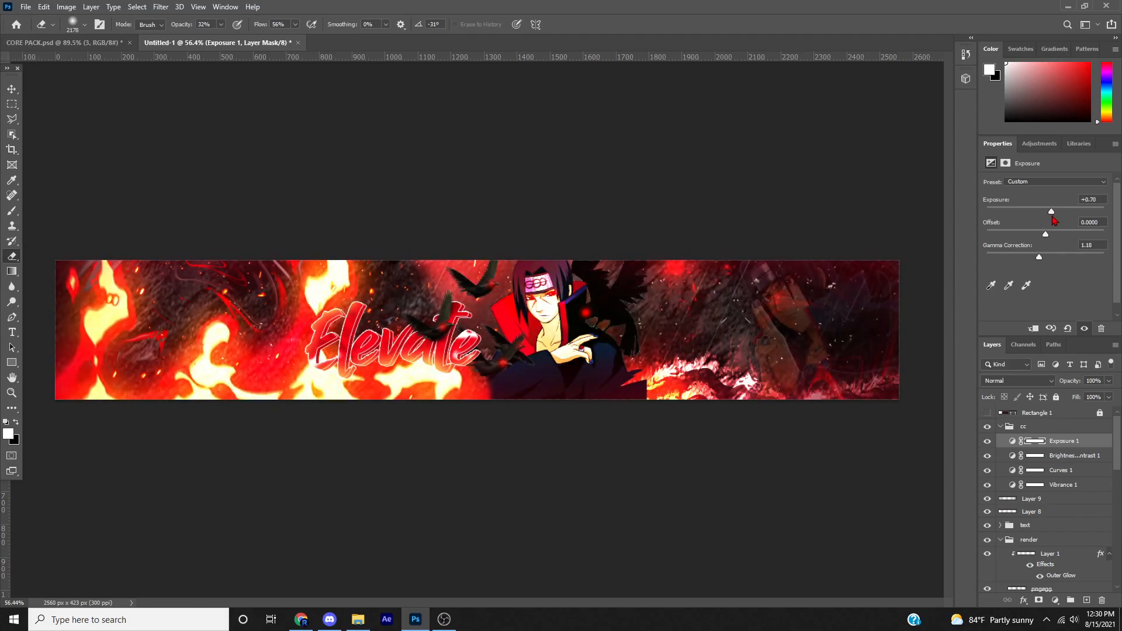
left_click_drag(1051, 218, 1050, 219)
scroll(233, 382, "up", 5)
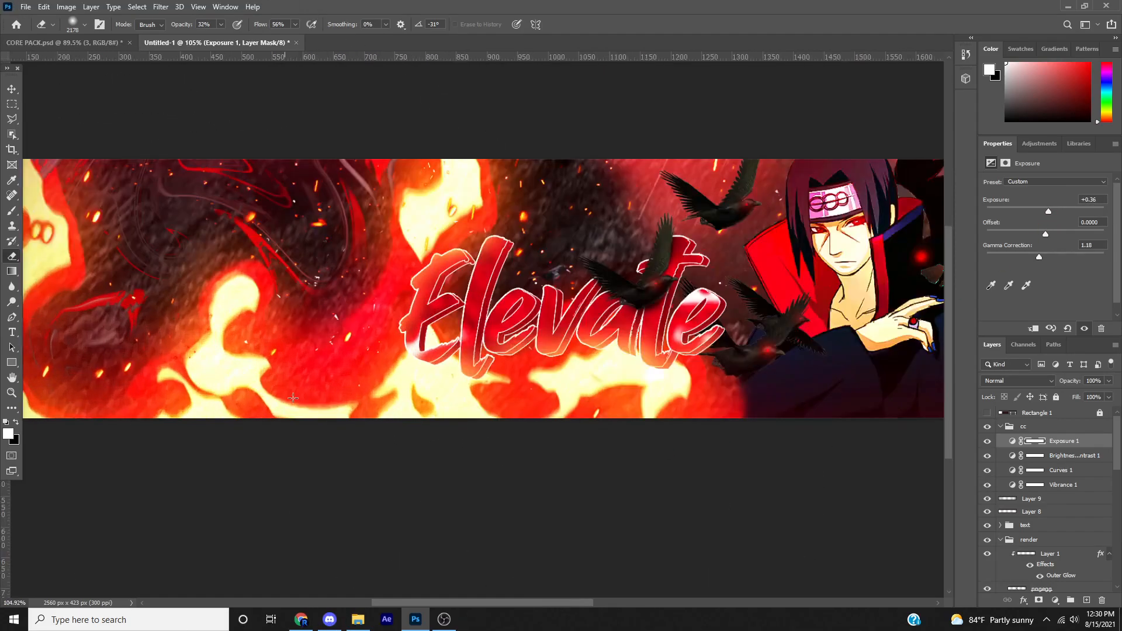
scroll(355, 368, "down", 3)
scroll(438, 351, "down", 3)
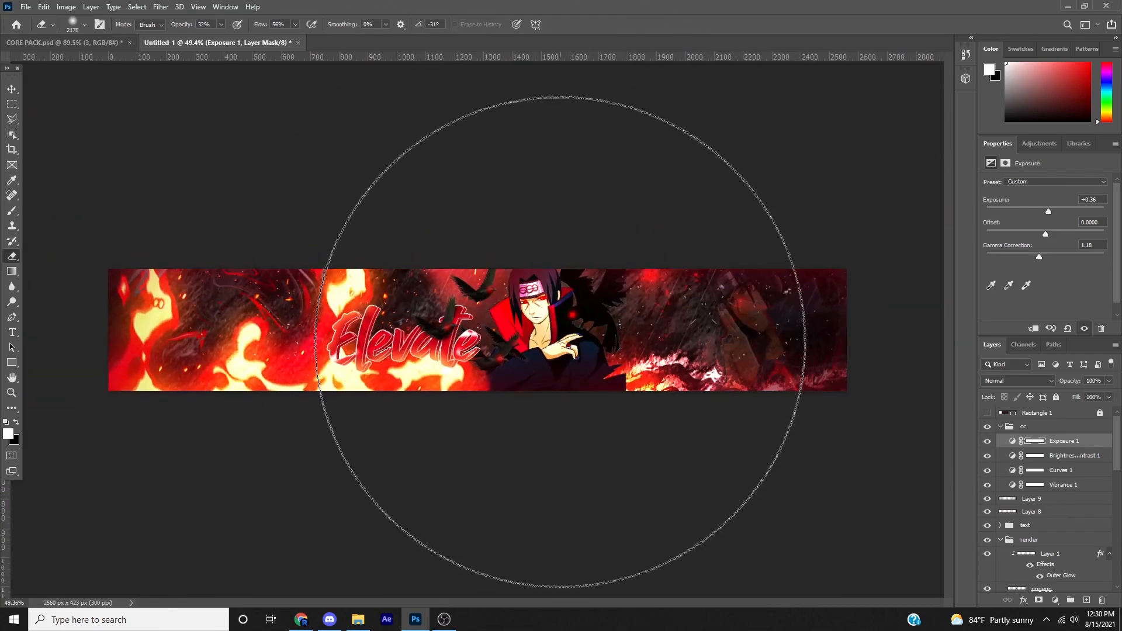
- Bring effect layer 6 from the EFECTOS group of CORE PACK.psd into the banner and place it above background layer 11
left_click(111, 42)
scroll(1020, 514, "up", 3)
left_click(987, 542)
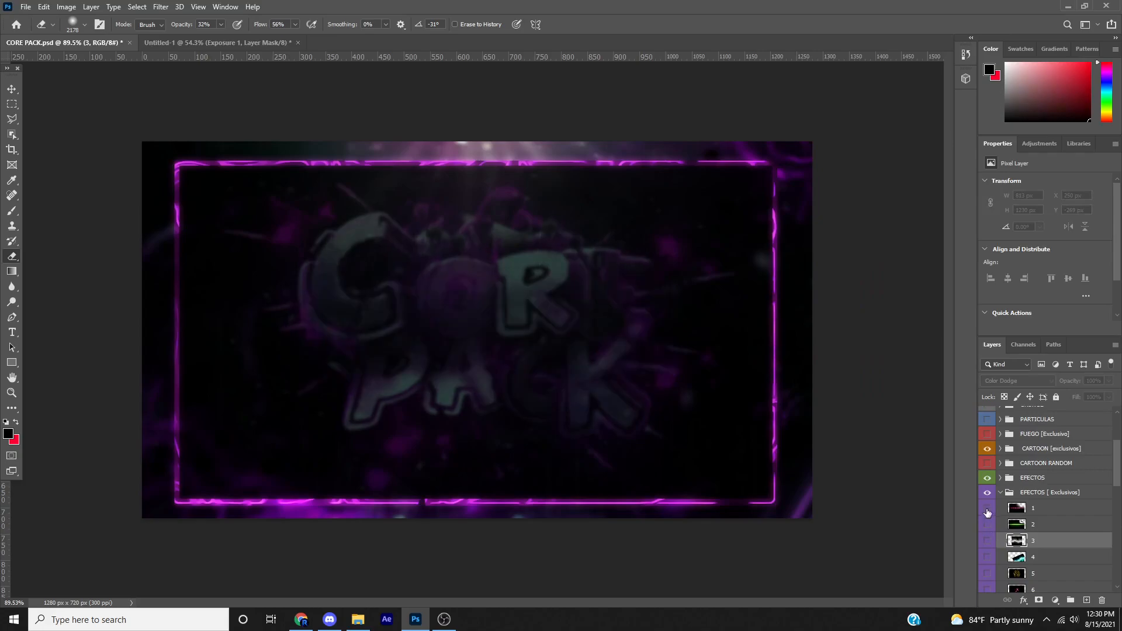
left_click(999, 480)
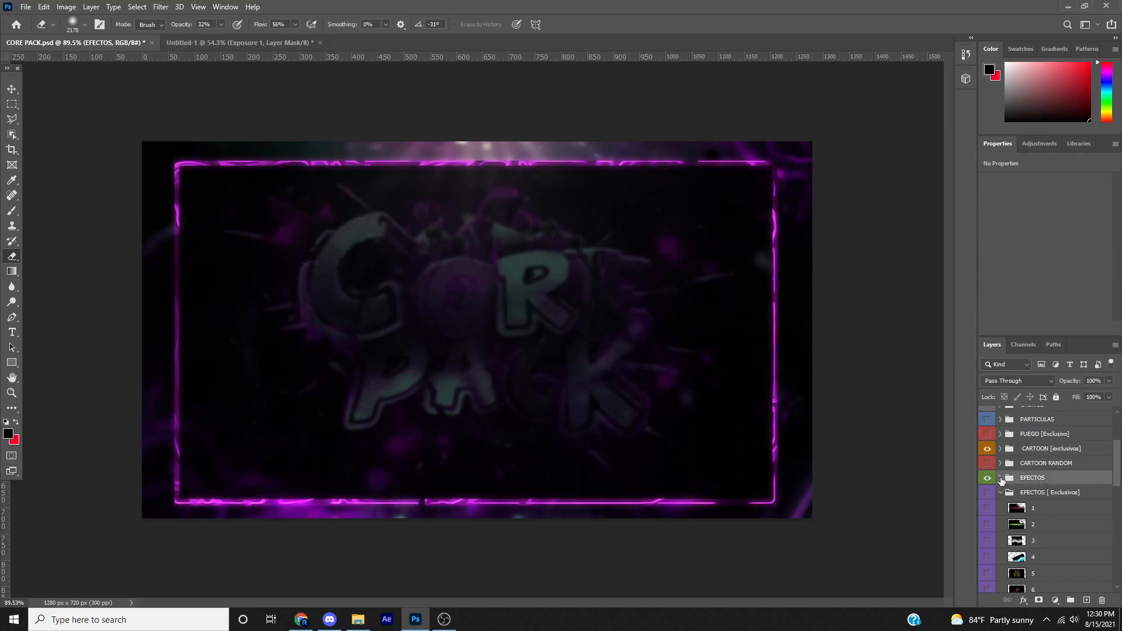
left_click(1000, 479)
left_click_drag(1018, 541, 430, 321)
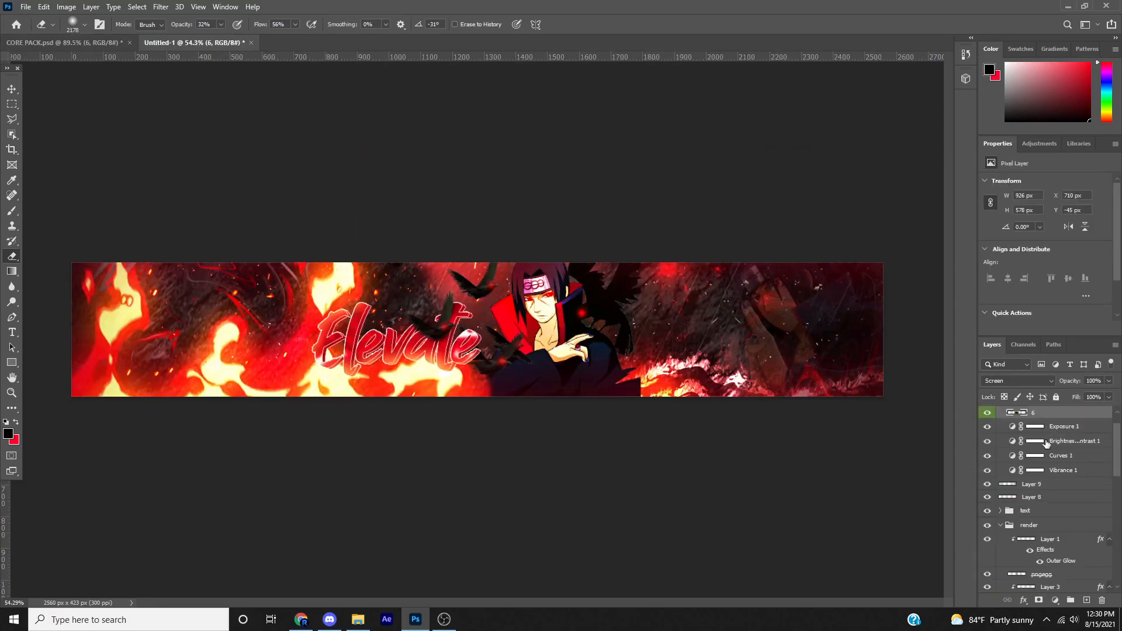
left_click_drag(1082, 414, 1065, 439)
- Scale effect layer 6 to about 253% and position it over the banner area to the right of the character
key("ctrl+t")
left_click_drag(439, 430, 753, 434)
left_click_drag(763, 531, 760, 454)
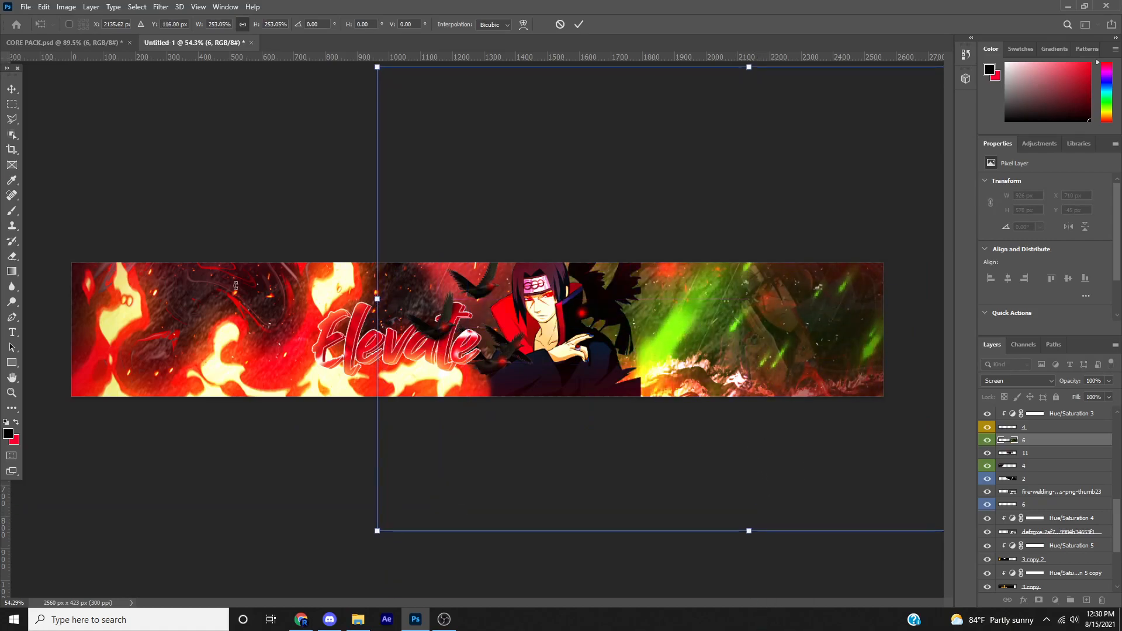
key("Return")
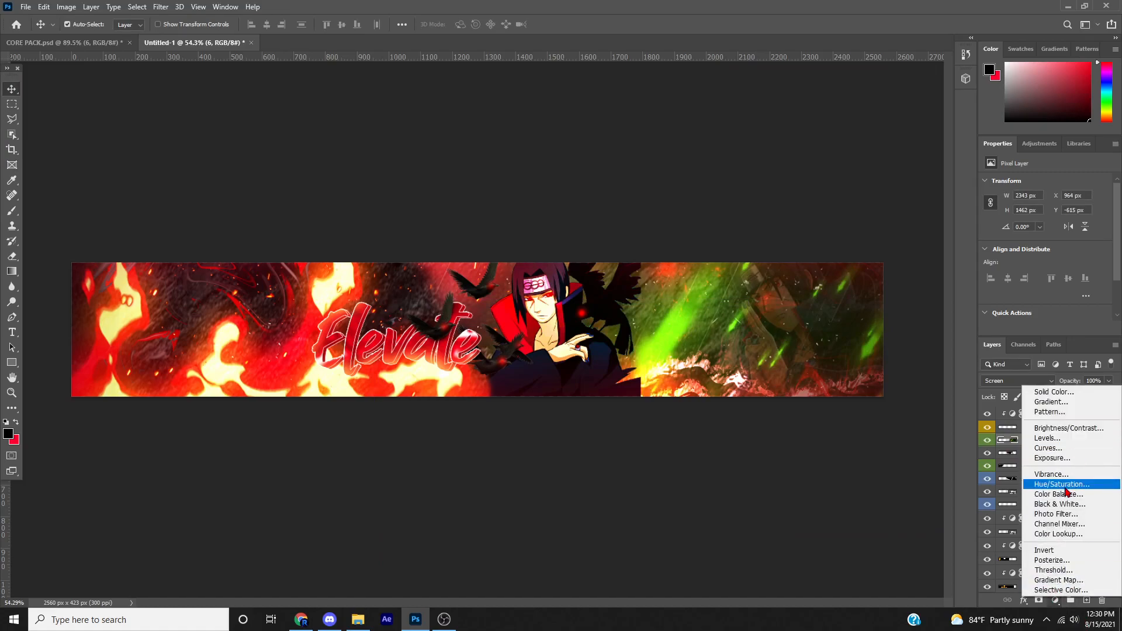
- Clip a Hue/Saturation adjustment to the green effect layer and colorize it with hue 4 and saturation 54
left_click(1064, 485)
left_click(1045, 287)
left_click_drag(992, 228, 1052, 257)
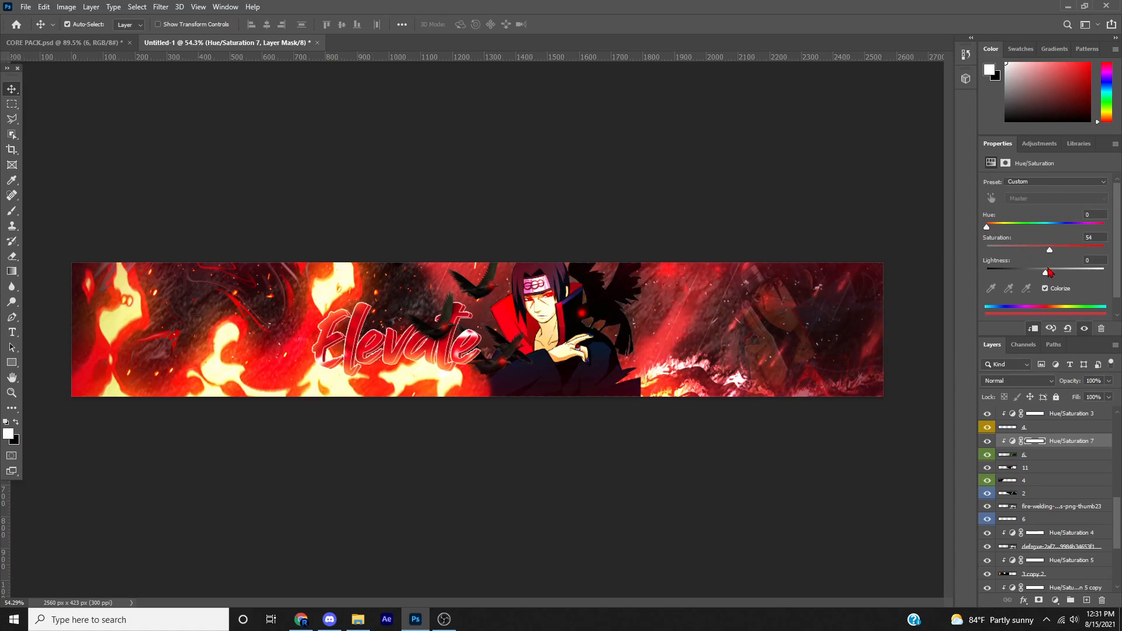
left_click_drag(988, 228, 998, 228)
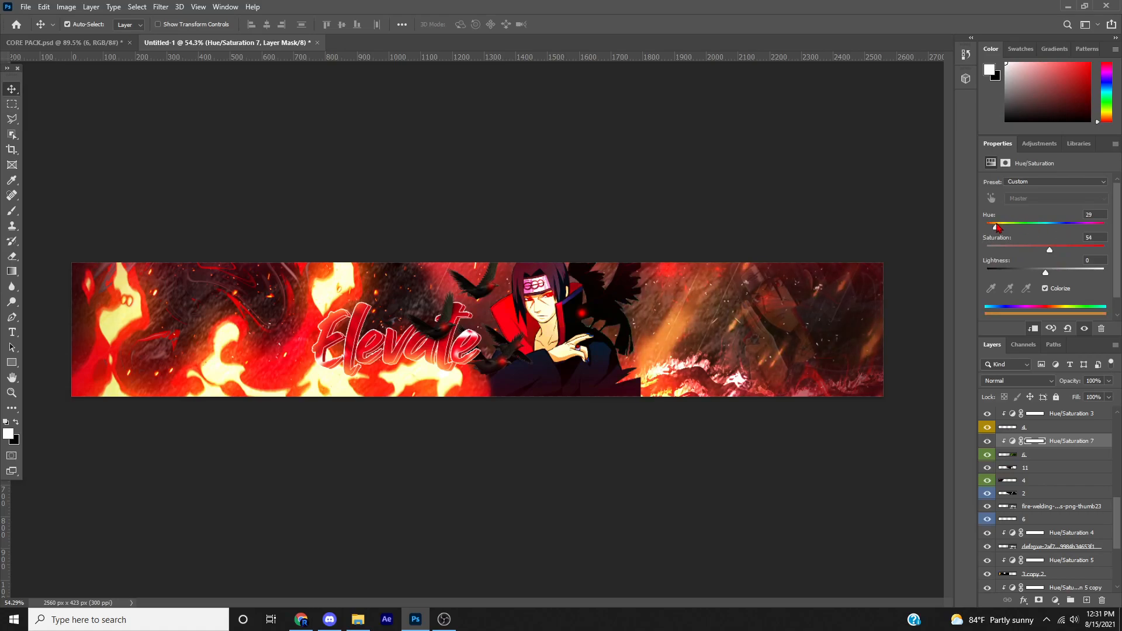
scroll(765, 338, "up", 2)
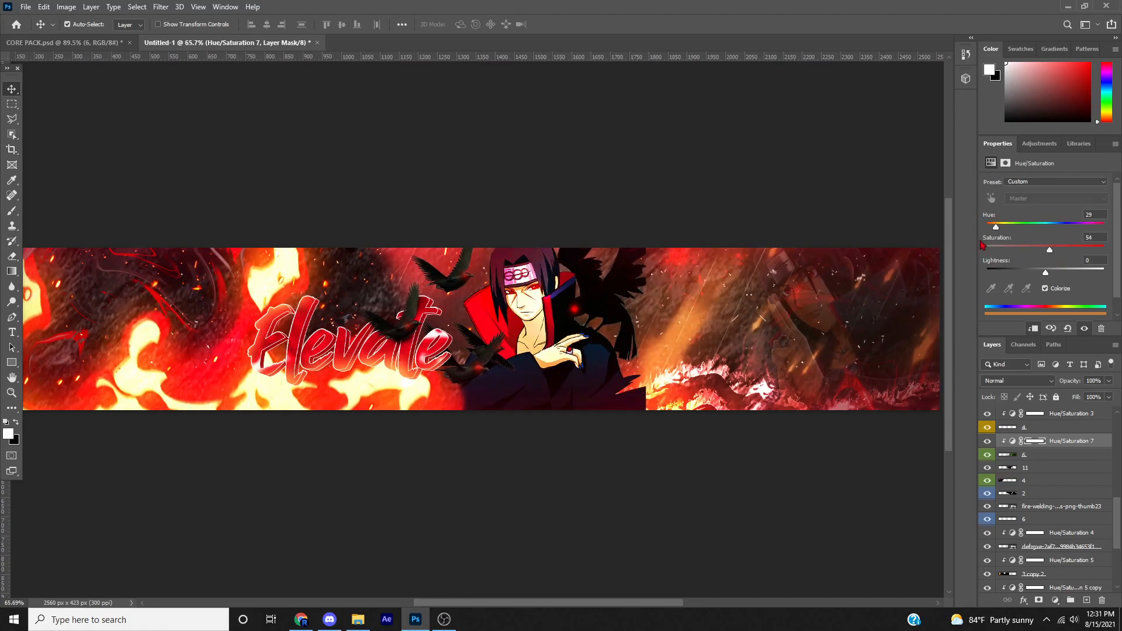
left_click_drag(998, 230, 989, 236)
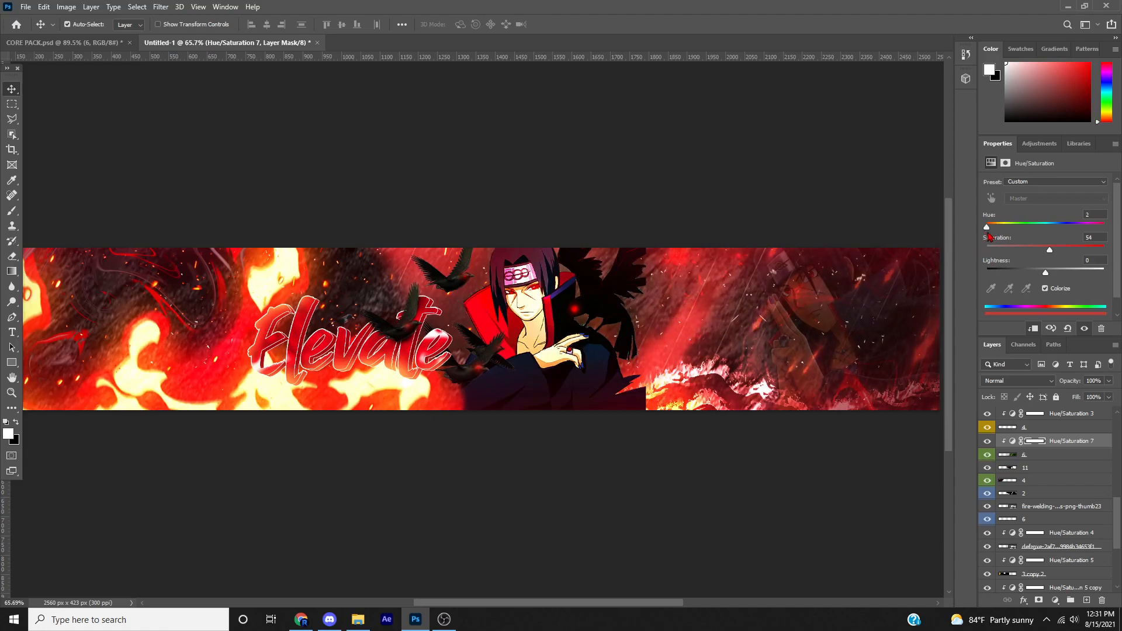
scroll(827, 341, "down", 5)
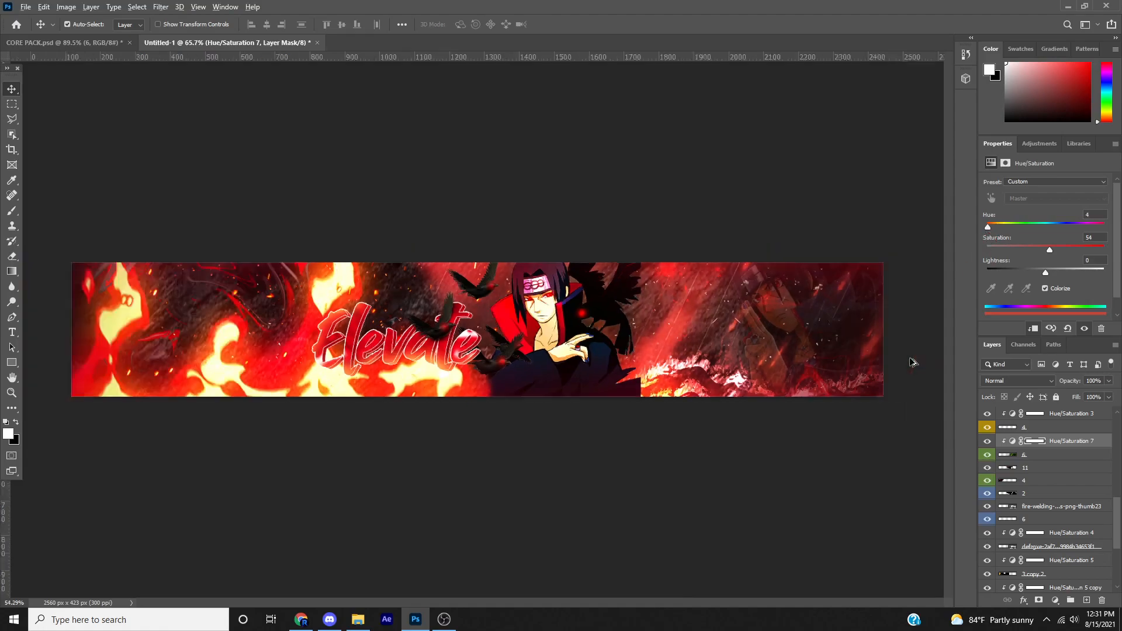
- Scale the crow on the Elevate text to about 81%, reposition it over the letter t, and hide Layer 5
scroll(864, 367, "up", 12)
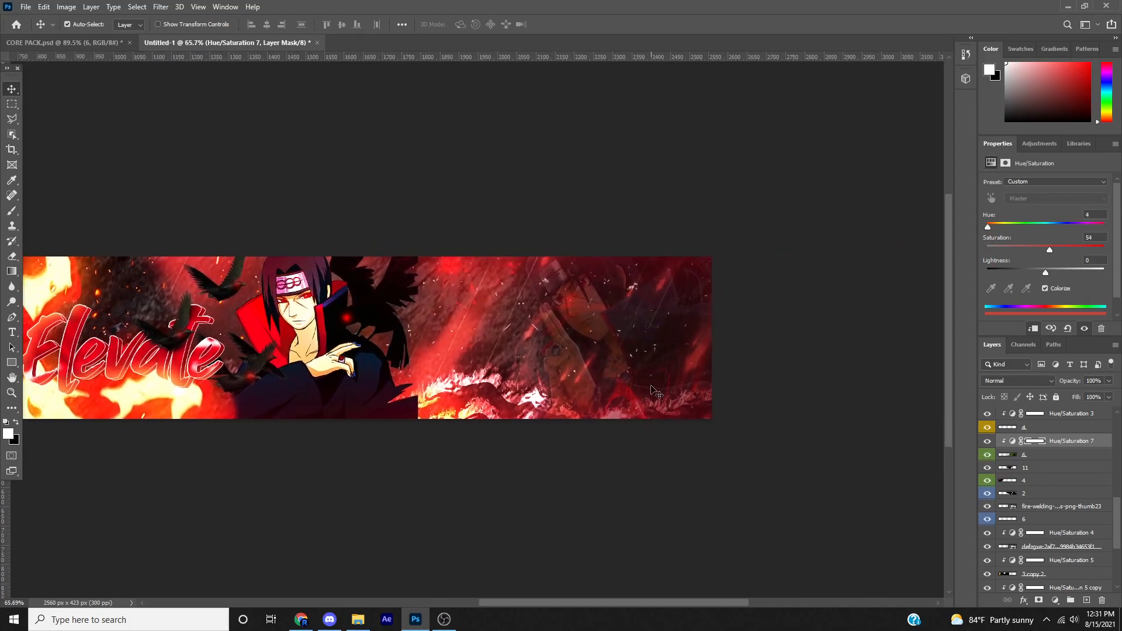
scroll(658, 393, "down", 8)
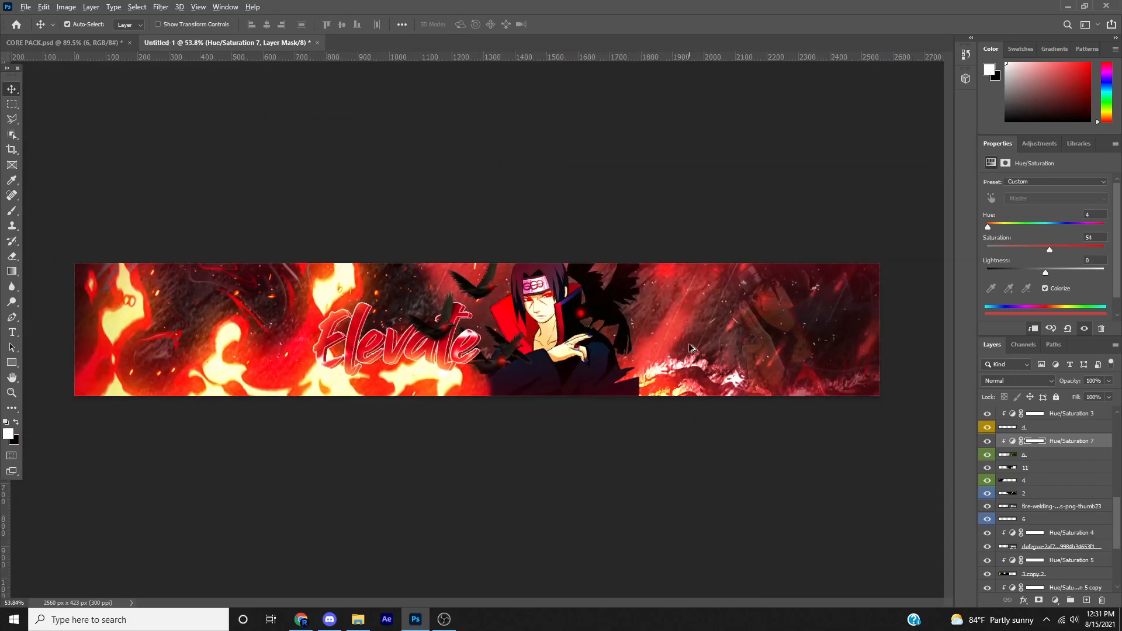
scroll(687, 349, "up", 6)
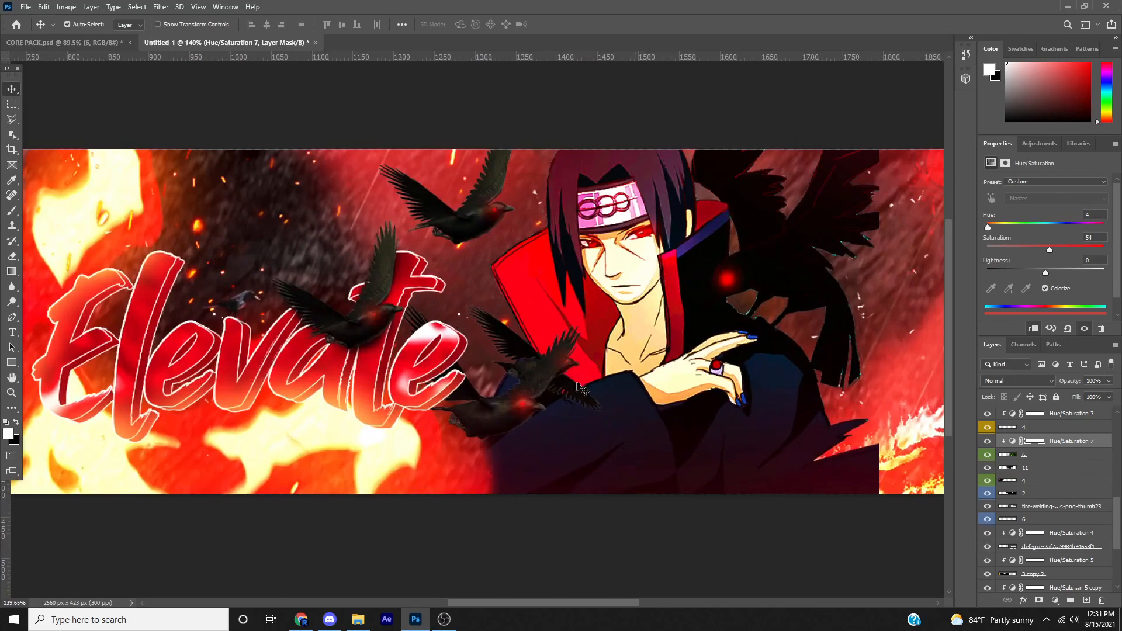
left_click(395, 330)
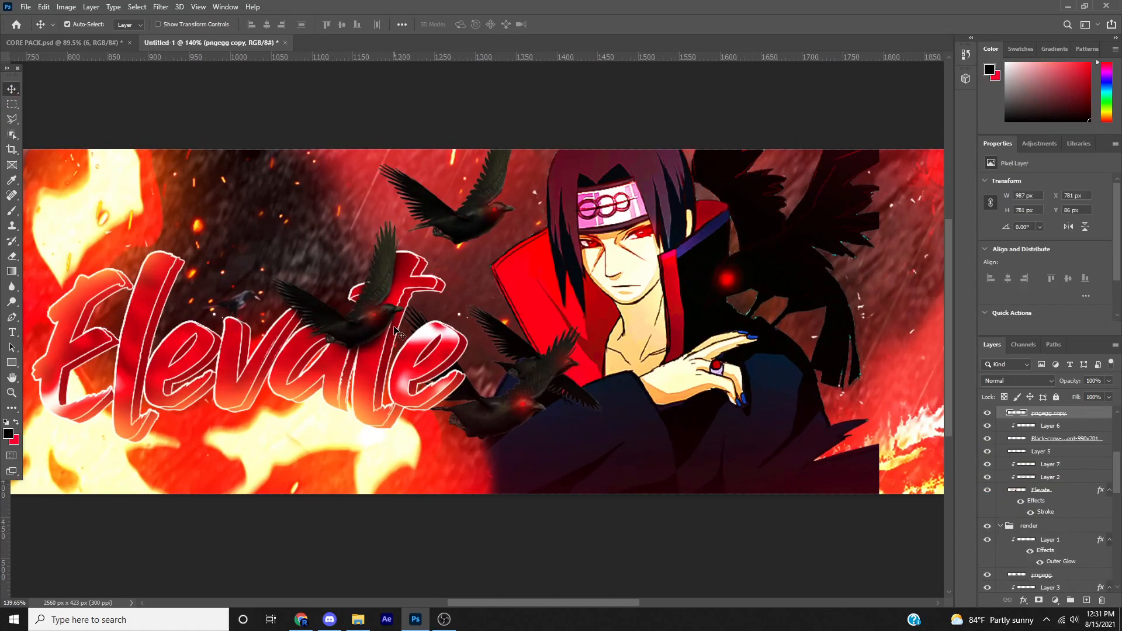
key("ctrl+t")
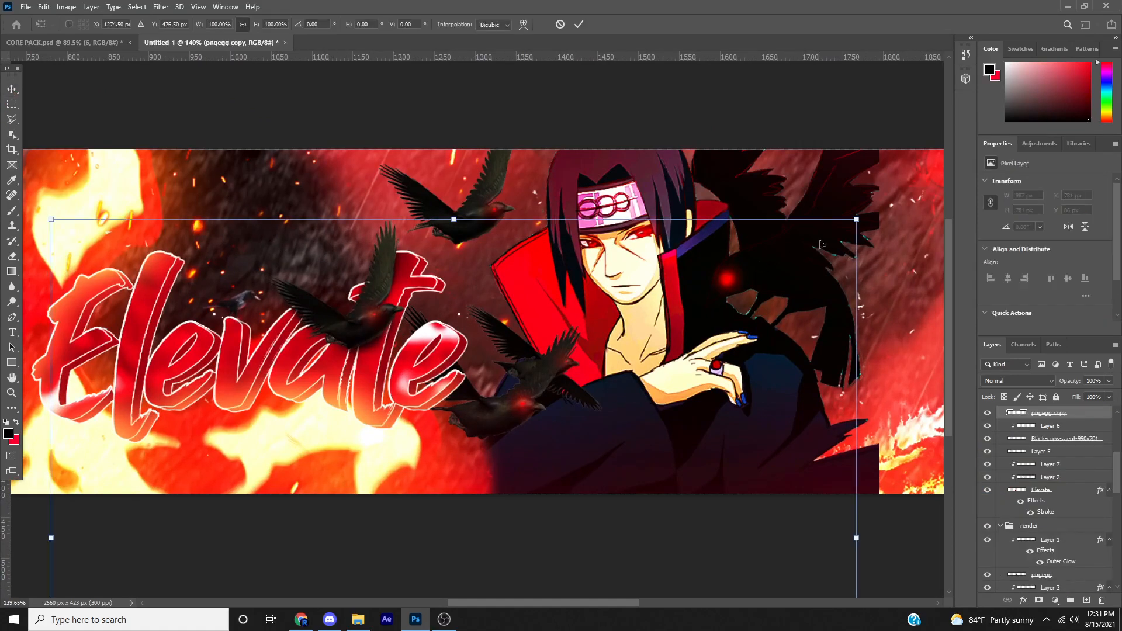
left_click_drag(857, 218, 671, 313)
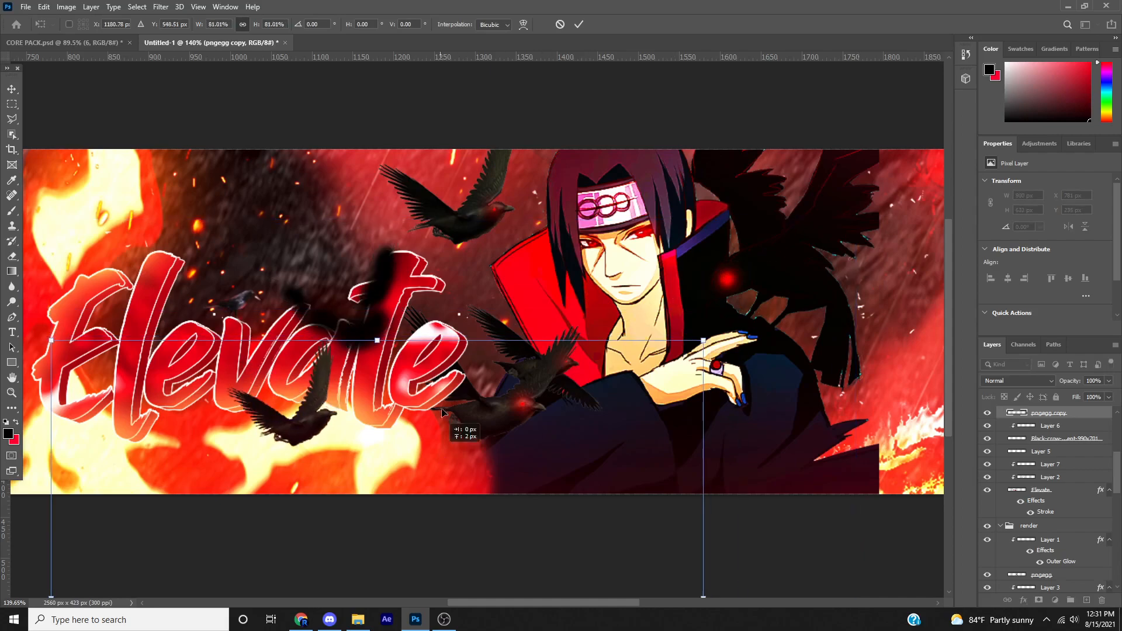
left_click_drag(442, 422, 496, 322)
scroll(994, 497, "up", 2)
key("Return")
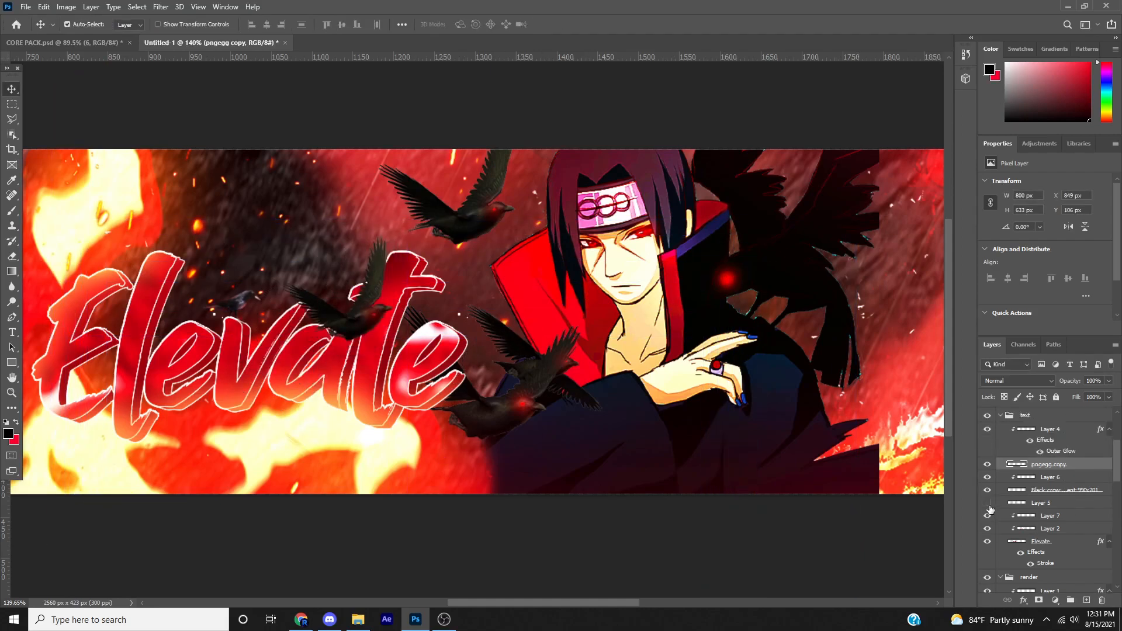
- Try to rotate the crow over the letter t and erase part of its wing, and undo these changes
key("ctrl+t")
left_click_drag(859, 461, 871, 433)
mouse_move(331, 377)
left_mouse_down()
mouse_move(740, 484)
mouse_move(684, 476)
mouse_move(719, 476)
left_mouse_up()
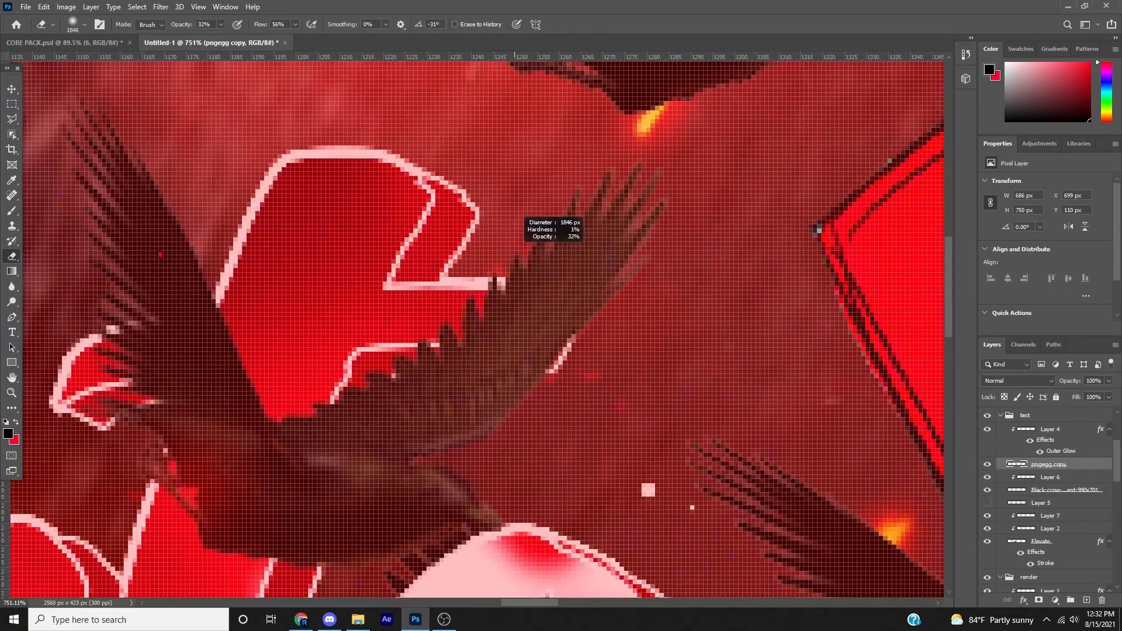
left_click_drag(261, 24, 293, 25)
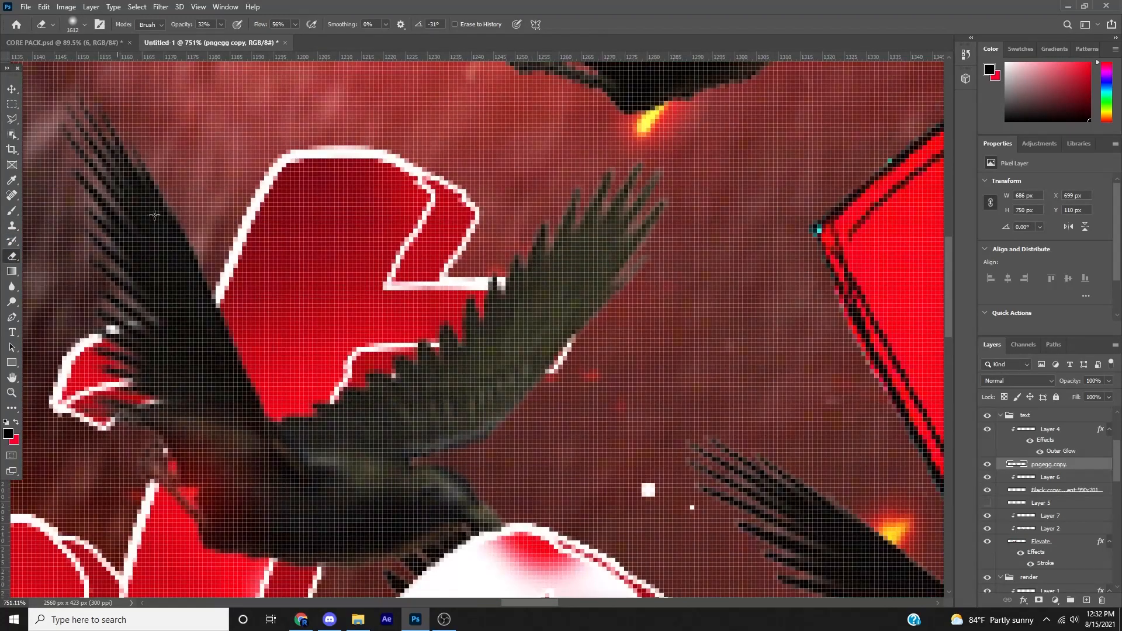
mouse_move(471, 318)
left_mouse_down()
mouse_move(498, 315)
mouse_move(587, 356)
left_mouse_up()
key("ctrl+z")
key("ctrl+z")
key("ctrl+z")
- Rotate the pngegg copy crow so its wings spread to both sides, and position it over the letter t
left_click(11, 91)
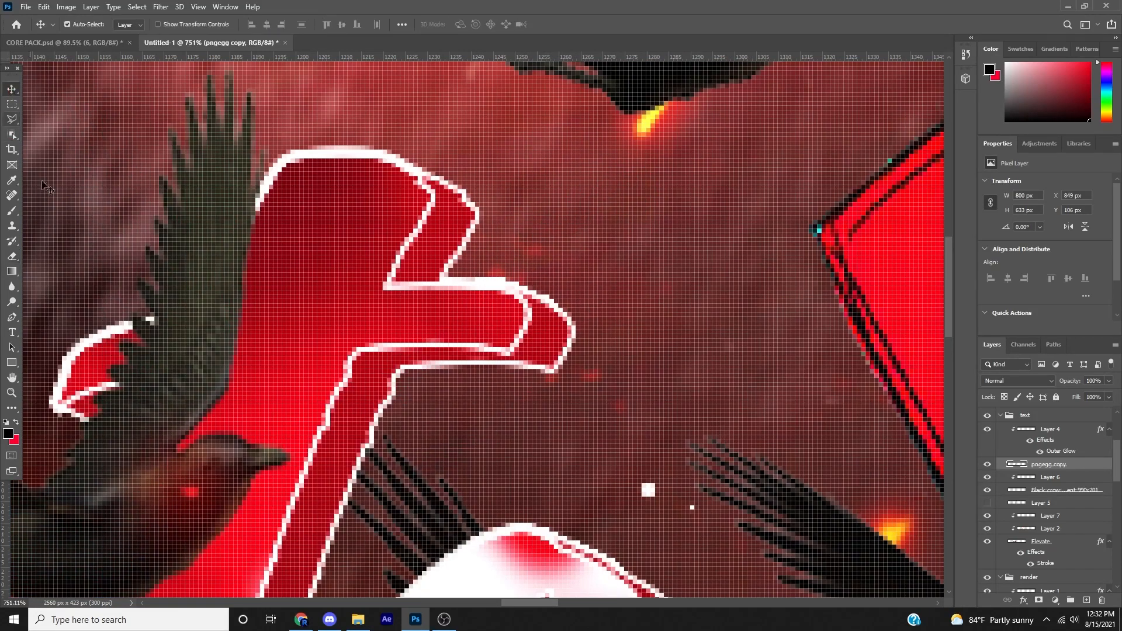
scroll(512, 382, "down", 10)
key("ctrl+t")
left_click_drag(503, 193, 629, 178)
left_click_drag(595, 385, 502, 414)
left_click_drag(614, 222, 754, 263)
left_click_drag(550, 368, 395, 322)
left_click_drag(466, 459, 506, 485)
left_click(11, 89)
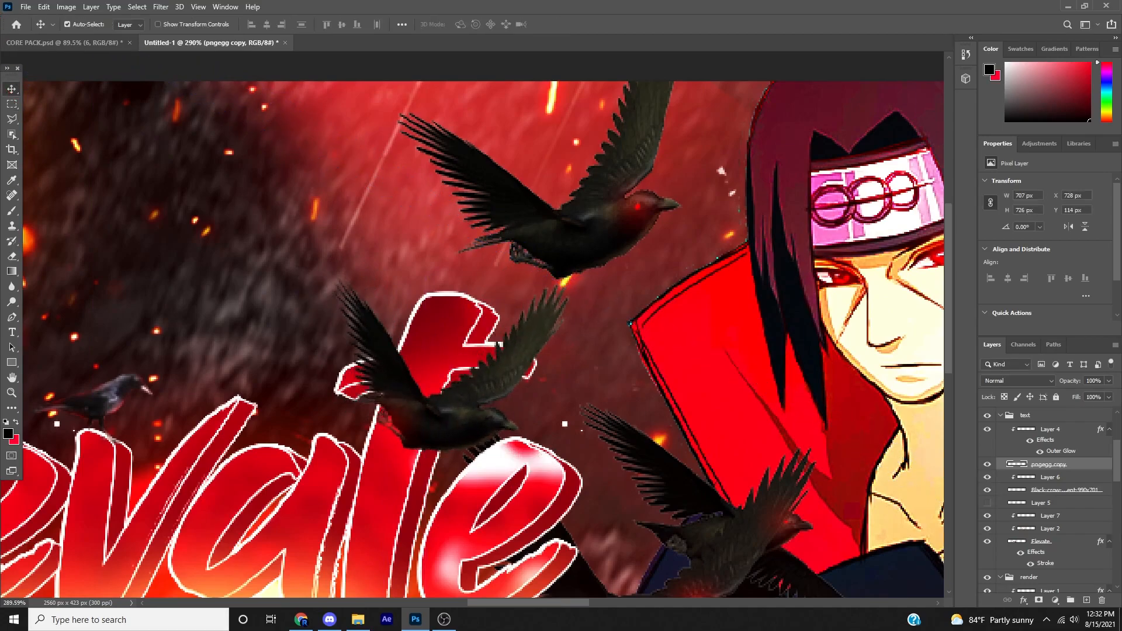
- Add a layer mask to the crow and brush black with a small brush over the wing part covering the t's crossbar
left_click(1039, 600)
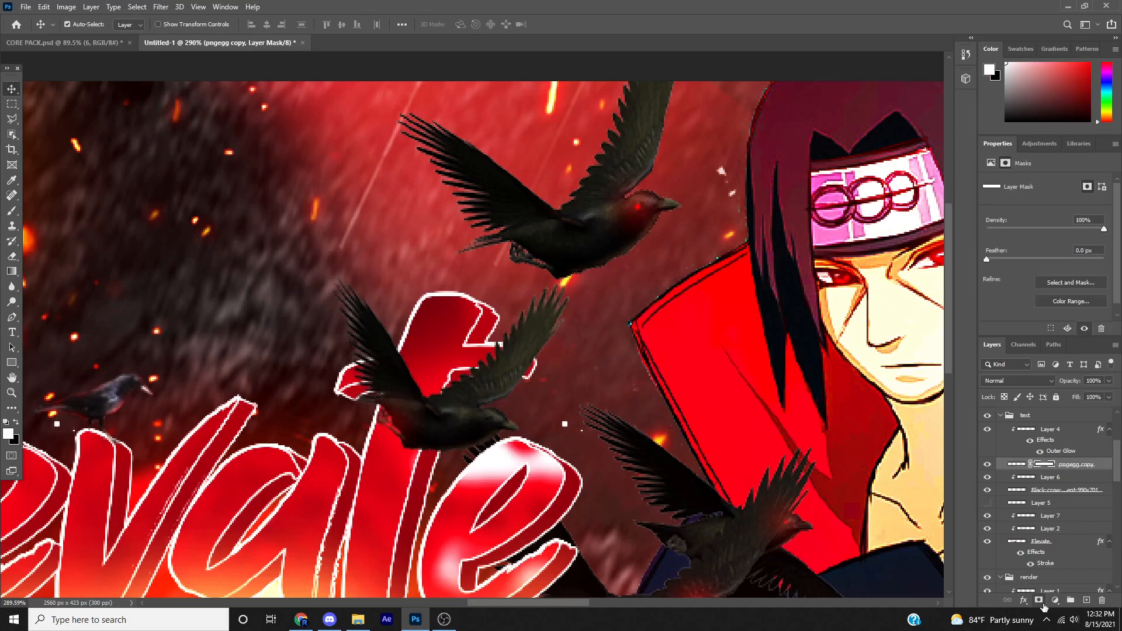
scroll(566, 282, "up", 5)
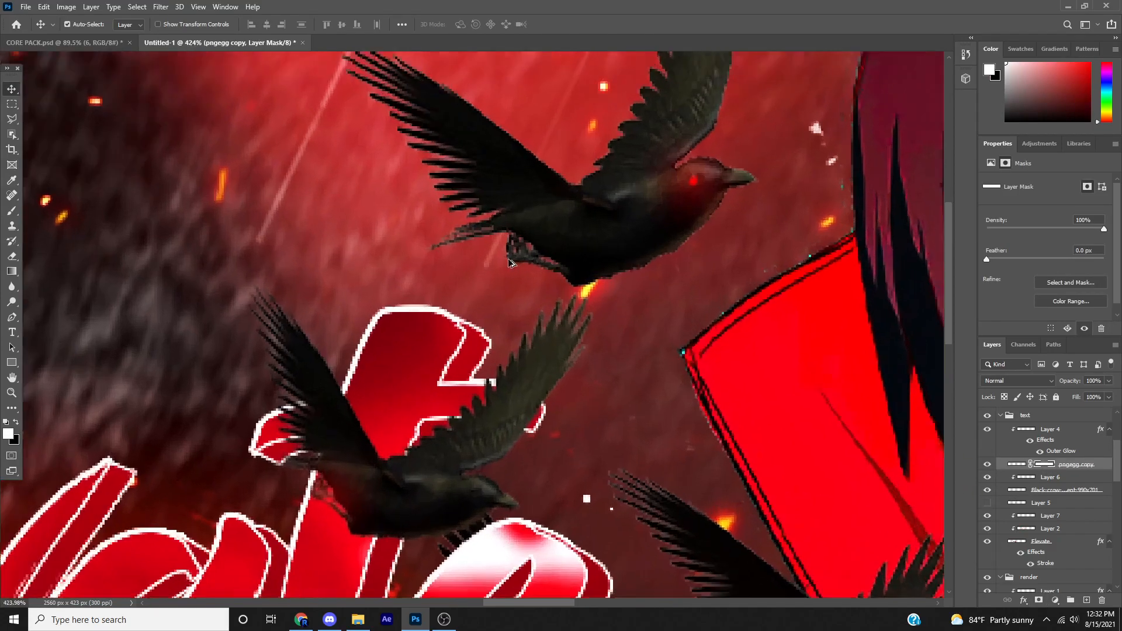
scroll(555, 322, "down", 3)
scroll(563, 241, "down", 2)
scroll(564, 326, "up", 3)
key("c")
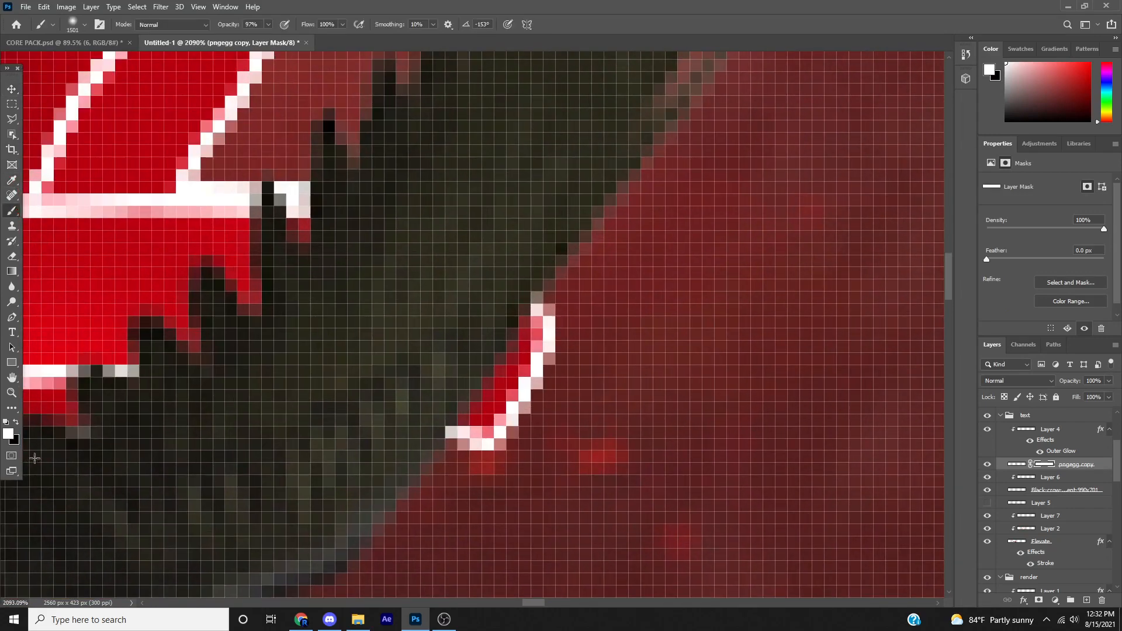
left_click(12, 211)
mouse_move(555, 318)
left_mouse_down()
mouse_move(626, 315)
mouse_move(629, 298)
mouse_move(808, 293)
mouse_move(303, 234)
left_mouse_up()
left_click_drag(456, 316, 476, 301)
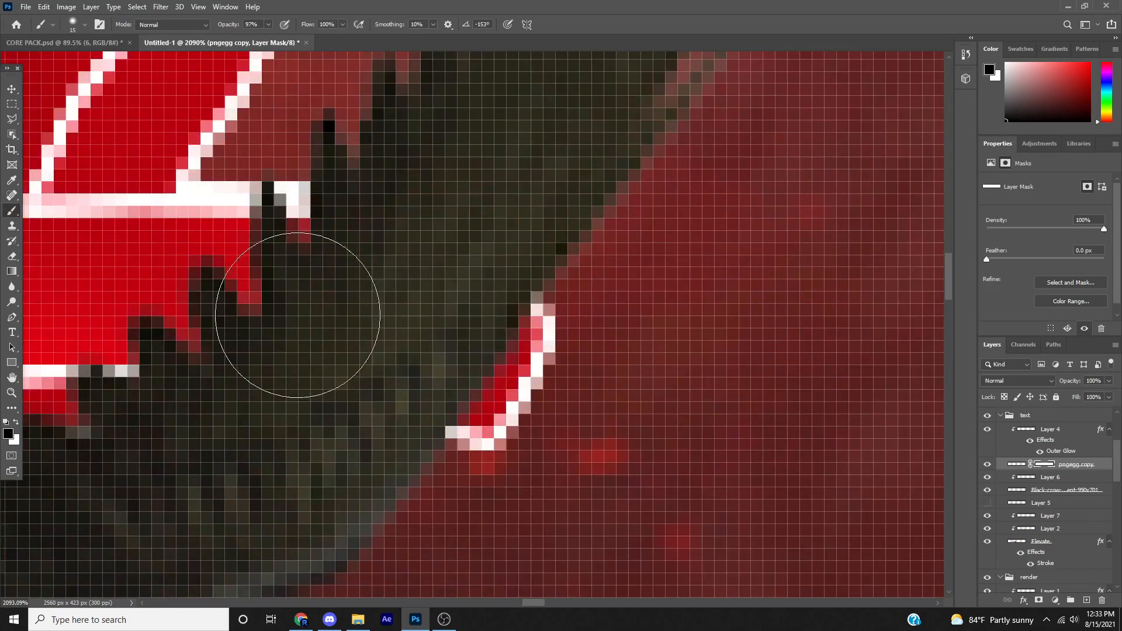
left_click(446, 356)
mouse_move(446, 356)
left_mouse_down()
mouse_move(296, 303)
mouse_move(264, 277)
mouse_move(263, 251)
mouse_move(356, 288)
mouse_move(449, 300)
mouse_move(456, 331)
left_mouse_up()
- Refine the crow's mask with a fine white brush, restoring wing edges along the outline of the t's crossbar
key("x")
scroll(558, 158, "up", 5)
mouse_move(525, 183)
left_mouse_down()
mouse_move(511, 201)
mouse_move(403, 233)
left_mouse_up()
scroll(369, 216, "up", 9)
left_click_drag(328, 342, 567, 469)
scroll(719, 263, "down", 9)
scroll(726, 386, "up", 5)
scroll(466, 262, "down", 8)
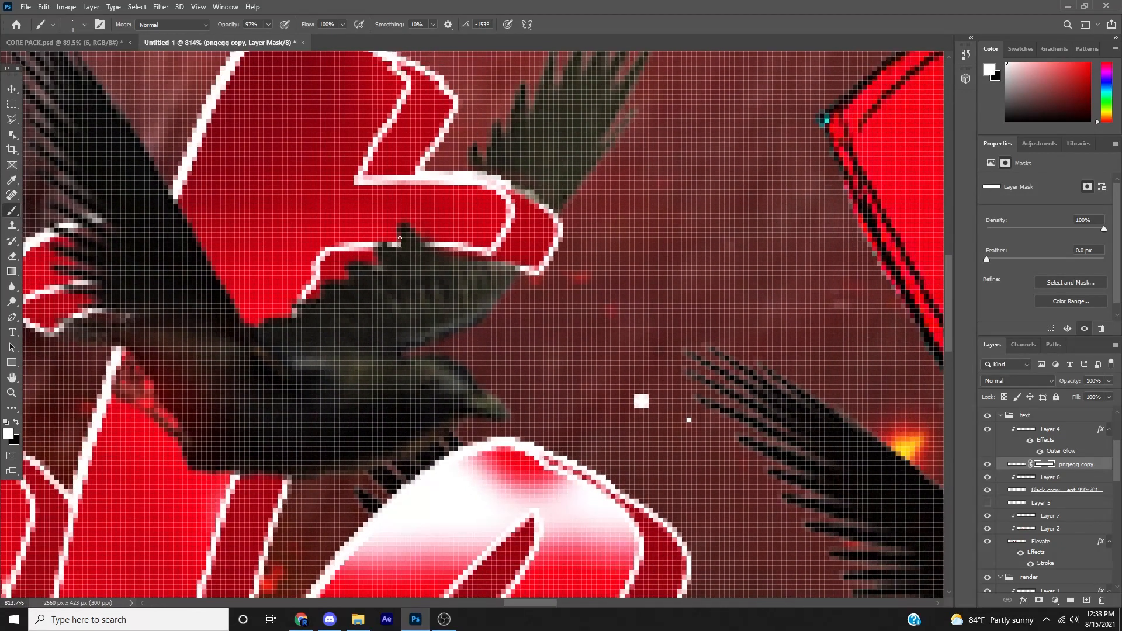
- Enlarge the brush to 8 px and mask out in black the remaining feather tips below the t's crossbar
key("x")
key("bracketright")
key("bracketright")
key("bracketright")
key("bracketright")
key("bracketright")
key("bracketright")
key("bracketright")
mouse_move(401, 228)
left_mouse_down()
mouse_move(491, 240)
mouse_move(410, 243)
mouse_move(432, 256)
mouse_move(362, 257)
left_mouse_up()
scroll(374, 251, "down", 6)
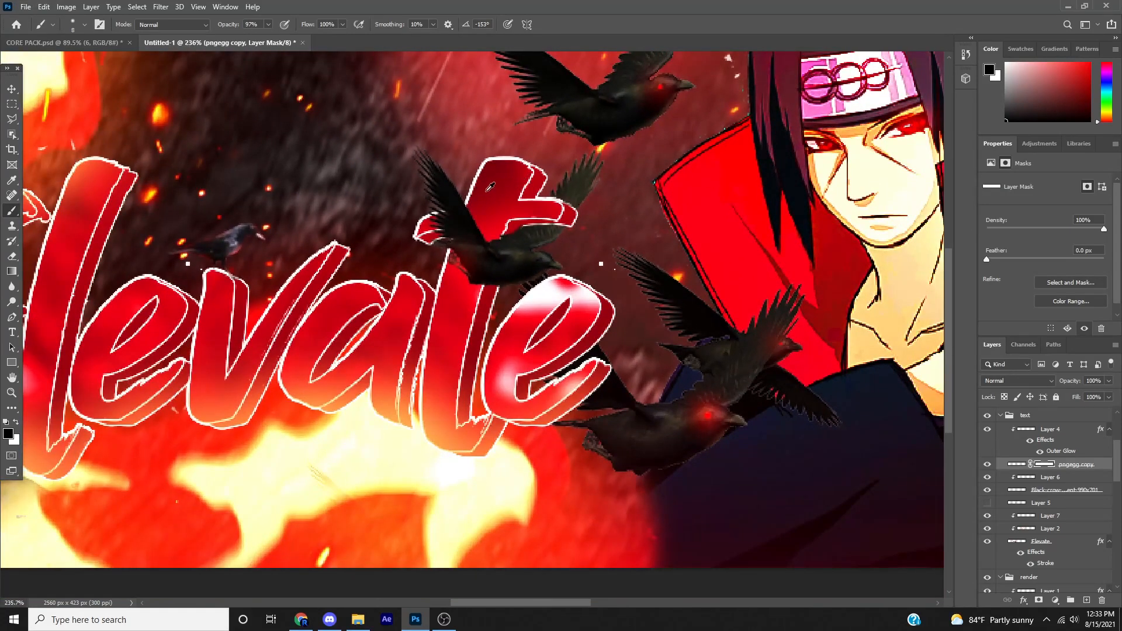
- Select Layer 4 in the text group and switch to Chrome to fetch the downloaded pngegg.png crows
scroll(490, 186, "down", 5)
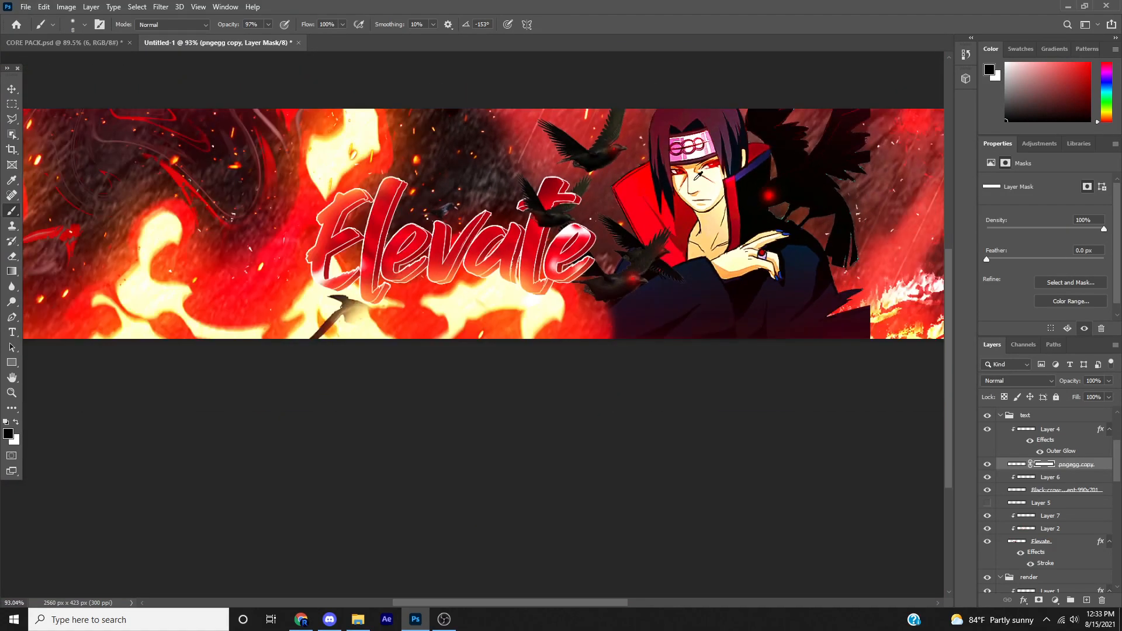
scroll(699, 173, "down", 2)
scroll(699, 170, "down", 2)
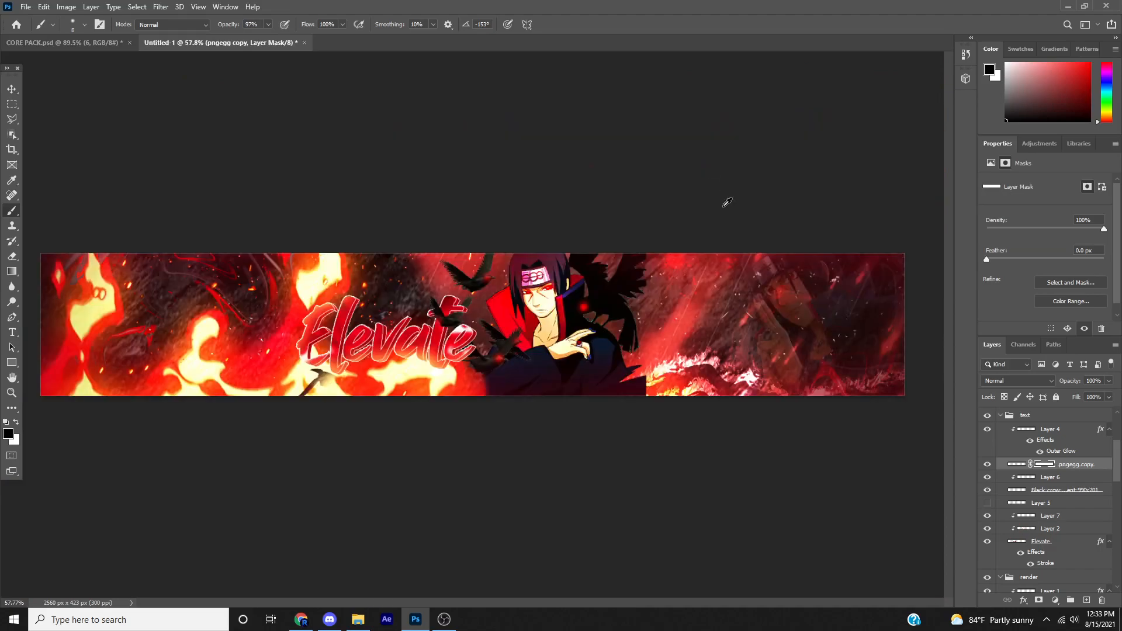
scroll(629, 288, "down", 2)
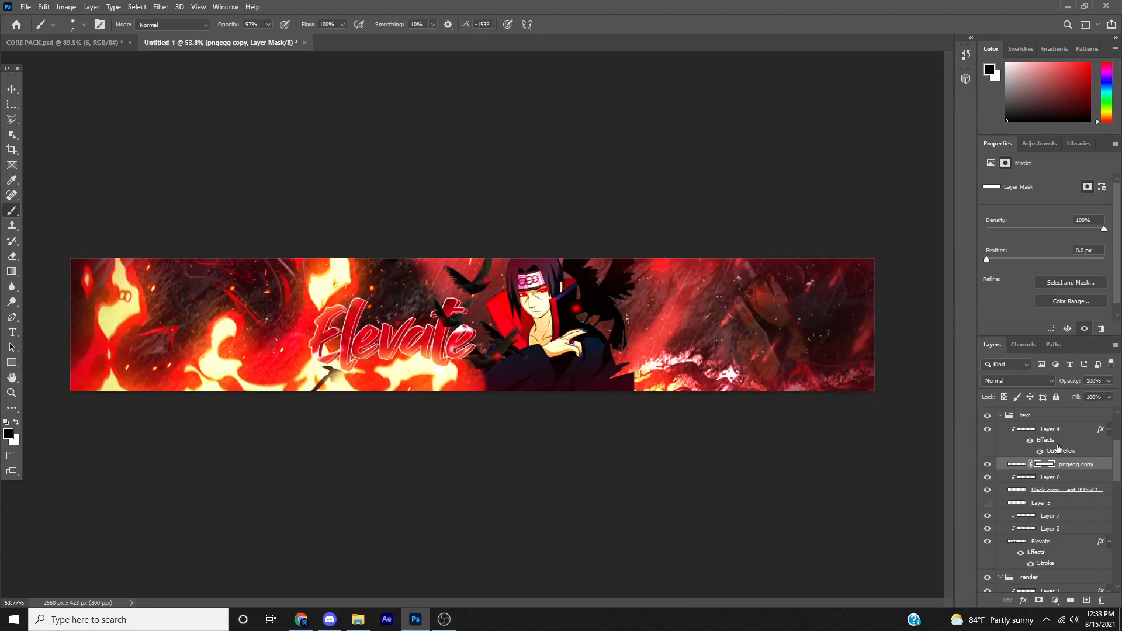
left_click(1072, 436)
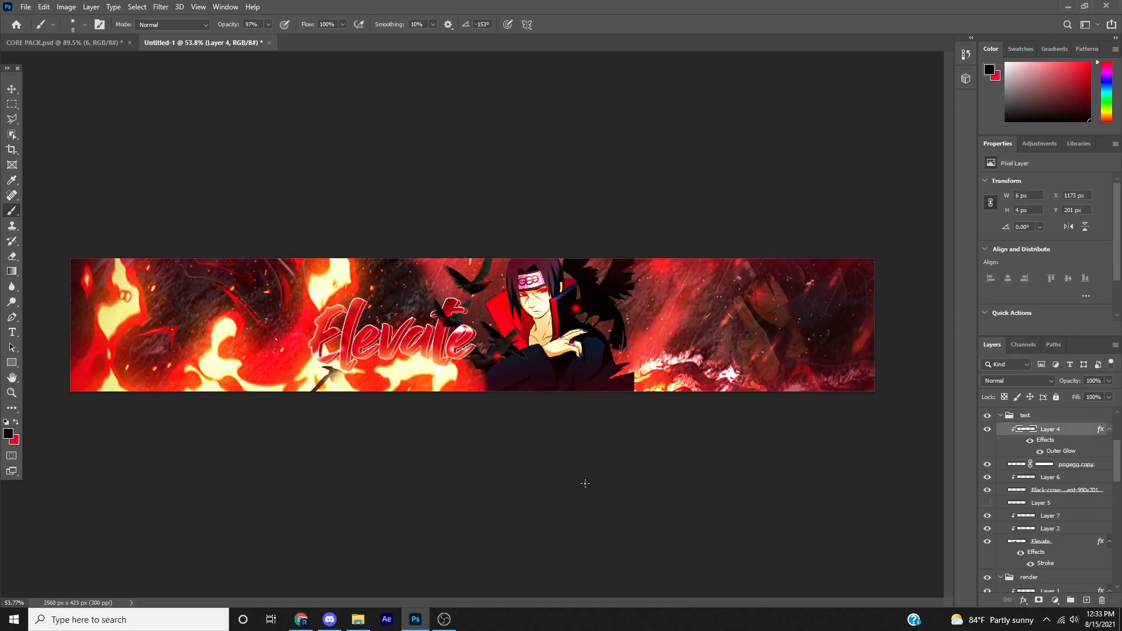
left_click(299, 618)
scroll(206, 196, "up", 6)
scroll(295, 64, "up", 2)
left_click(735, 592)
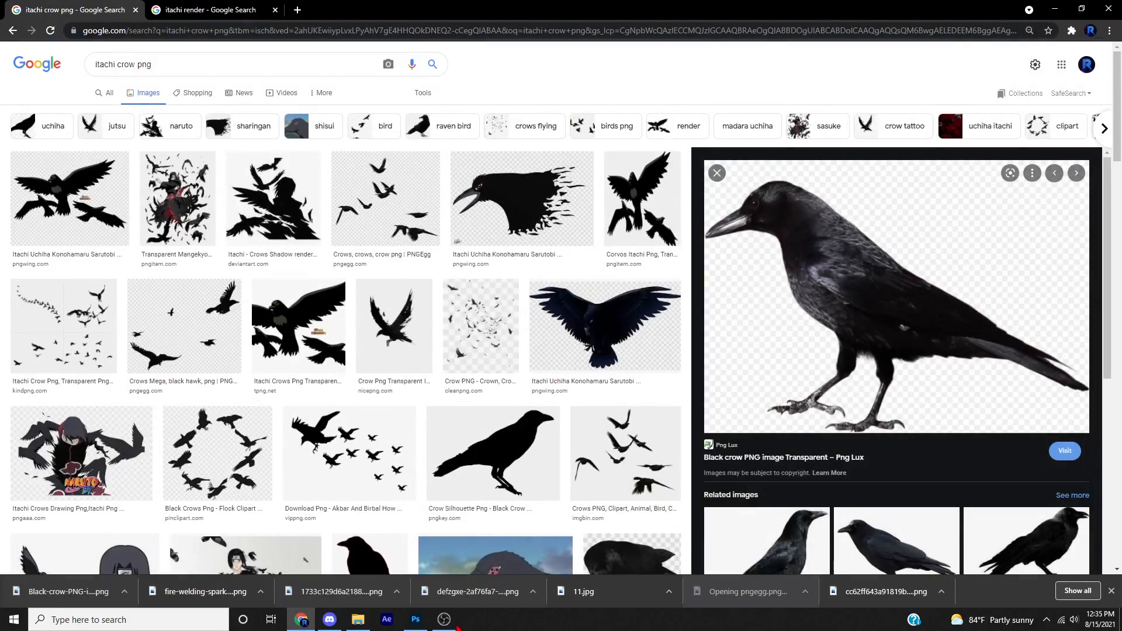
- Place pngegg.png in the banner to the right of the character, rotated about 12 degrees
left_click_drag(495, 630, 473, 275)
left_click_drag(481, 323, 692, 320)
left_click_drag(753, 381, 819, 447)
left_click_drag(726, 408, 723, 366)
left_click_drag(844, 409, 826, 396)
key("Return")
- Add a new layer above the placed crows and clip it to them
scroll(840, 377, "up", 4)
scroll(666, 367, "up", 8)
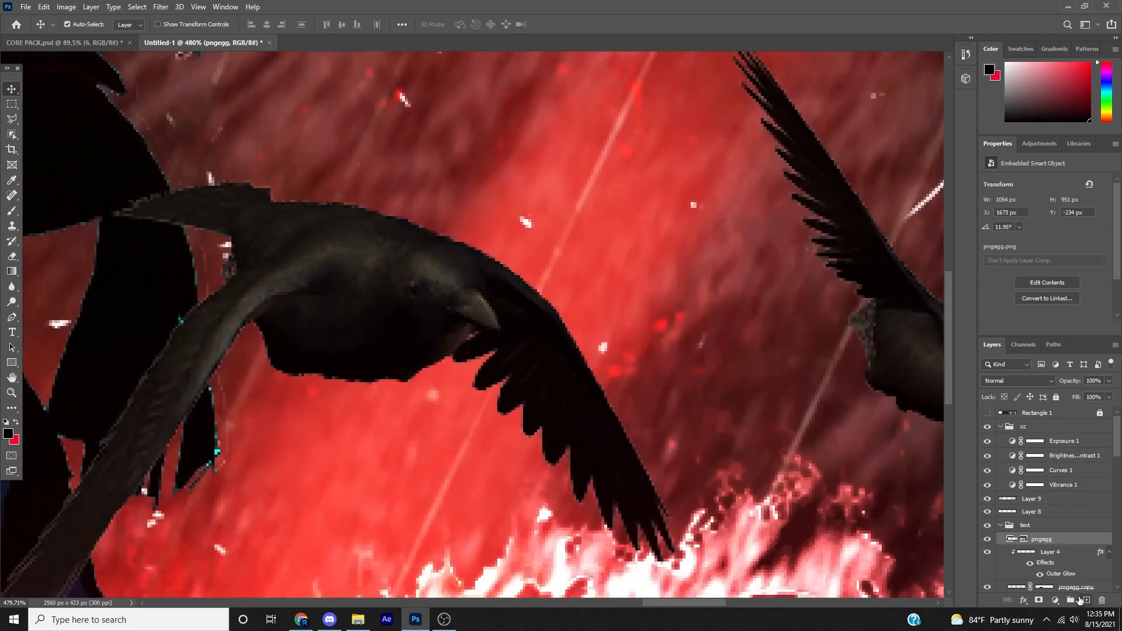
left_click(1087, 601)
left_click(1047, 546, "alt")
scroll(667, 368, "down", 8)
left_click_drag(714, 380, 517, 444)
- Add a layer mask to the pngegg crows and brush over the area around the rightmost crow
left_click(11, 256)
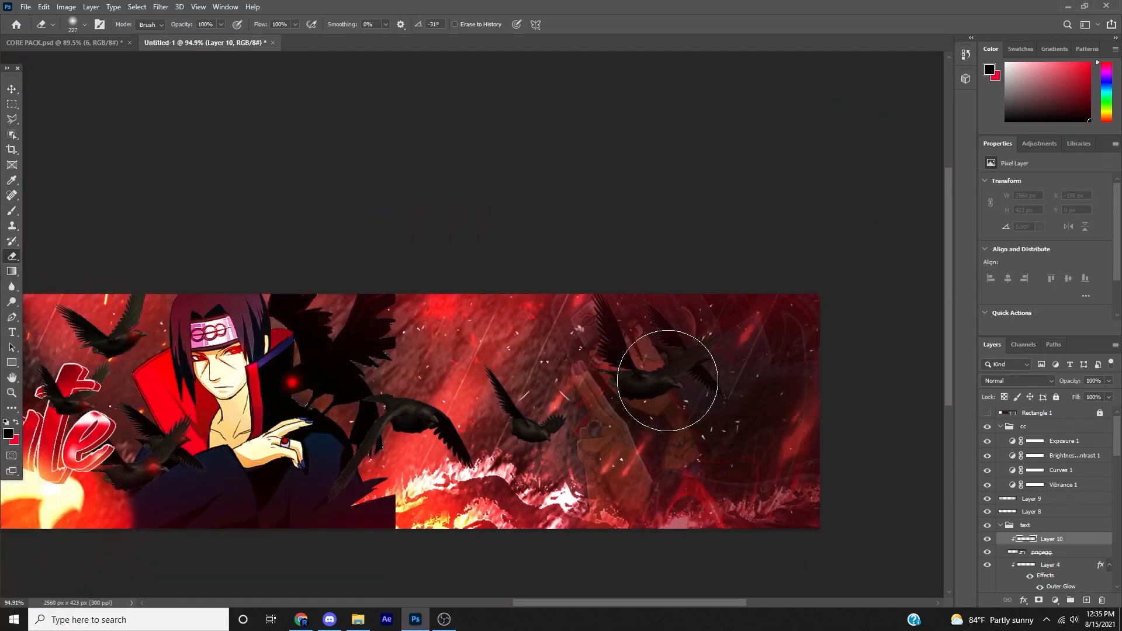
left_click(1052, 553)
left_click(655, 374)
left_click(543, 239)
left_click(1038, 600)
left_click(11, 211)
left_click_drag(698, 444, 760, 402)
scroll(702, 380, "down", 1)
- Make a pixel copy of the pngegg crows, hide the original and transform the copy over the banner's right side
left_click(12, 134)
left_click_drag(400, 188, 413, 375)
left_click(1071, 282)
left_click(1061, 561)
left_click(1071, 572)
left_click(1091, 591)
key("ctrl+t")
left_click_drag(388, 132, 333, 193)
mouse_move(510, 468)
left_mouse_down()
mouse_move(517, 433)
mouse_move(517, 461)
mouse_move(493, 359)
mouse_move(405, 410)
left_mouse_up()
key("Return")
- Duplicate the transformed crows as another layer and erase the surplus crow near the banner's right end
key("ctrl+j")
key("ctrl+t")
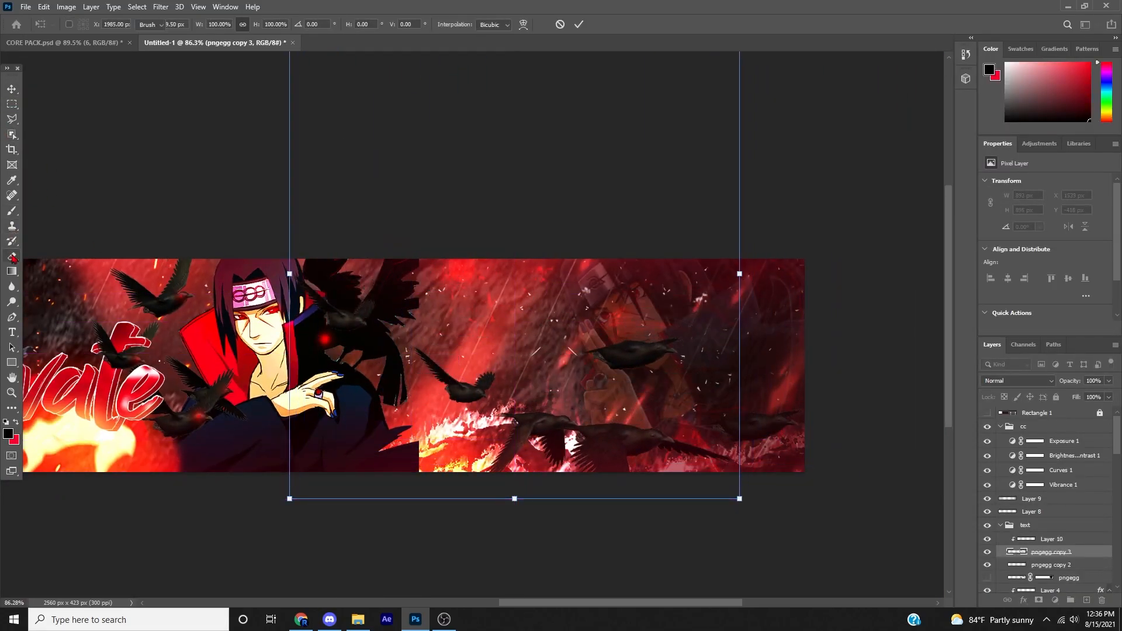
left_click(12, 256)
left_click(1057, 565)
left_click_drag(784, 430, 736, 430)
- Merge Layer 10 with the two pngegg crow copies and clip a new layer to the result
left_click(1059, 555, "ctrl")
left_click(1059, 565)
left_click(1059, 555, "shift")
left_click(1057, 553)
left_click(1052, 565)
left_click(1052, 553, "shift")
left_click(1052, 540)
scroll(596, 379, "up", 4)
left_click(1036, 565, "shift")
key("ctrl+e")
left_click(1087, 600)
left_click(1037, 546, "alt")
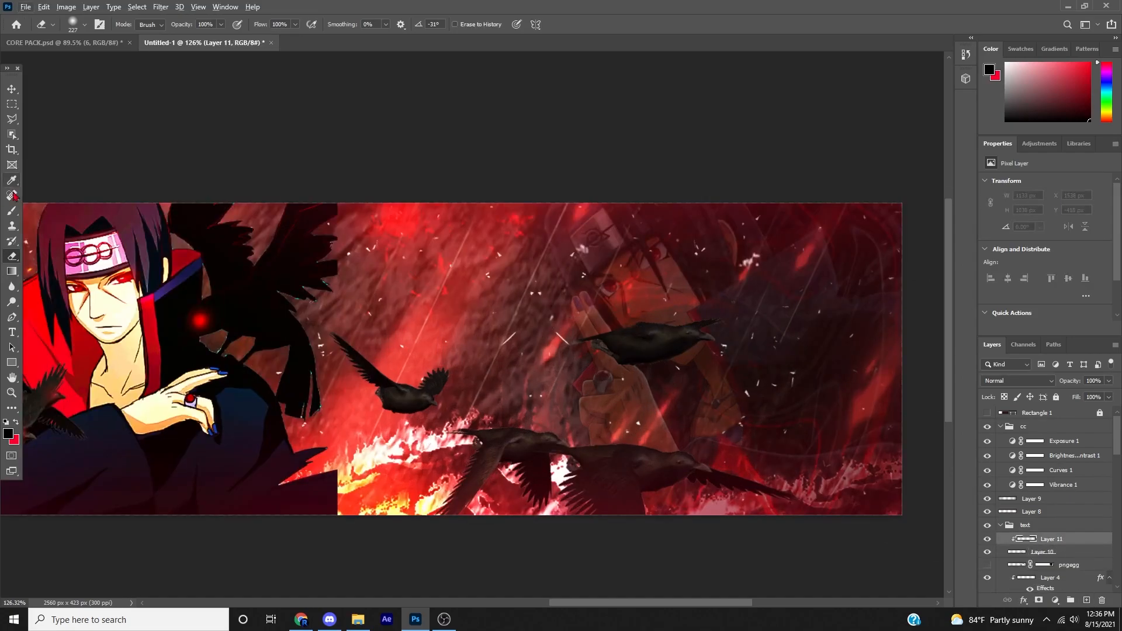
- Paint small red eyes on the crows to the right of the character on the clipped layer
left_click(12, 211)
left_click_drag(409, 339, 264, 339)
left_click_drag(376, 340, 345, 342)
scroll(414, 388, "up", 11)
mouse_move(454, 435)
left_mouse_down()
mouse_move(240, 439)
mouse_move(378, 436)
left_mouse_up()
key("x")
scroll(437, 433, "up", 1)
scroll(457, 465, "up", 10)
left_click_drag(481, 461, 397, 487)
scroll(439, 465, "up", 11)
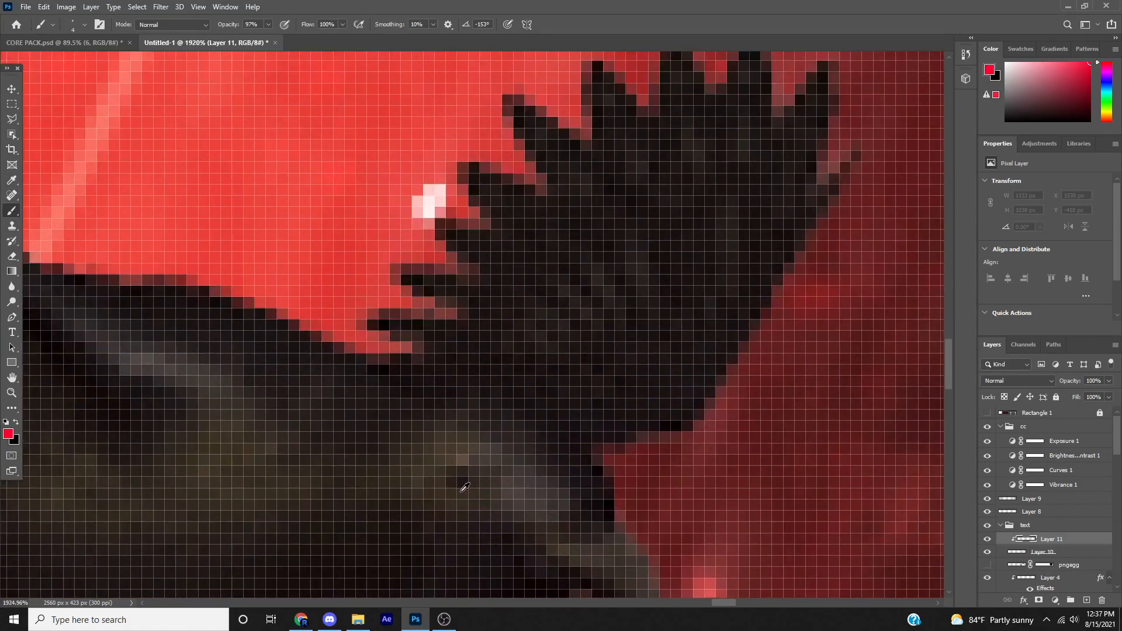
left_click(462, 480)
scroll(509, 469, "down", 11)
left_click_drag(510, 471, 507, 332)
scroll(507, 332, "down", 10)
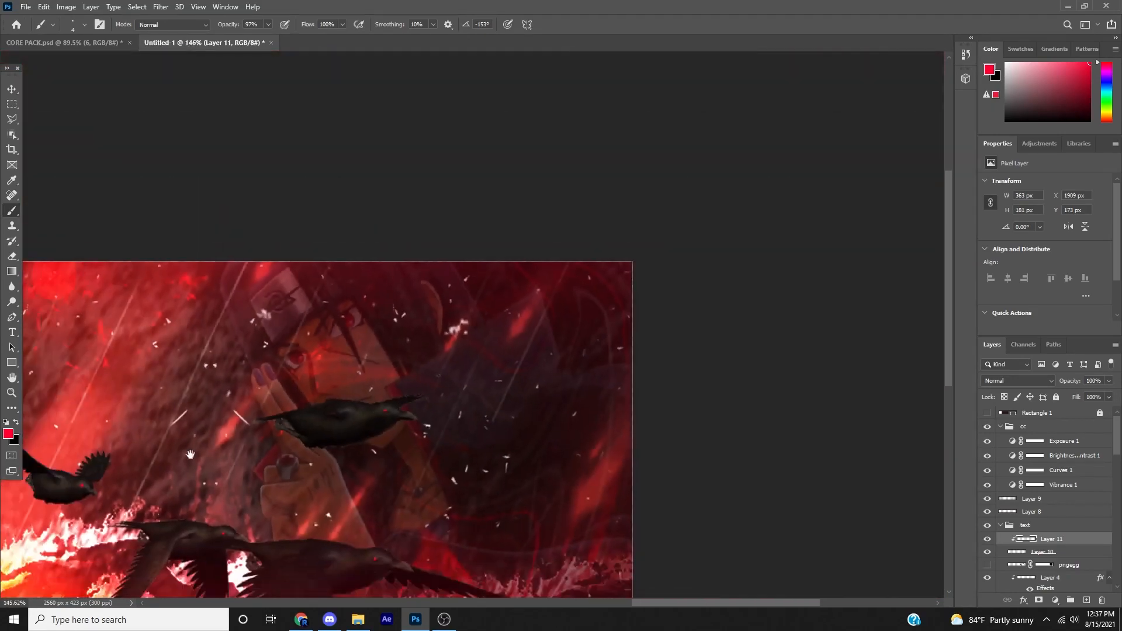
left_click_drag(190, 455, 479, 358)
scroll(479, 359, "down", 10)
scroll(479, 359, "up", 10)
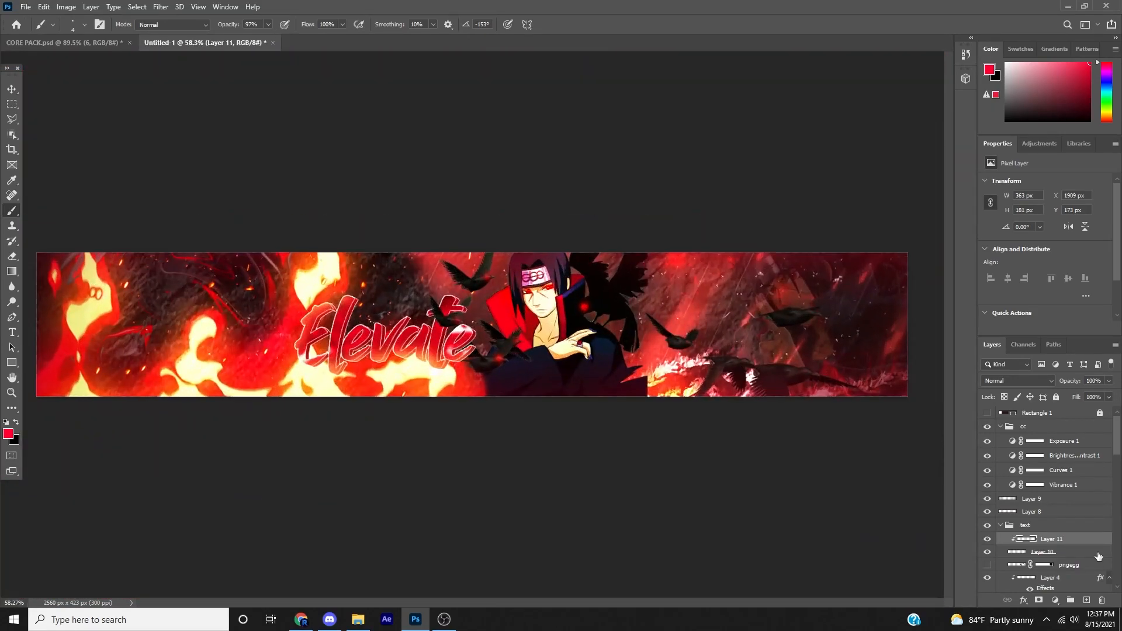
- Apply an Outer Glow to the red eyes on Layer 11
double_click(1098, 554)
left_click(1055, 350)
left_click(1060, 546, "alt")
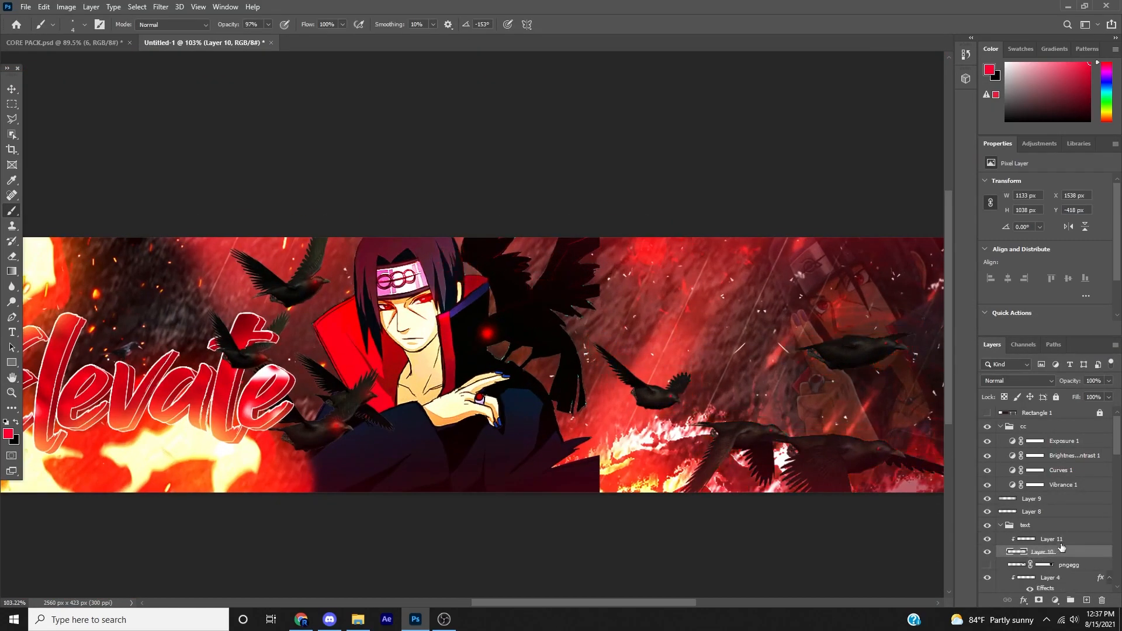
double_click(1078, 540)
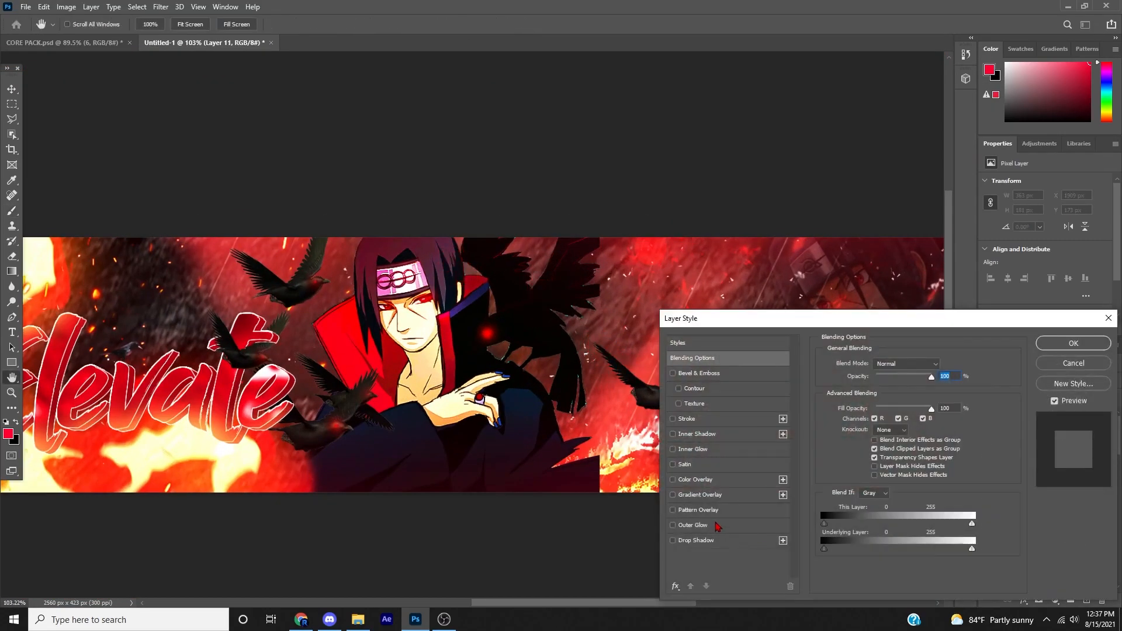
left_click(722, 528)
key("Return")
scroll(717, 512, "down", 7)
scroll(477, 402, "down", 4)
scroll(497, 345, "up", 7)
left_click_drag(688, 349, 488, 380)
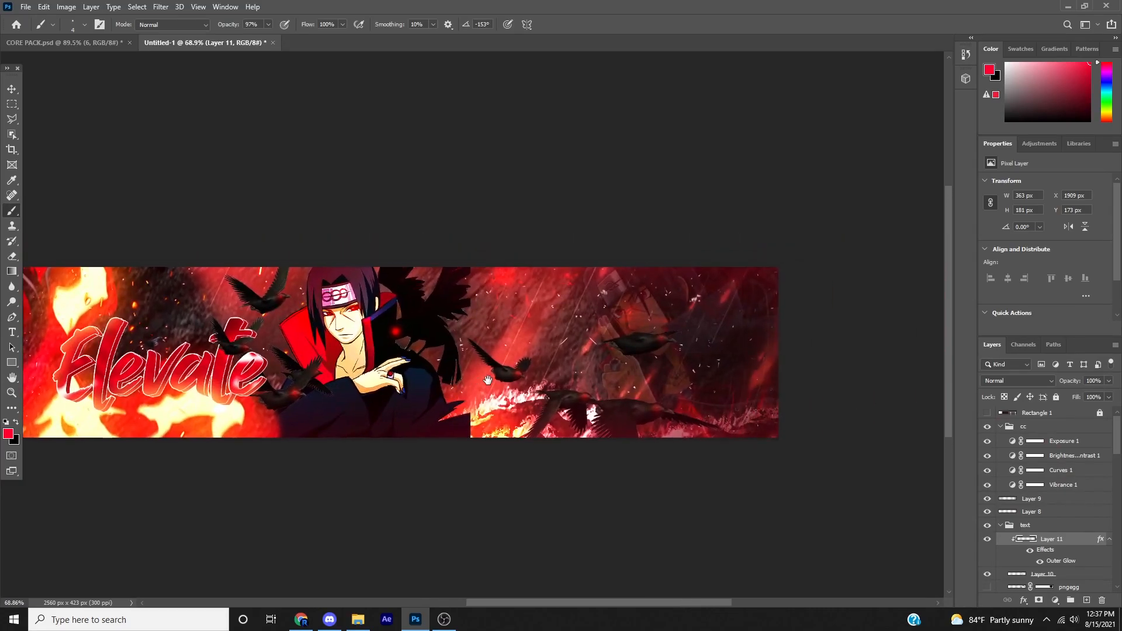
- Open the FUEGO group in CORE PACK.psd and preview its first fire effects one at a time
left_click(47, 43)
scroll(1035, 554, "up", 5)
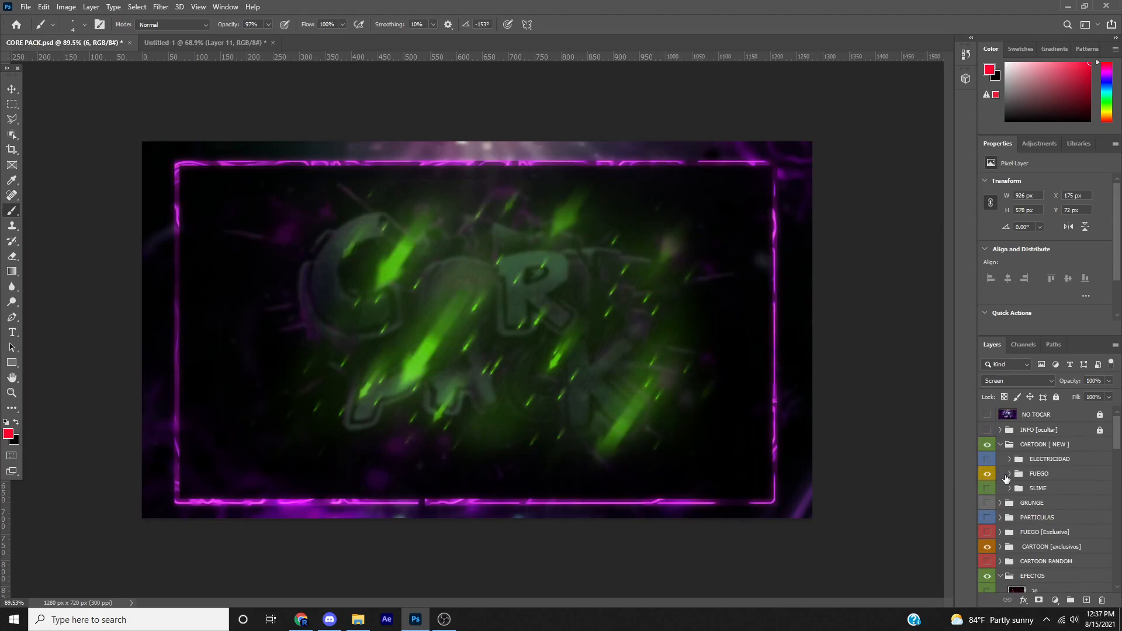
left_click(1009, 475)
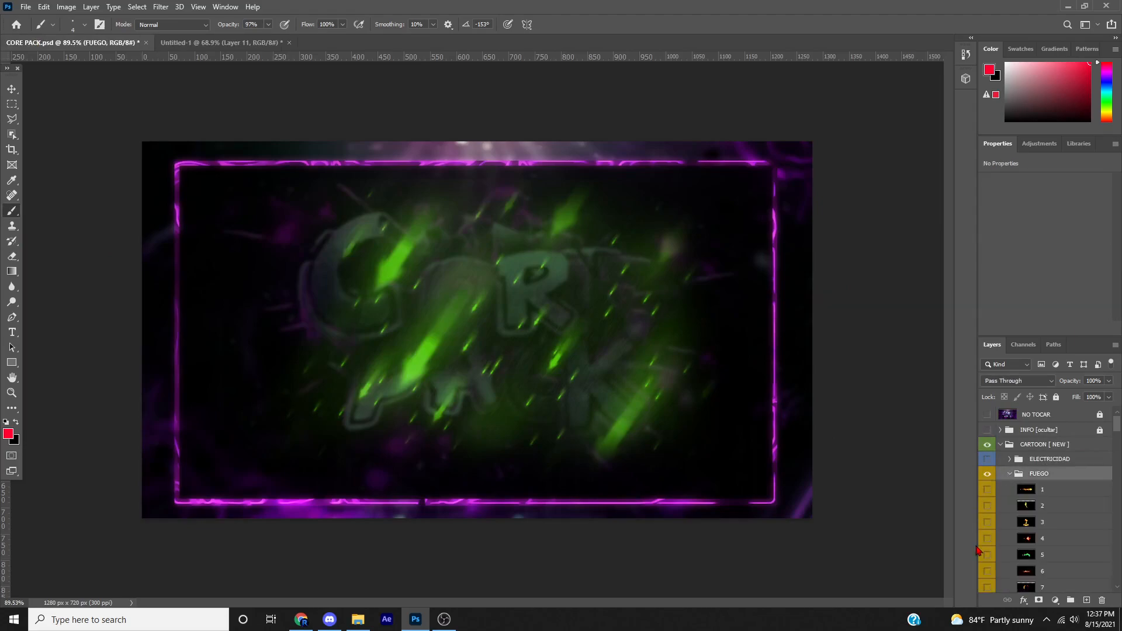
scroll(989, 558, "down", 3)
left_click(985, 522)
left_click(985, 539)
left_click(985, 540)
left_click(986, 555)
left_click(985, 555)
scroll(985, 573, "down", 1)
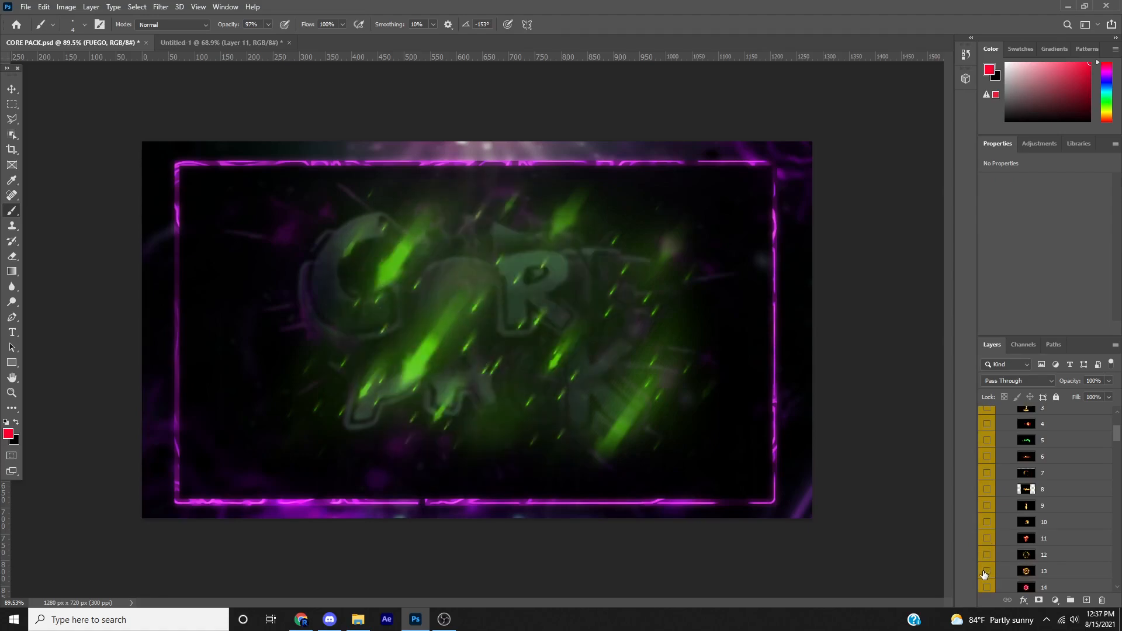
- Preview the effects further down the FUEGO group one at a time for a suitable fire overlay
scroll(985, 575, "down", 3)
left_click(985, 574)
left_click(985, 574)
scroll(985, 574, "down", 2)
left_click(985, 574)
left_click(985, 574)
scroll(985, 574, "down", 7)
left_click(984, 572)
left_click(983, 572)
scroll(984, 572, "down", 3)
left_click(984, 572)
left_click(984, 572)
scroll(983, 572, "down", 4)
left_click(983, 572)
left_click(984, 572)
scroll(984, 572, "down", 3)
- Bring fire effect 36 into the banner, transform it over the right side behind the artwork and lower its opacity
left_click(983, 573)
double_click(1026, 572)
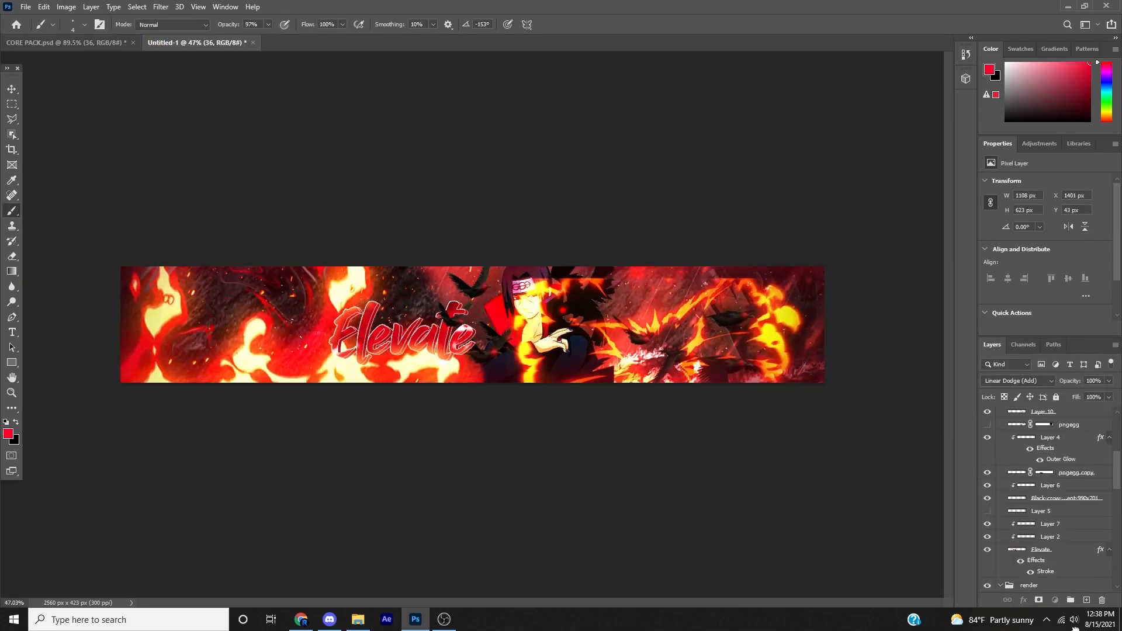
key("ctrl+t")
left_click_drag(654, 427, 734, 600)
left_click_drag(754, 559, 679, 461)
left_click_drag(660, 503, 723, 429)
left_click_drag(1070, 381, 1011, 394)
key("Return")
key("Return")
- Add a Hue/Saturation adjustment clipped to fire layer 36, with saturation -22 and lightness -71
left_click(1086, 600)
key("ctrl+z")
left_click(1055, 600)
left_click(1067, 491)
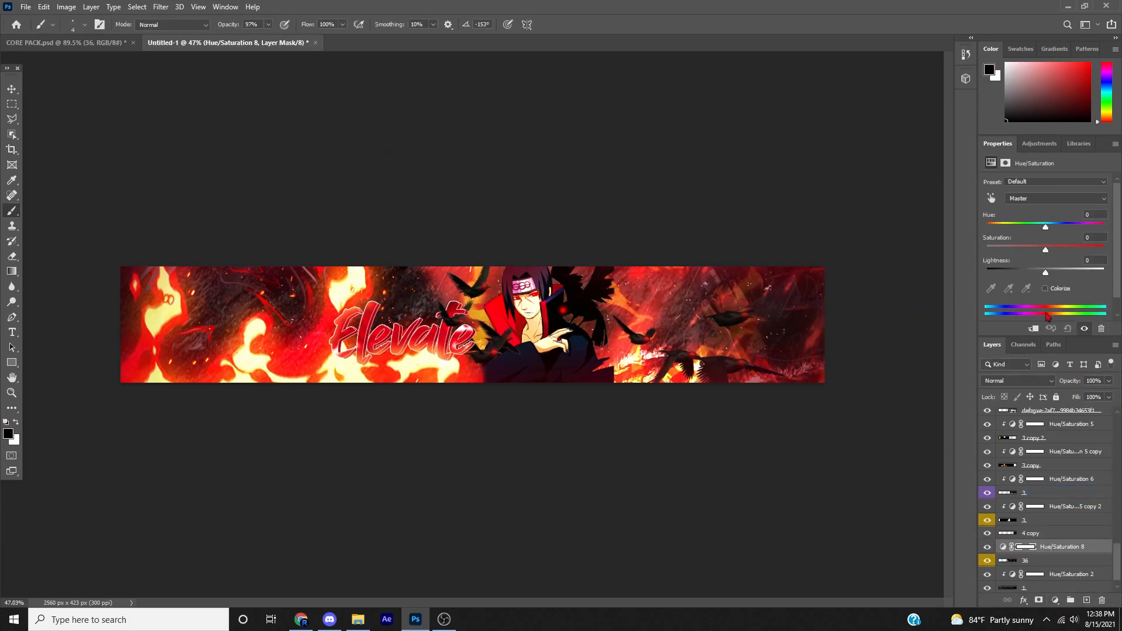
left_click(988, 561)
left_click(987, 561)
left_click_drag(1046, 252, 980, 295)
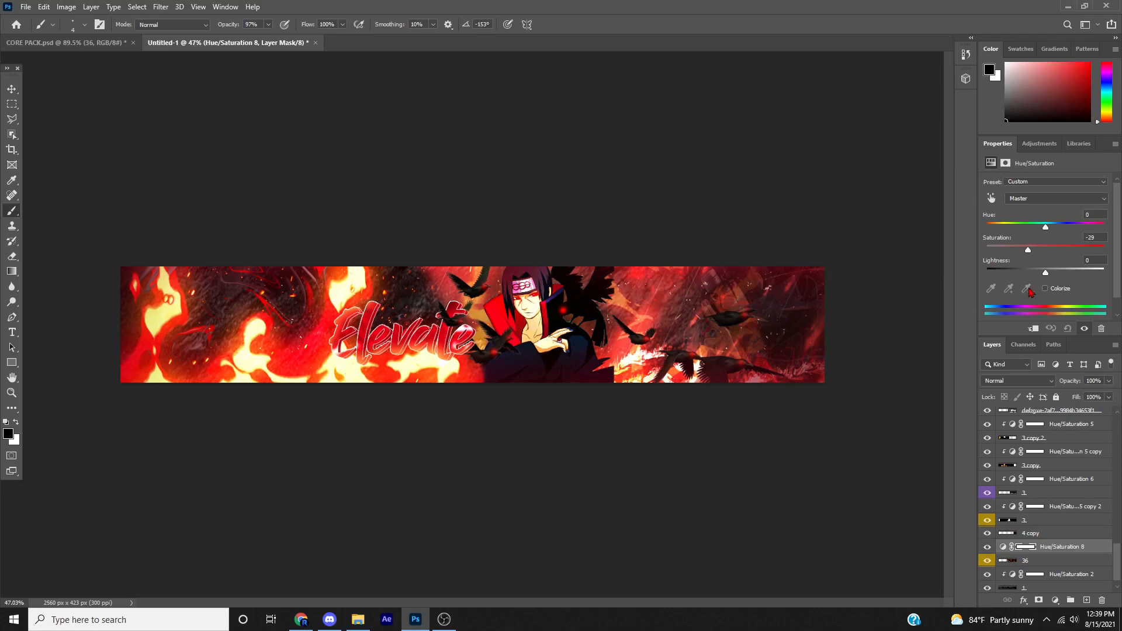
mouse_move(1041, 279)
left_mouse_down()
mouse_move(963, 292)
mouse_move(1081, 292)
mouse_move(1047, 294)
left_mouse_up()
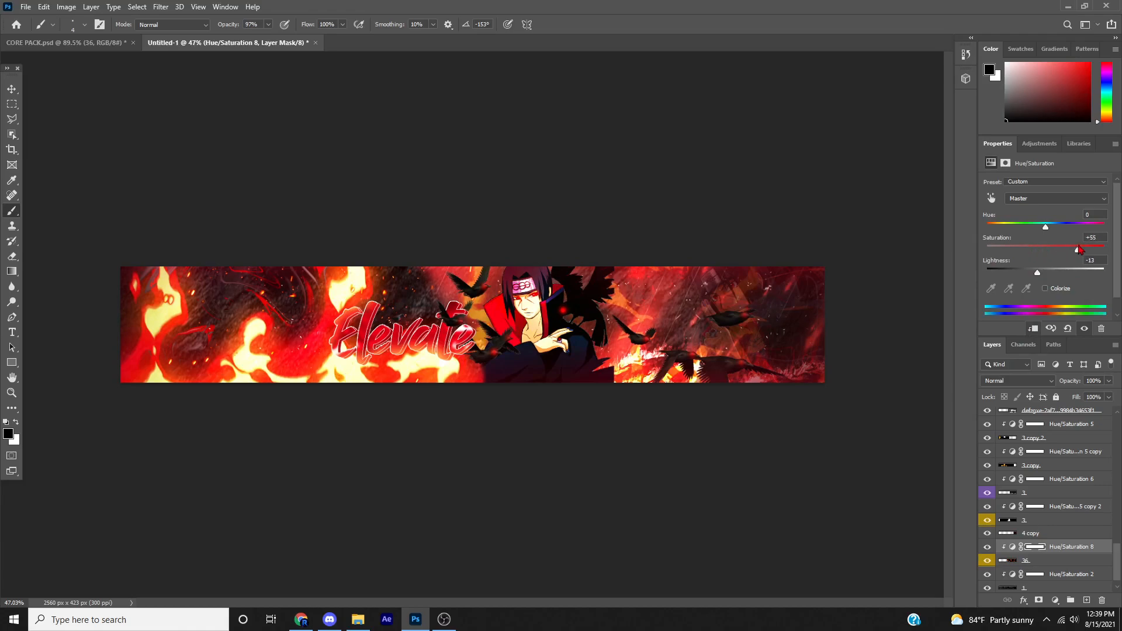
left_click_drag(1031, 264, 1085, 261)
left_click_drag(1038, 273, 1006, 309)
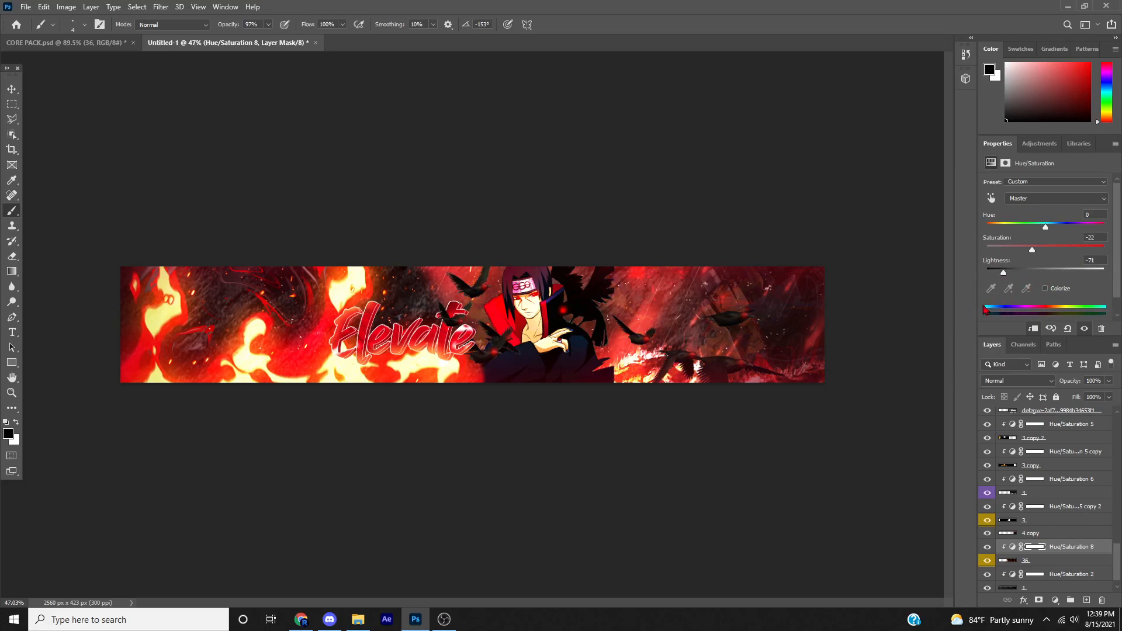
- Reduce the opacity of the Lighter Color swirl effect on layer 4 to 23%
left_click(10, 88)
scroll(263, 289, "down", 3)
scroll(286, 287, "up", 10)
left_click_drag(207, 290, 304, 307)
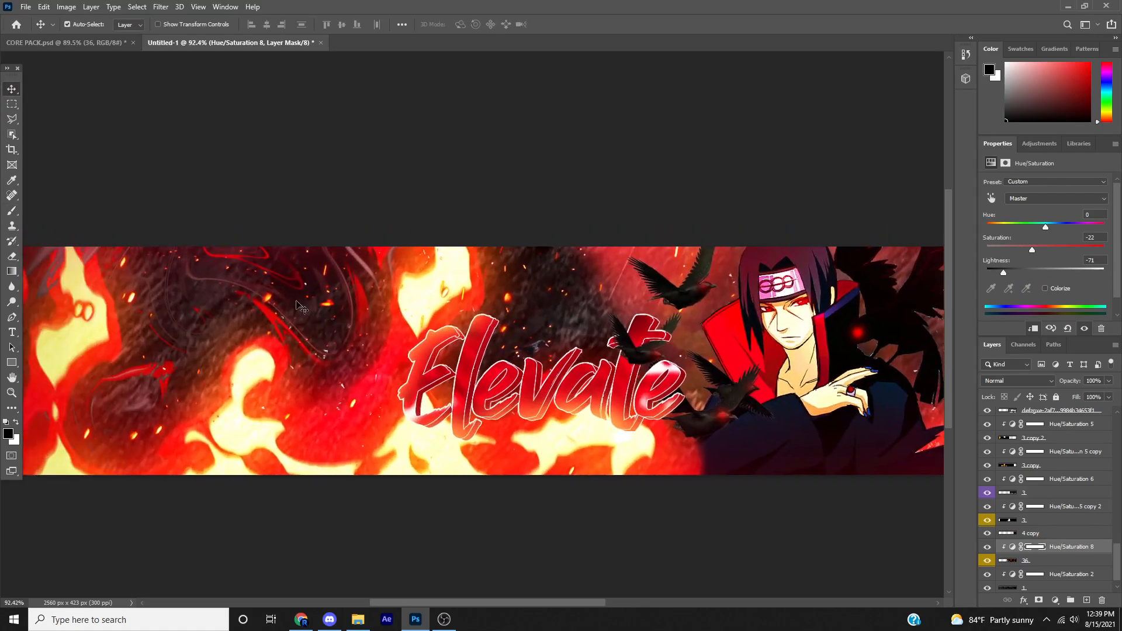
scroll(1052, 489, "up", 5)
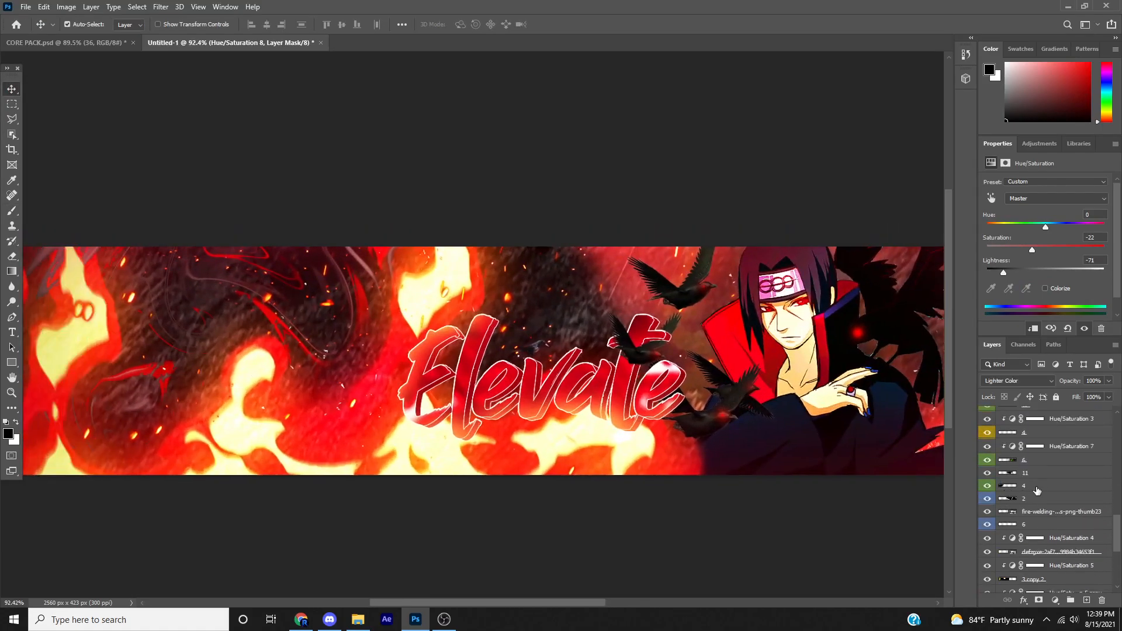
left_click(1037, 489)
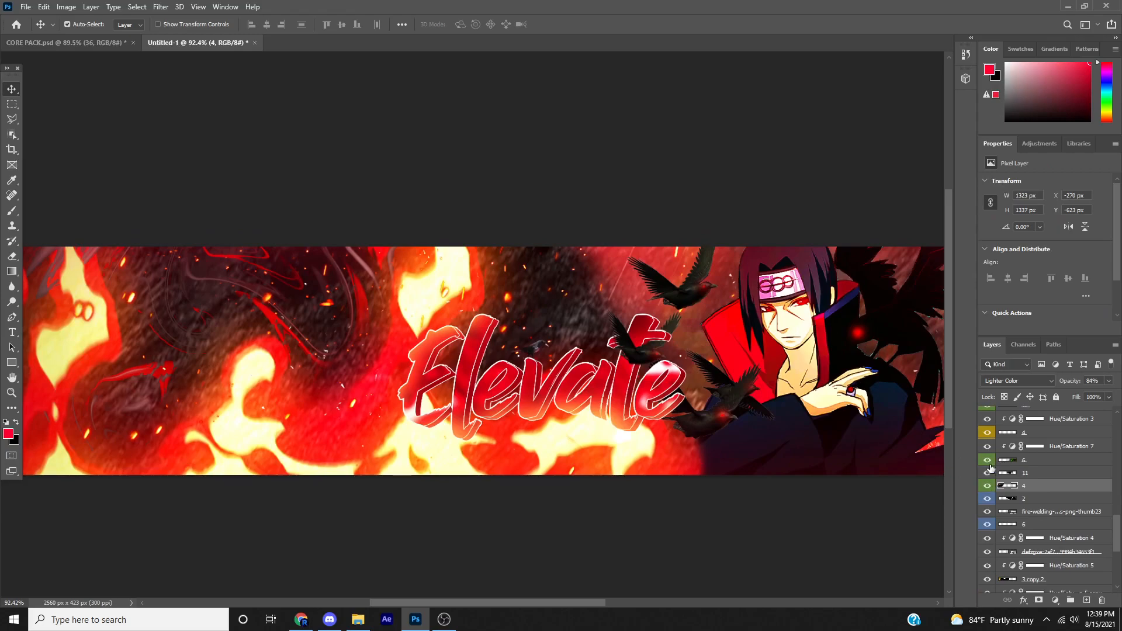
left_click(987, 485)
left_click(987, 488)
key("Return")
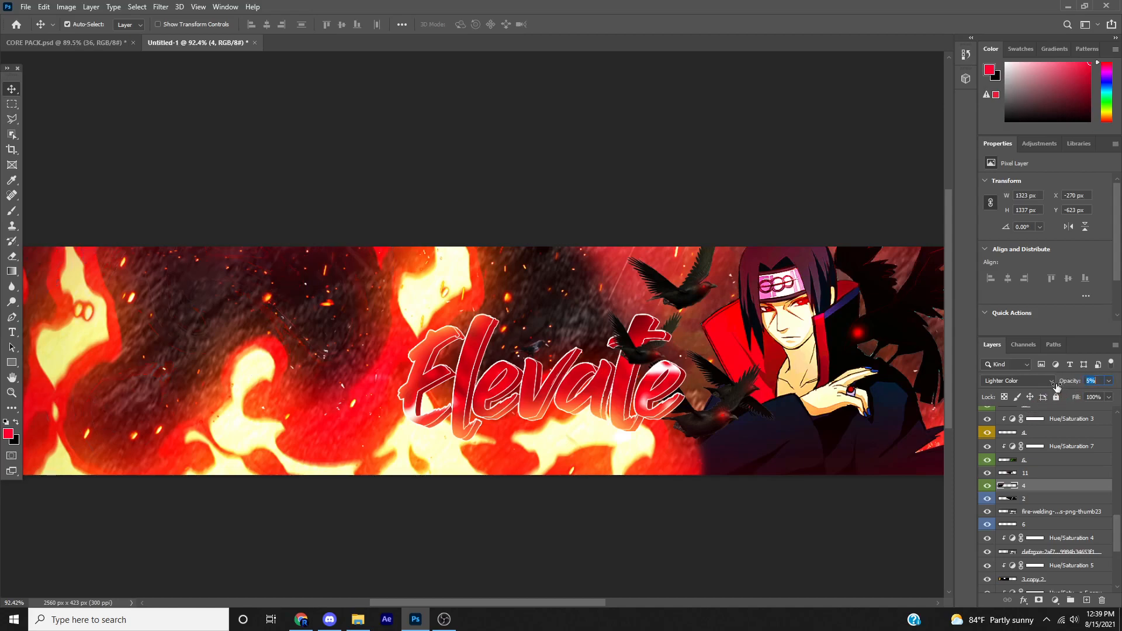
scroll(746, 372, "down", 2)
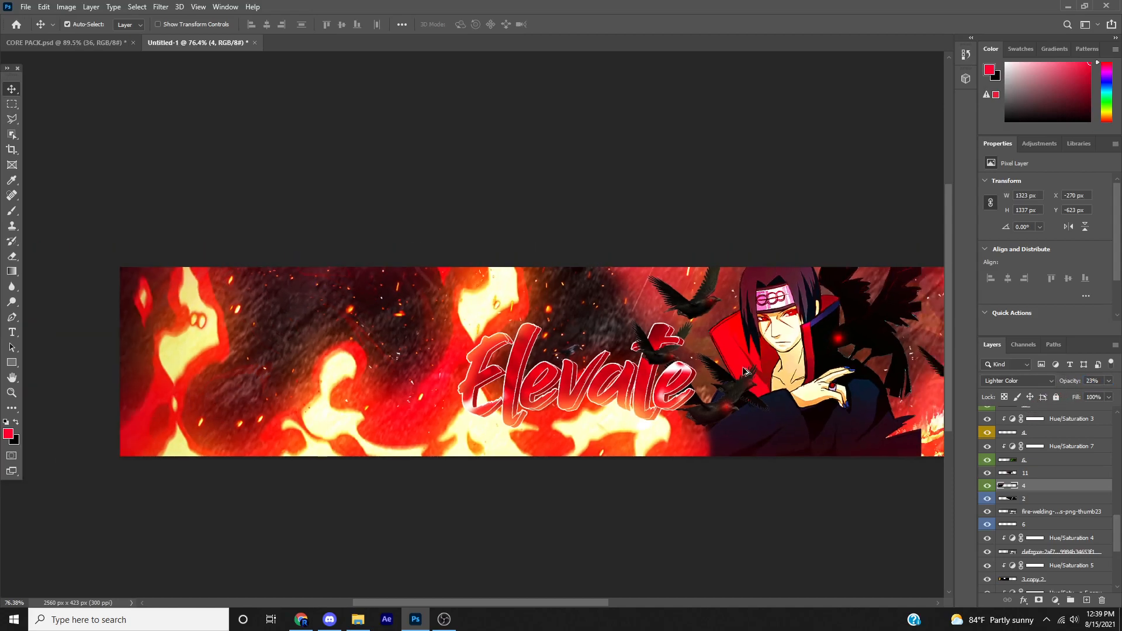
- Duplicate the layer 4 swirl effect and move the copy to the middle of the banner
scroll(222, 303, "up", 9)
scroll(457, 307, "down", 10)
left_click_drag(413, 381, 221, 374)
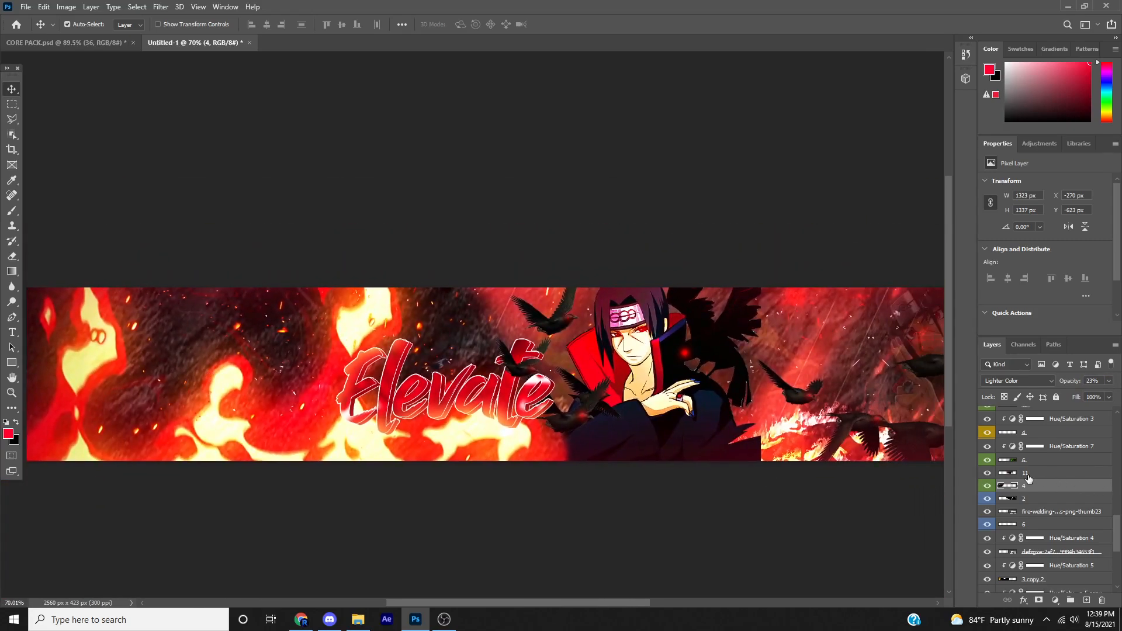
key("ctrl+j")
key("ctrl+t")
left_click_drag(146, 433, 413, 464)
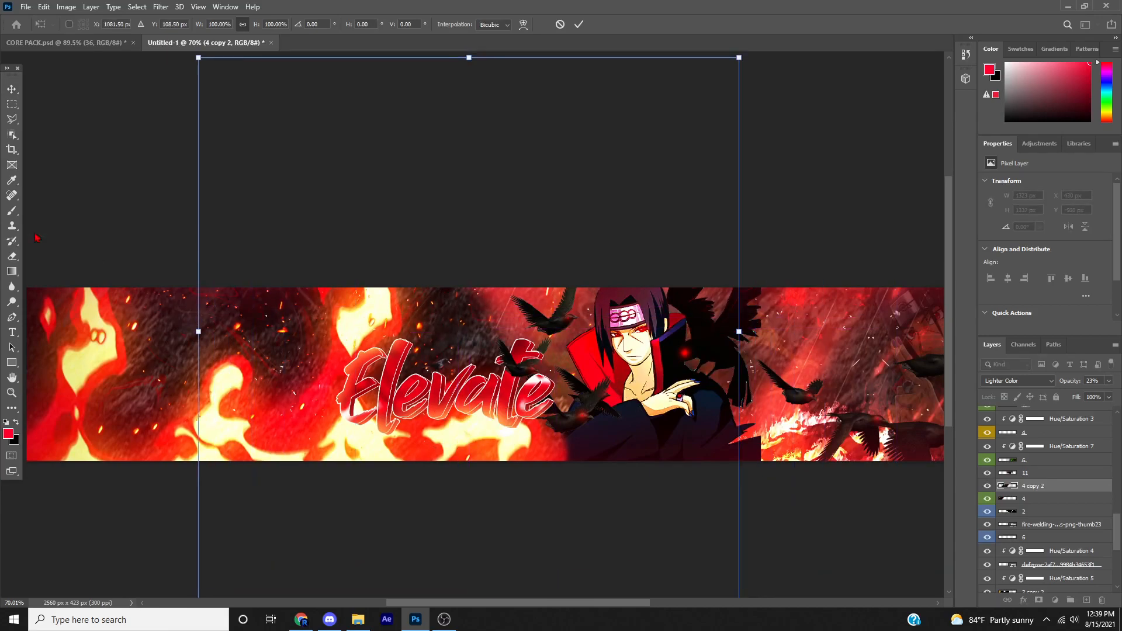
key("Return")
key("ctrl+t")
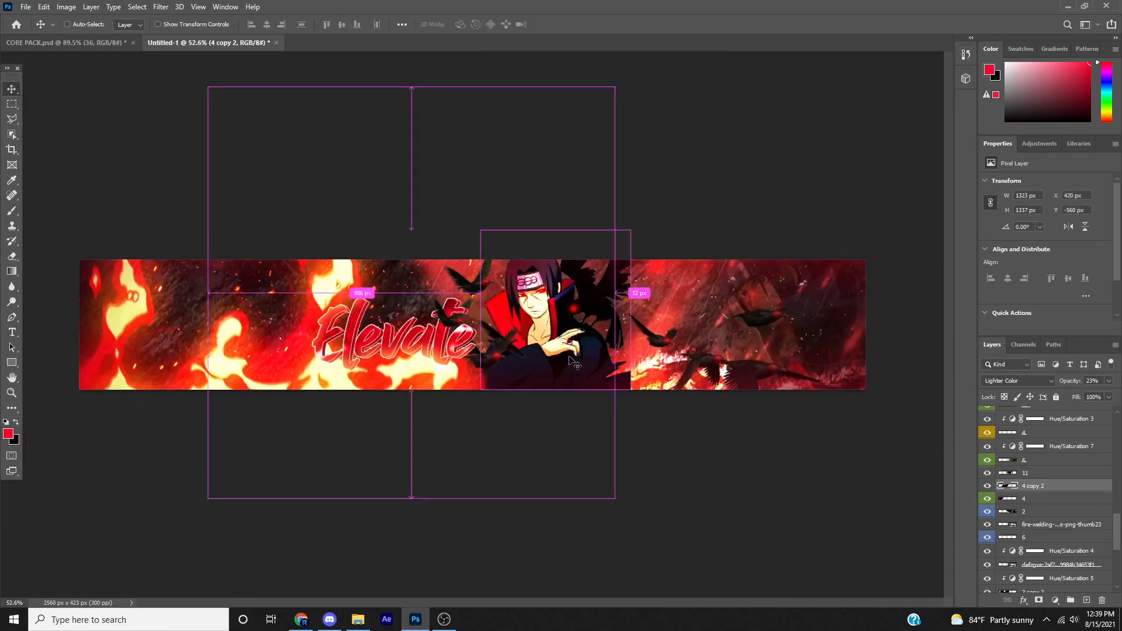
left_click_drag(435, 412, 538, 417)
left_click(12, 89)
- Duplicate the swirl effect once more and move this copy about 686 px over to the banner's right side
key("ctrl+j")
key("ctrl+t")
left_click_drag(523, 427, 734, 427)
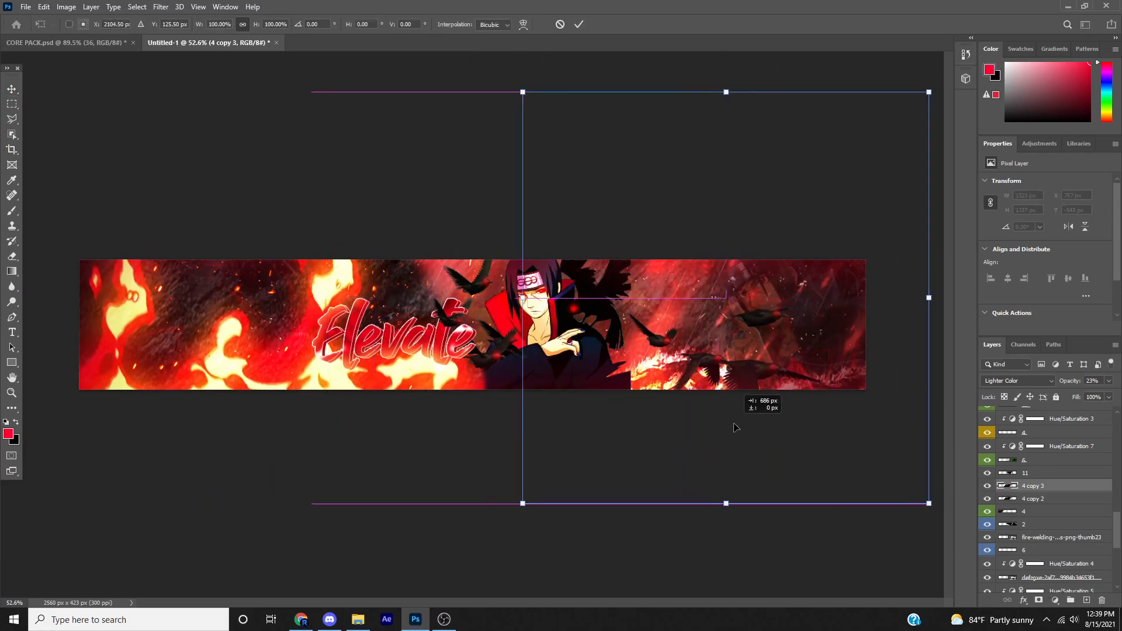
left_click(12, 88)
- Add a new empty layer and place it above the cc group, below Rectangle 1
scroll(1046, 497, "up", 5)
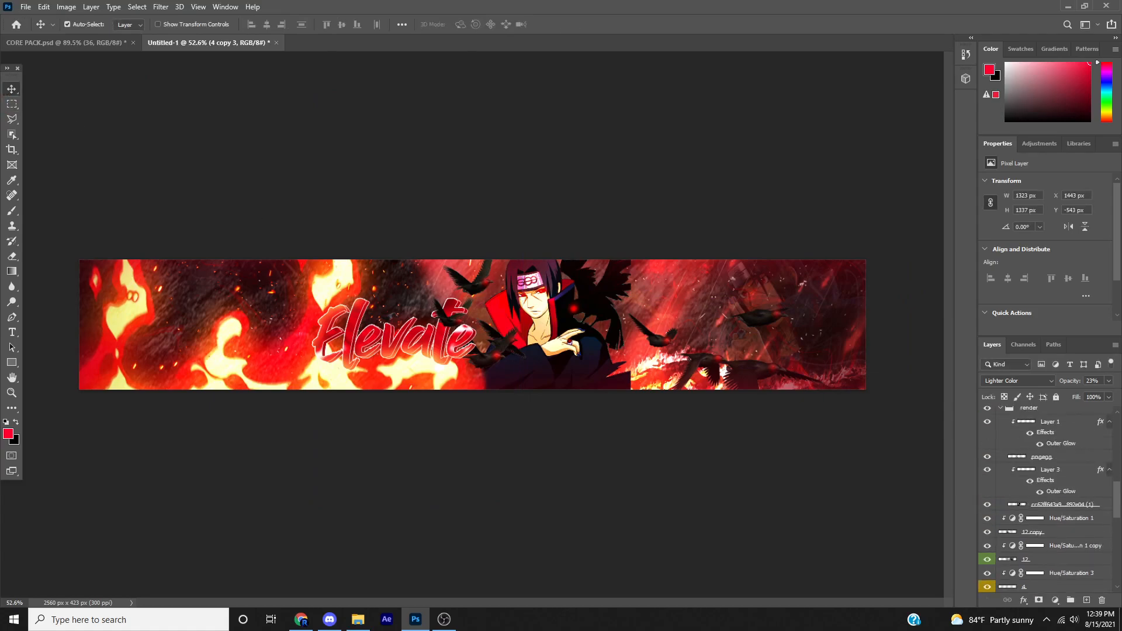
scroll(1103, 446, "up", 5)
left_click(1065, 417)
left_click(1061, 426)
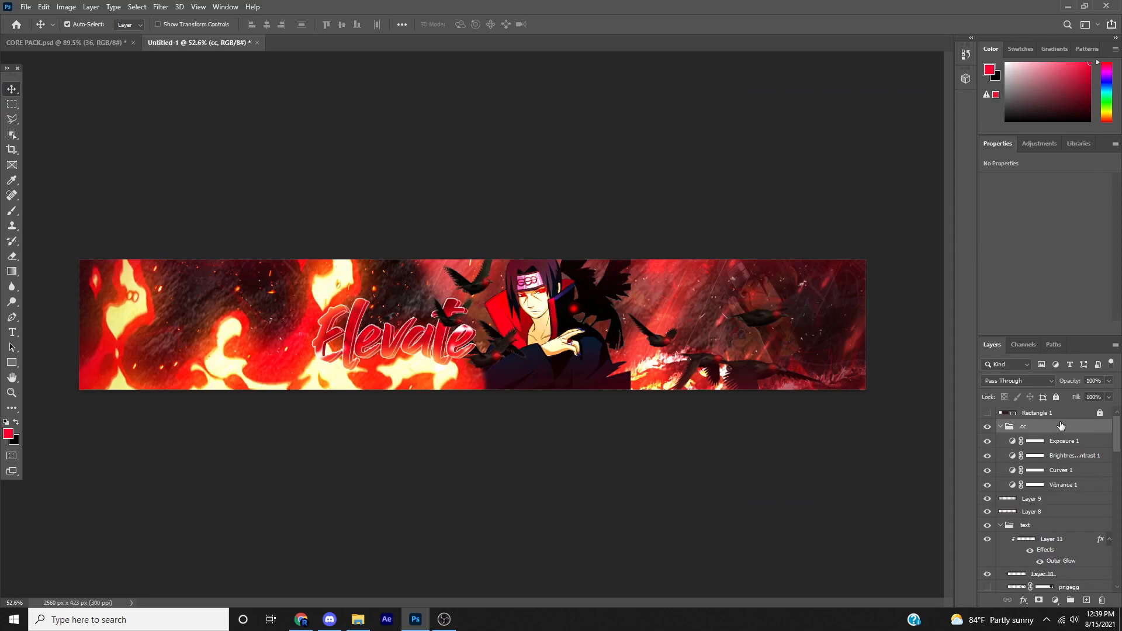
left_click(1086, 601)
left_click_drag(1055, 444, 1048, 420)
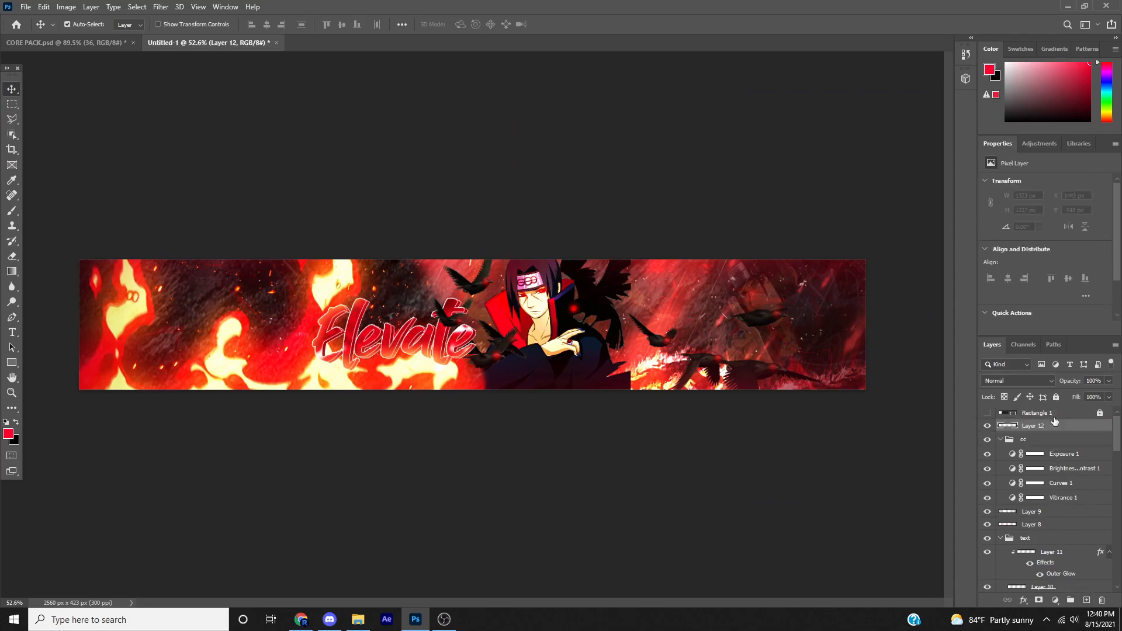
- Paint red around the banner's outer edges on Layer 12 with a 1345 px soft brush at 97% opacity
scroll(723, 453, "down", 3)
scroll(684, 405, "up", 1)
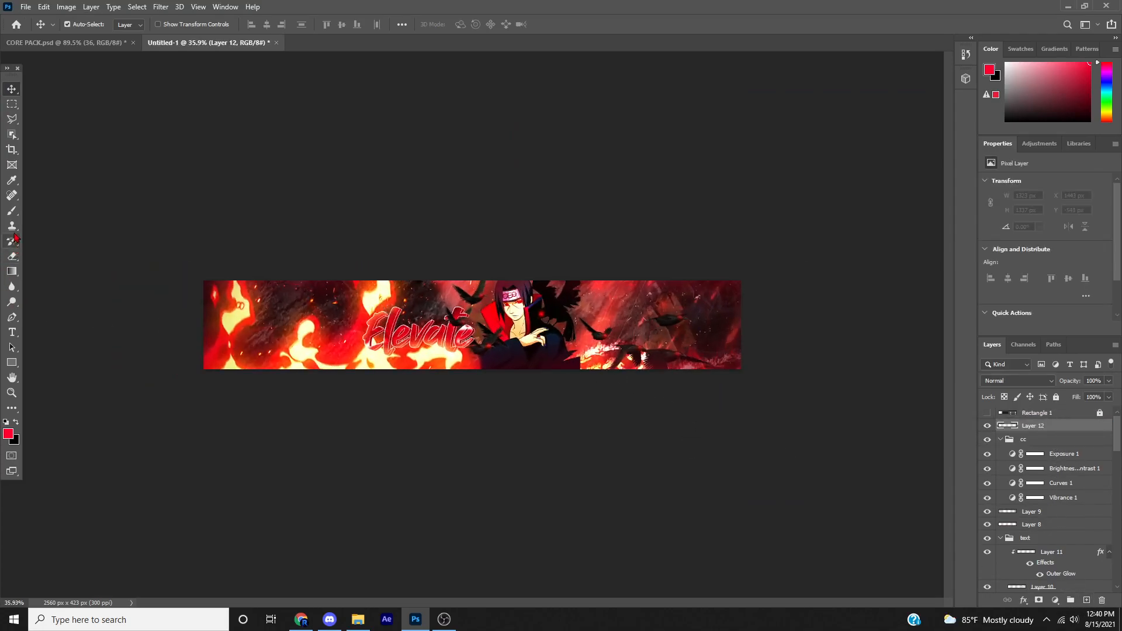
left_click(12, 214)
left_click_drag(409, 295, 462, 295)
mouse_move(404, 155)
left_mouse_down()
mouse_move(301, 150)
mouse_move(163, 200)
mouse_move(118, 475)
mouse_move(160, 483)
left_mouse_up()
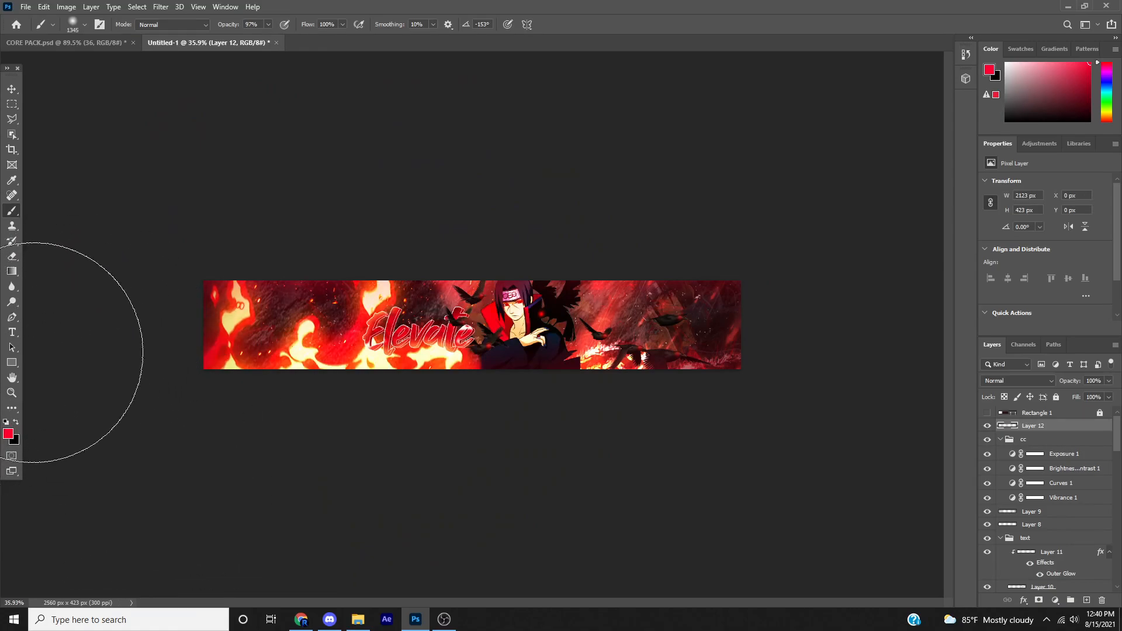
mouse_move(226, 491)
left_mouse_down()
mouse_move(328, 514)
mouse_move(363, 559)
mouse_move(373, 518)
mouse_move(449, 517)
mouse_move(485, 496)
mouse_move(569, 514)
mouse_move(822, 500)
mouse_move(843, 225)
left_mouse_up()
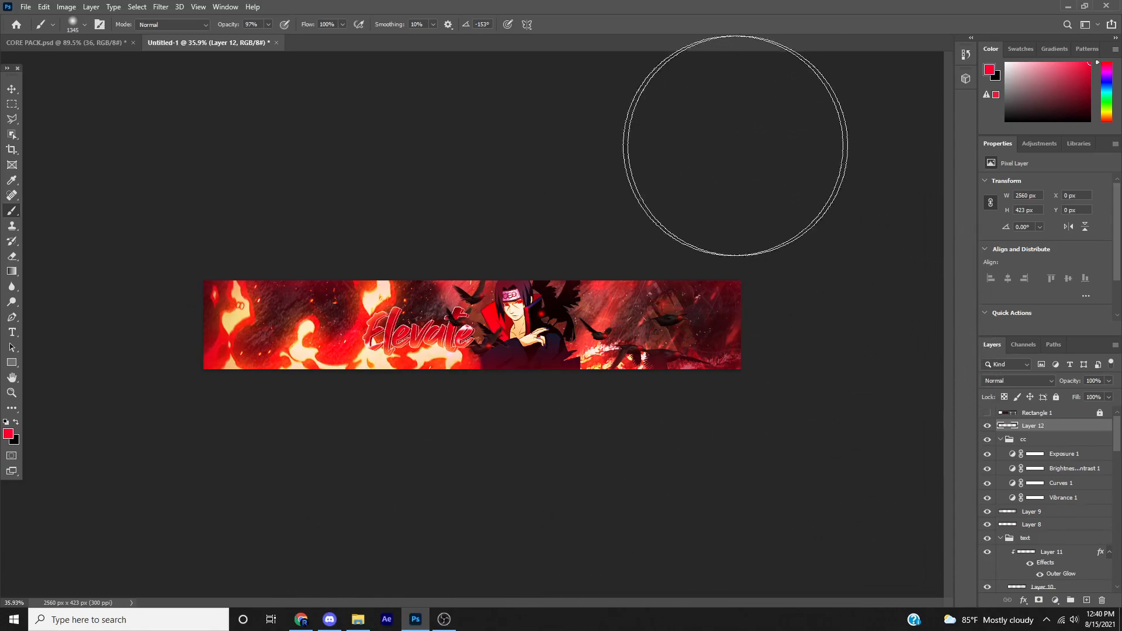
- Set the blend mode of the red painted Layer 12 to Soft Light
left_click(1020, 381)
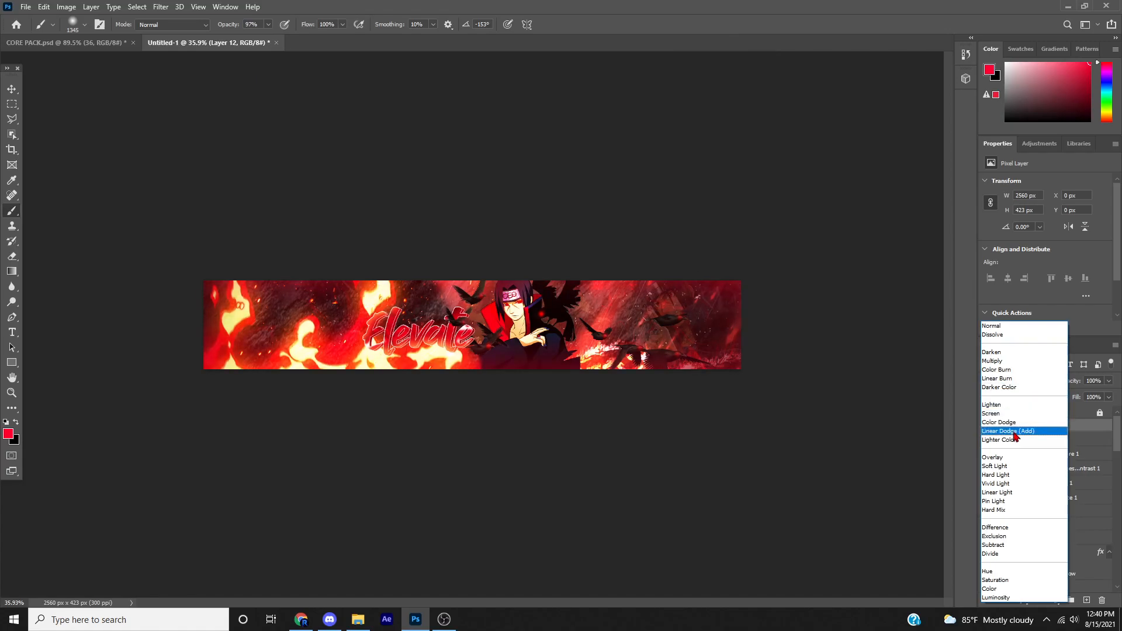
left_click(1011, 468)
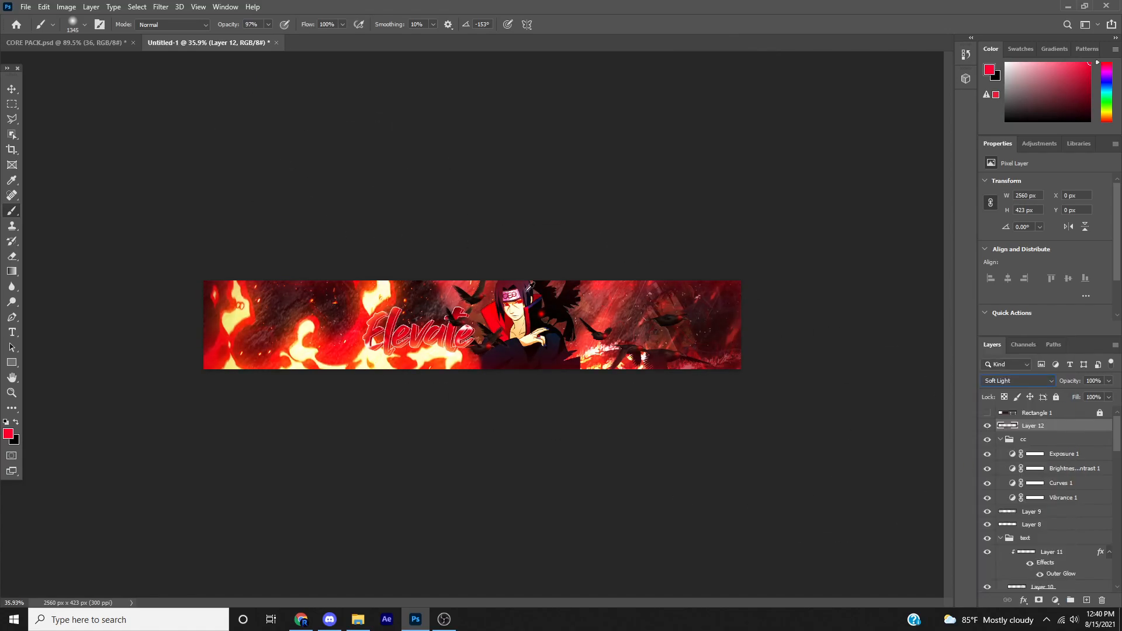
left_click(12, 88)
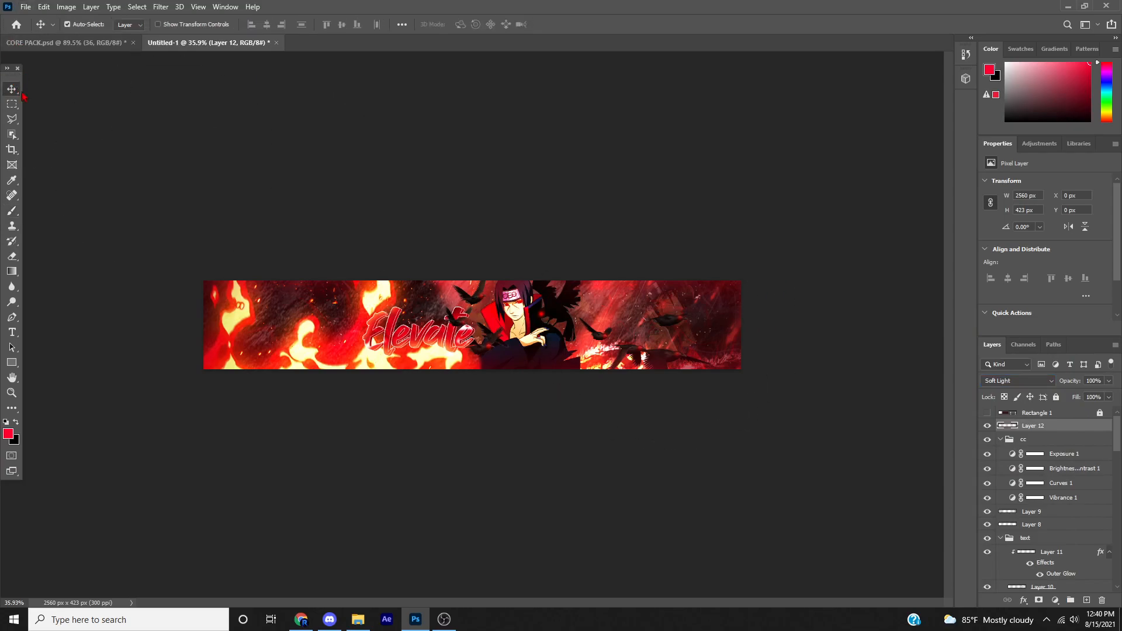
scroll(776, 351, "up", 3)
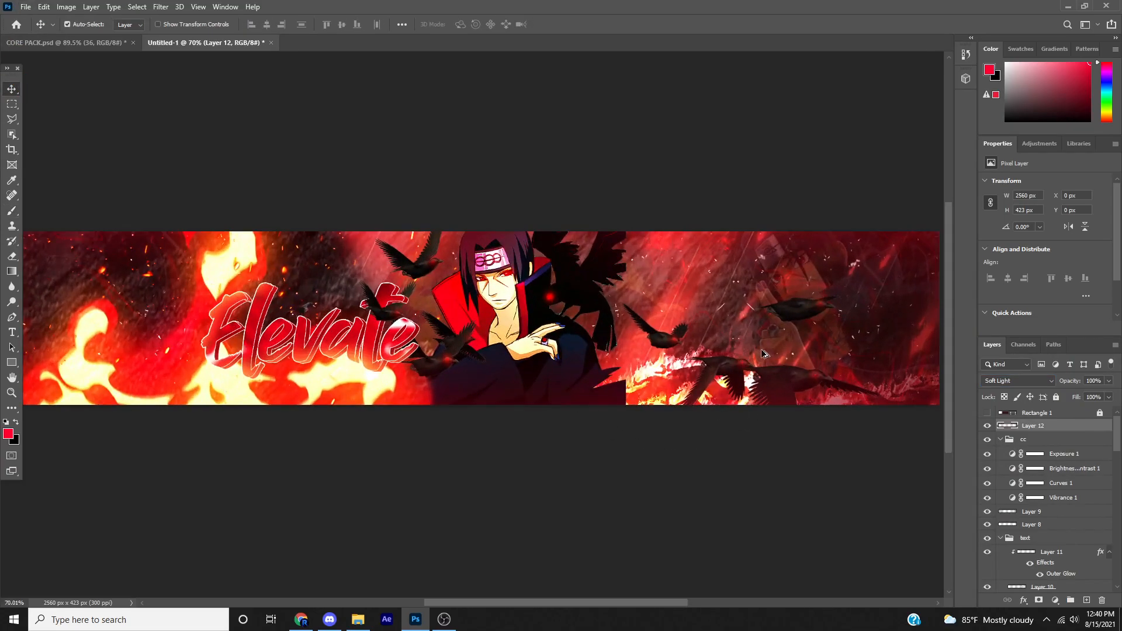
left_click(757, 350)
scroll(756, 349, "up", 3)
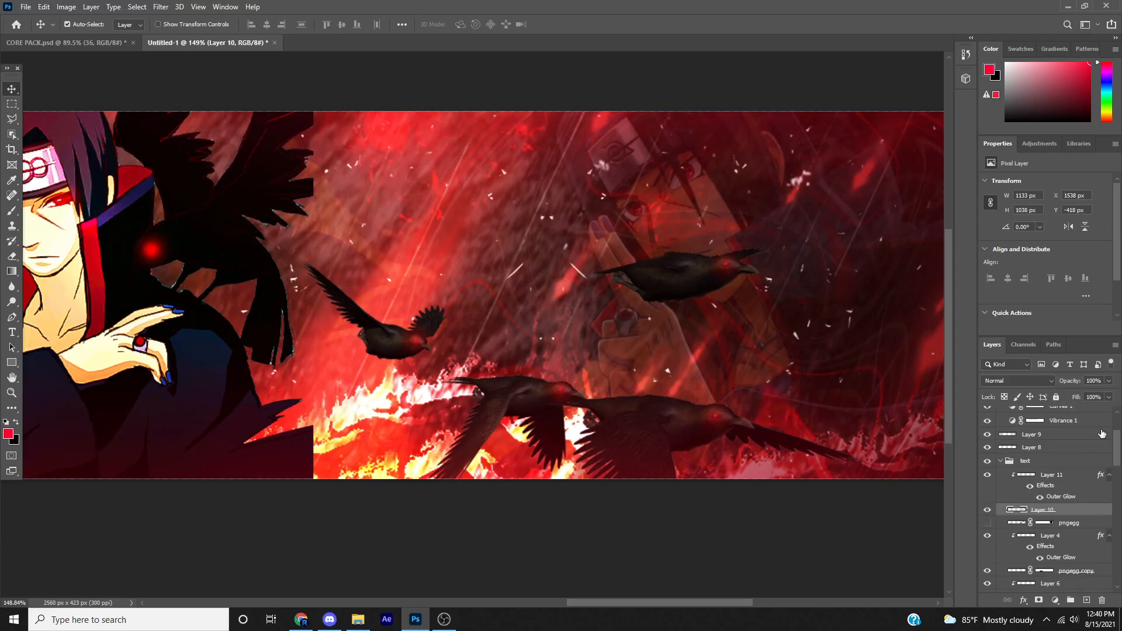
scroll(649, 508, "down", 5)
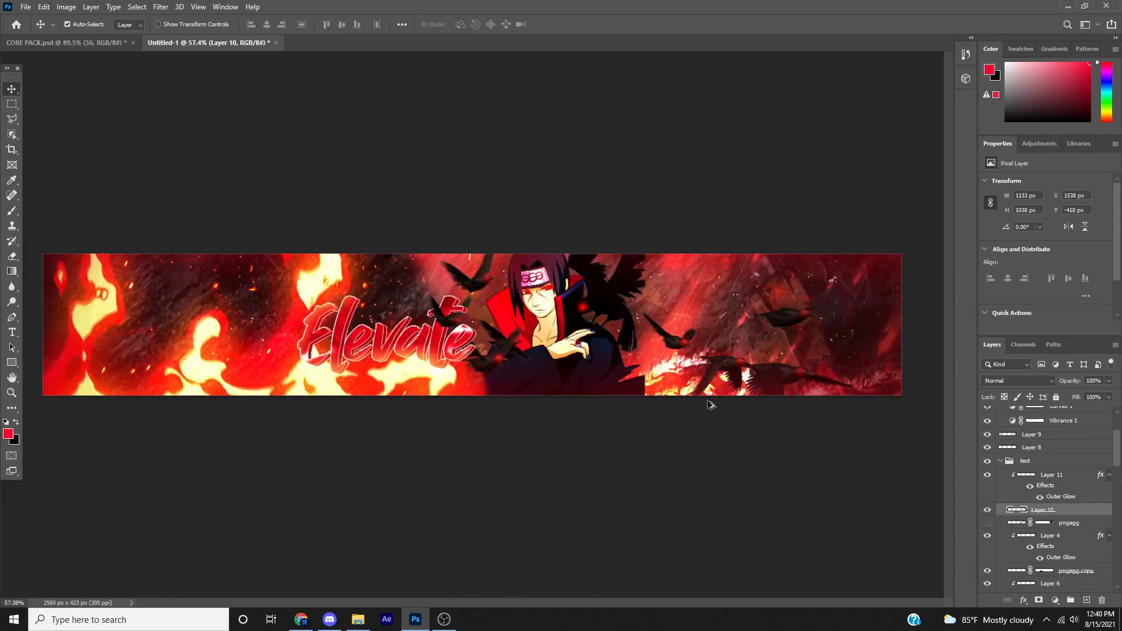
scroll(710, 405, "up", 4)
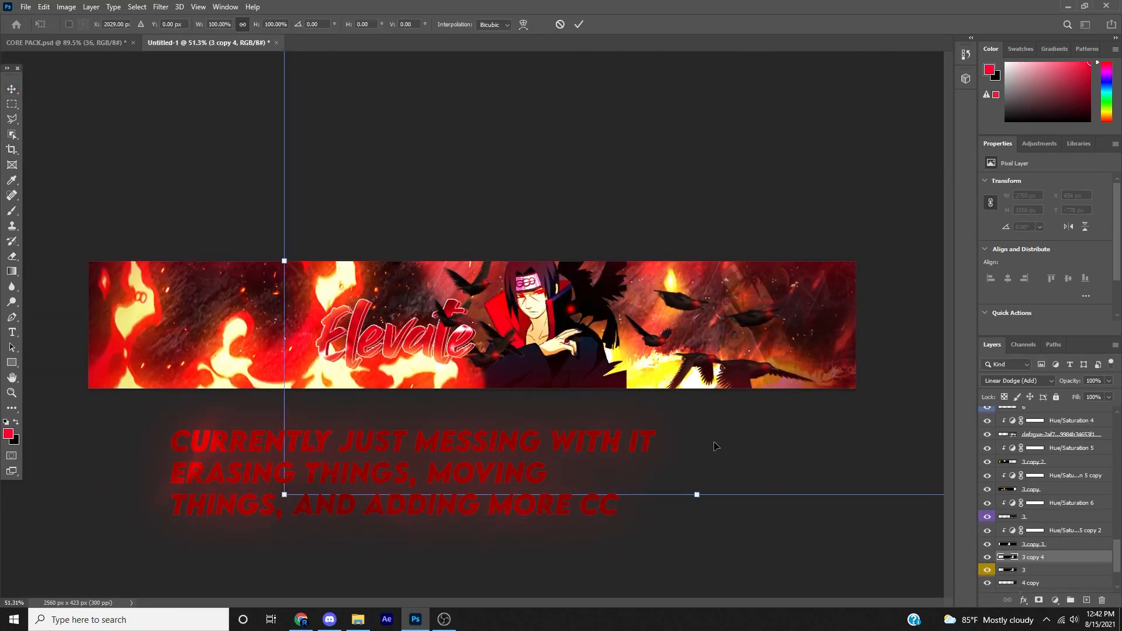
- Position the 3 copy 4 fire effect, and clip duplicate Hue/Saturation adjustments to it and to layer 3 directly below
left_click_drag(718, 447, 721, 452)
key("Return")
left_click_drag(1064, 523, 1064, 538)
key("ctrl+alt+g")
left_click_drag(1064, 468, 1064, 565)
key("ctrl+alt+g")
scroll(749, 339, "up", 3)
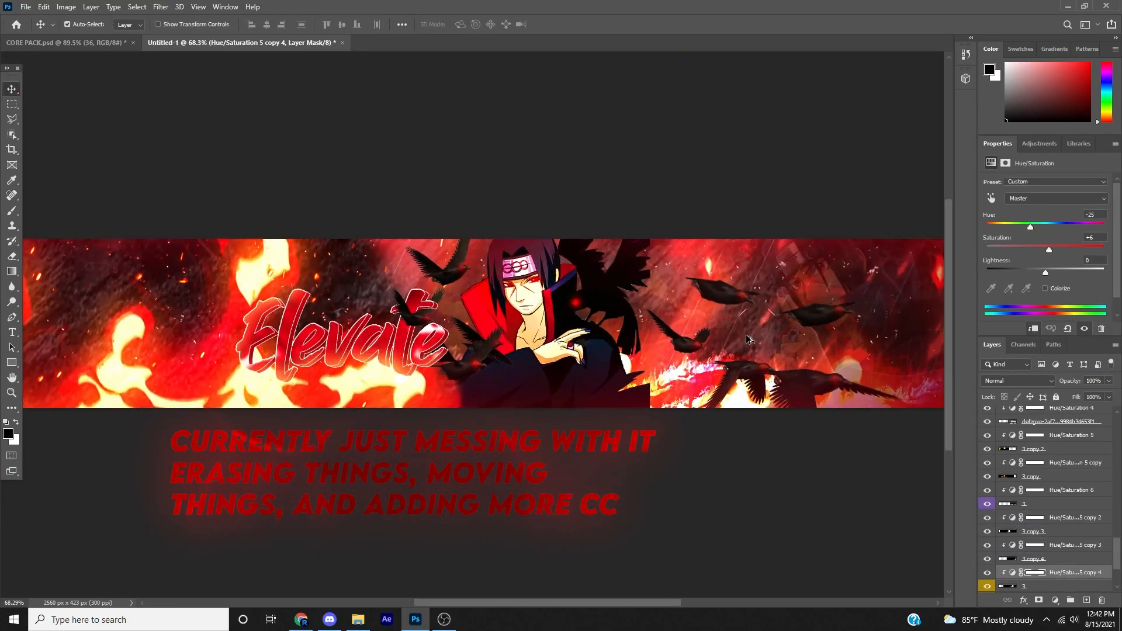
scroll(750, 340, "down", 2)
scroll(987, 444, "up", 3)
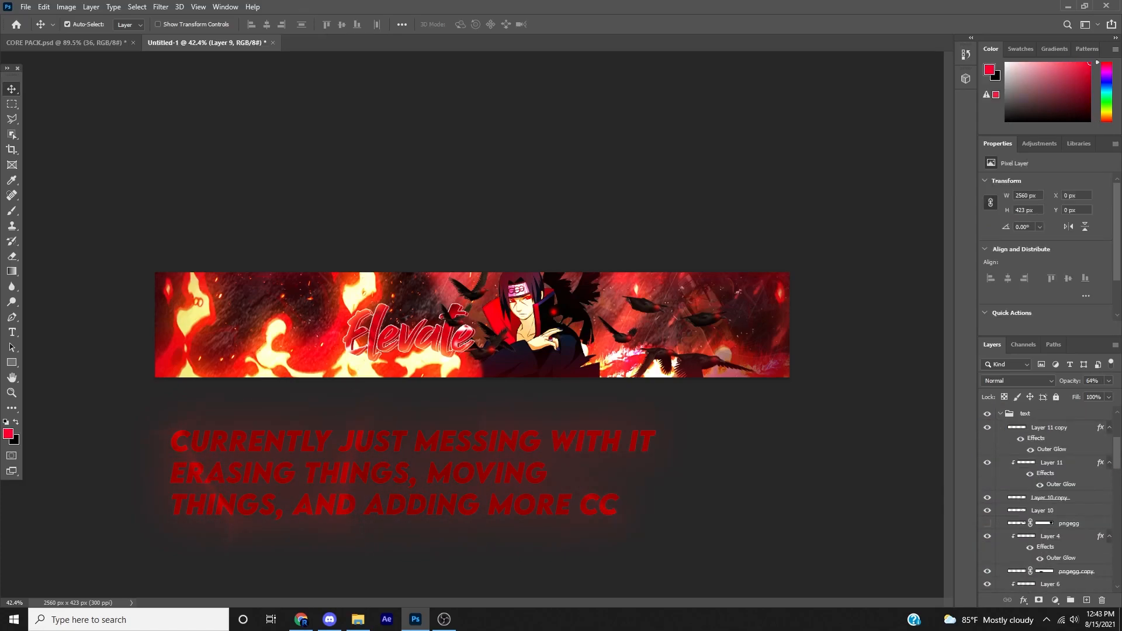
- Hide the text, crow, render glow and Hue/Saturation layers to isolate the character and fire background
scroll(988, 468, "up", 4)
scroll(988, 538, "down", 5)
left_click(987, 538)
scroll(988, 538, "down", 1)
left_click(987, 550)
left_click(987, 577)
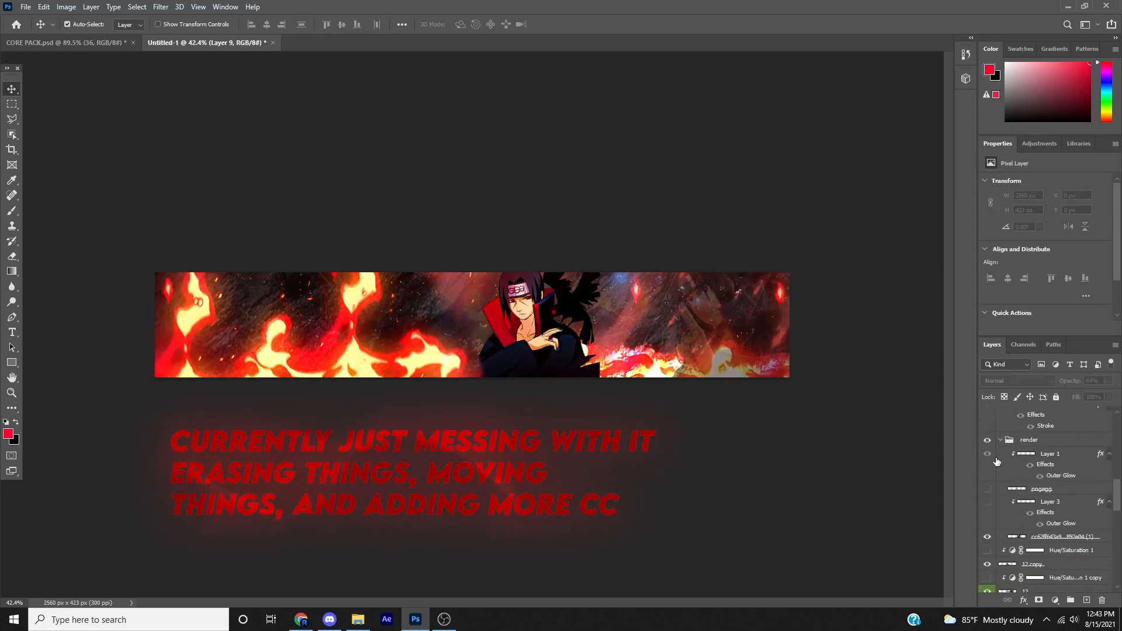
scroll(988, 470, "down", 6)
left_click(988, 474)
left_click(987, 475)
- Select the whole canvas together with the full range of layers in the stack
scroll(988, 476, "up", 2)
left_click(1048, 490)
key("ctrl+a")
left_click_drag(1118, 500, 1118, 576)
left_click(1081, 573)
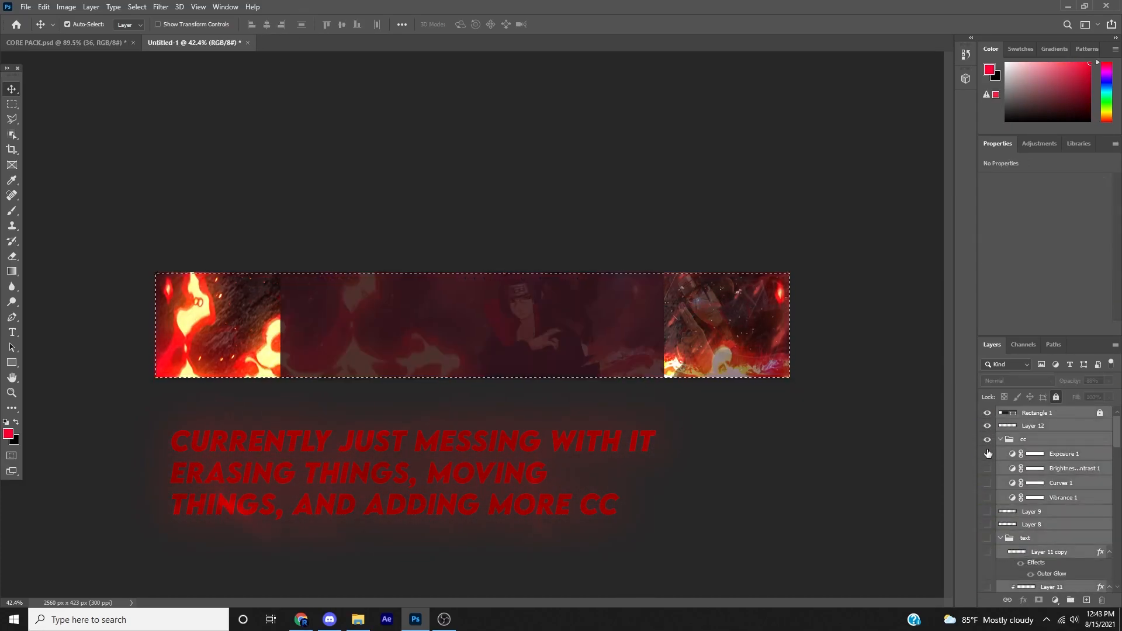
scroll(1046, 497, "up", 4)
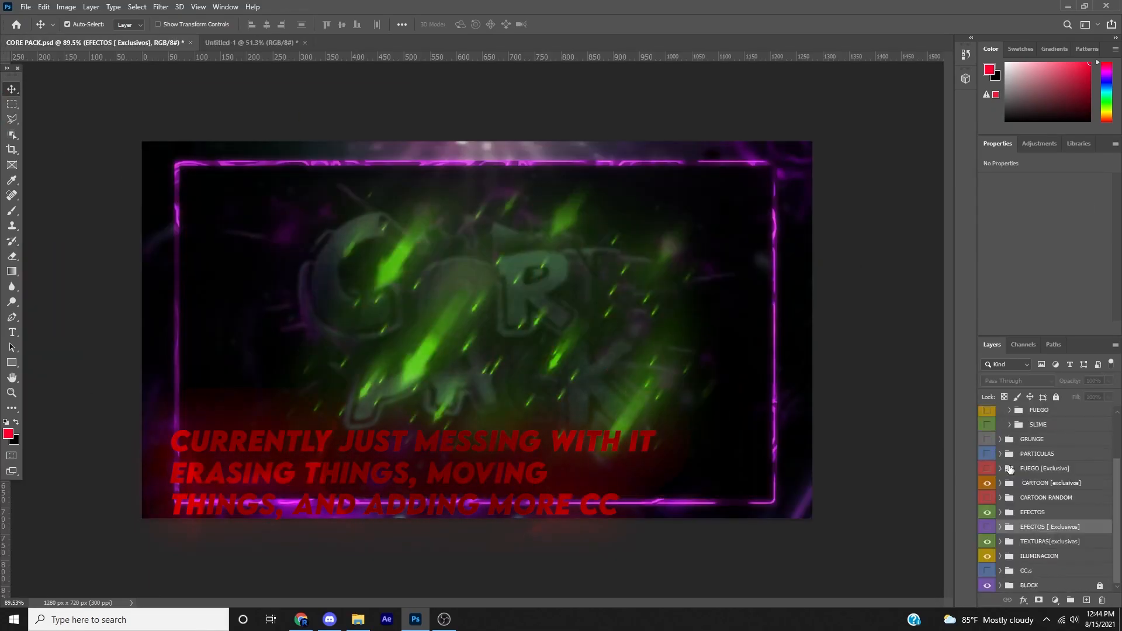
- Touch up the fire effect near the banner's left end with a smaller Eraser
scroll(1011, 469, "down", 3)
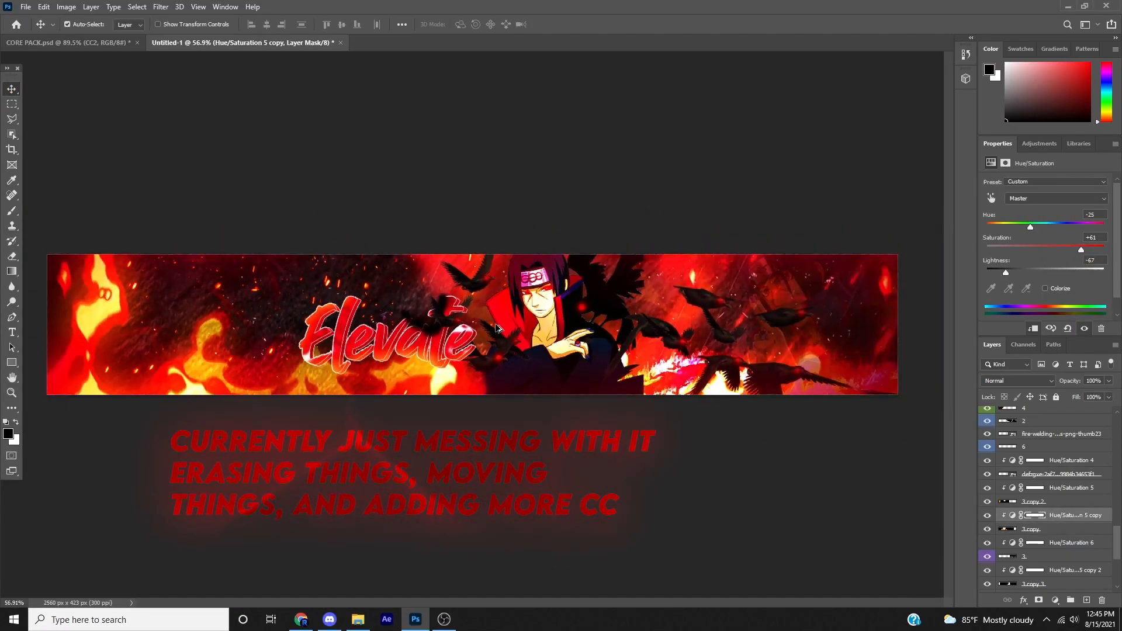
left_click(129, 287)
key("e")
key("bracketleft")
key("bracketleft")
scroll(432, 336, "up", 2)
scroll(434, 335, "down", 2)
scroll(67, 286, "down", 3)
- Shift the hue slightly and raise the saturation of the Hue/Saturation 5 adjustment on the fire effects
left_click(1070, 489)
left_click_drag(1025, 272, 1021, 273)
left_click_drag(1050, 250, 1082, 250)
scroll(506, 331, "up", 4)
key("v")
scroll(216, 325, "down", 1)
scroll(1045, 503, "down", 4)
scroll(1045, 502, "up", 7)
- Duplicate one of the fire effect layers and free-transform it on the banner
left_click(1045, 497)
scroll(458, 360, "down", 2)
scroll(1028, 526, "up", 3)
left_click(1046, 530)
key("ctrl+j")
left_click(1053, 544)
key("ctrl+t")
key("Return")
- Copy the Hue/Saturation adjustment lower in the layer stack and clip it to the effect layer beneath
left_click_drag(1070, 517, 1068, 537)
left_click(1033, 329)
scroll(476, 347, "down", 2)
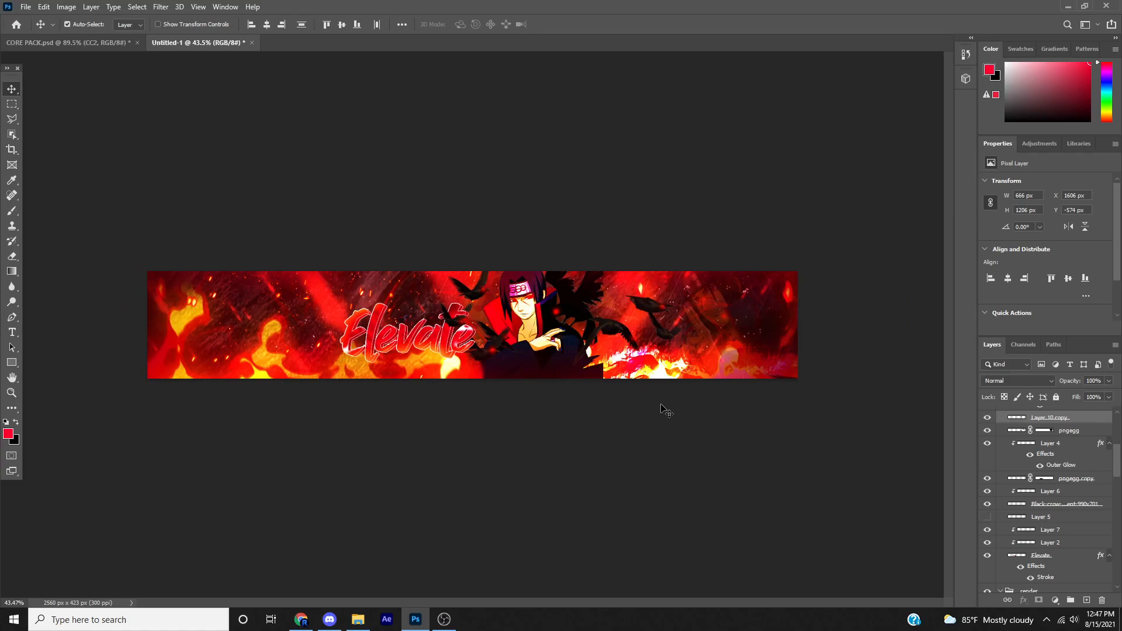
- Try to move the Elevate text with its clipped Layer 2 and Layer 7 closer to the character
scroll(1049, 263, "down", 1)
scroll(1028, 476, "down", 3)
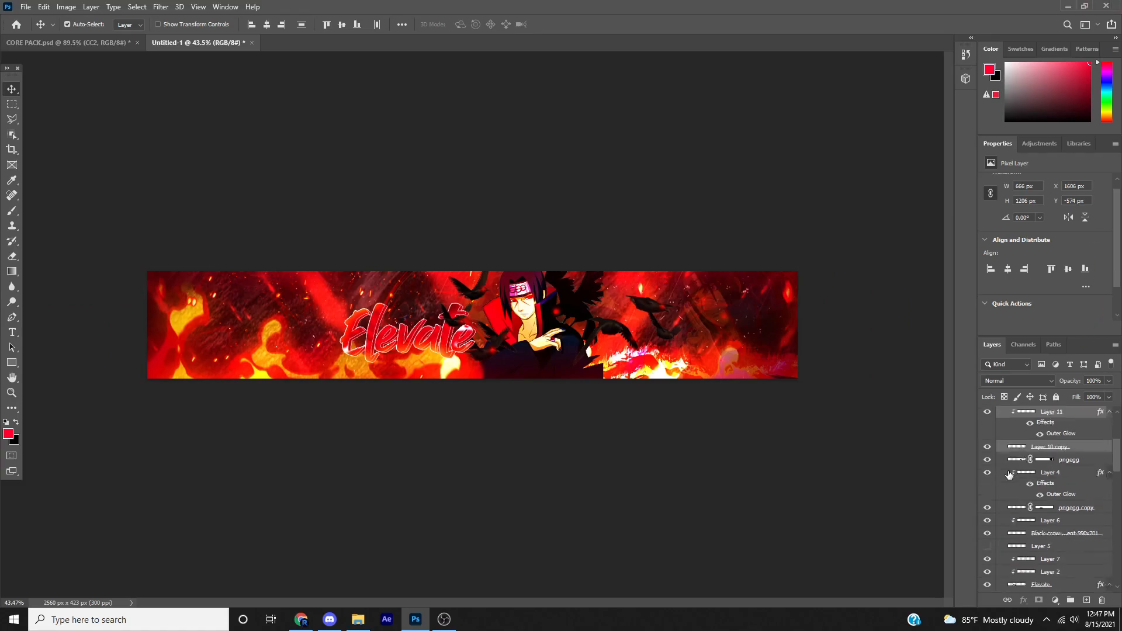
left_click(1041, 512)
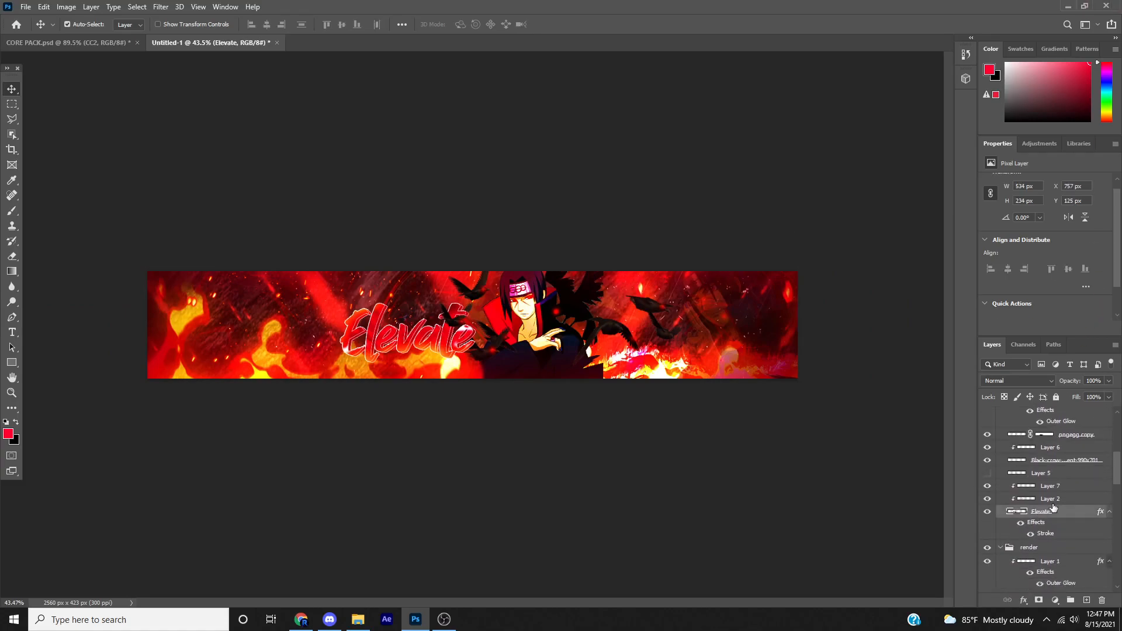
left_click(1049, 498, "ctrl")
left_click(1049, 486, "ctrl")
key("ctrl+t")
left_click_drag(452, 362, 488, 367)
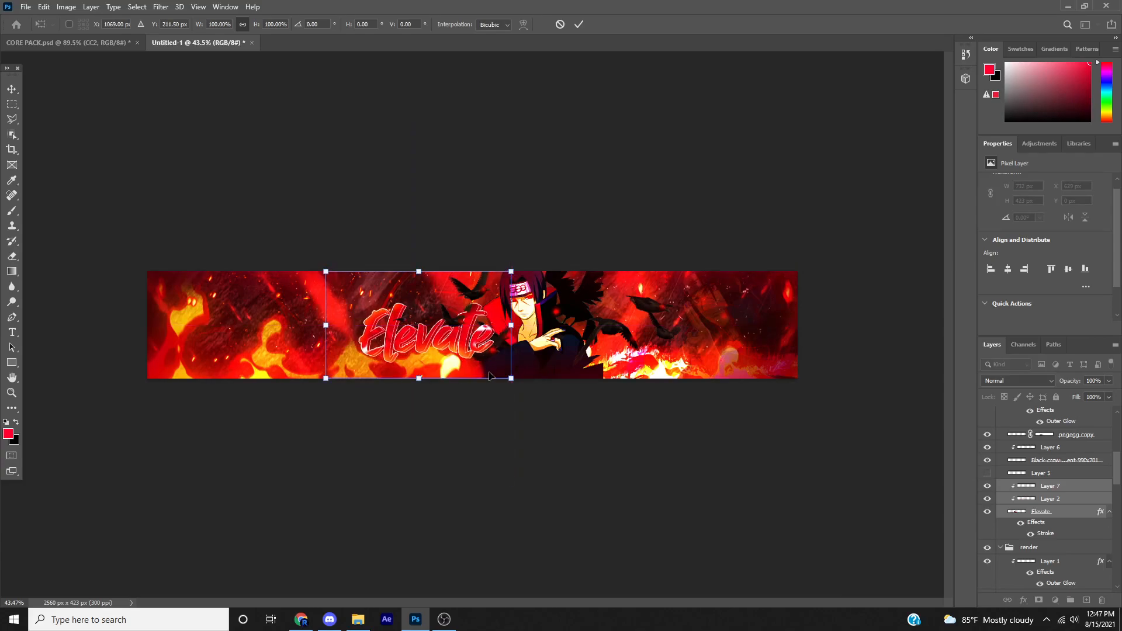
key("ctrl+z")
key("ctrl+z")
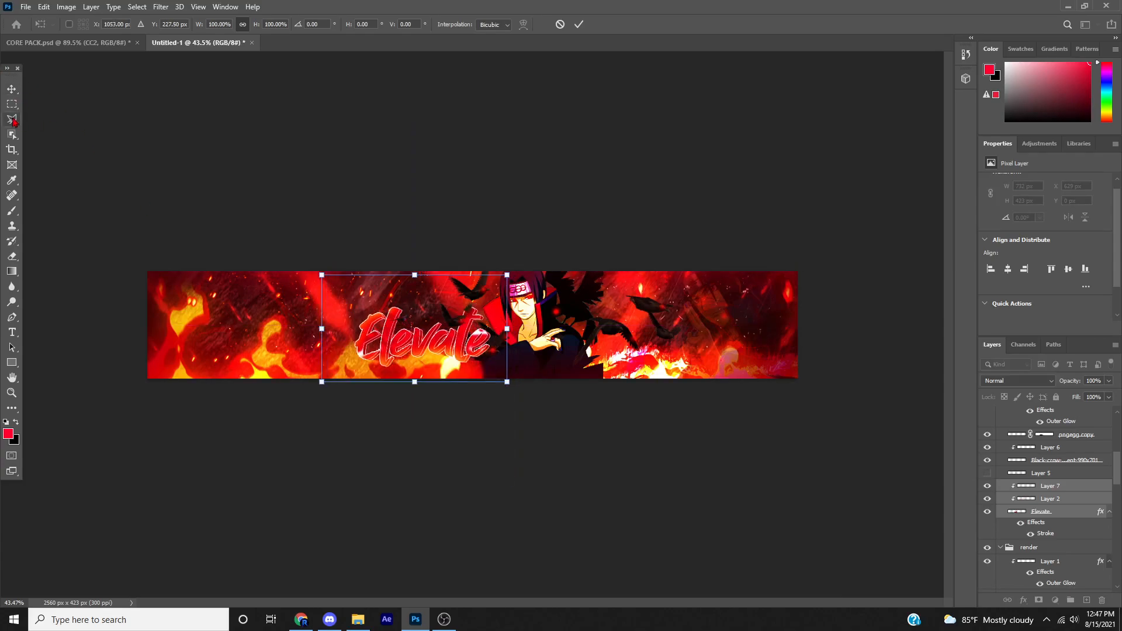
key("ctrl+z")
left_click(13, 90)
- Check the banner layout against the Rectangle 1 overlay and hide the overlay again
scroll(382, 294, "up", 3)
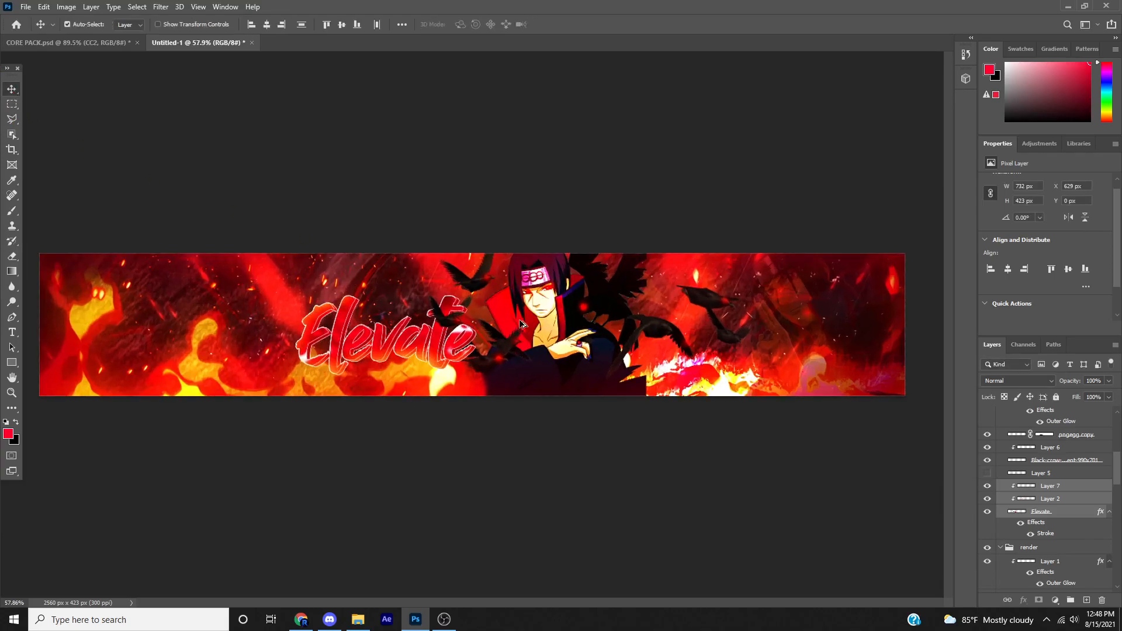
scroll(522, 324, "down", 2)
scroll(1041, 476, "up", 3)
scroll(1119, 455, "up", 4)
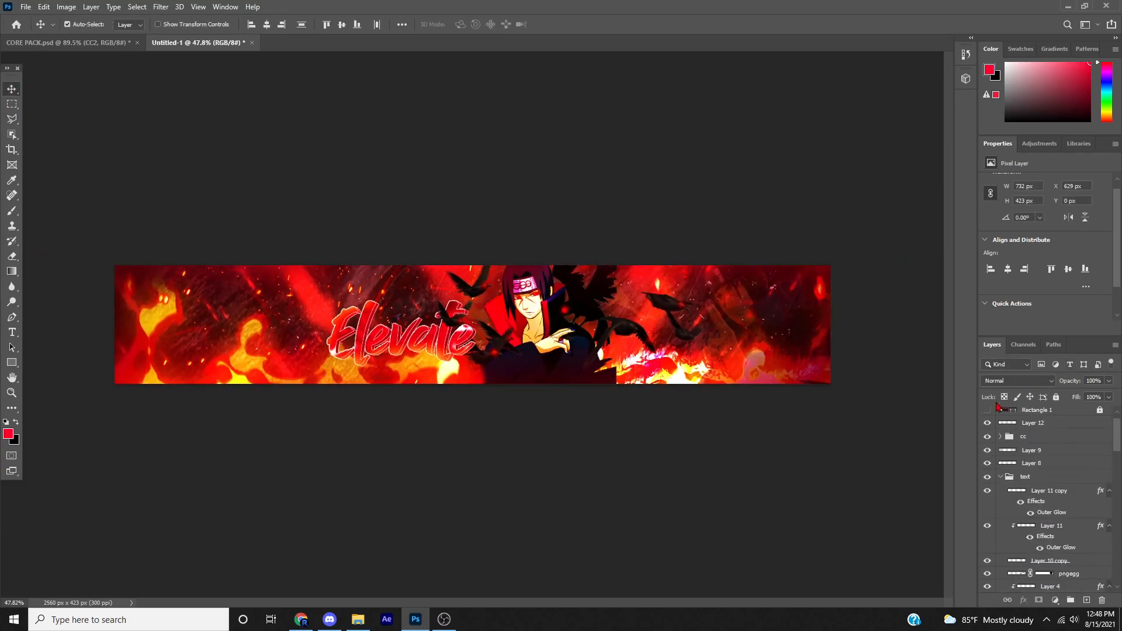
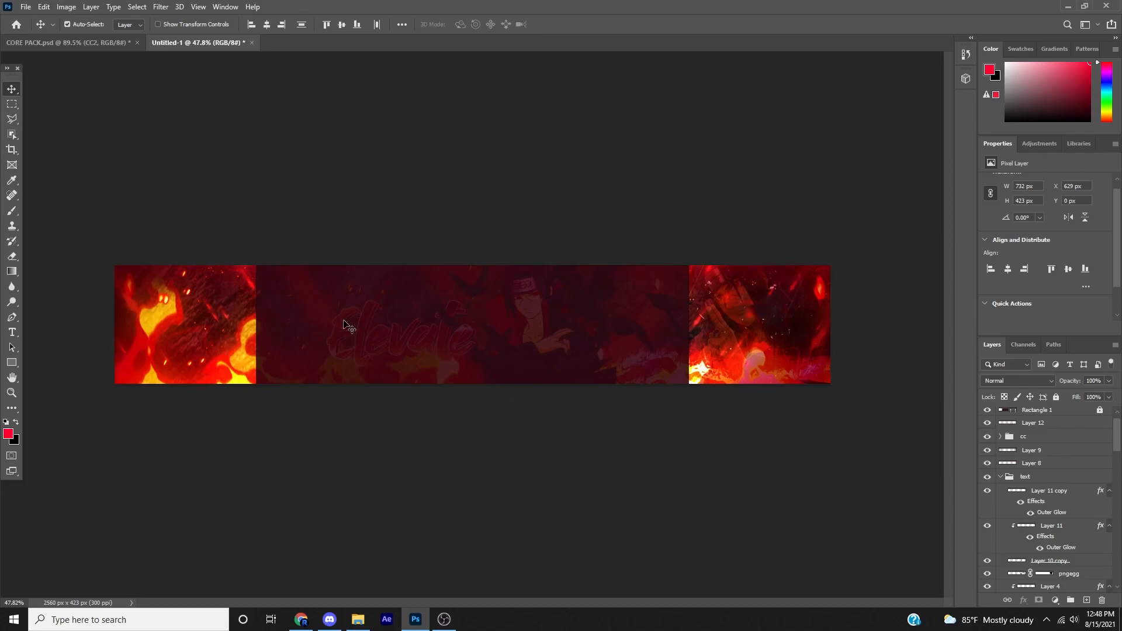
left_click(987, 411)
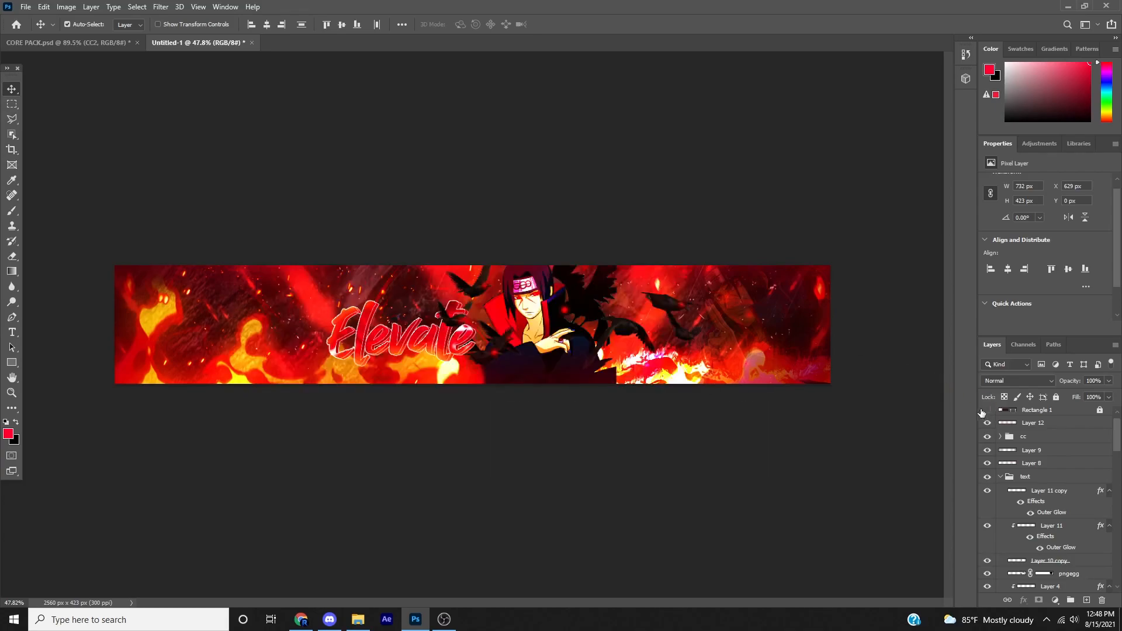
- Export the banner as a 2560 × 423 px PNG named itachi into the Pictures folder
left_click(25, 8)
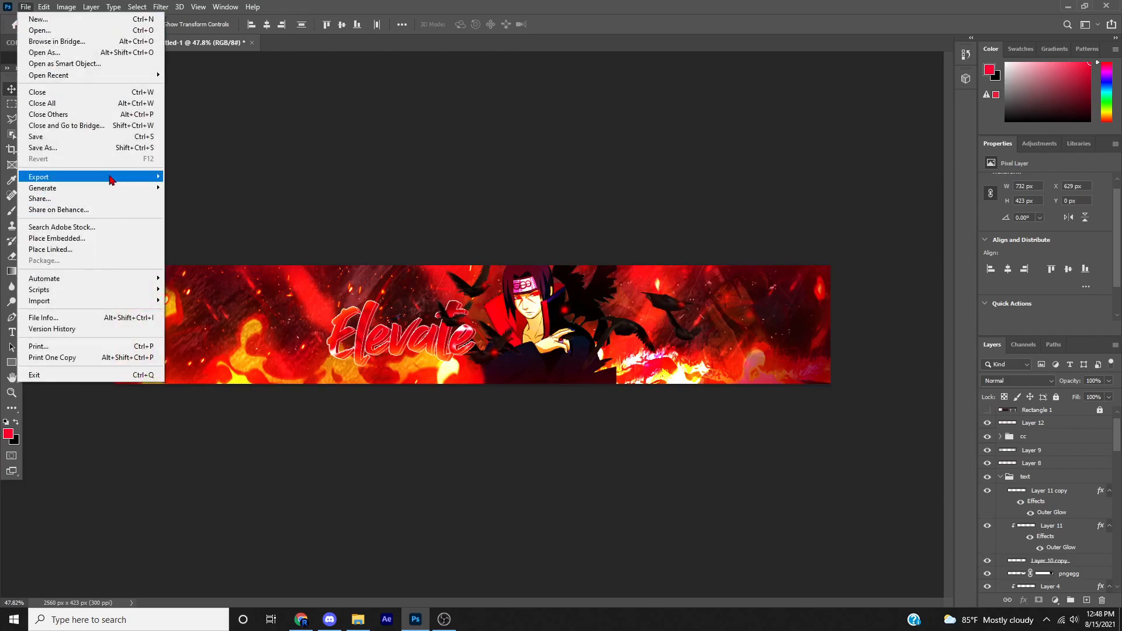
mouse_move(111, 176)
left_click(230, 189)
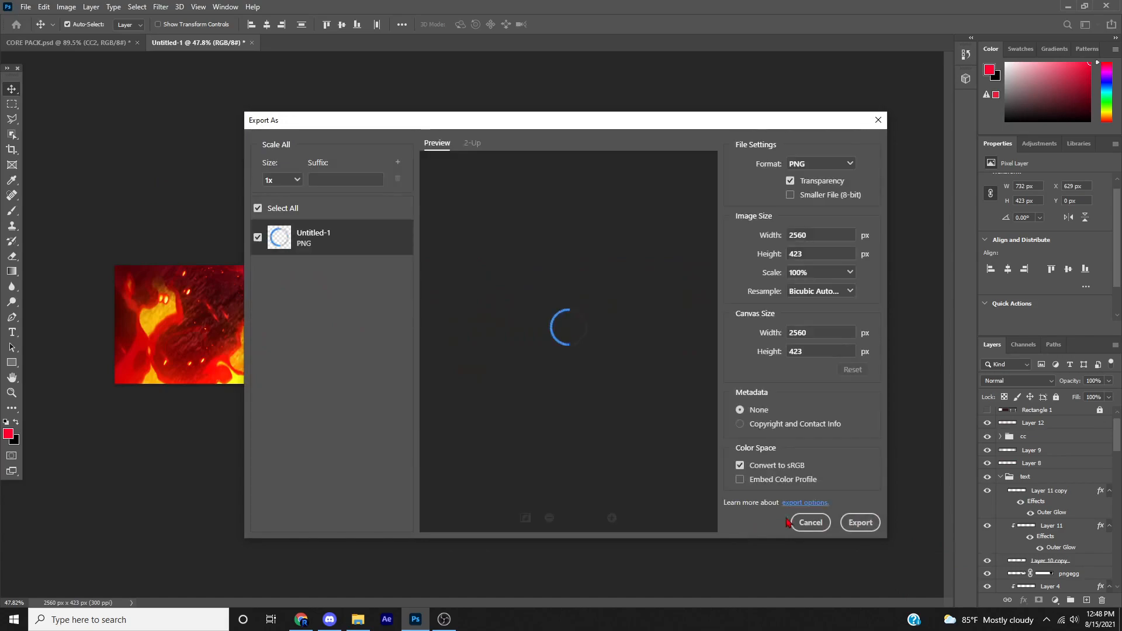
left_click(858, 526)
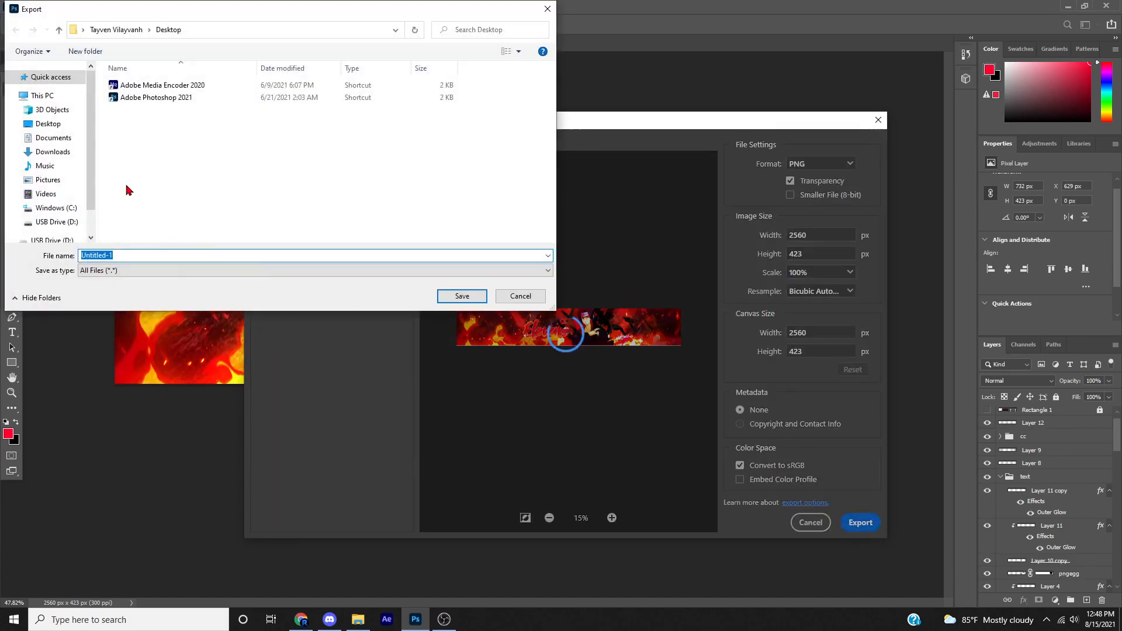
left_click(48, 180)
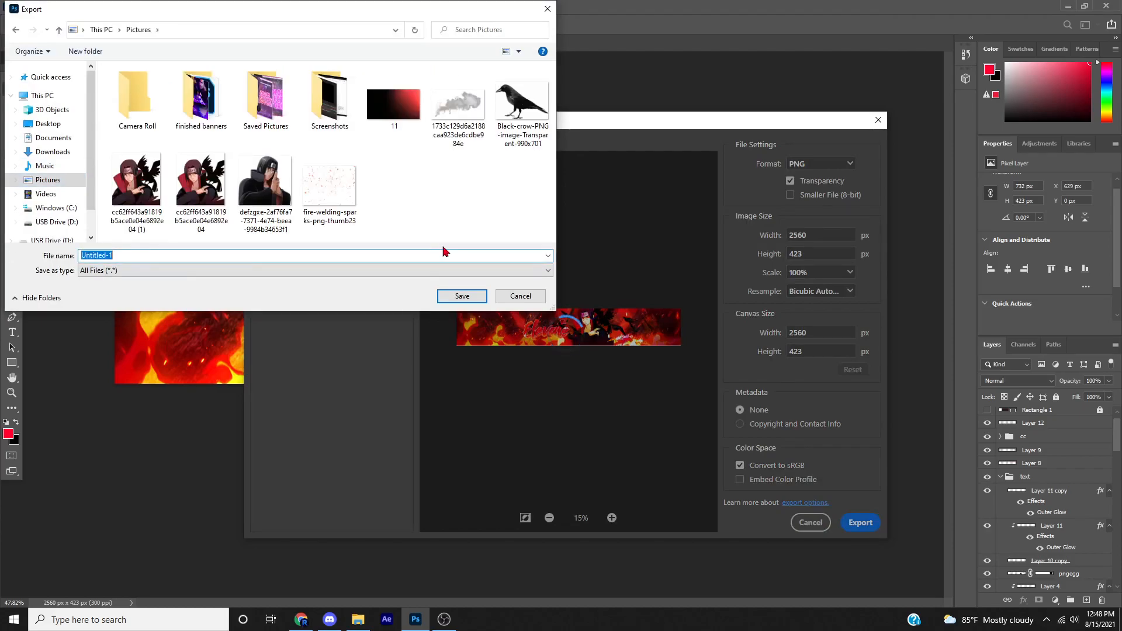
type("itac")
key("Return")
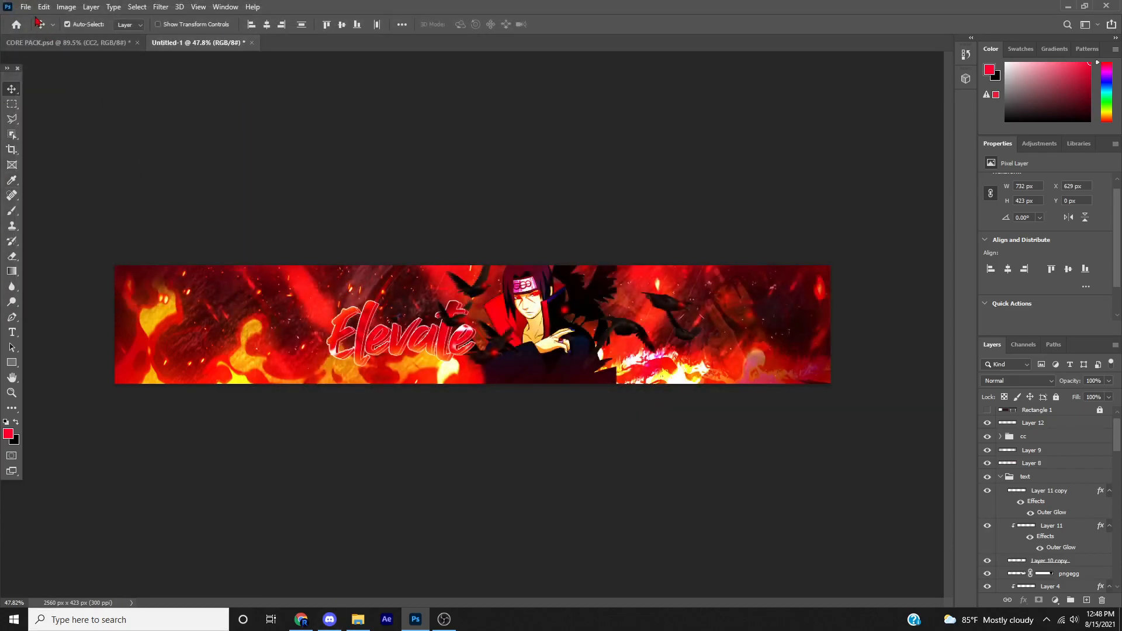
- Create a new 2560 × 1440 px document at 300 ppi with a white background
left_click(25, 7)
left_click(41, 19)
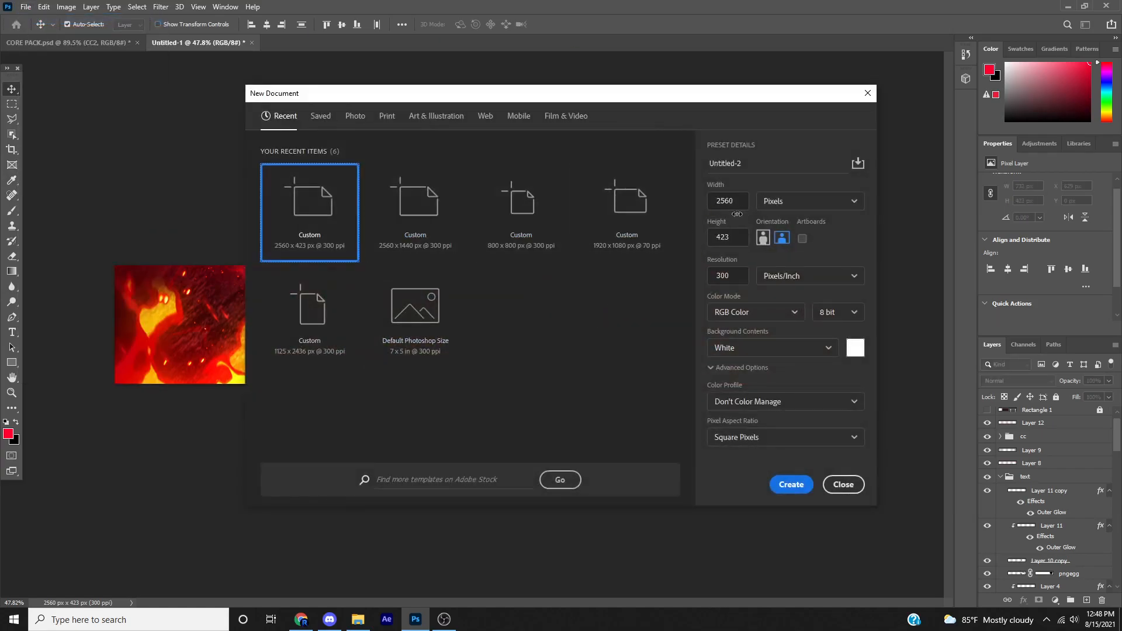
left_click(416, 207)
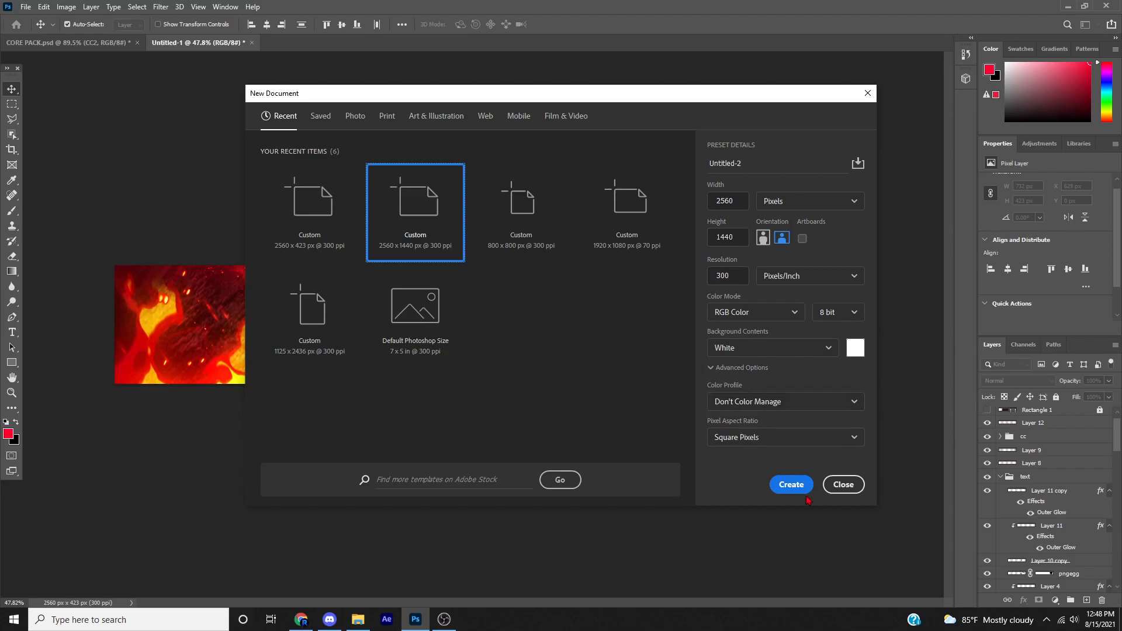
left_click(791, 484)
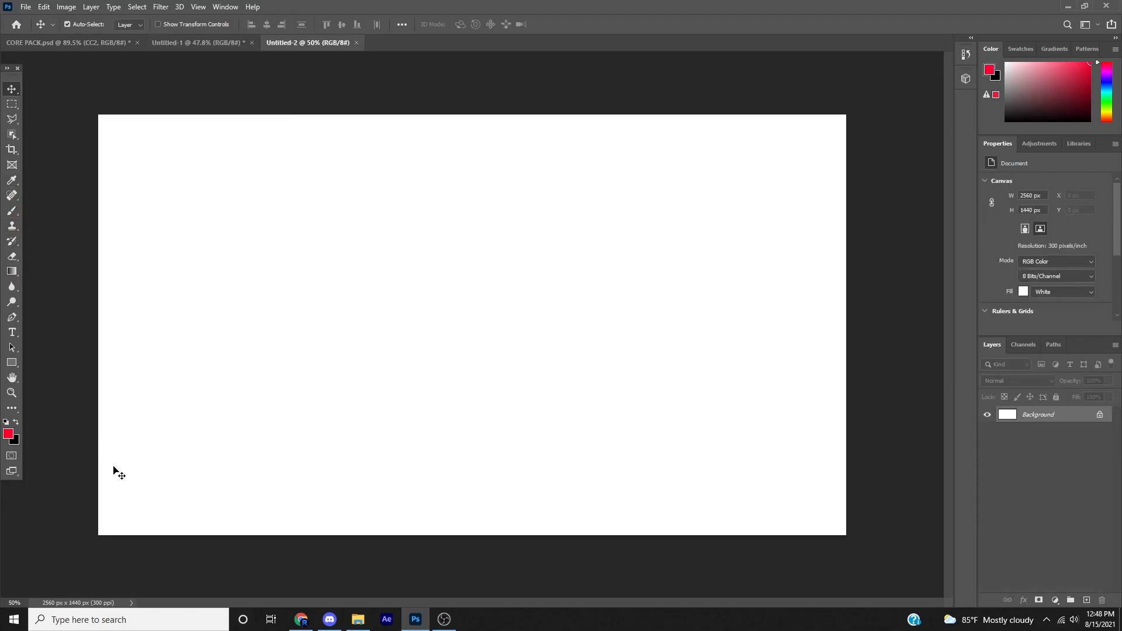
- Place the exported itachi image from the Pictures folder across the middle of the new document
left_click(358, 619)
left_click(269, 367)
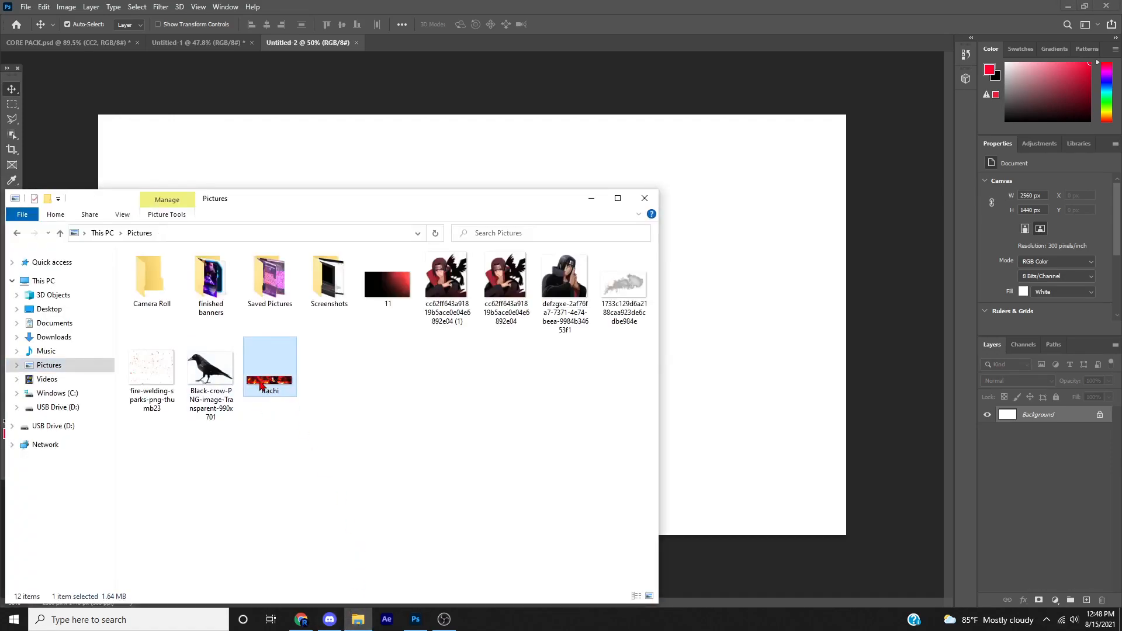
left_click_drag(721, 371, 720, 371)
left_click(11, 89)
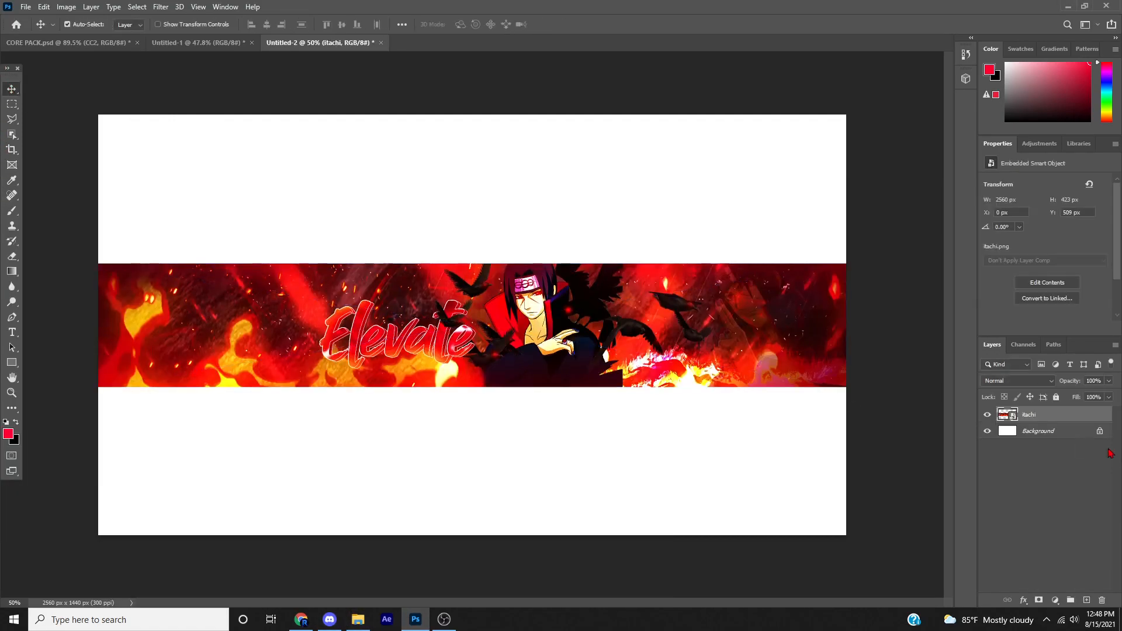
- Duplicate the itachi layer and enlarge the lower one to 9000 × 1487 px so it fills the canvas behind the middle banner
left_click(1044, 437)
key("ctrl+t")
left_click_drag(474, 387, 474, 542)
left_click_drag(474, 258, 466, 100)
left_click(10, 92)
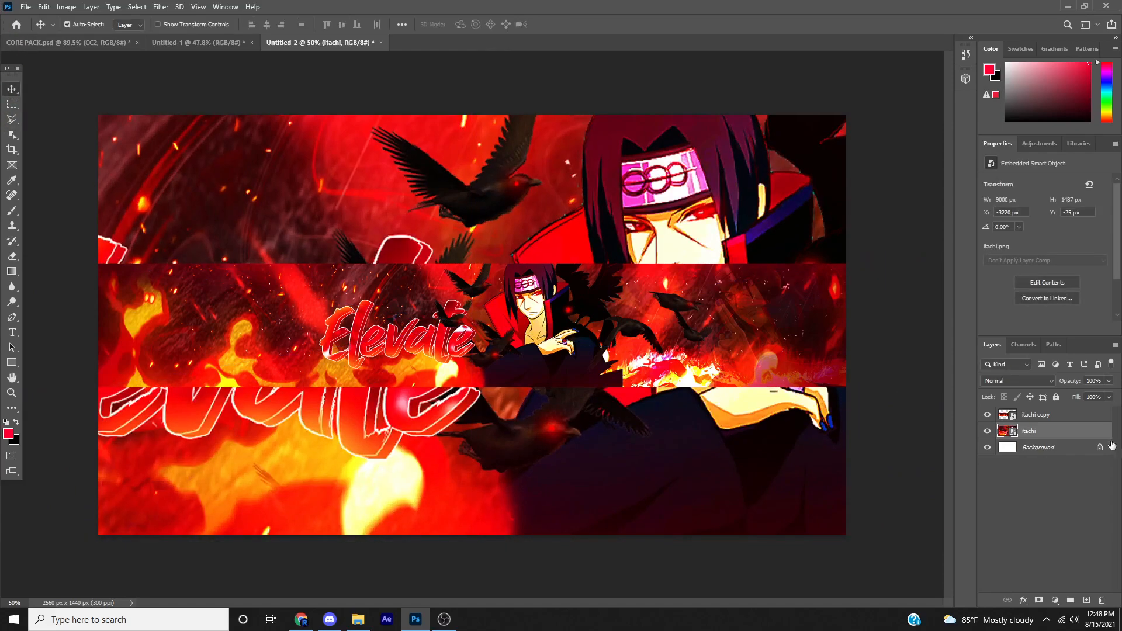
- Duplicate the middle banner, enlarge it to 4160 × 688 px and place it along the canvas top, behind the middle banner
left_click(1056, 418)
key("ctrl+t")
left_click_drag(564, 317, 570, 175)
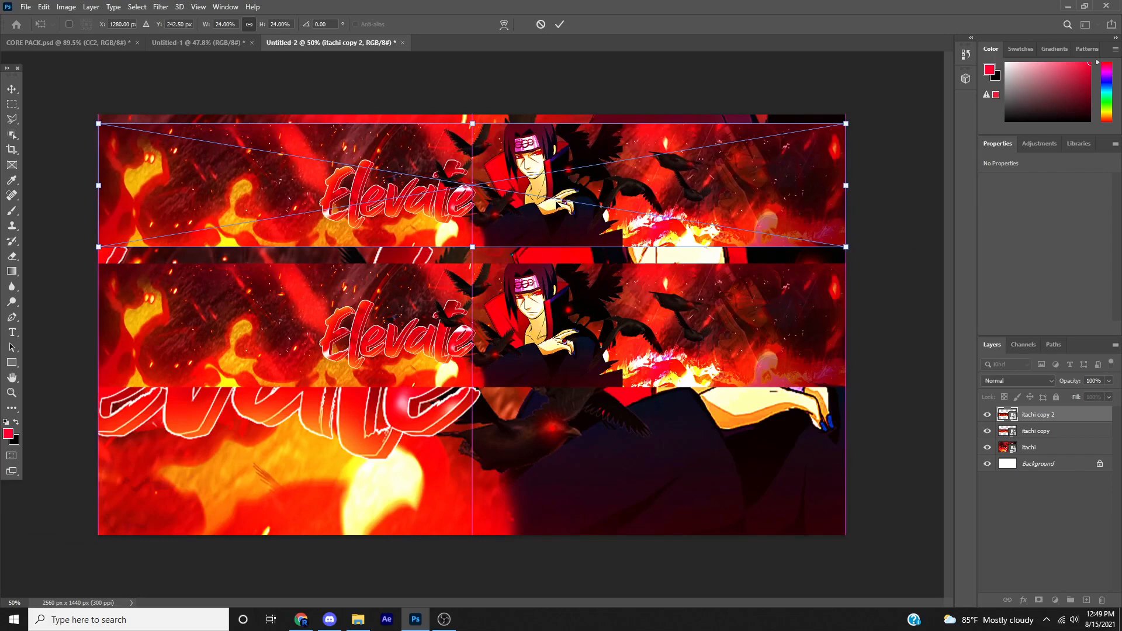
mouse_move(479, 244)
left_mouse_down()
mouse_move(467, 255)
mouse_move(467, 229)
left_mouse_up()
left_click_drag(1056, 418, 1047, 440)
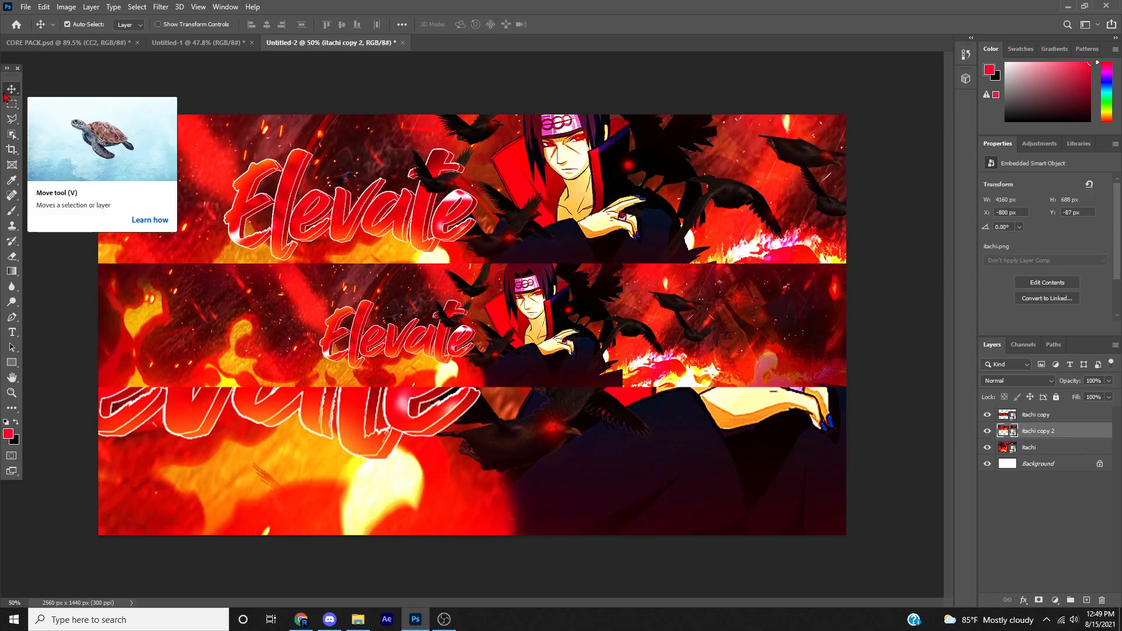
- Duplicate the 4160 × 688 px banner strip and place the copy along the canvas bottom
key("ctrl+j")
key("ctrl+t")
left_click_drag(471, 223, 480, 492)
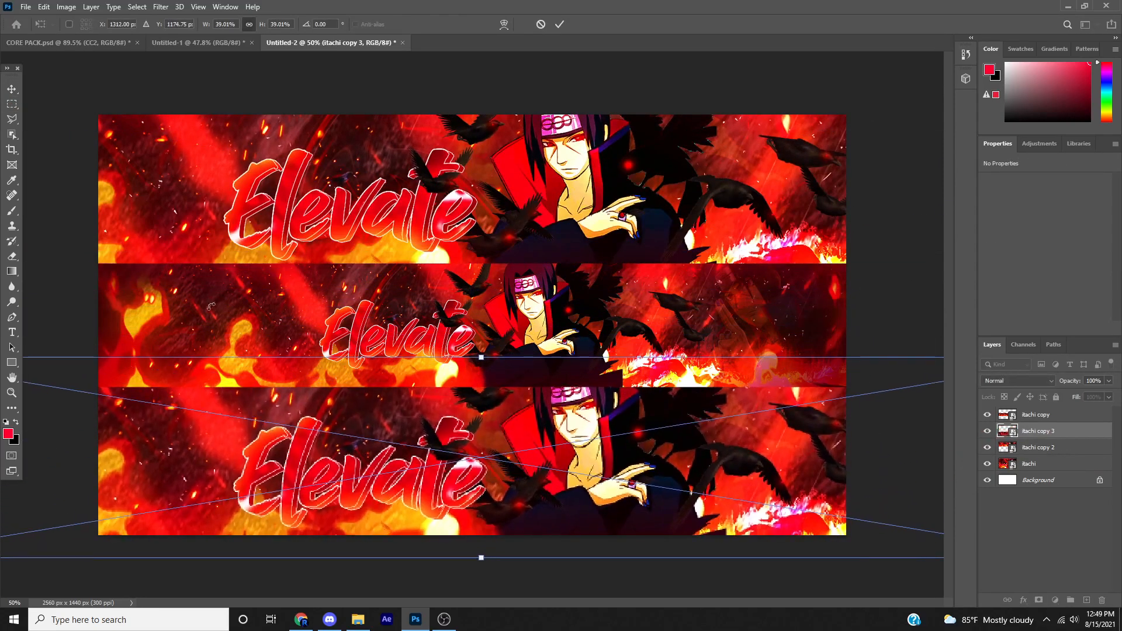
key("Return")
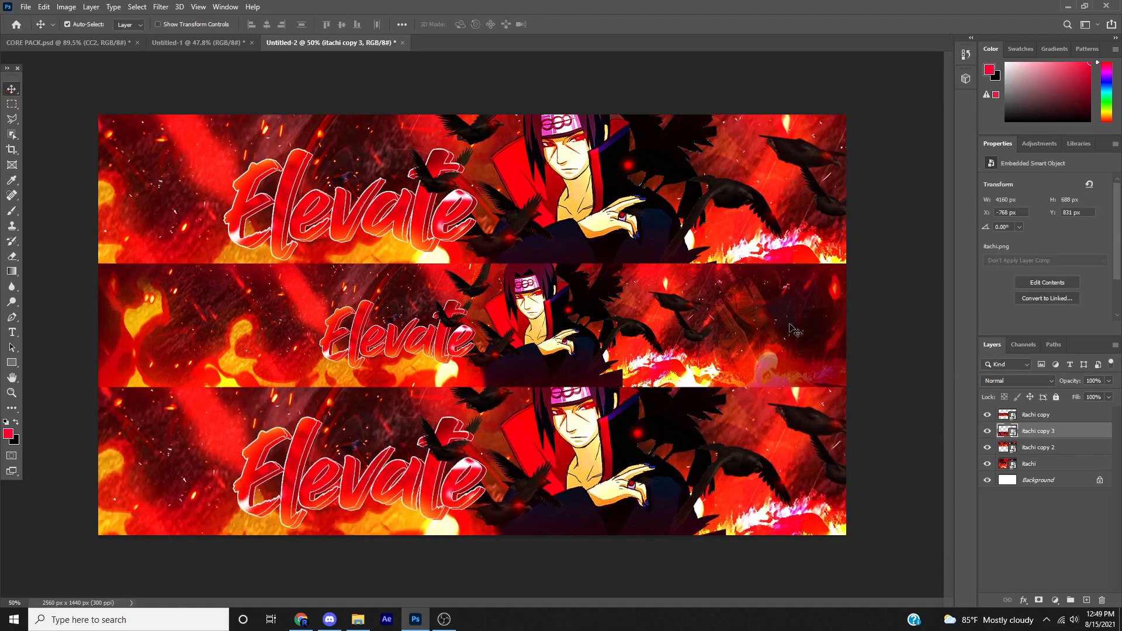
- Undo the extra banner strips added above and below the middle banner
key("ctrl+z")
key("ctrl+z")
key("ctrl+z")
key("ctrl+z")
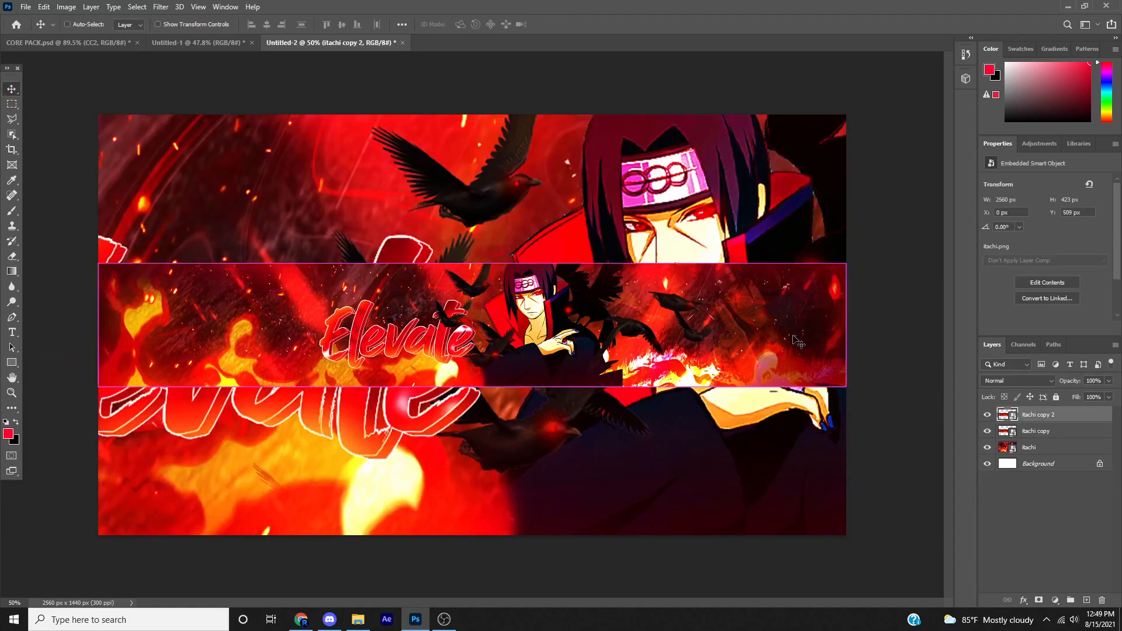
key("ctrl+z")
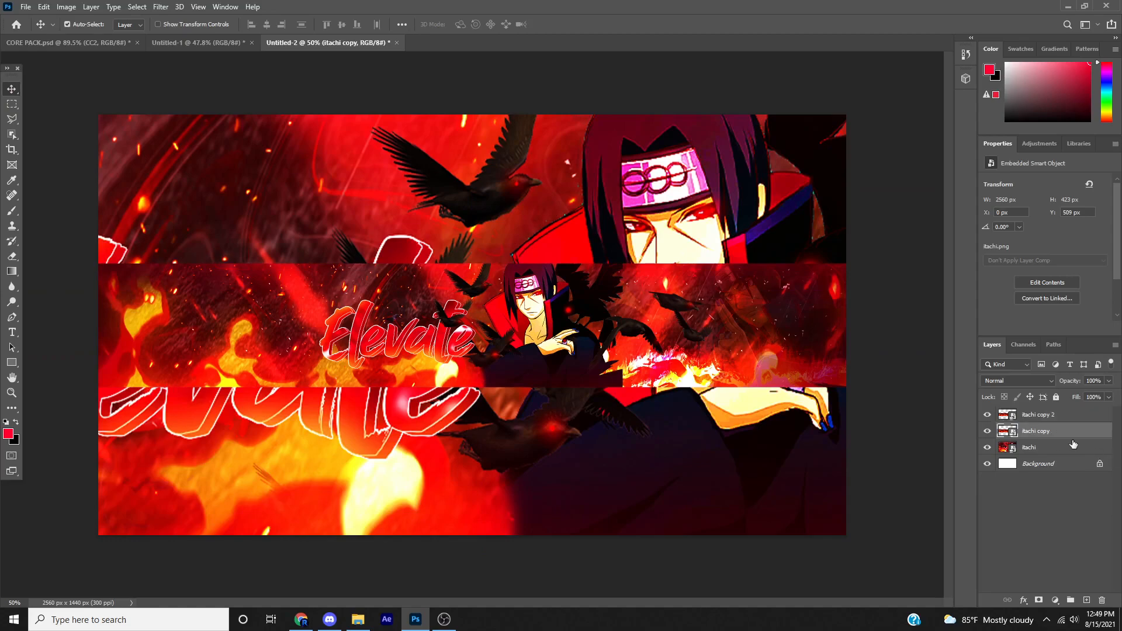
- Darken the enlarged itachi layer with a black Color Overlay at 38% opacity in Normal blend mode
double_click(1070, 437)
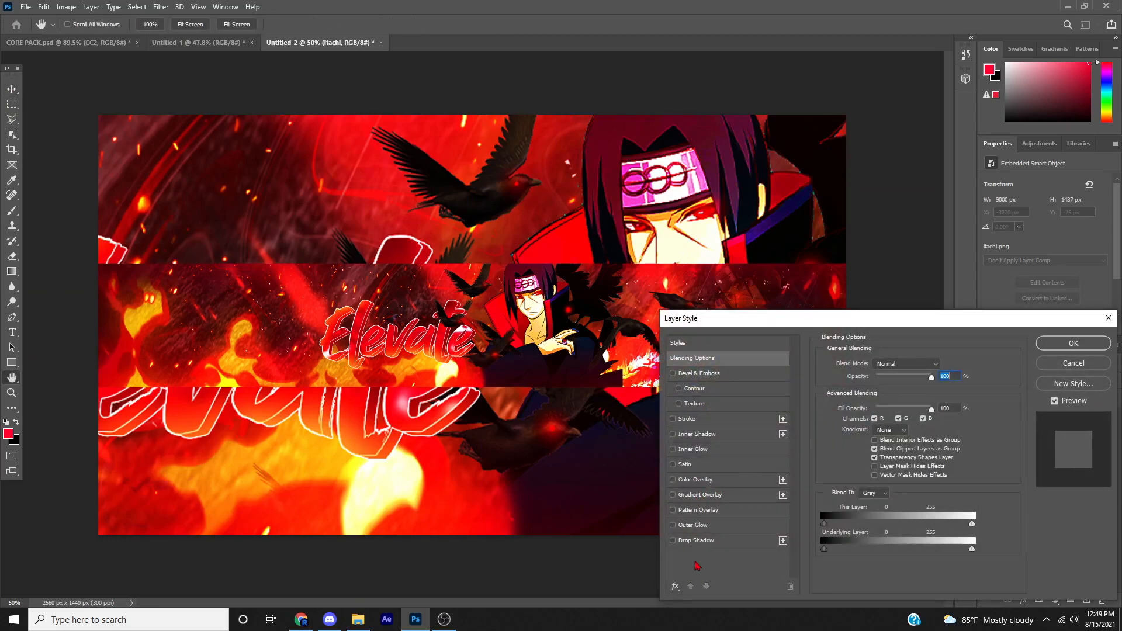
left_click(695, 479)
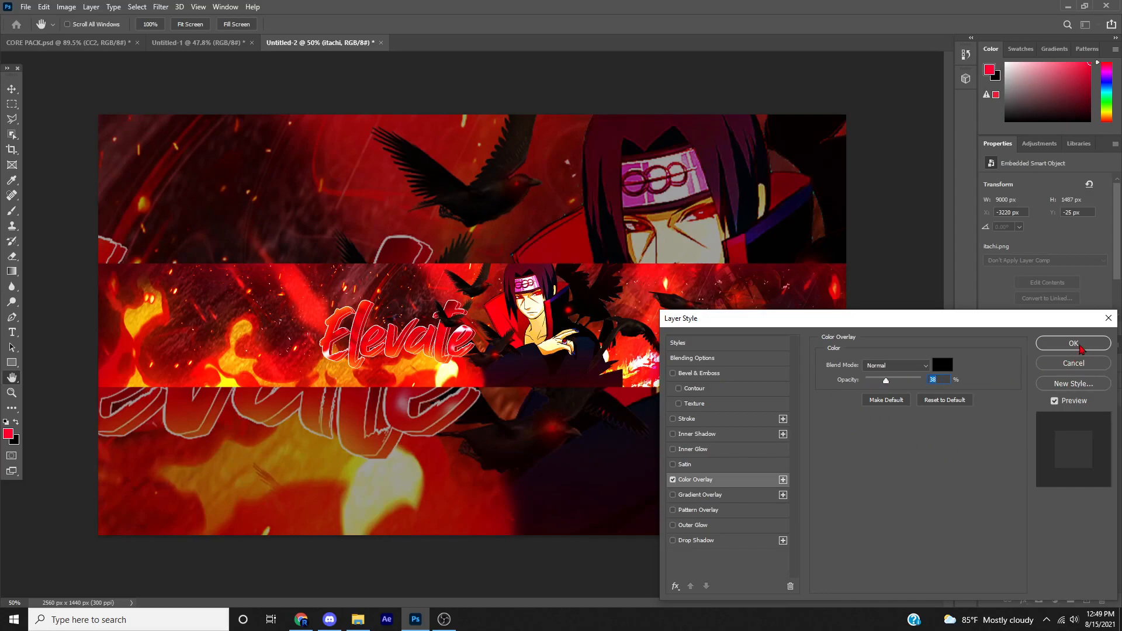
left_click(1081, 348)
- Apply a Gaussian Blur to the enlarged itachi background layer
left_click(158, 7)
mouse_move(234, 157)
left_click(334, 200)
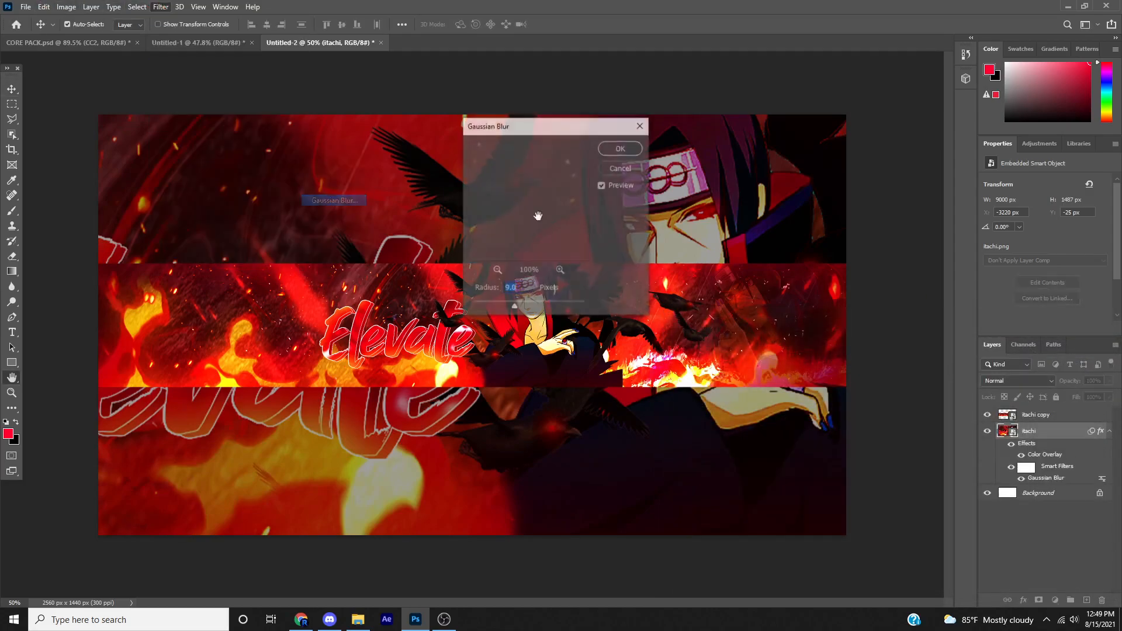
left_click(626, 155)
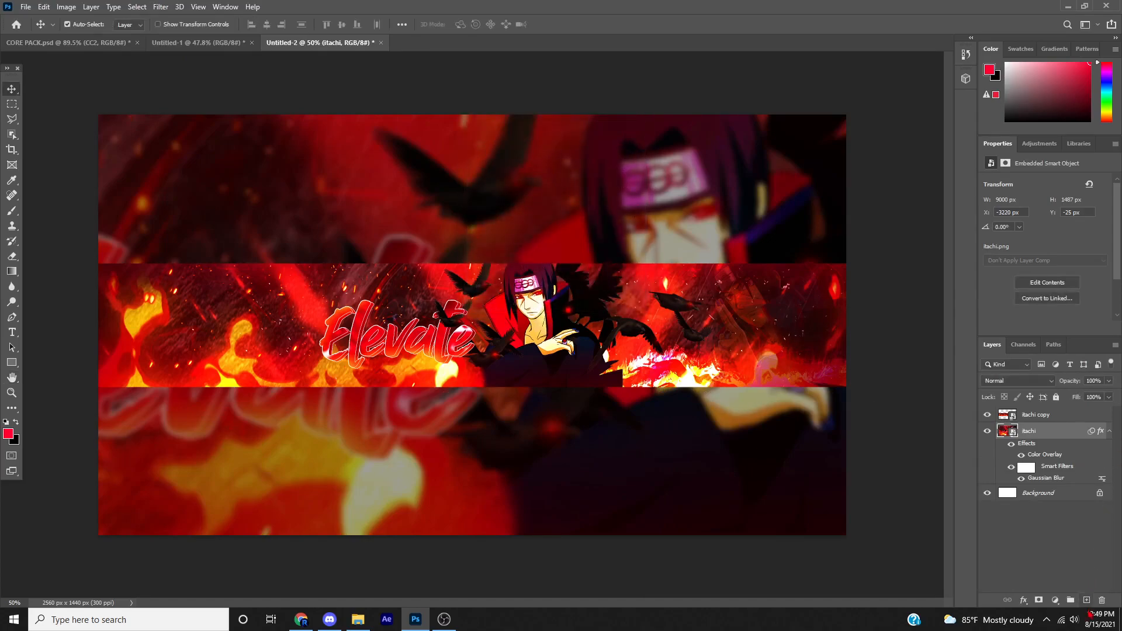
- Add a new layer above the blurred background and paint soft black shading across the canvas behind the middle banner
left_click(1086, 600)
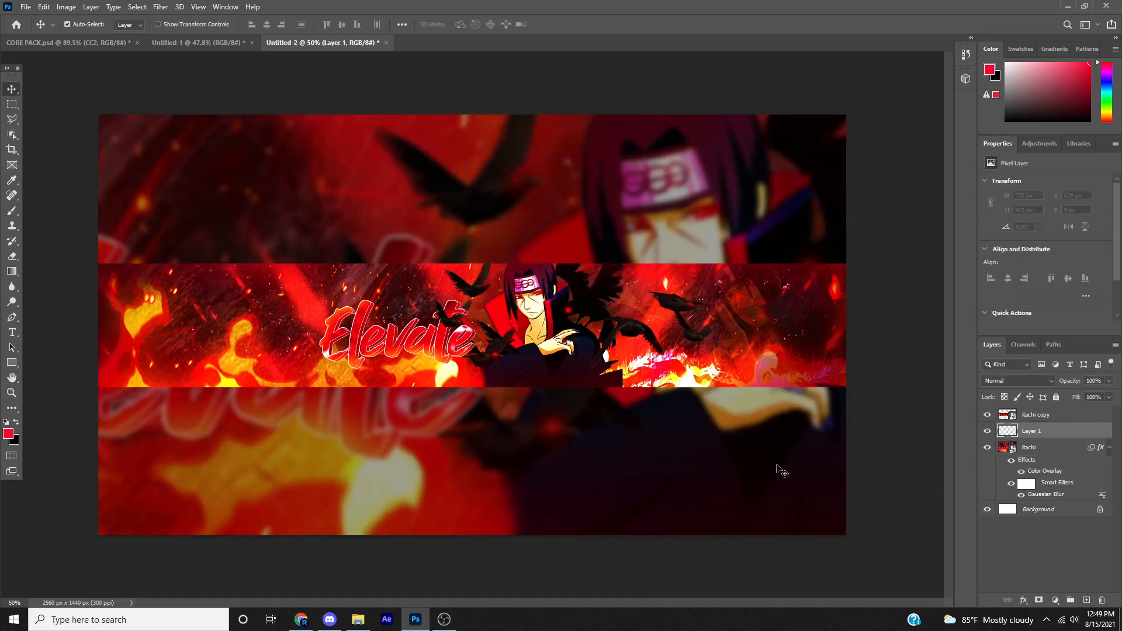
left_click(12, 210)
mouse_move(138, 329)
left_mouse_down()
mouse_move(109, 333)
mouse_move(124, 330)
mouse_move(169, 239)
mouse_move(228, 331)
left_mouse_up()
key("x")
mouse_move(225, 326)
left_mouse_down()
mouse_move(142, 318)
mouse_move(503, 336)
mouse_move(866, 328)
left_mouse_up()
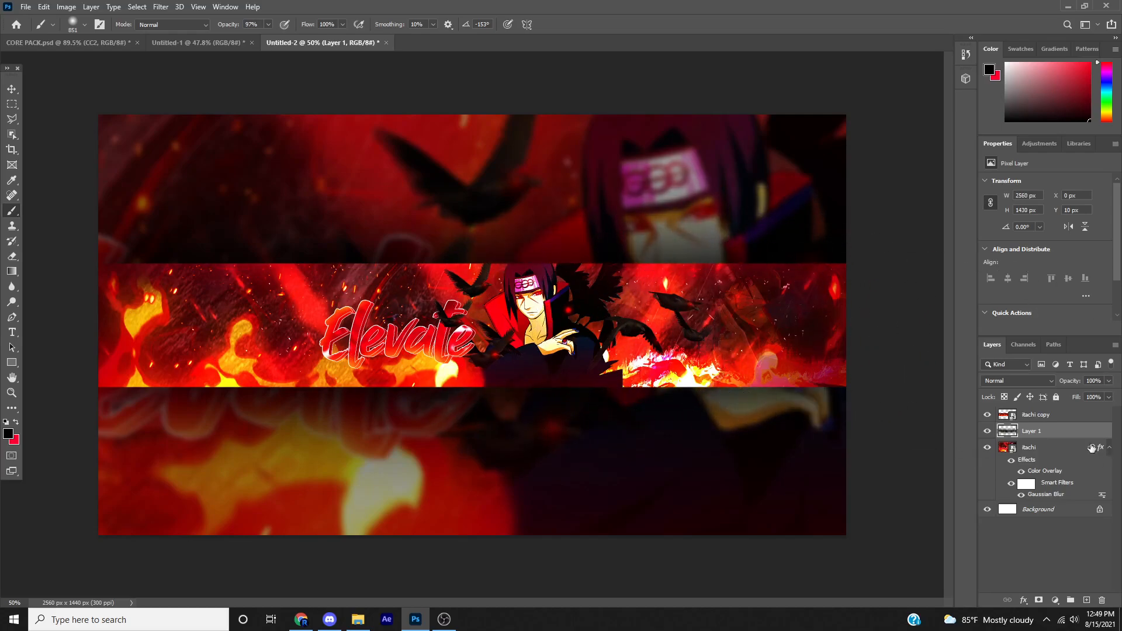
- Add Curves and Hue/Saturation adjustment layers above the itachi copy layer and set the saturation to -11
left_click(1076, 416)
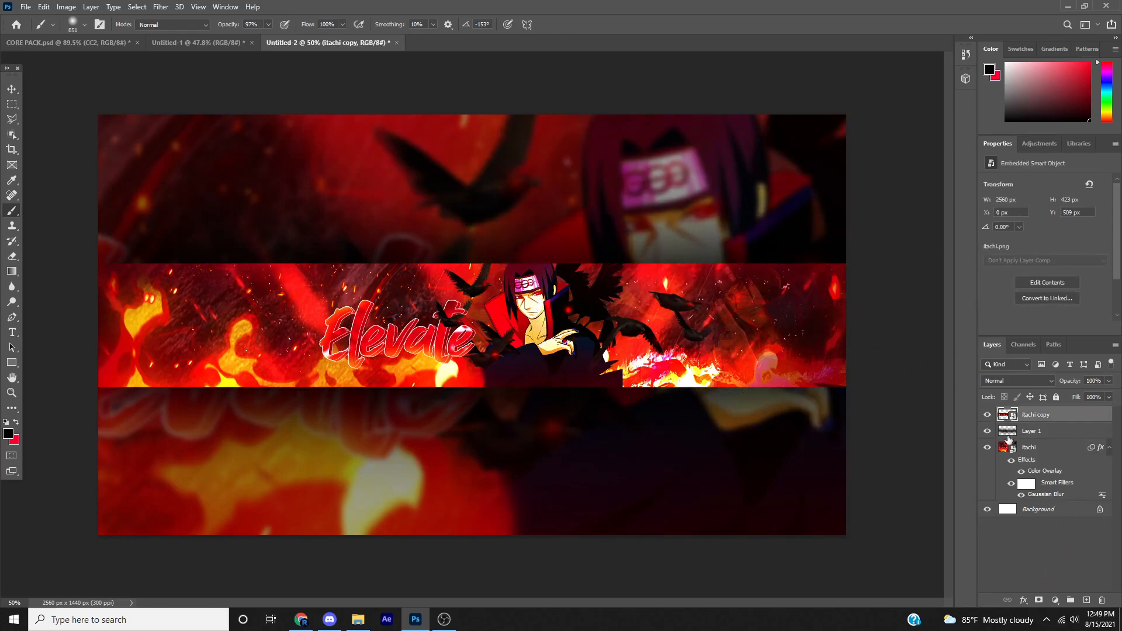
left_click(1055, 600)
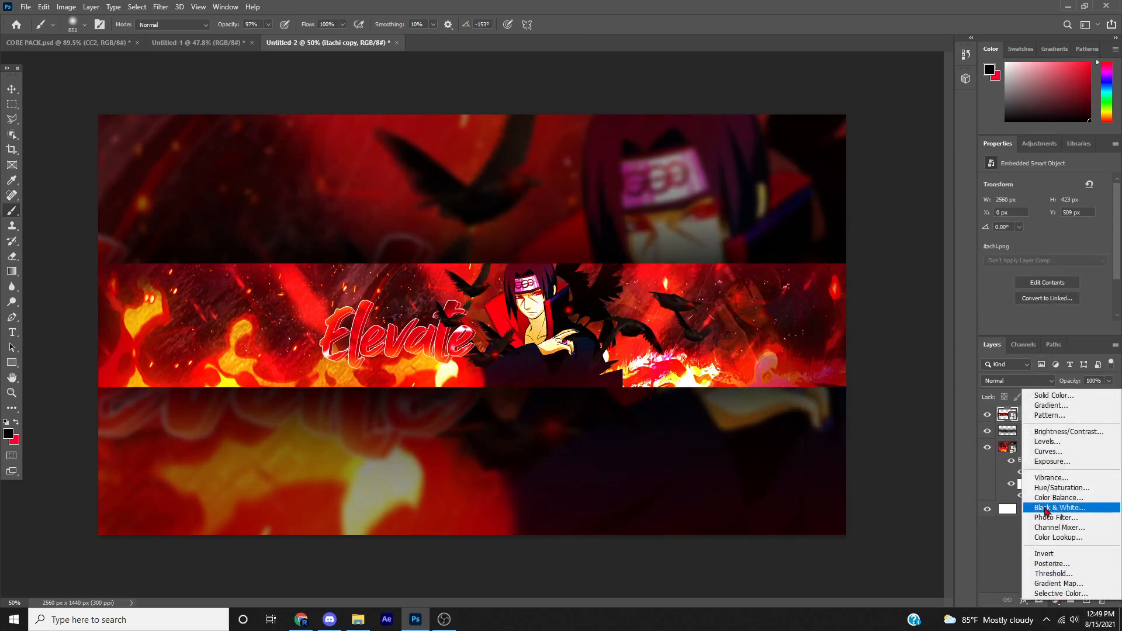
left_click(1051, 451)
left_click(1055, 600)
left_click(1051, 488)
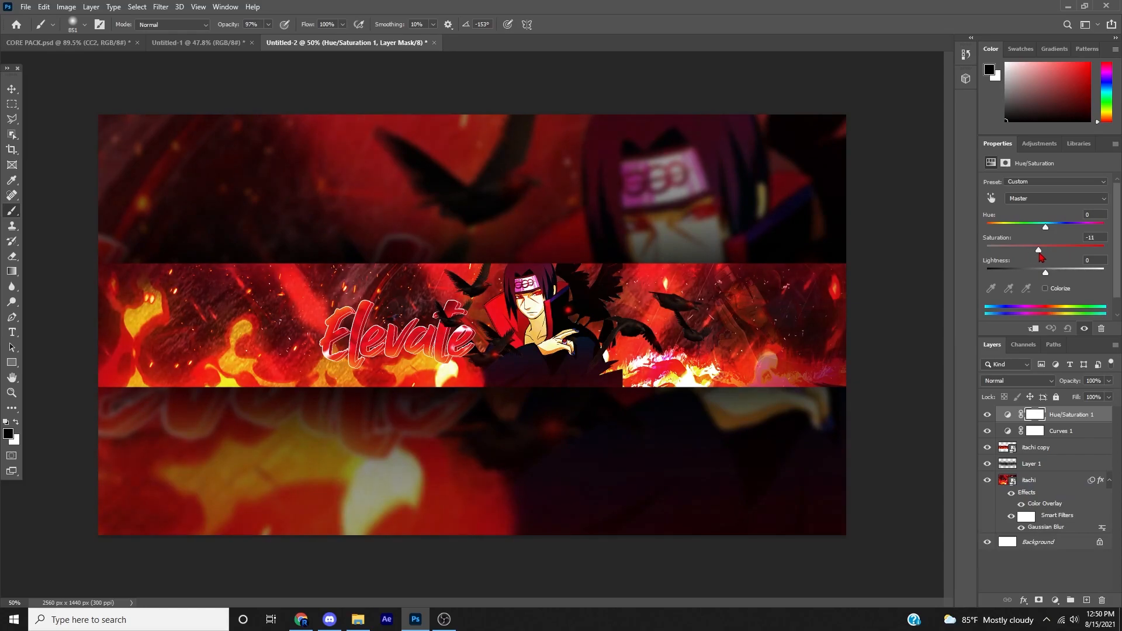
left_click_drag(1045, 271, 1039, 271)
- Copy particle layer 1 from CORE PACK.psd into the 2560 × 1440 px document, directly above the itachi copy layer
key("ctrl+plus")
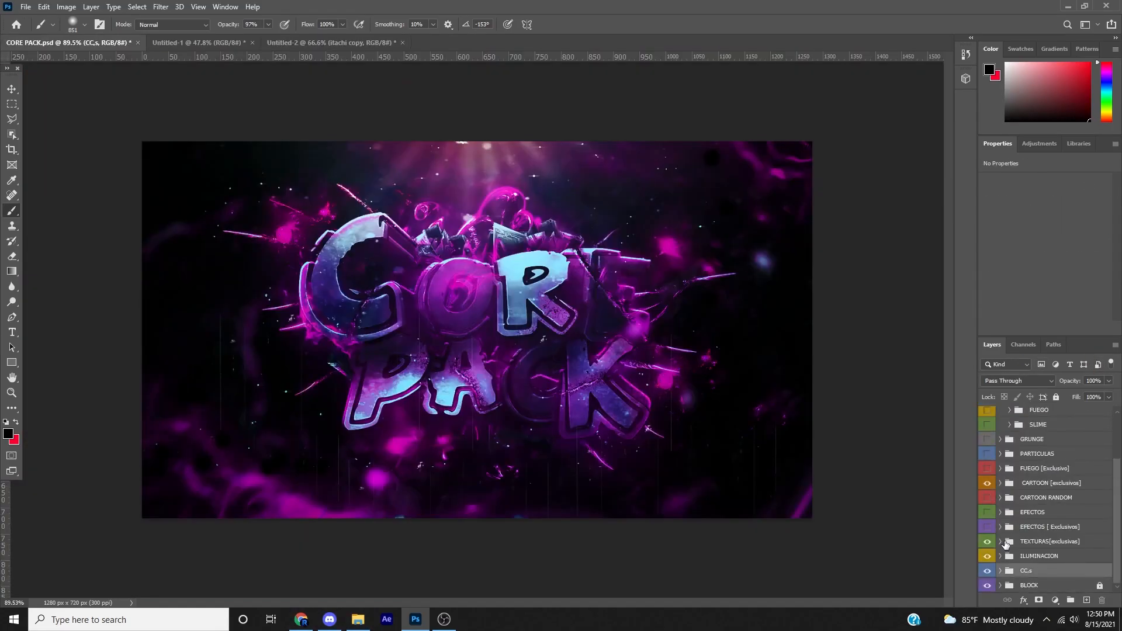
scroll(1006, 544, "up", 3)
left_click(1000, 503)
left_click_drag(1017, 518, 475, 380)
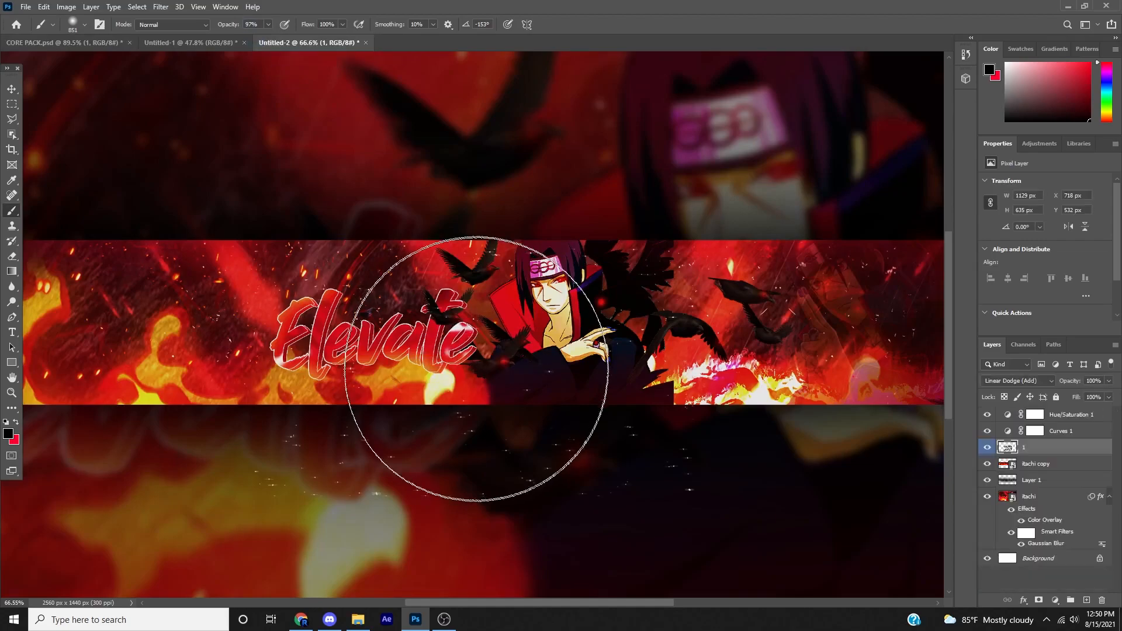
scroll(476, 374, "down", 2)
scroll(476, 363, "down", 3)
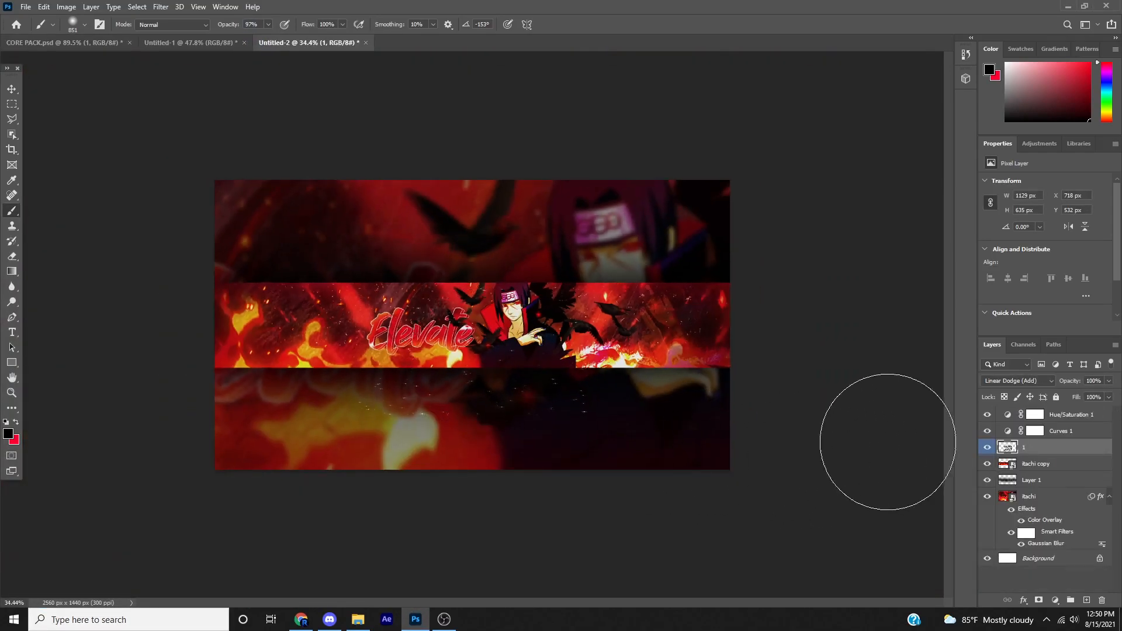
- Transform the particle layer over the middle banner, then duplicate it and reposition the copy to spread more sparks across the banner
key("ctrl+t")
left_click_drag(471, 281, 498, 336)
key("Return")
key("ctrl+j")
key("ctrl+t")
mouse_move(511, 443)
left_mouse_down()
mouse_move(480, 460)
mouse_move(447, 455)
mouse_move(508, 441)
left_mouse_up()
left_click_drag(462, 455, 408, 628)
left_click_drag(409, 586, 389, 454)
left_click_drag(890, 493, 155, 539)
left_click(12, 90)
- Erase the sparks above and below the middle banner on both particle layers
scroll(169, 433, "up", 4)
scroll(169, 433, "down", 3)
key("e")
mouse_move(275, 446)
left_mouse_down()
mouse_move(339, 448)
mouse_move(381, 593)
left_mouse_up()
left_click(1046, 464)
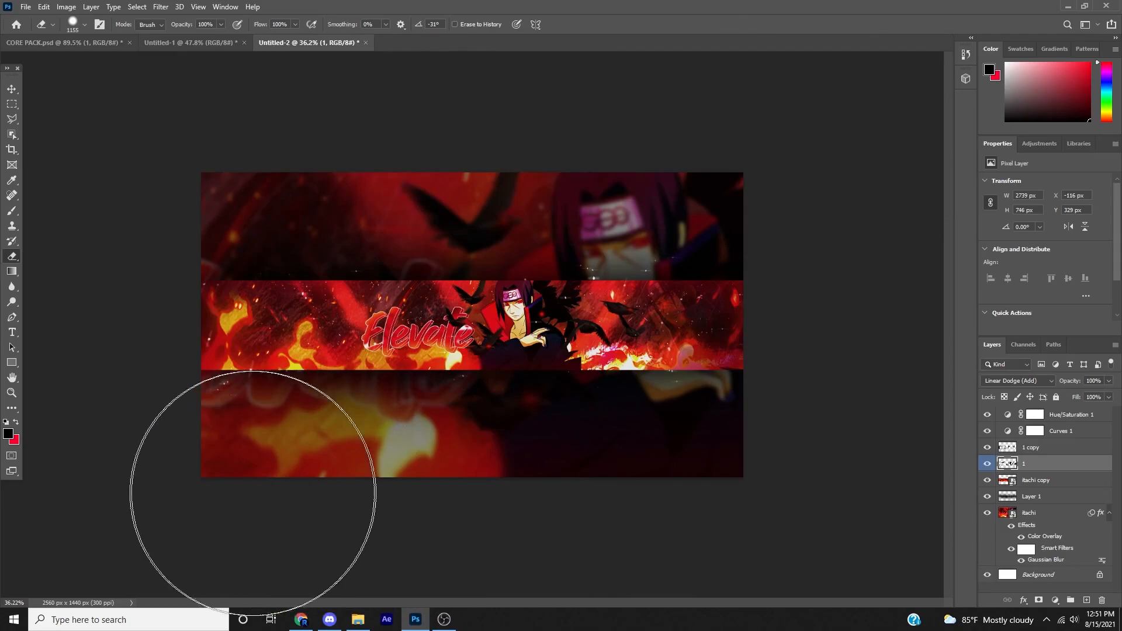
left_click_drag(280, 164, 701, 170)
scroll(739, 251, "up", 5)
scroll(468, 328, "up", 3)
scroll(469, 328, "down", 8)
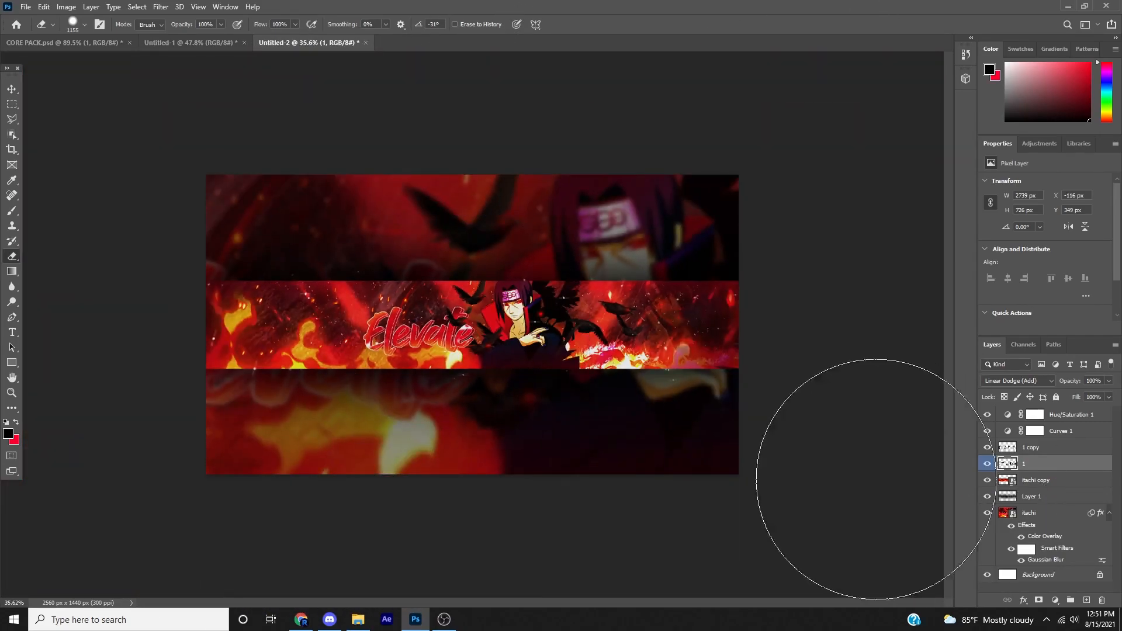
- Add a new empty layer above itachi copy and clip it to the middle banner
left_click(988, 481)
left_click(988, 481)
left_click(1050, 480)
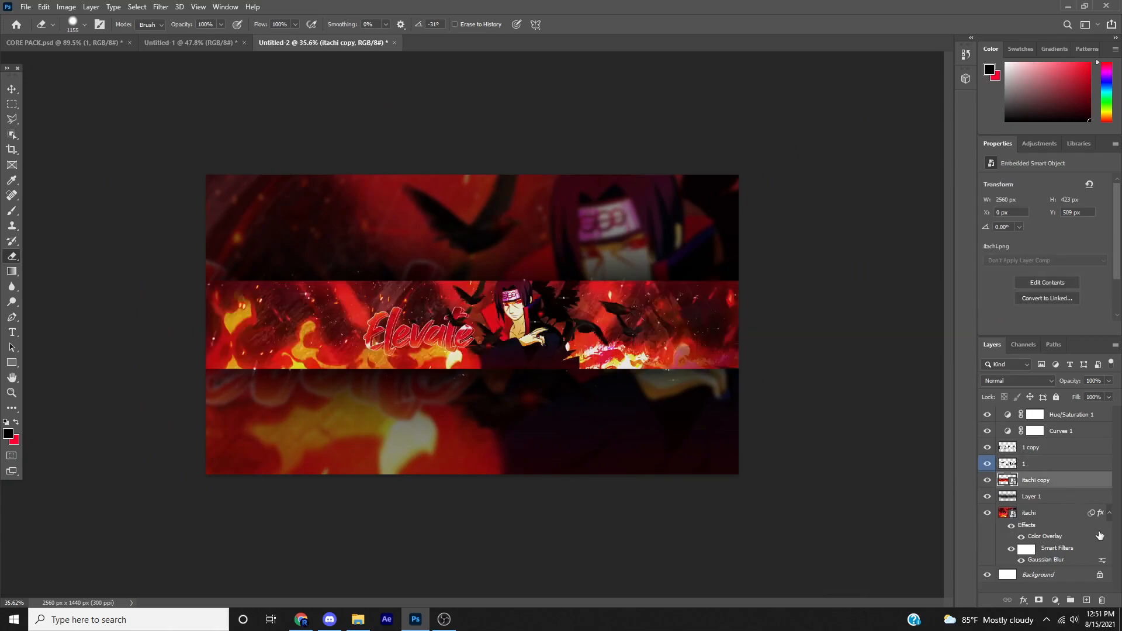
left_click(1087, 600)
left_click(1060, 486, "alt")
scroll(304, 351, "up", 4)
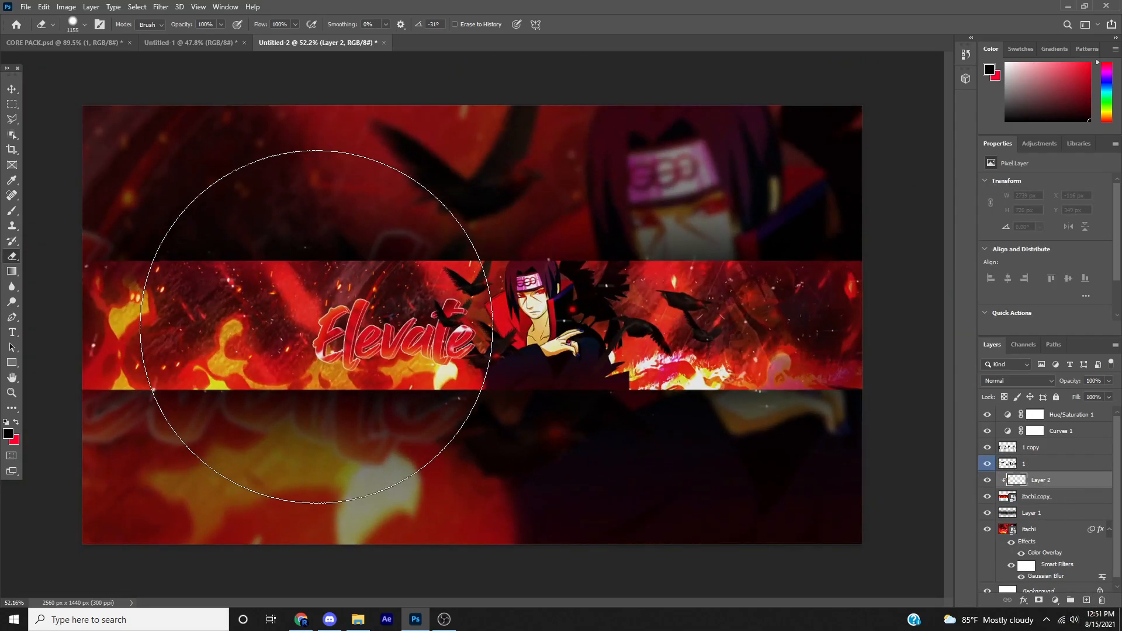
- Paint the clipped layer black over the whole middle banner with a large soft brush and set its opacity to 15%
scroll(21, 228, "down", 1)
left_click(11, 210)
mouse_move(406, 316)
left_mouse_down()
mouse_move(358, 317)
mouse_move(667, 317)
mouse_move(164, 316)
left_mouse_up()
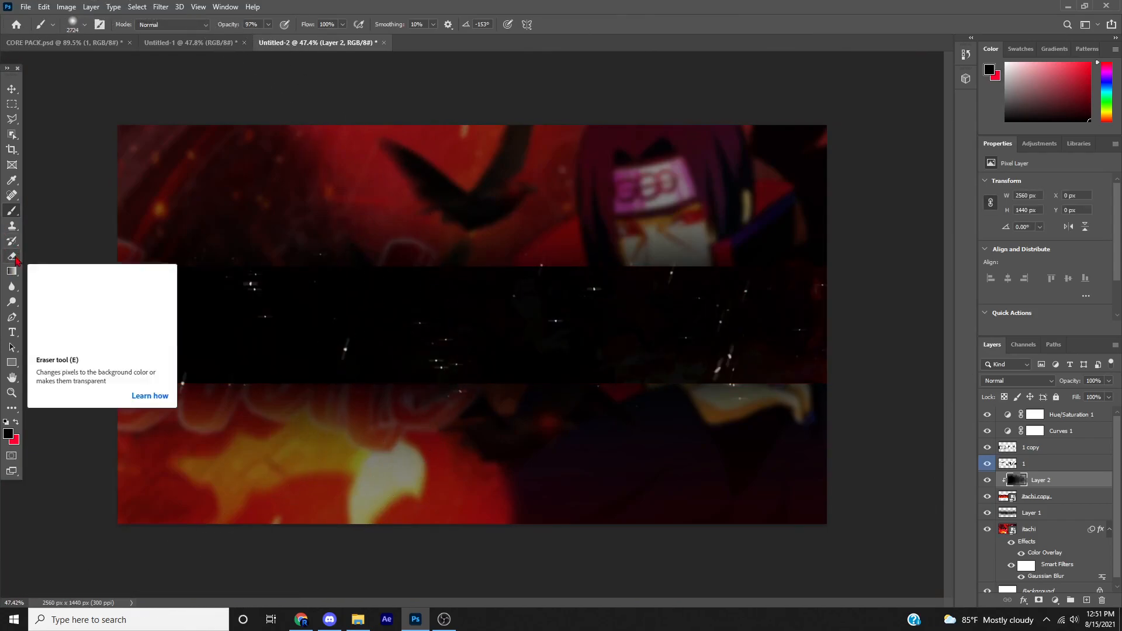
left_click_drag(1065, 384, 1020, 395)
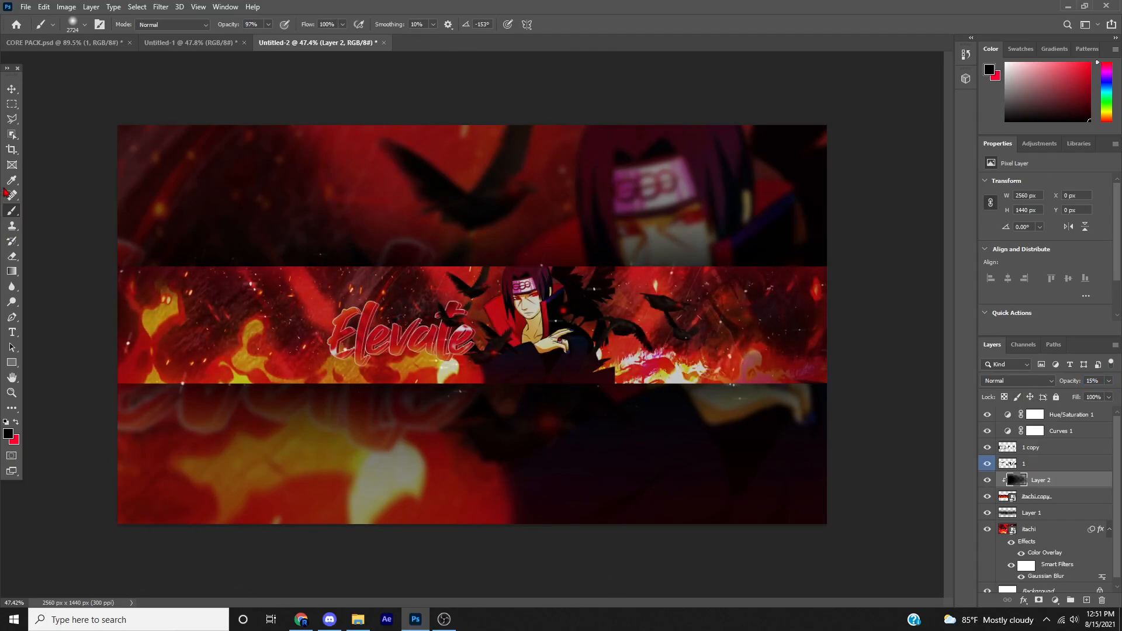
- Erase the centre of the clipped black layer around the Elevate text and character with a large soft eraser
left_click(12, 256)
mouse_move(502, 292)
left_mouse_down()
mouse_move(547, 275)
mouse_move(661, 308)
mouse_move(620, 76)
mouse_move(599, 49)
mouse_move(561, 63)
mouse_move(468, 56)
left_mouse_up()
left_click(464, 326)
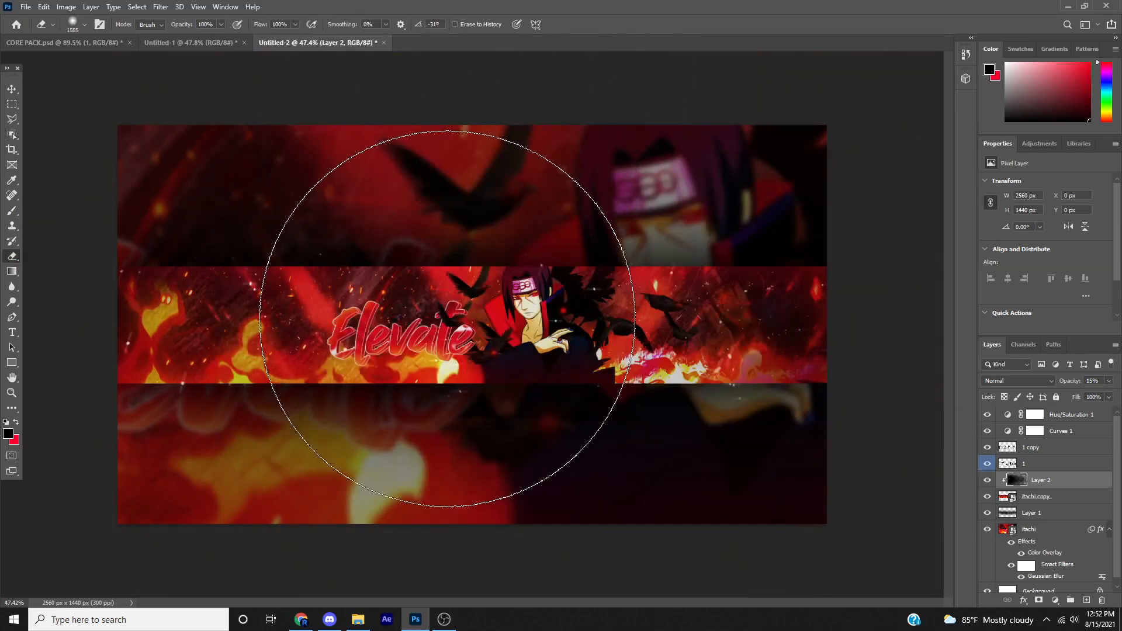
left_click_drag(448, 327, 502, 355)
left_click(466, 352)
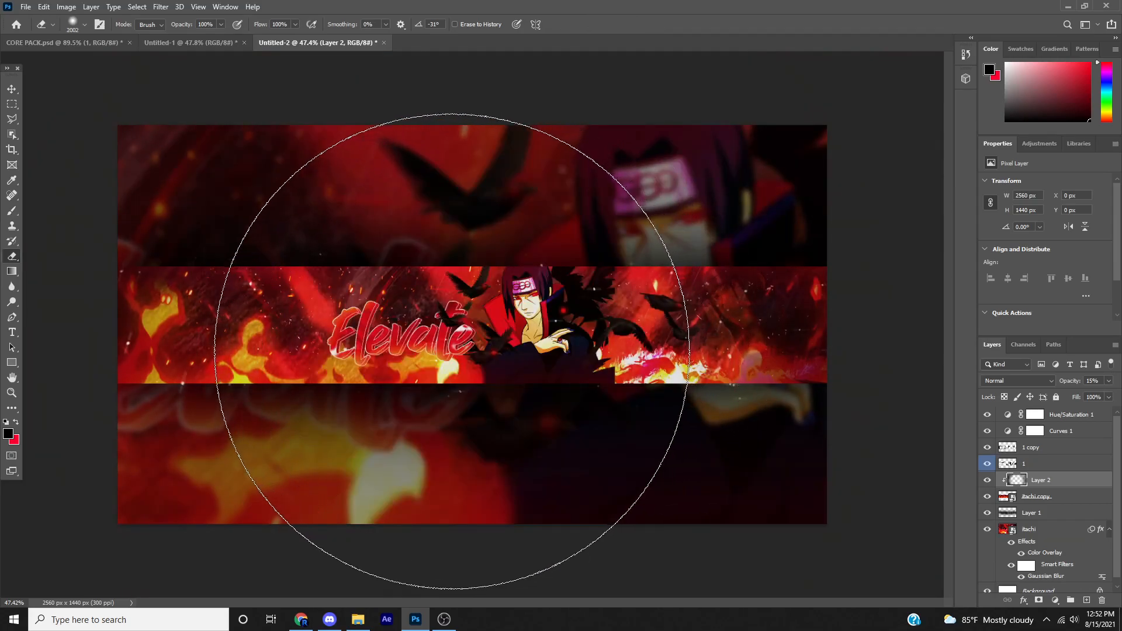
scroll(469, 253, "down", 3)
key("v")
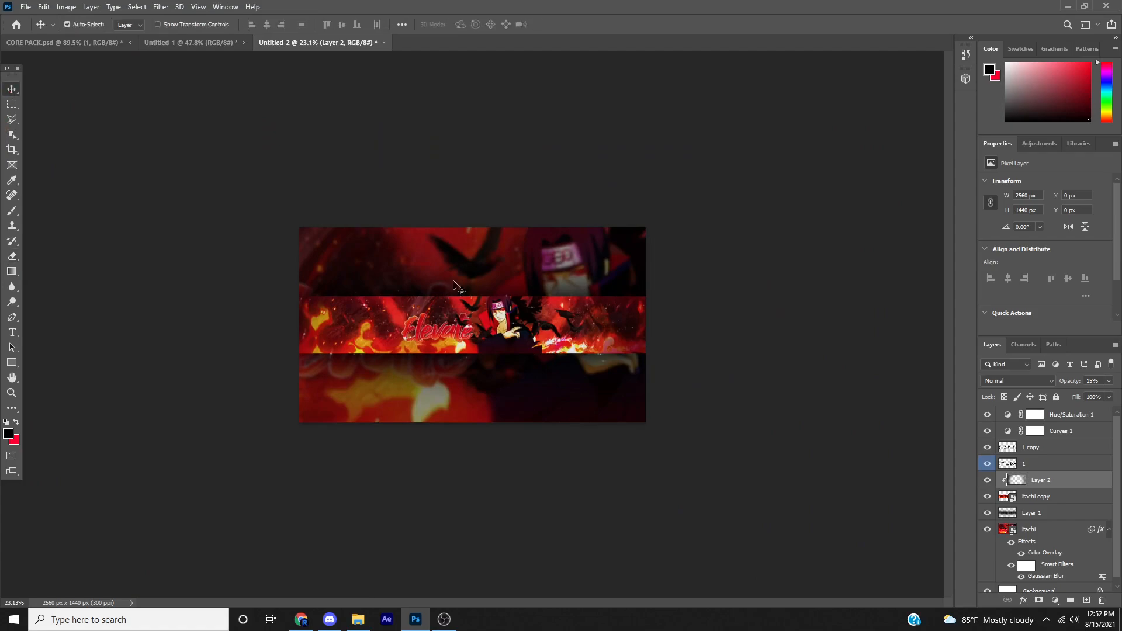
scroll(701, 292, "up", 3)
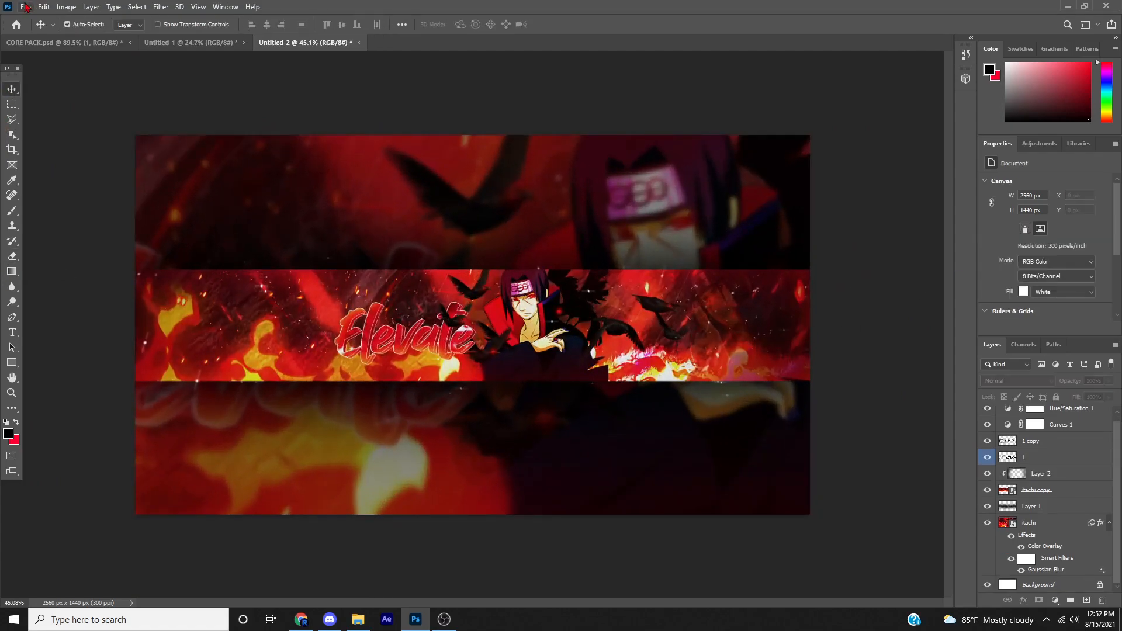